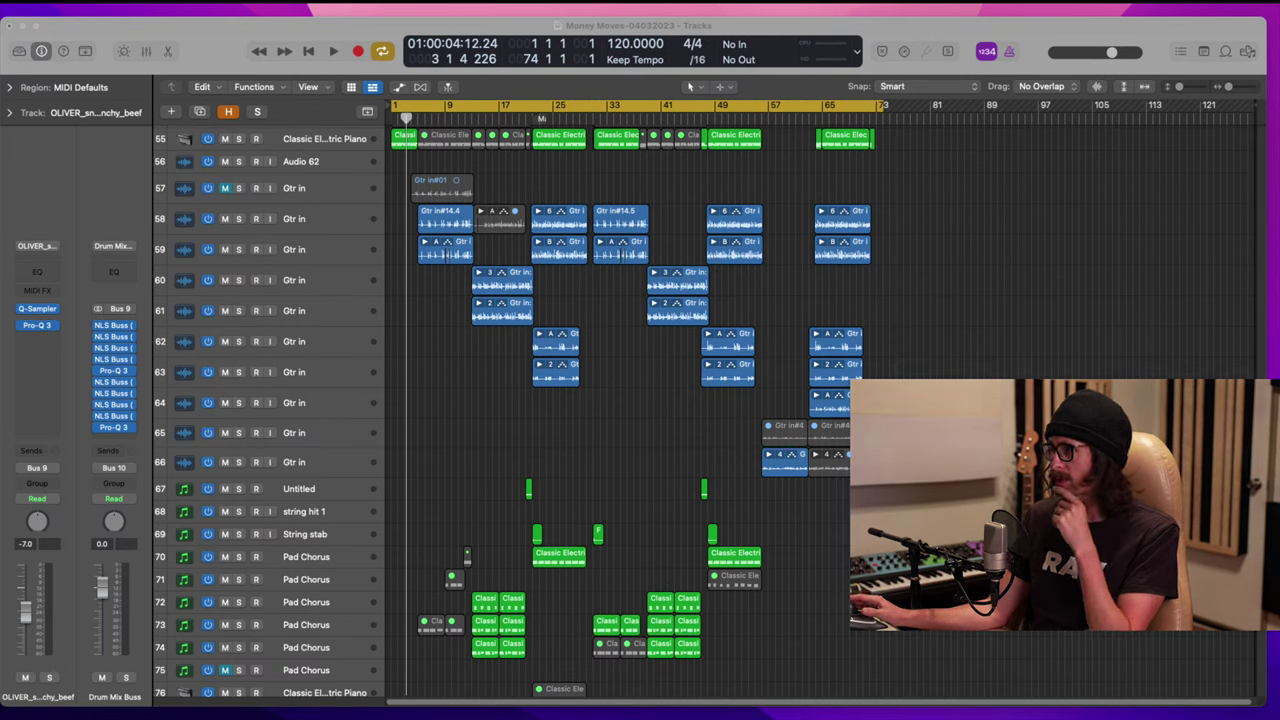
Step: Look over the vocal, keyboard and guitar tracks, examining the guitar regions on tracks 57 to 59 up close
left_click(1038, 33)
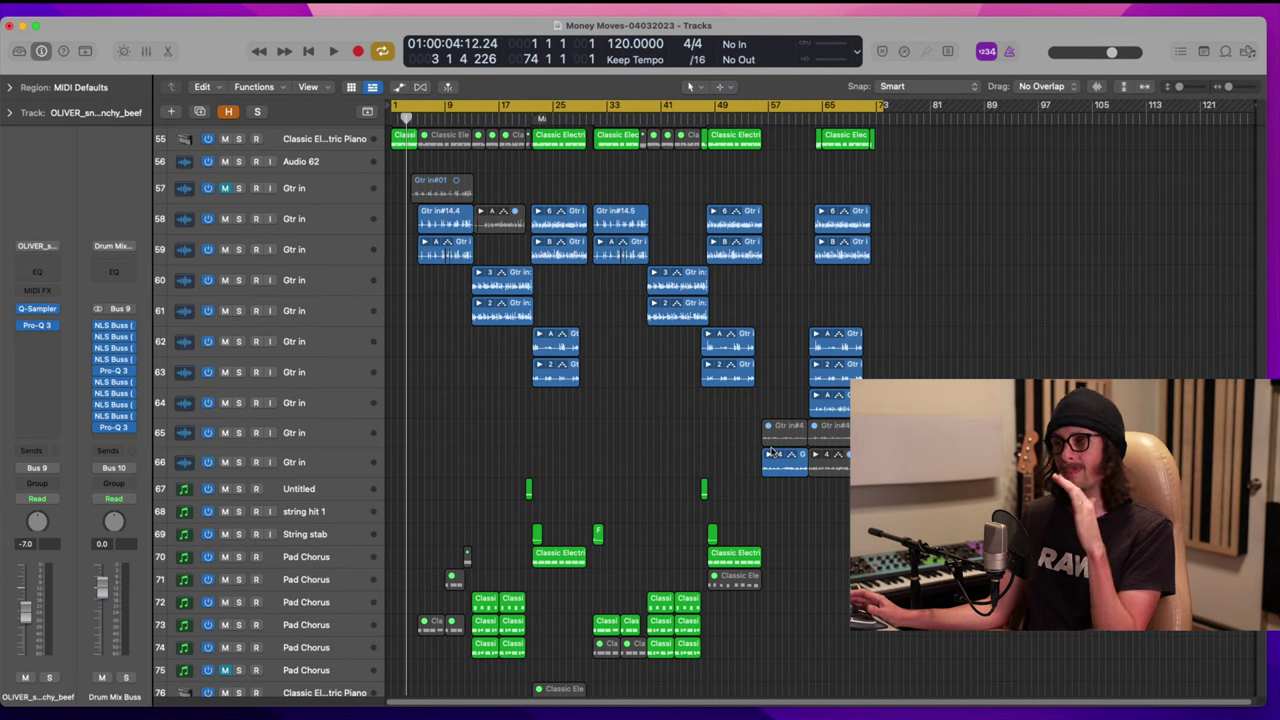
scroll(675, 450, "up", 10)
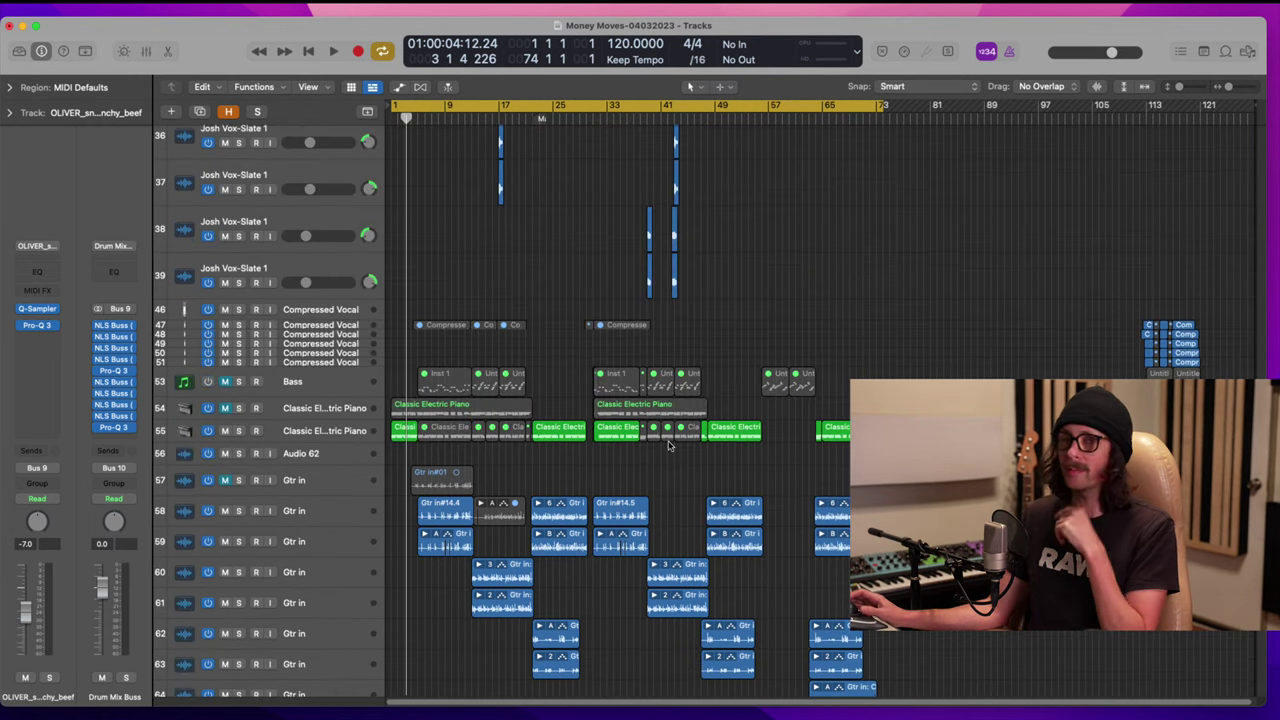
scroll(670, 446, "up", 20)
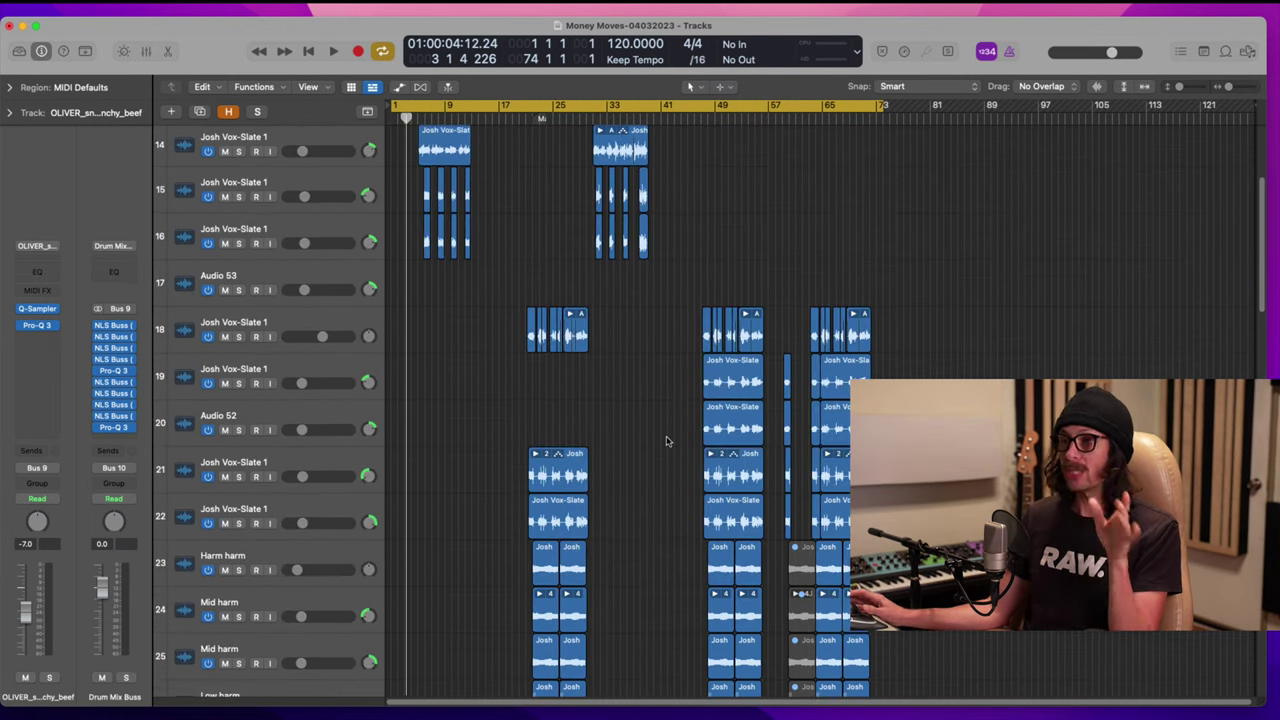
scroll(667, 441, "down", 20)
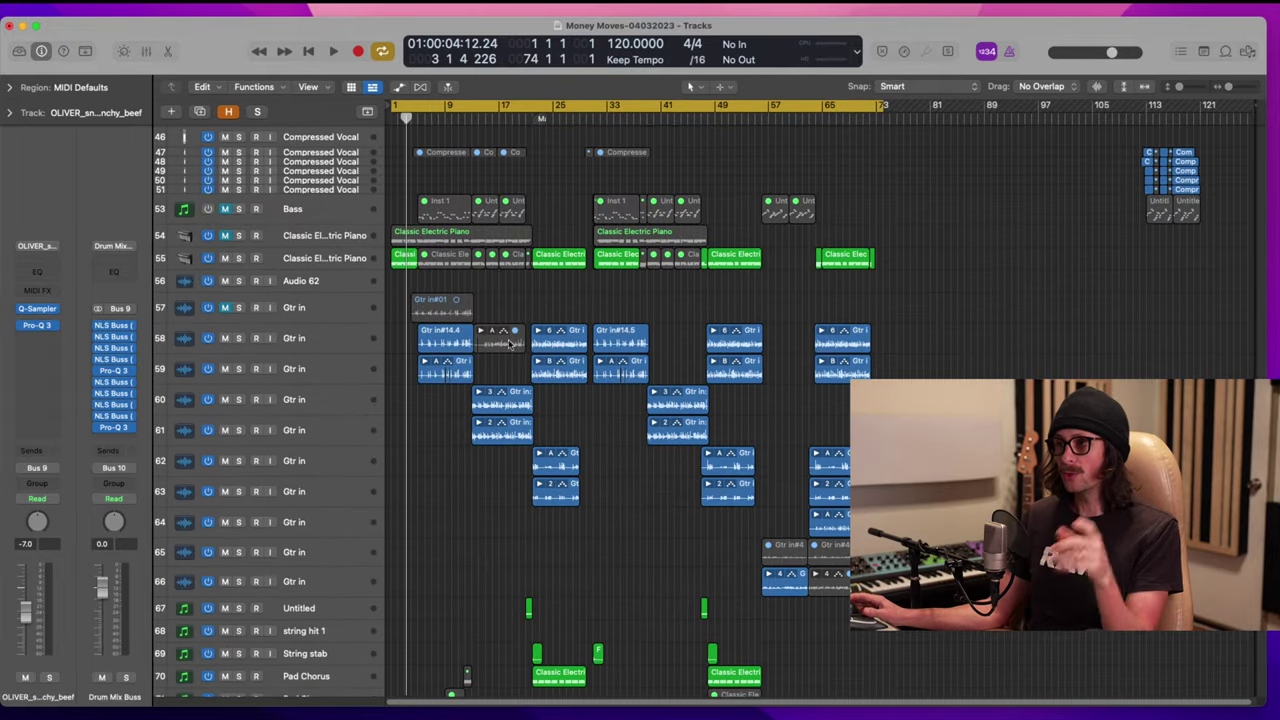
left_click_drag(528, 318, 382, 502)
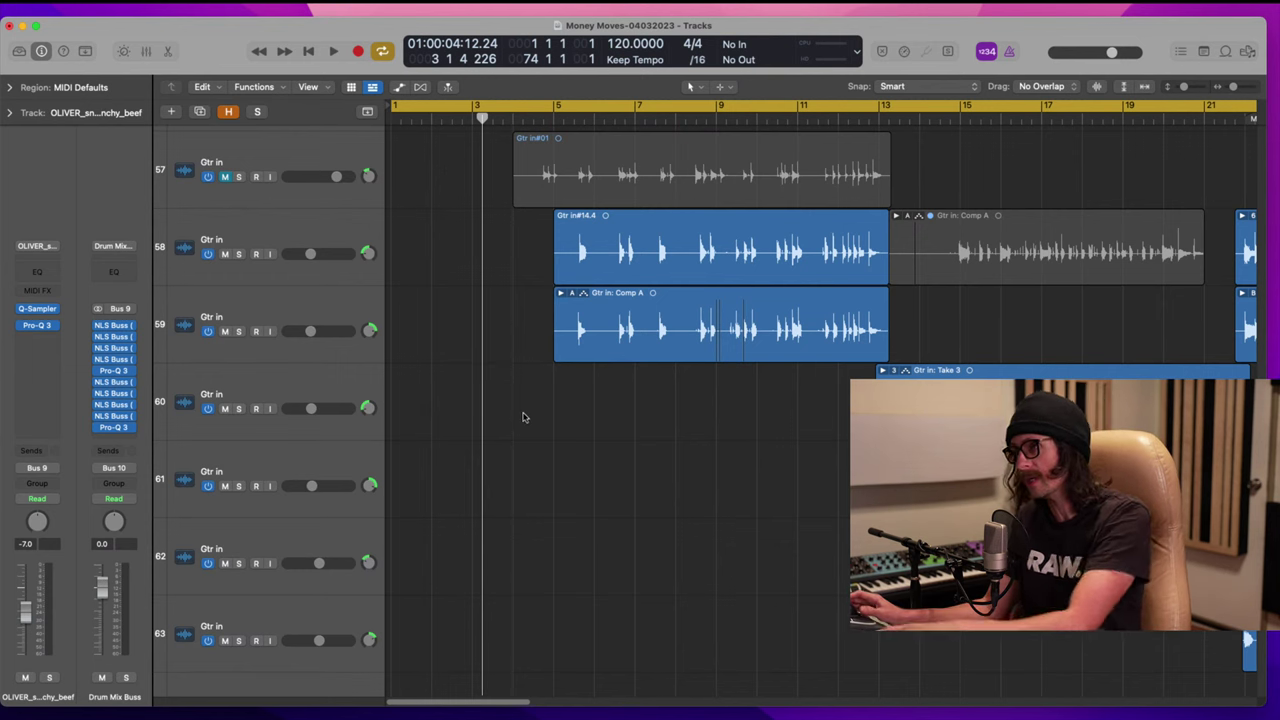
left_click(531, 452, "ctrl+alt")
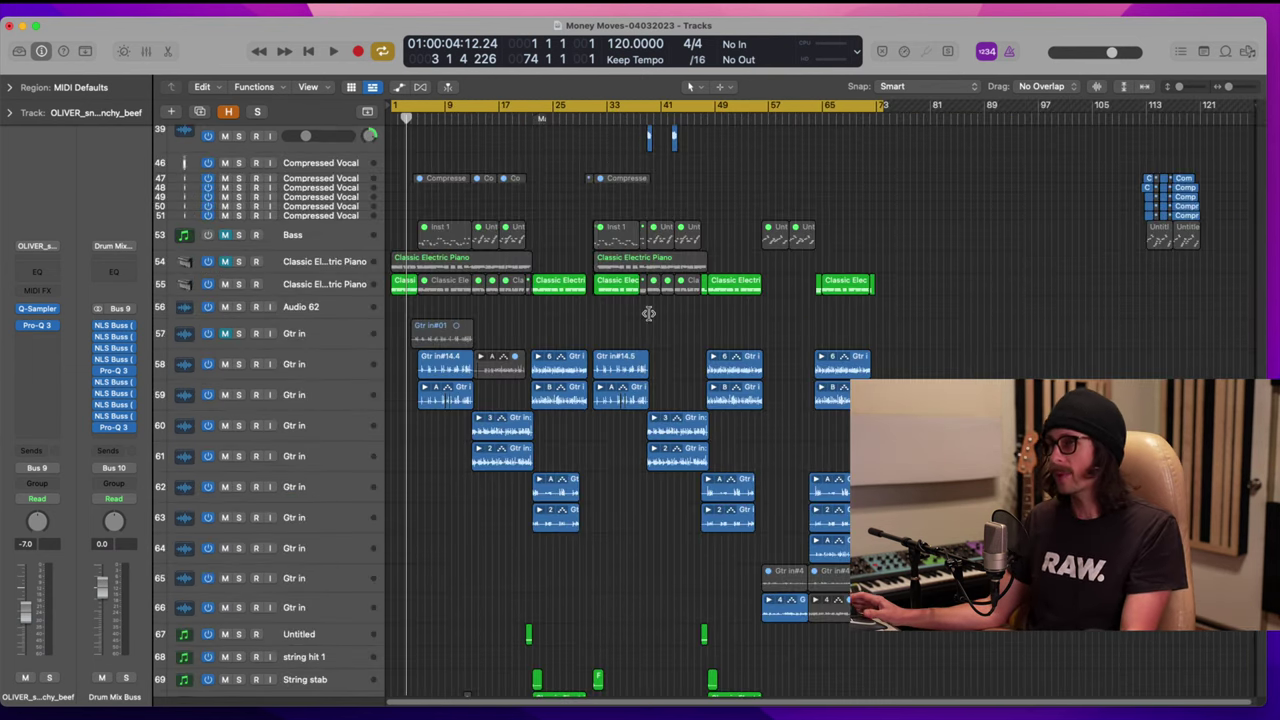
key("super+Tab")
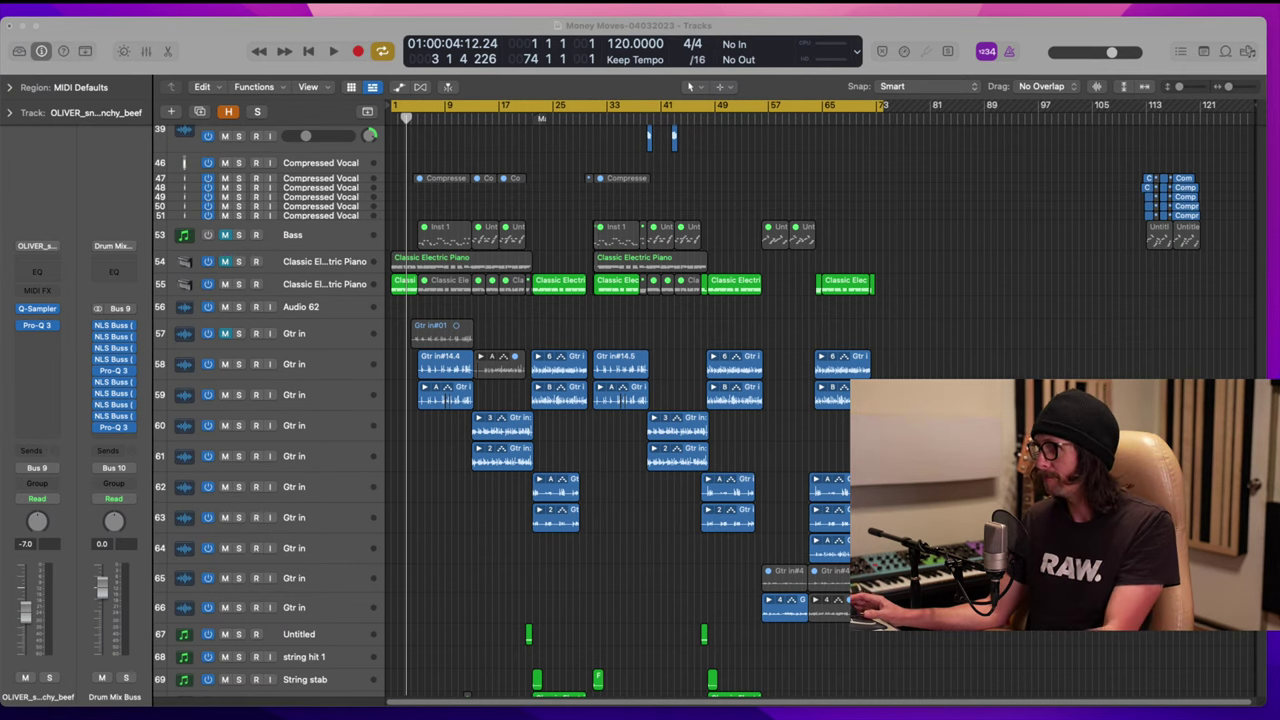
Step: Play the song and lower guitar tracks 58 to 63 together in the mixer, bringing track 58 to -11.8 dB
key("Return")
key("space")
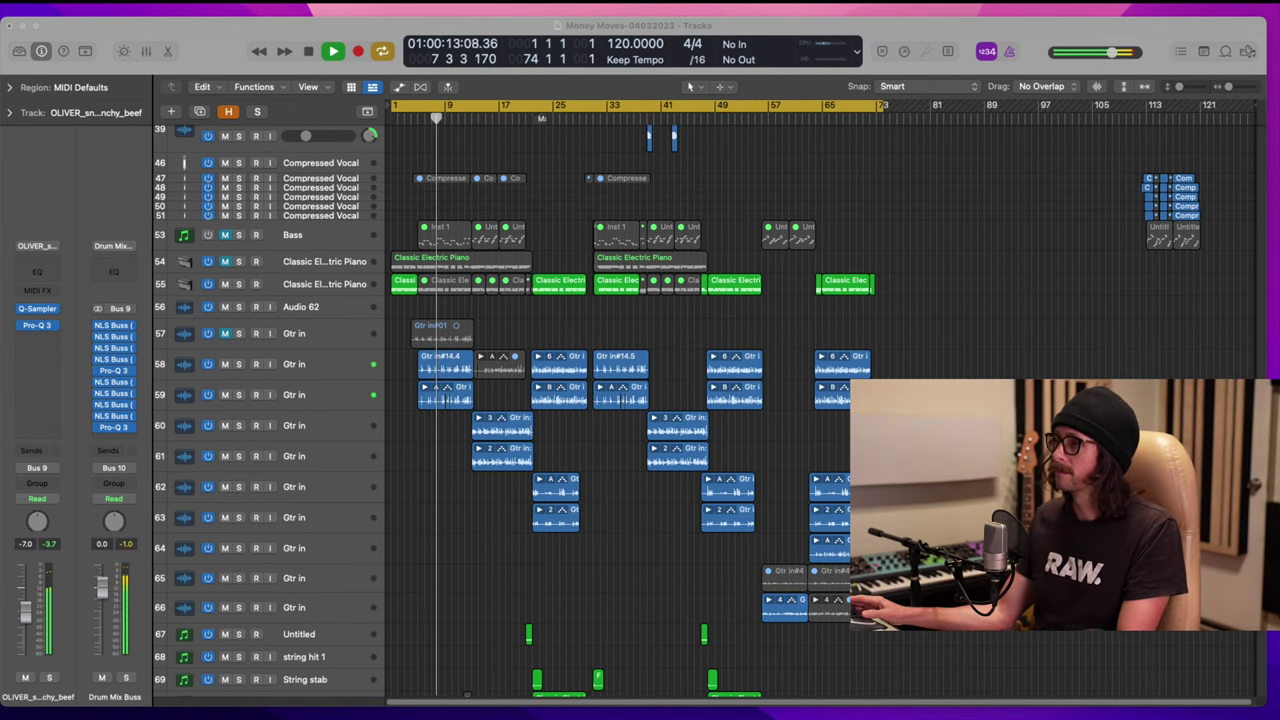
left_click(308, 358)
scroll(549, 413, "down", 2)
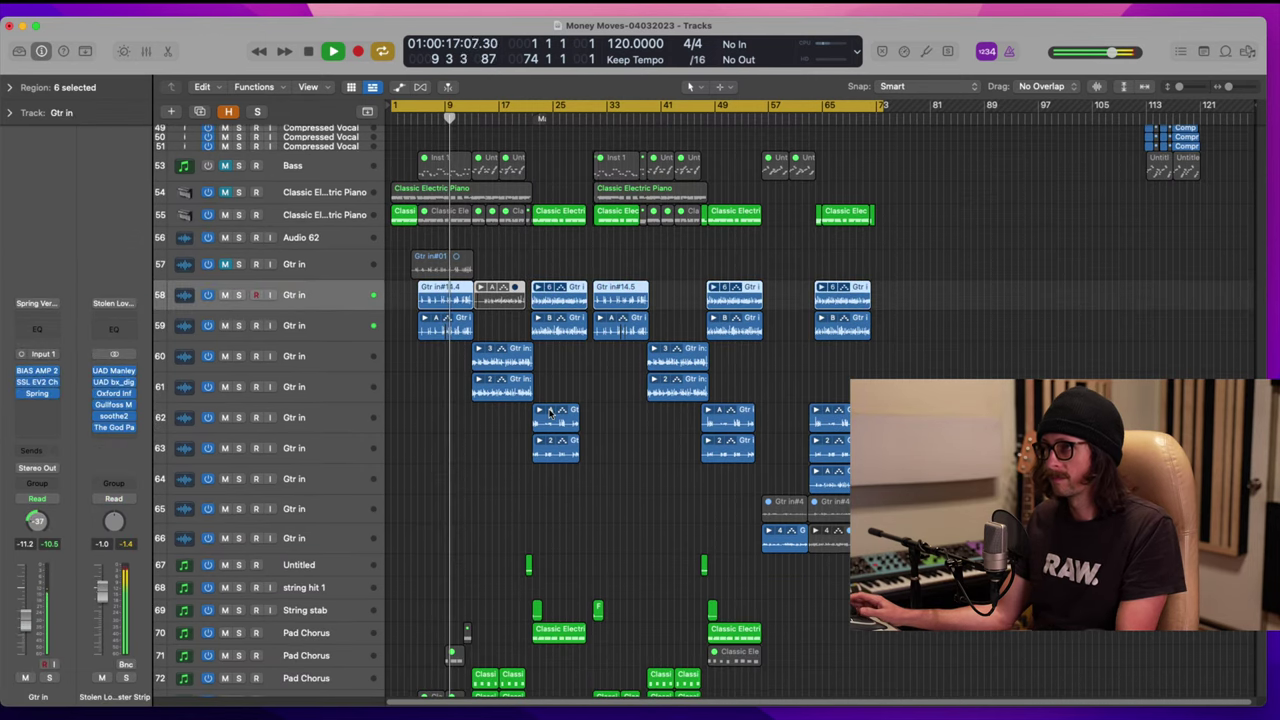
scroll(594, 434, "down", 4)
scroll(640, 360, "up", 2)
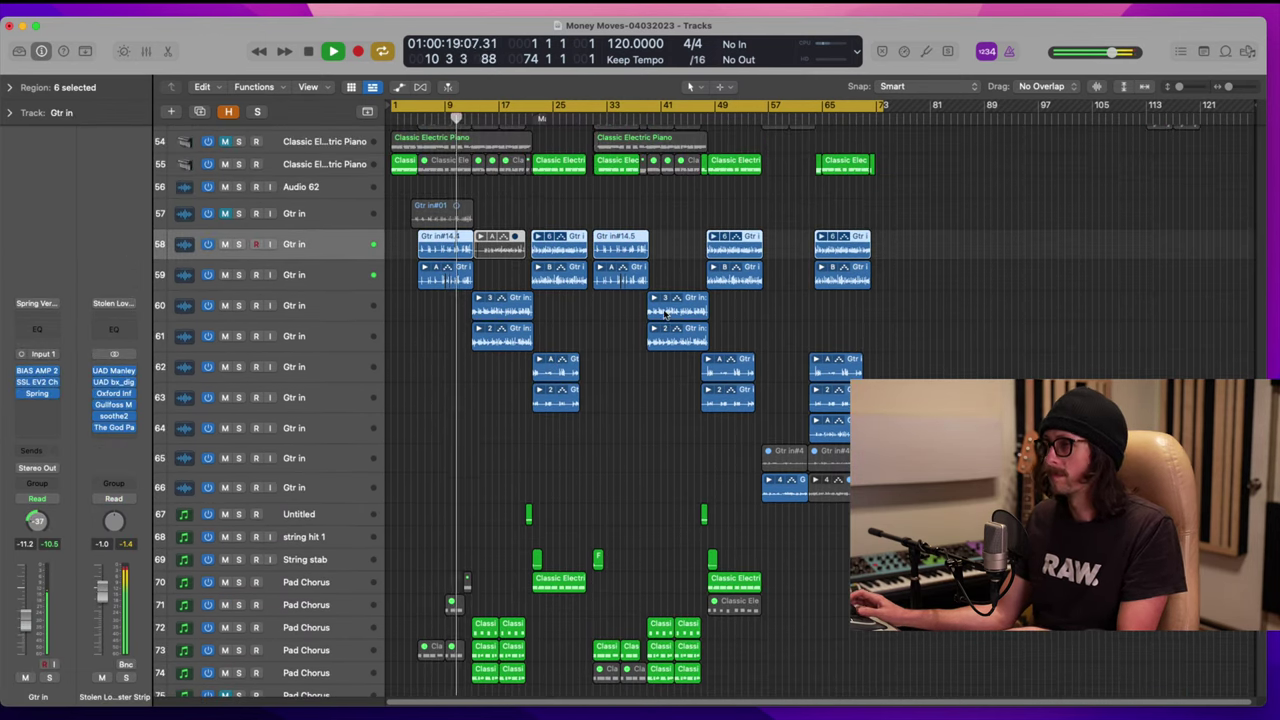
scroll(640, 320, "up", 2)
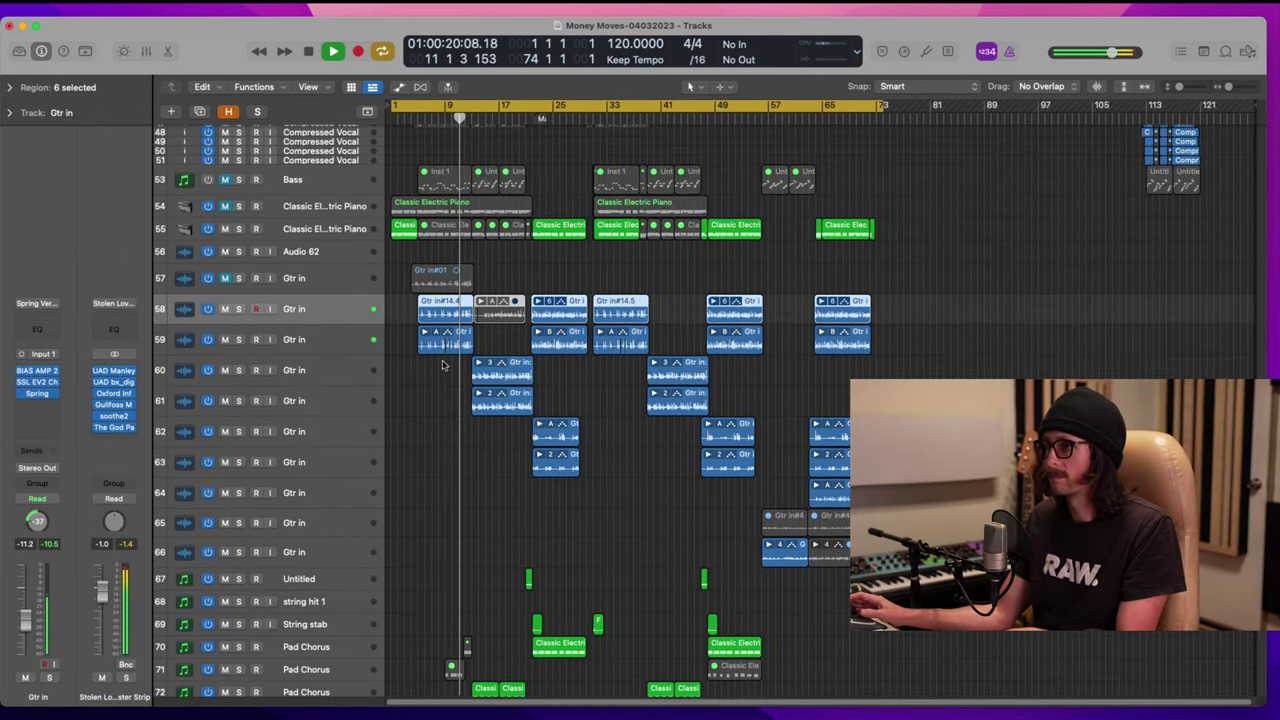
left_click(297, 350, "shift")
left_click(337, 410, "shift")
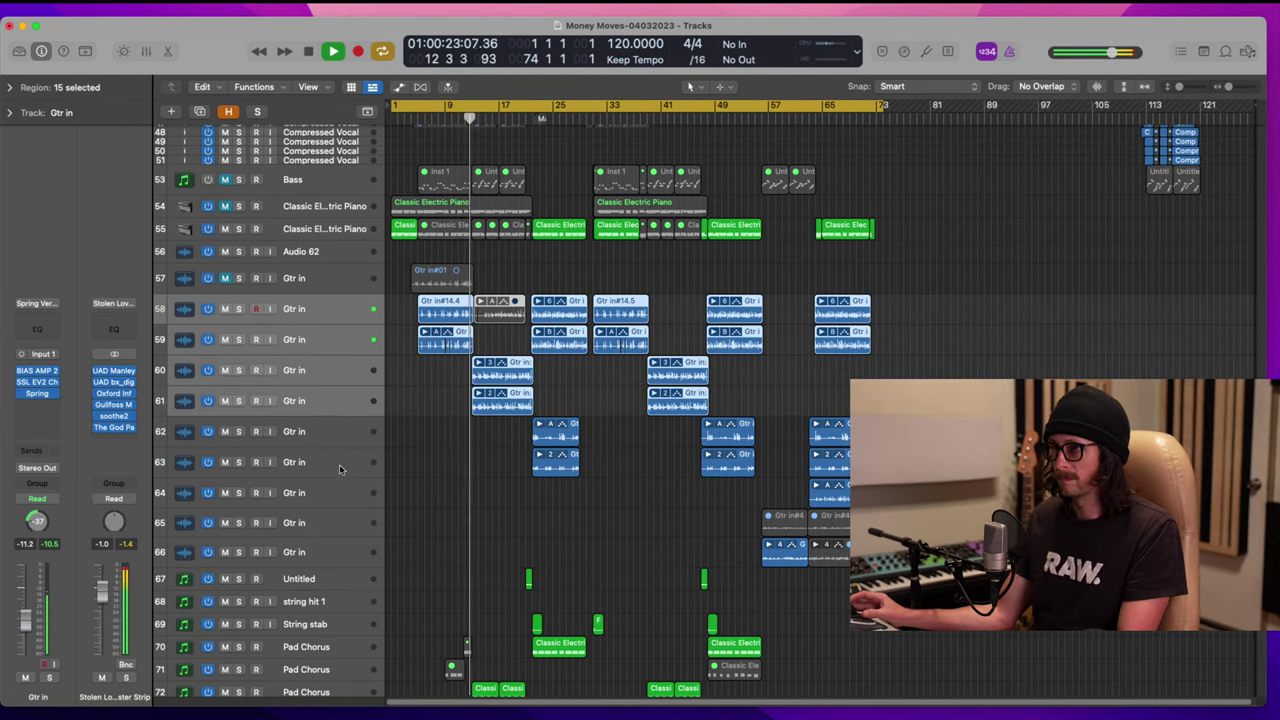
left_click(339, 464, "shift")
key("x")
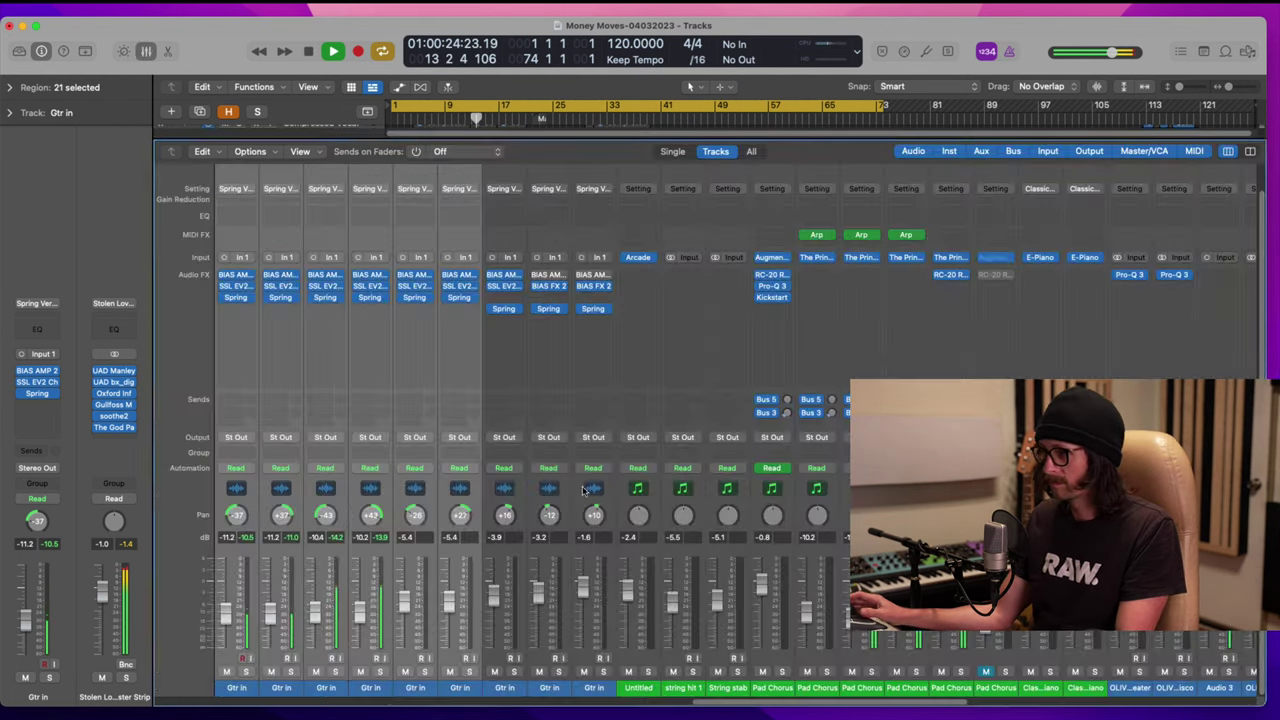
left_click_drag(362, 610, 362, 616)
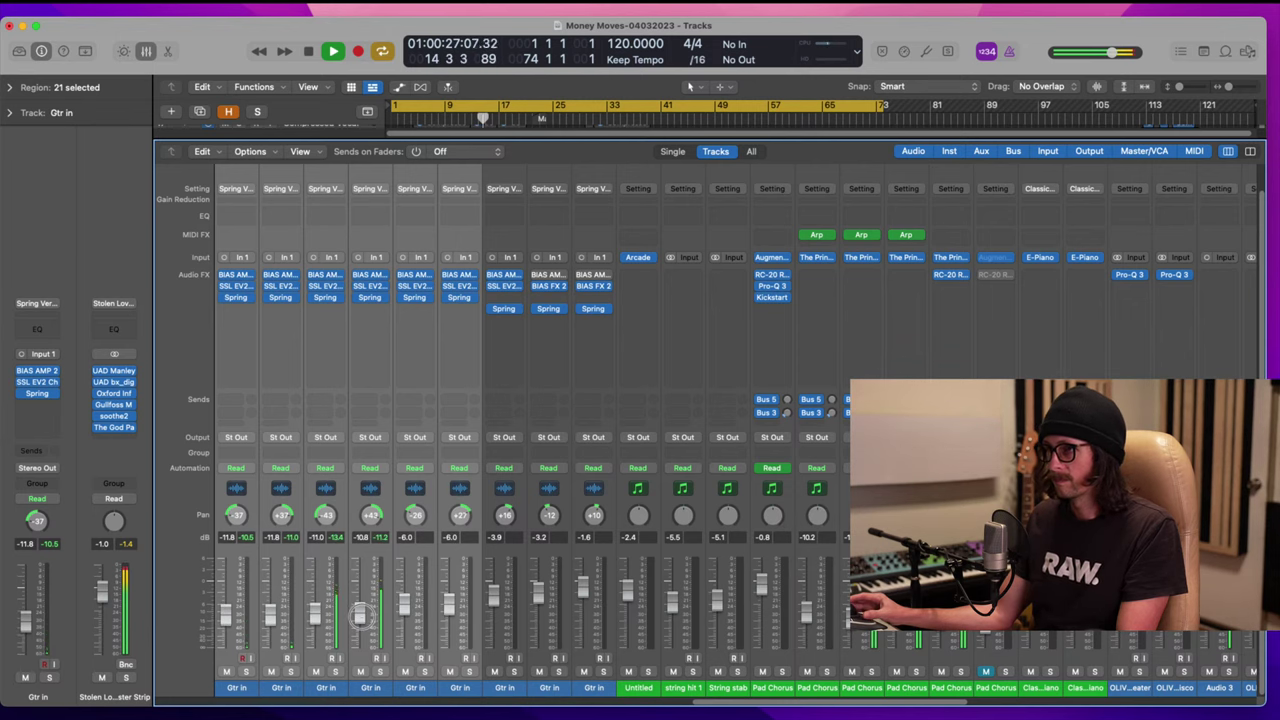
Step: Lower the six selected guitar tracks slightly further as a group, bringing track 58 to -12.2 dB
key("x")
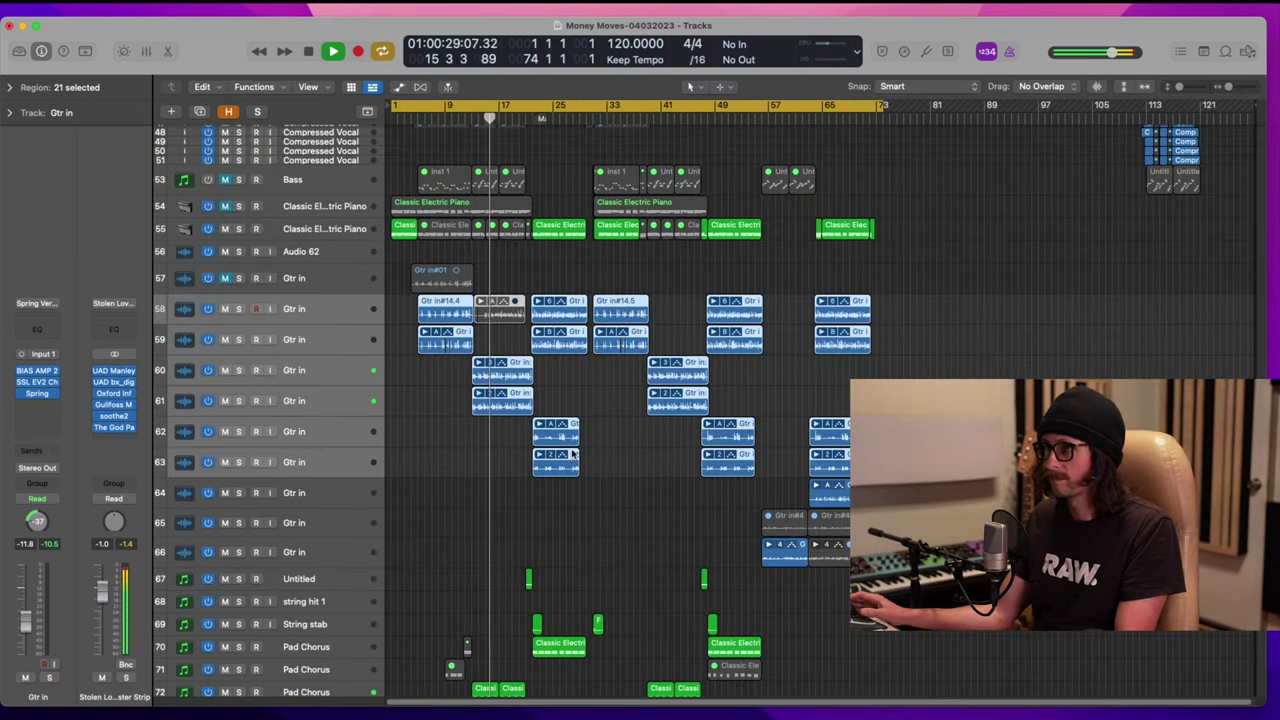
key("x")
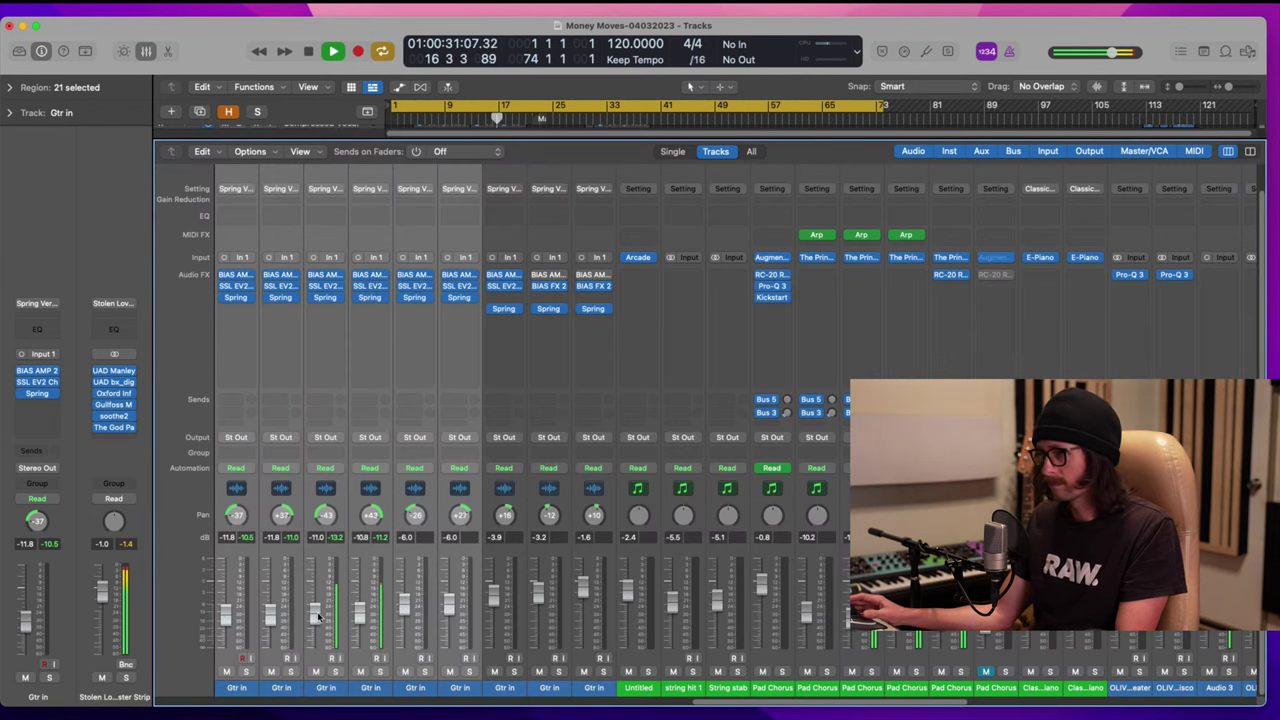
left_click_drag(318, 617, 318, 620)
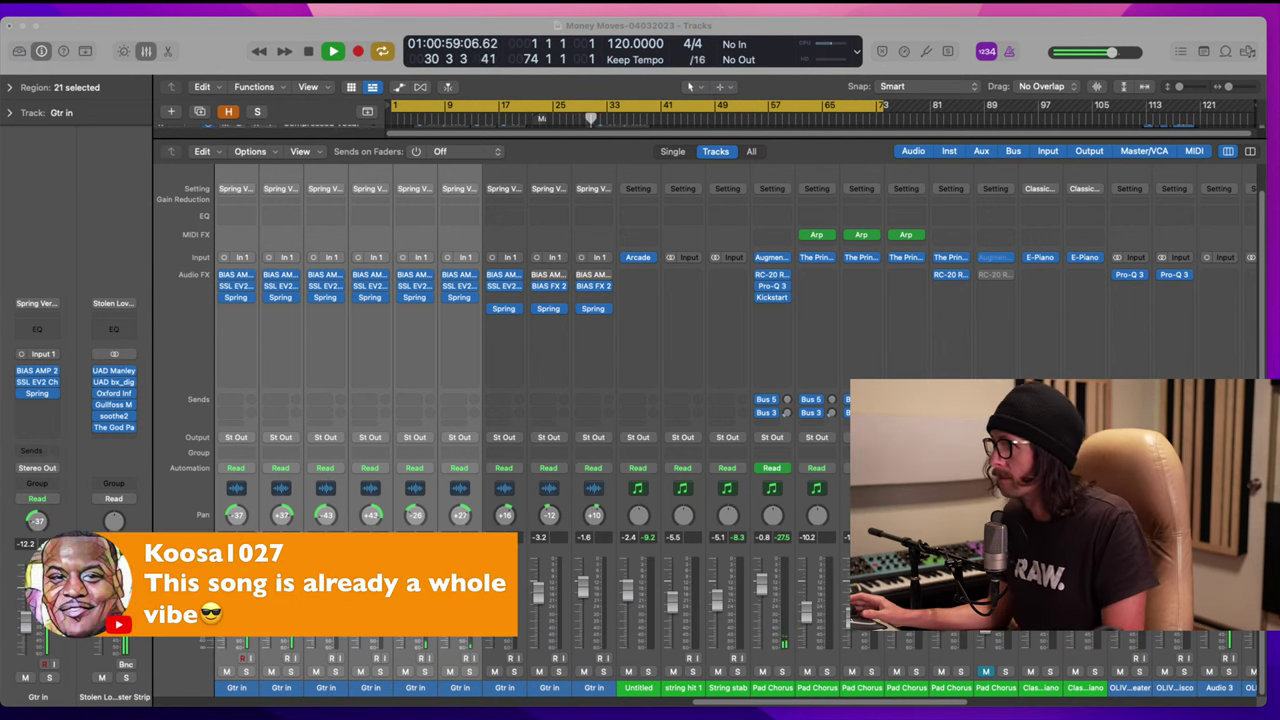
Step: Stop playback and hide the mixer to return to the full track arrangement
left_click(923, 218)
key("space")
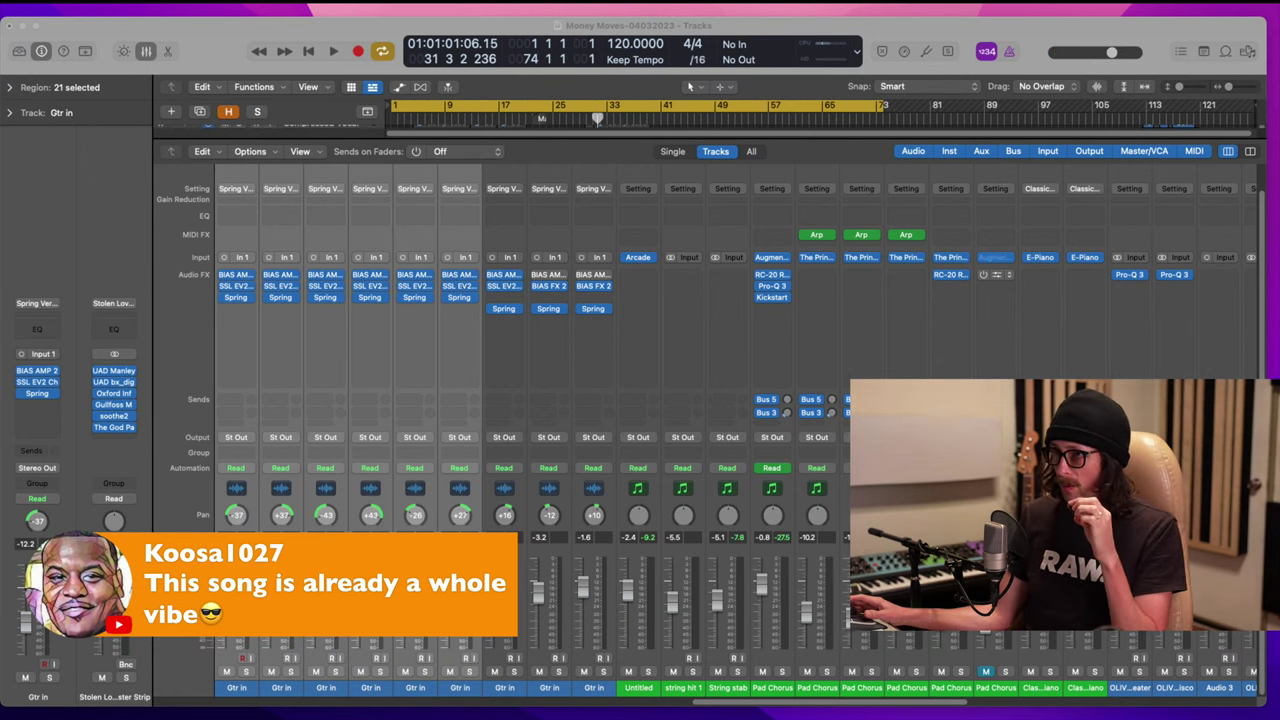
left_click(238, 34)
key("x")
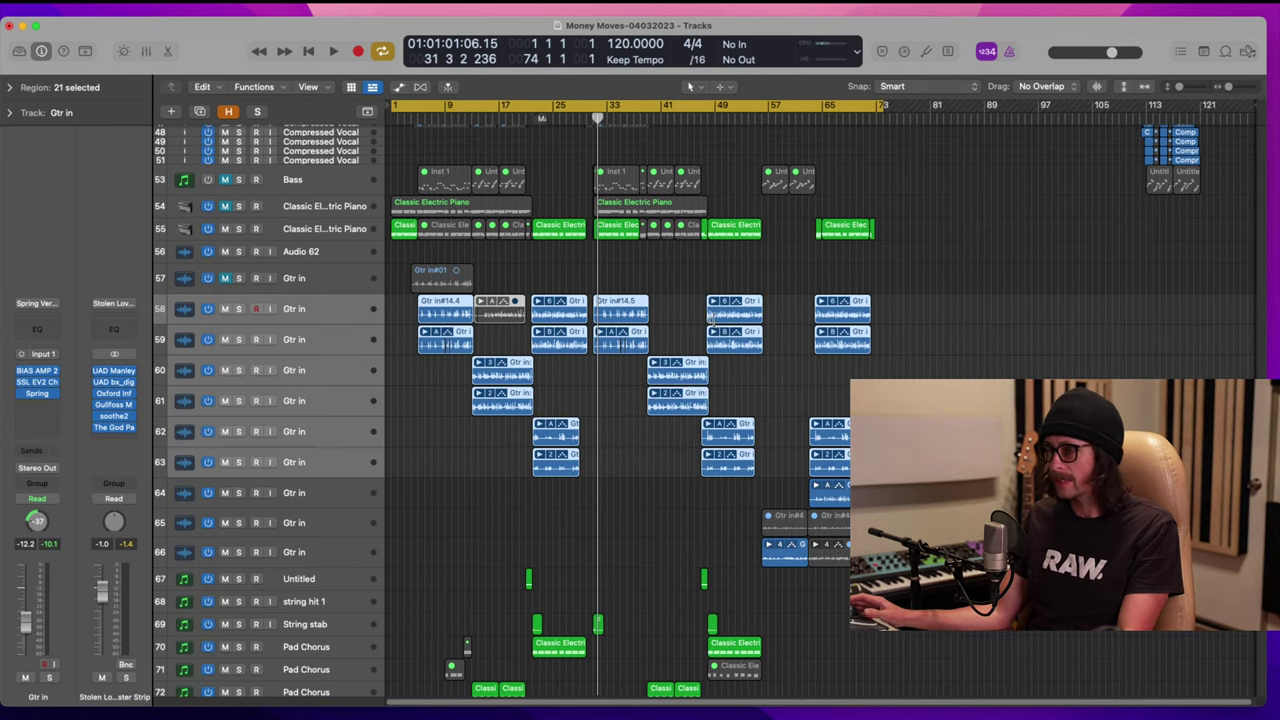
Step: Set the cycle range from bar 5 to bar 73
left_click_drag(538, 282, 416, 500)
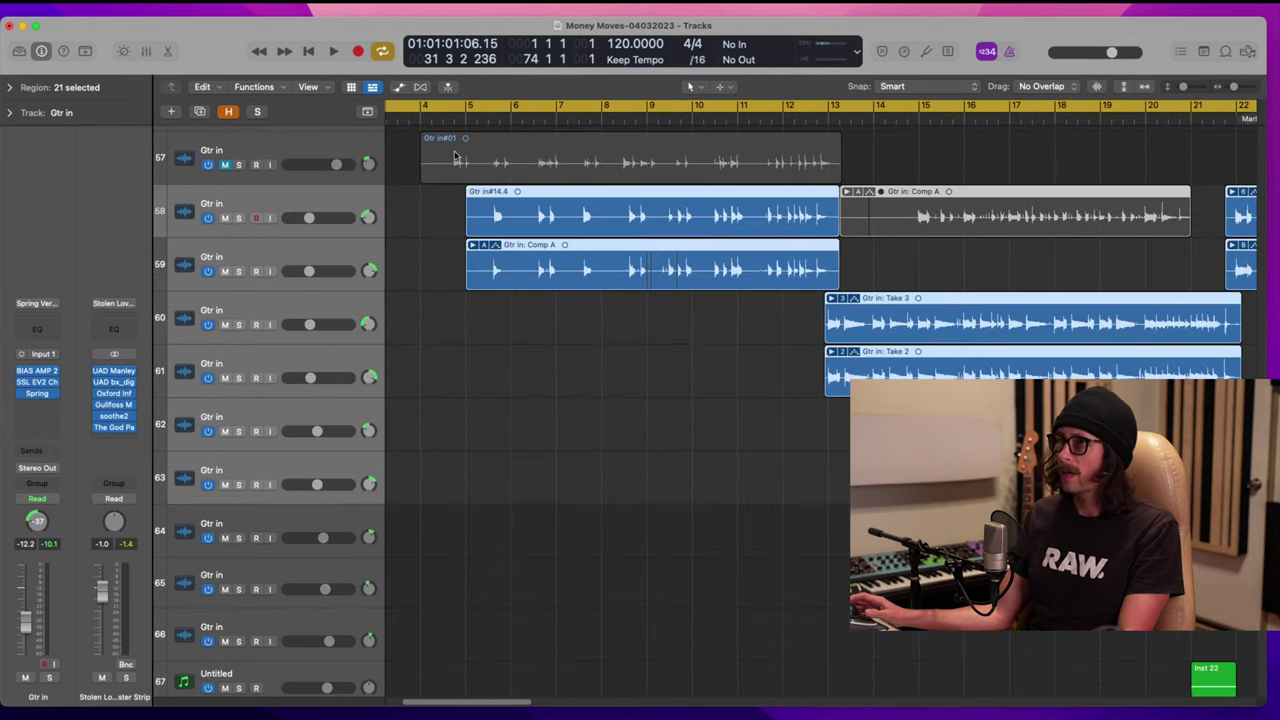
left_click(574, 298, "ctrl+alt")
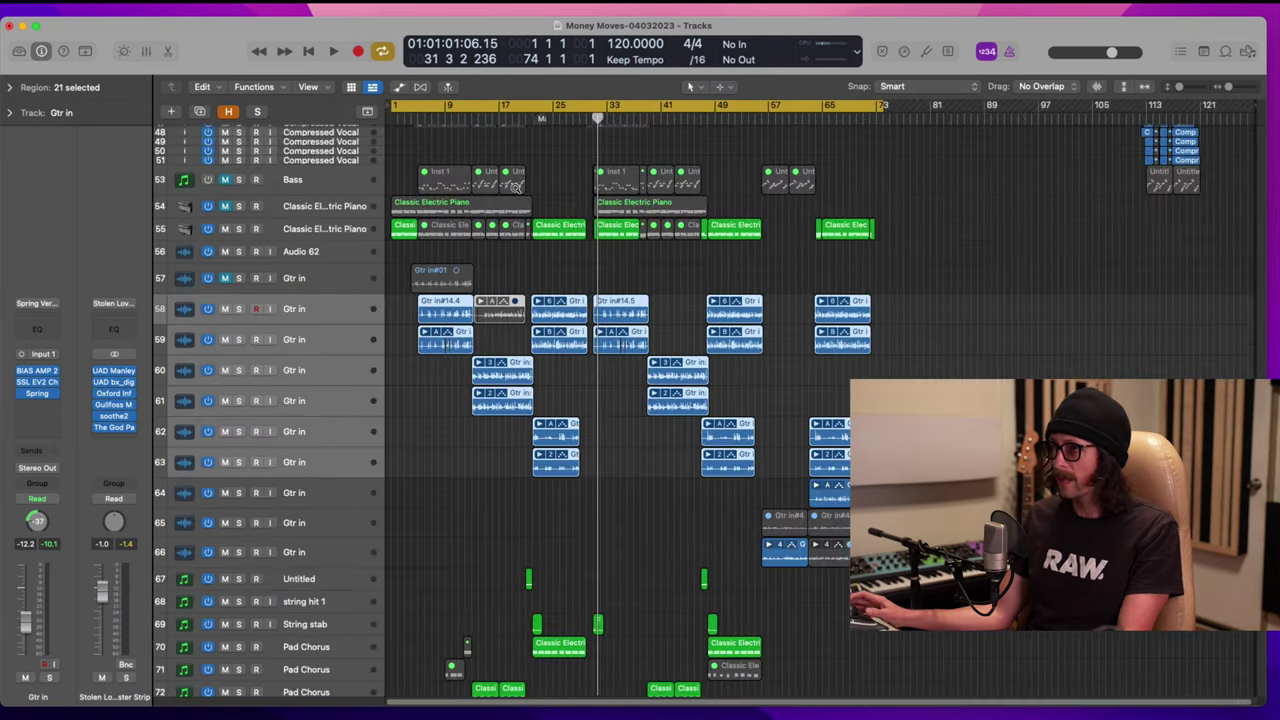
left_click_drag(419, 108, 876, 217)
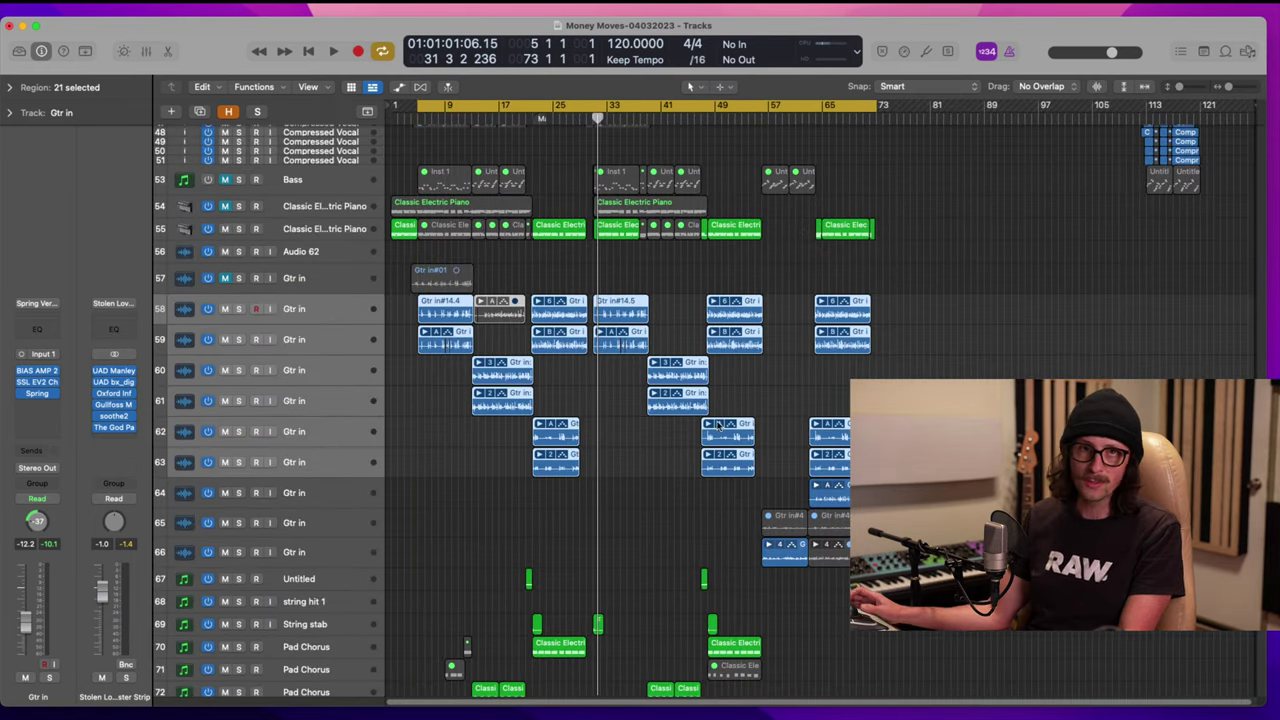
Step: Examine the doubled guitar regions on tracks 58 and 59 between bars 5 and 13
left_click_drag(479, 284, 419, 462)
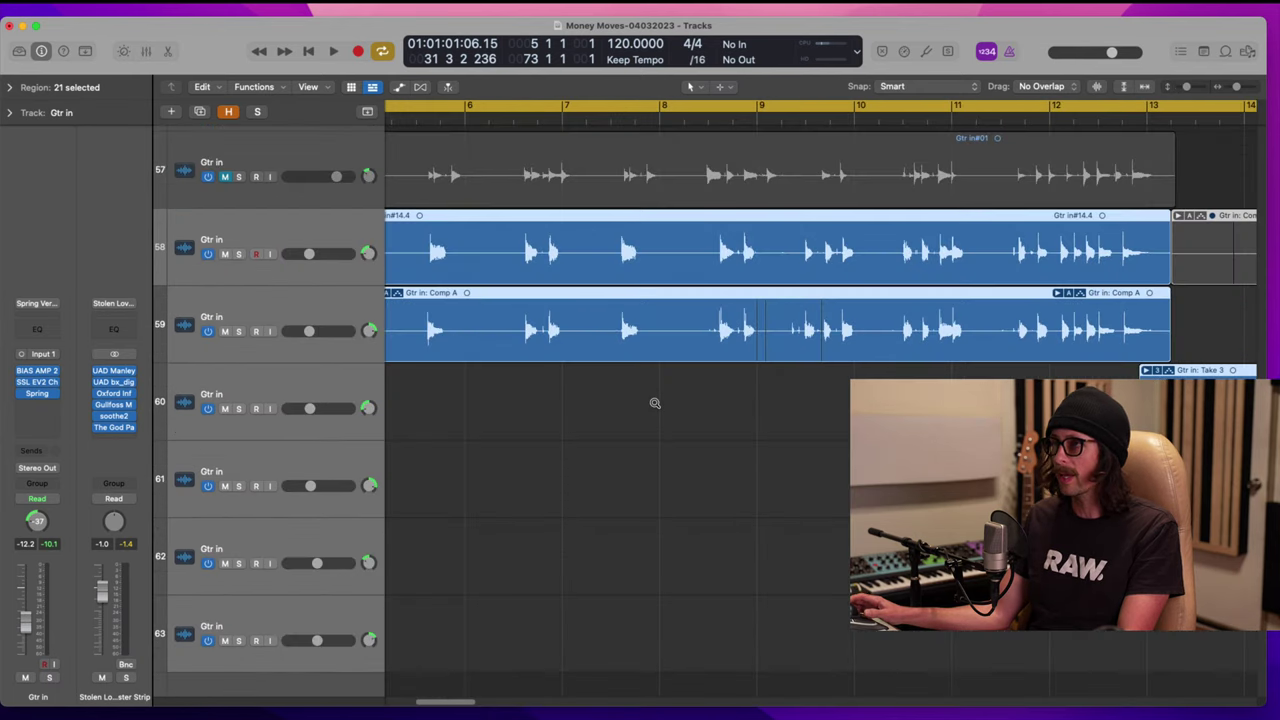
scroll(654, 403, "left", 4)
scroll(719, 355, "right", 5)
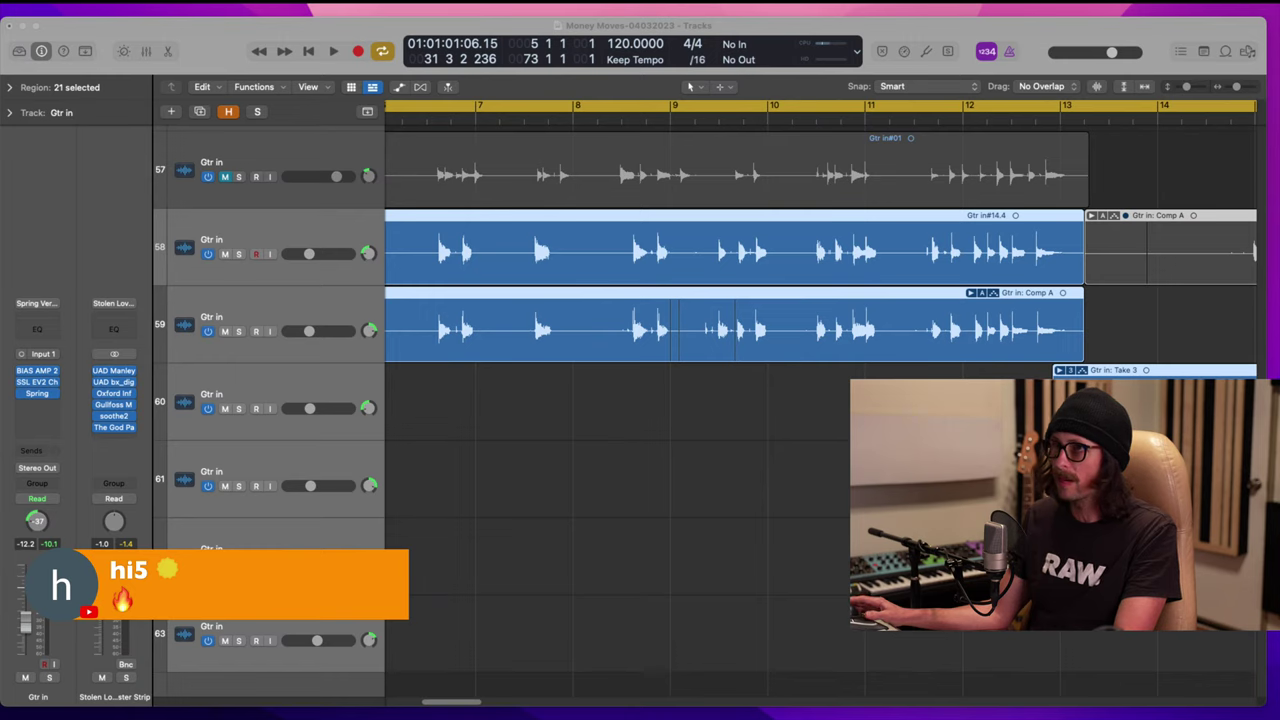
left_click(211, 45)
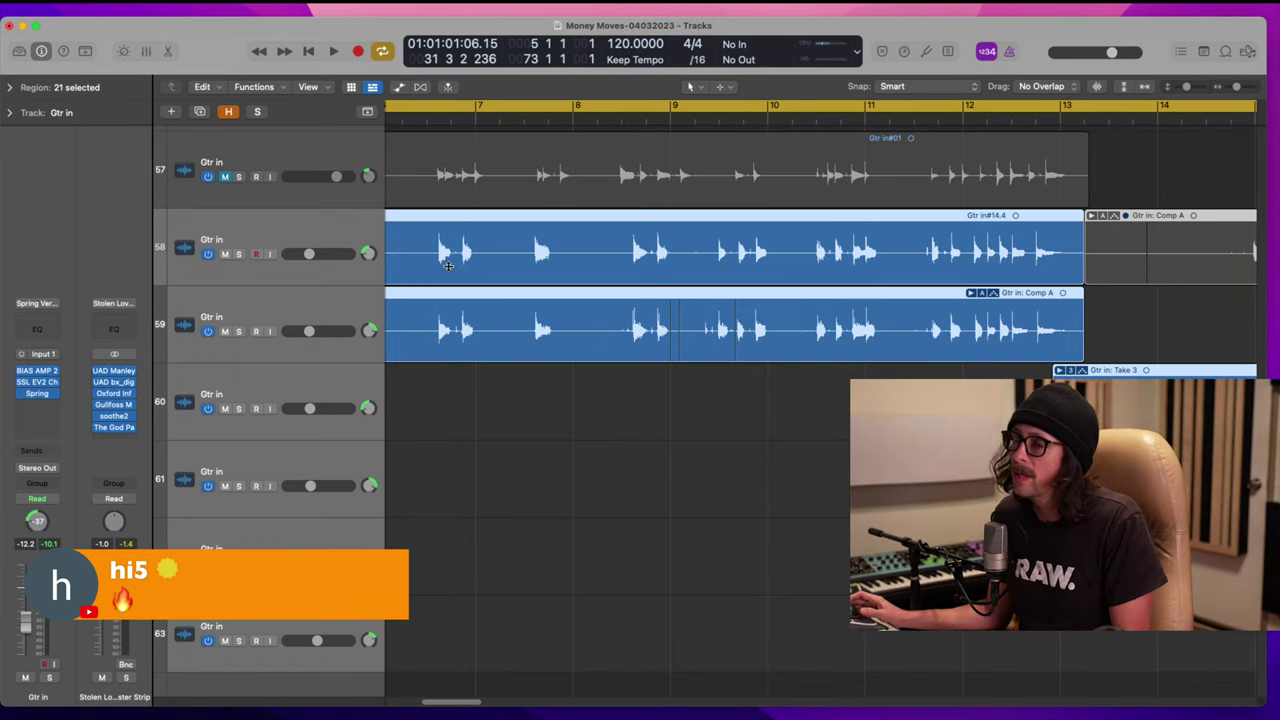
scroll(575, 368, "left", 1)
scroll(575, 368, "left", 5)
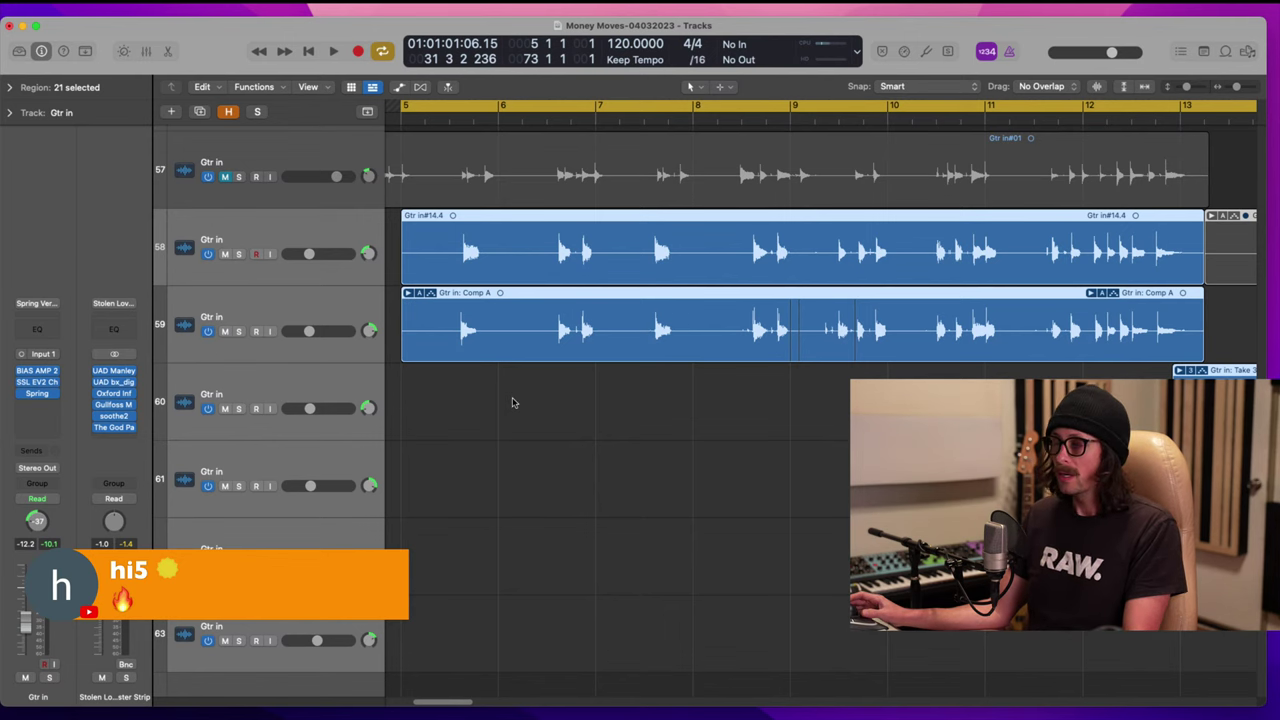
Step: Look over the bass and drum tracks 87 to 91 and the muted bass regions on tracks 92 and 93
scroll(513, 403, "down", 15)
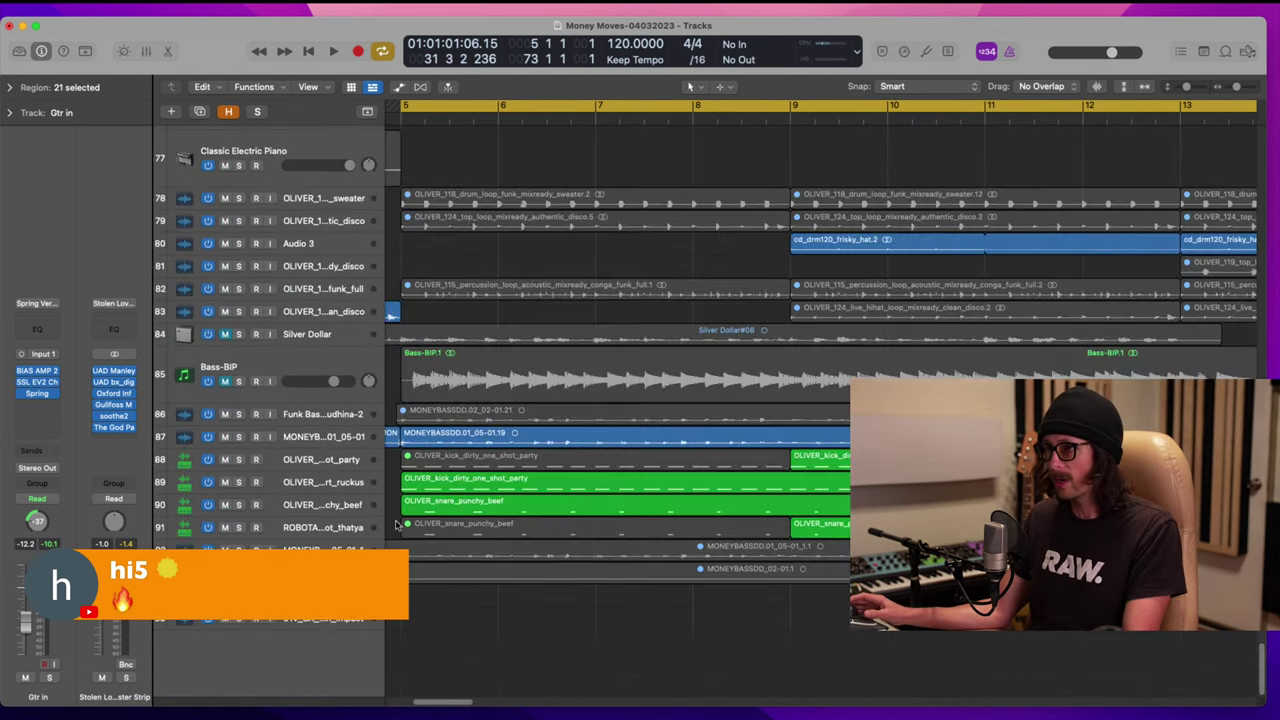
left_click(293, 535)
left_click(315, 437, "shift")
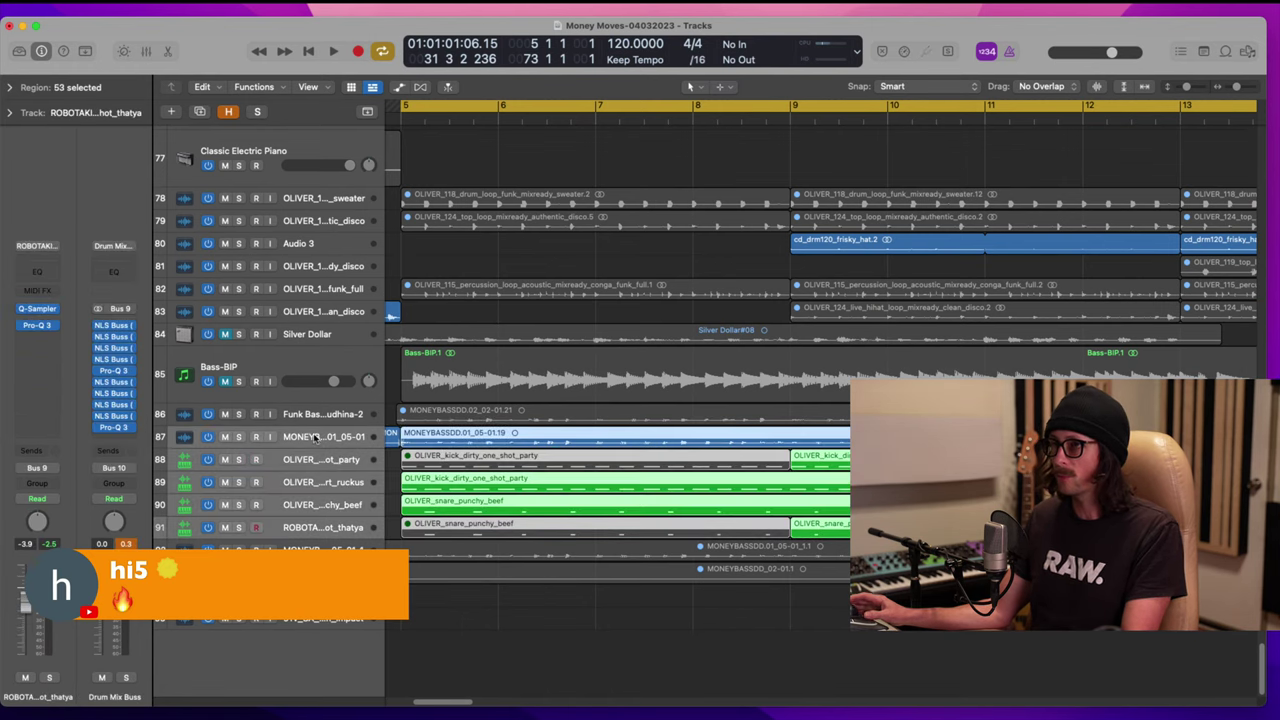
scroll(521, 446, "down", 10)
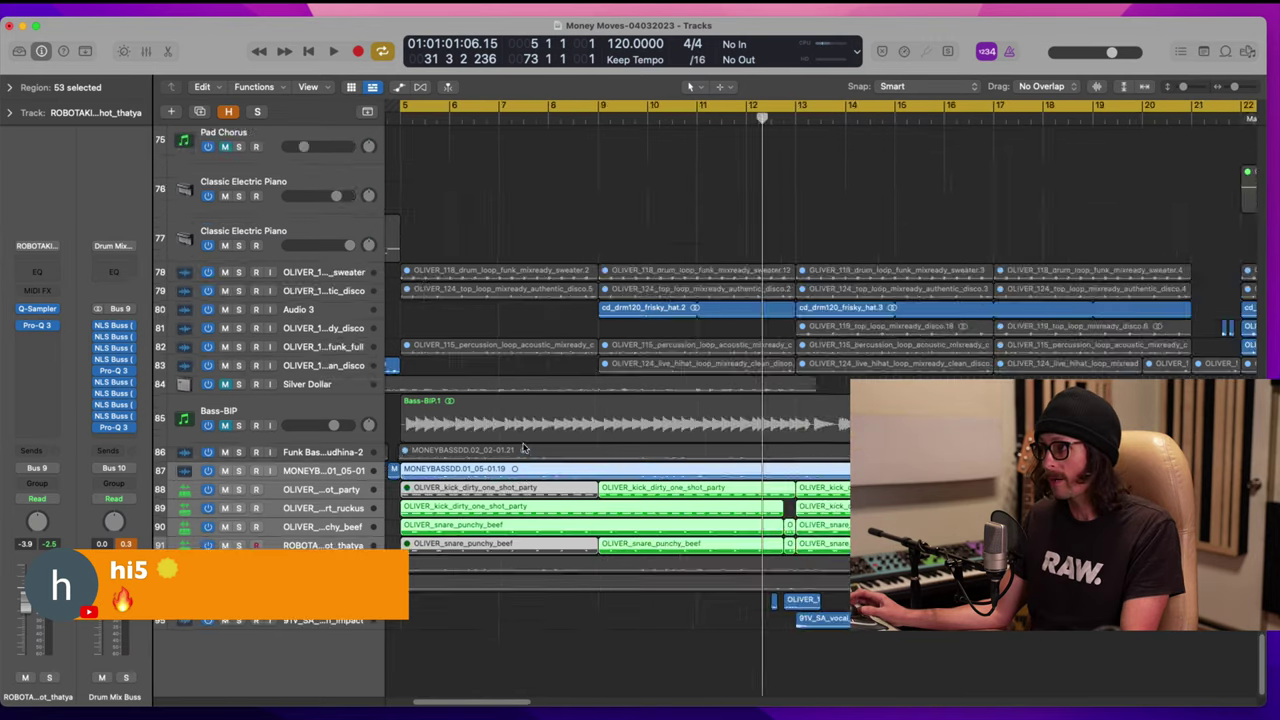
left_click_drag(942, 424, 373, 647)
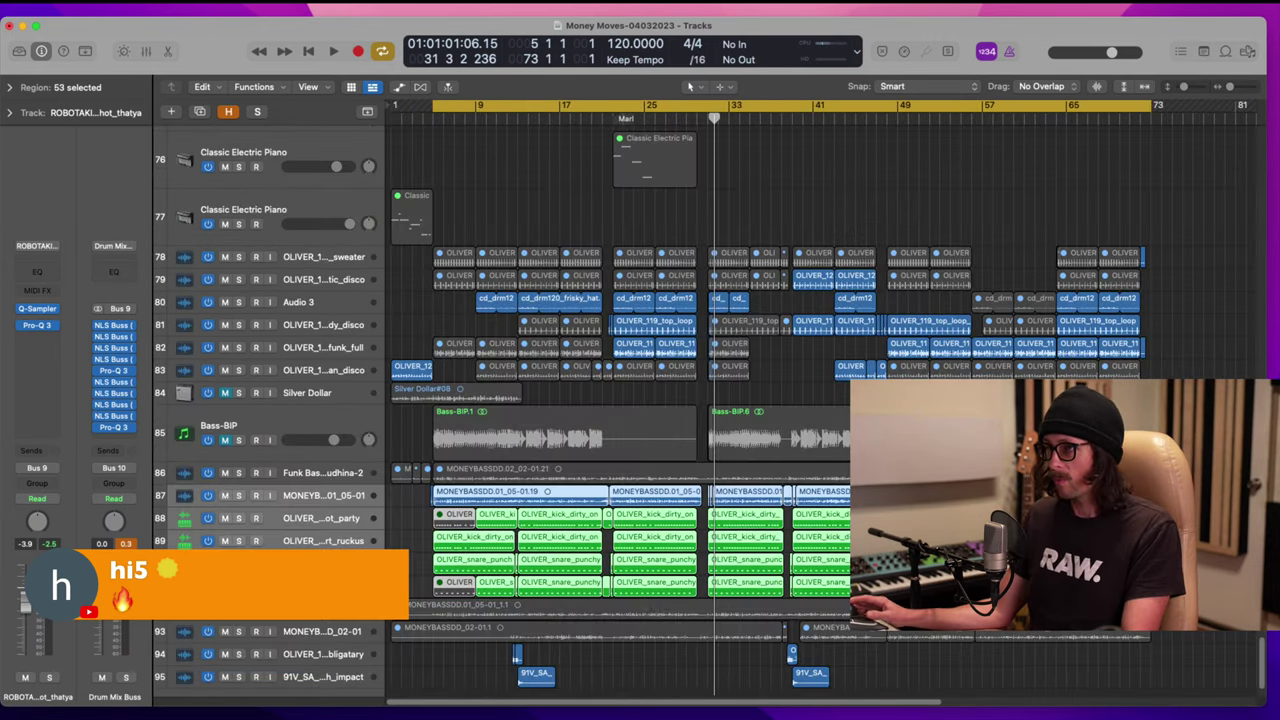
left_click(251, 624)
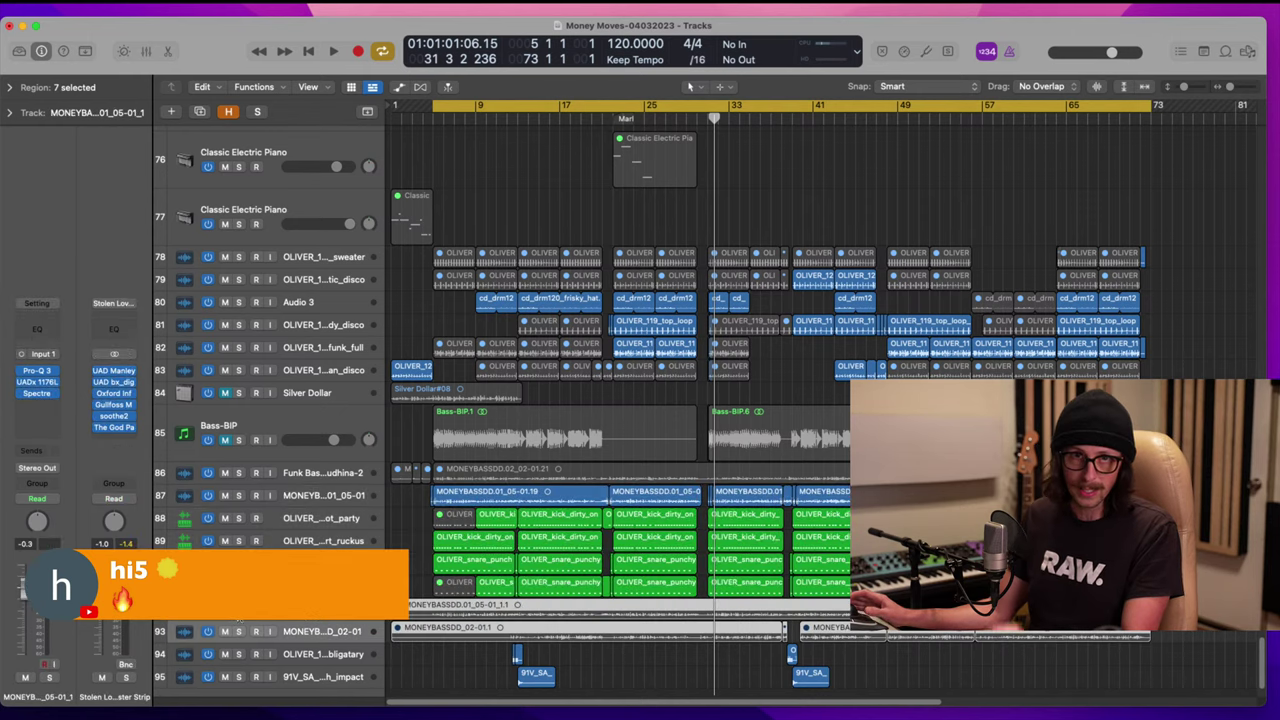
left_click_drag(582, 552, 380, 676)
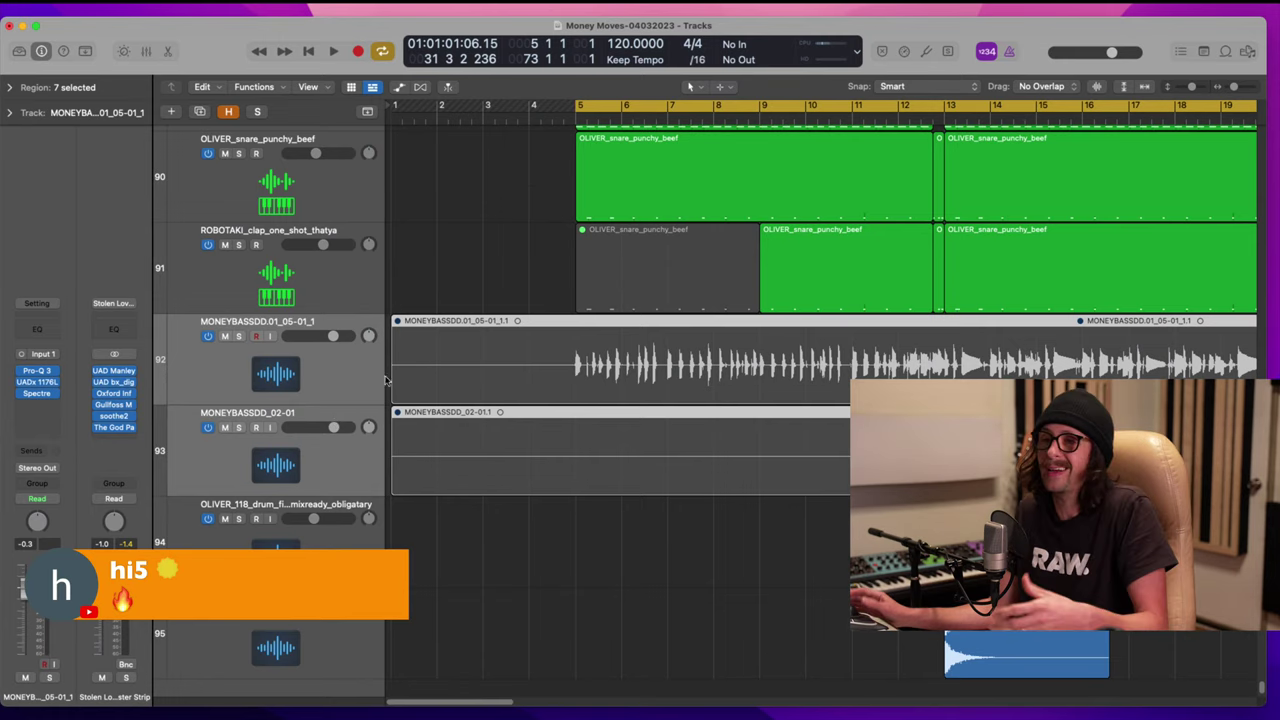
Step: Turn off the MONEYBASSDD.01_05-01_1 bass track (track 92)
left_click(344, 372)
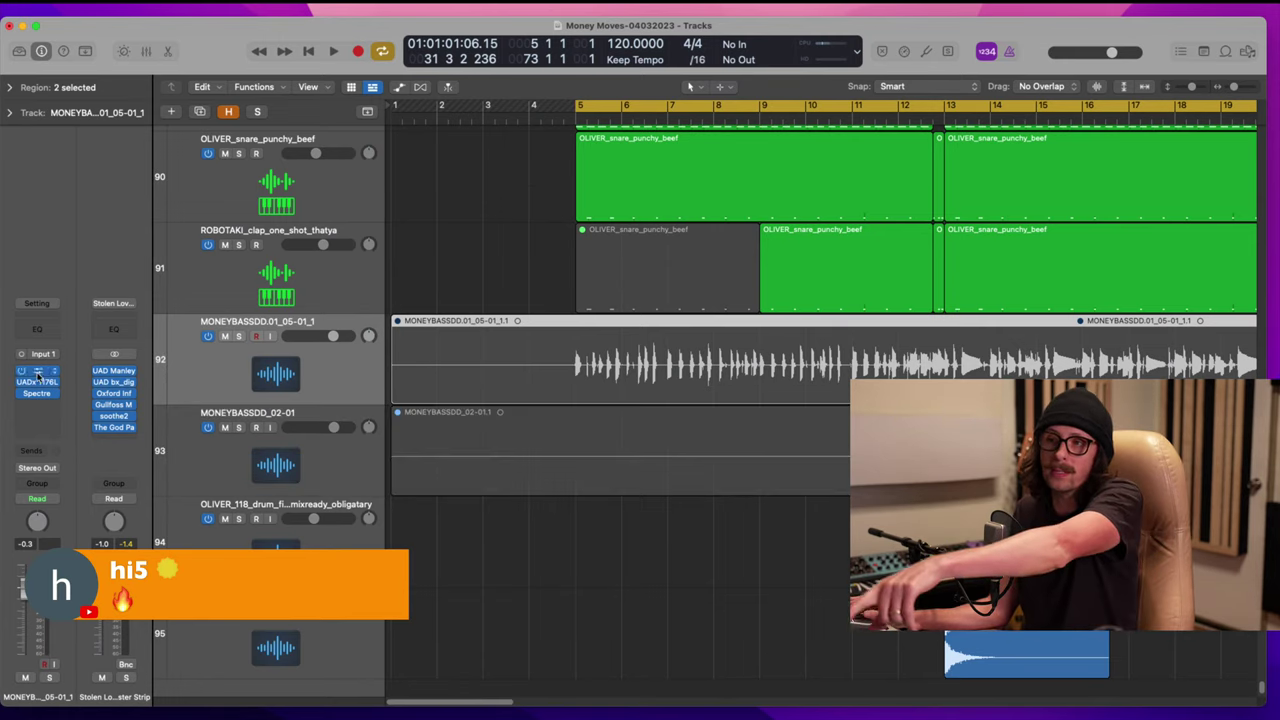
left_click(245, 447)
left_click(253, 370)
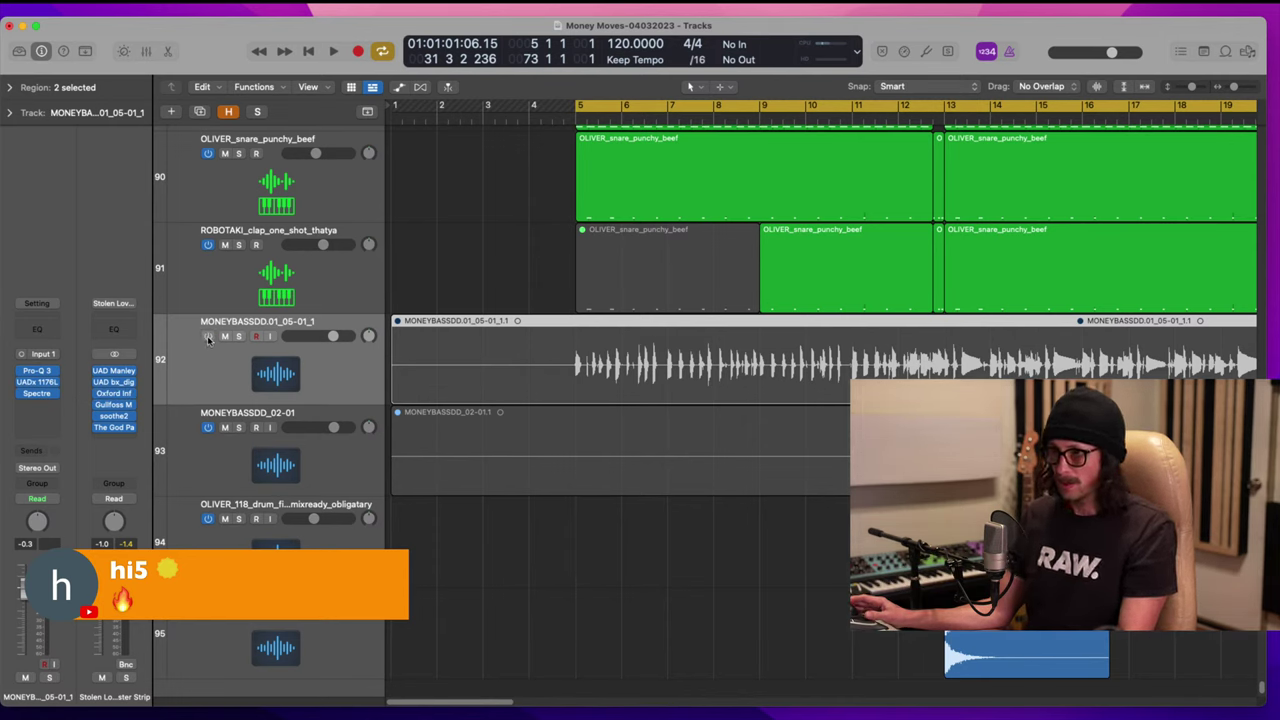
Step: Remove the On/Off component from the track headers and restore it again
right_click(232, 364)
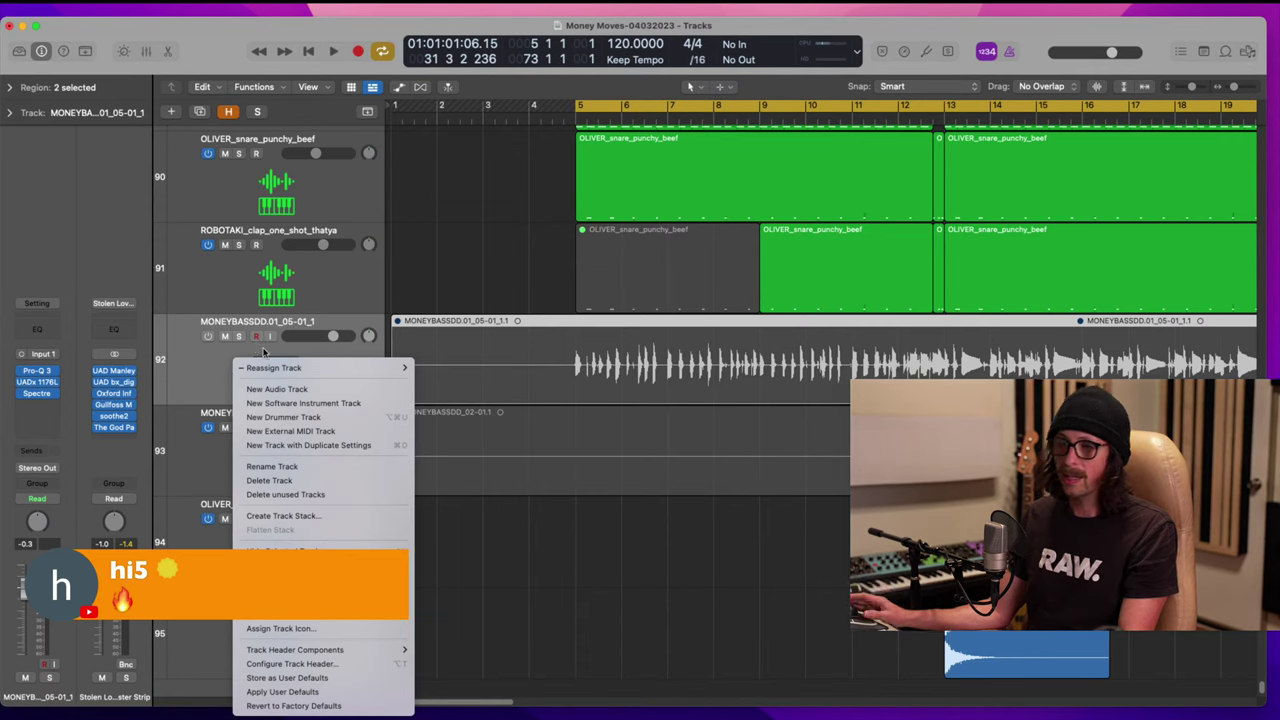
mouse_move(341, 650)
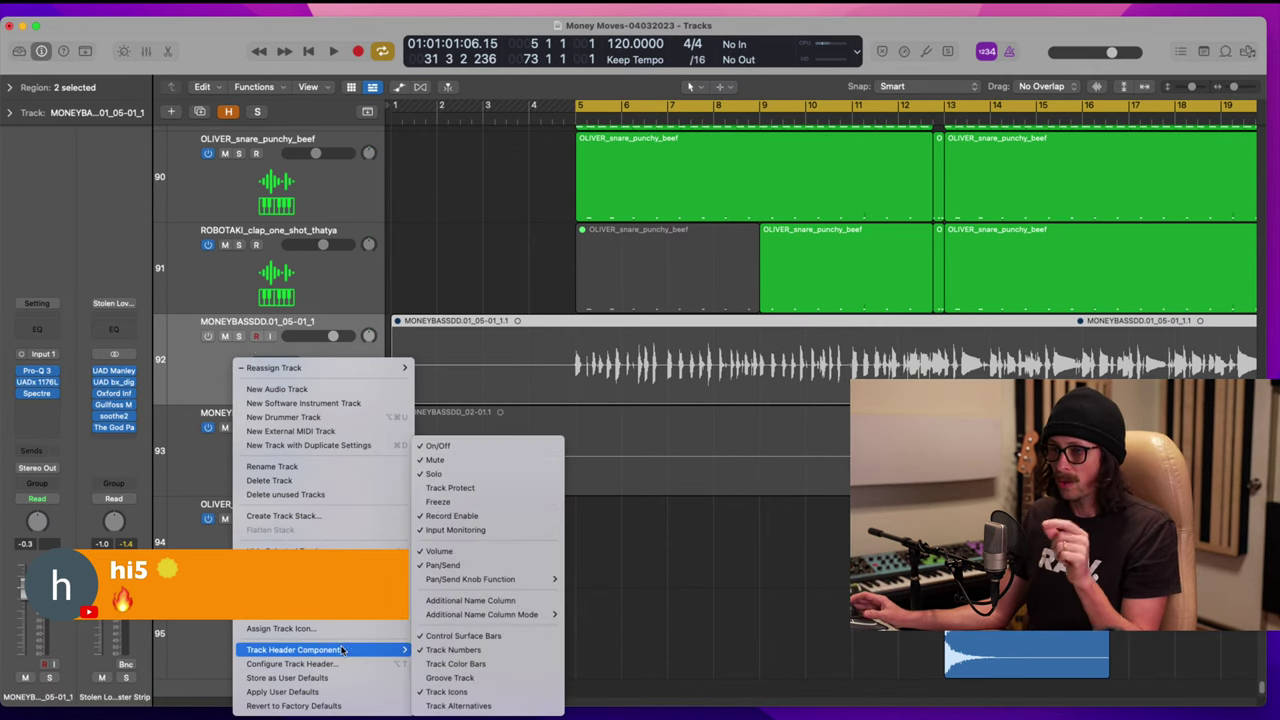
left_click(450, 451)
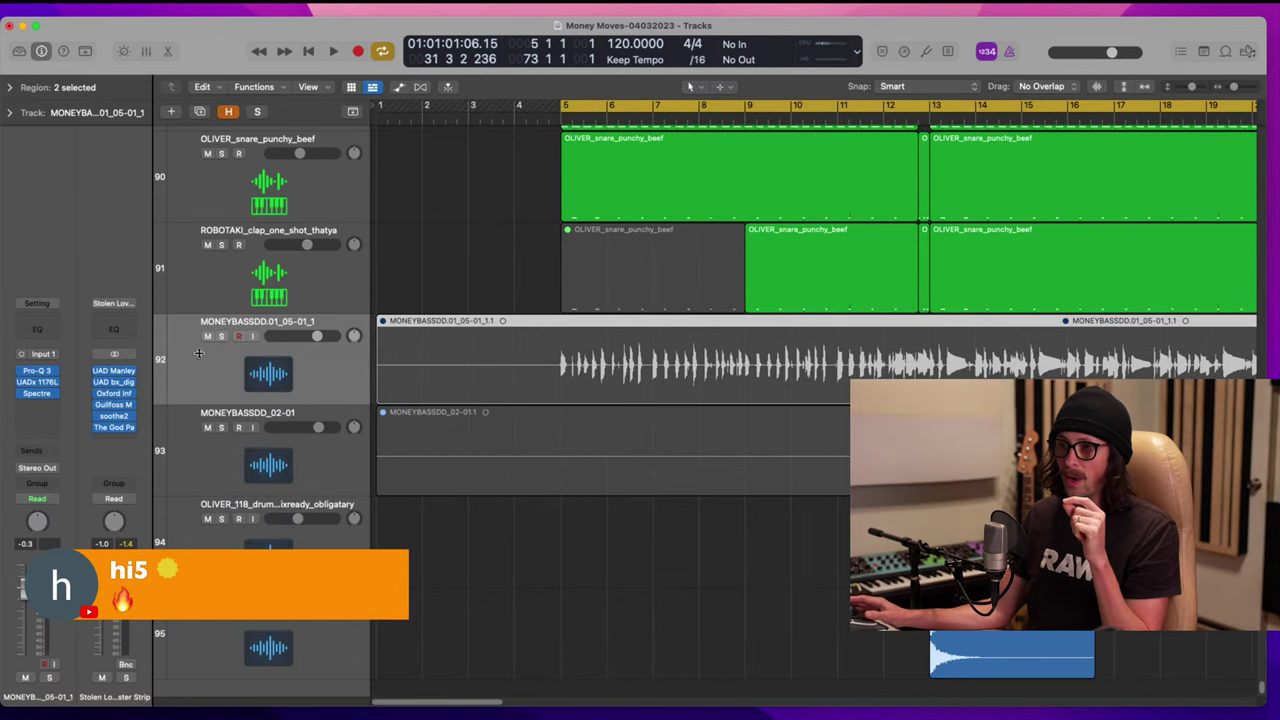
right_click(188, 396)
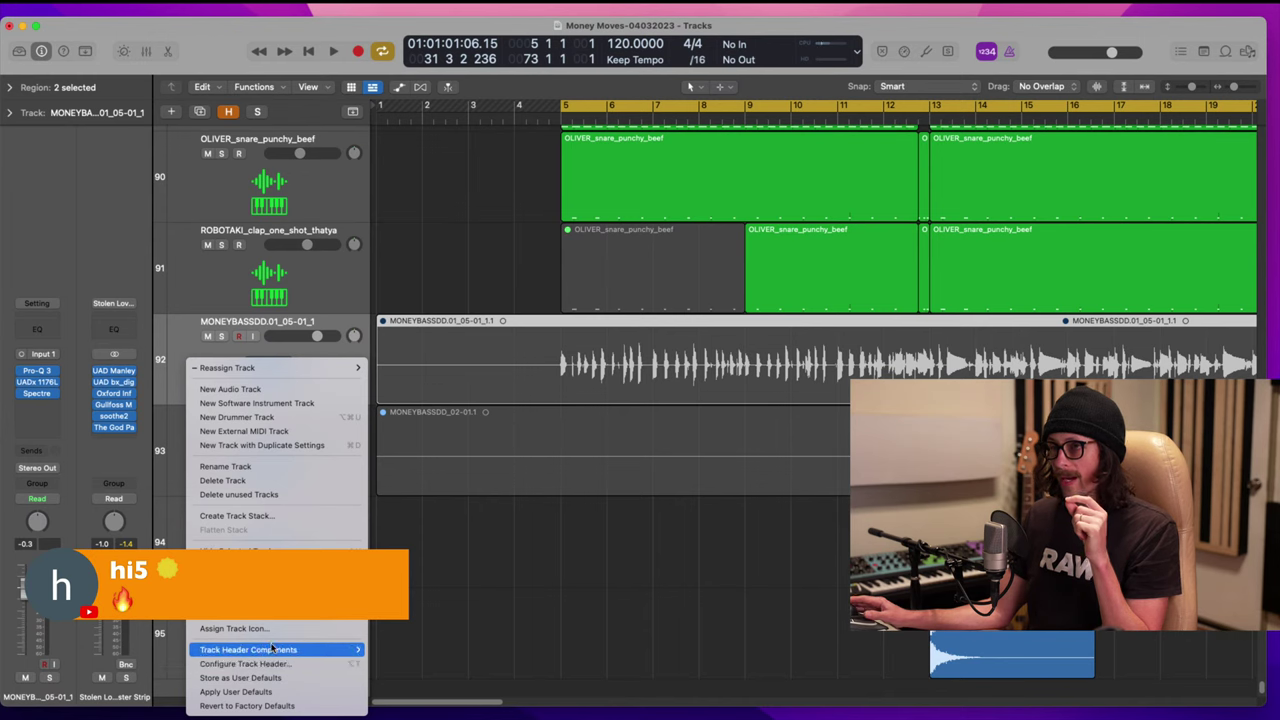
mouse_move(272, 648)
left_click(450, 449)
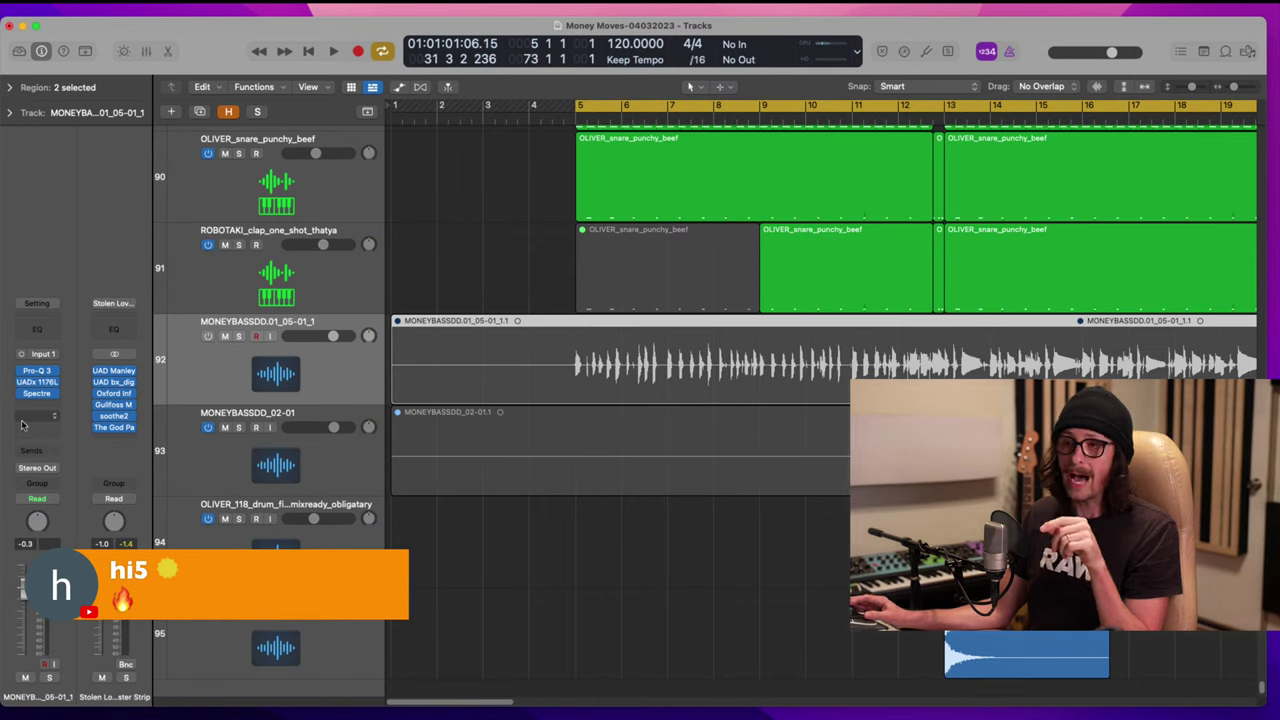
Step: Mute bass track 92, turn off and mute bass track 93, and bypass Pro-Q 3, UADx 1176L and Spectre on both
left_click(225, 337)
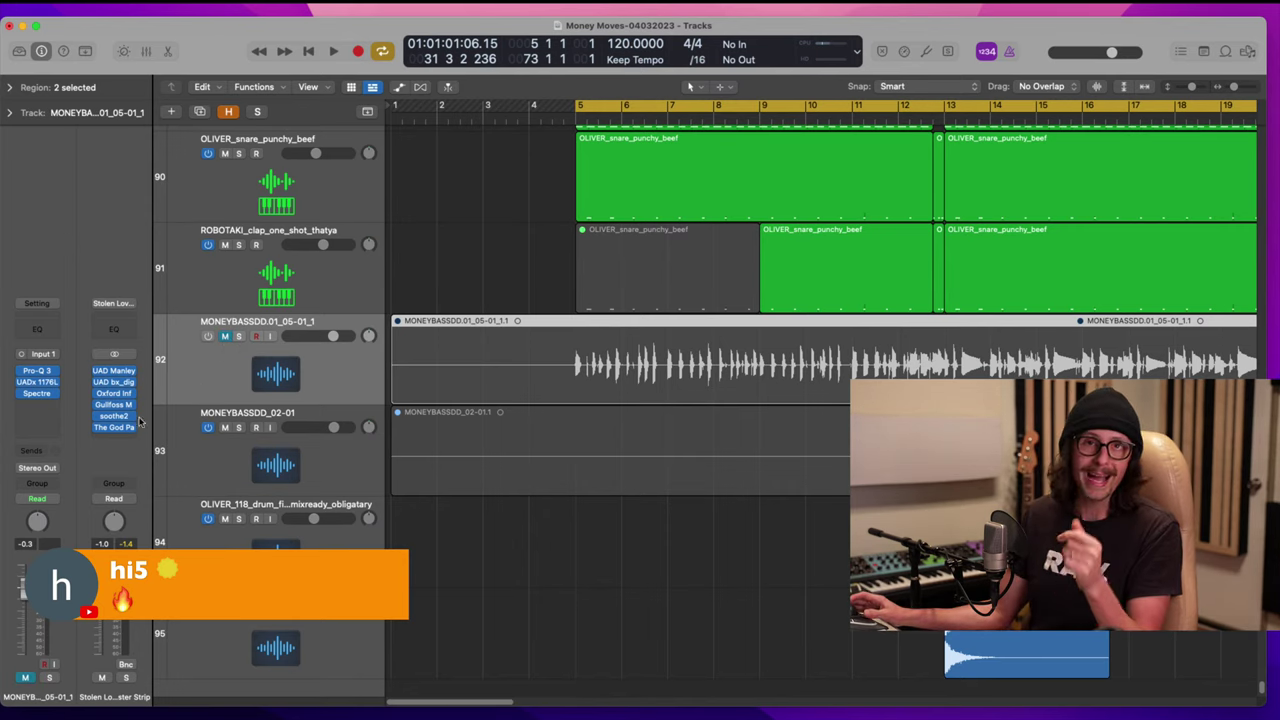
mouse_move(22, 376)
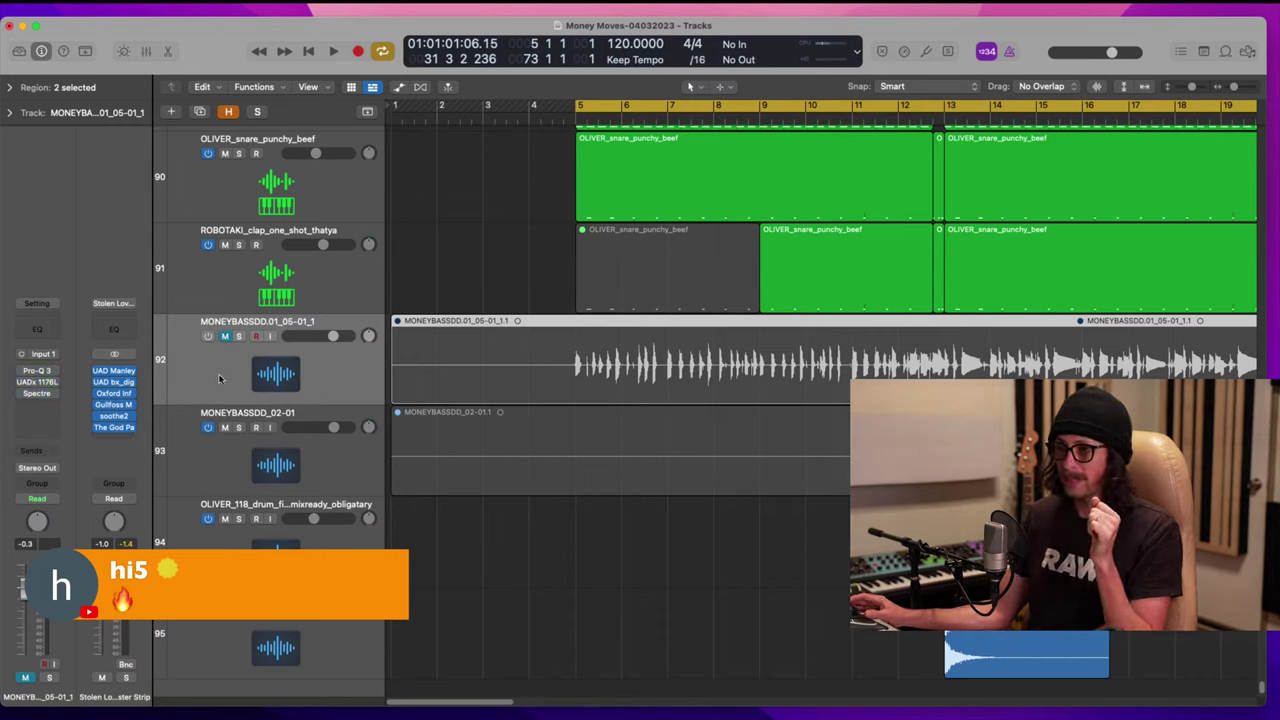
left_click(213, 465)
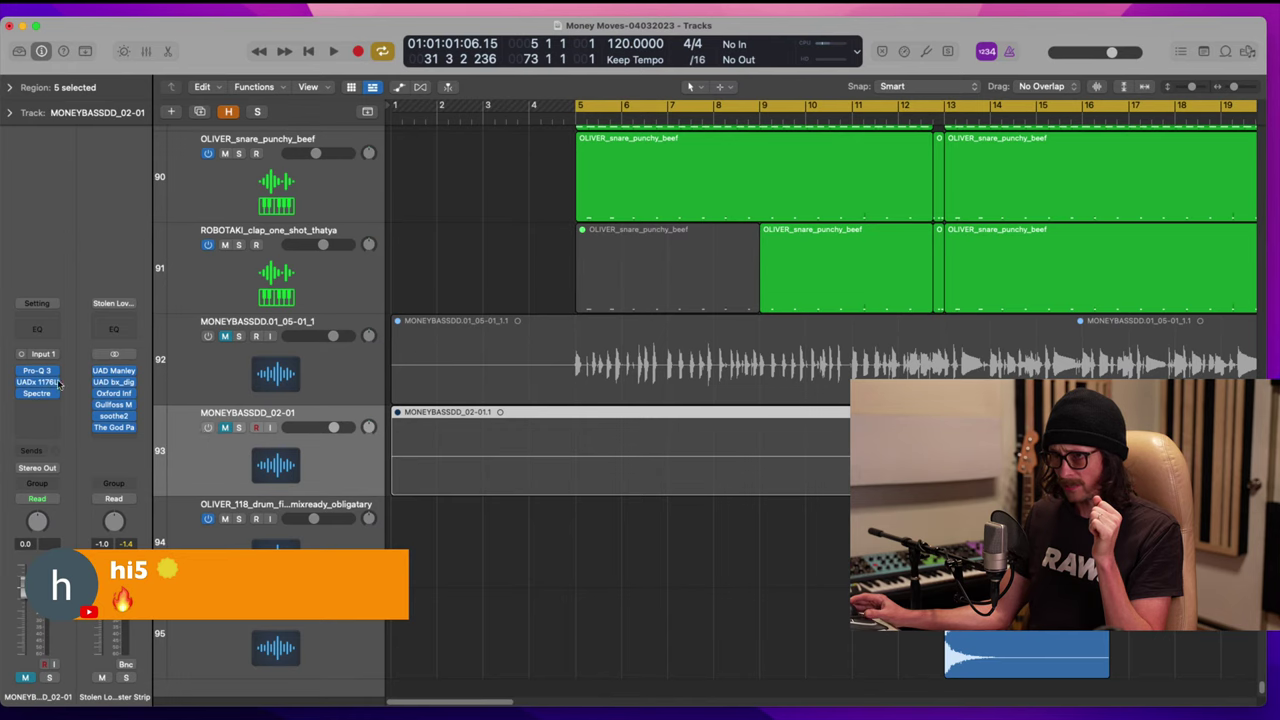
mouse_move(16, 372)
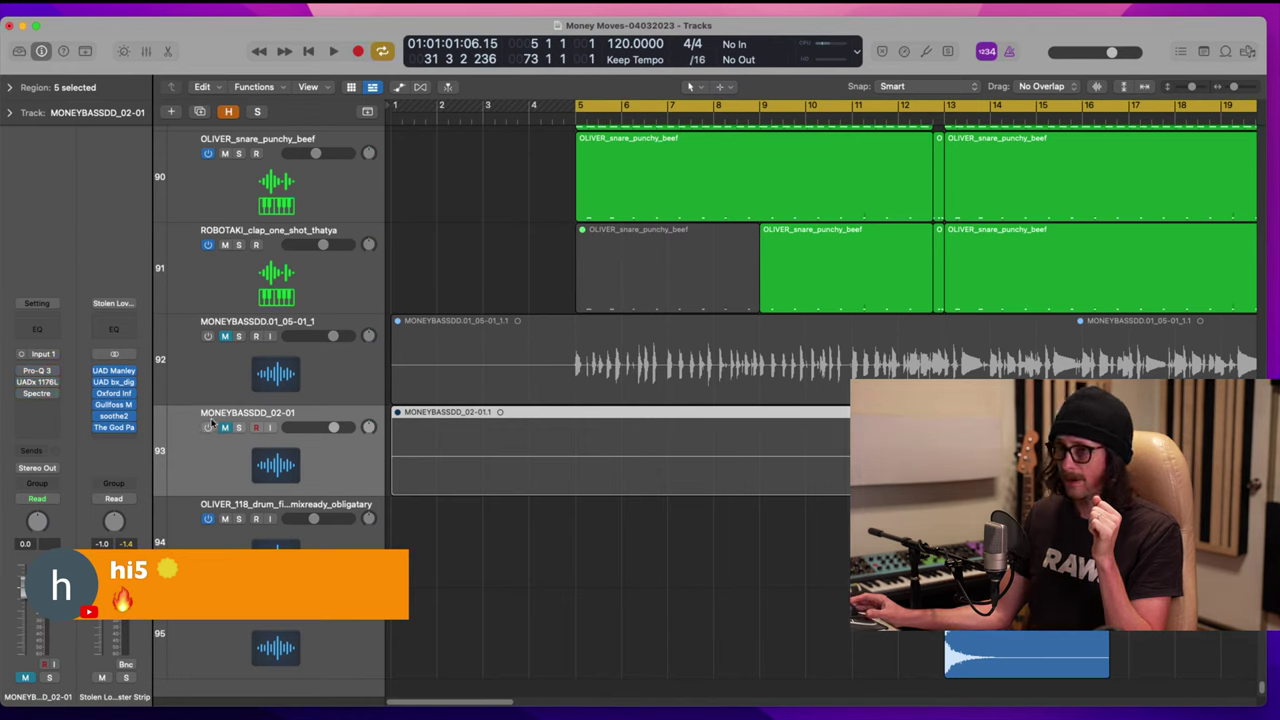
Step: Hide the two turned-off bass tracks 92 and 93 from the arrangement
left_click(222, 382, "shift")
right_click(223, 366)
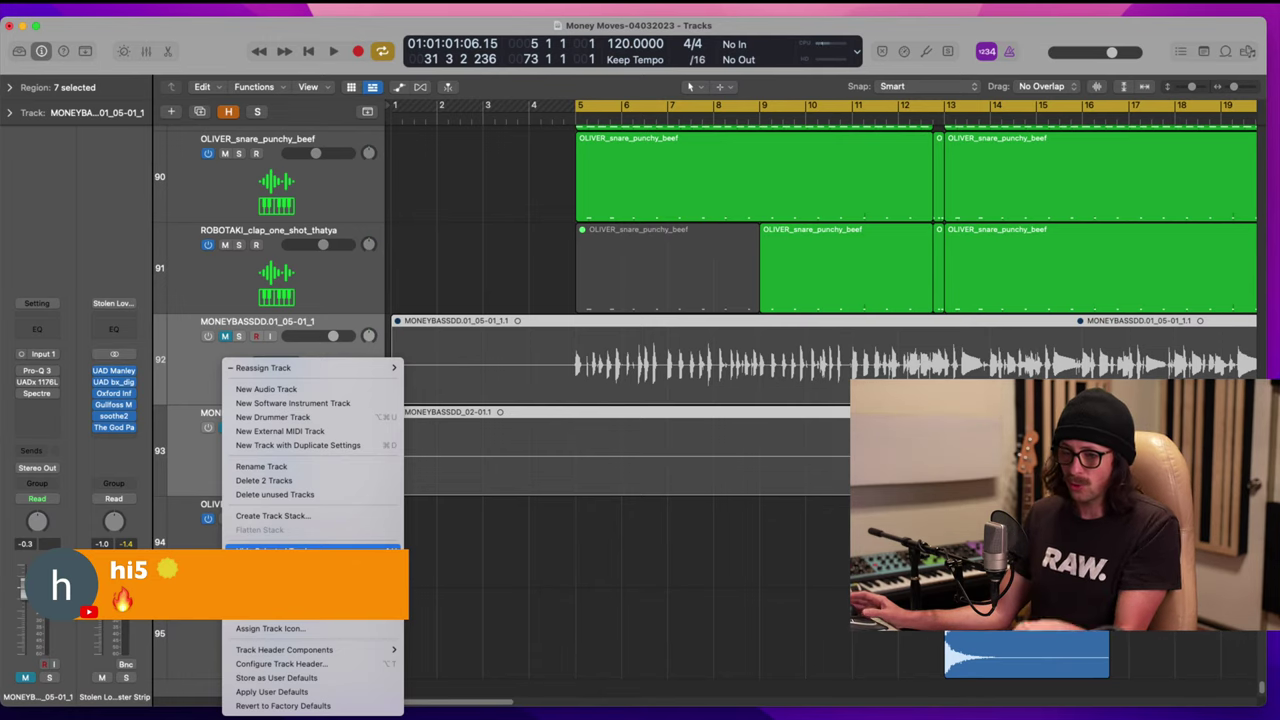
left_click(300, 550)
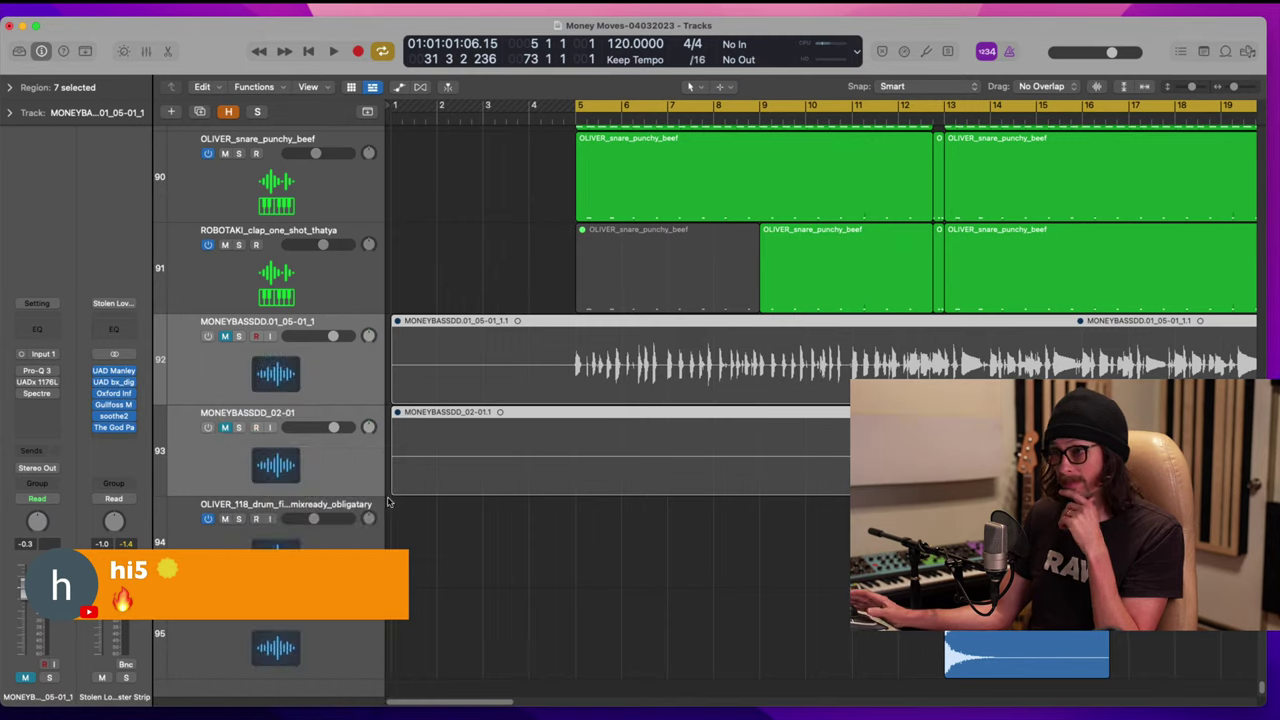
Step: Mute and turn off the Bass-BIP track 85 and the Funk Bass track 86, bypassing the Funk Bass plug-ins Pro-Q 3, UADx 1176L and Spectre
key("z")
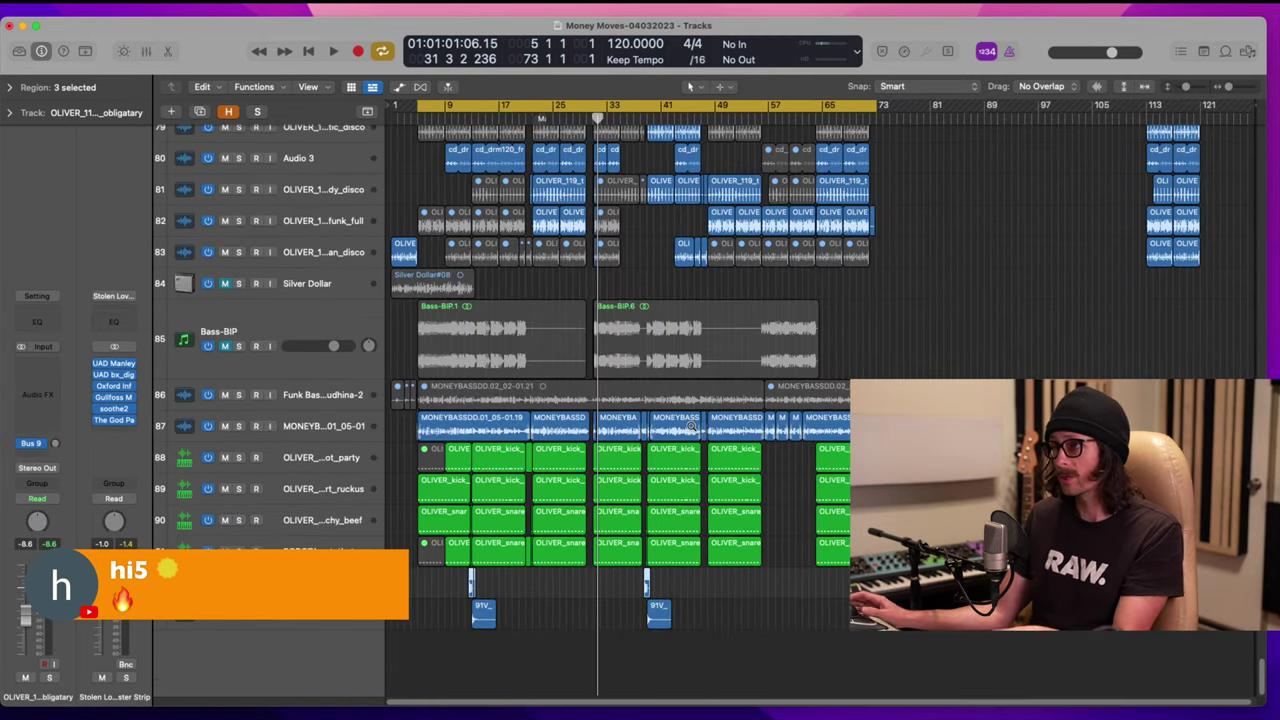
left_click(285, 399)
left_click(313, 325, "shift")
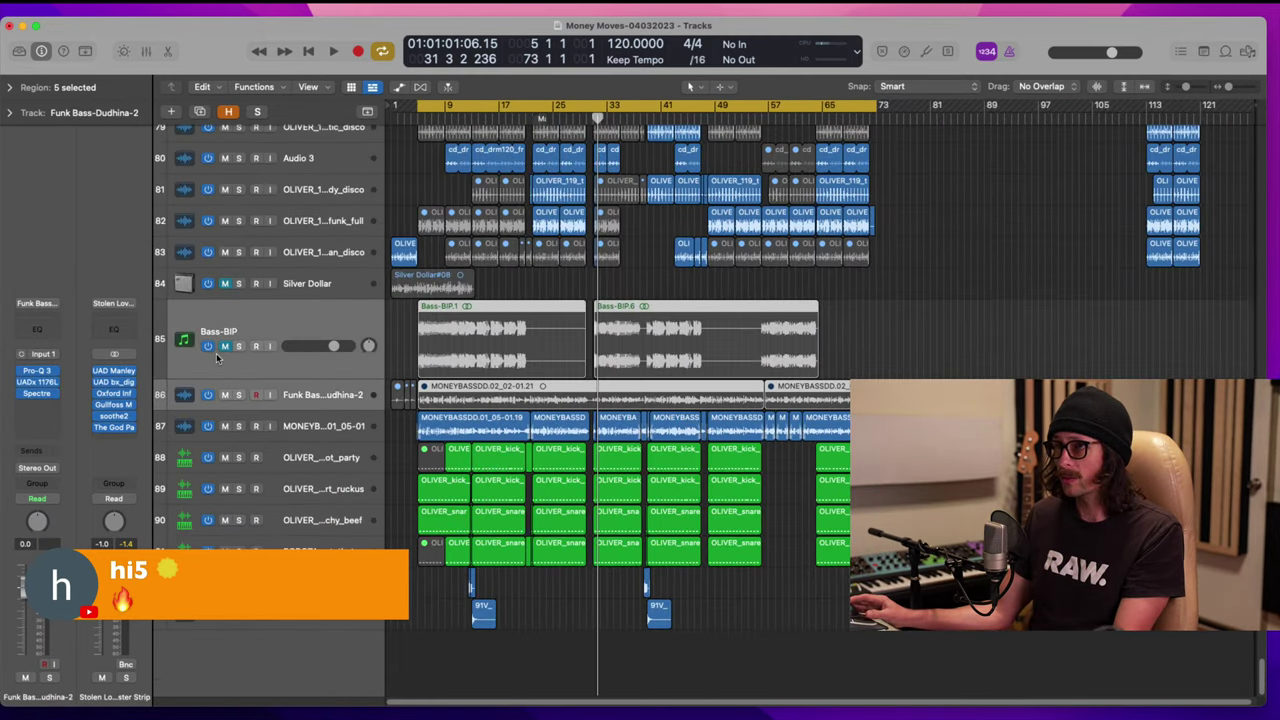
left_click(227, 398)
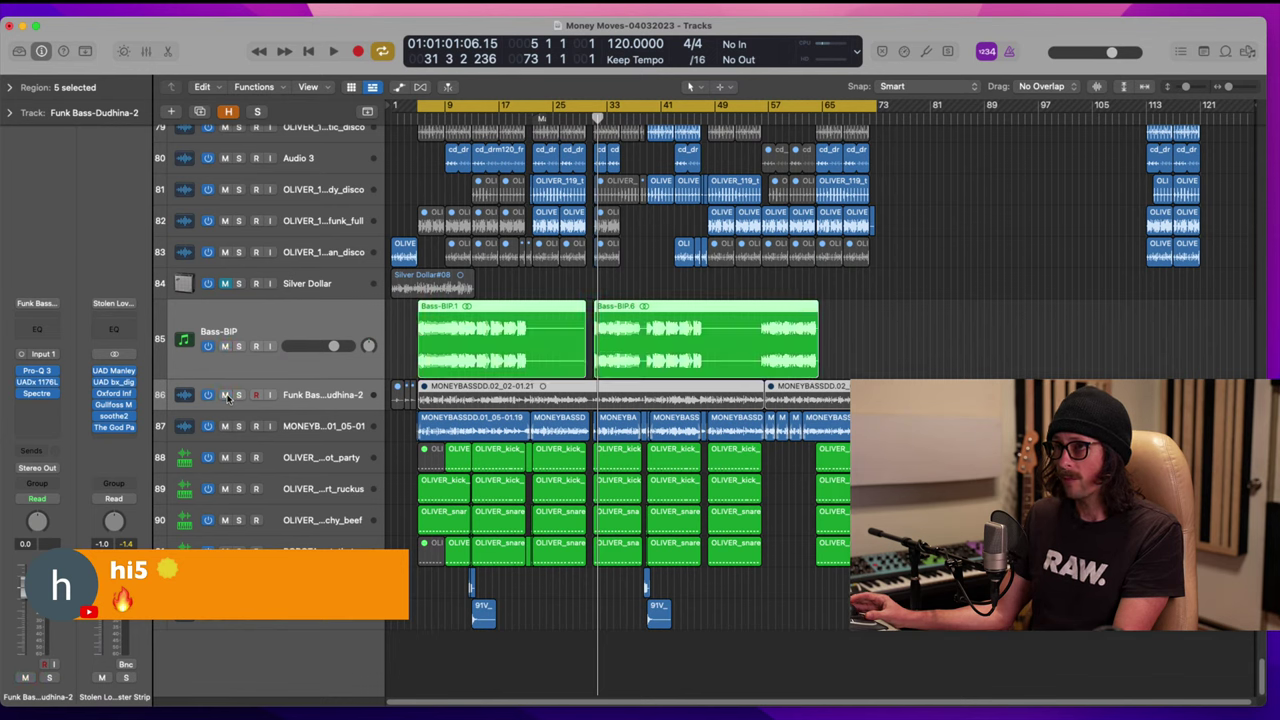
left_click(224, 346)
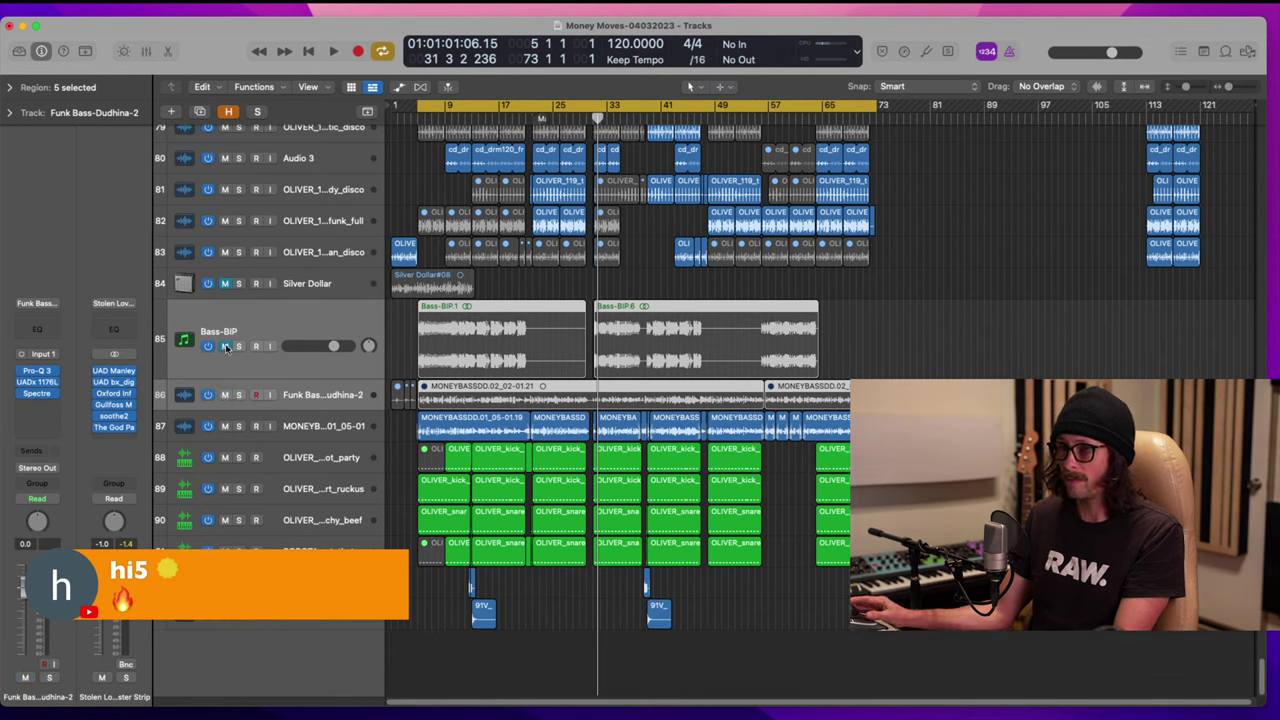
left_click(220, 318)
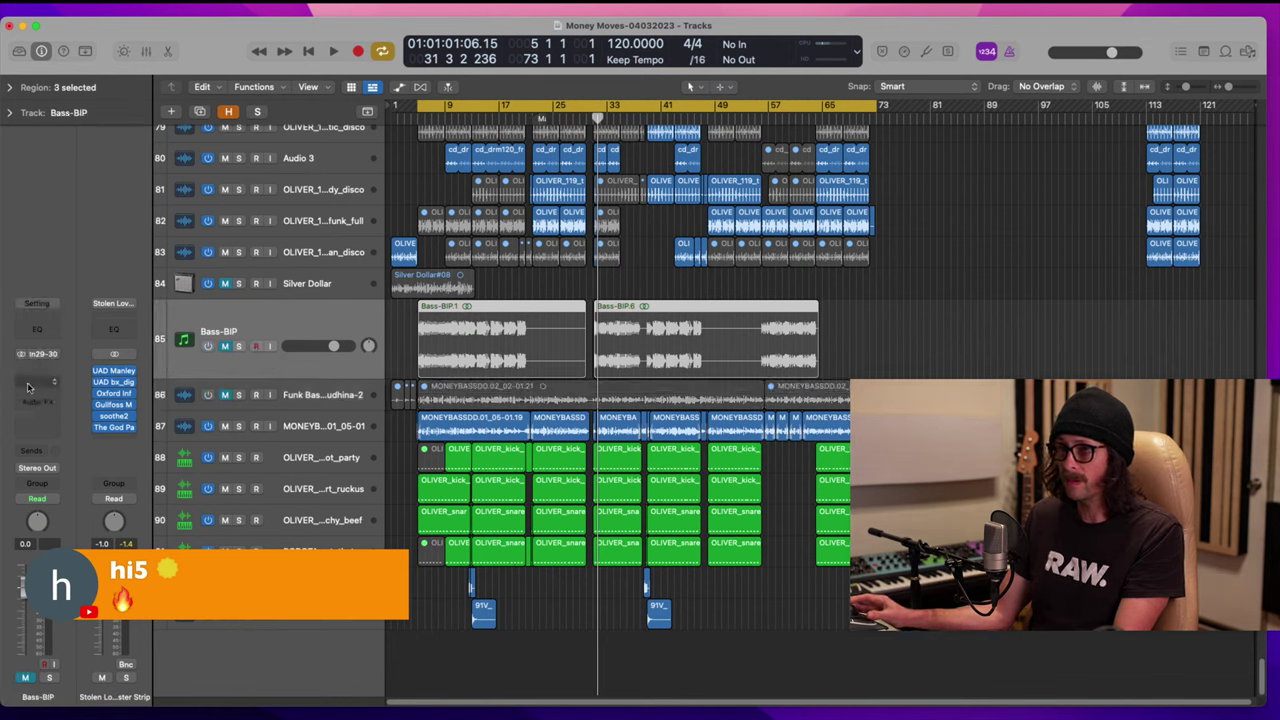
left_click(216, 391)
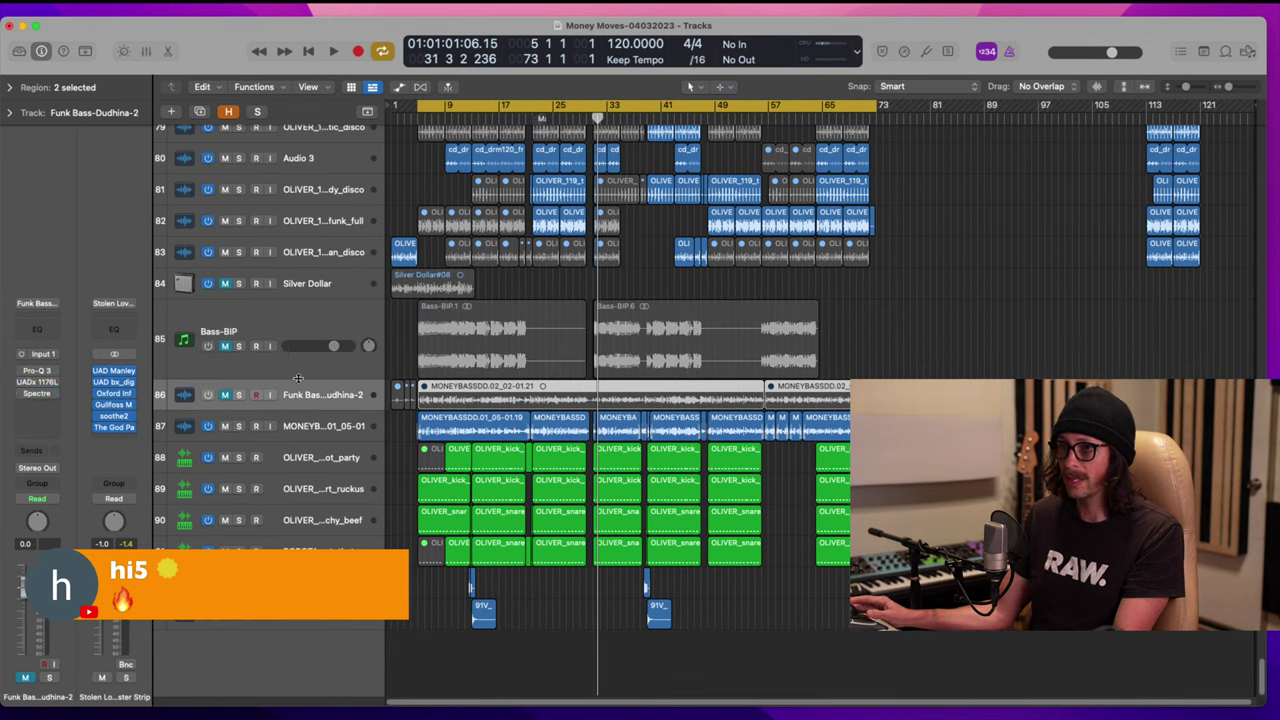
Step: Select the Bass-BIP and Funk Bass tracks together and hide them
left_click(299, 326, "shift")
right_click(299, 326)
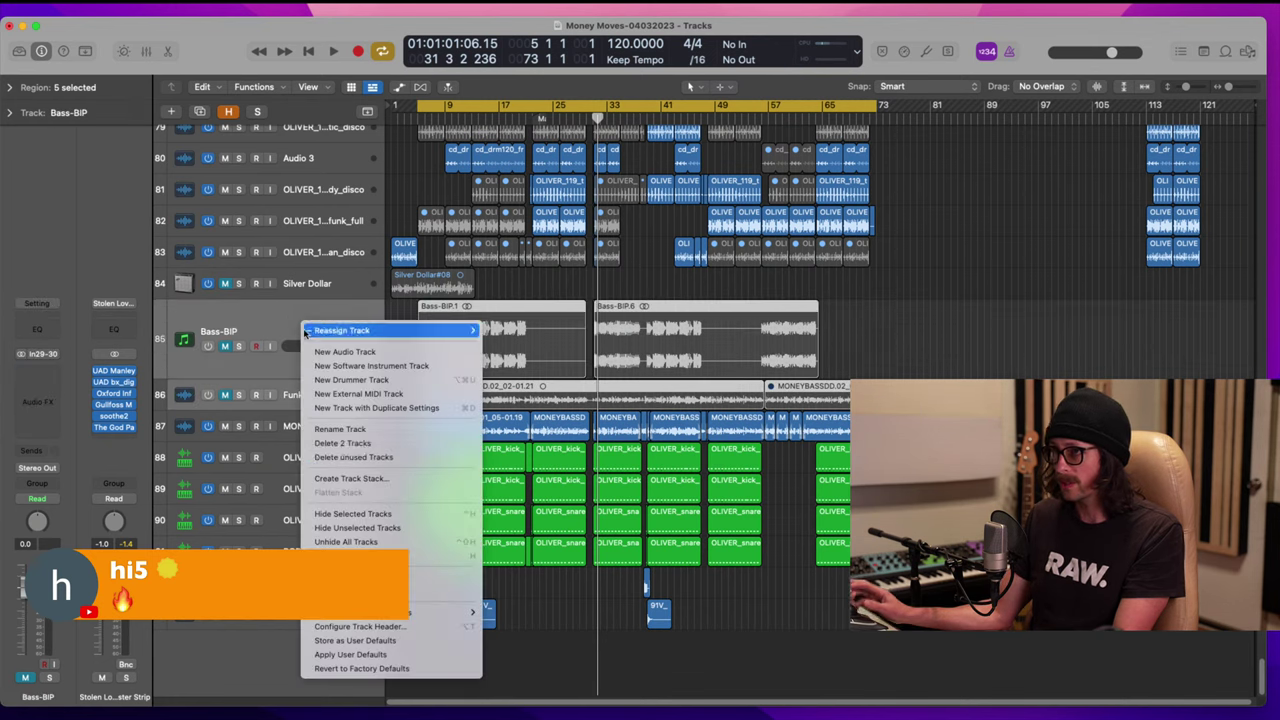
left_click(380, 515)
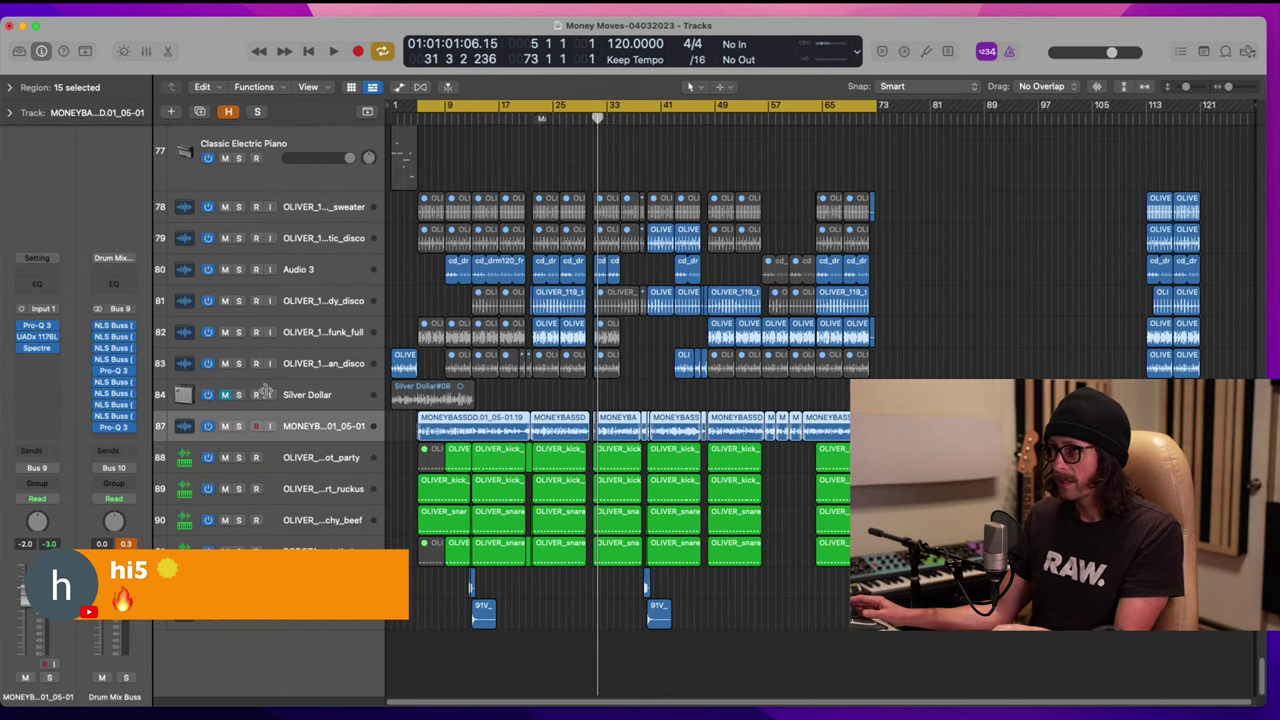
Step: Delete the Silver Dollar region and its track
left_click(286, 396)
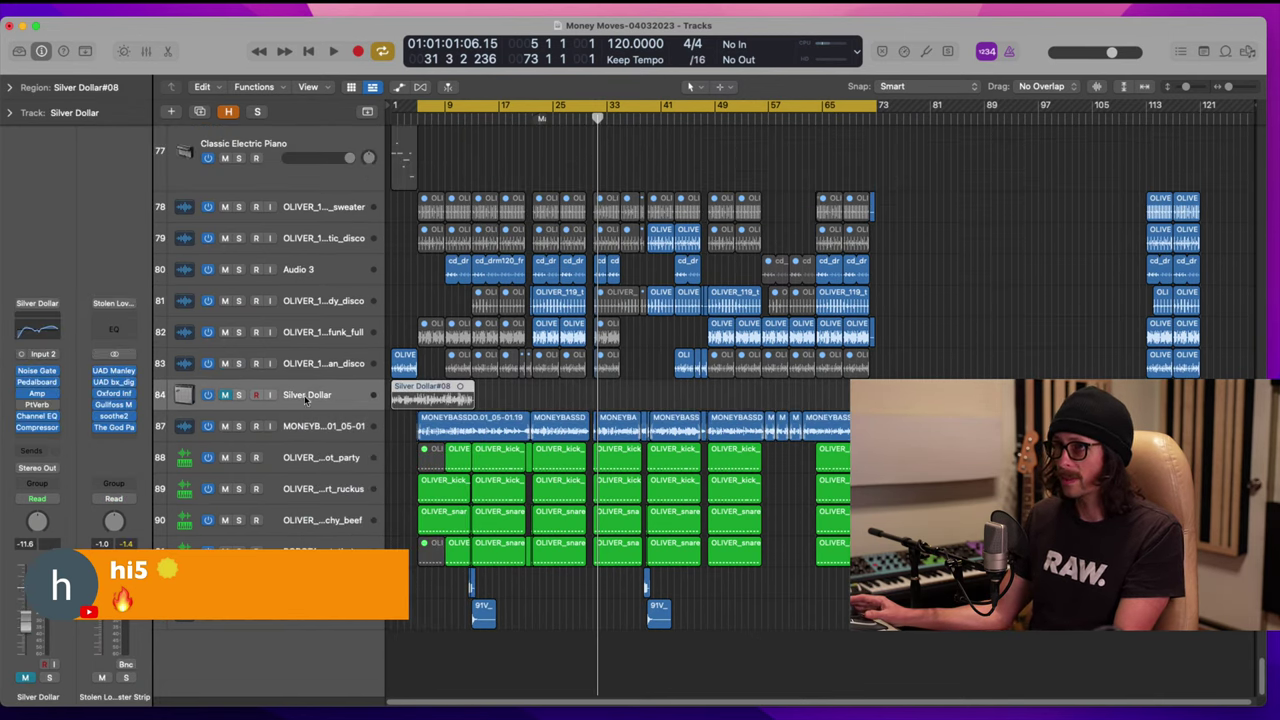
key("Delete")
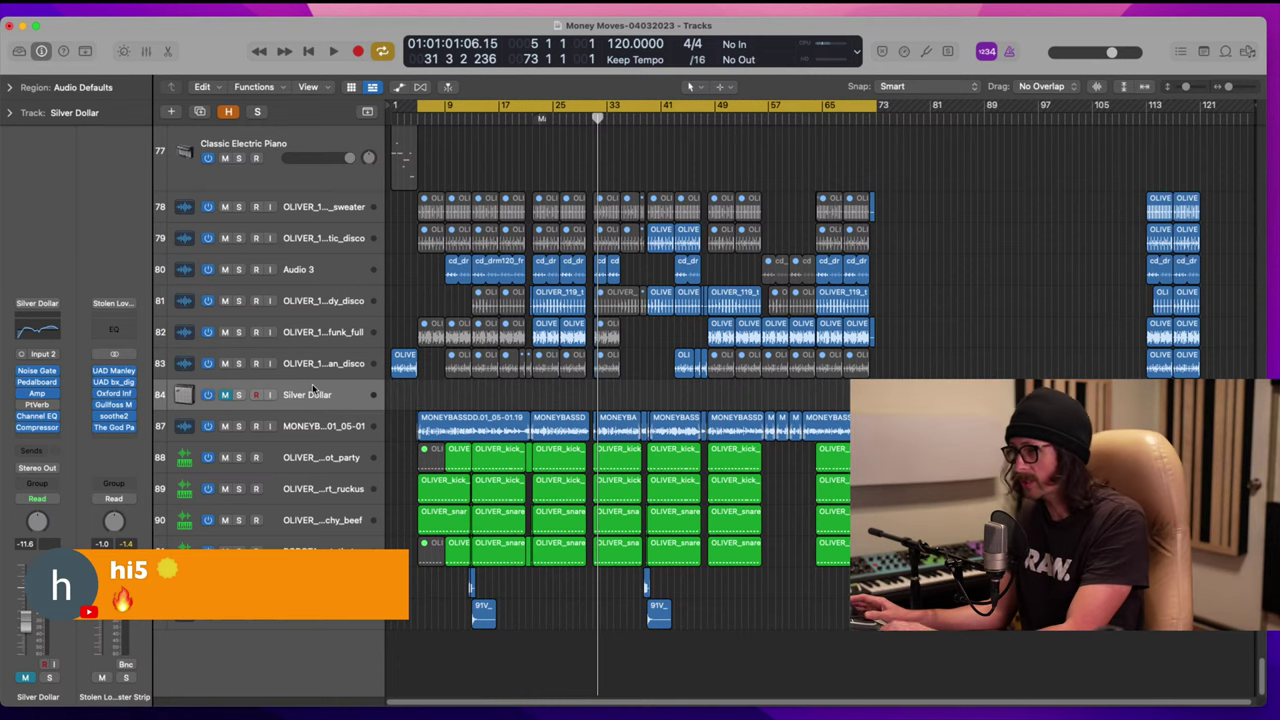
key("super+BackSpace")
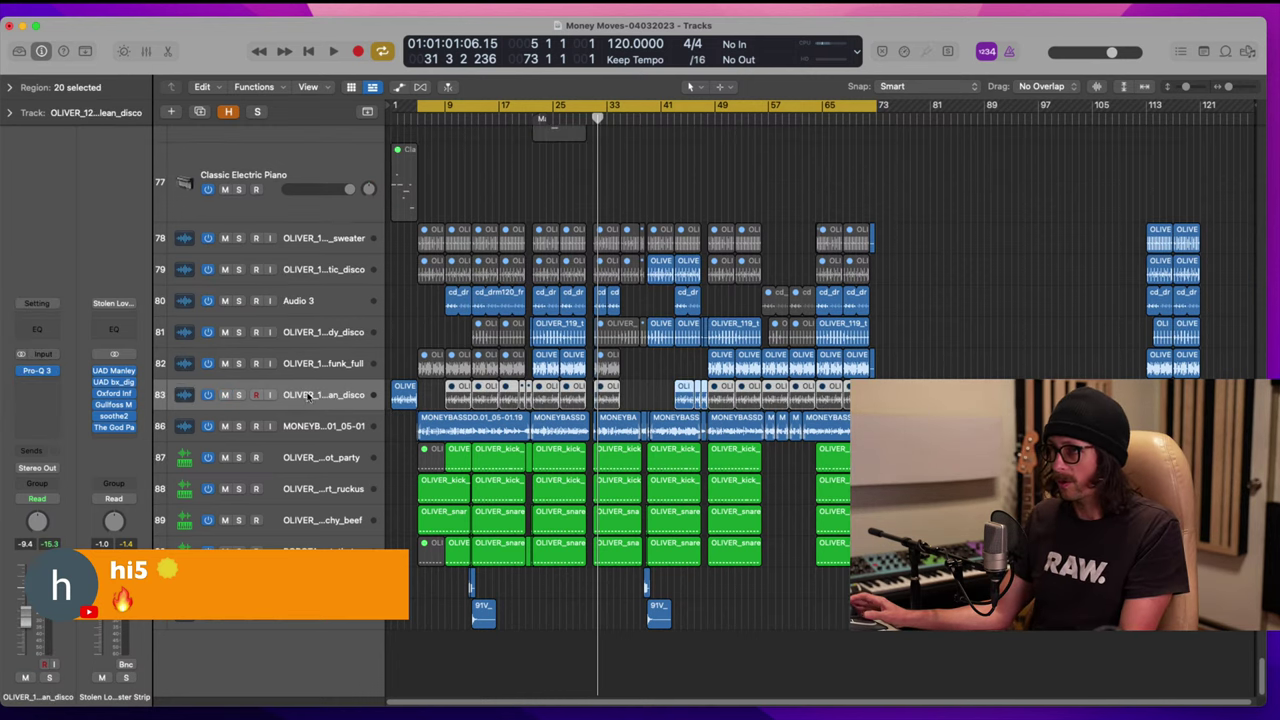
Step: Select both Classic Electric Piano tracks, 76 and 77, and mute and turn them off
scroll(524, 418, "up", 3)
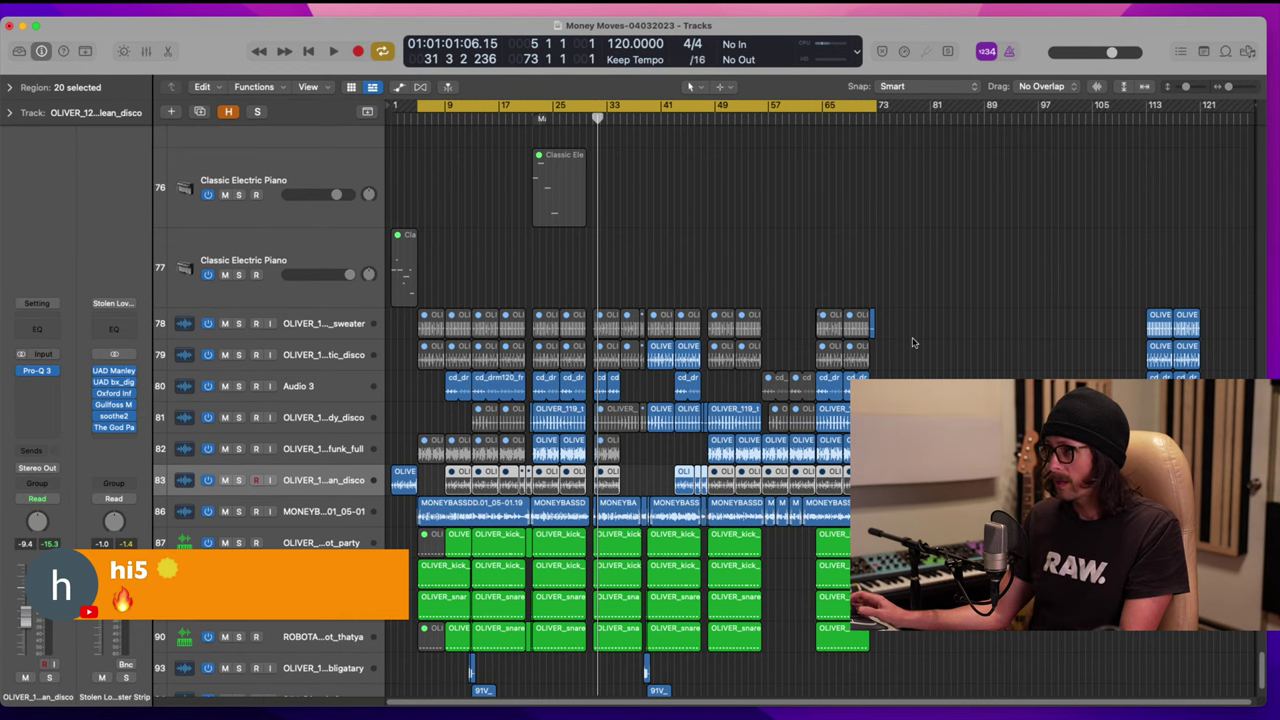
scroll(590, 365, "up", 4)
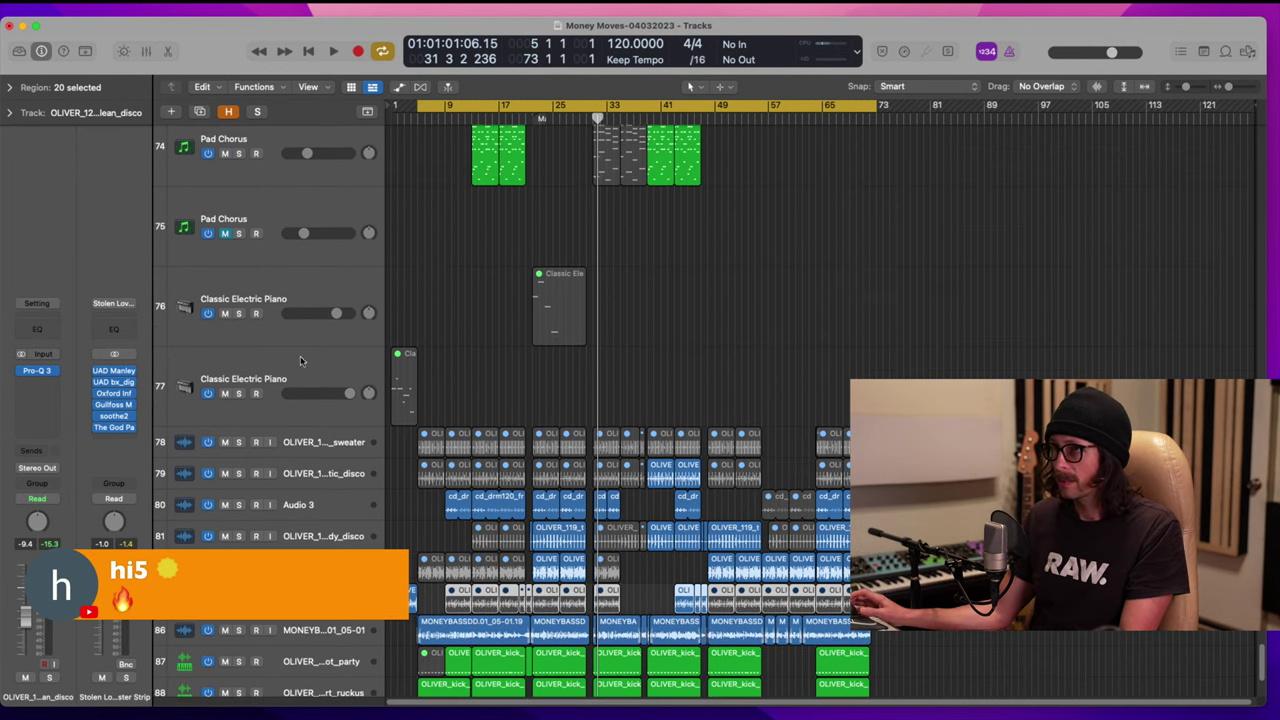
left_click(262, 373)
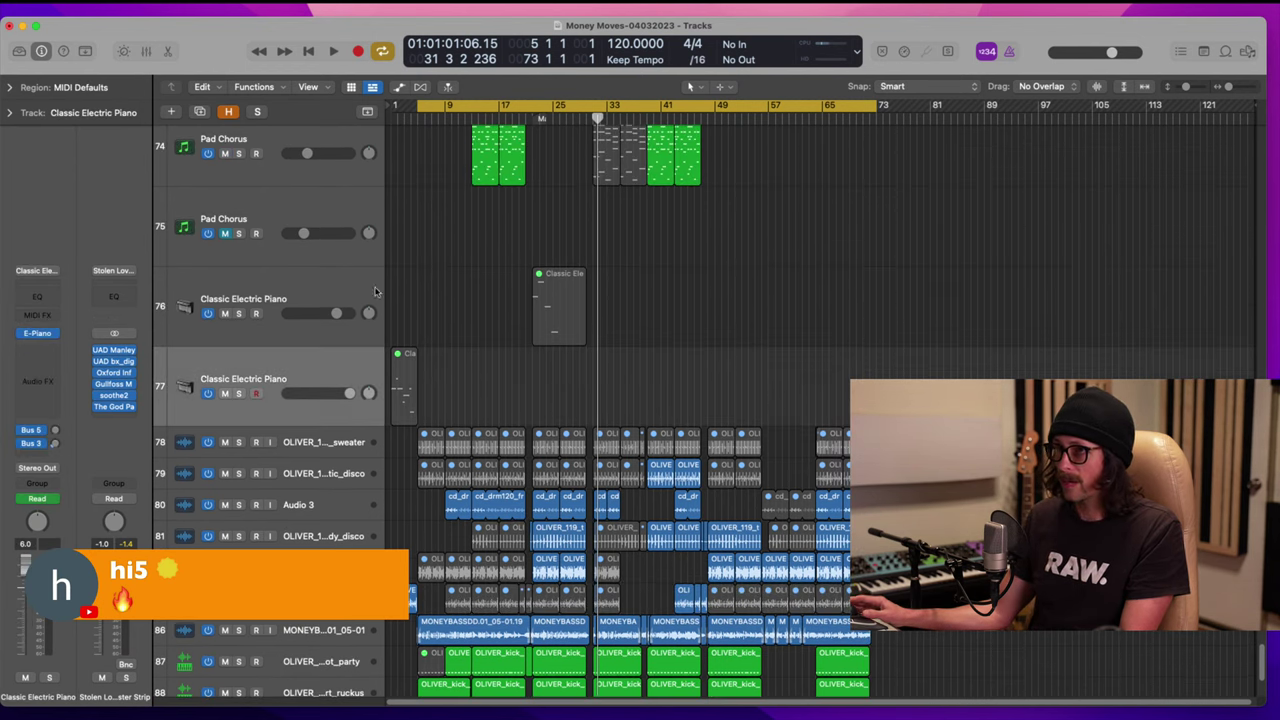
left_click(361, 281)
left_click(254, 369)
left_click(269, 287, "shift")
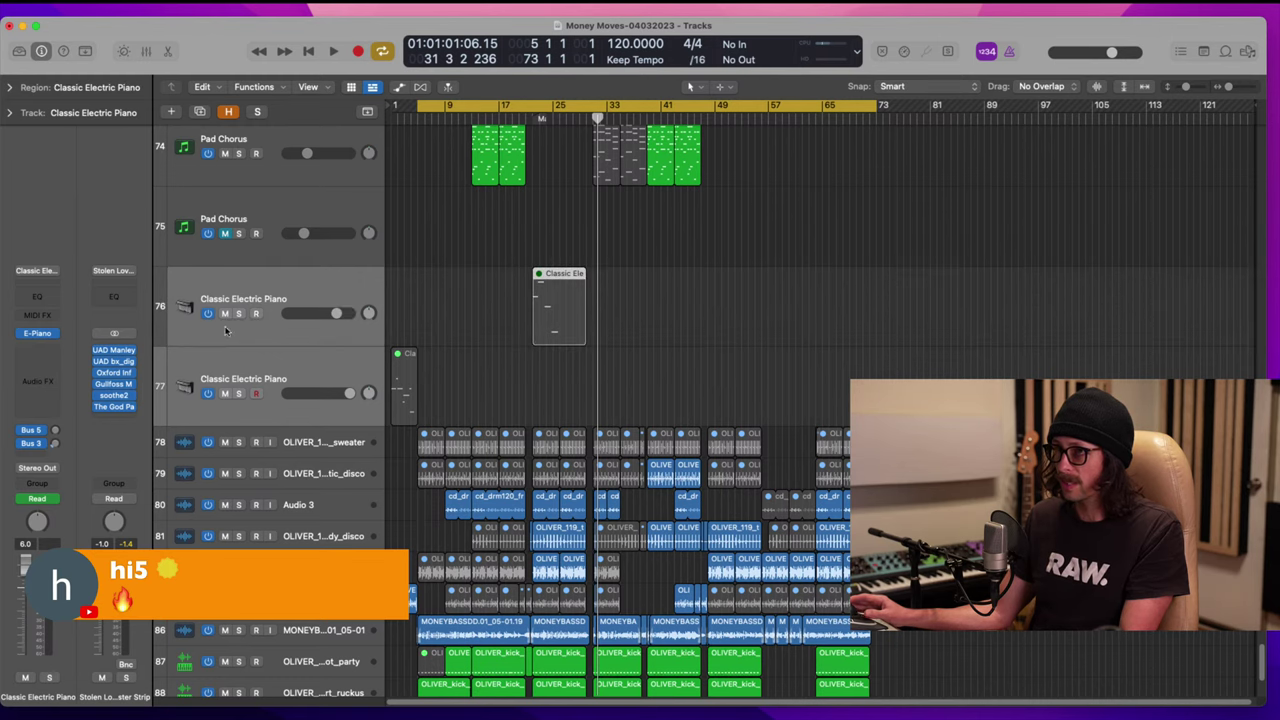
left_click(224, 315)
left_click(209, 316)
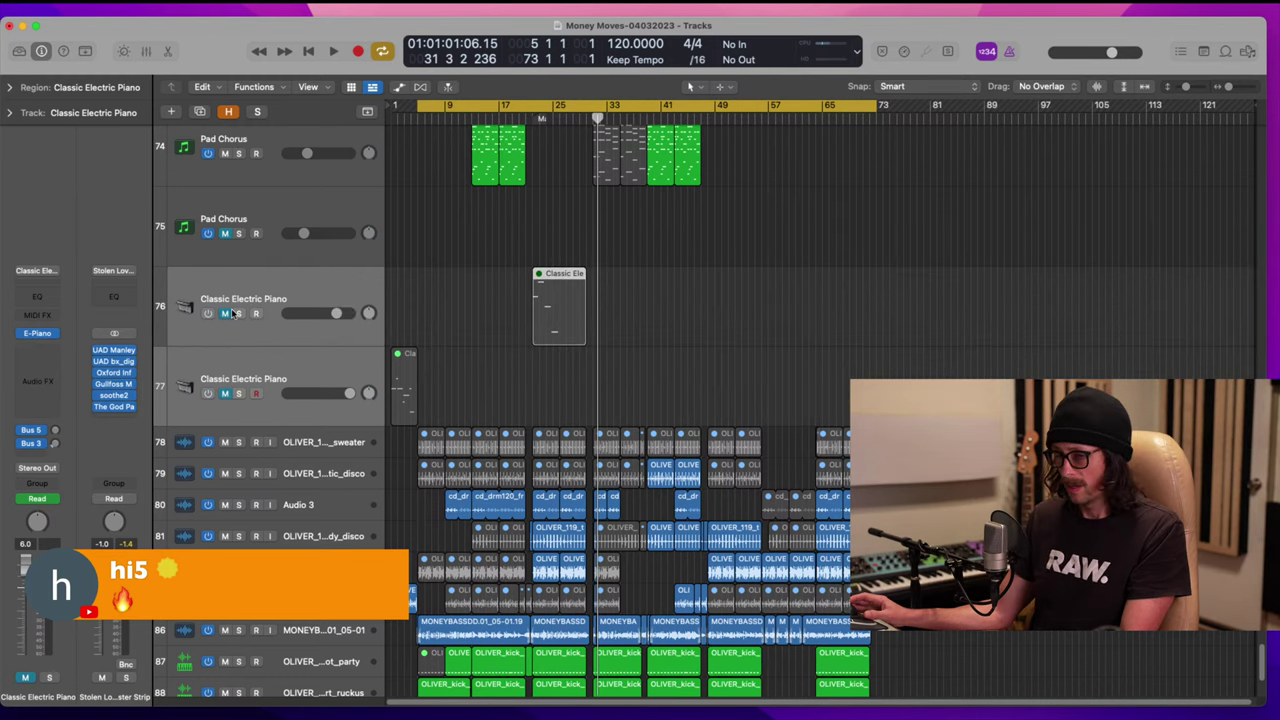
Step: Bypass the E-Piano instrument and the Bus 5 and Bus 3 sends on both Classic Electric Piano tracks, and hide the two tracks
key("x")
scroll(958, 318, "right", 2)
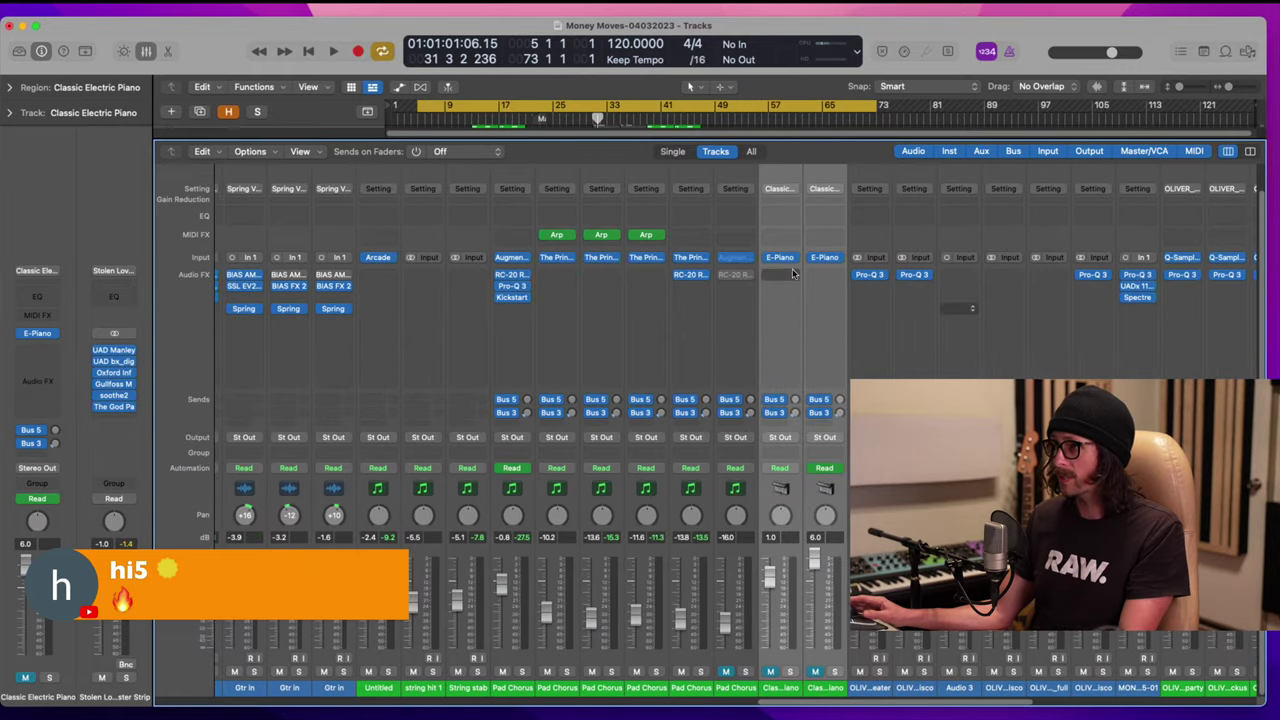
left_click(767, 258)
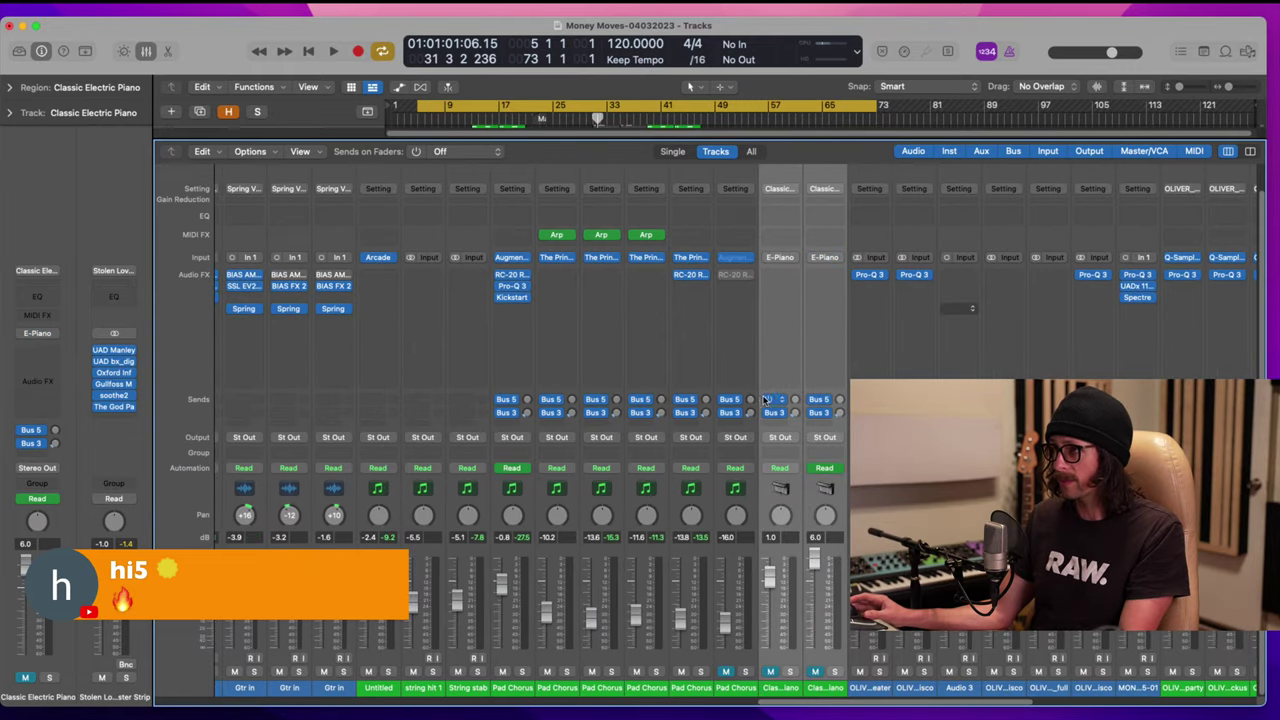
key("x")
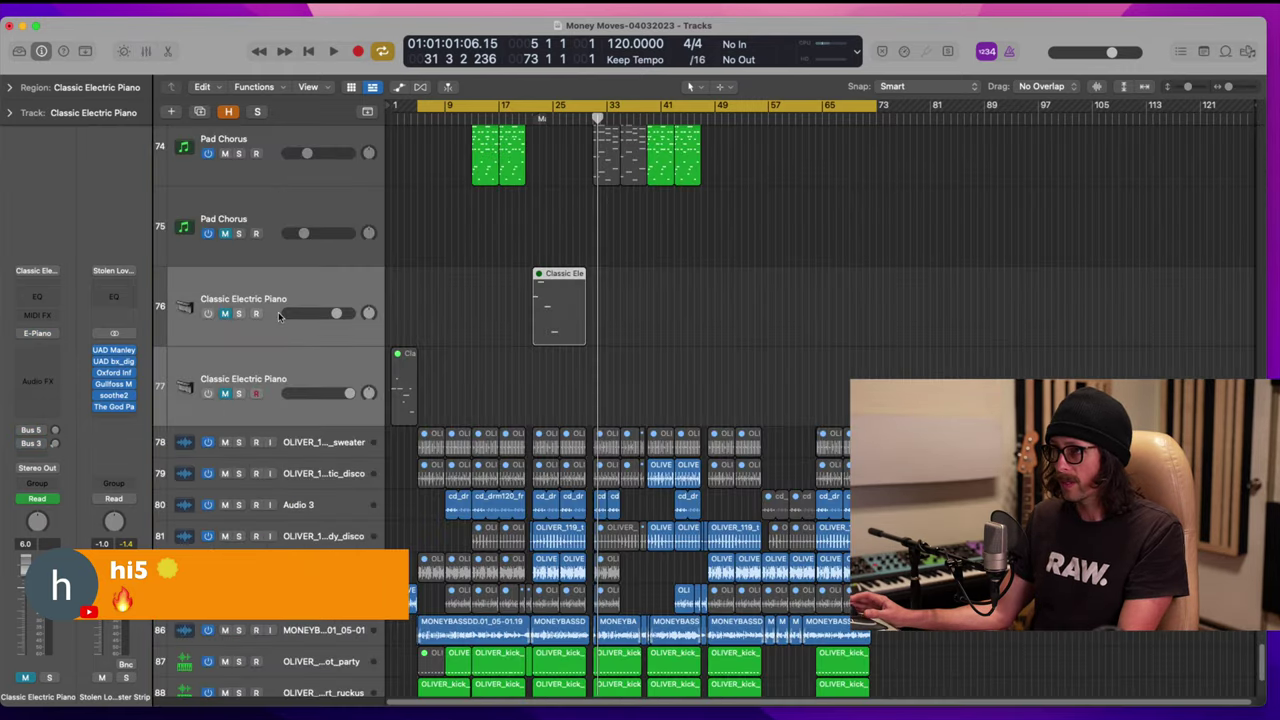
right_click(282, 298)
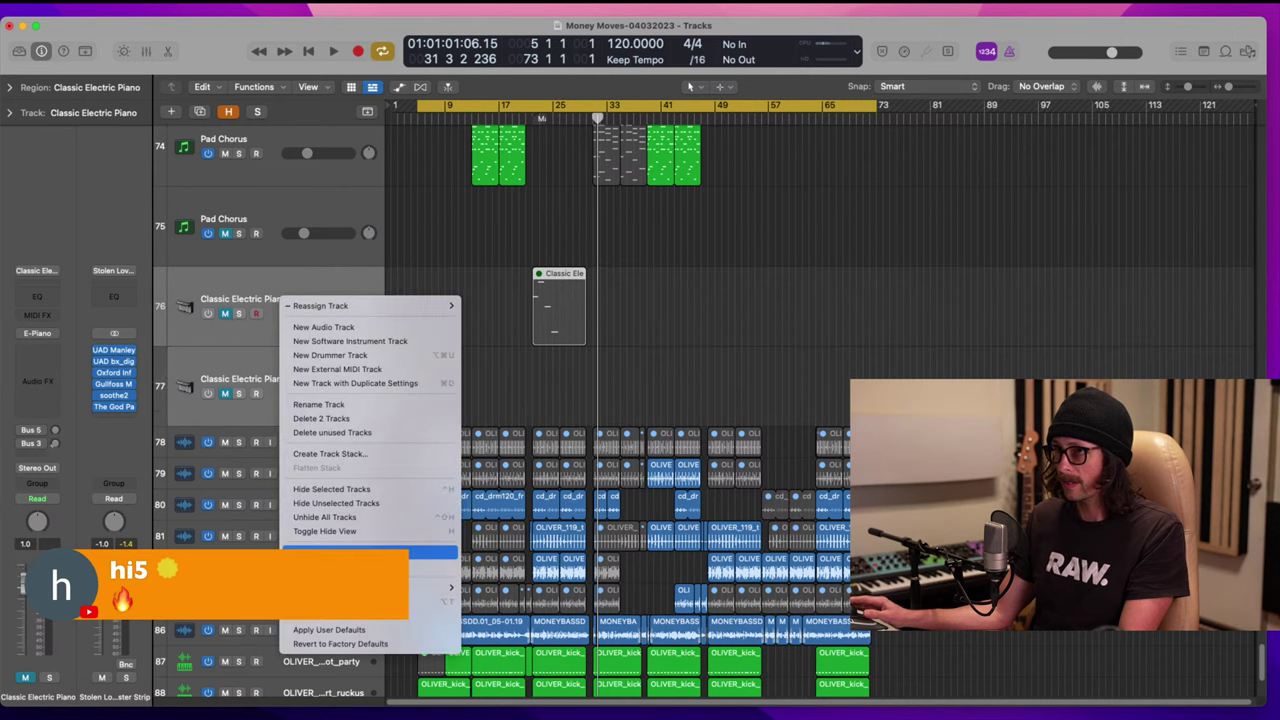
left_click(370, 489)
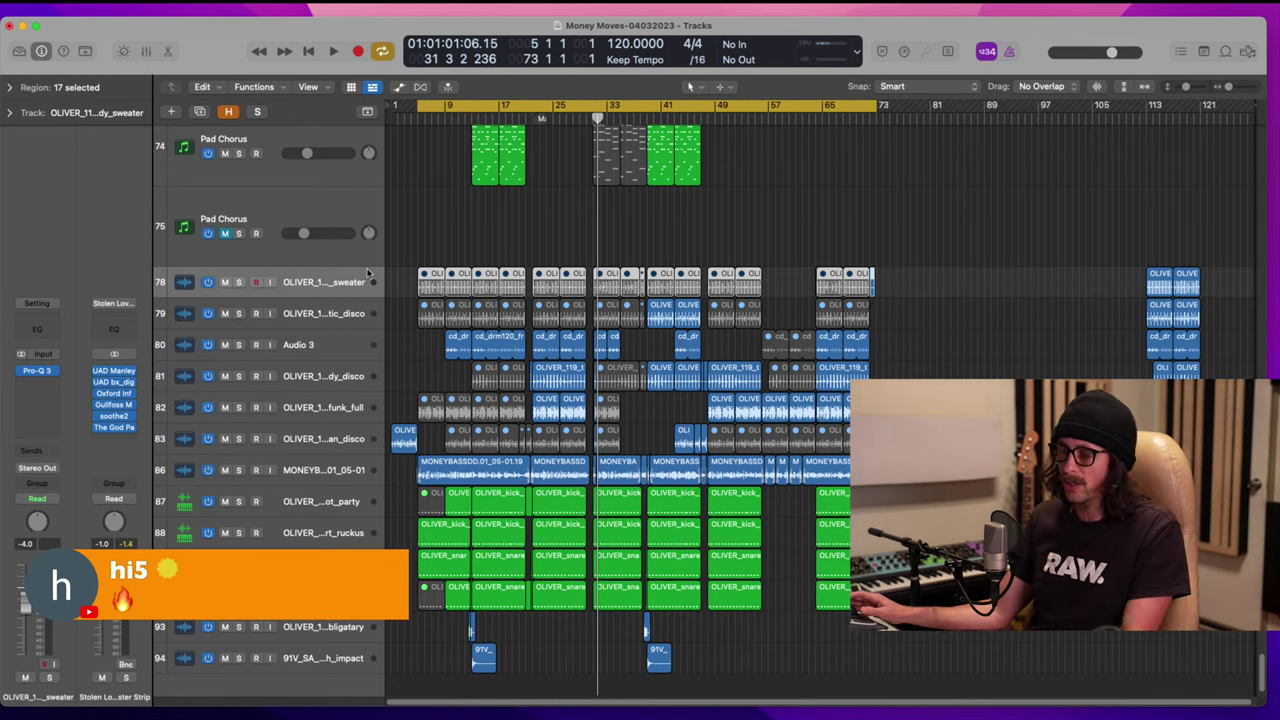
Step: Delete the empty, muted Pad Chorus track 75
left_click(294, 214)
key("super+Up")
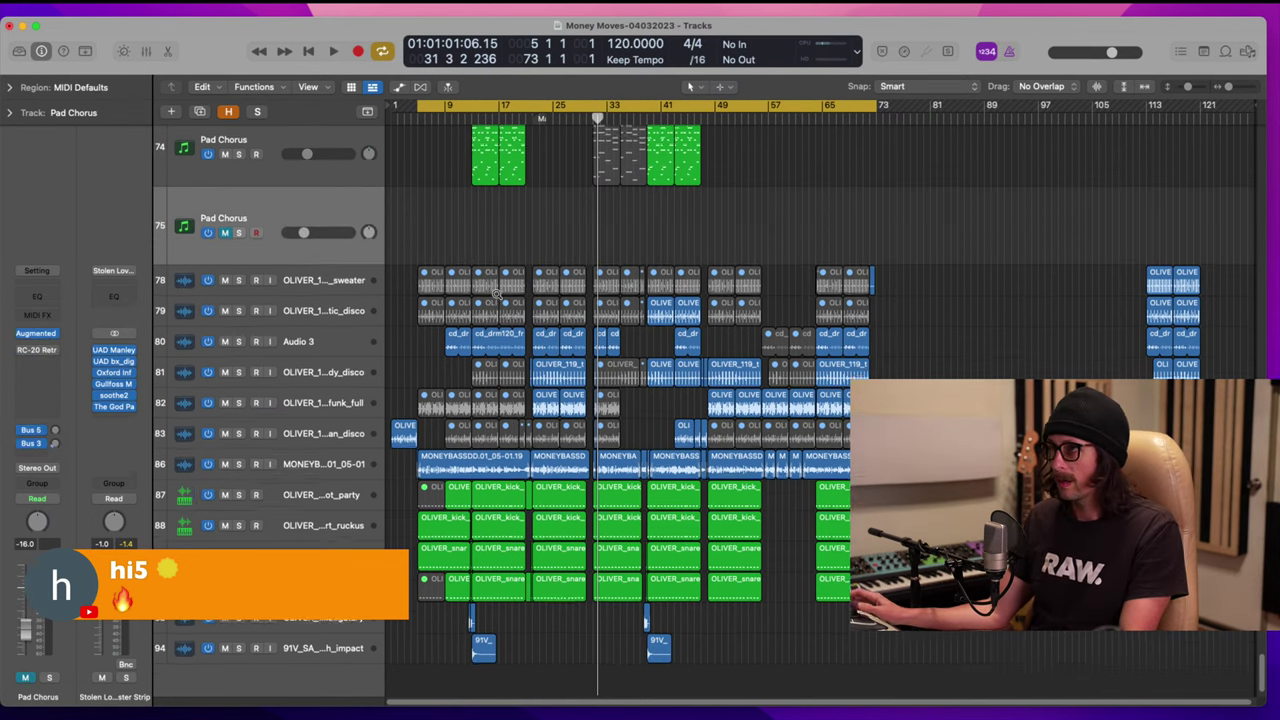
key("super+BackSpace")
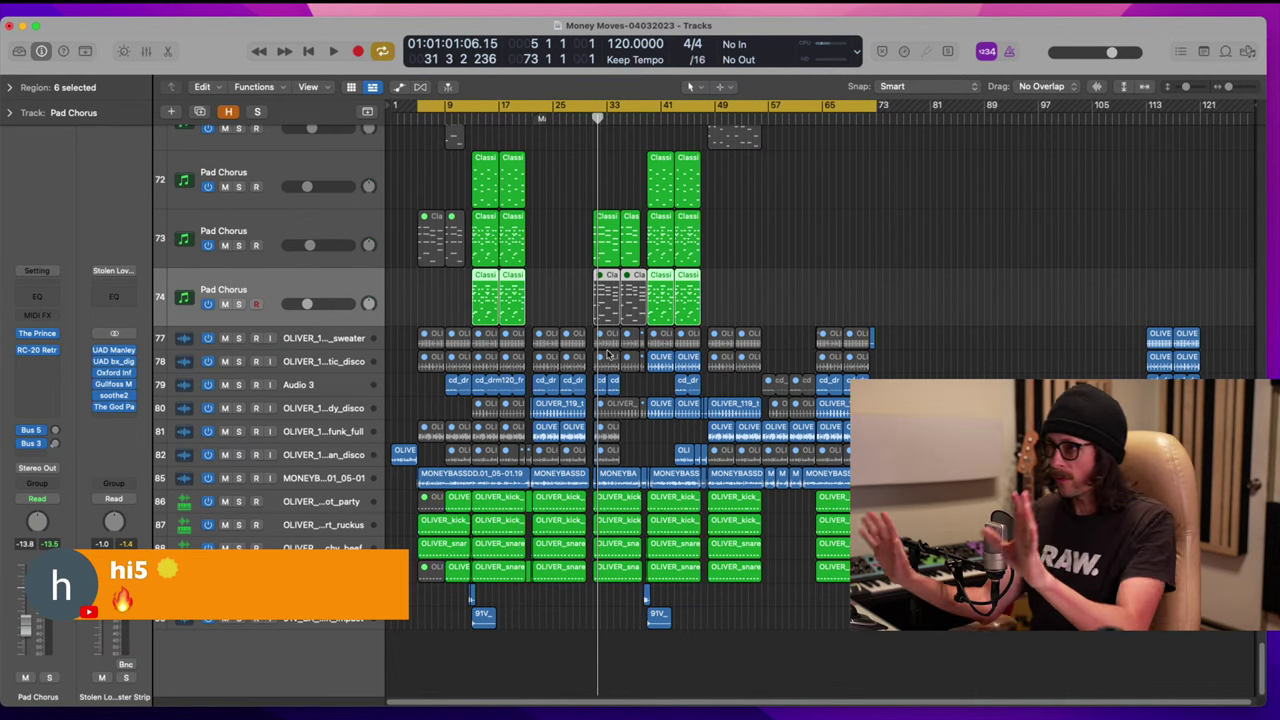
Step: Colour all kick, snare and impact regions on the drum tracks below the MONEYBASS track a medium orange
left_click(318, 505)
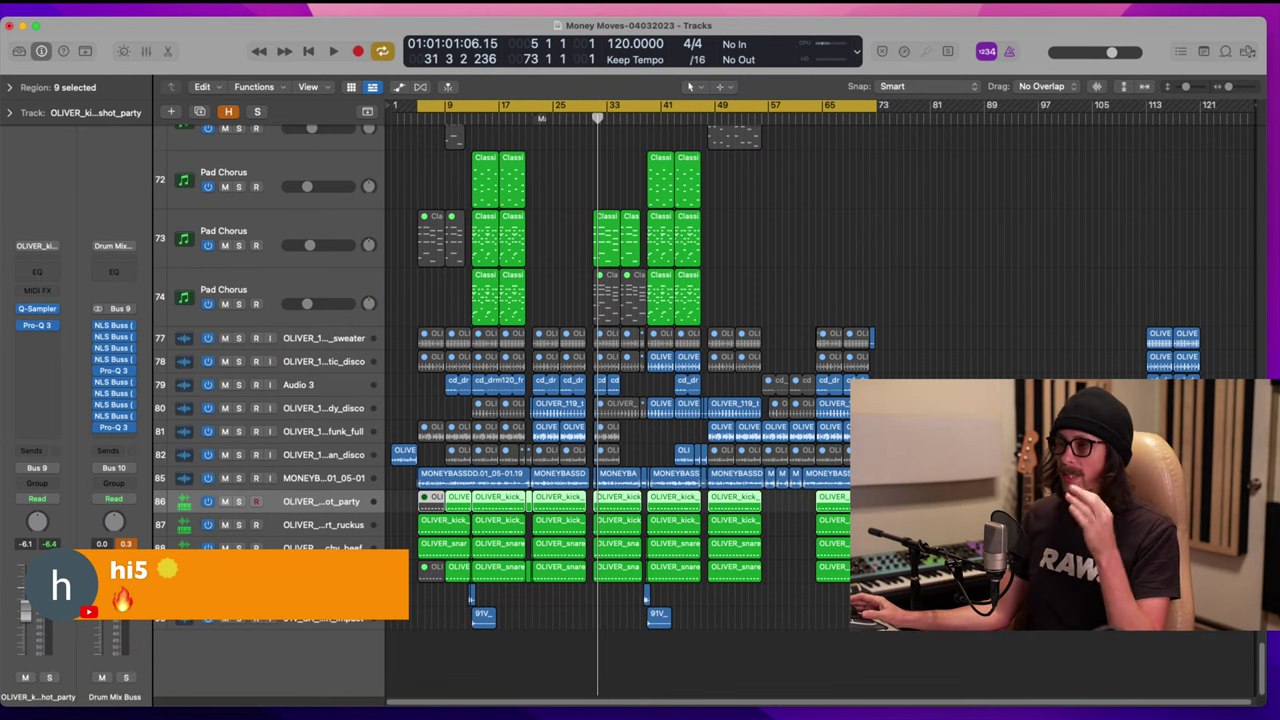
left_click_drag(884, 491, 403, 636)
right_click(501, 524)
key("Escape")
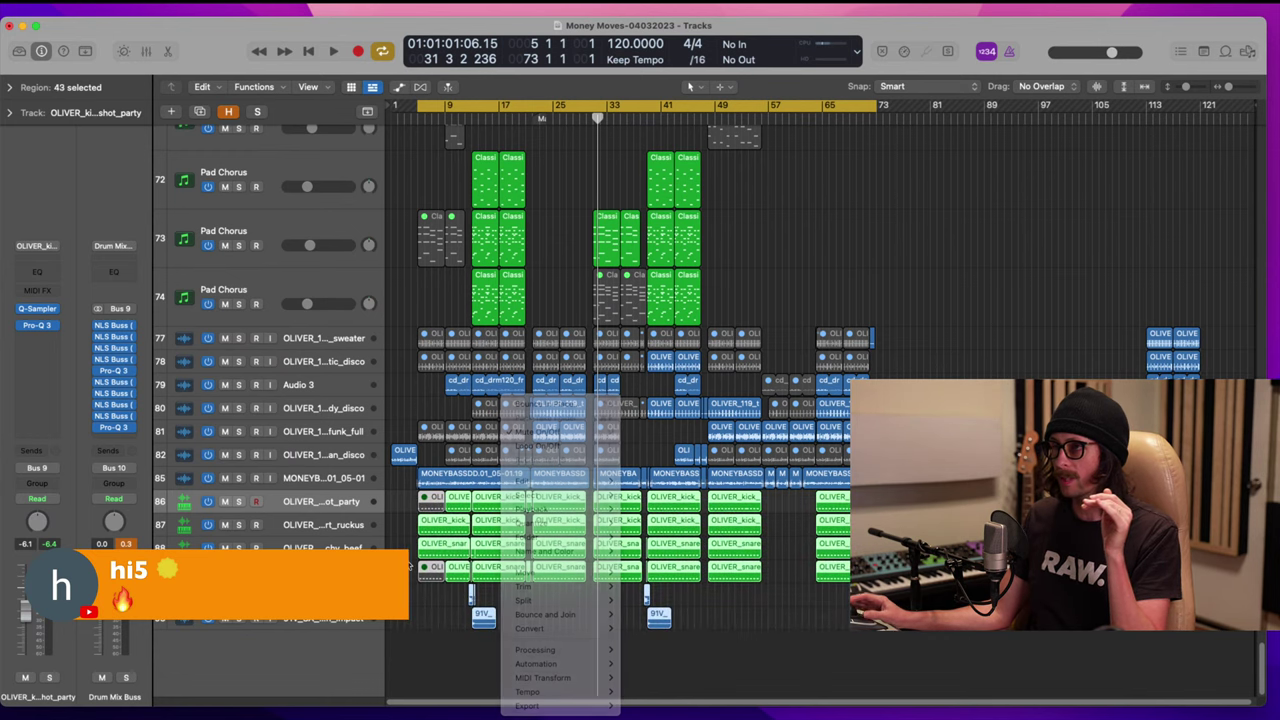
key("alt+c")
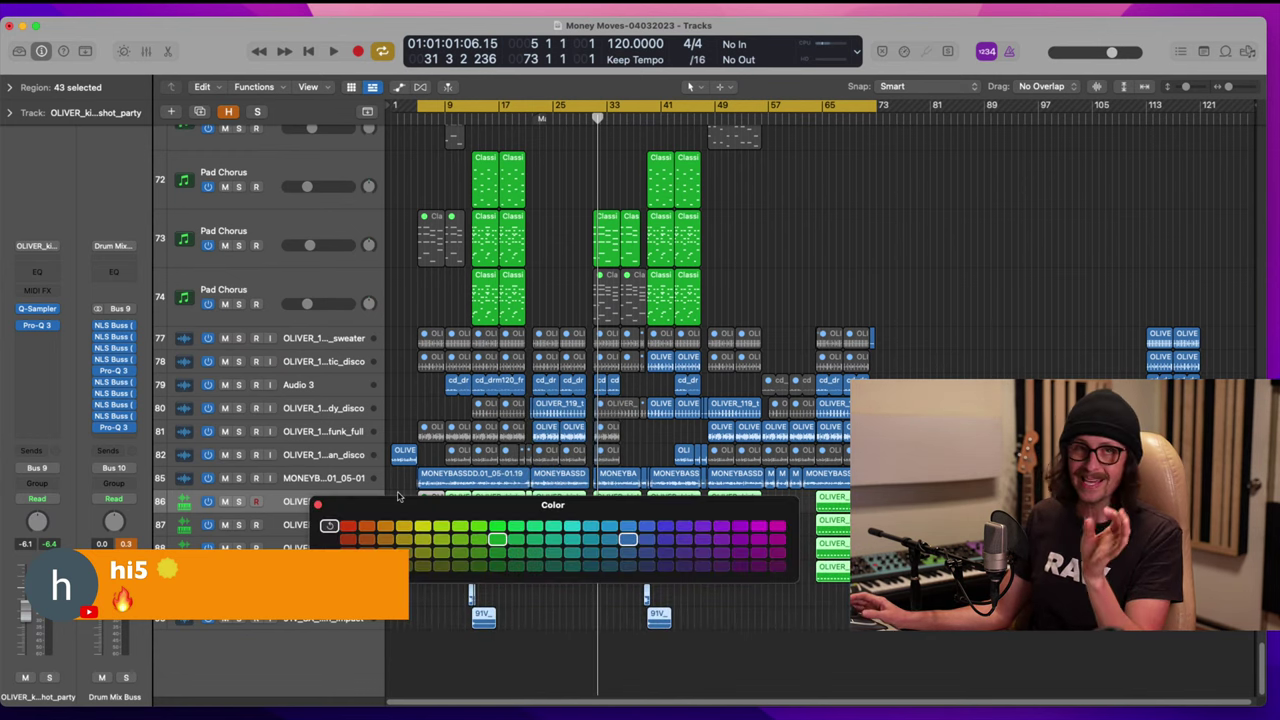
left_click_drag(378, 508, 585, 243)
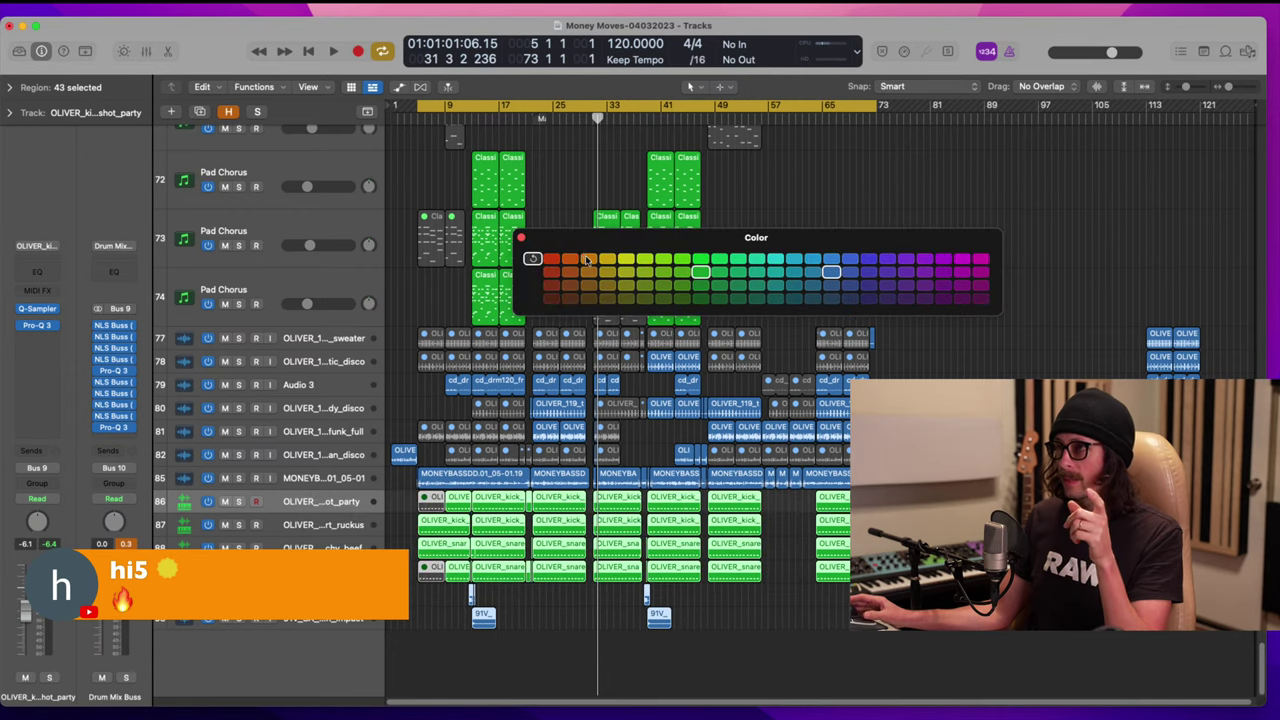
left_click(570, 259)
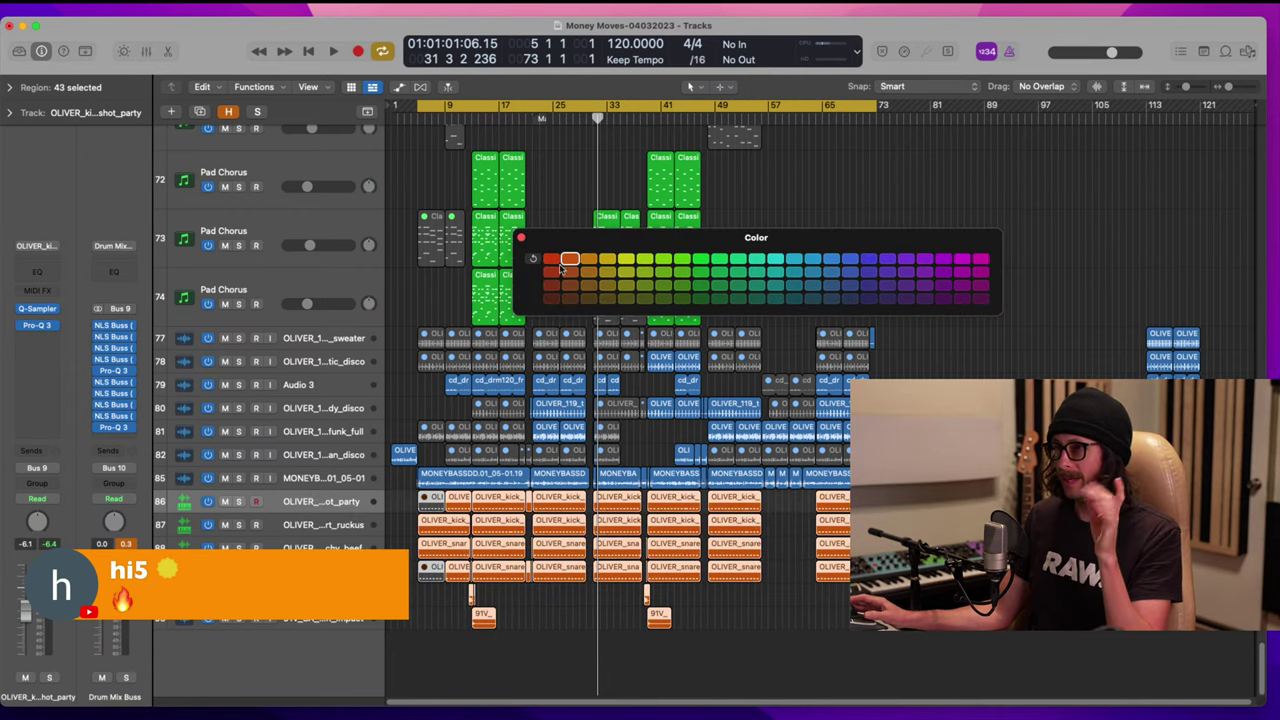
left_click(570, 285)
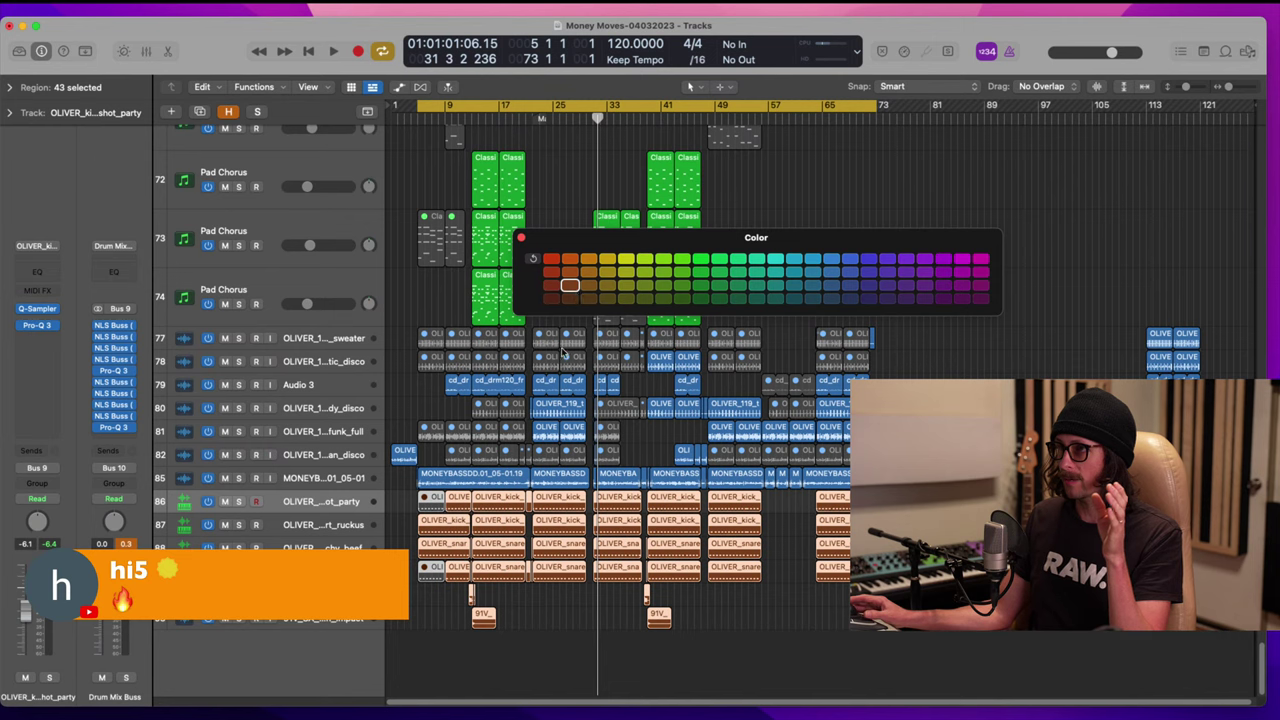
left_click(568, 272)
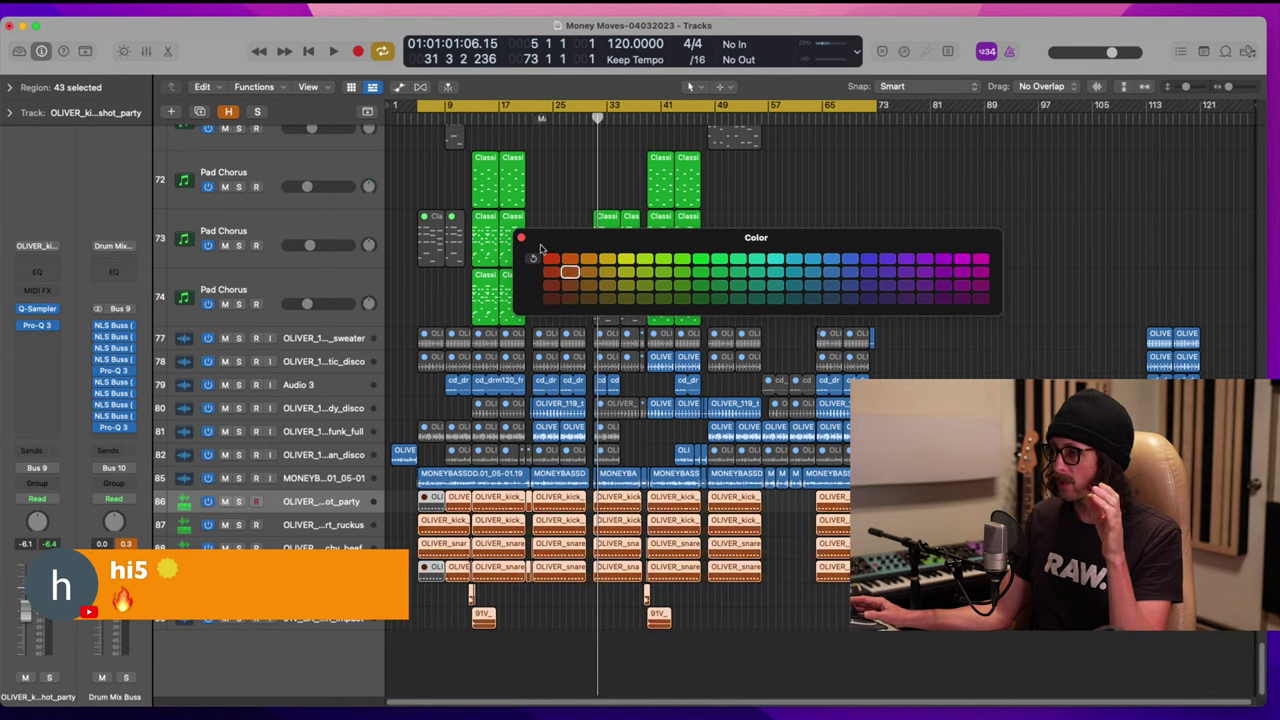
left_click(521, 238)
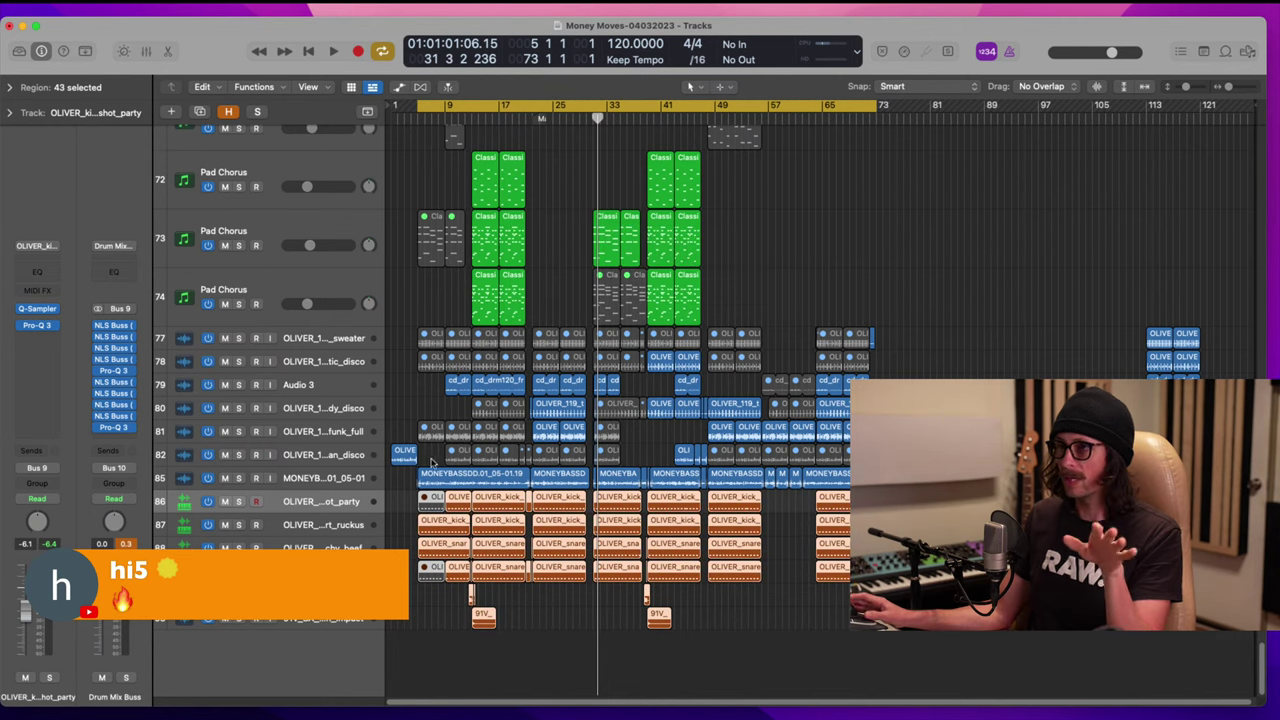
Step: Colour all regions on the MONEYBASS track purple
left_click_drag(886, 480, 393, 477)
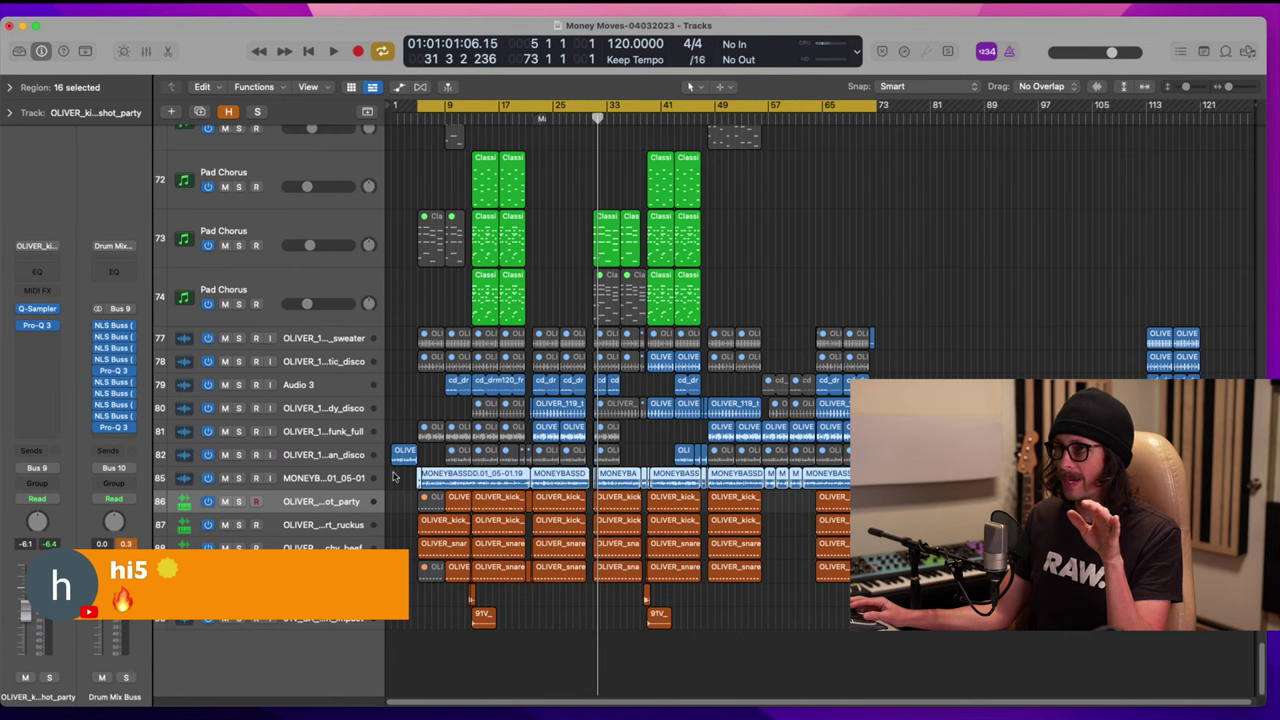
key("alt+c")
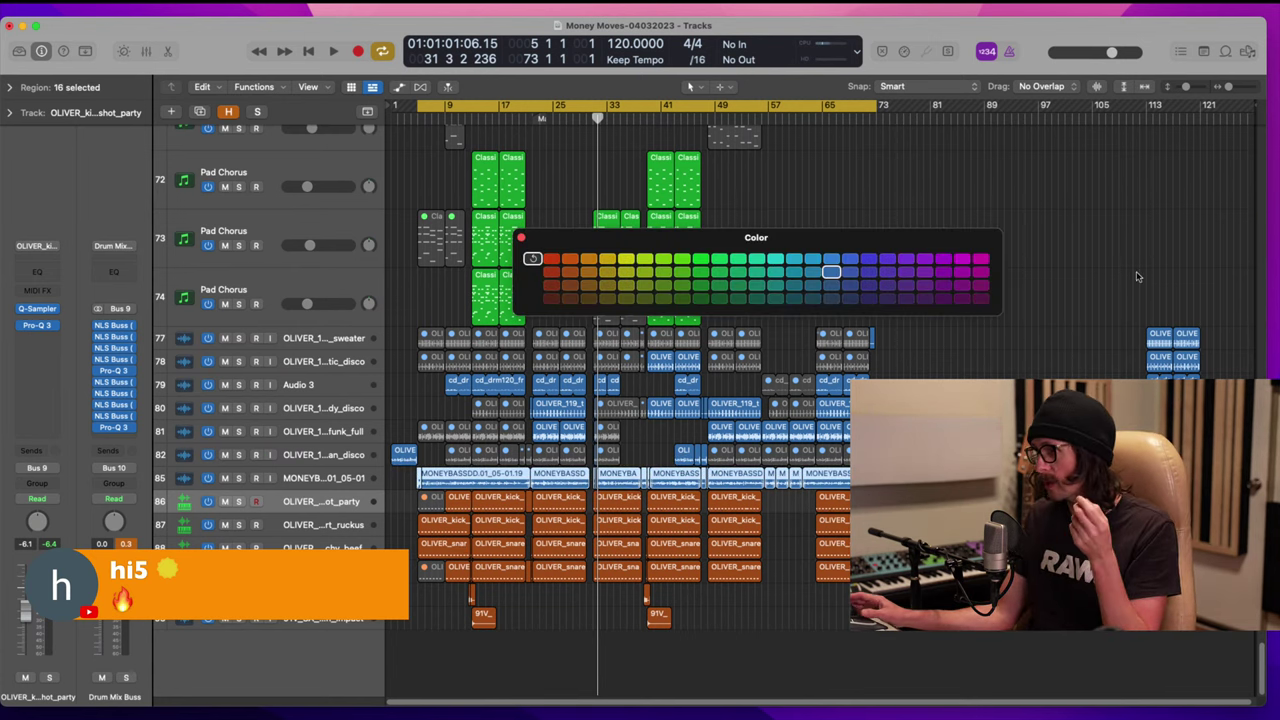
left_click(941, 259)
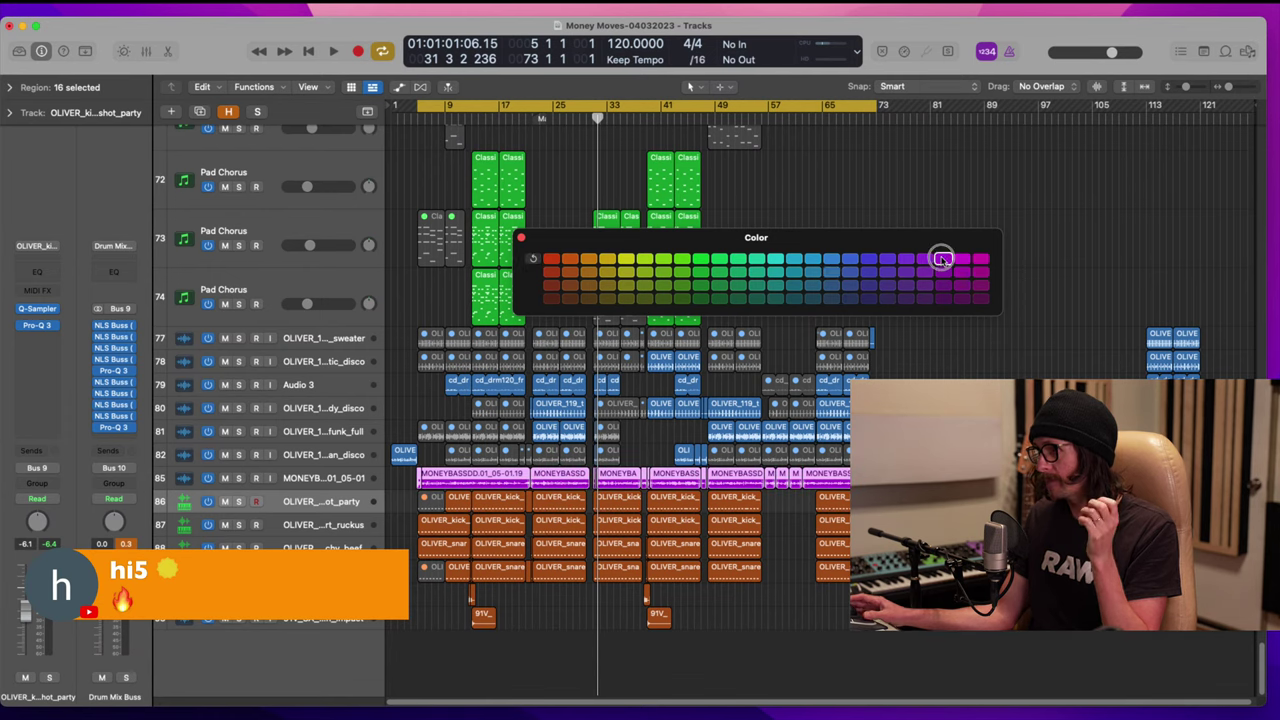
left_click(825, 607)
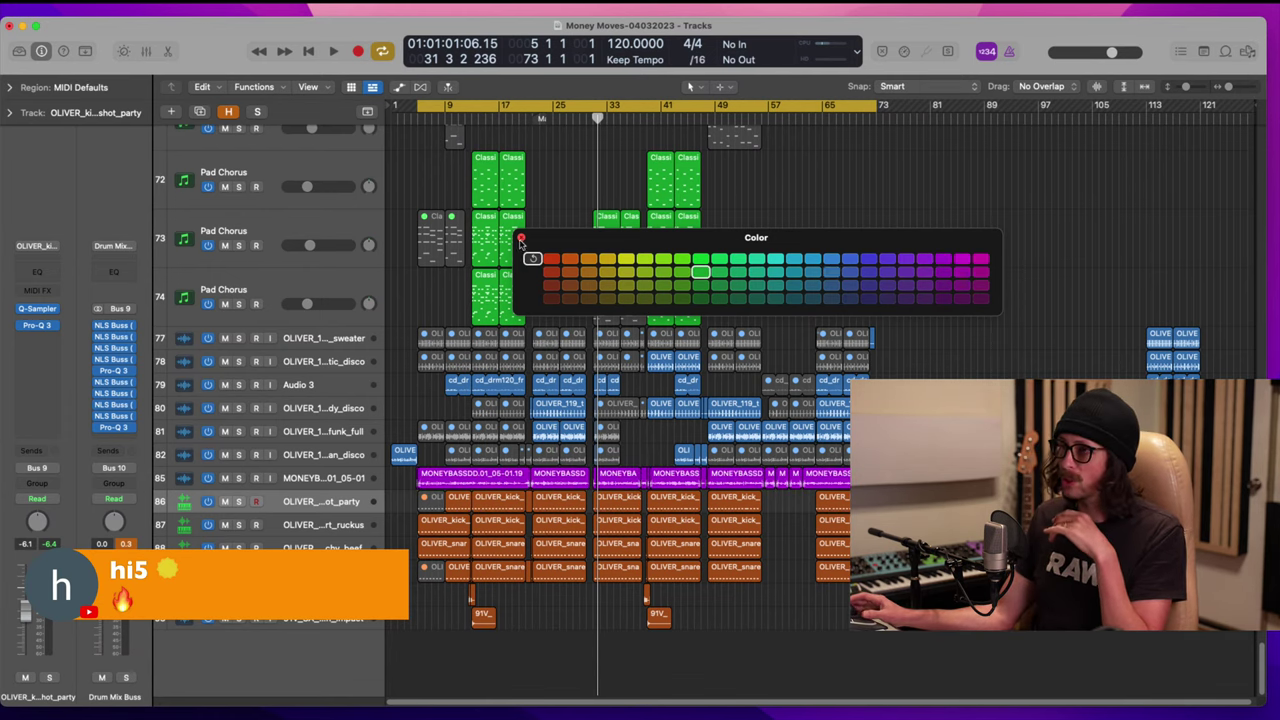
left_click(520, 240)
Step: Colour all regions on the Gtr in tracks 57 to 66 red
scroll(667, 409, "up", 10)
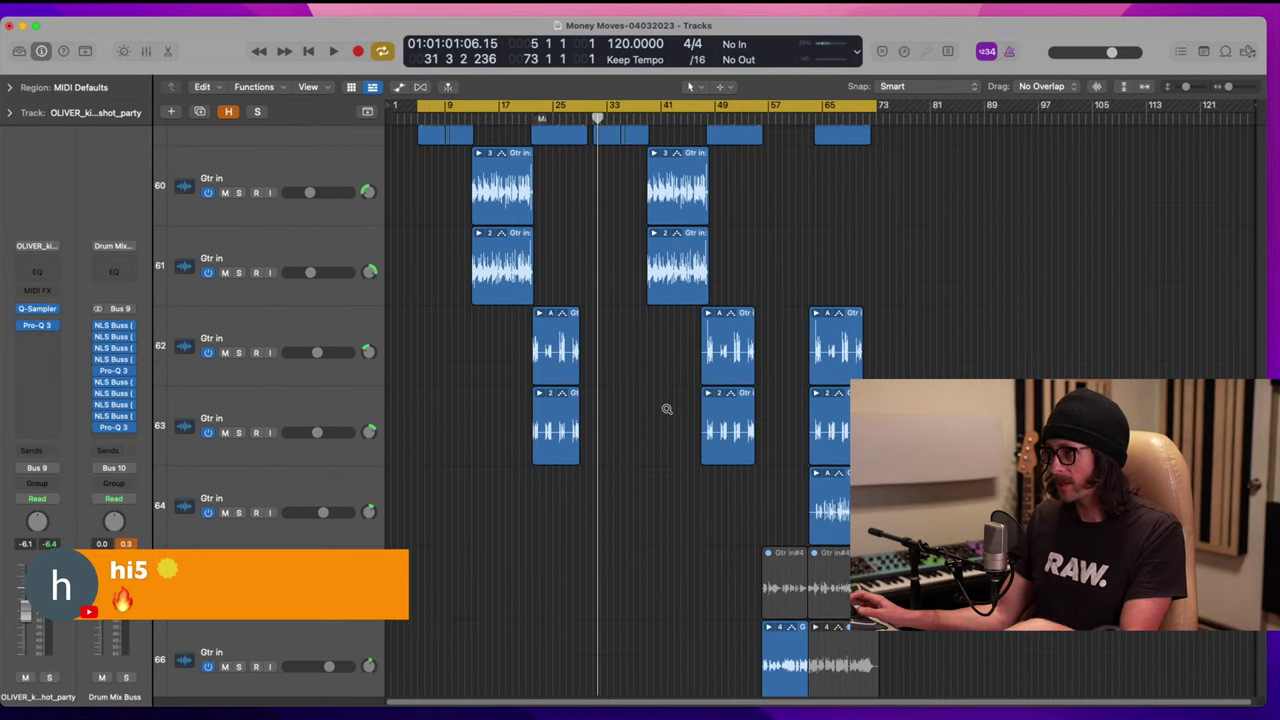
scroll(667, 409, "down", 5)
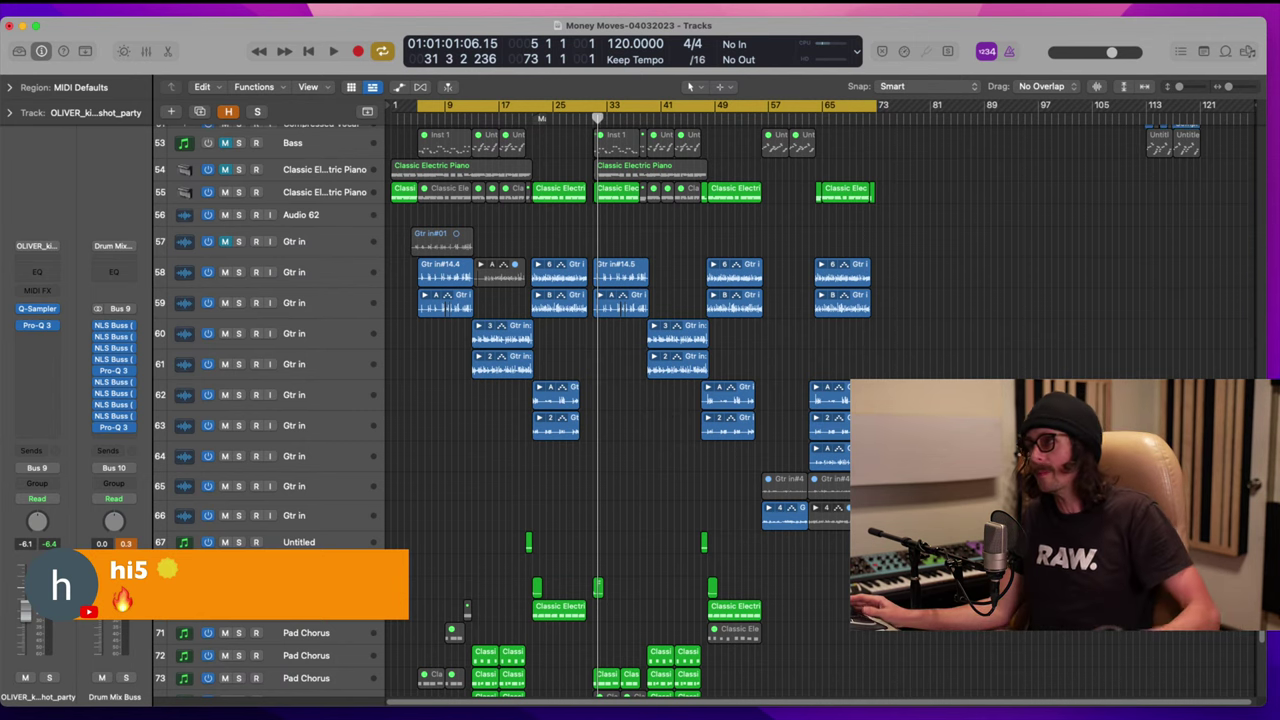
left_click(266, 498)
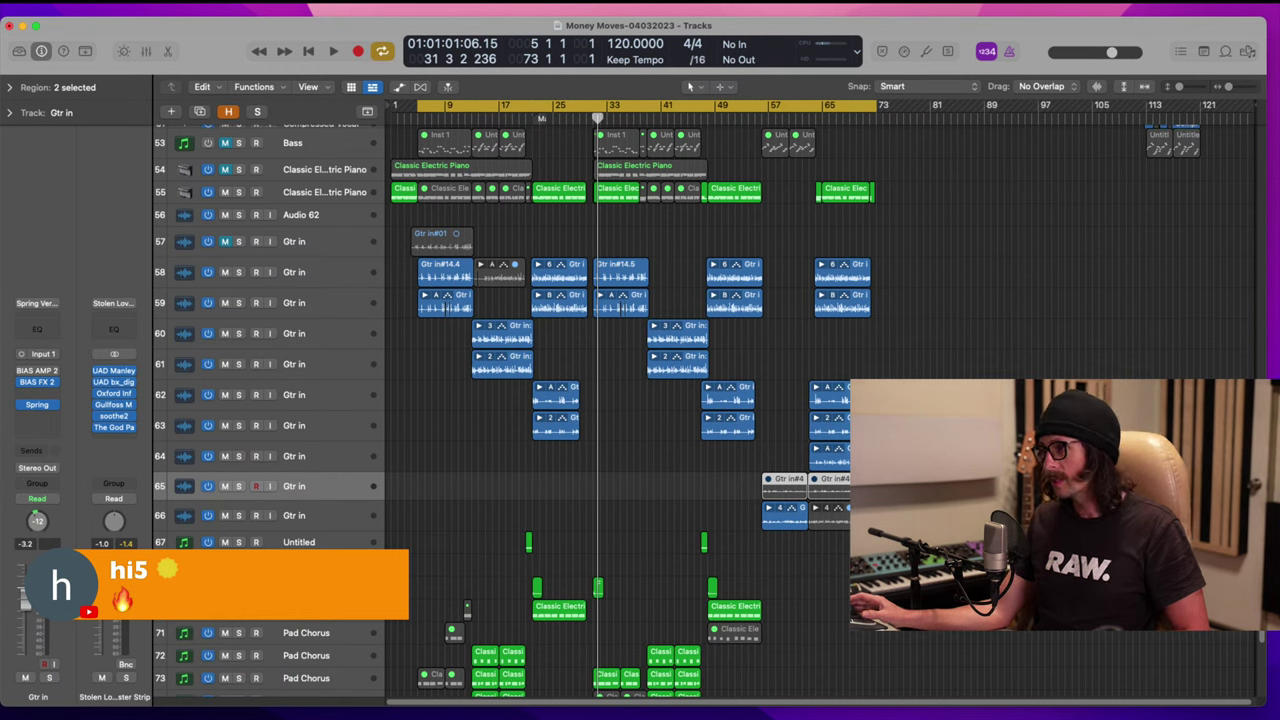
left_click_drag(928, 512, 384, 237)
key("alt+c")
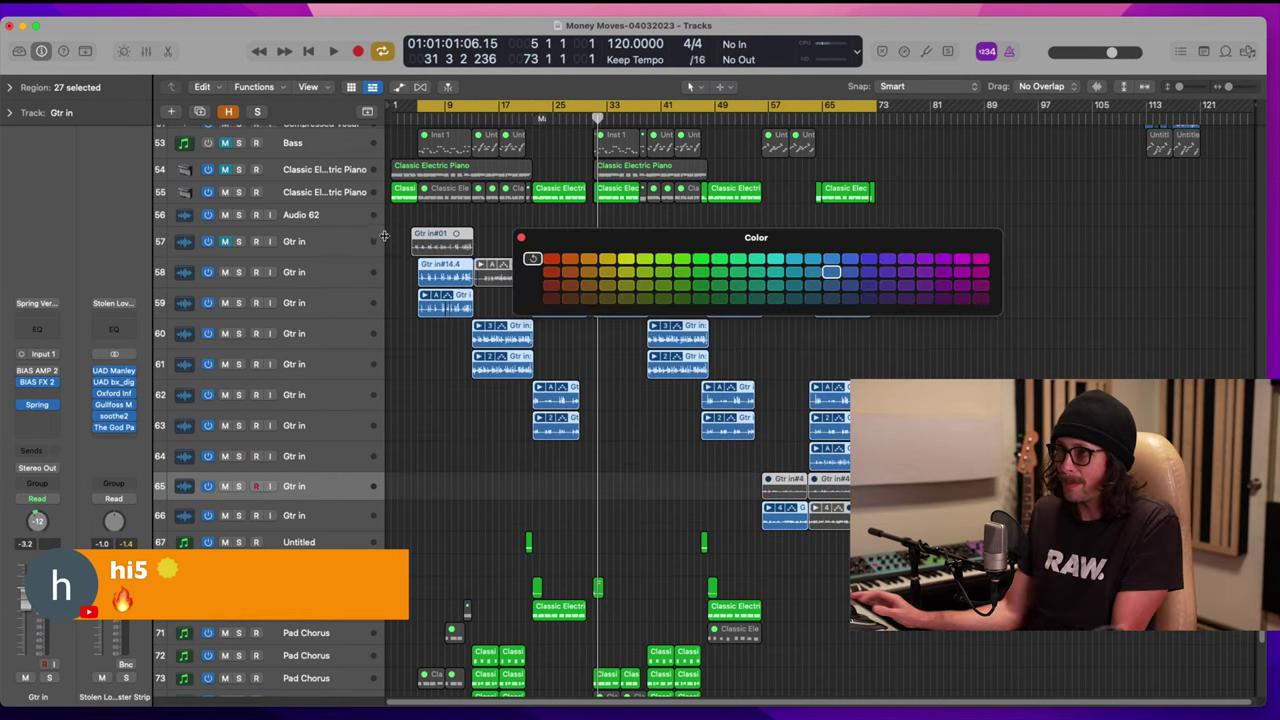
left_click(568, 272)
left_click(520, 238)
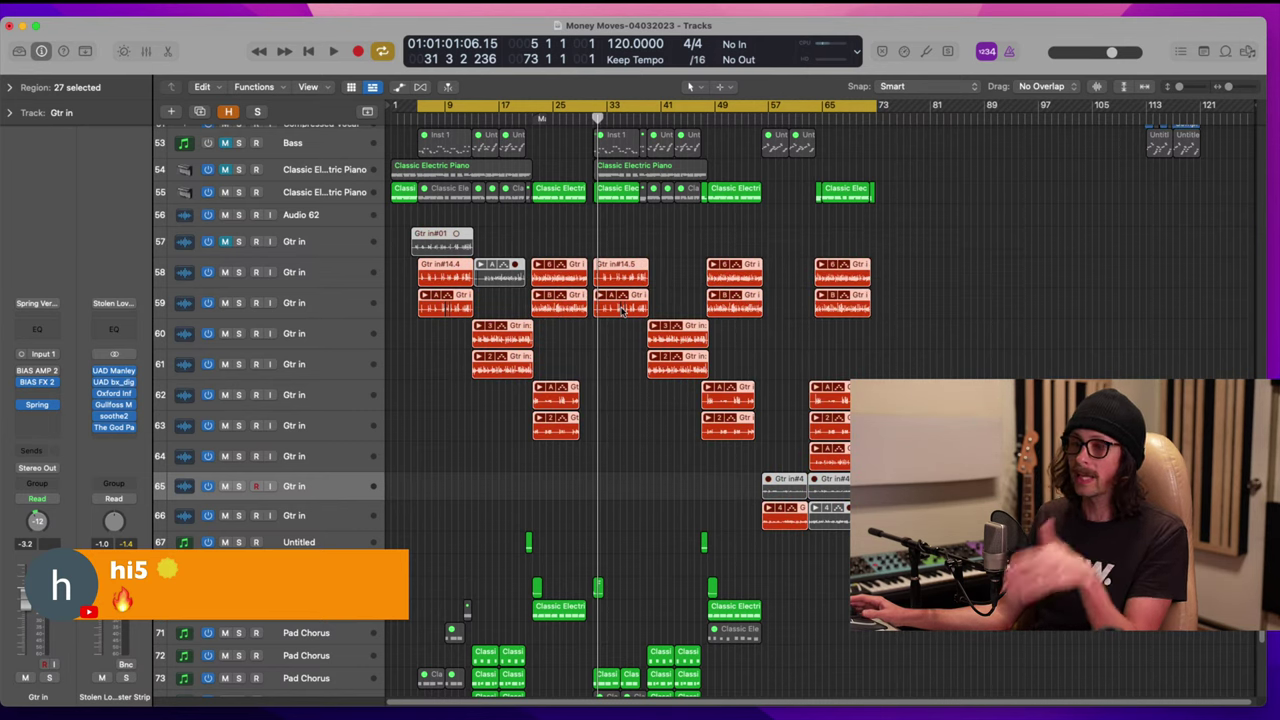
Step: Move the MONEYBASS track and the drum tracks beneath it directly below the last Gtr in track, above Untitled
scroll(617, 299, "down", 5)
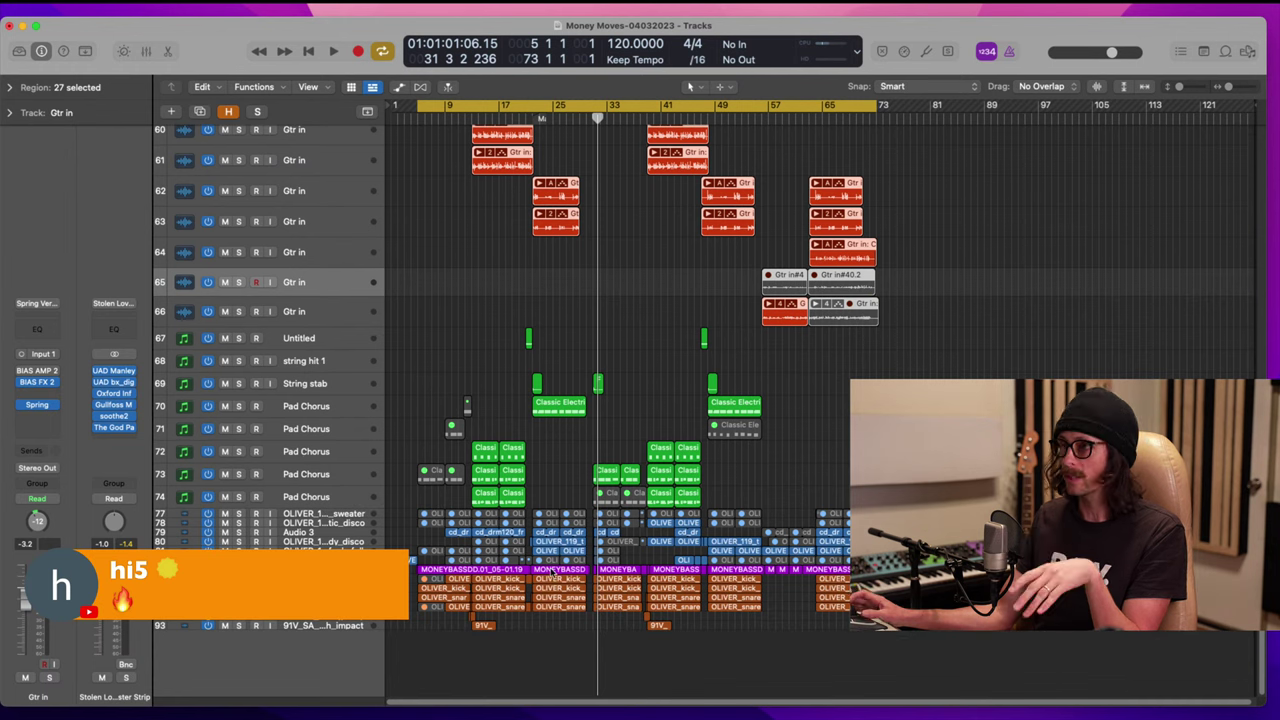
left_click(330, 570)
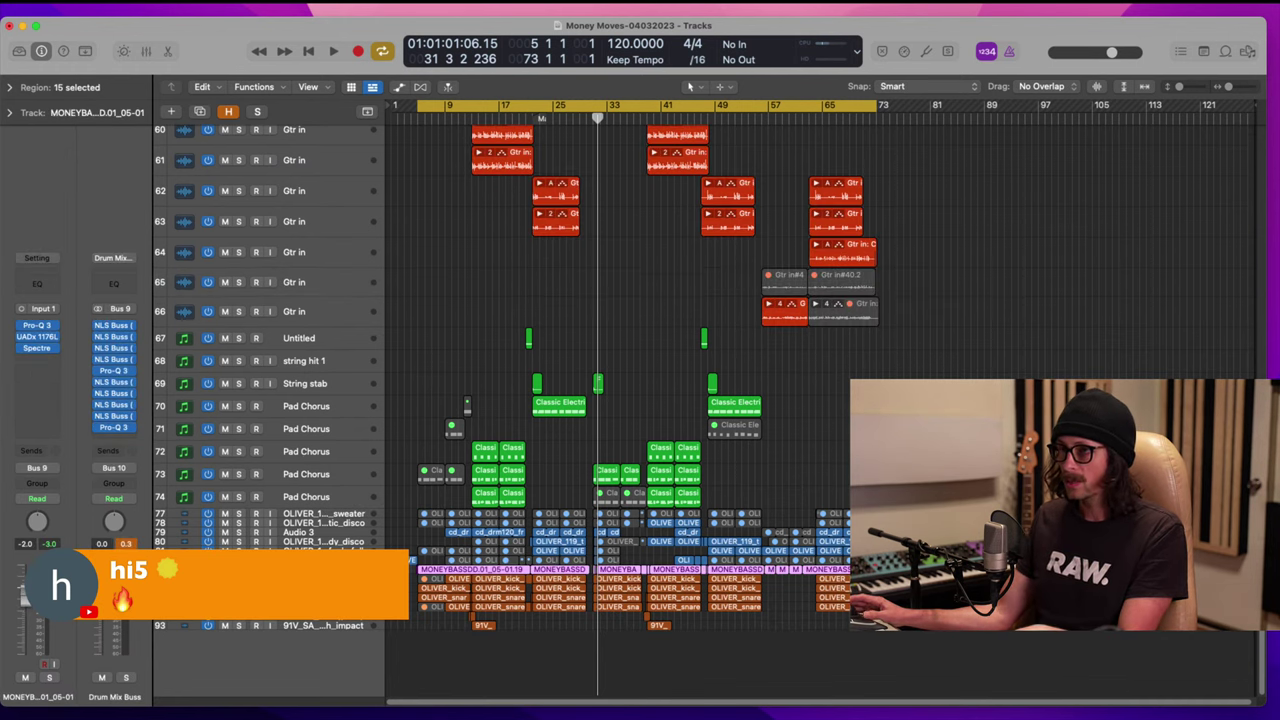
left_click_drag(890, 568, 397, 643)
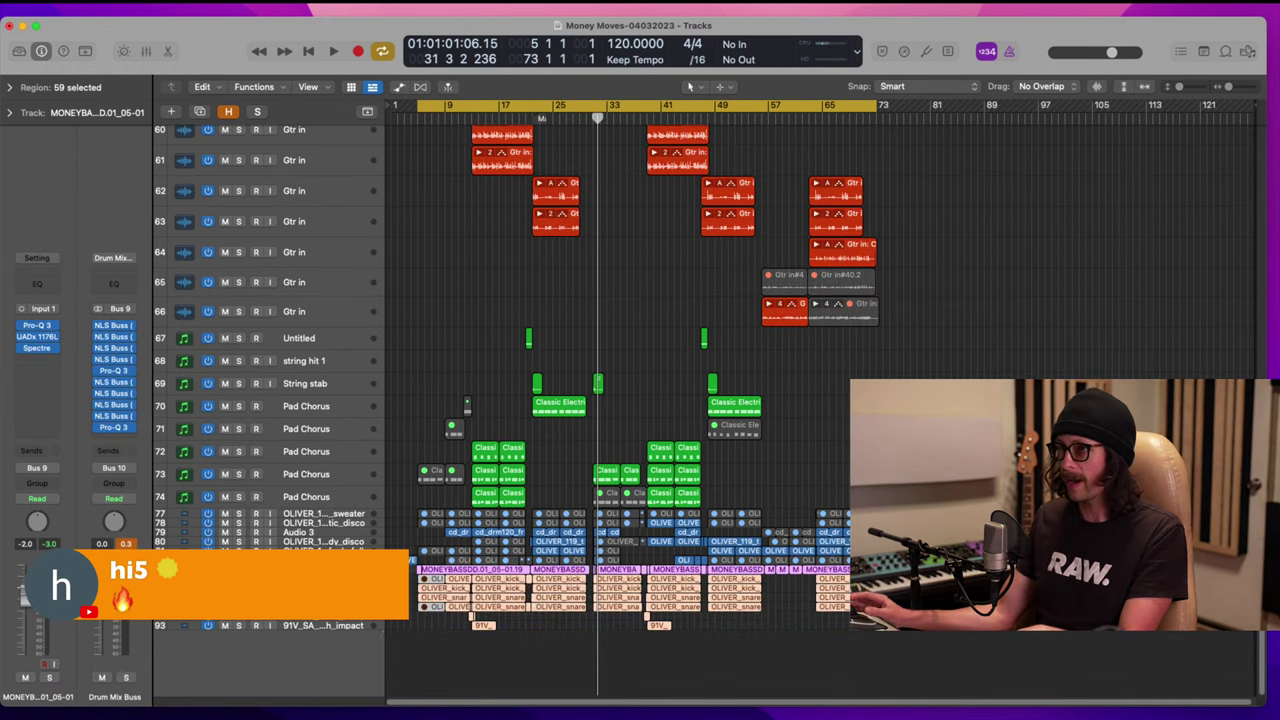
left_click(322, 626)
left_click(330, 570, "shift")
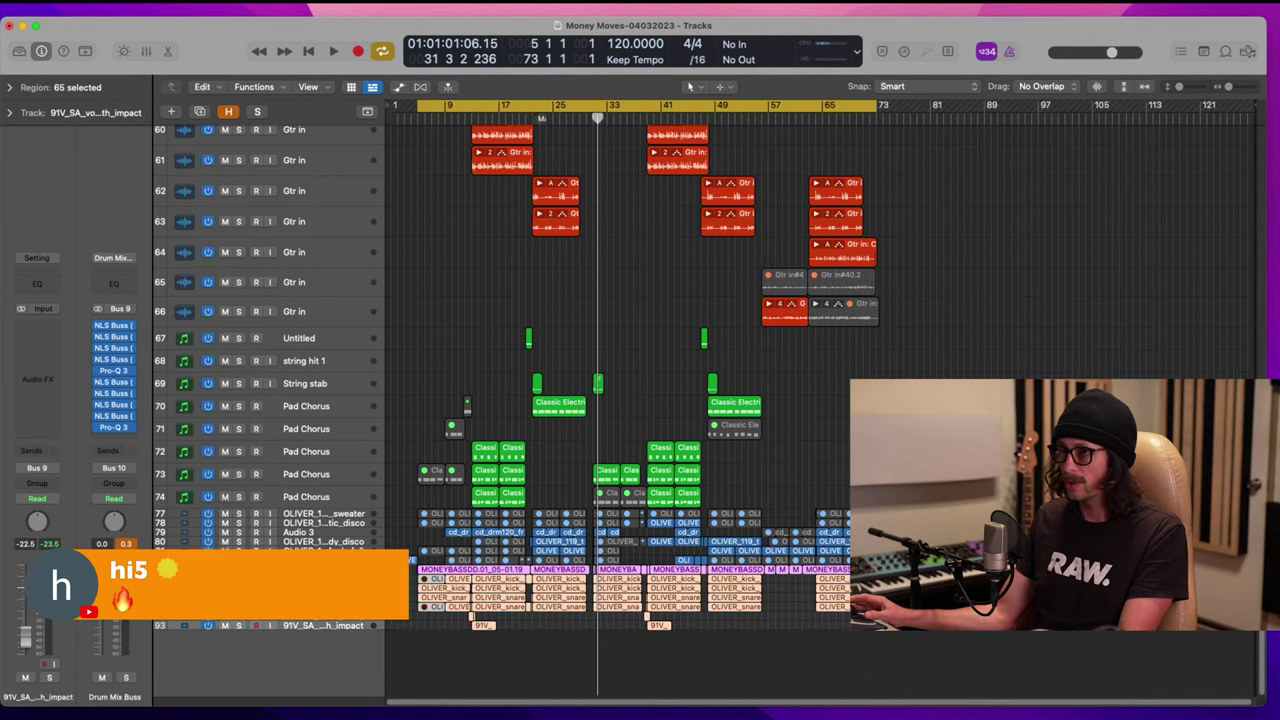
left_click_drag(330, 540, 371, 318)
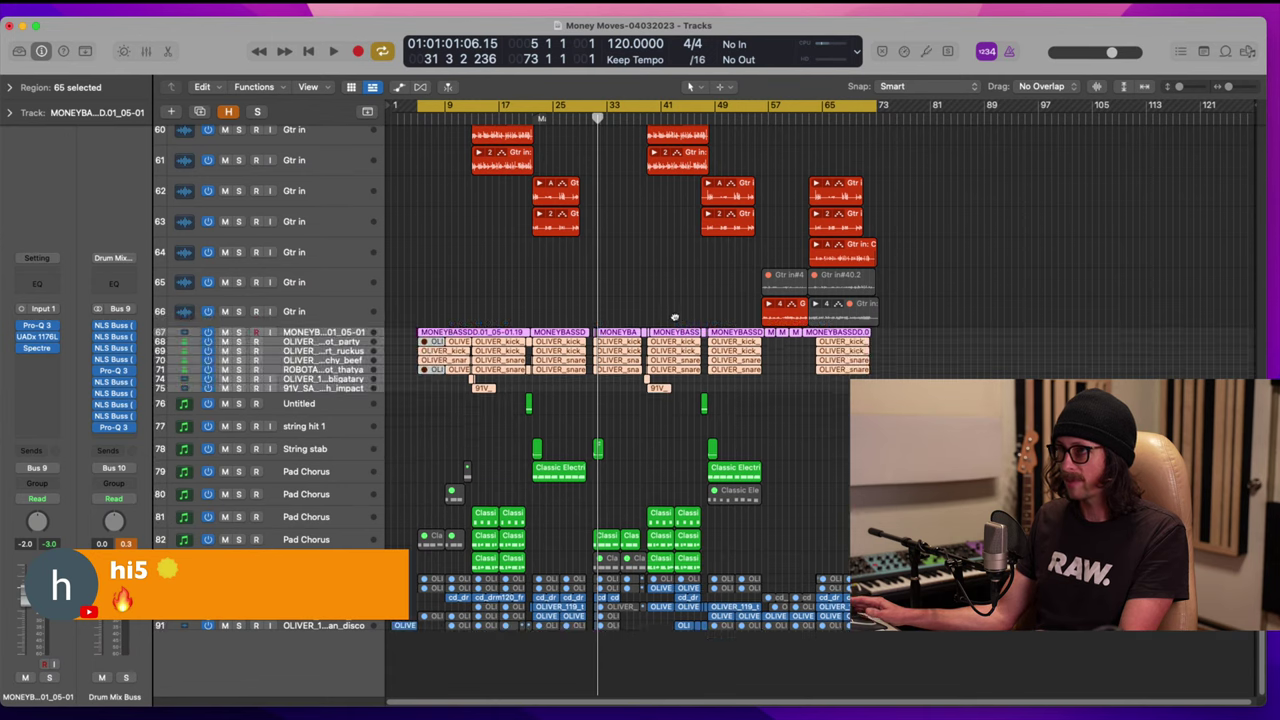
Step: Select the Gtr in tracks 58 to 66 together and solo them
scroll(757, 303, "up", 1)
scroll(624, 347, "up", 10)
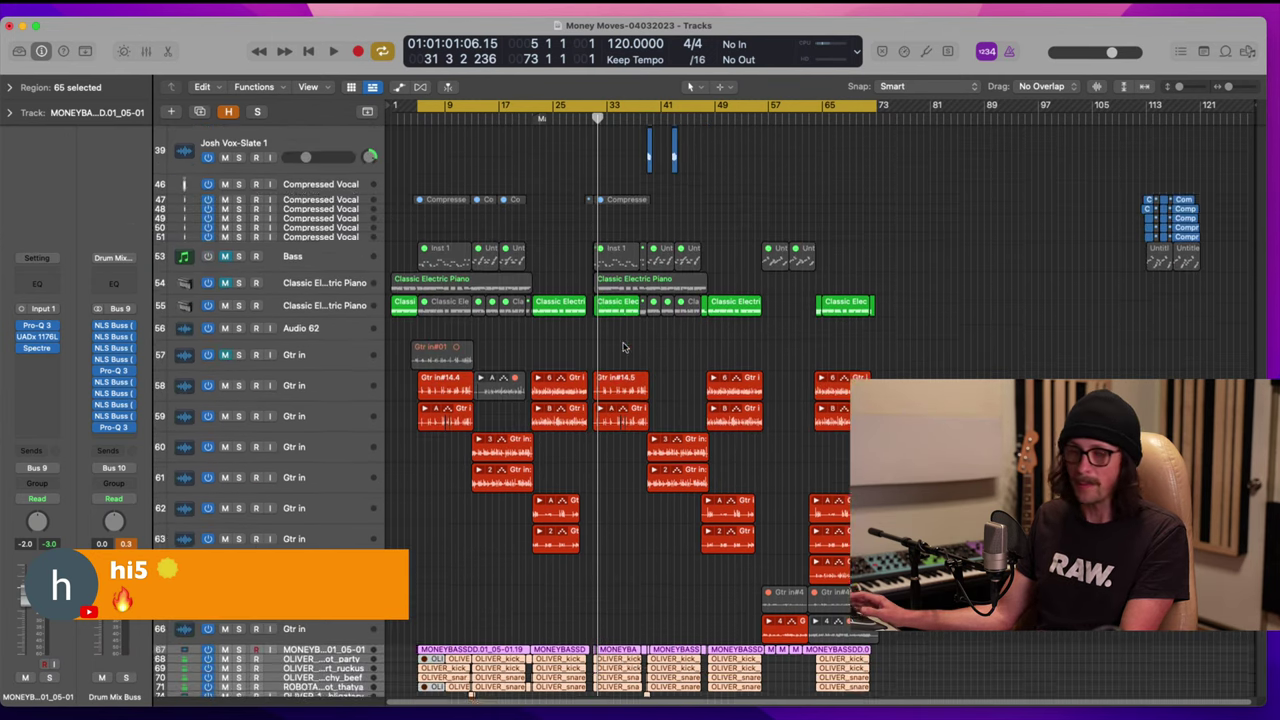
scroll(579, 446, "down", 6)
mouse_move(909, 181)
left_mouse_down()
mouse_move(726, 286)
mouse_move(397, 434)
mouse_move(351, 545)
left_mouse_up()
key("z")
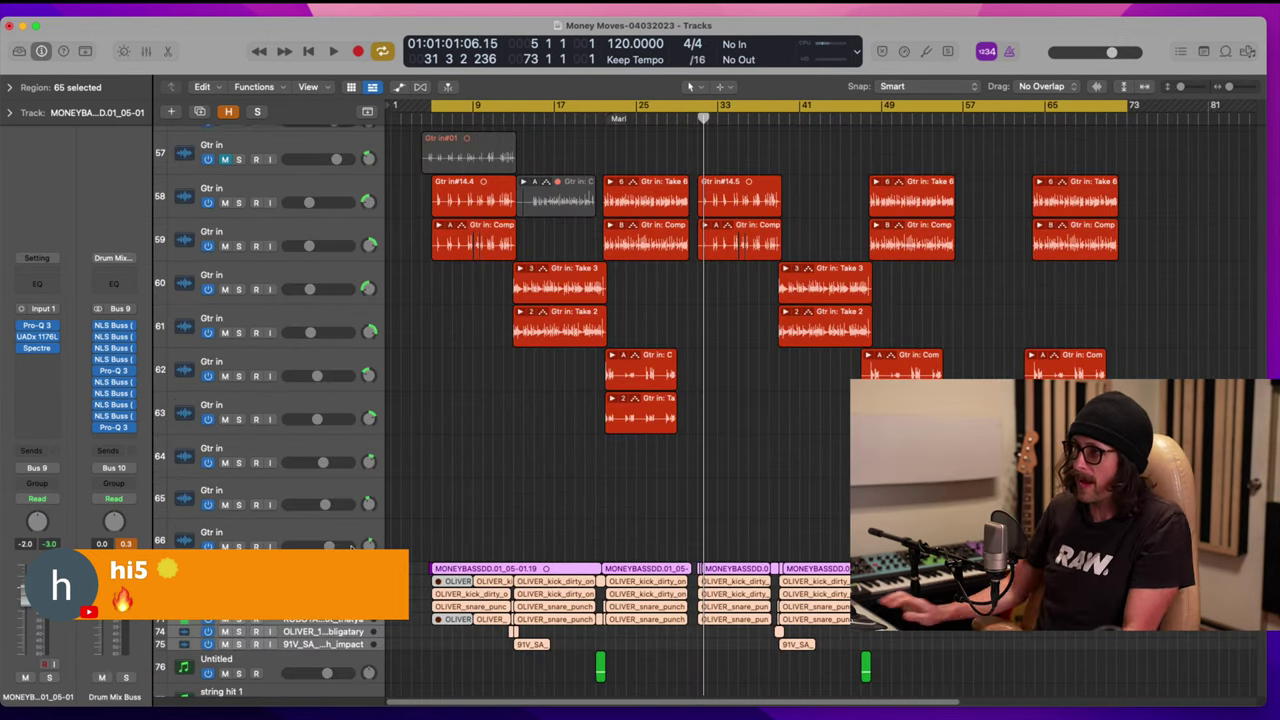
left_click(328, 189, "shift")
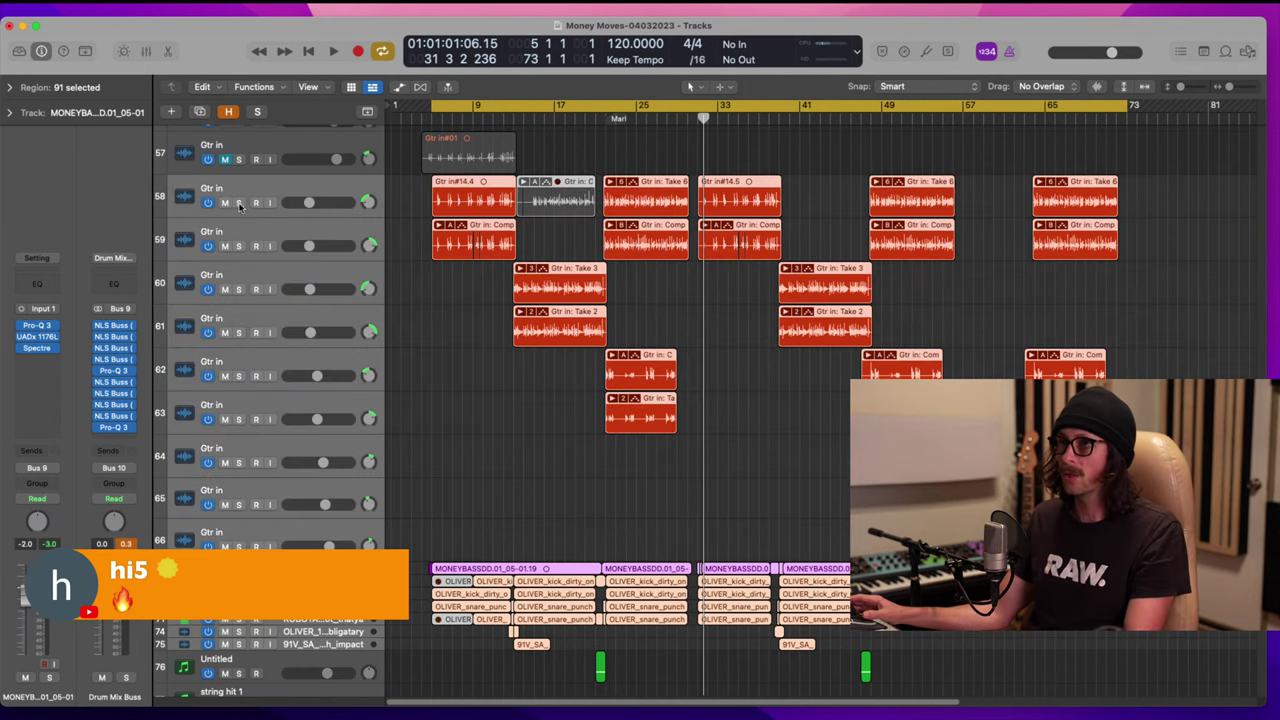
left_click(239, 203)
scroll(564, 320, "up", 3)
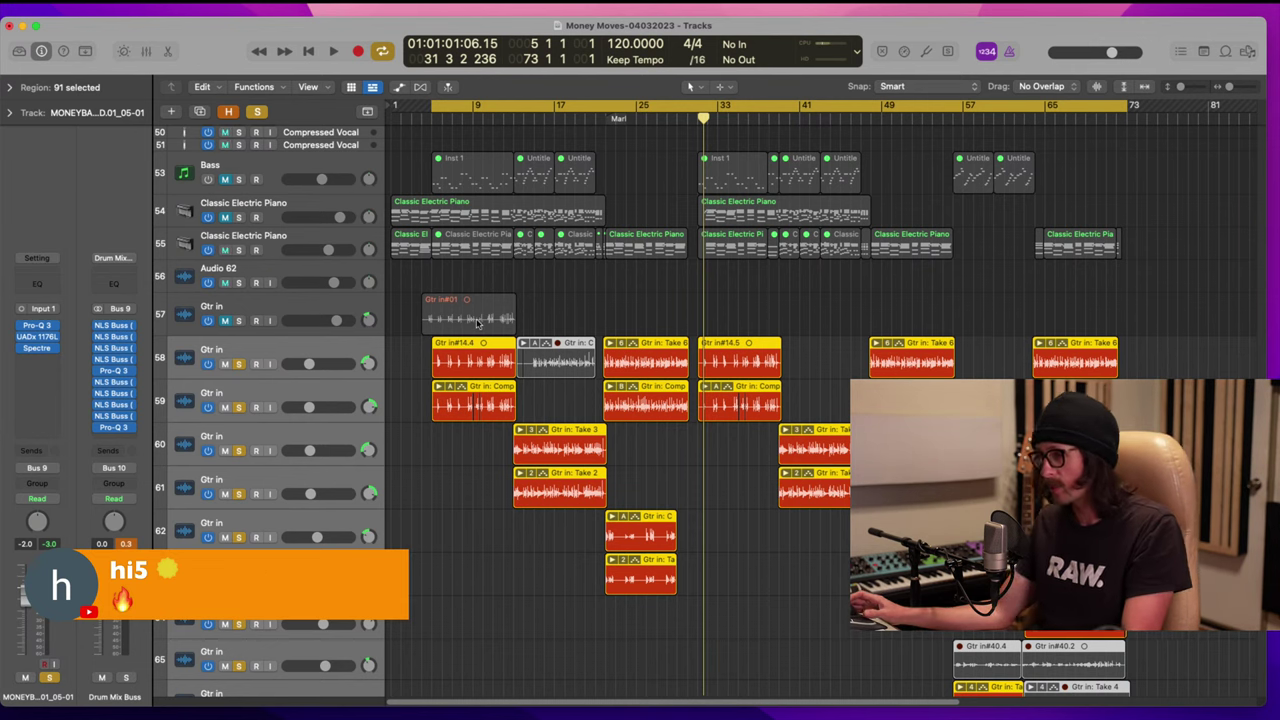
Step: Play back the soloed guitar tracks from the start of the cycle range and stop shortly after bar 9
key("super+b")
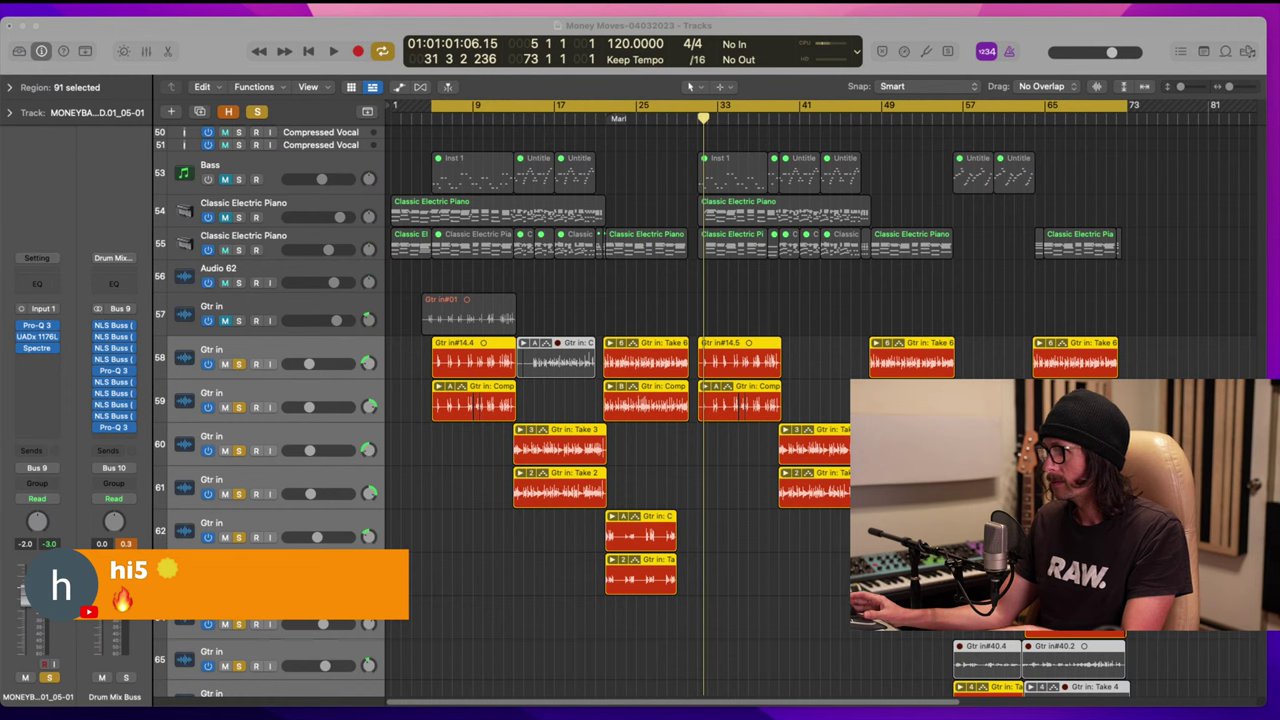
key("Escape")
key("space")
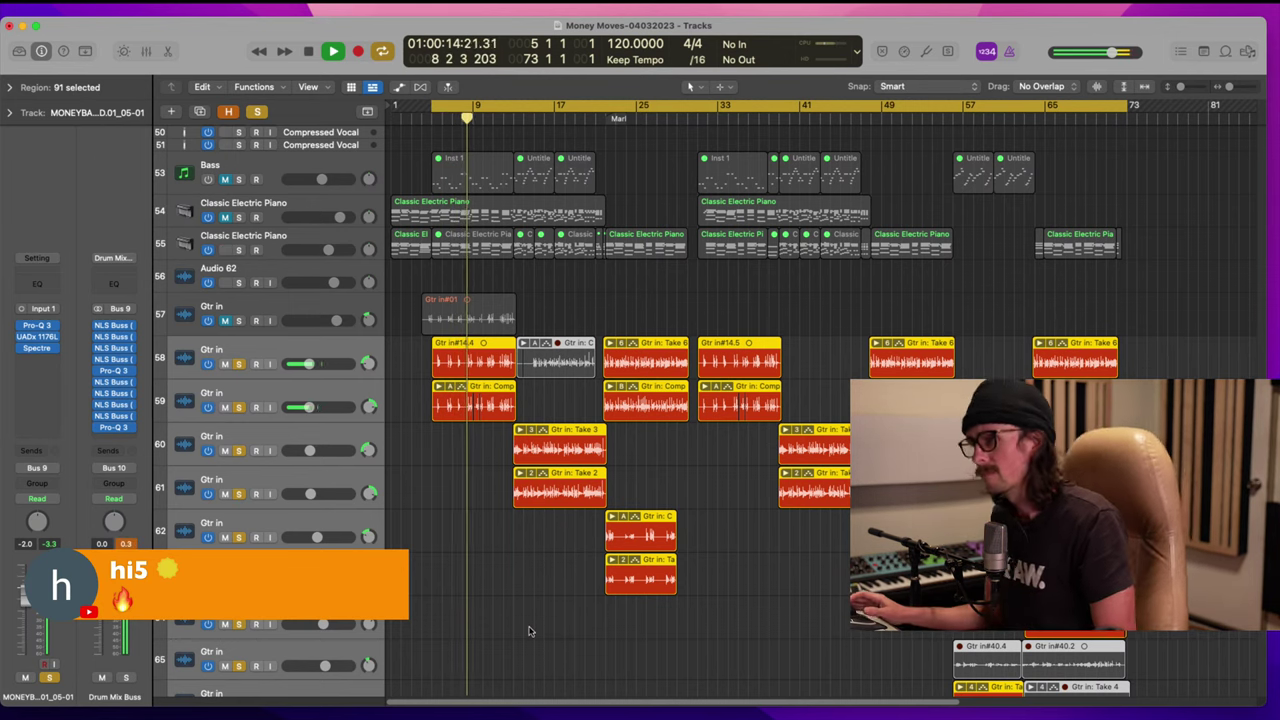
key("space")
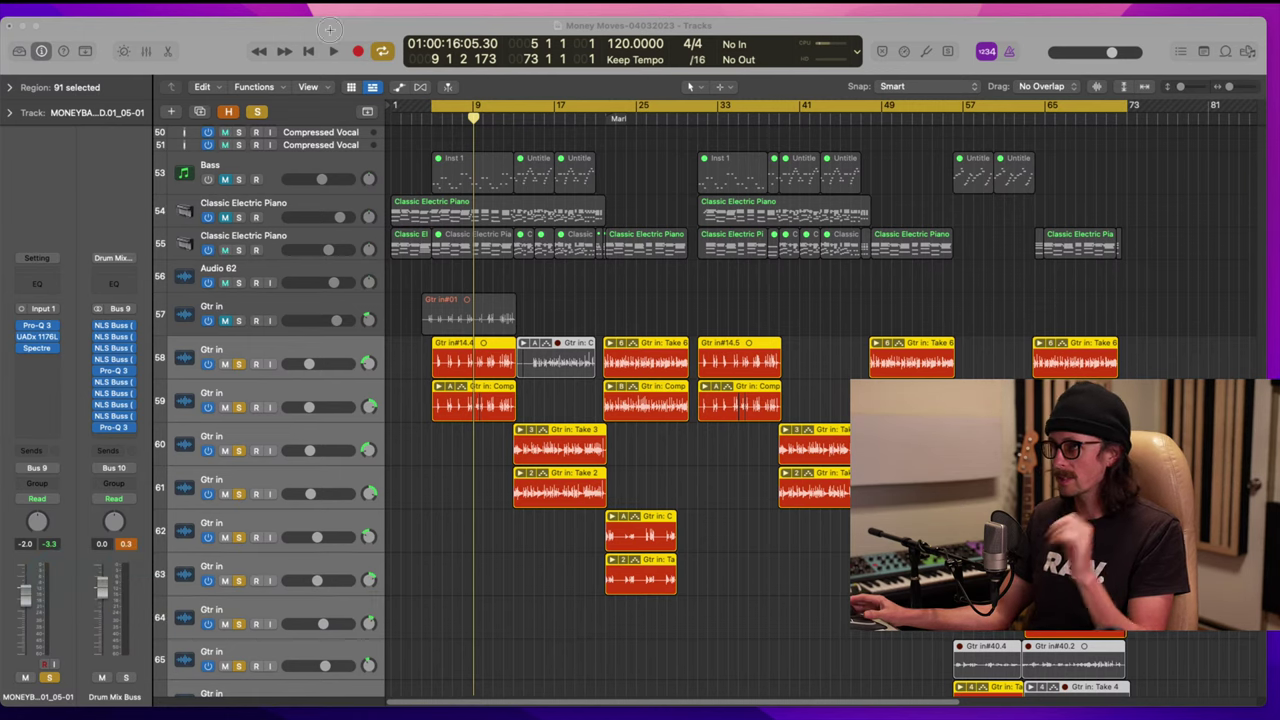
Step: Compare the waveforms of the opening guitar regions on tracks 58 and 59 around bar 9
left_click(330, 30)
left_click_drag(427, 320, 617, 504)
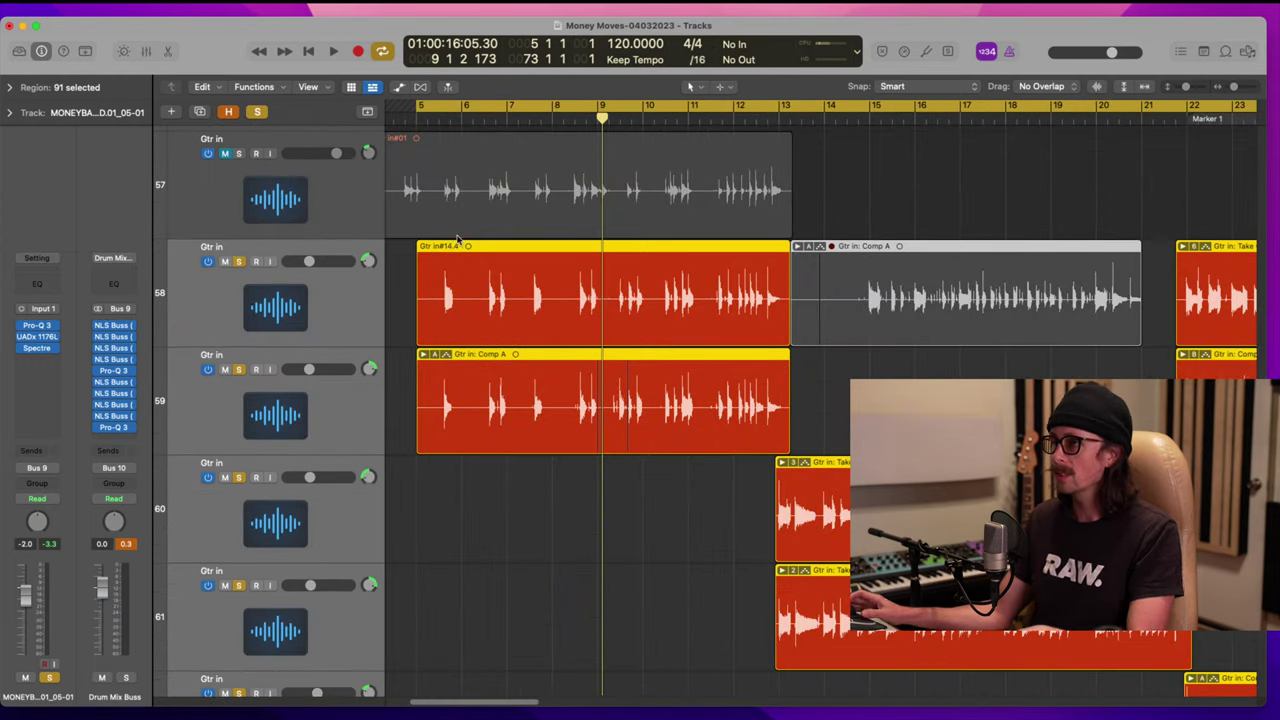
left_click_drag(410, 261, 845, 455)
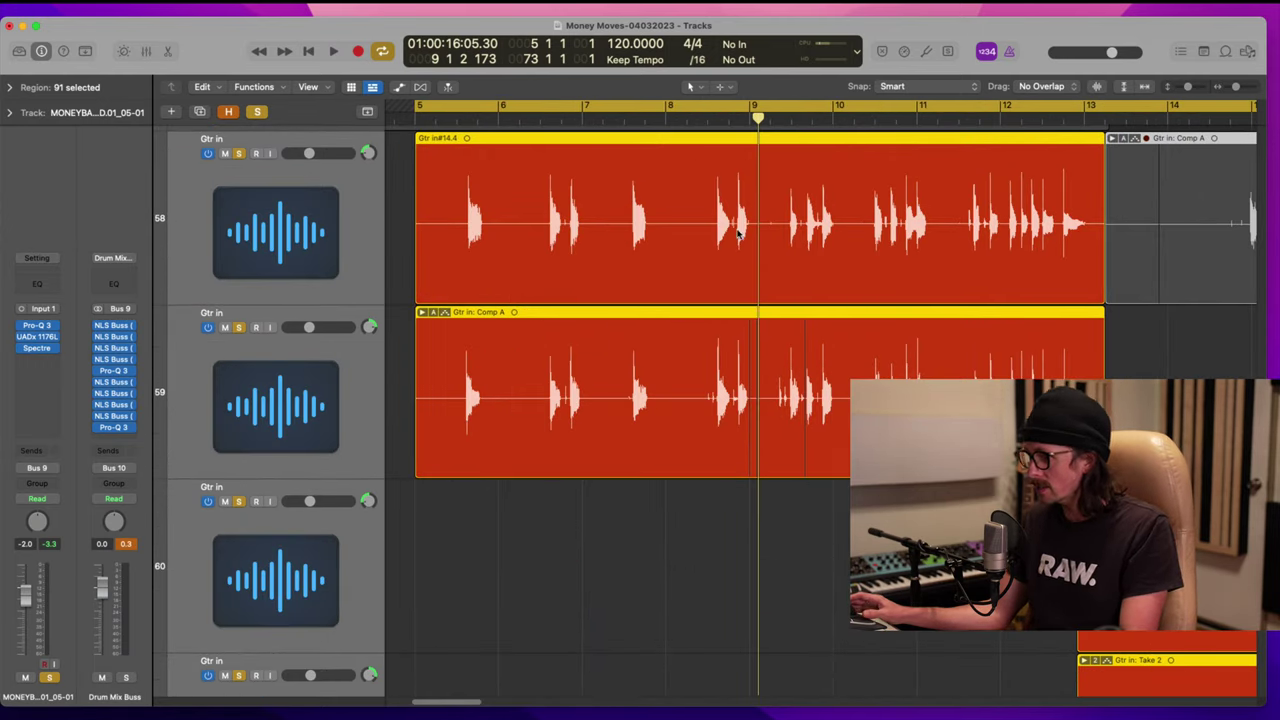
left_click_drag(738, 233, 857, 415)
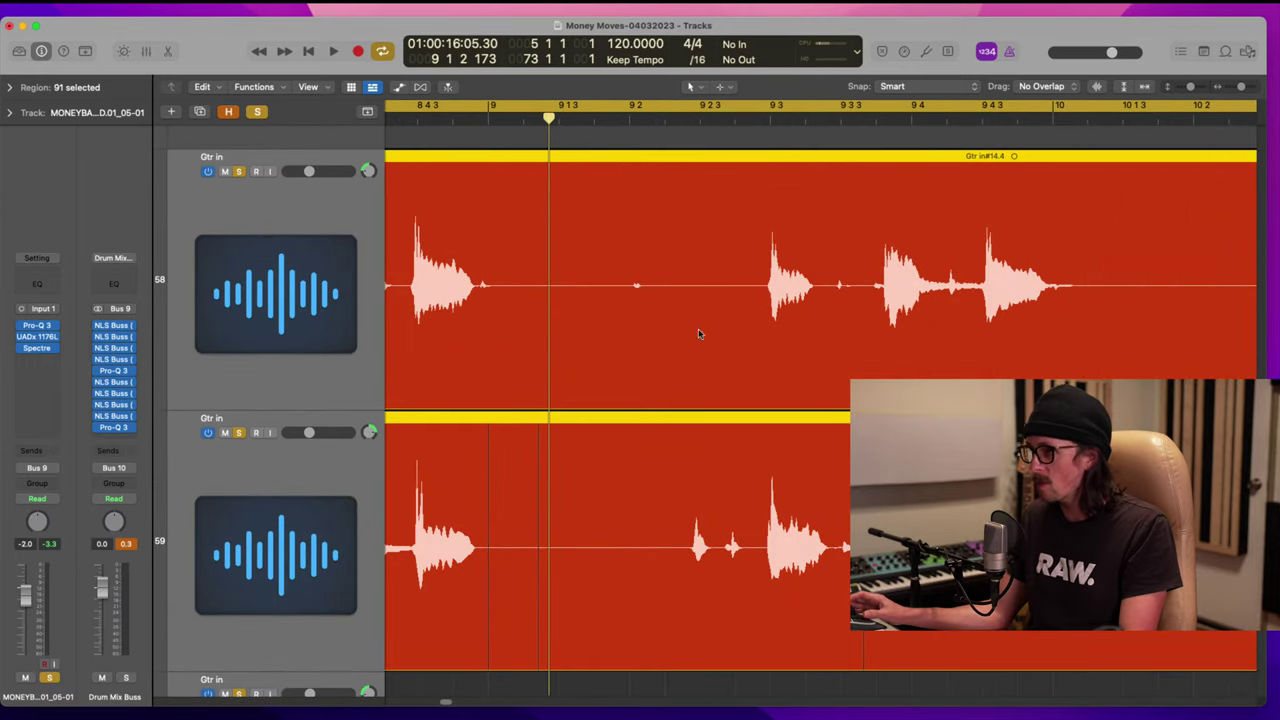
left_click(800, 356)
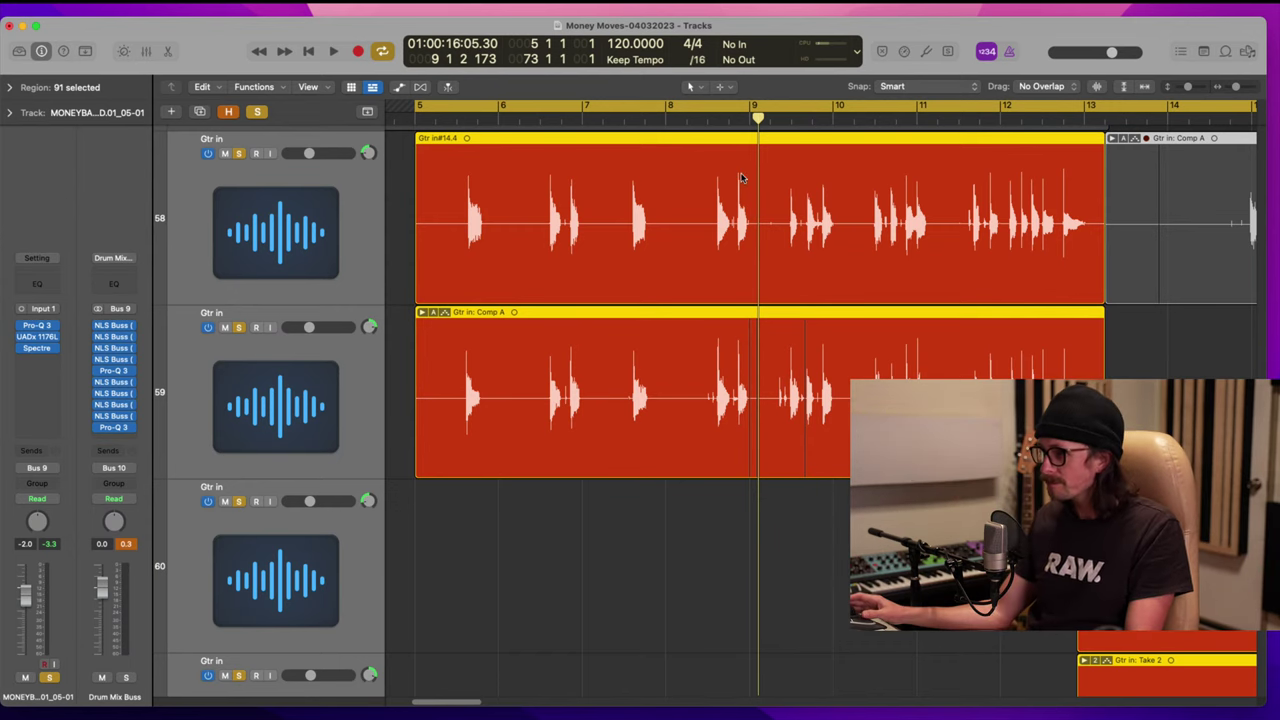
Step: Play back the soloed guitar tracks from around bar 9 and stop just past bar 13
left_click_drag(742, 176, 900, 488)
left_click(612, 472)
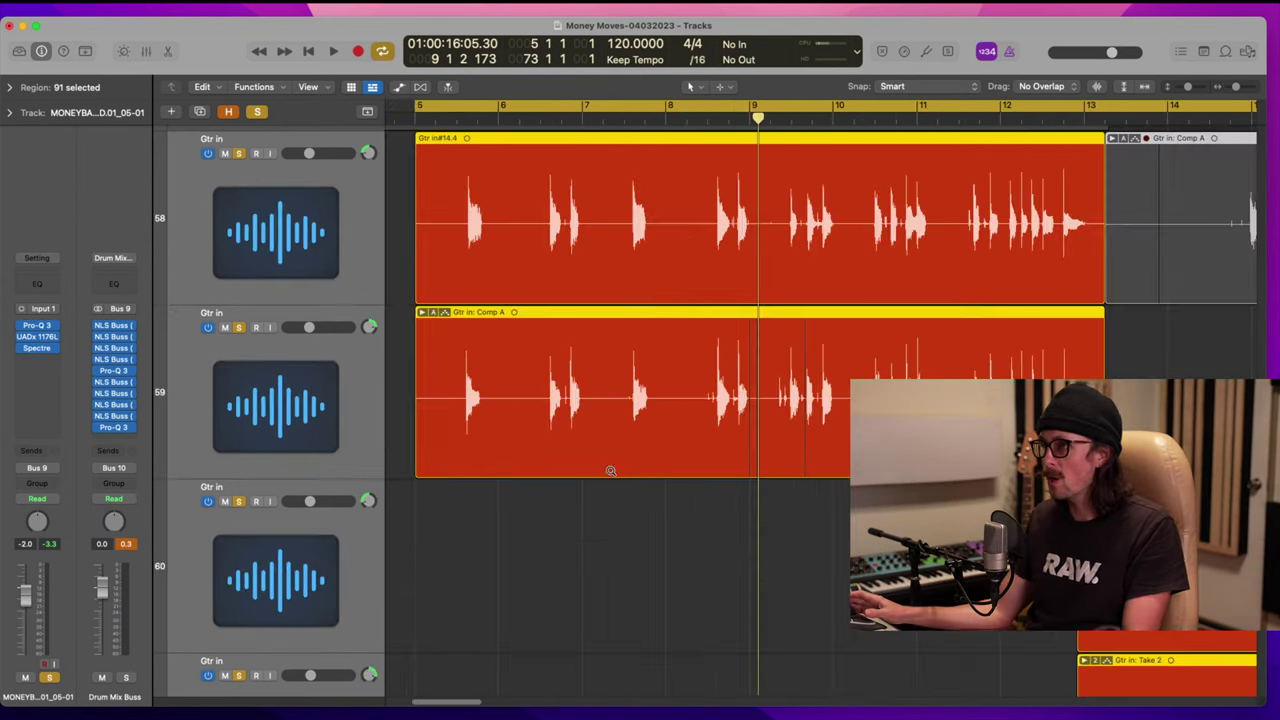
left_click(680, 127)
key("space")
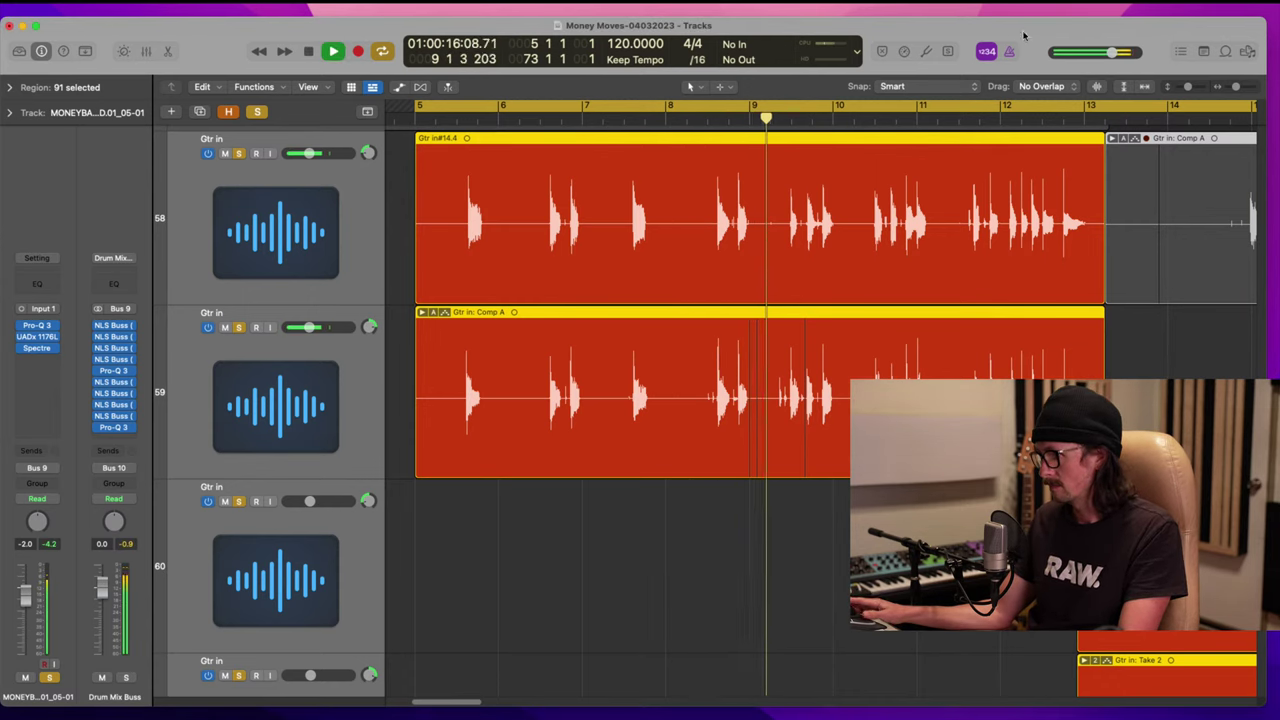
left_click(687, 121)
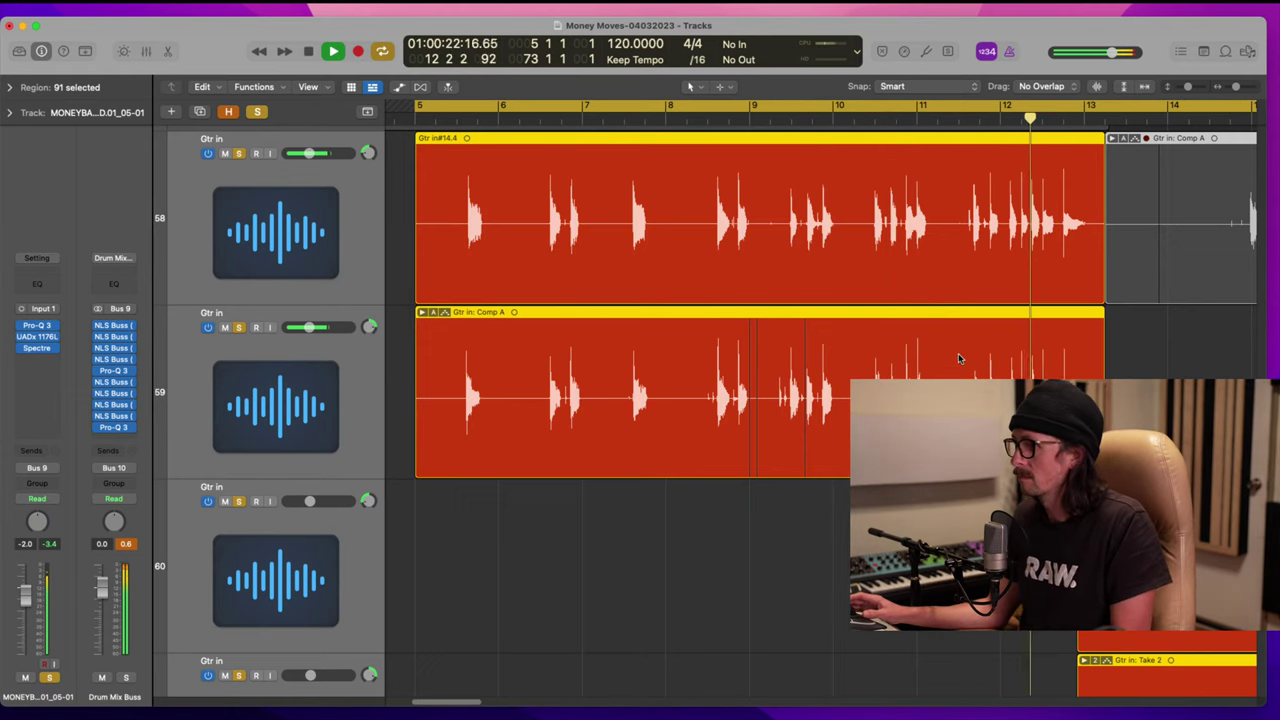
key("space")
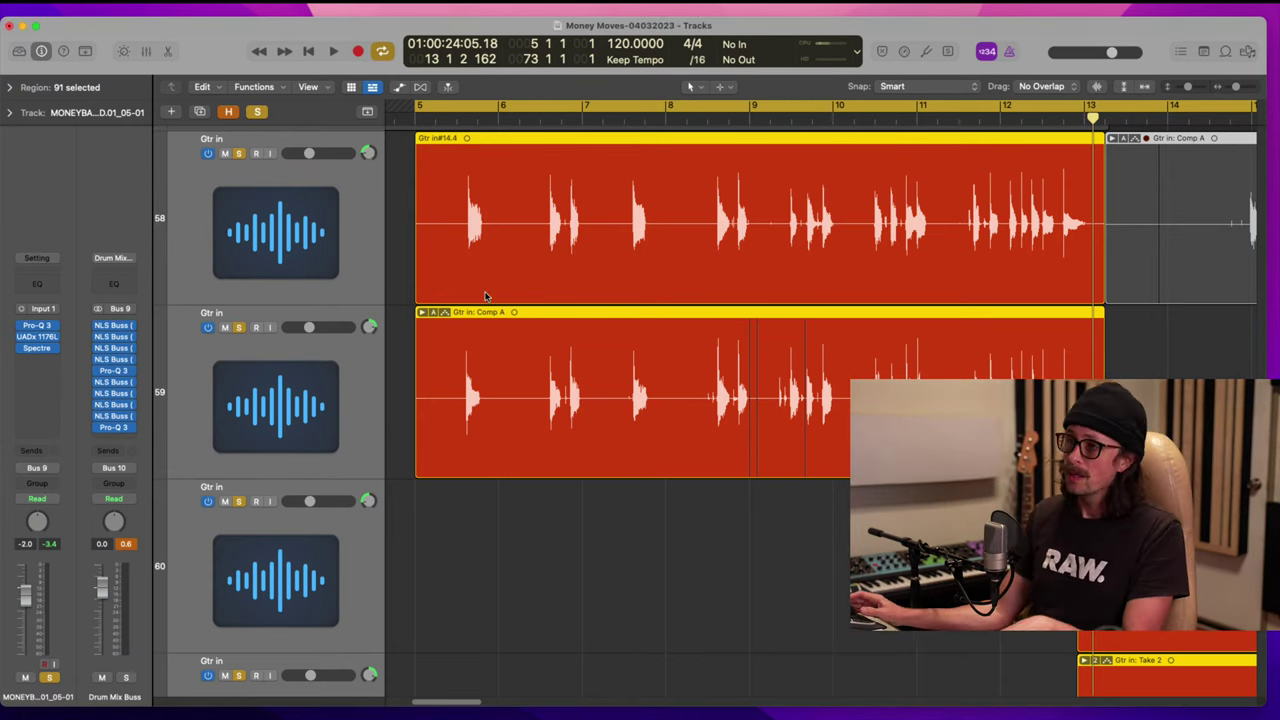
left_click(419, 313)
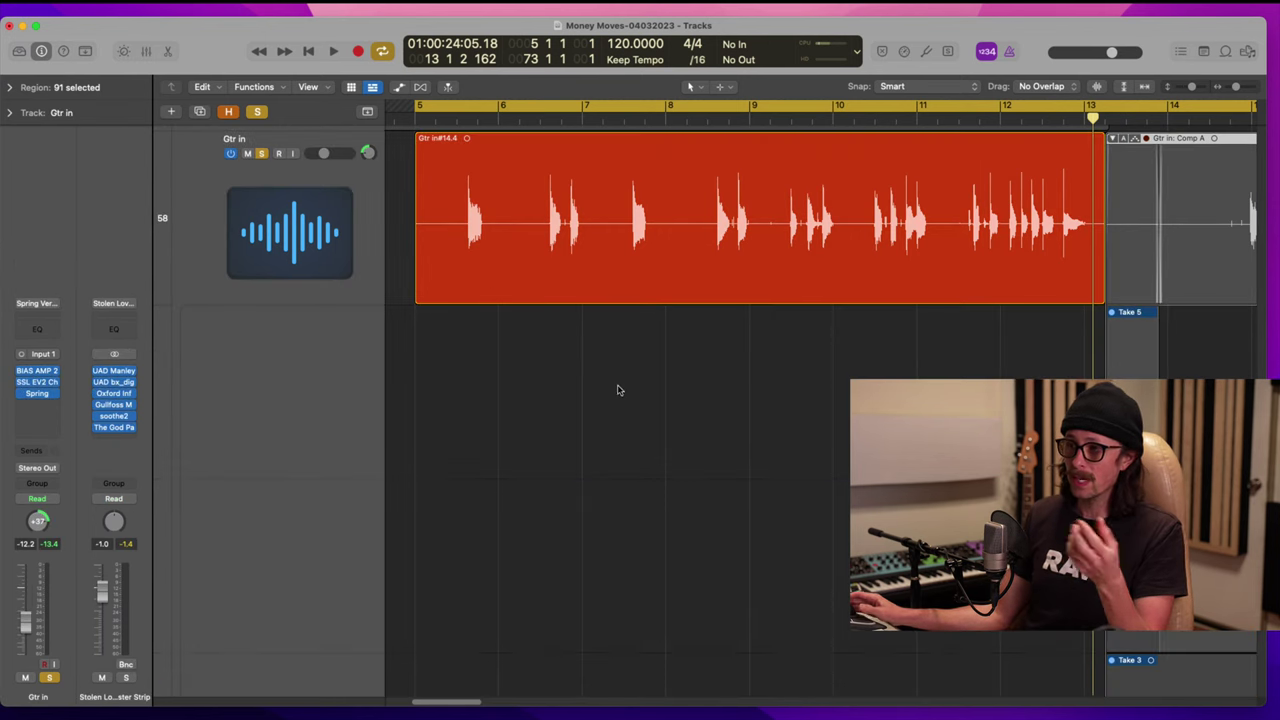
scroll(600, 376, "down", 5)
key("z")
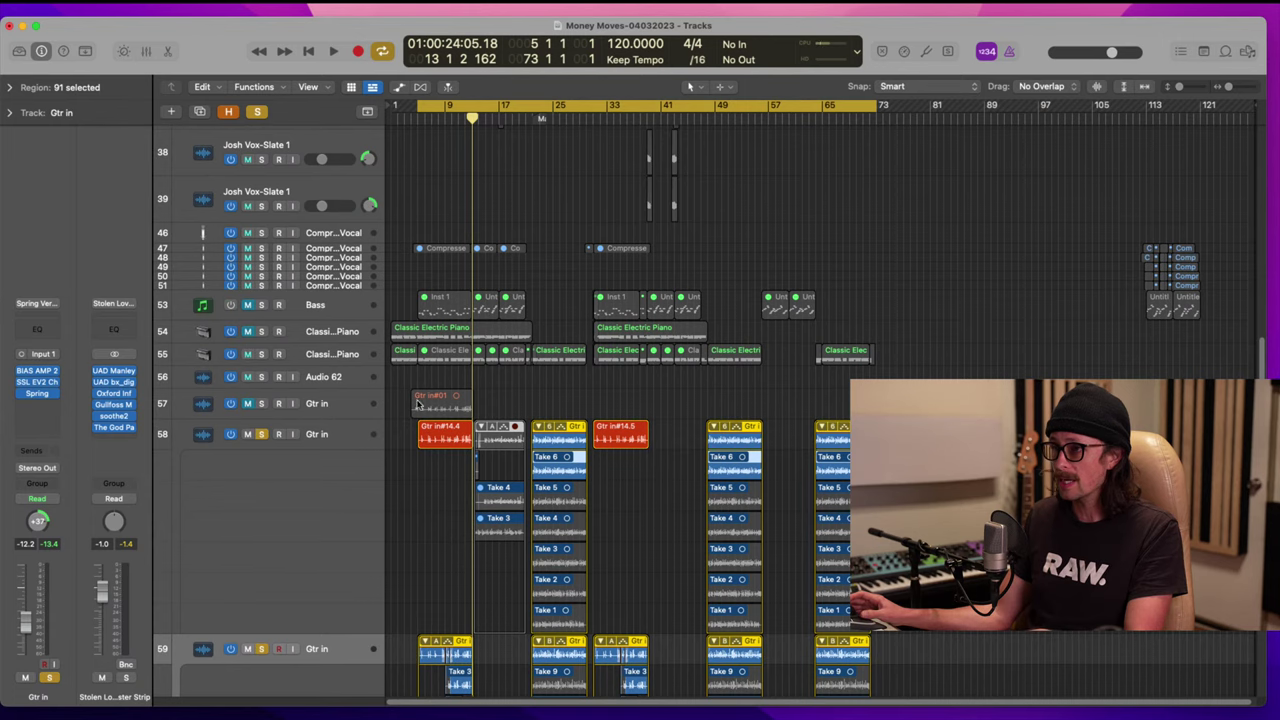
left_click_drag(413, 395, 592, 640)
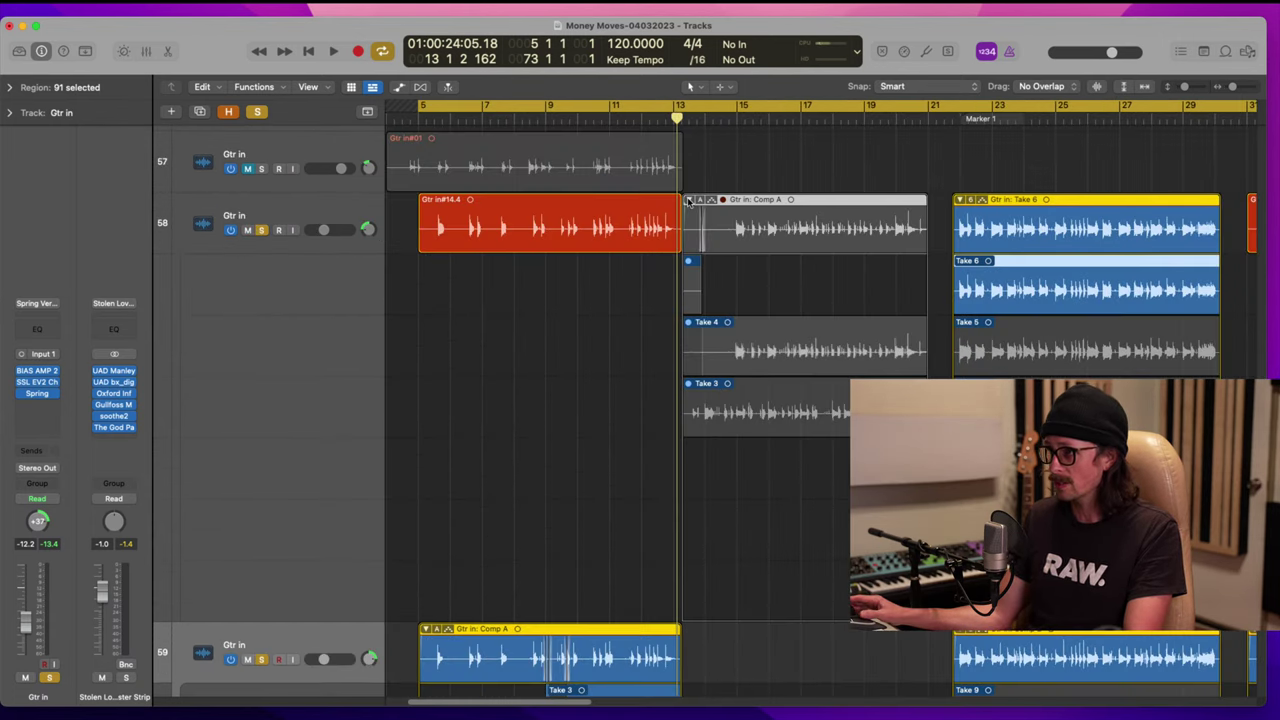
left_click(689, 201)
left_click(469, 385)
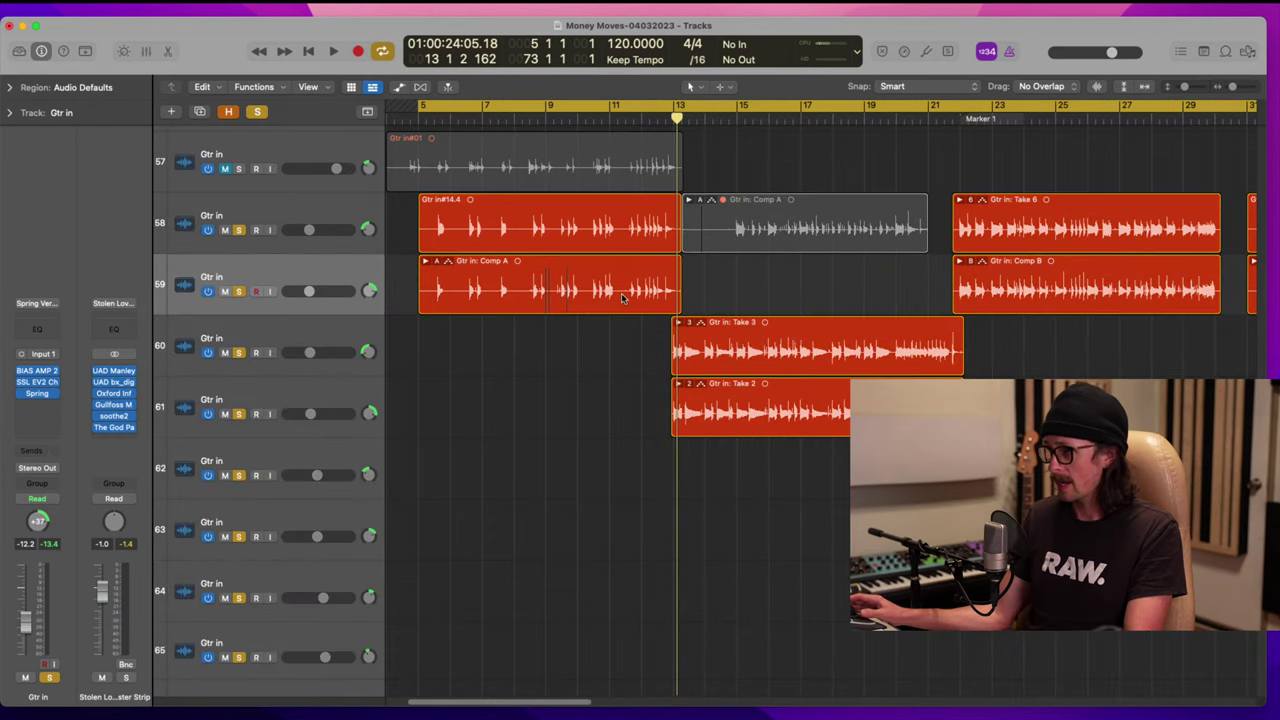
Step: Examine Takes 1 to 3 inside the opening Comp A take folder on track 59 from bar 8 to bar 13, and collapse the folder
left_click(457, 292)
left_click(425, 261)
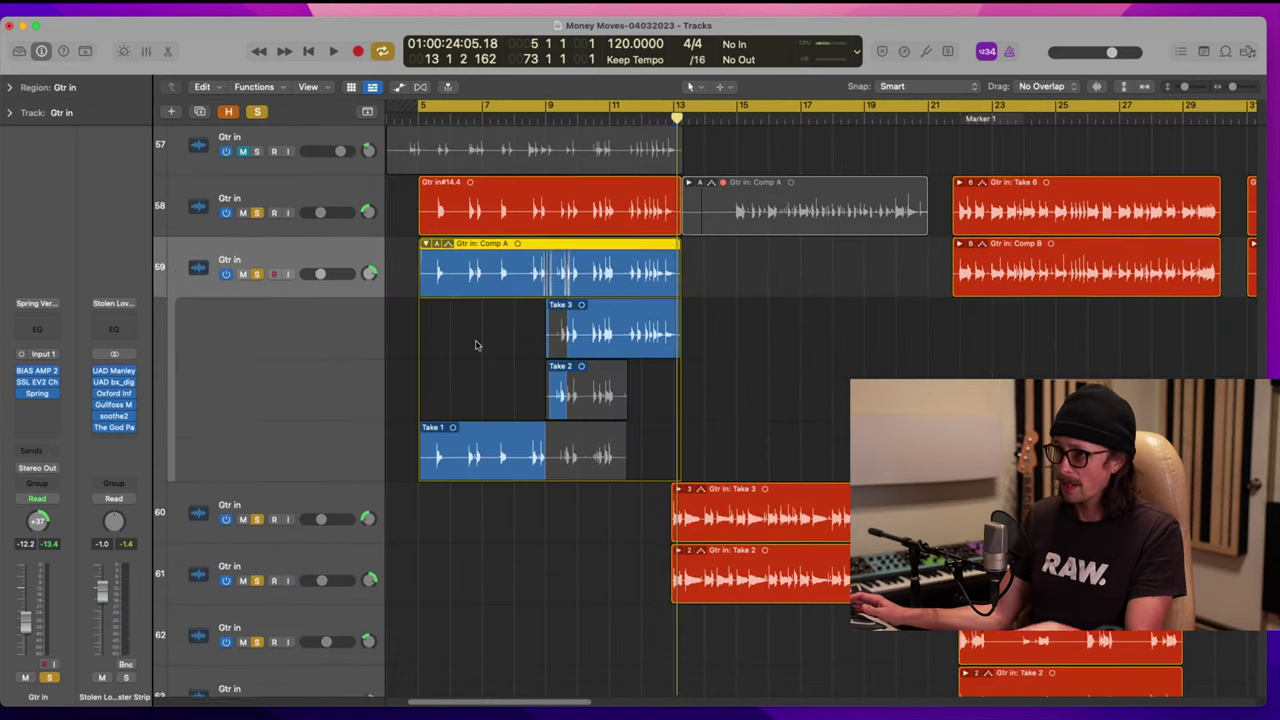
scroll(540, 300, "down", 3)
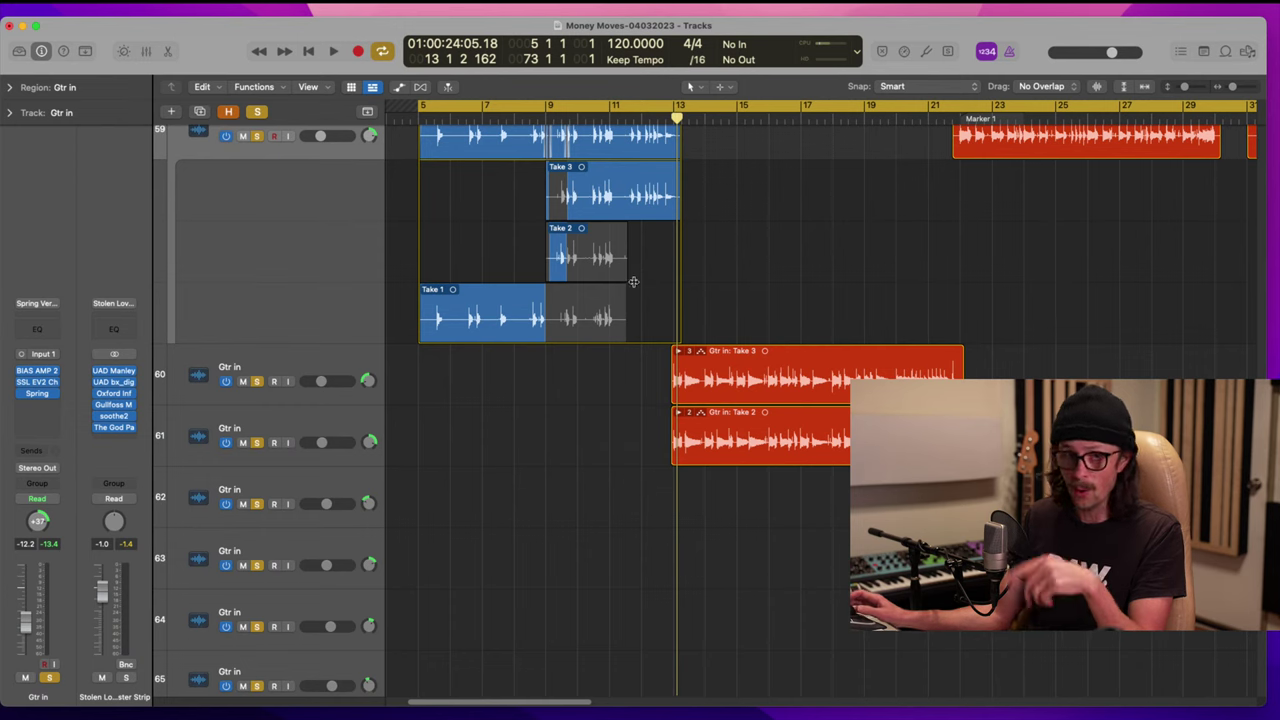
scroll(633, 242, "up", 2)
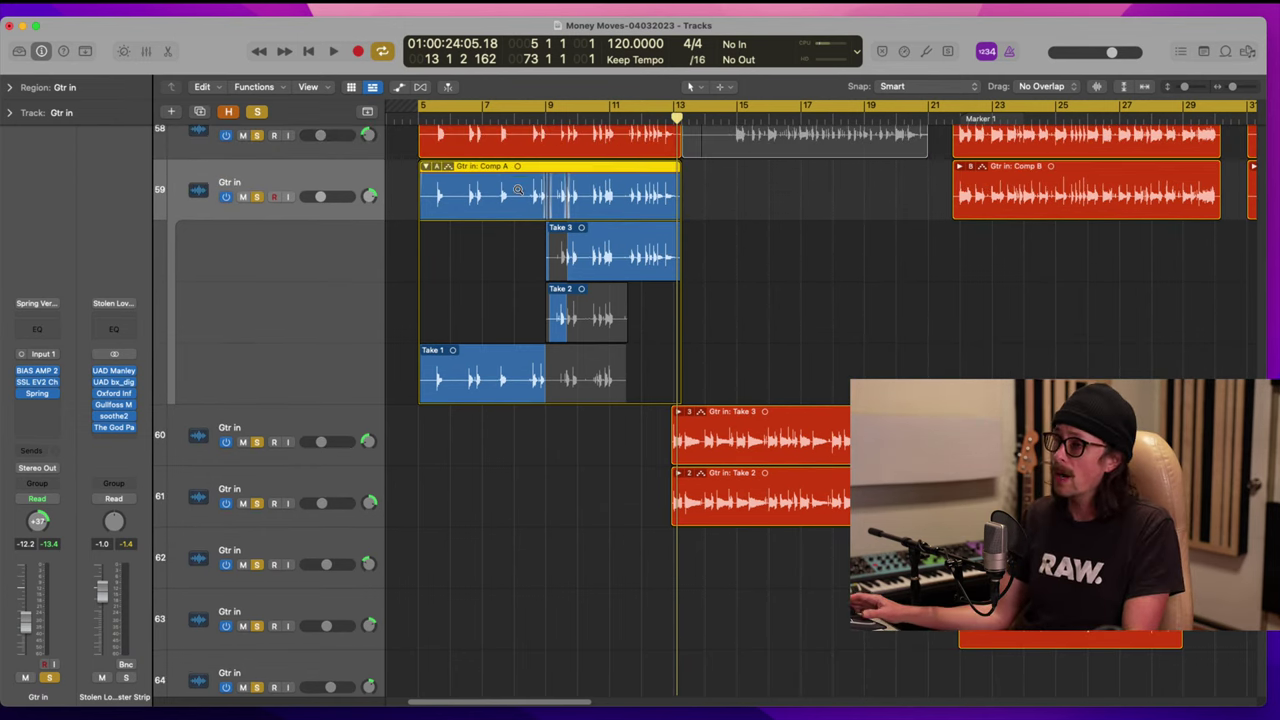
left_click_drag(518, 185, 712, 417)
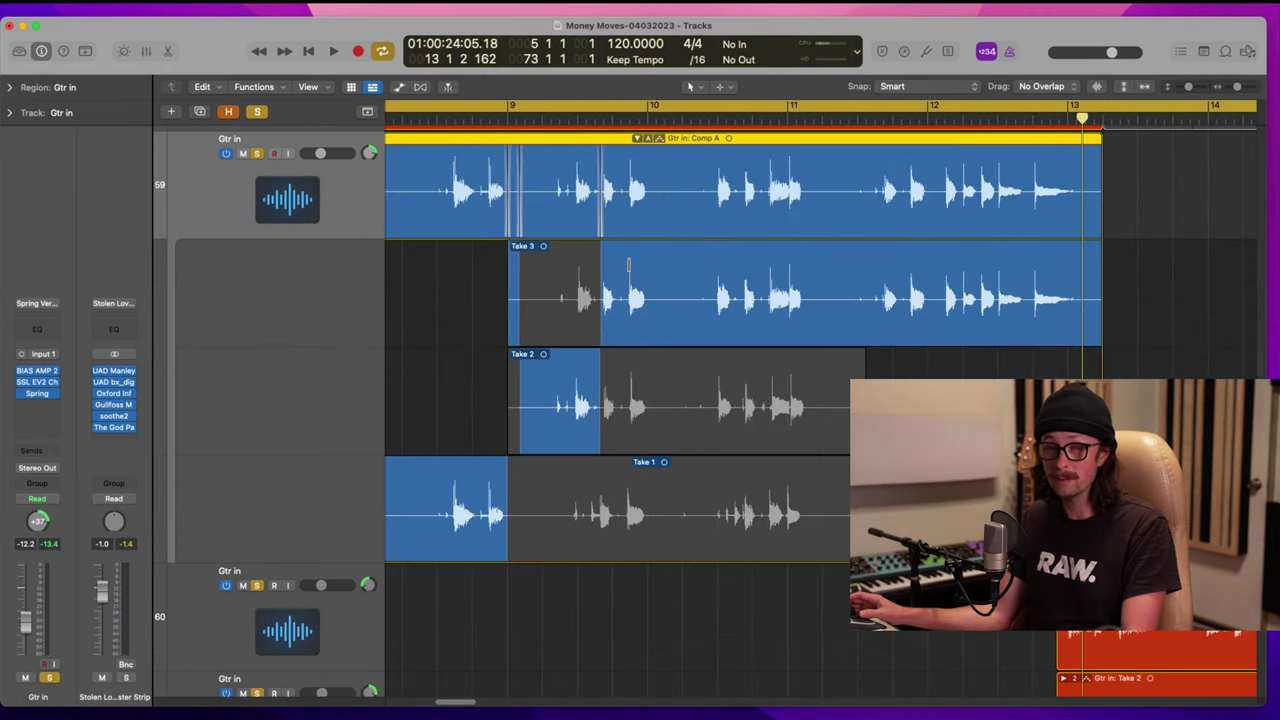
scroll(575, 362, "up", 2)
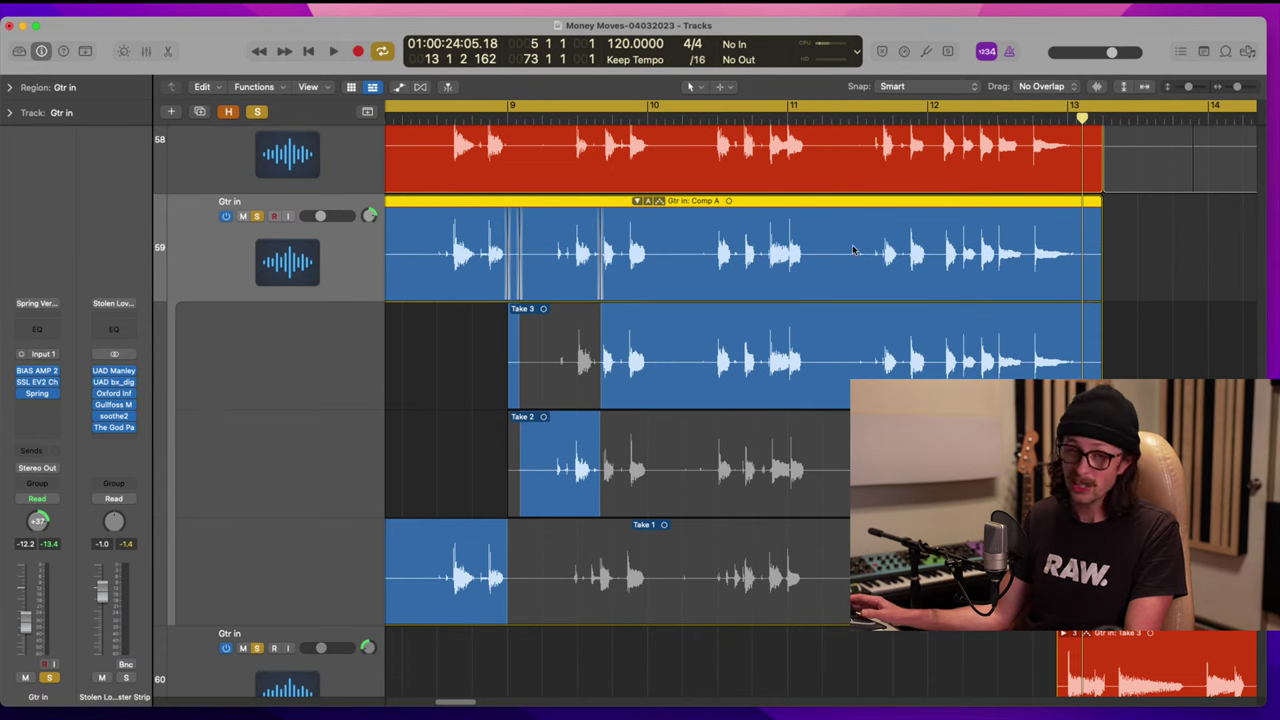
left_click(618, 318, "ctrl+alt")
left_click(537, 200)
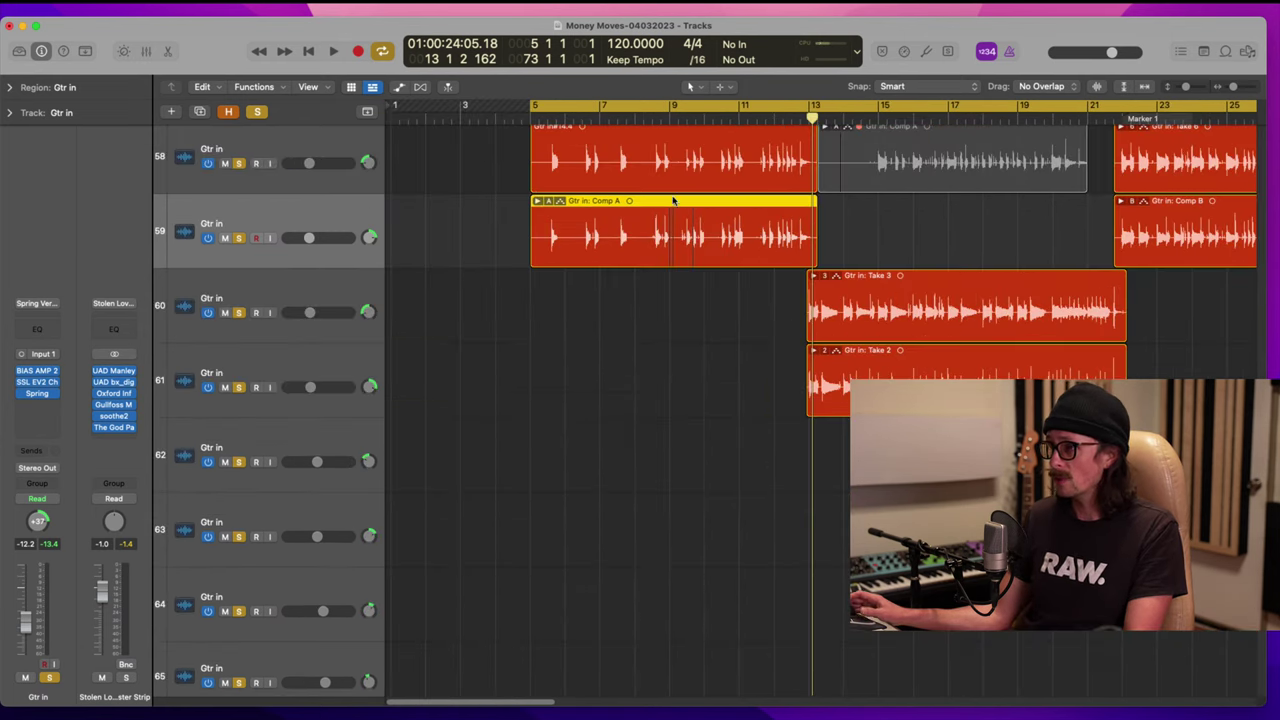
Step: Delete the noisy gap before the bar 8 beat 3 hit in the Comp A region on track 59
left_click(608, 168, "ctrl+alt")
left_click_drag(425, 188, 640, 543)
scroll(844, 263, "right", 3)
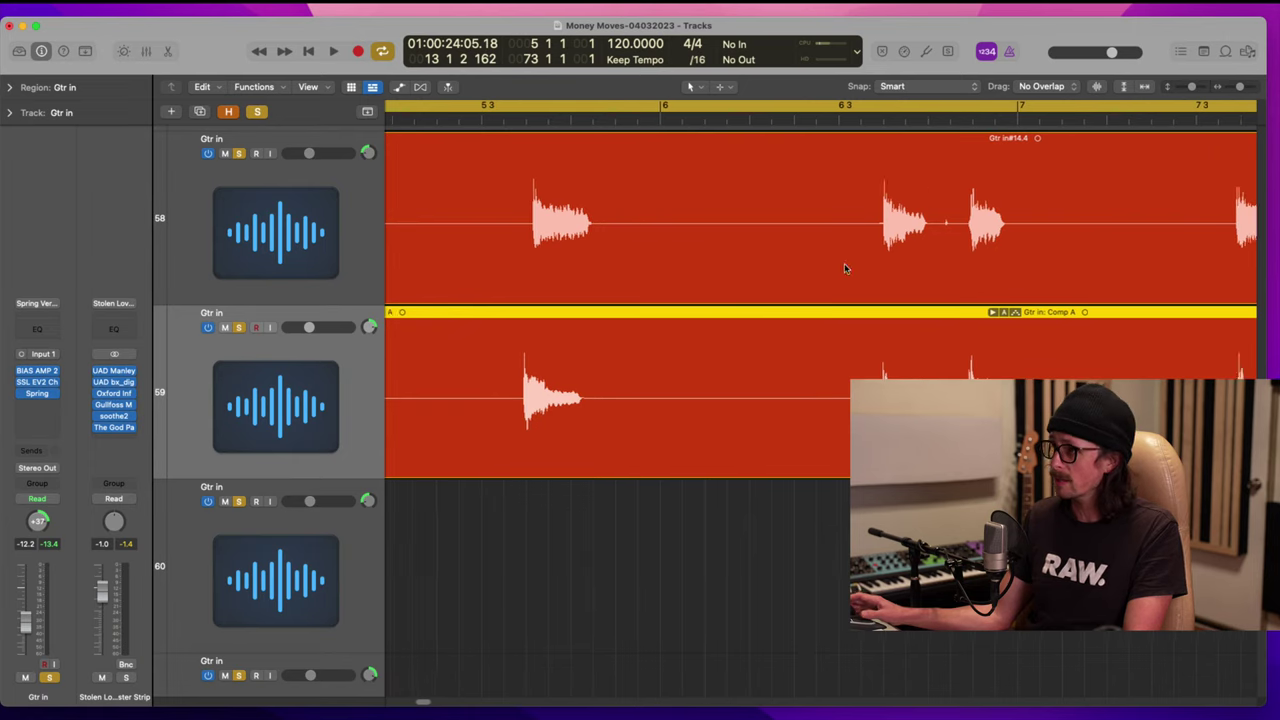
scroll(841, 196, "right", 7)
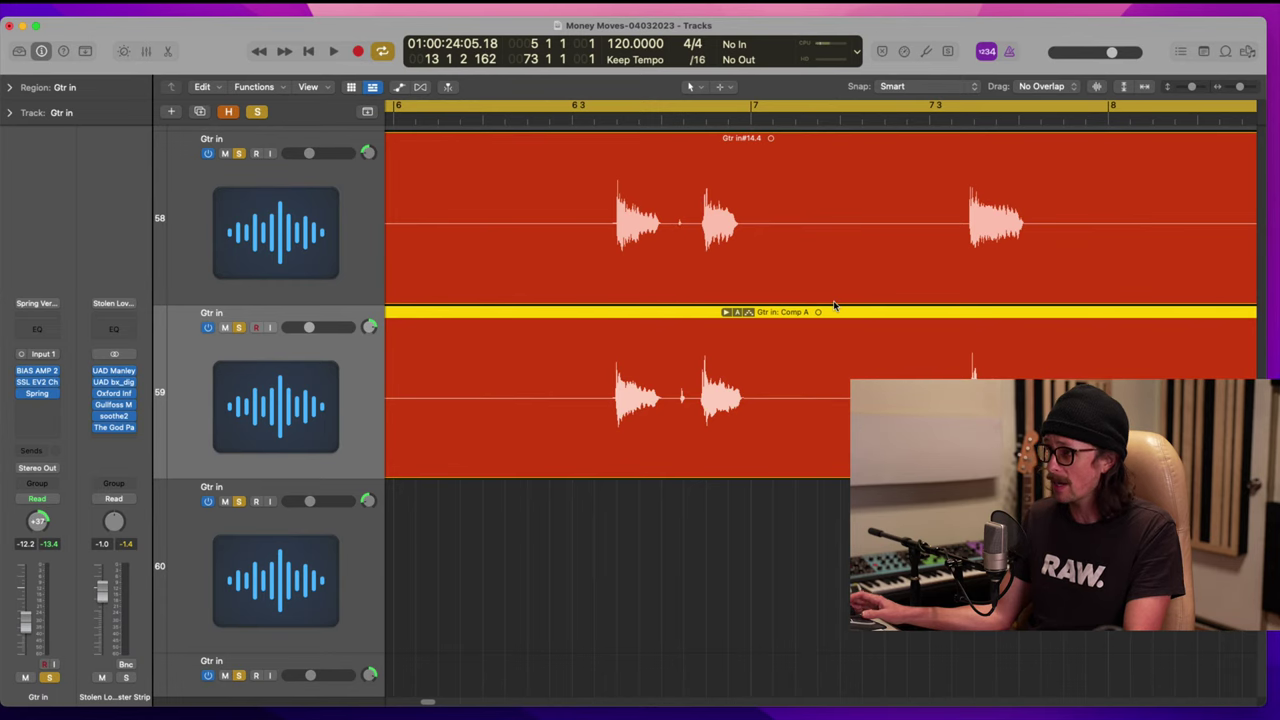
scroll(835, 306, "right", 17)
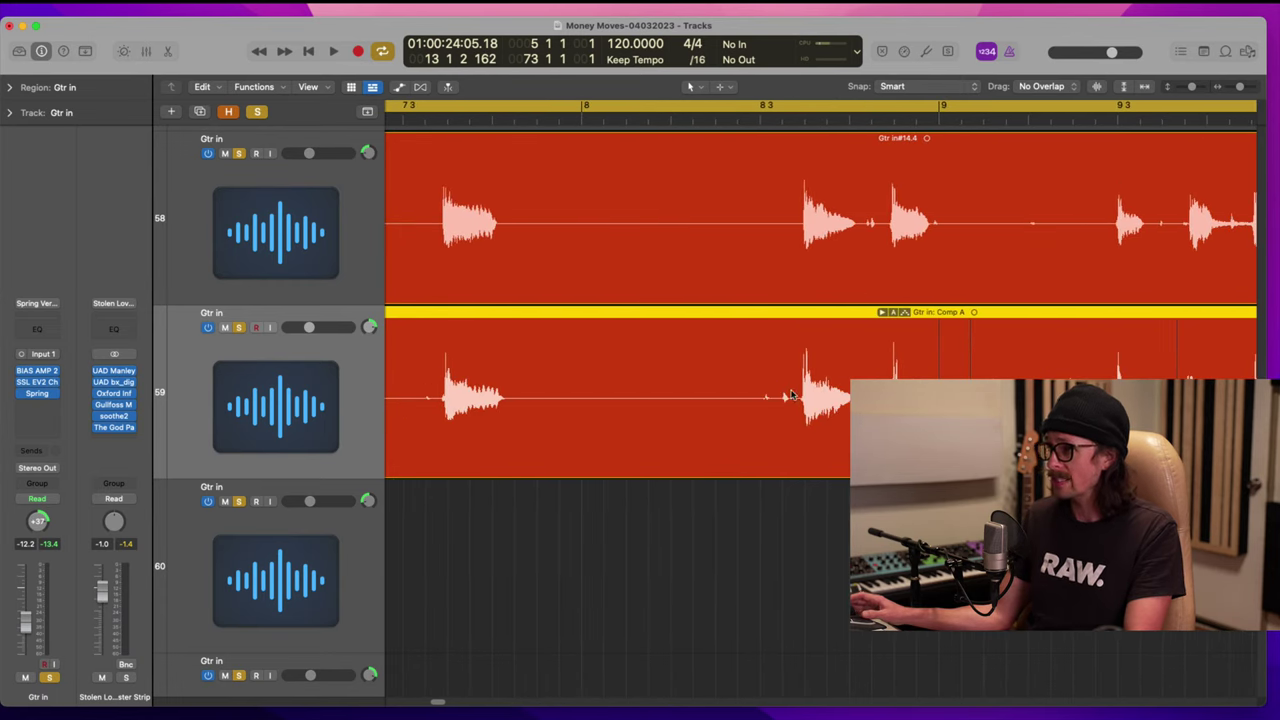
left_click_drag(795, 393, 666, 412)
key("BackSpace")
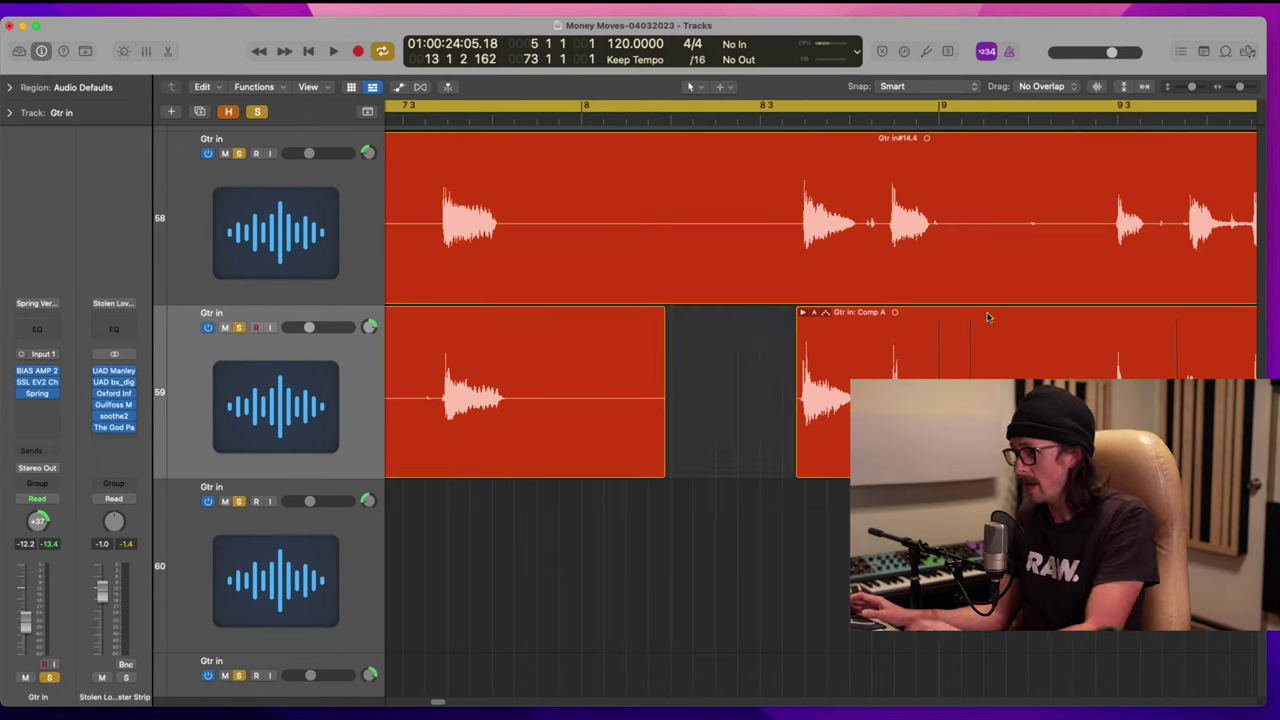
Step: Delete the gap on both tracks 58 and 59 from just after bar 9 to just before 9 3
scroll(777, 202, "right", 8)
left_click_drag(714, 213, 848, 410)
key("BackSpace")
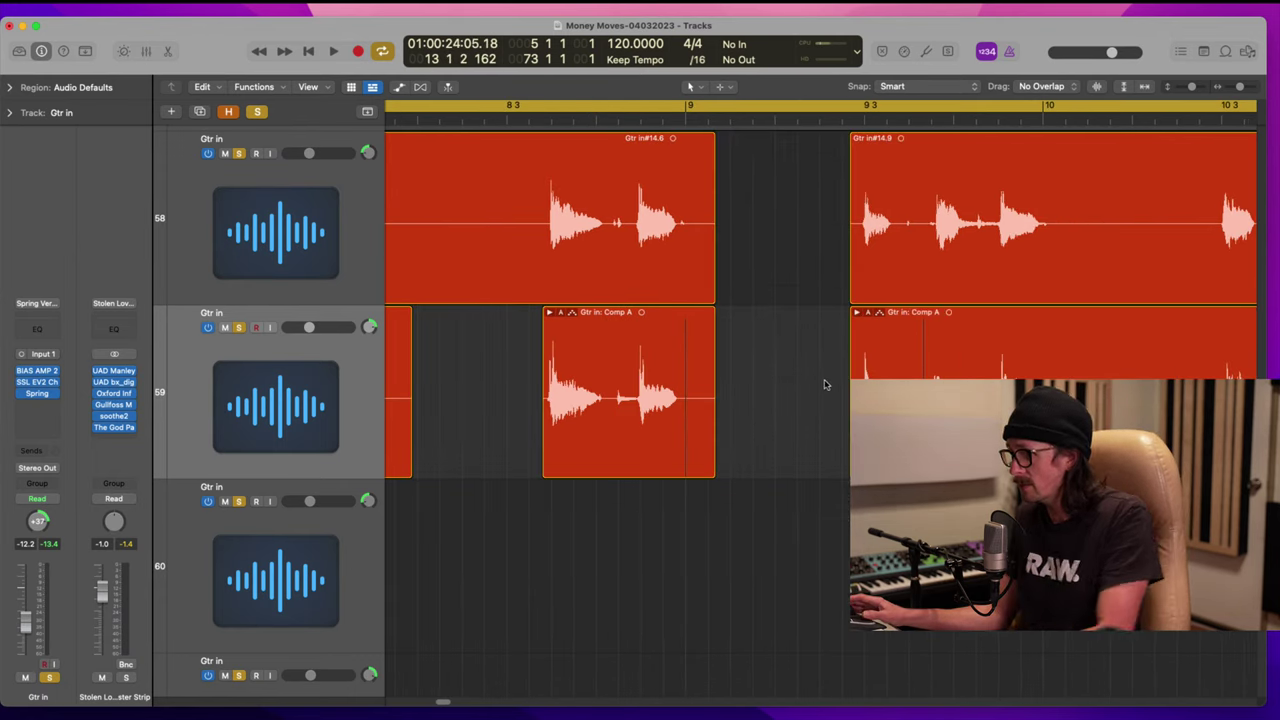
Step: Expand the Comp A take folder at 9 3 and try Take 3 for the first hit, comparing it with track 58
scroll(636, 282, "right", 9)
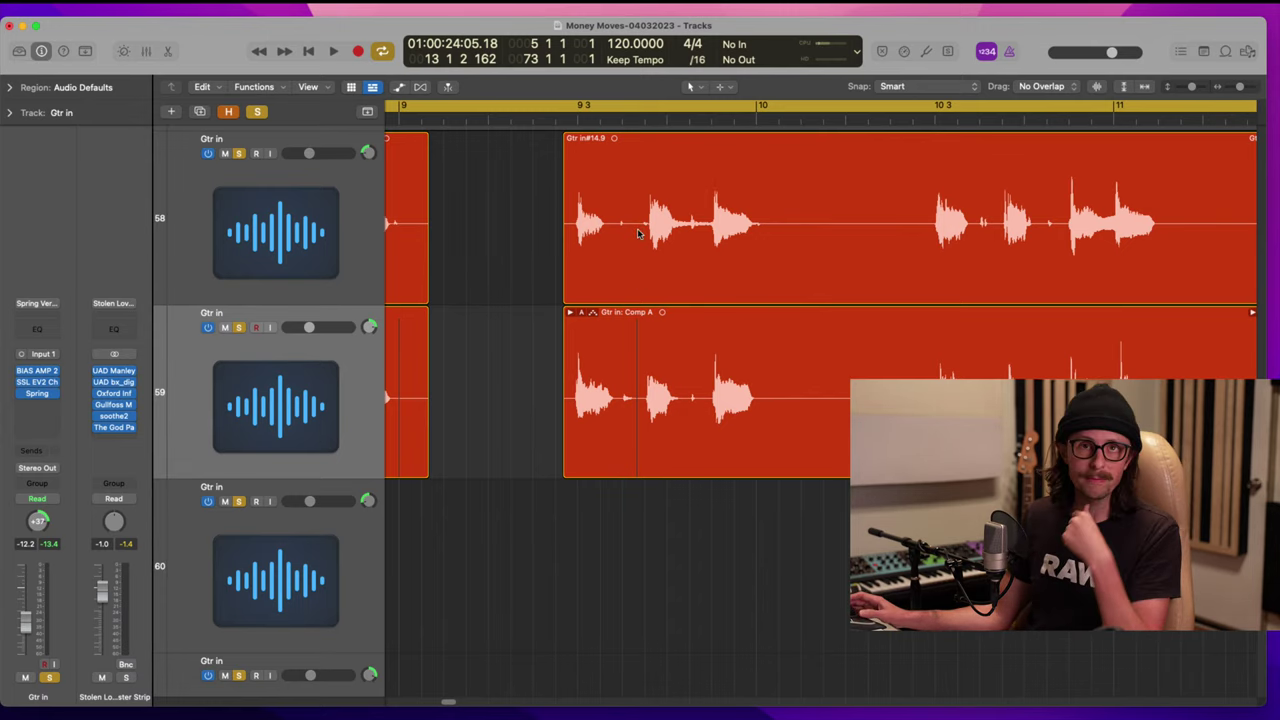
left_click_drag(540, 171, 758, 512)
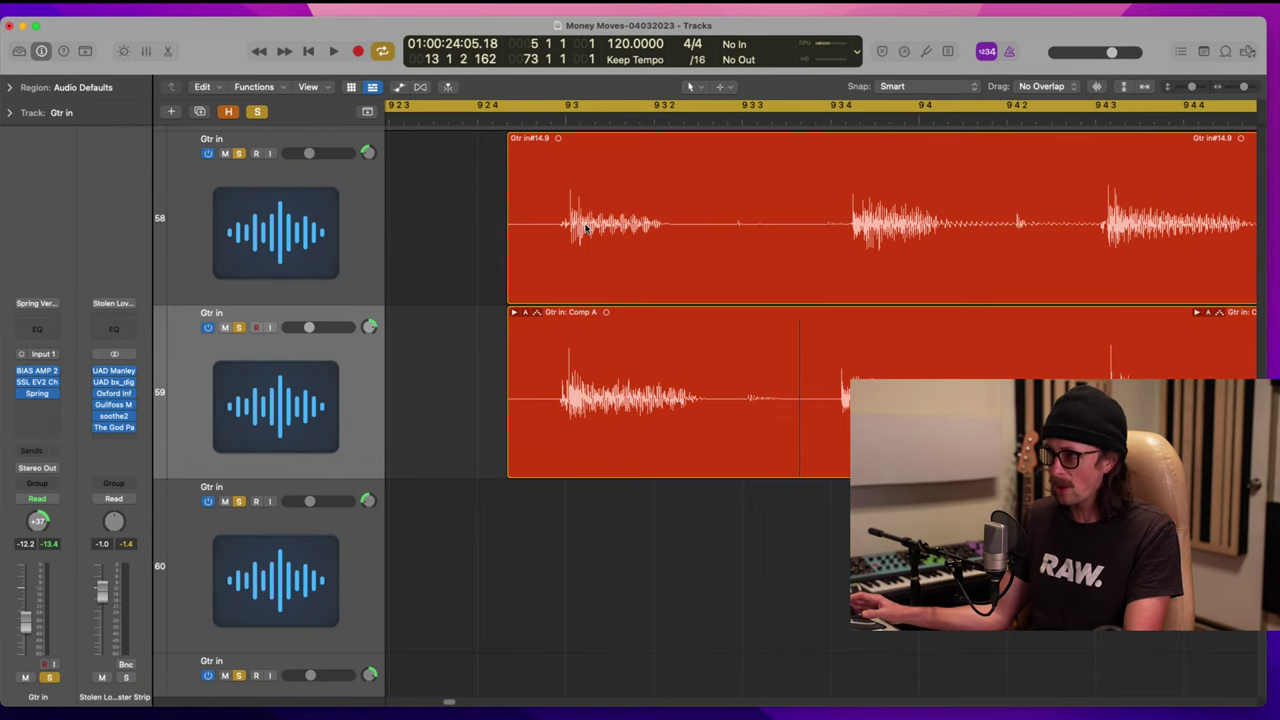
left_click(516, 313)
scroll(600, 380, "down", 3)
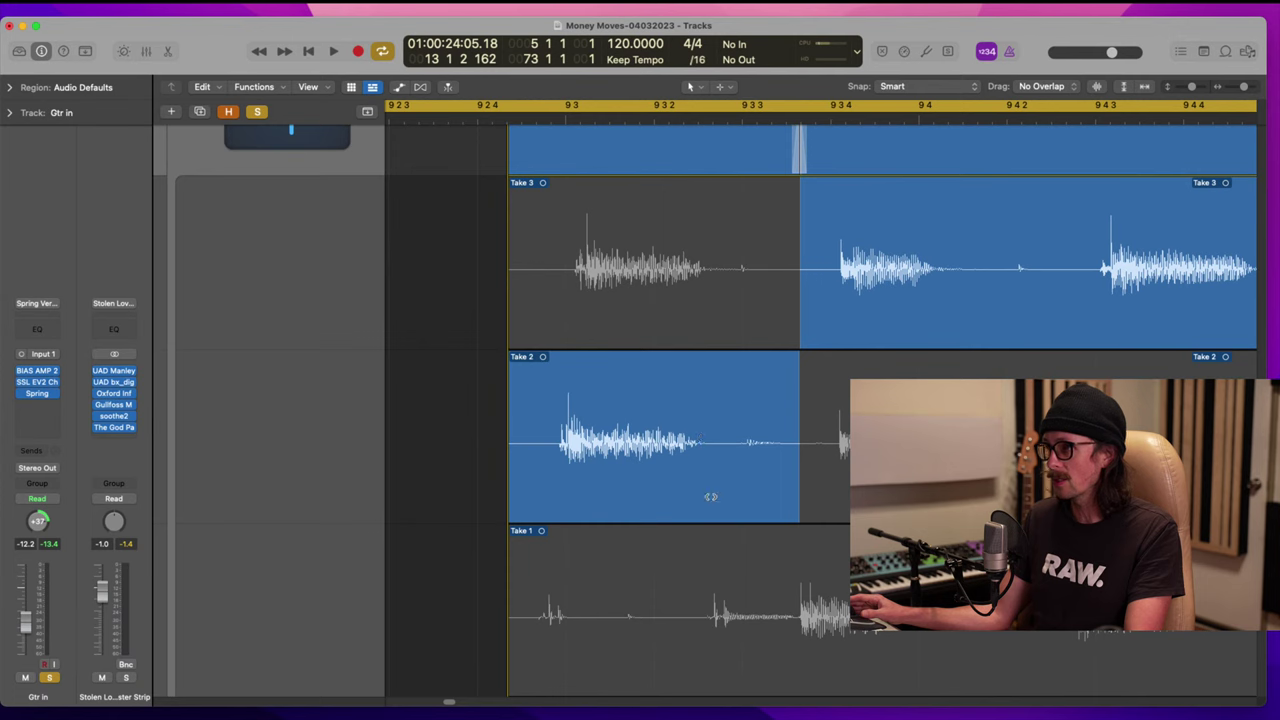
left_click(650, 345)
scroll(650, 350, "up", 3)
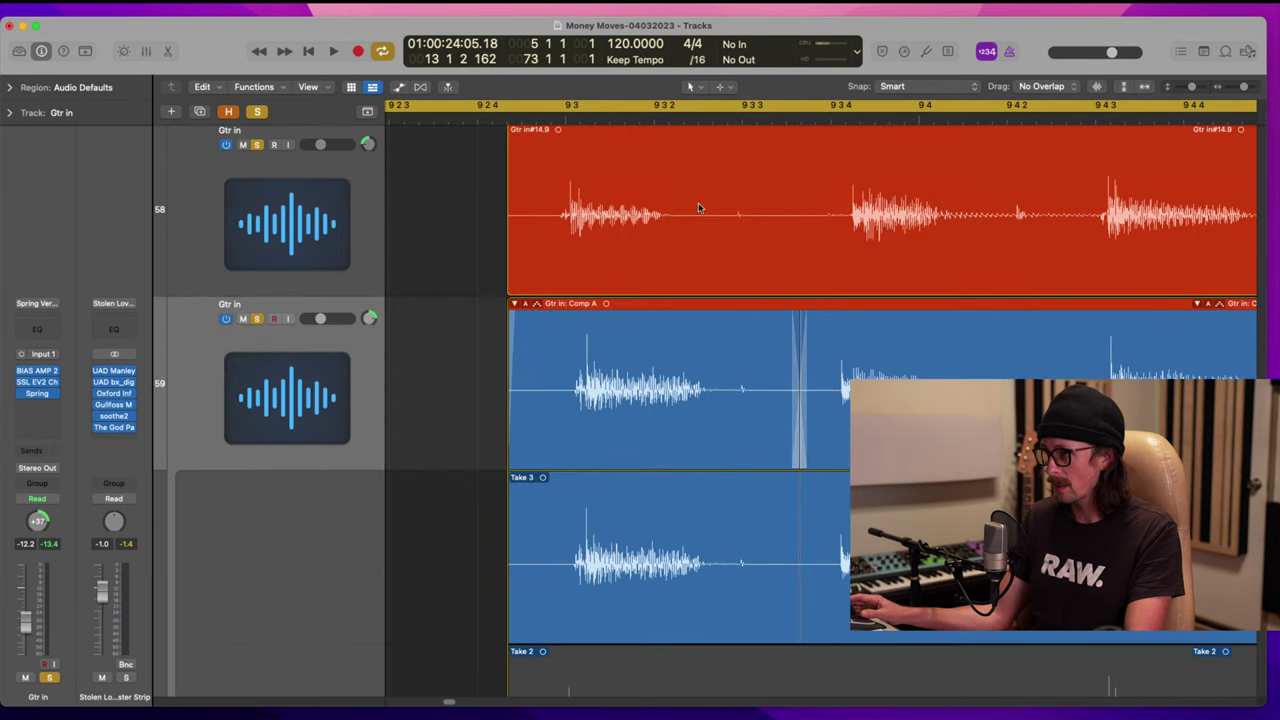
Step: Switch the first hit at 9 3 back to Take 2 and collapse the Comp A take folder on track 59
scroll(625, 474, "down", 5)
left_click(648, 438)
scroll(686, 497, "down", 3)
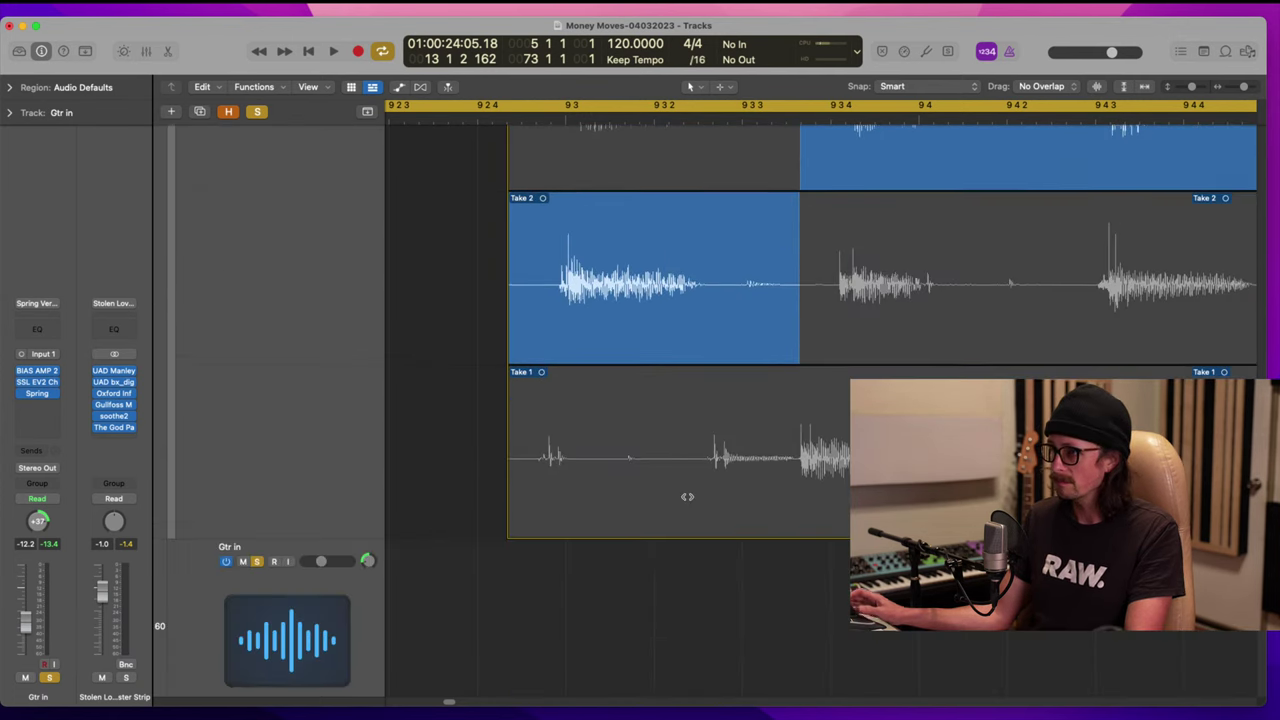
scroll(687, 497, "up", 1)
scroll(687, 497, "up", 4)
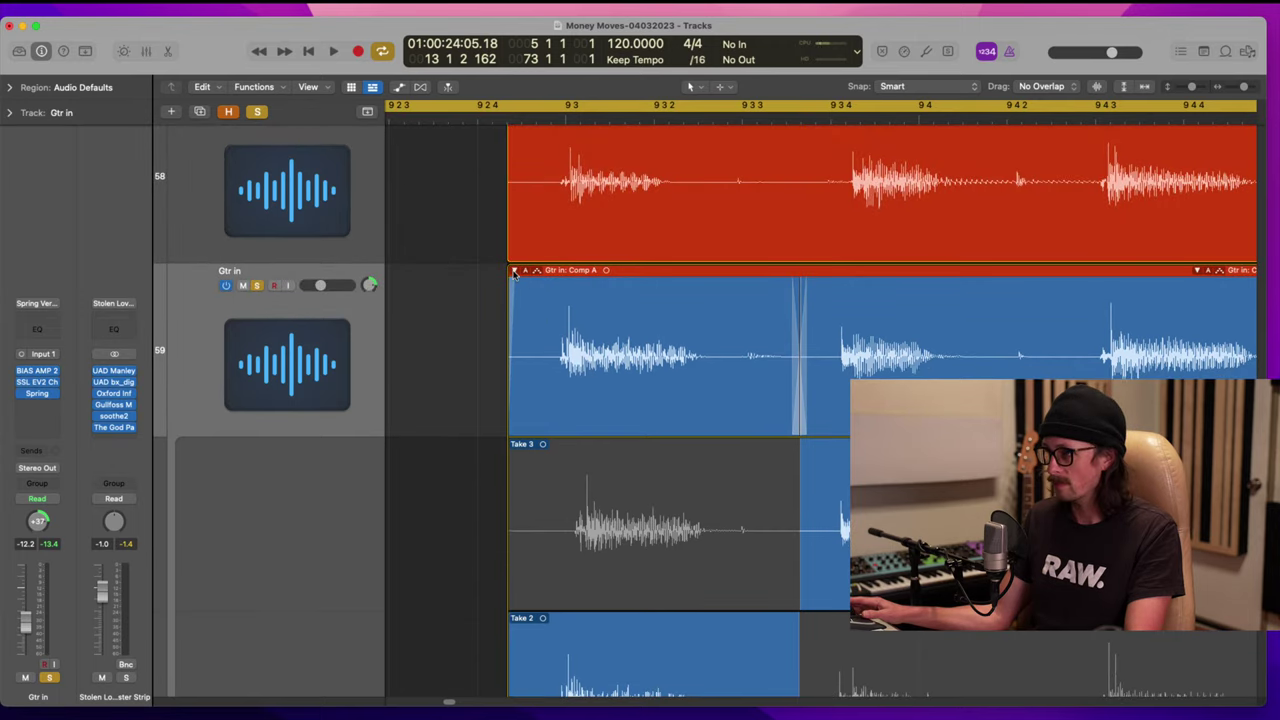
double_click(674, 399)
scroll(673, 399, "up", 1)
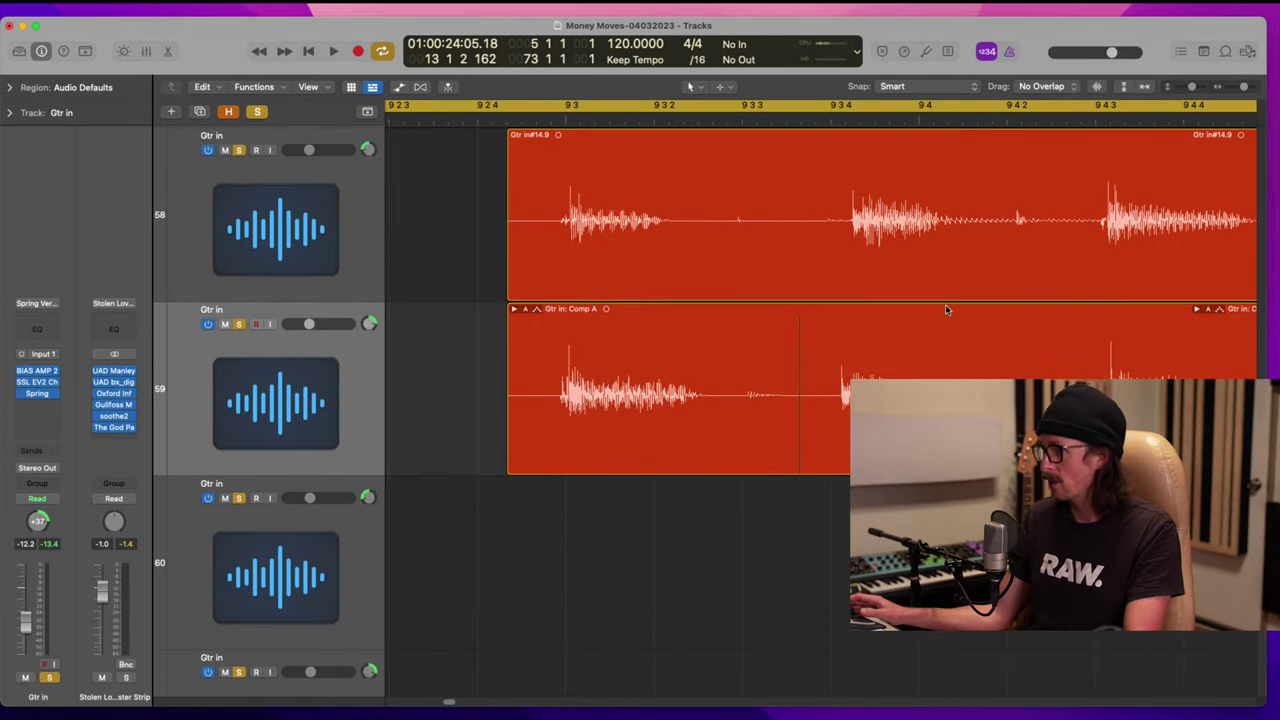
Step: Magnify the waveform display and delete the gap on tracks 58 and 59 from 10 2 to just before 10 3
scroll(945, 304, "right", 4)
scroll(1032, 352, "right", 8)
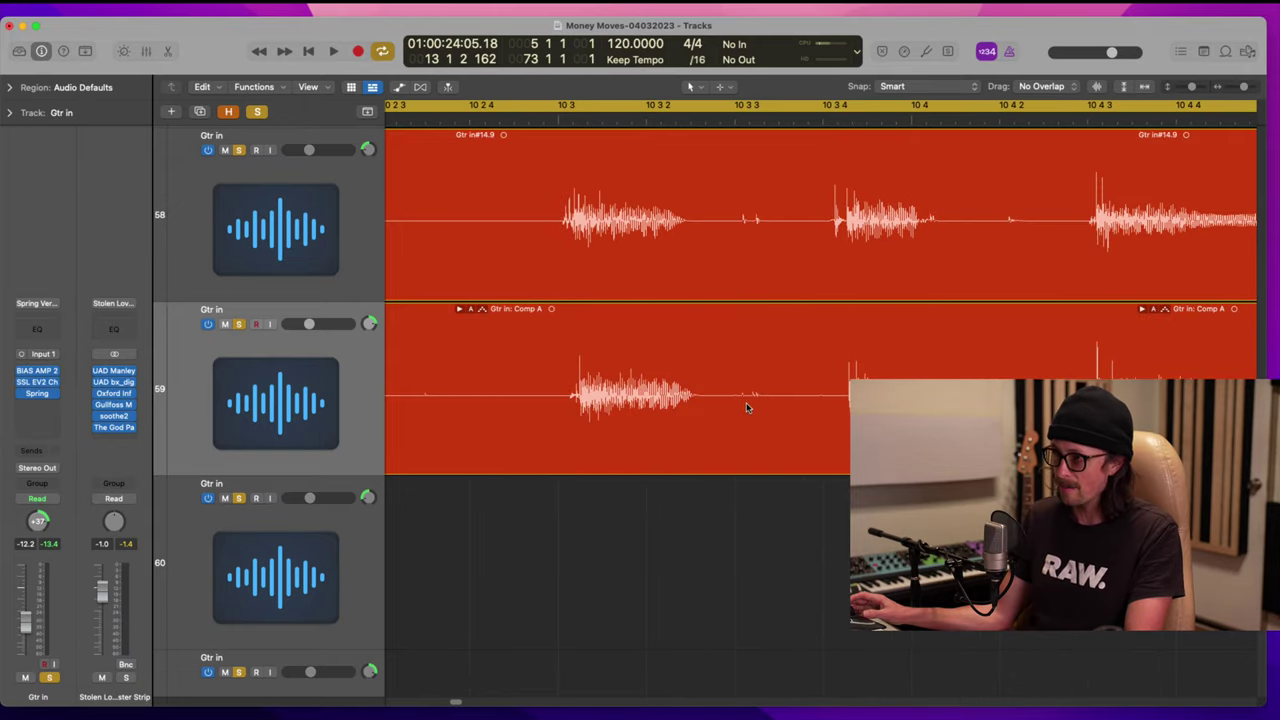
key("ctrl+alt+super+Up")
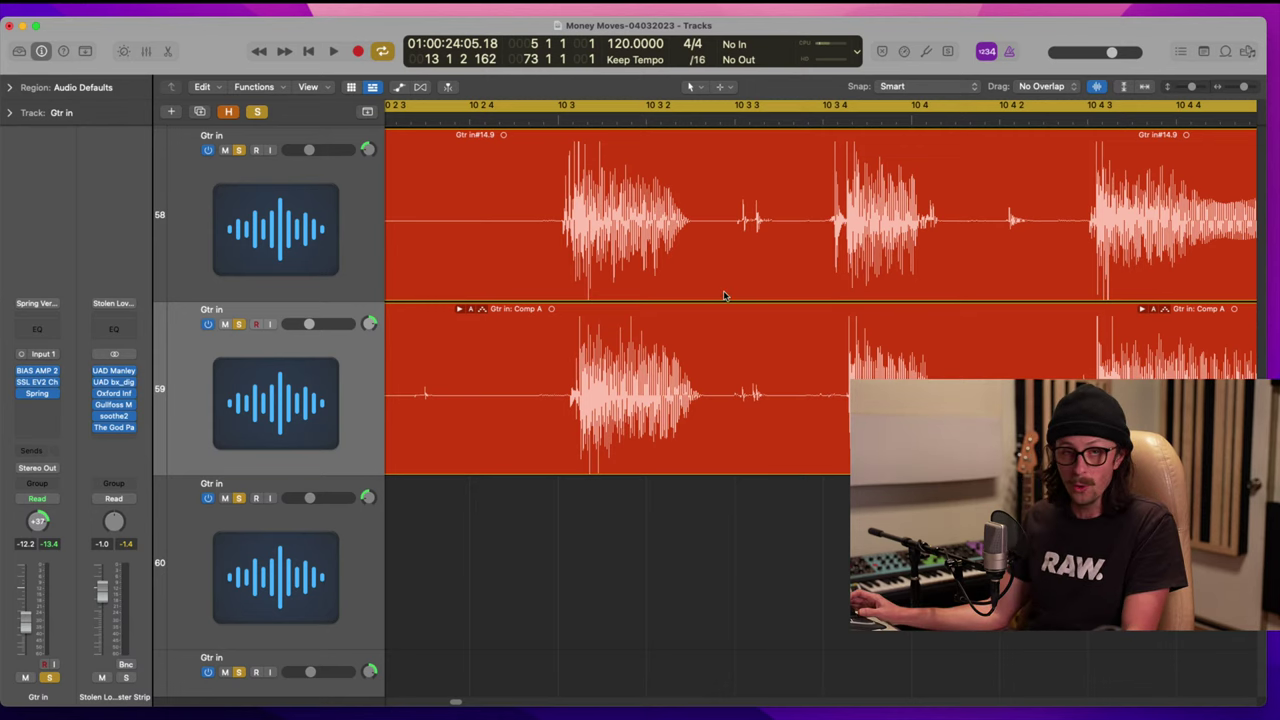
scroll(725, 296, "left", 5)
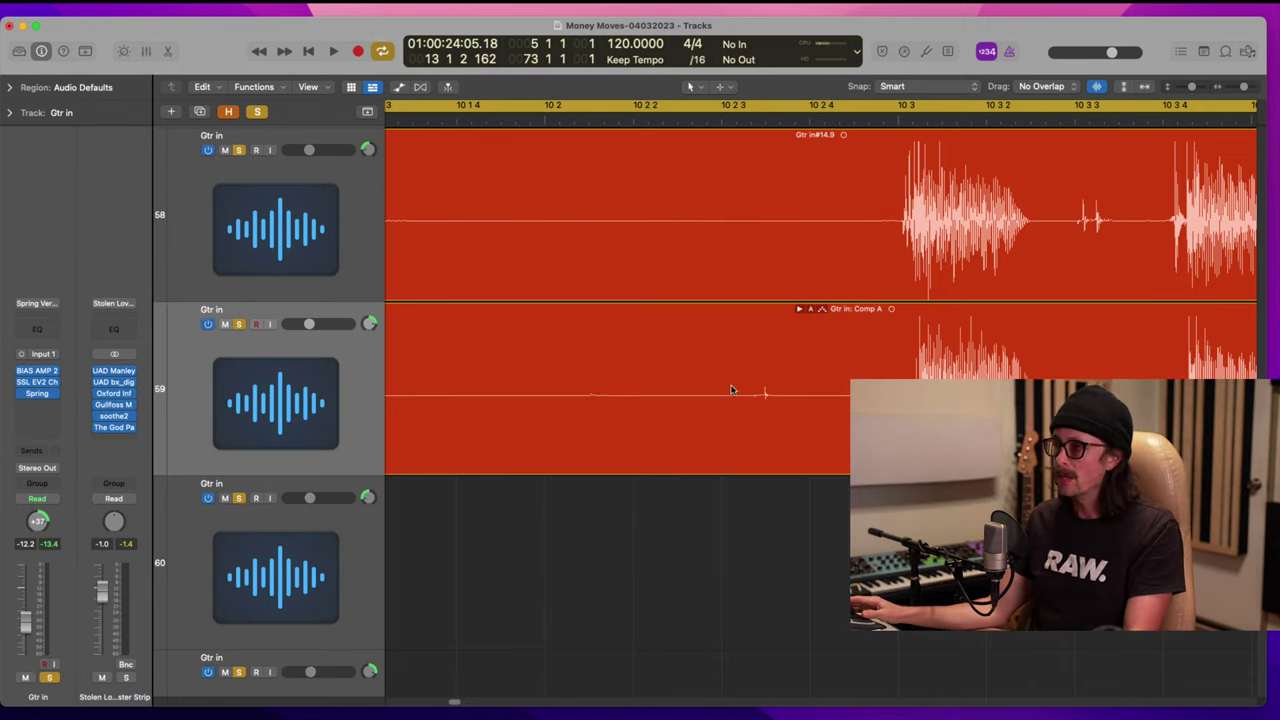
left_click_drag(548, 354, 858, 283)
key("Delete")
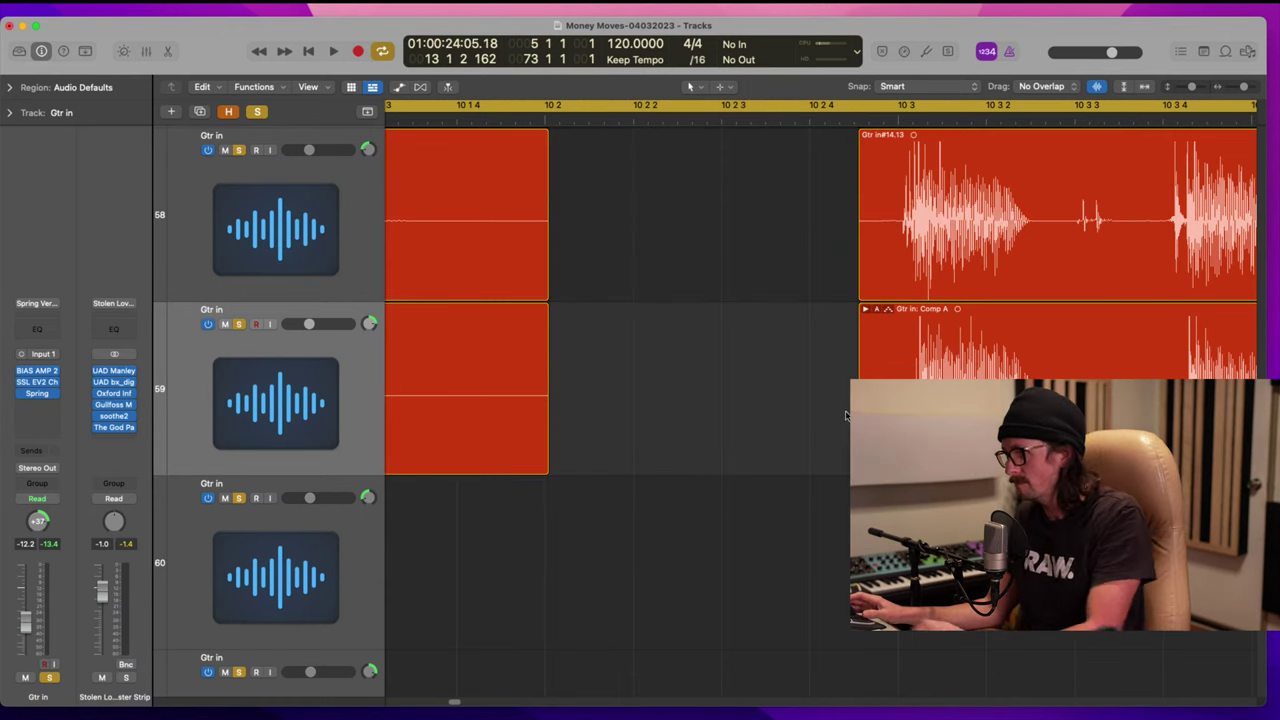
Step: Examine the small noises between the hits around 9 3 3 on tracks 58 and 59, and play the passage from just before 9 3
left_click(808, 366, "ctrl+alt")
left_click_drag(565, 230, 800, 562)
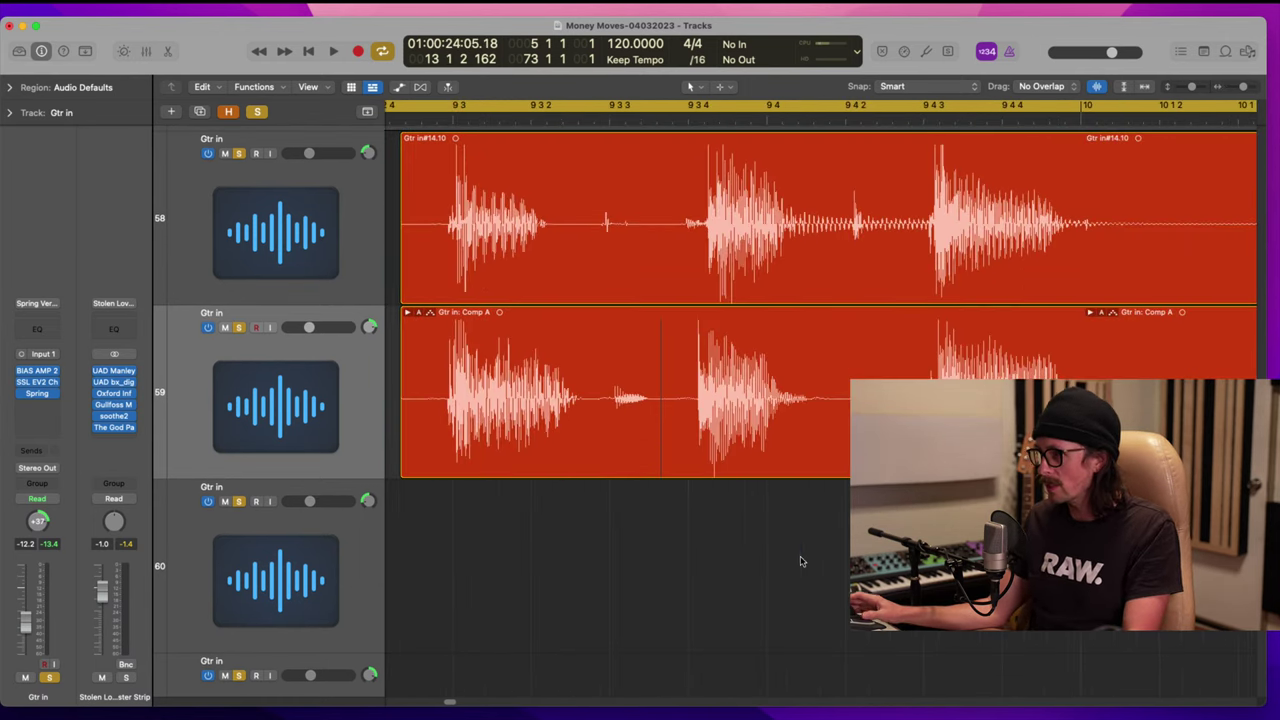
left_click_drag(558, 224, 731, 465)
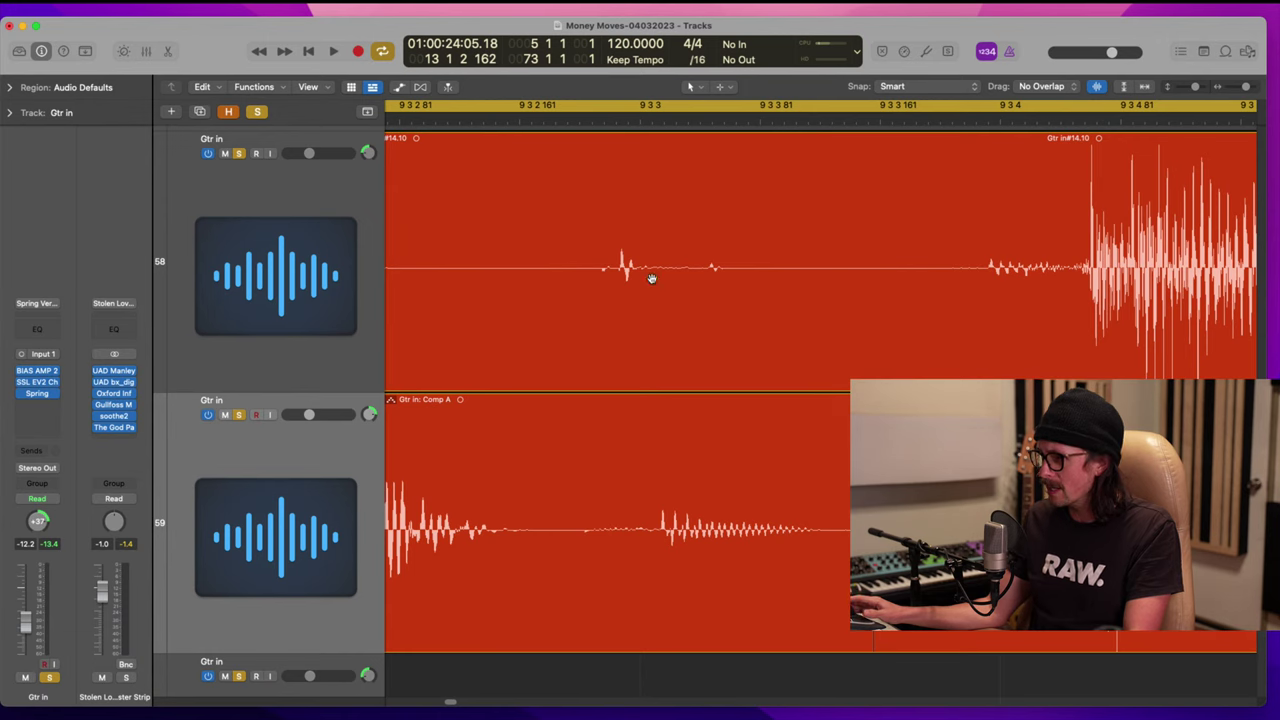
left_click(713, 362, "ctrl+alt")
left_click_drag(534, 161, 774, 486)
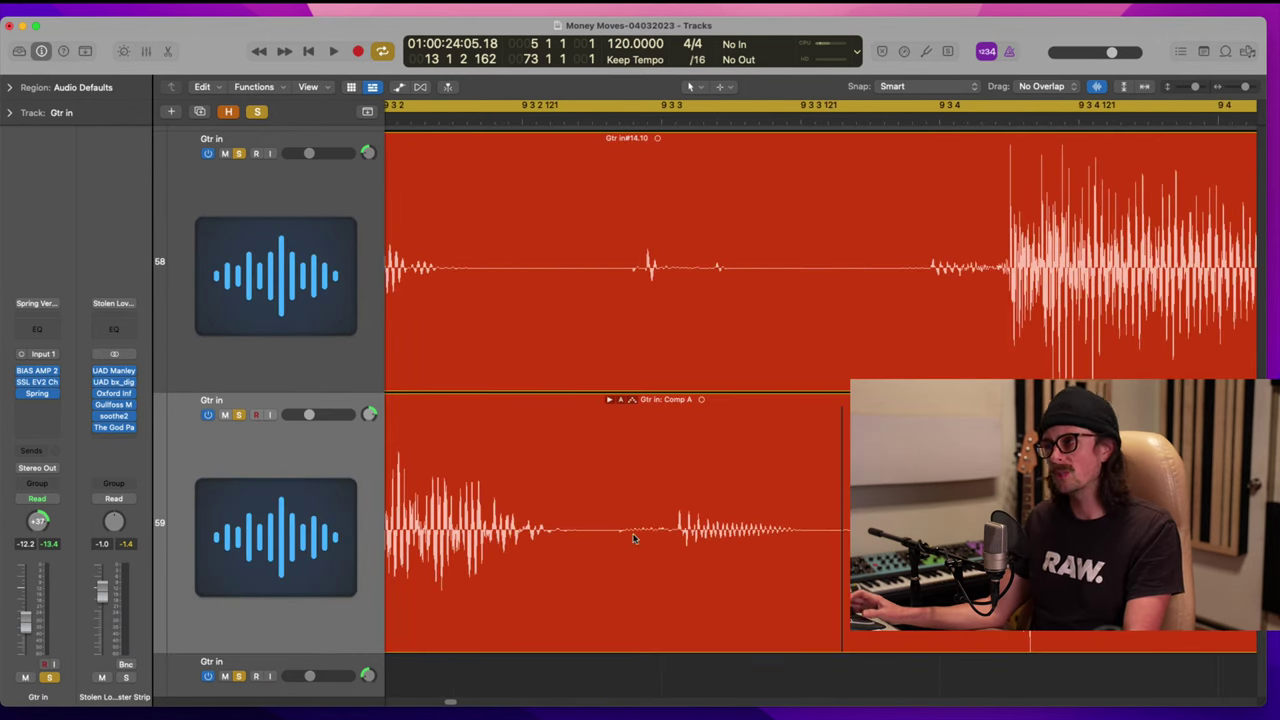
left_click(596, 337, "ctrl+alt")
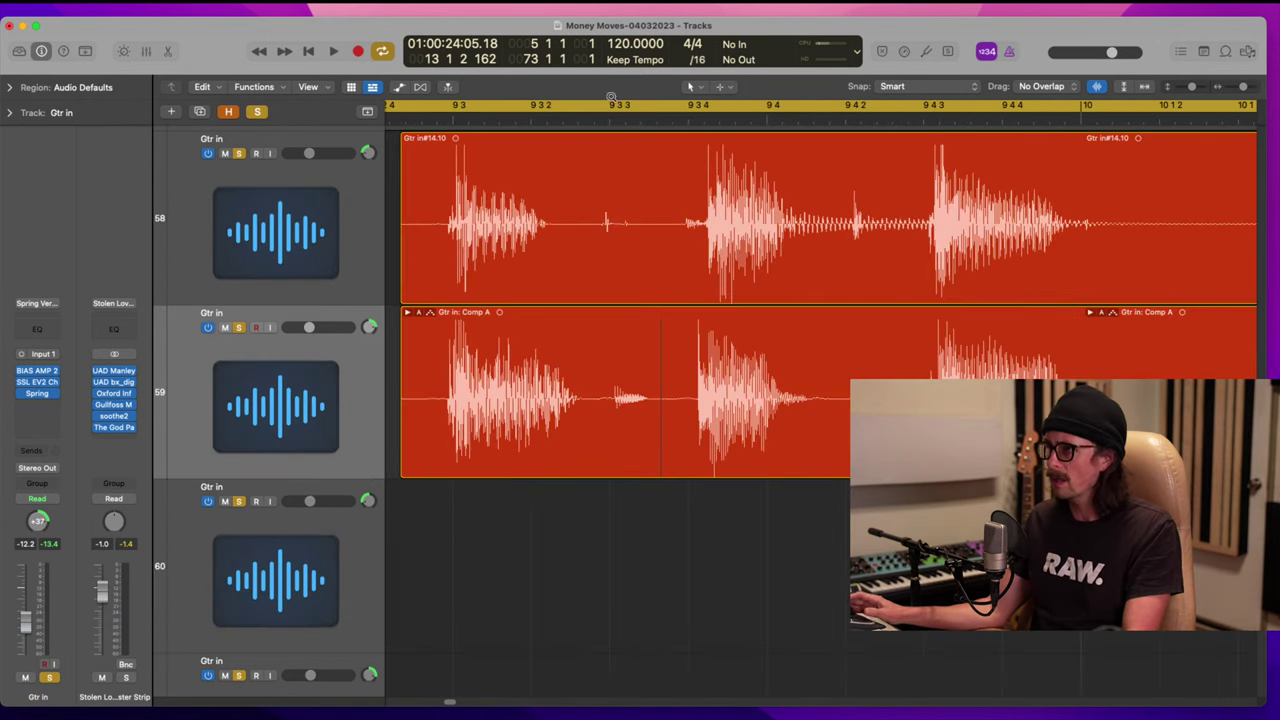
left_click(418, 121)
key("space")
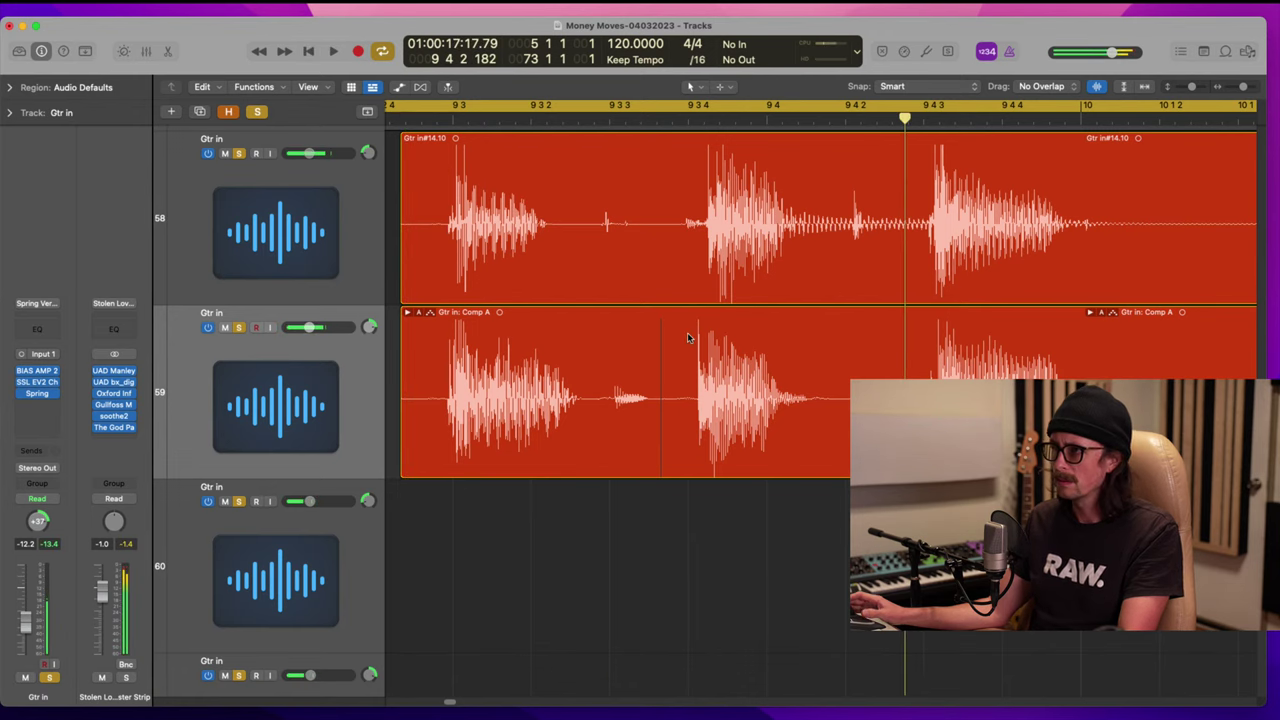
Step: Delete the noise tail on tracks 58 and 59 from just before 10 1 2 to 10 2
left_click_drag(560, 195, 714, 534)
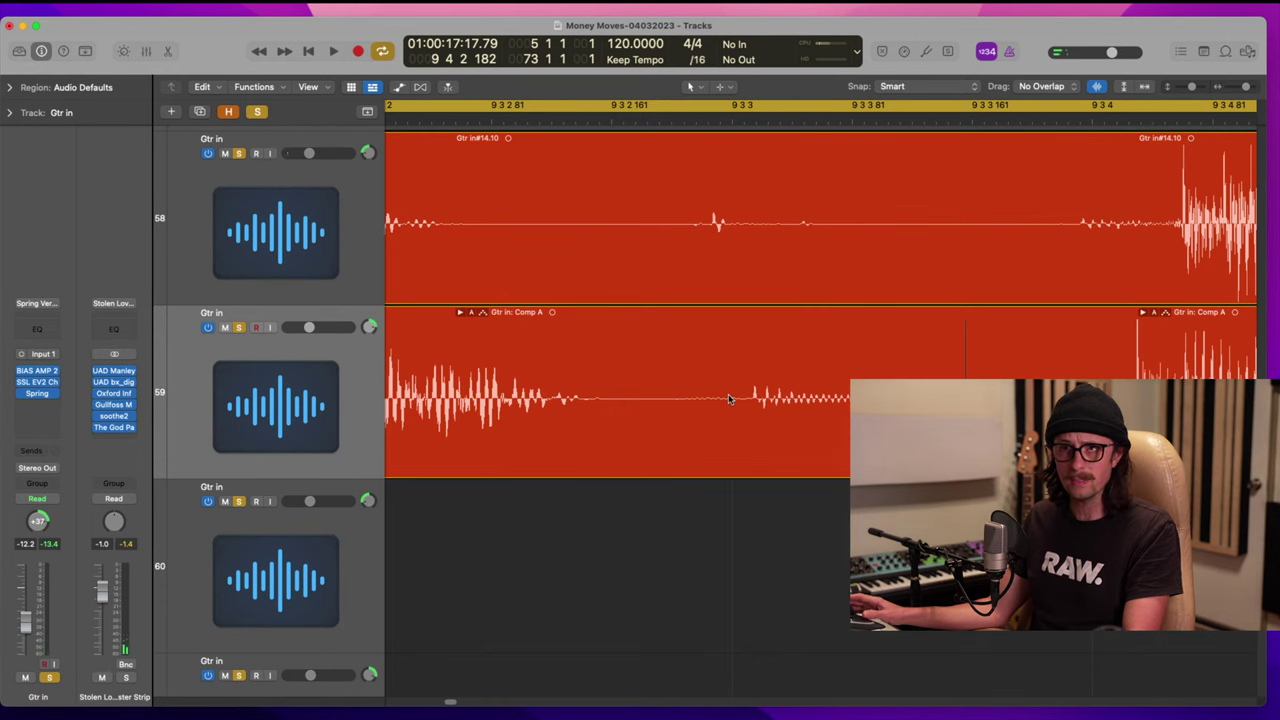
left_click(759, 396, "ctrl+alt")
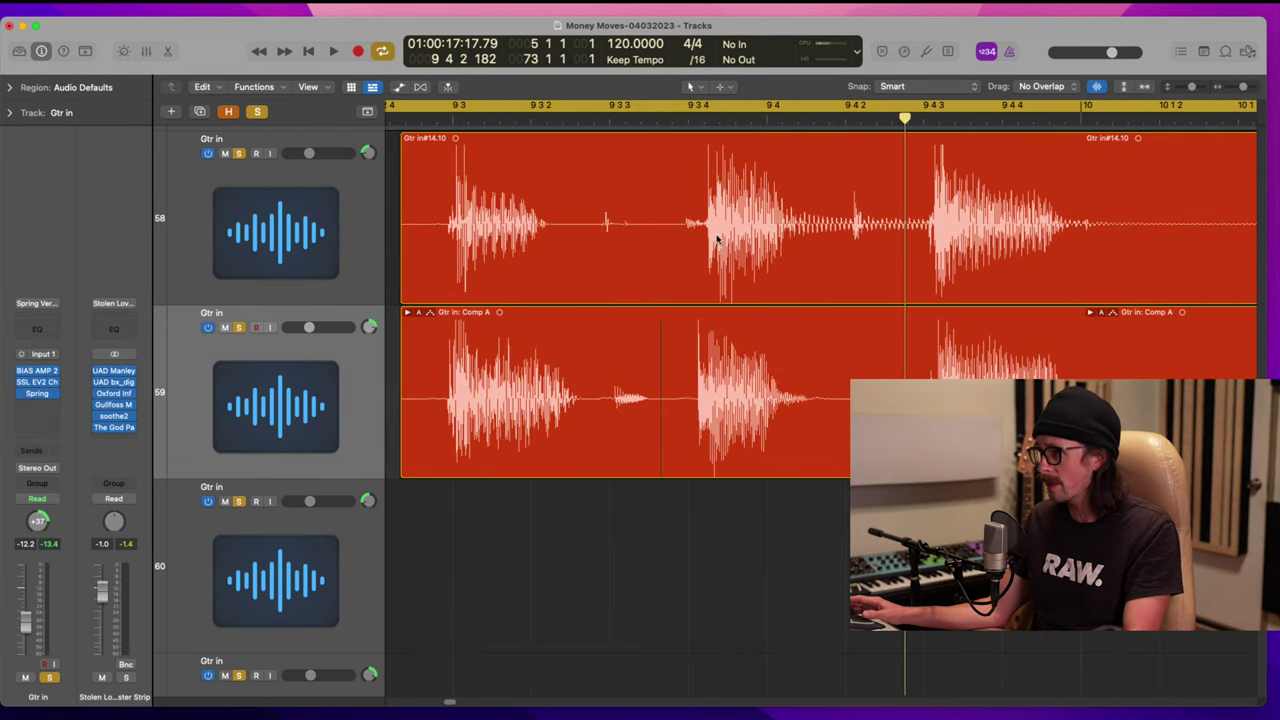
scroll(798, 290, "right", 4)
scroll(810, 315, "right", 3)
left_click_drag(1012, 206, 727, 390)
left_click(707, 204)
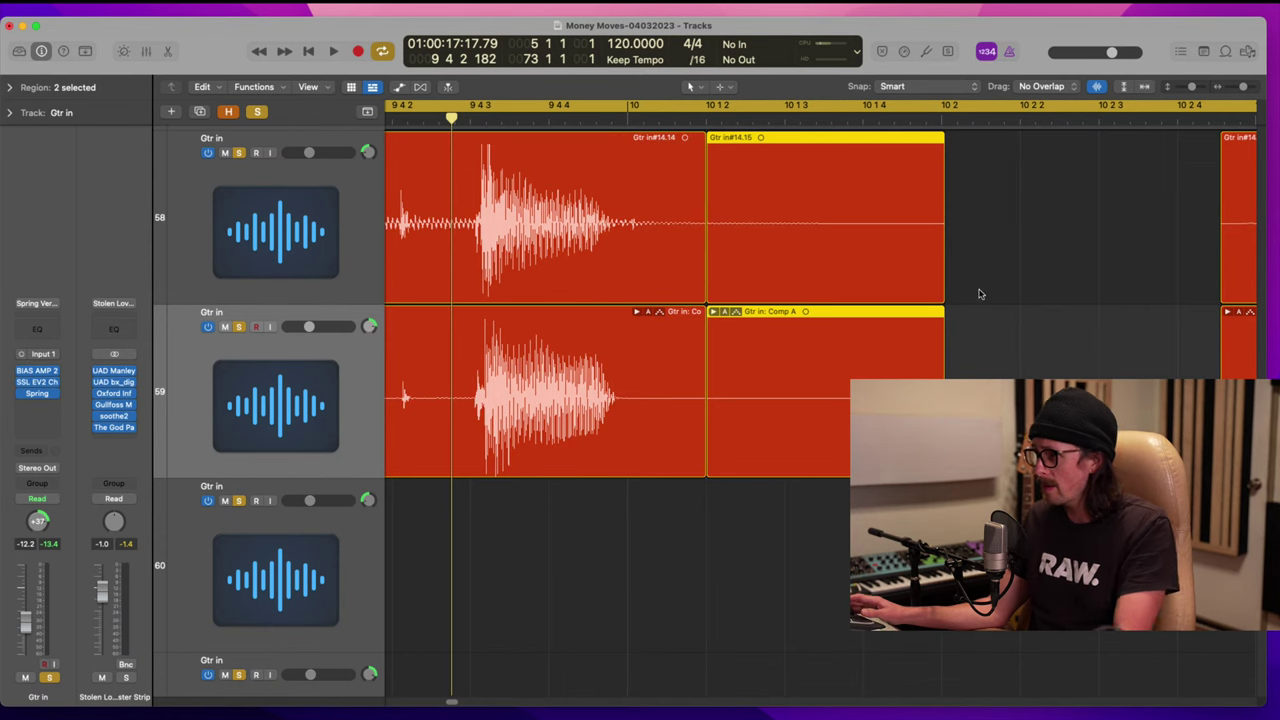
key("Delete")
Step: Cut out the gap between hits on tracks 58 and 59 from just after 10 4 1 121 to just before 10 4 2
key("z")
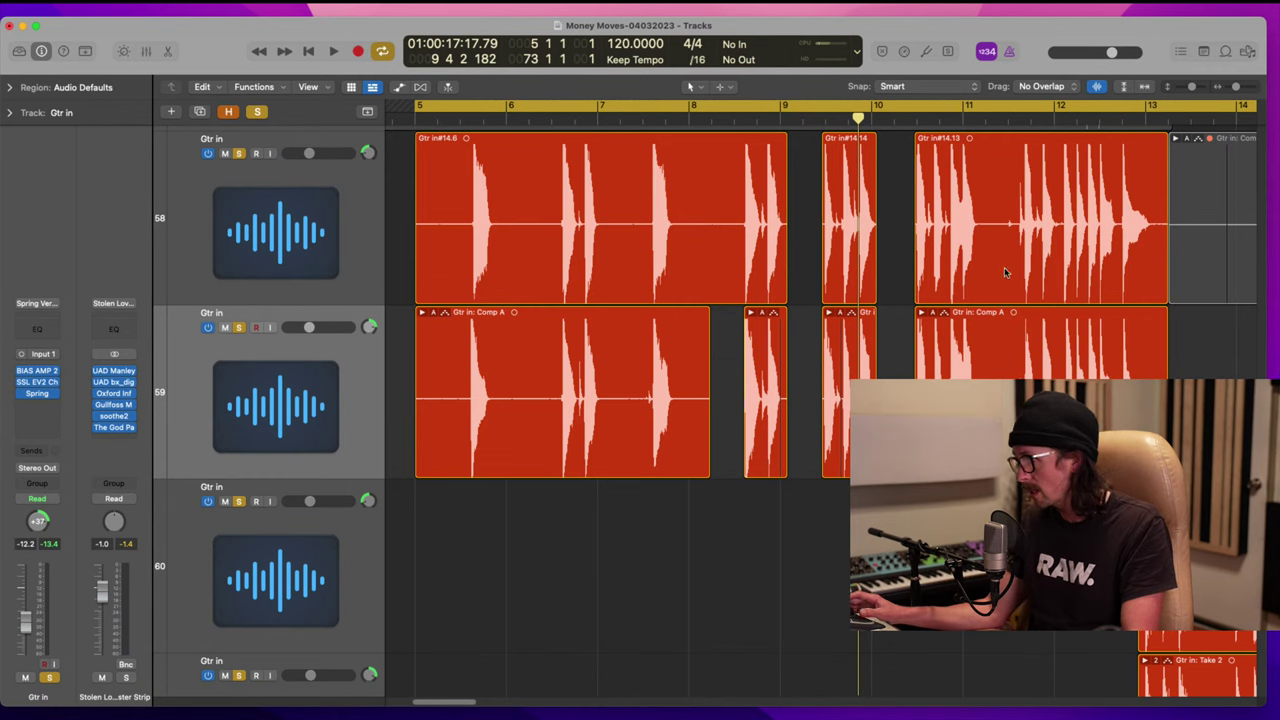
left_click_drag(895, 185, 1127, 370)
left_click_drag(485, 187, 745, 300)
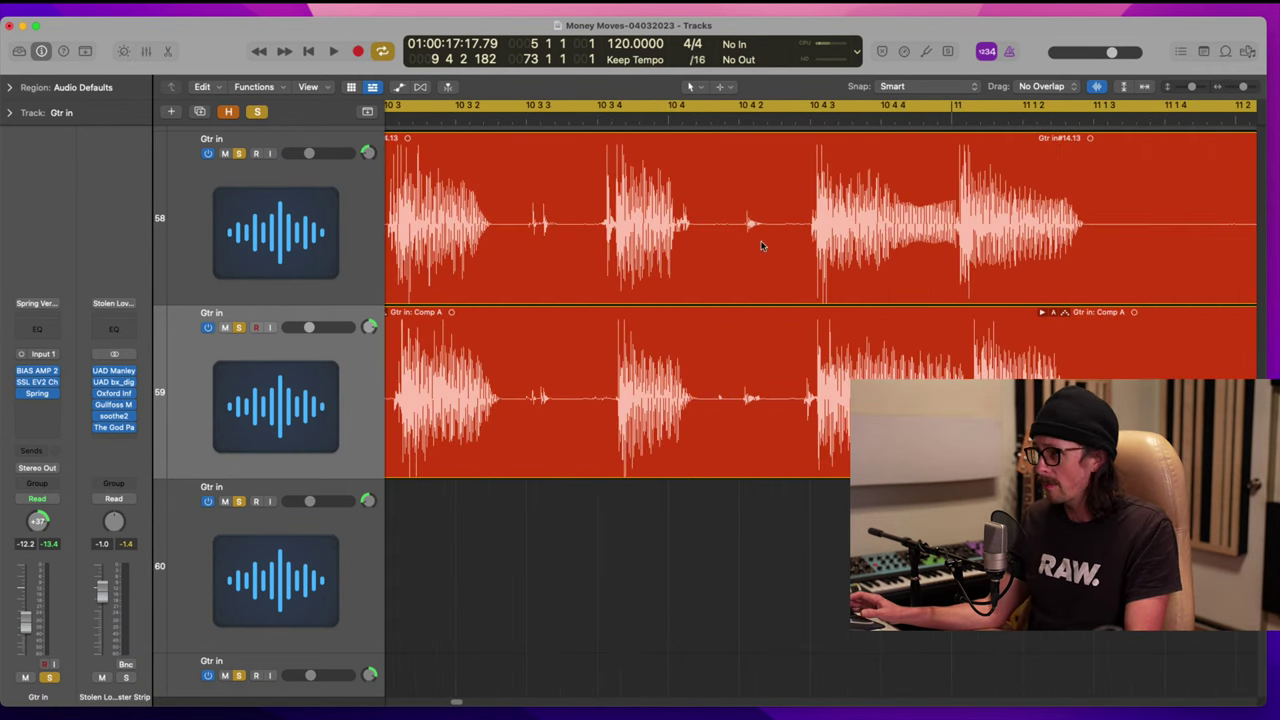
left_click_drag(636, 170, 684, 320)
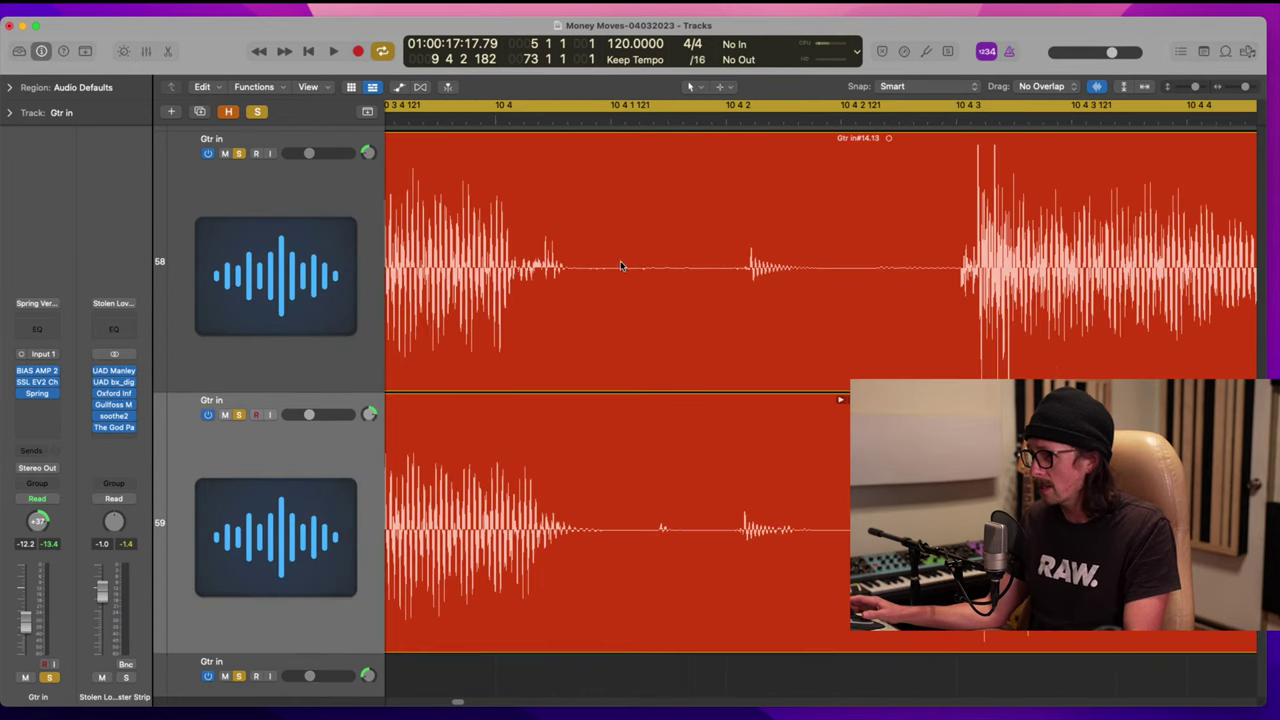
left_click_drag(620, 266, 704, 500)
key("Delete")
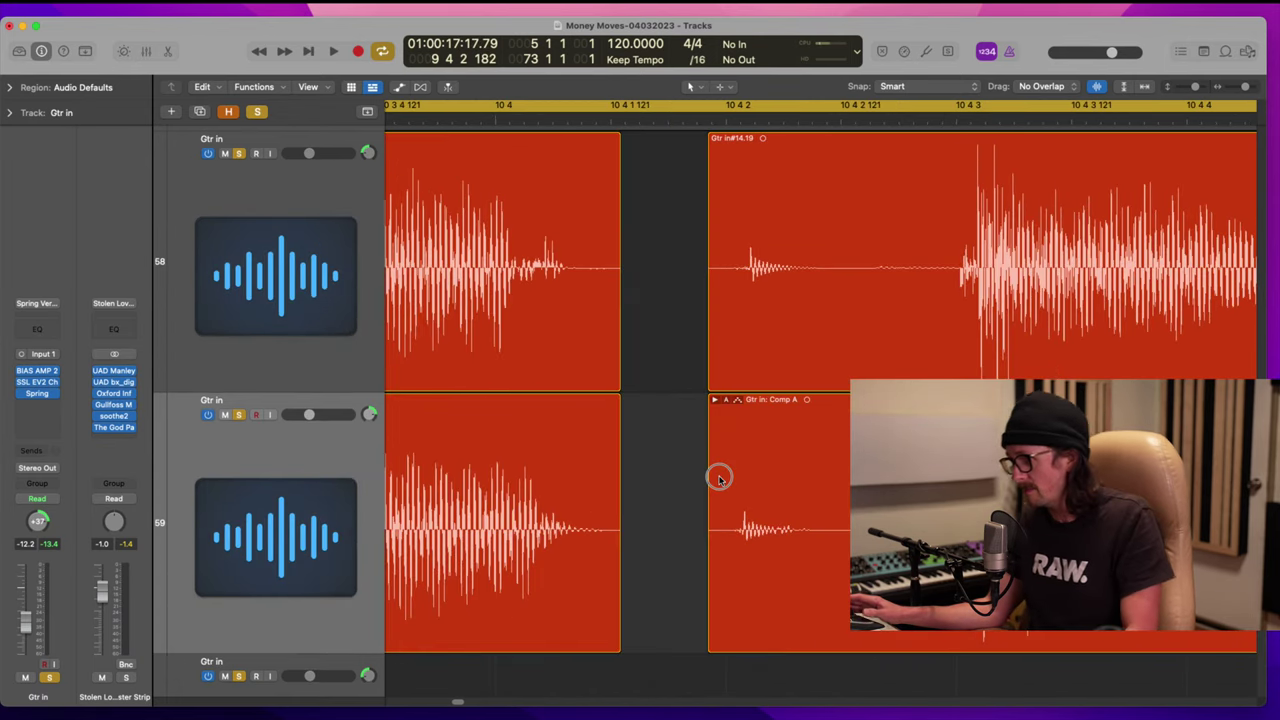
left_click(719, 478, "ctrl+alt")
Step: Delete the gap around bar 12 on tracks 58 and 59, from just before 12 to just before 12 1 3
scroll(806, 463, "right", 10)
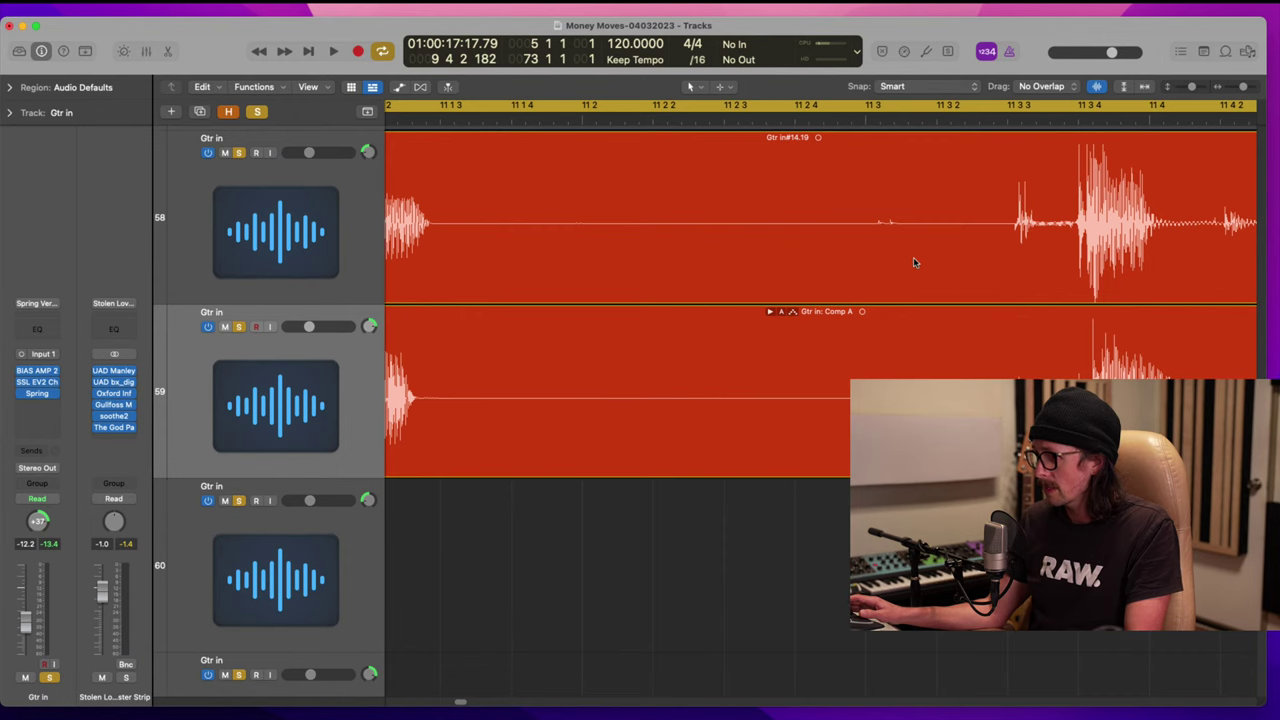
scroll(1010, 302, "right", 8)
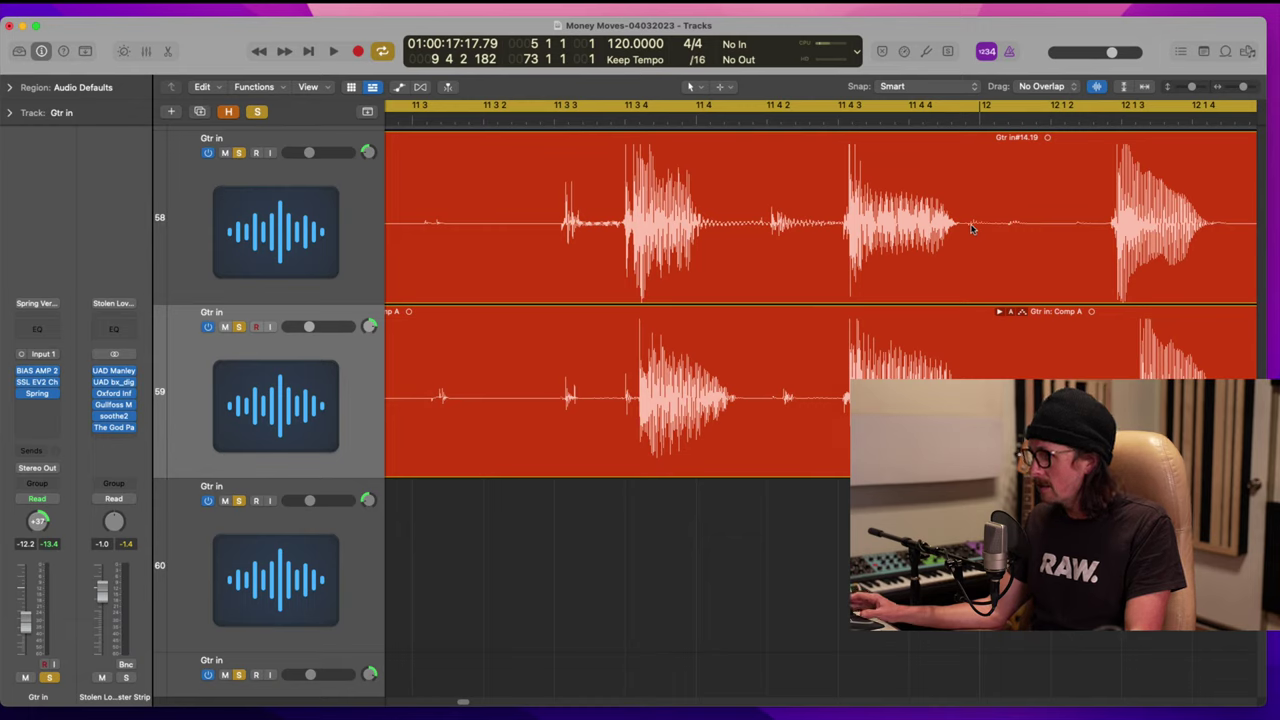
left_click_drag(966, 229, 1094, 235)
key("Delete")
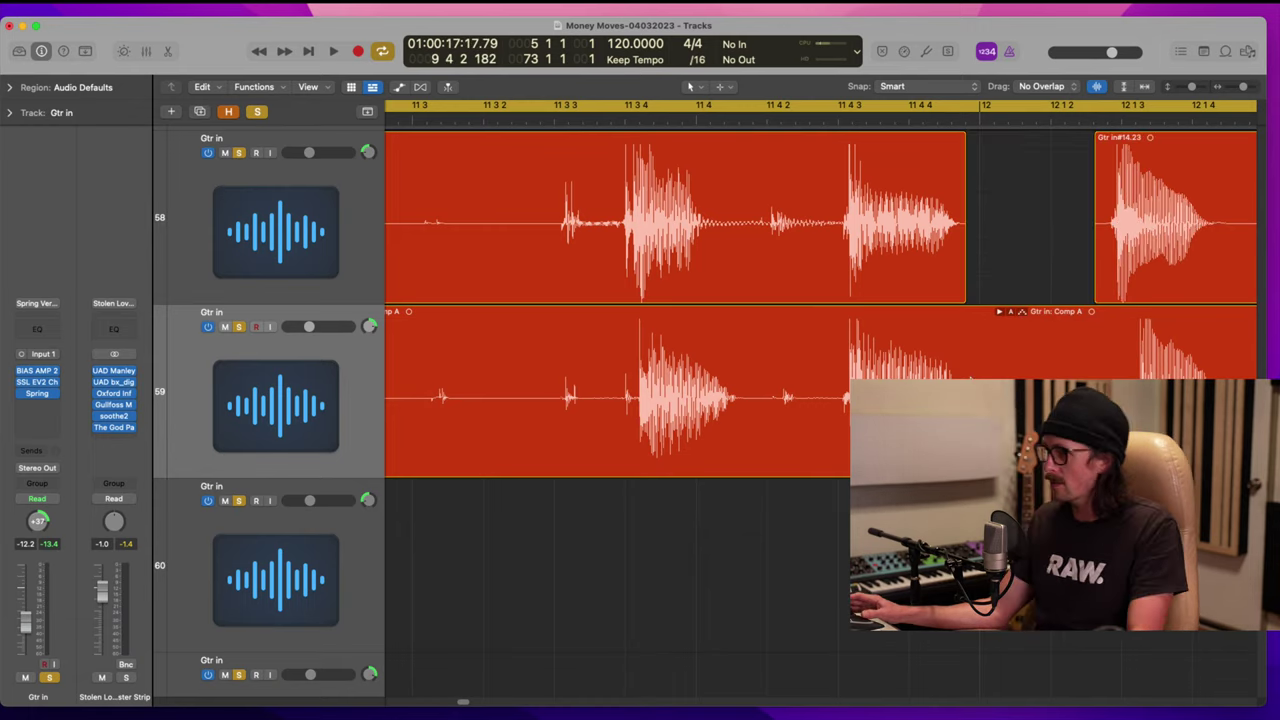
left_click_drag(970, 400, 1096, 400)
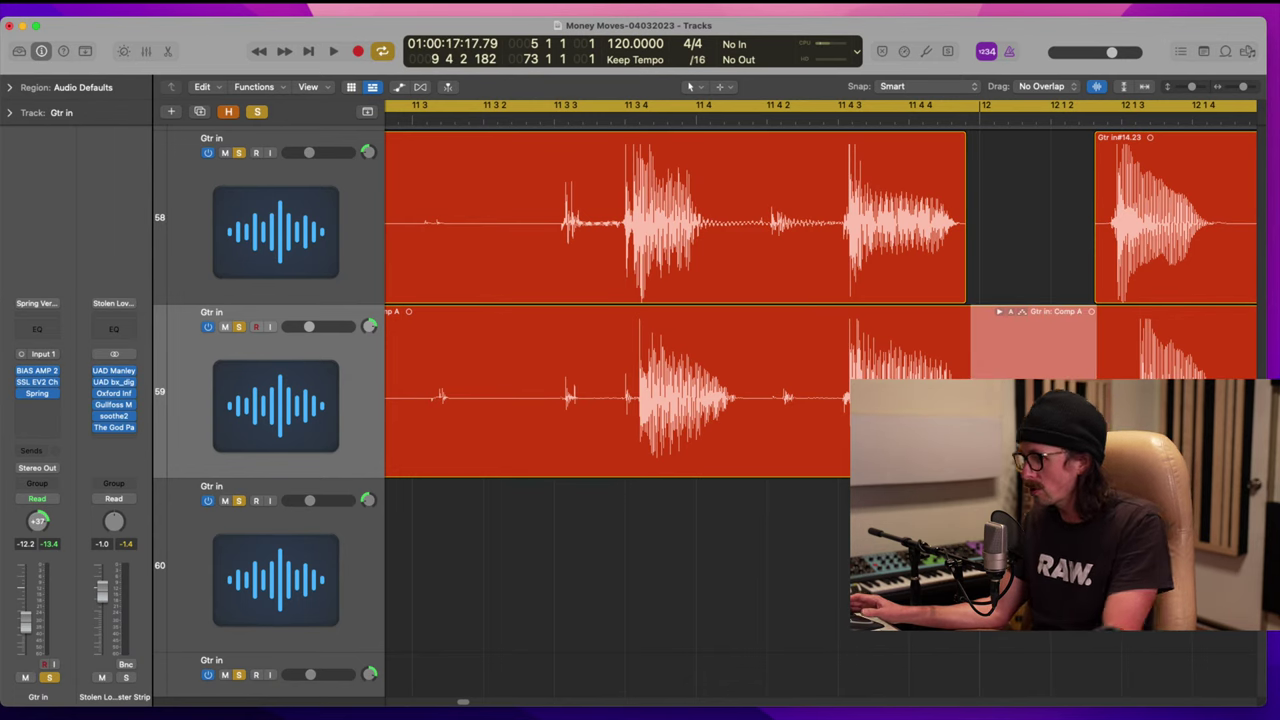
key("Delete")
scroll(697, 223, "left", 5)
scroll(697, 223, "right", 10)
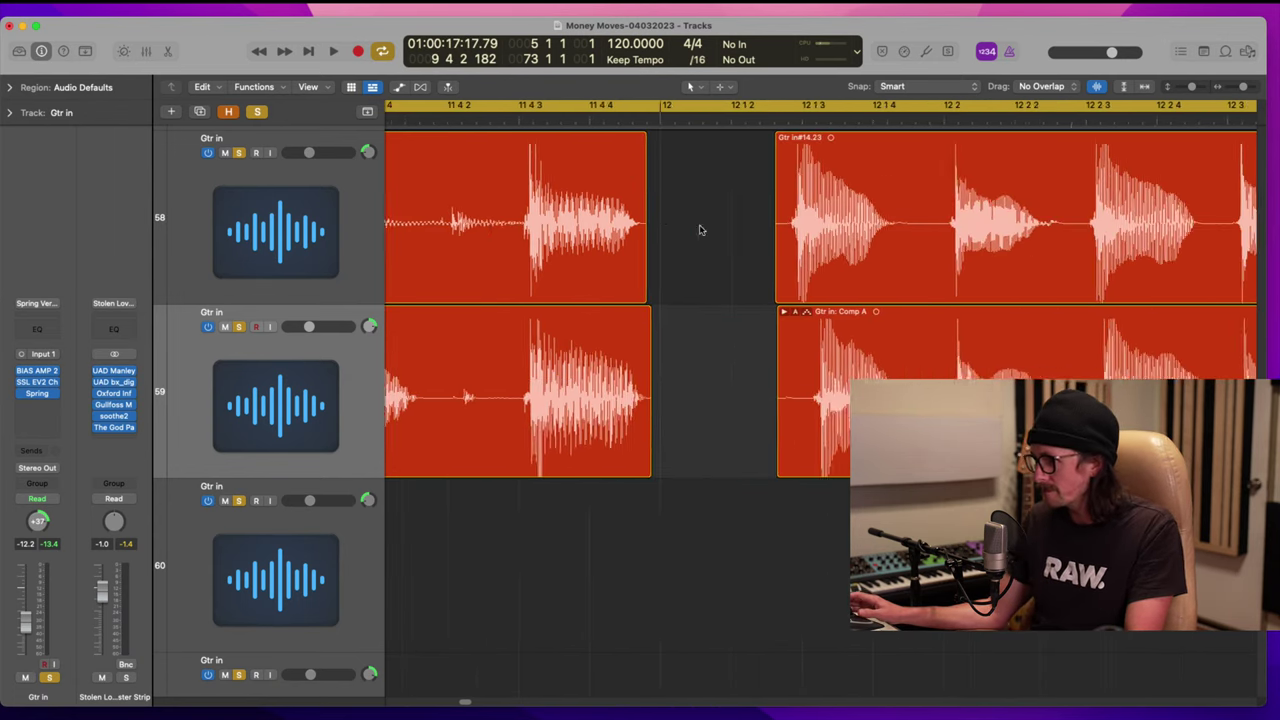
Step: Examine the hits from 12 1 3 to bar 13 on tracks 58 and 59, and expand track 59's Comp A take folder there
scroll(741, 305, "right", 10)
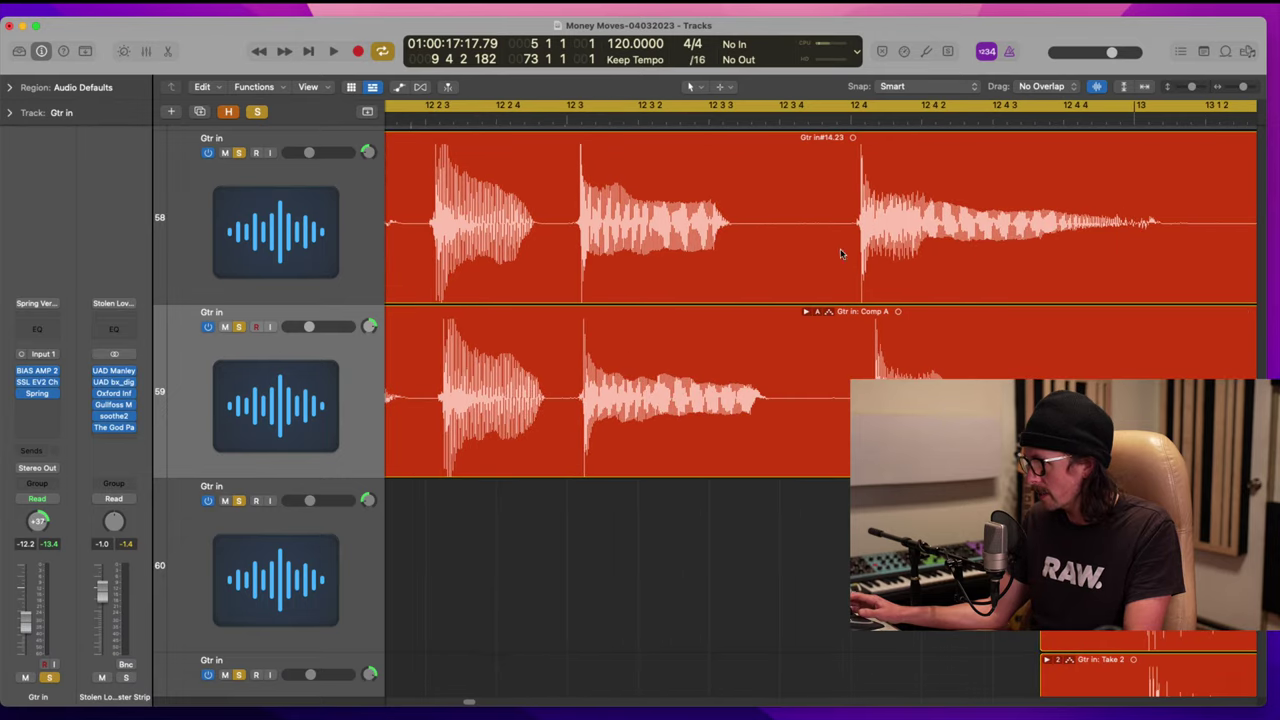
scroll(769, 295, "left", 8)
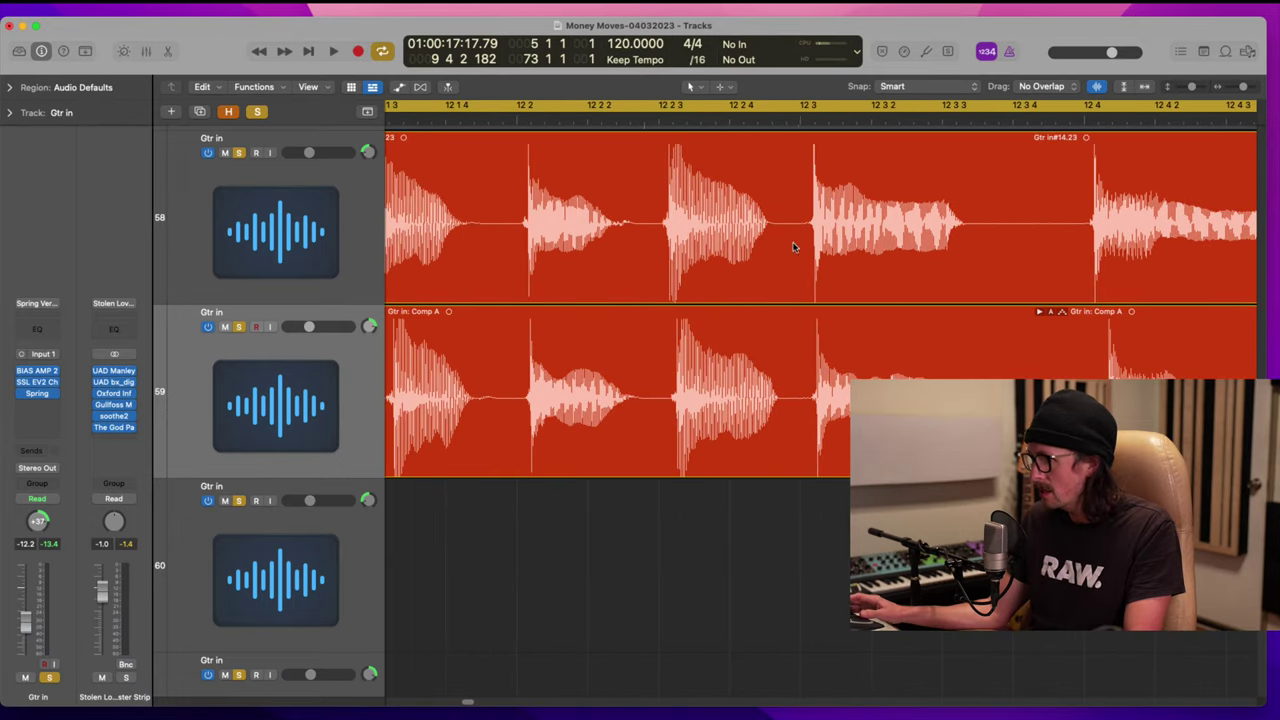
scroll(843, 331, "down", 2)
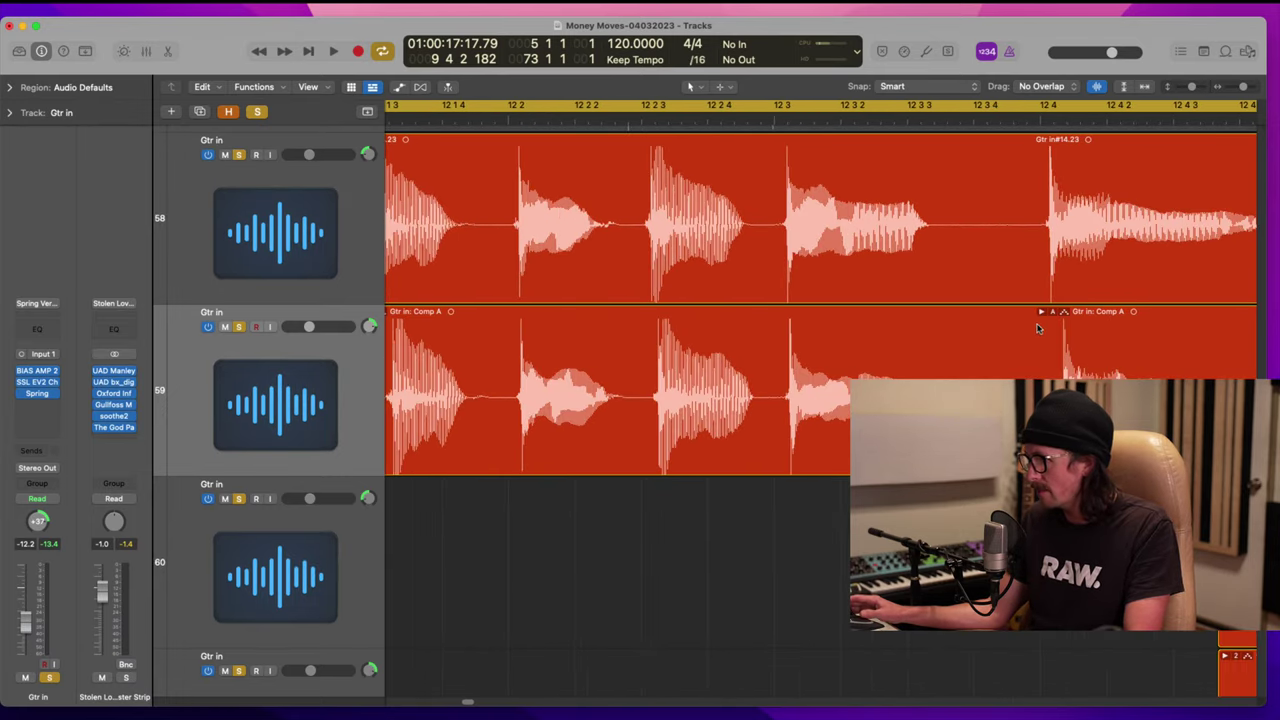
left_click(1042, 314)
scroll(1042, 314, "down", 15)
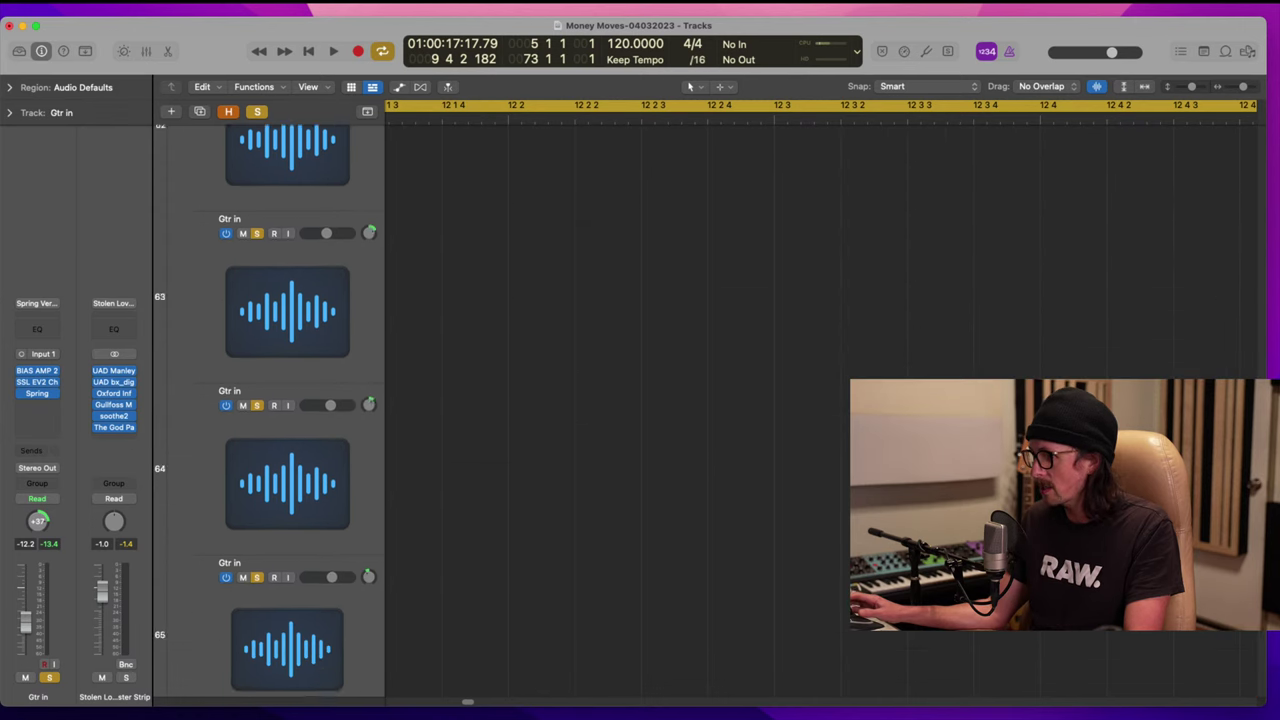
Step: Look over the guitar regions on tracks 58 to 63 across the song, and collapse the take folder on track 59
key("z")
scroll(870, 480, "up", 10)
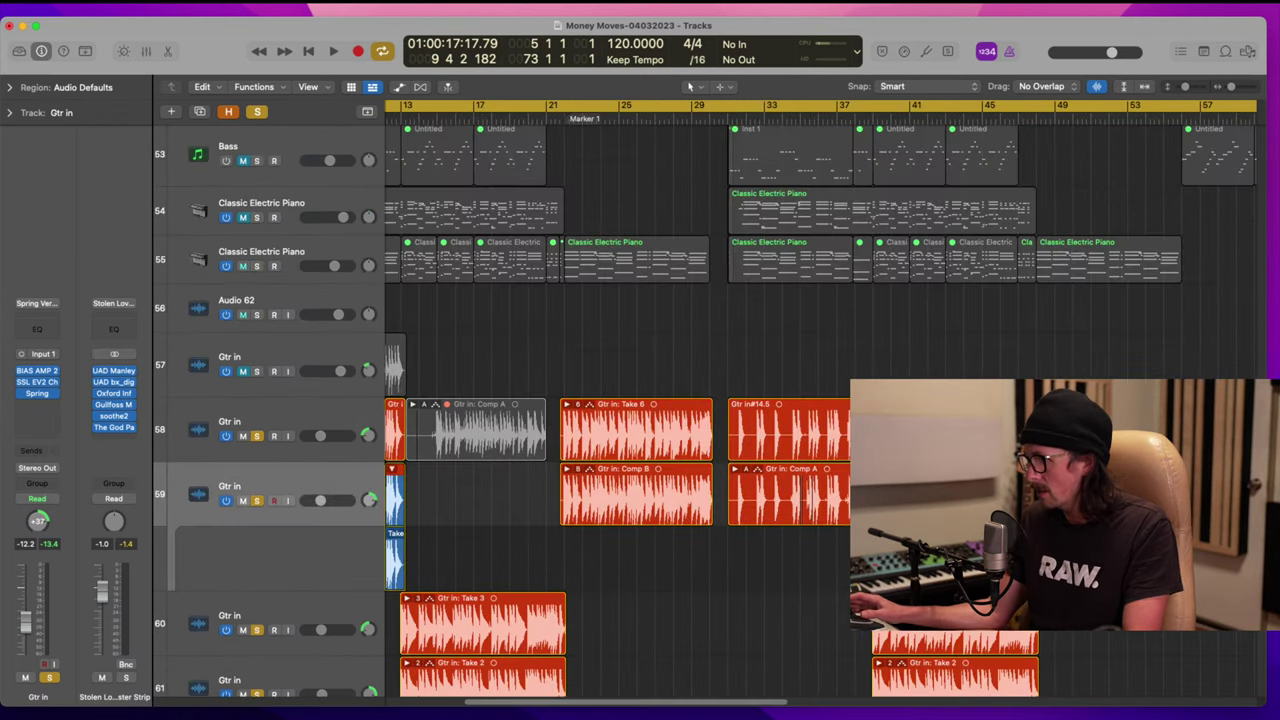
left_click_drag(862, 580, 1077, 713)
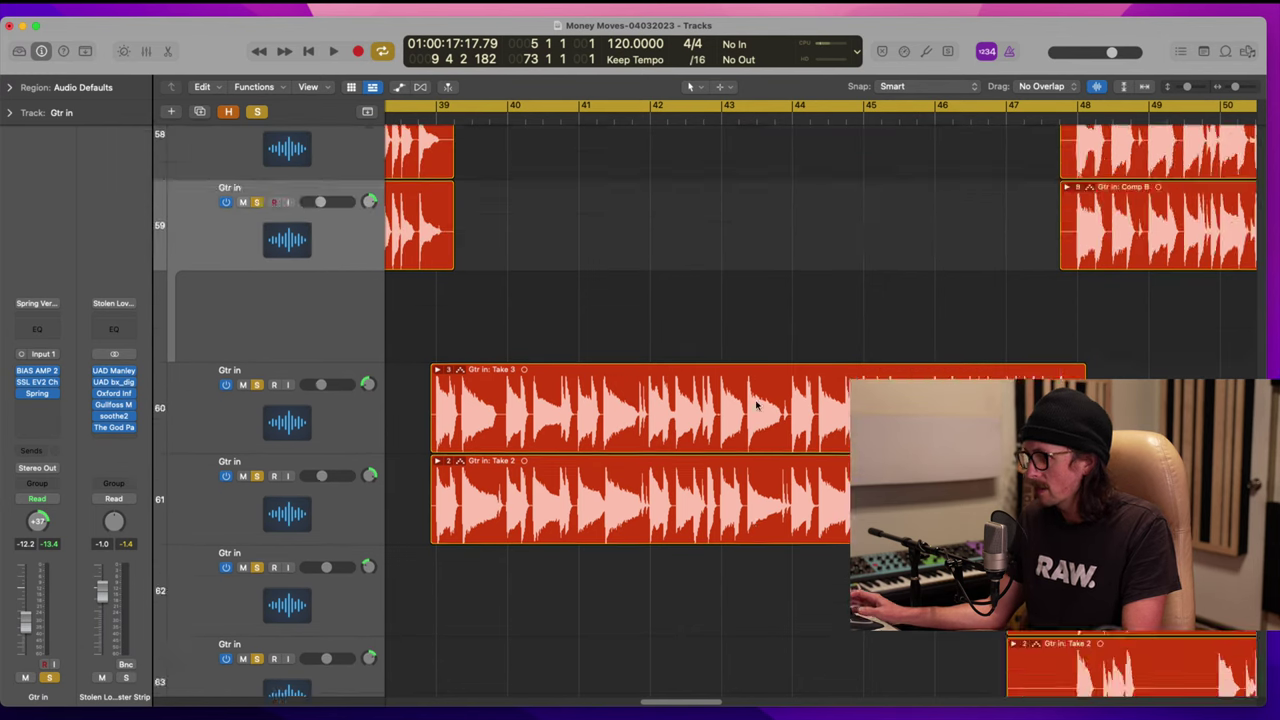
scroll(757, 406, "up", 8)
left_click(757, 403, "ctrl+alt")
scroll(755, 404, "down", 6)
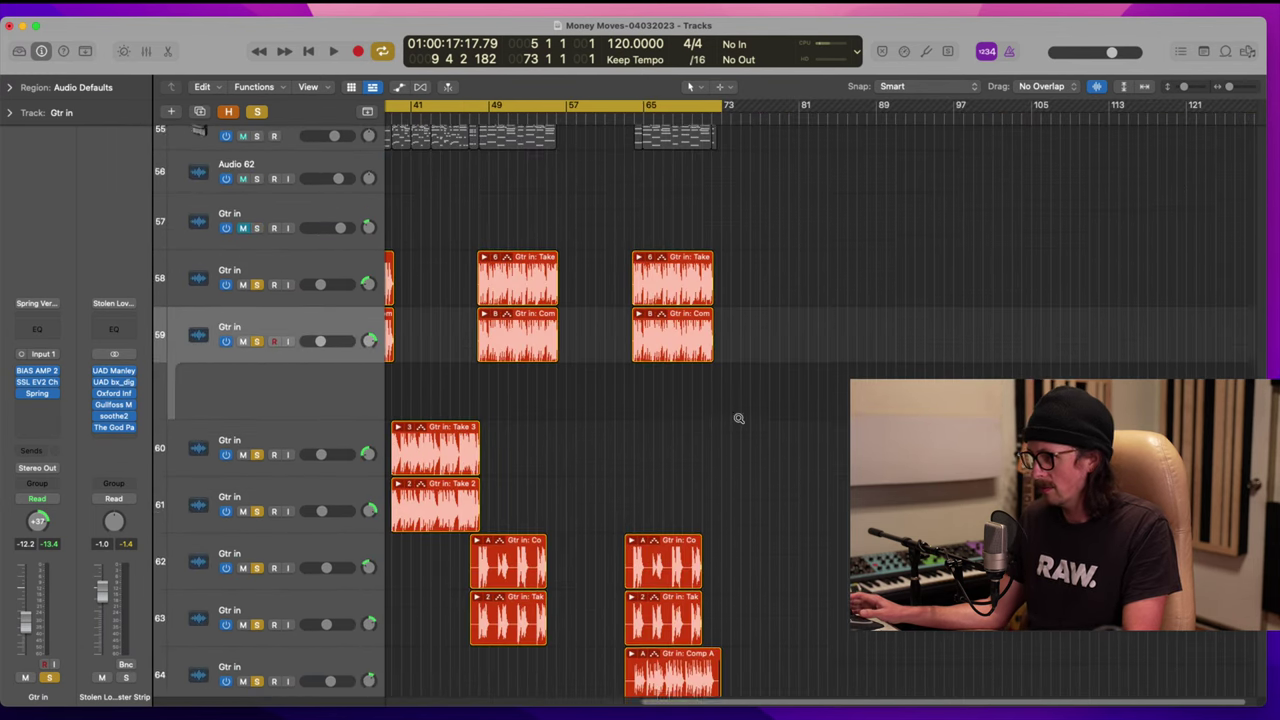
scroll(738, 417, "left", 2)
scroll(570, 391, "left", 3)
scroll(560, 380, "down", 4)
scroll(520, 300, "left", 3)
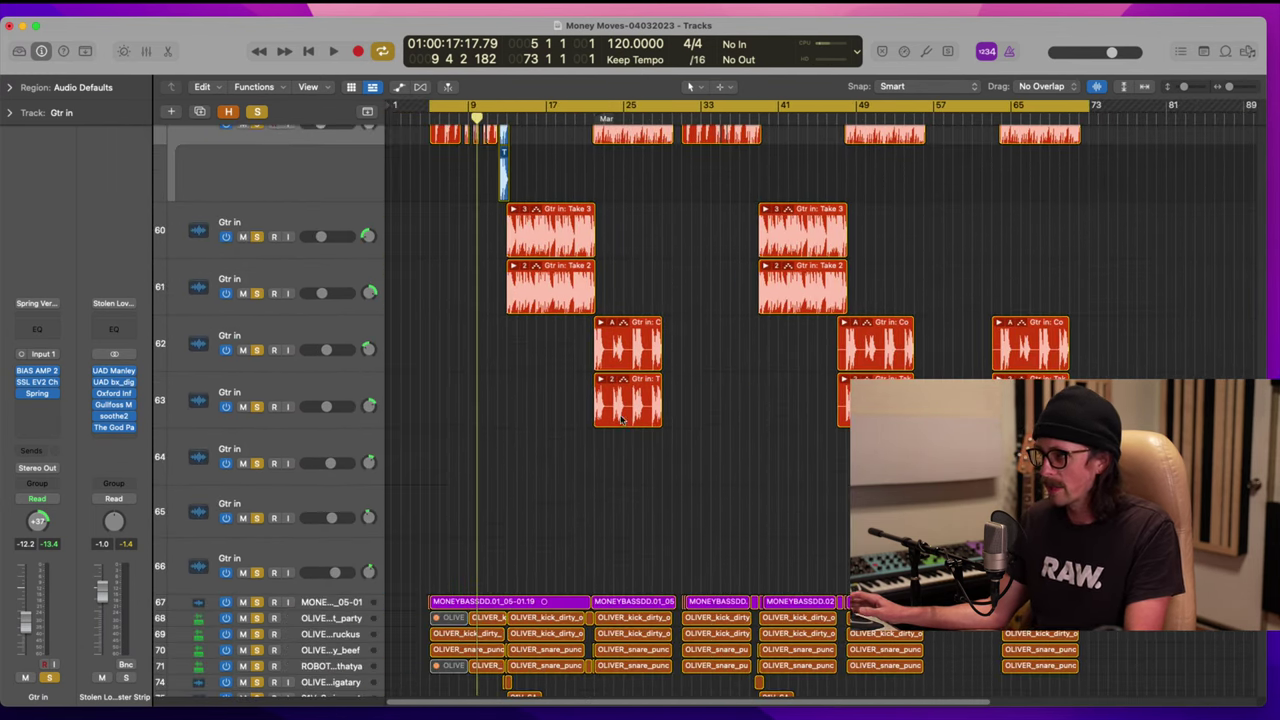
scroll(491, 233, "up", 2)
scroll(491, 233, "up", 1)
left_click_drag(467, 206, 556, 358)
double_click(730, 369)
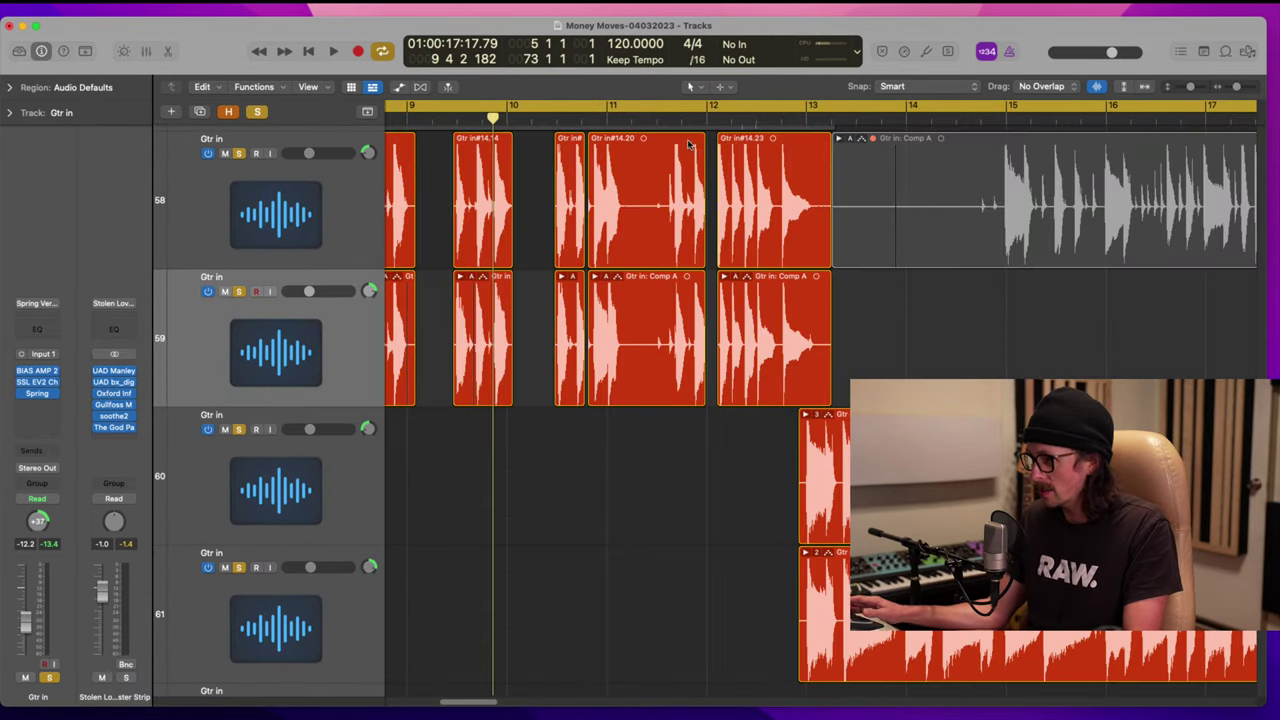
Step: Split tracks 58 and 59 just after 13 1 2 and delete the silent tails up to 13 2
left_click_drag(698, 150, 856, 450)
left_click_drag(704, 229, 932, 553)
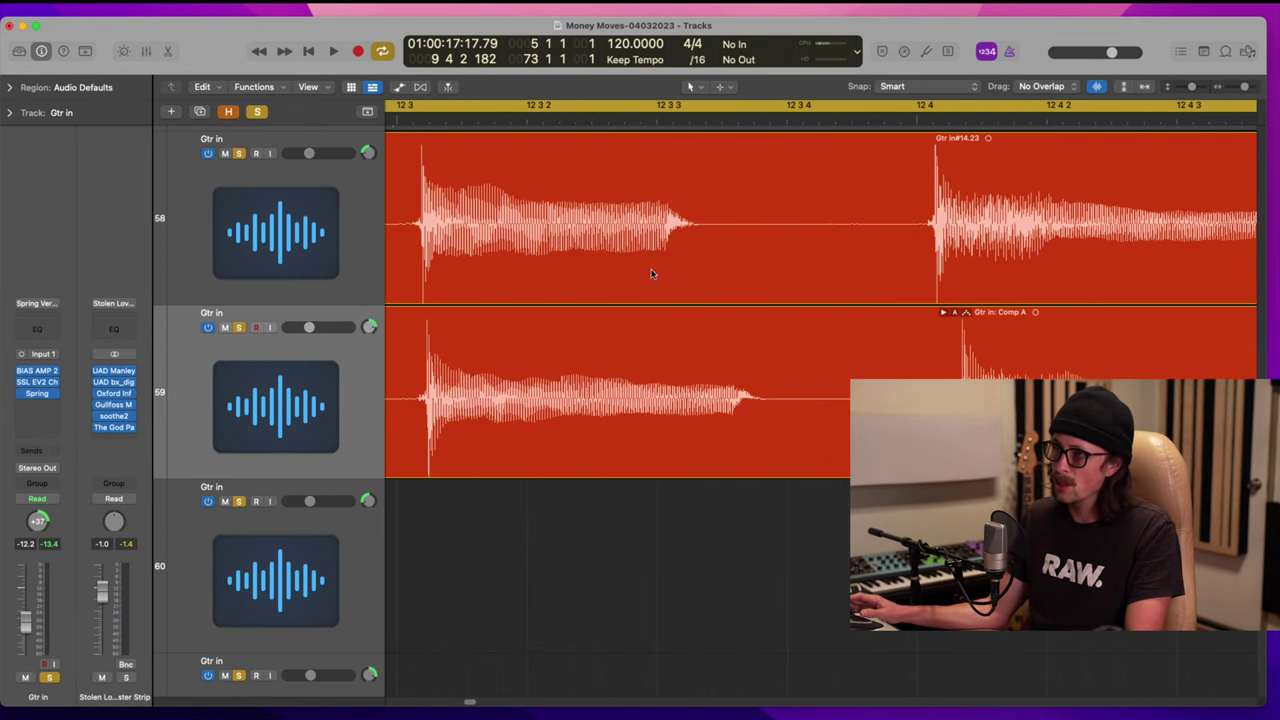
left_click(884, 369, "ctrl+alt")
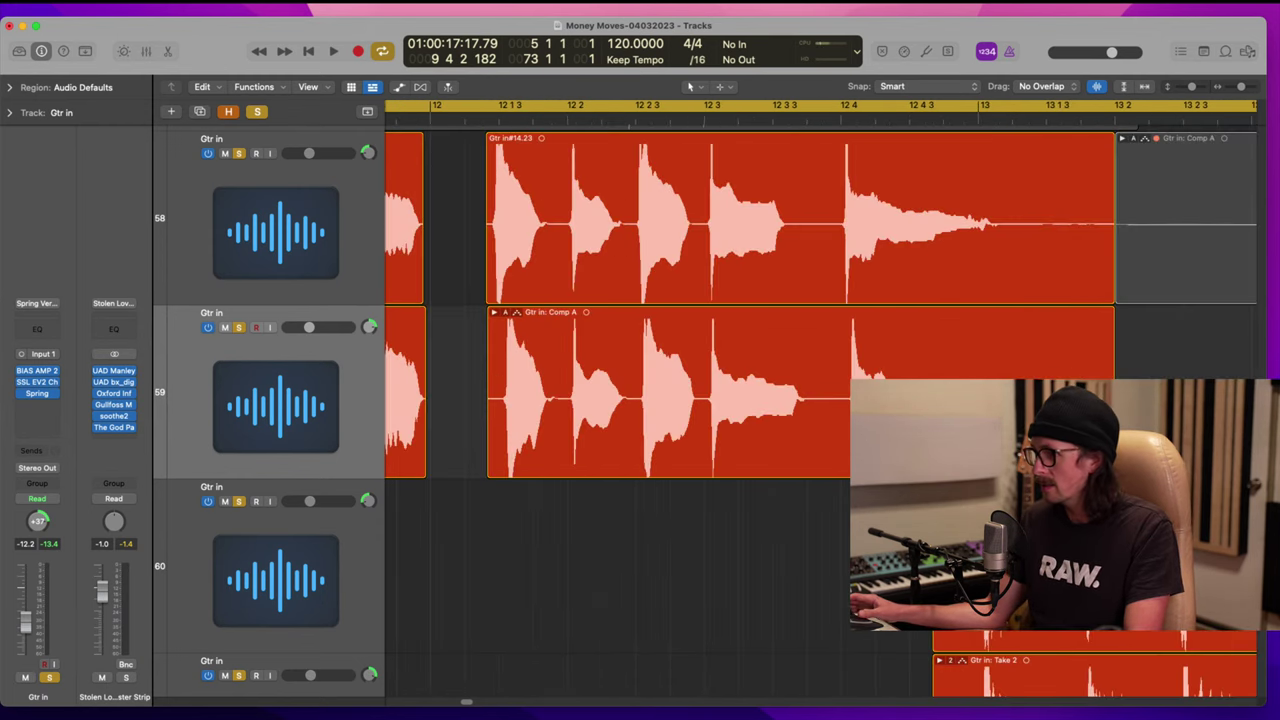
left_click_drag(926, 208, 962, 236)
left_click_drag(1144, 440, 758, 196)
left_click(737, 204)
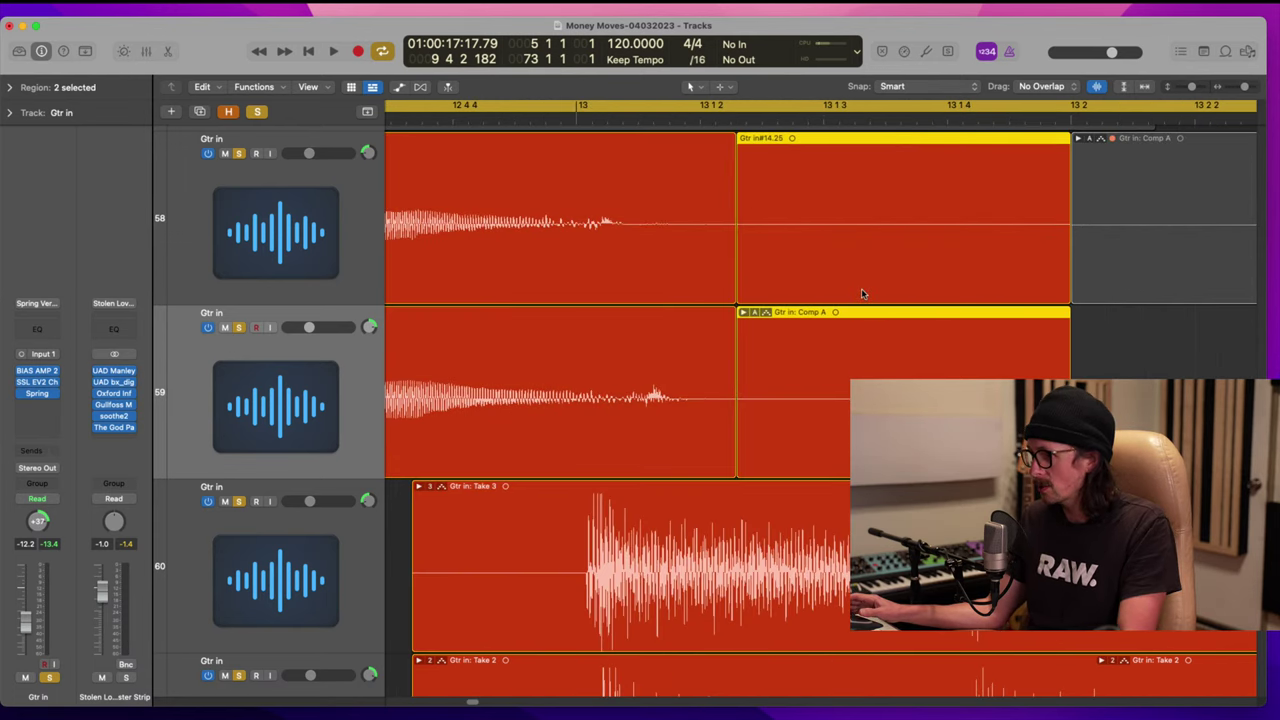
key("Delete")
left_click(783, 329, "ctrl+alt")
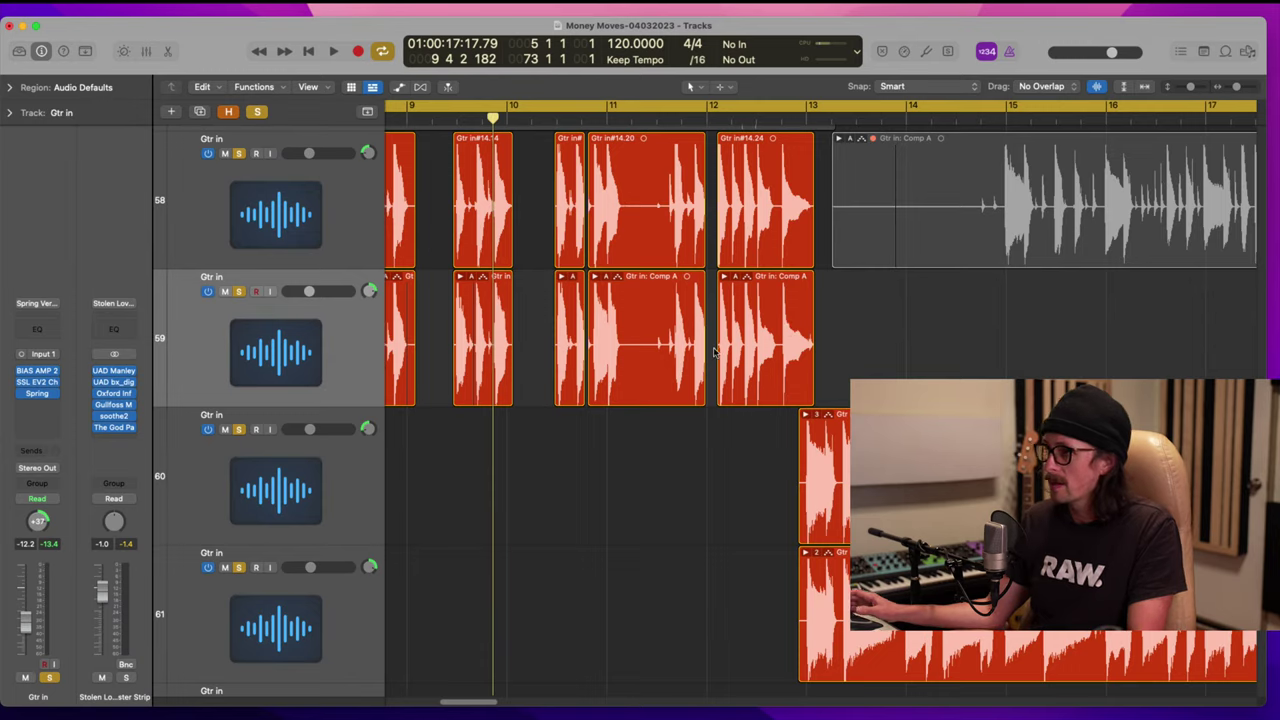
left_click(713, 352, "ctrl+alt")
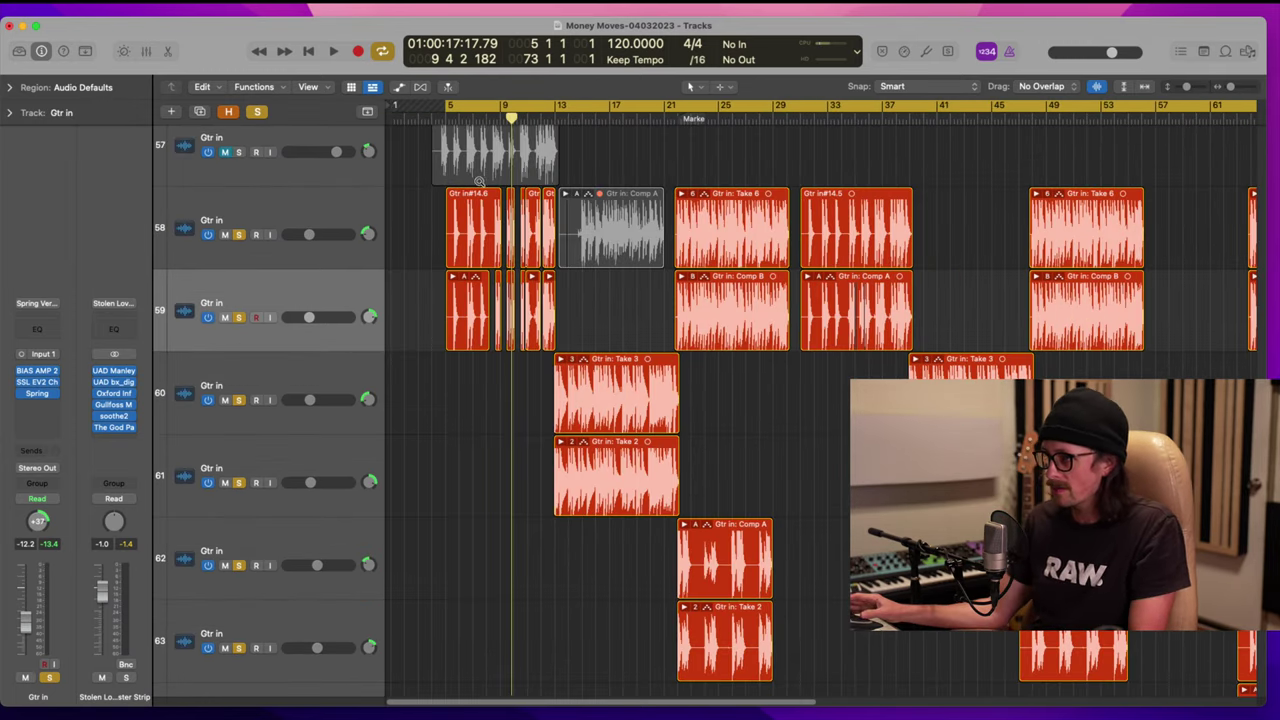
Step: Delete the gap on track 58 from just before 8 2 to just after 8 3, matching the gap on track 59
left_click_drag(479, 181, 544, 416)
left_click_drag(565, 270, 646, 257)
key("Delete")
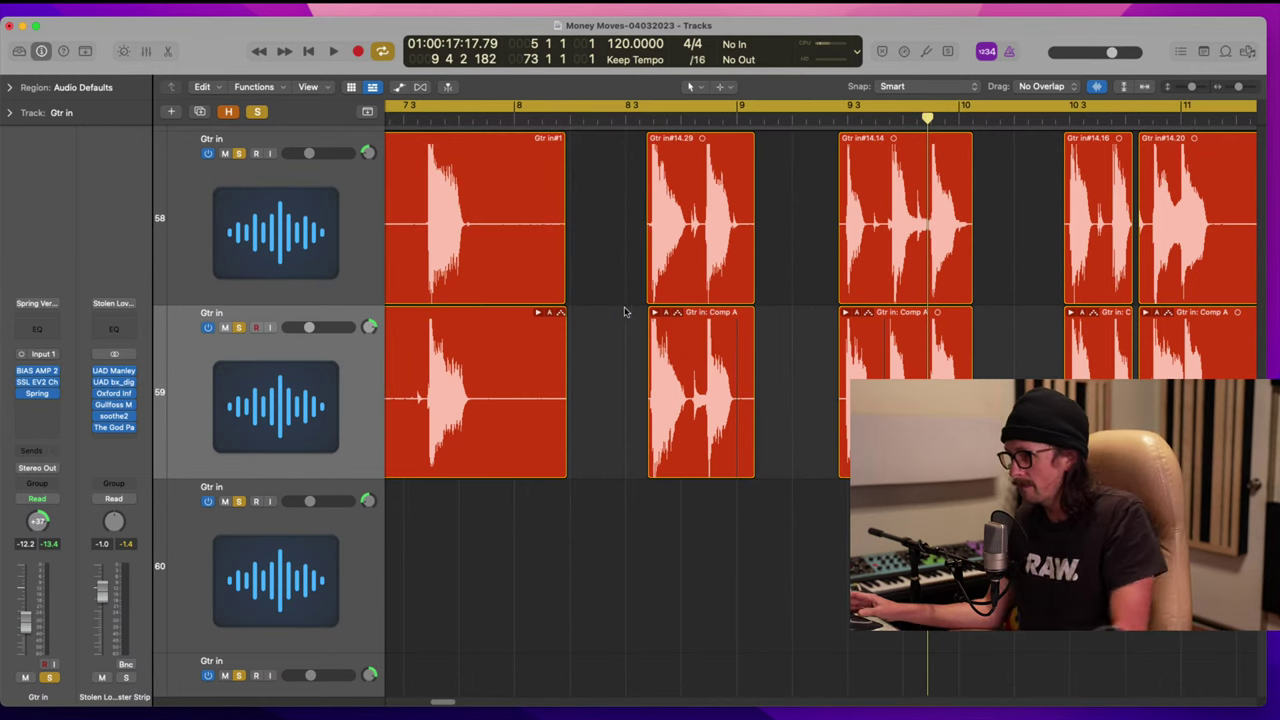
left_click(619, 312, "ctrl+alt")
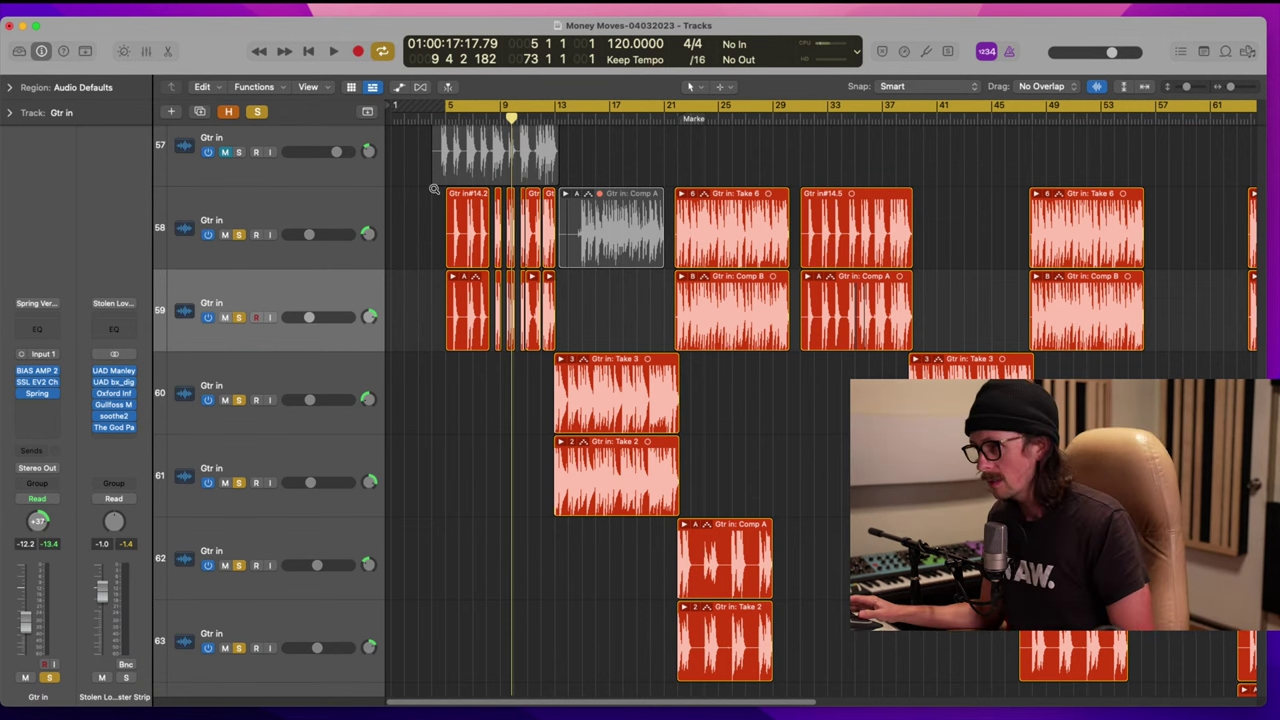
Step: Try joining the six track 58 regions between bars 5 and 13 into one region, and undo the join
left_click_drag(432, 186, 642, 412)
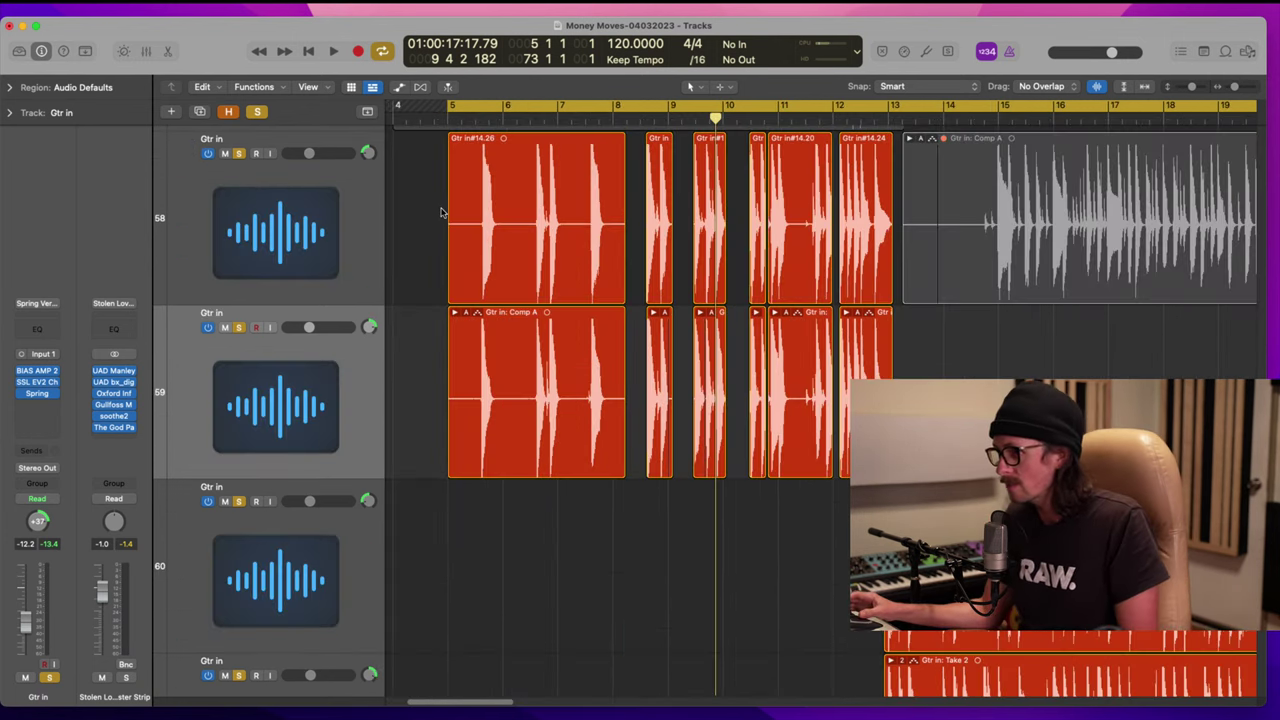
left_click_drag(424, 191, 866, 252)
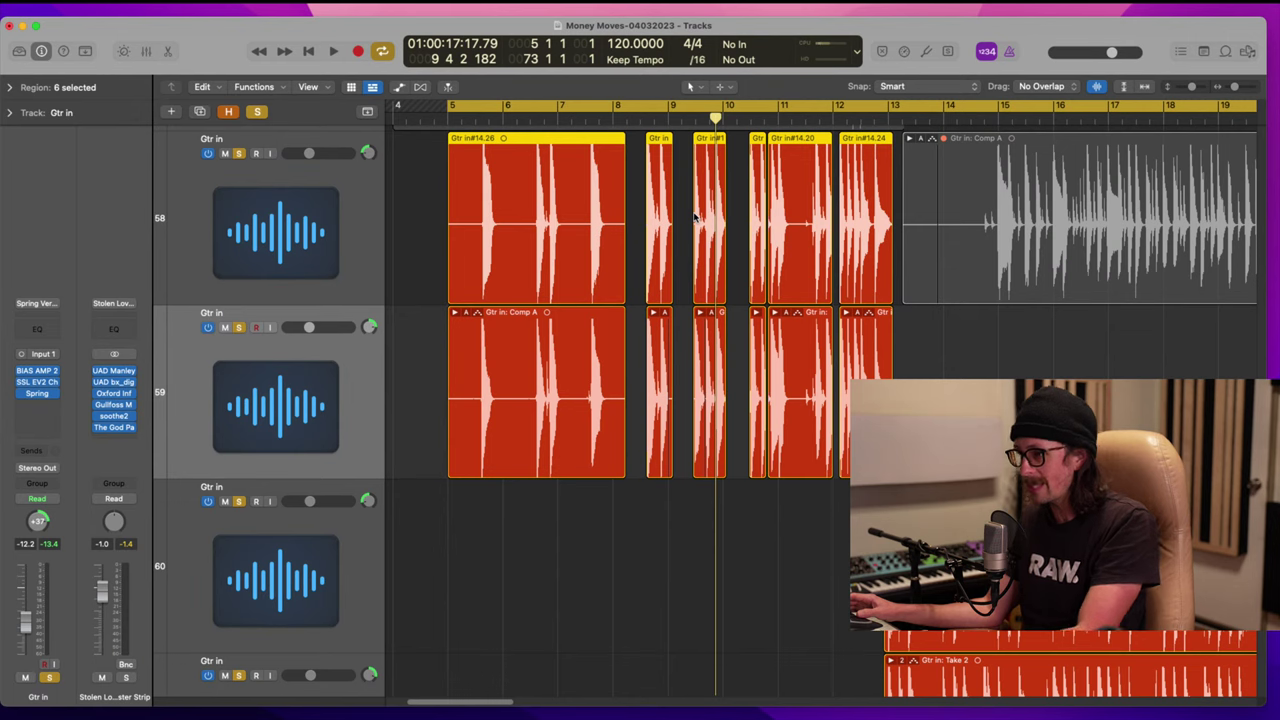
key("super+j")
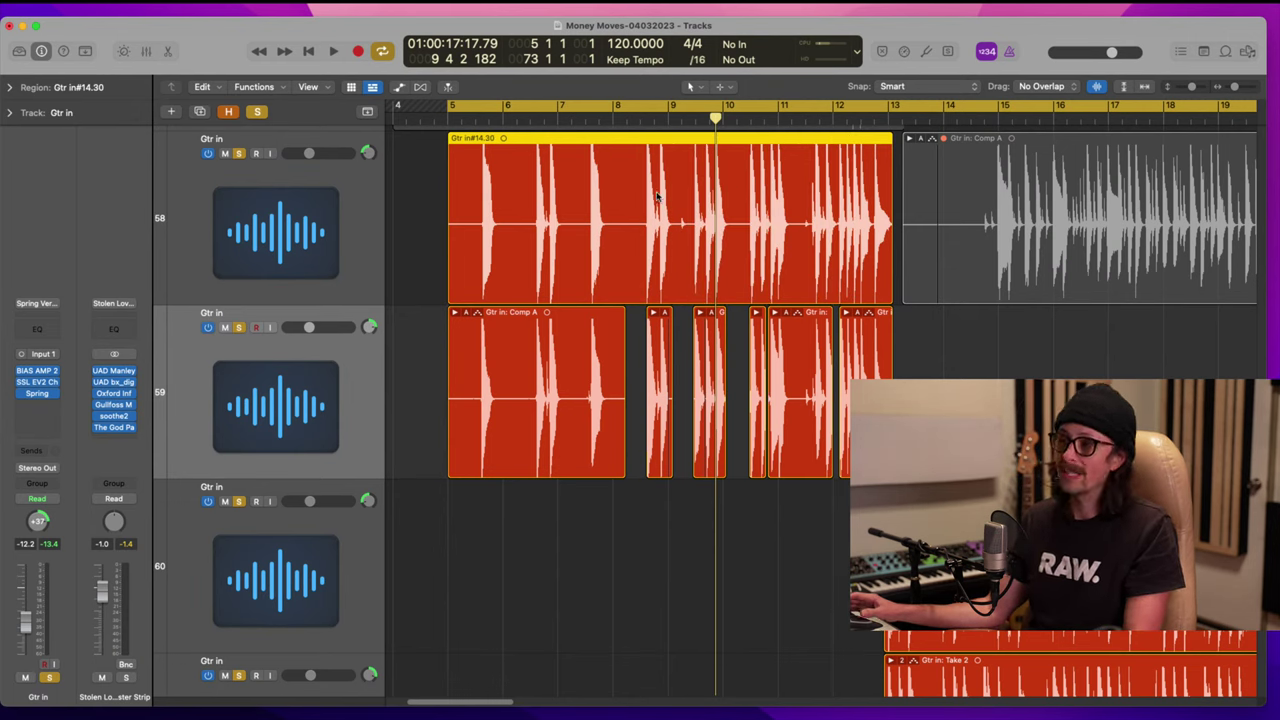
key("super+z")
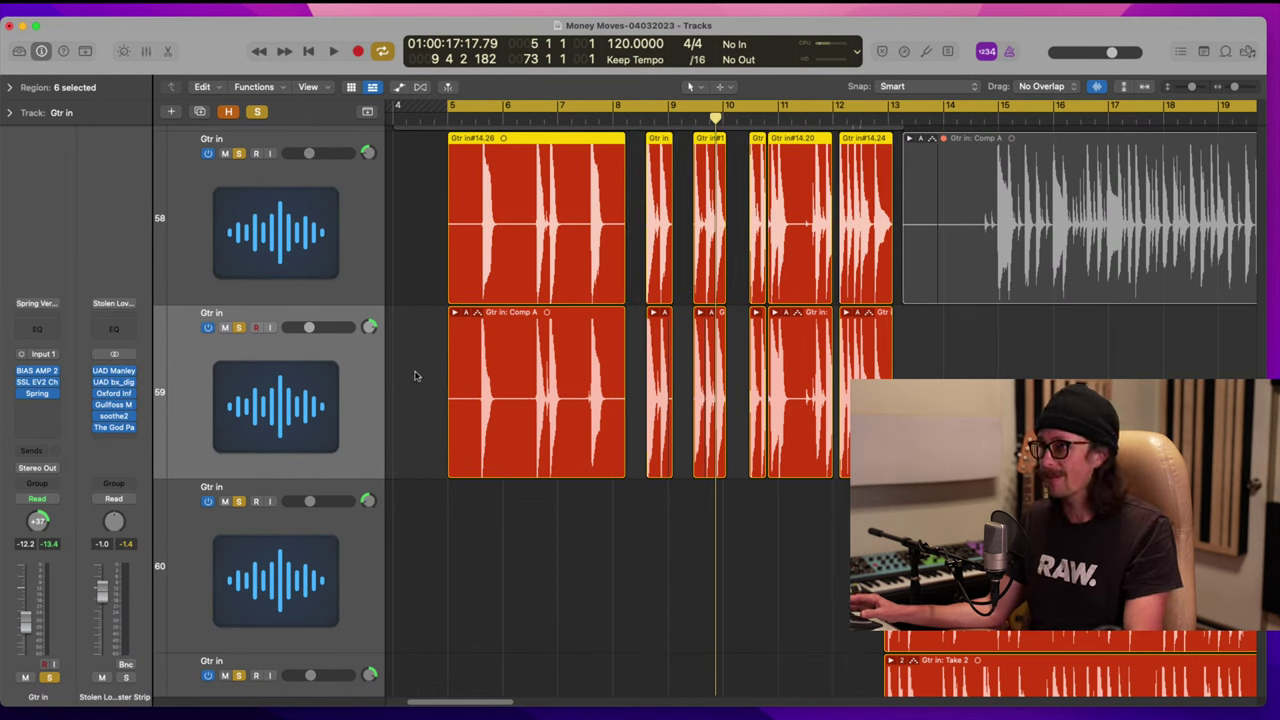
Step: Select the six Comp A regions on track 59 between bars 5 and 13, expand their take folders and inspect the takes
left_click_drag(411, 349, 902, 430)
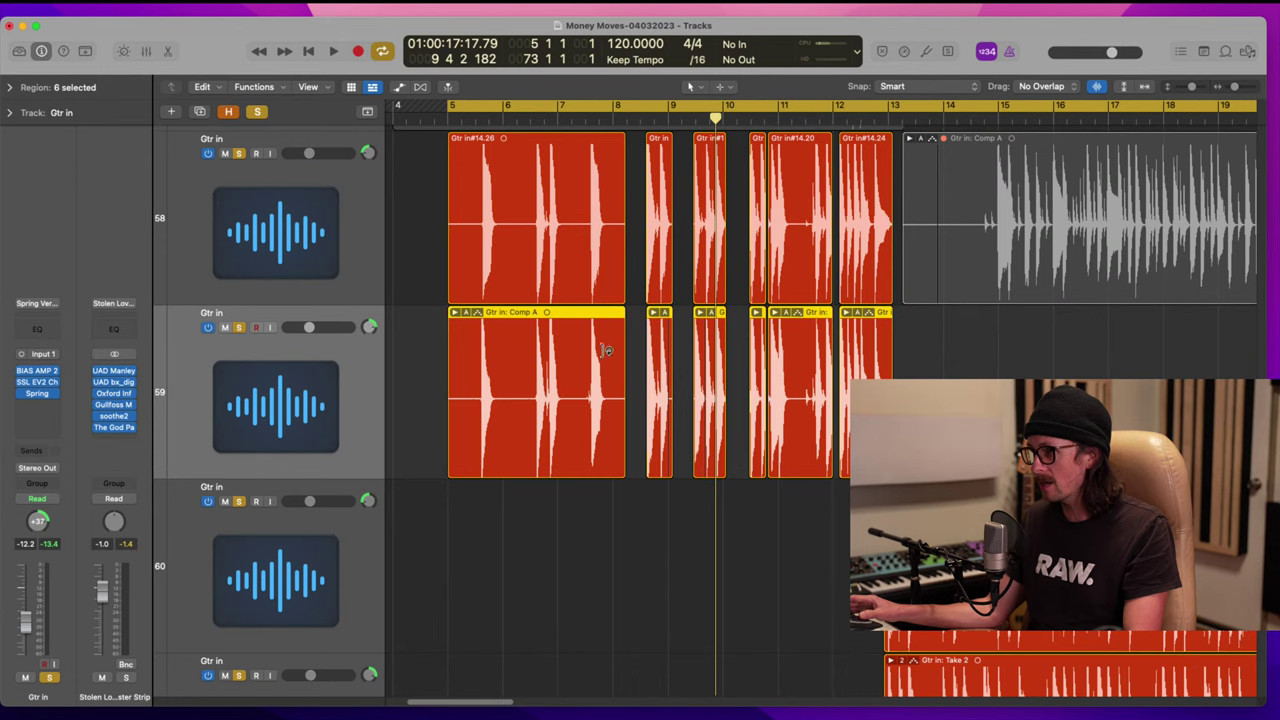
left_click(455, 313)
scroll(687, 497, "down", 8)
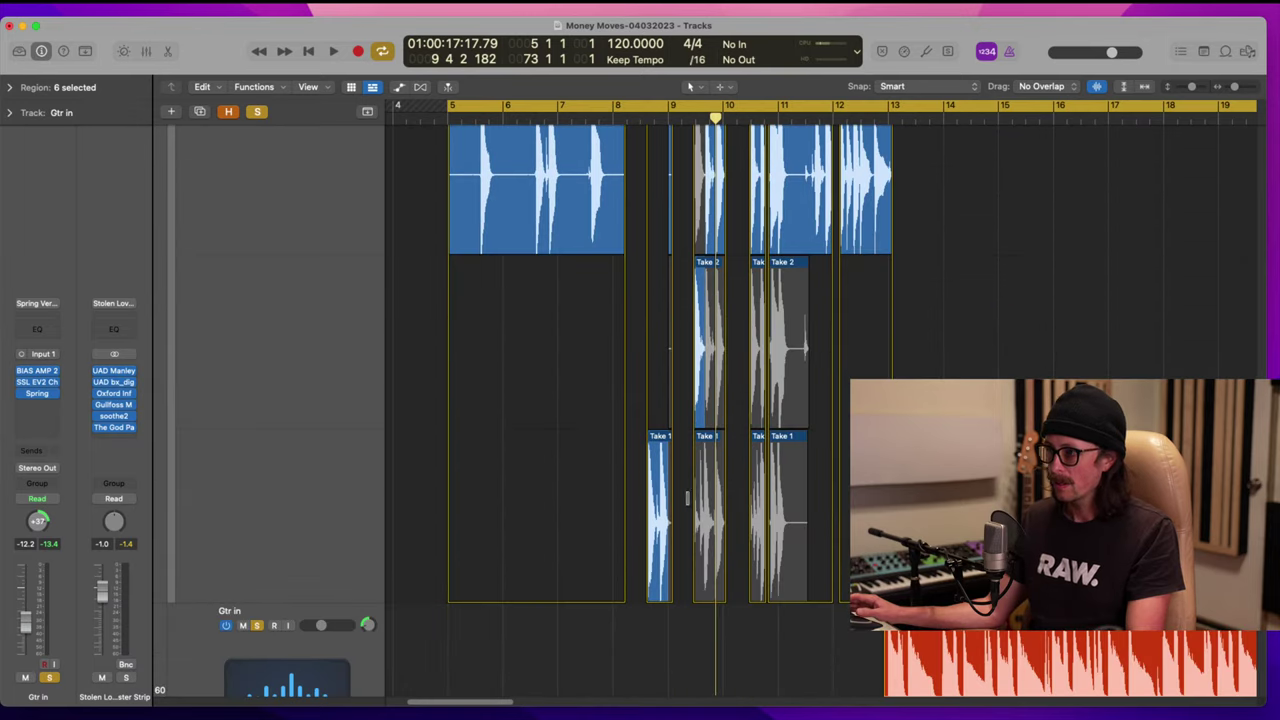
scroll(421, 273, "up", 8)
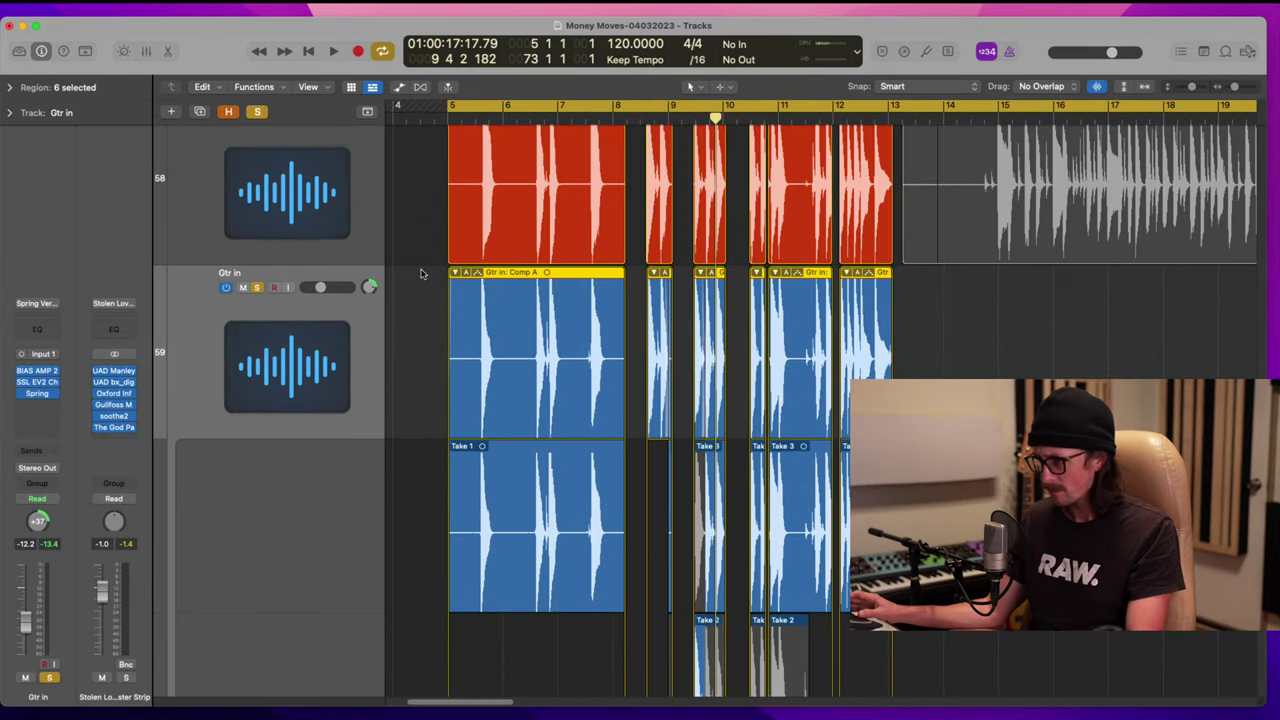
Step: Collapse the take folders on track 59 and copy its six Comp A regions between bars 5 and 13 to track 60
left_click(453, 274)
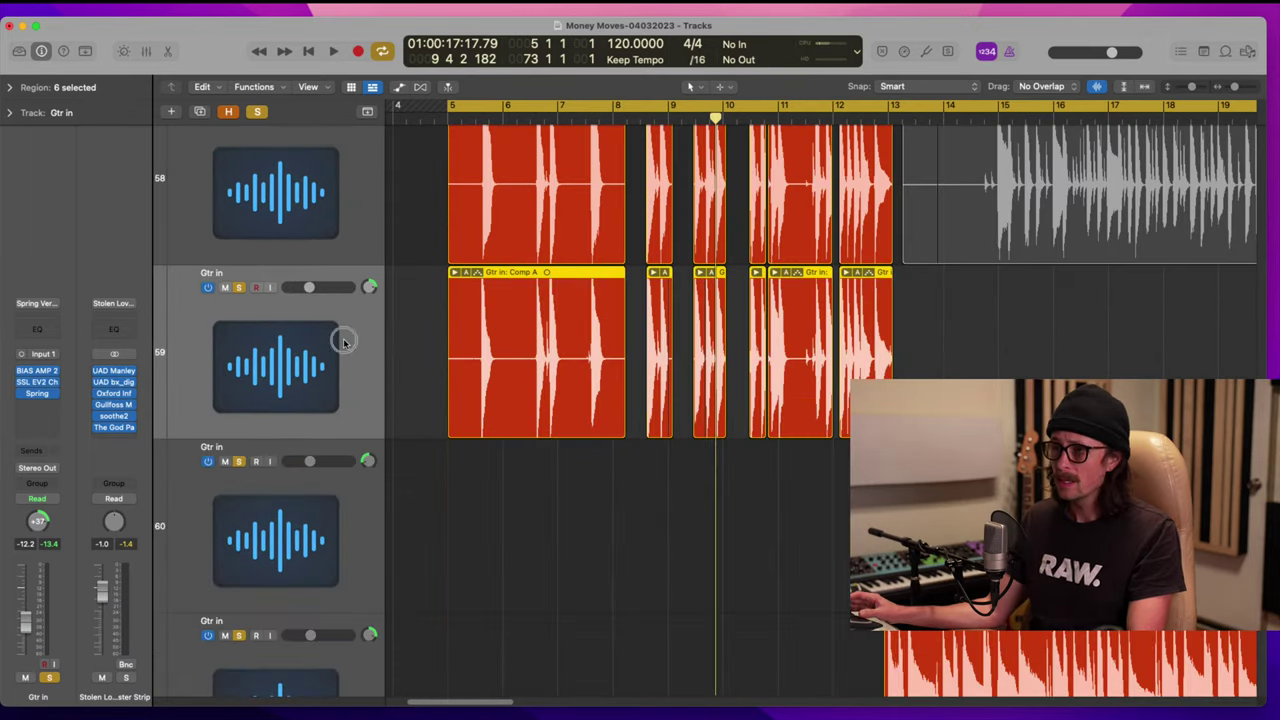
left_click(388, 391)
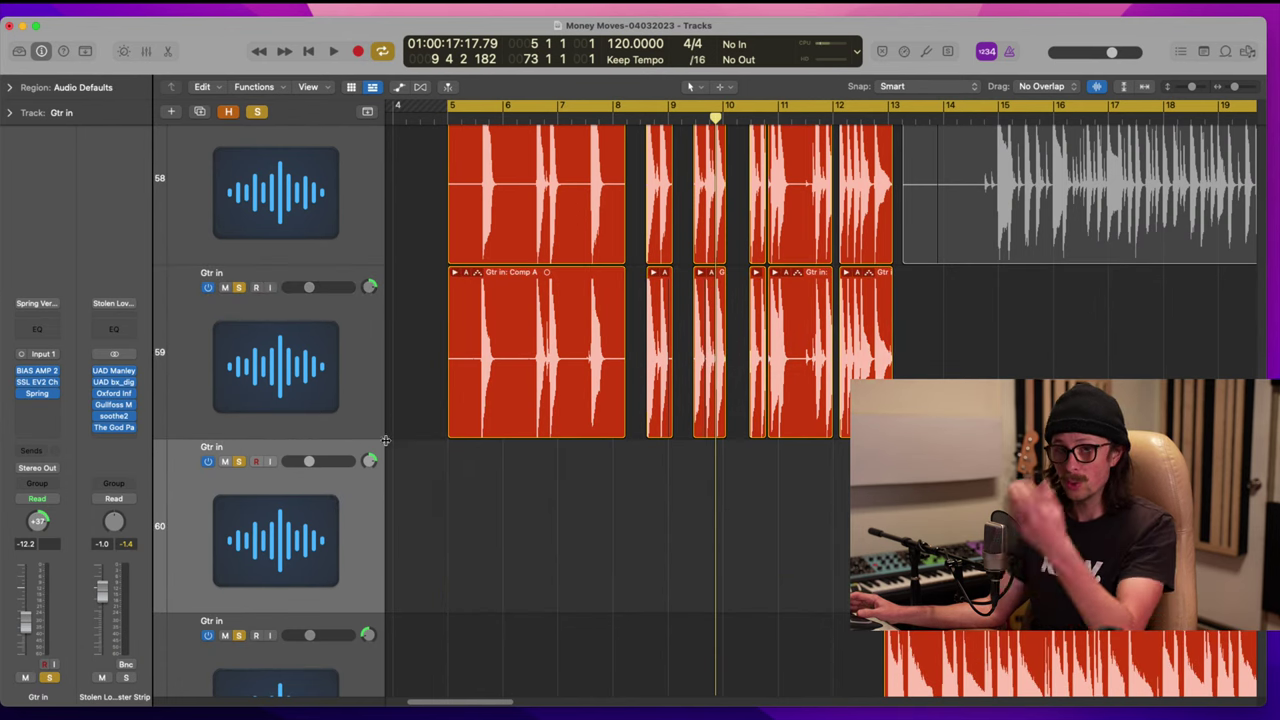
left_click_drag(410, 374, 848, 420)
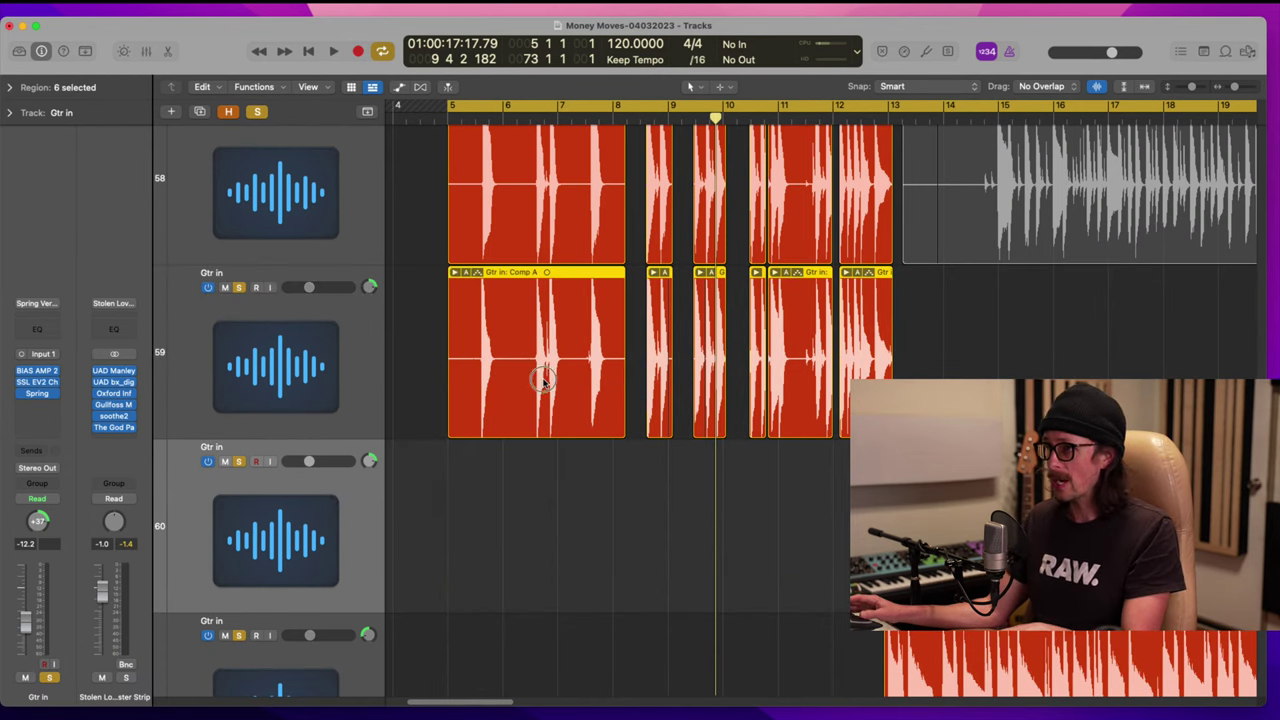
left_click_drag(543, 380, 548, 449, "alt")
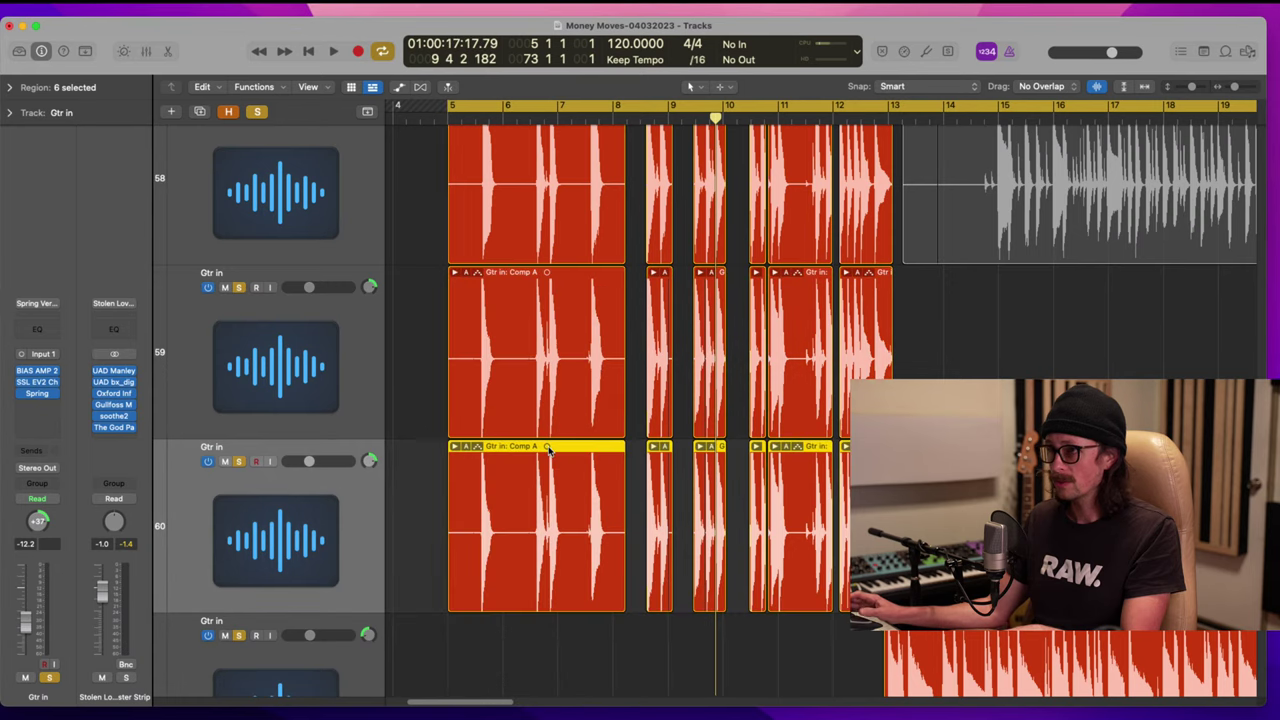
Step: Copy the four remaining take folders after bar 21 from track 59 to track 60, keeping their timeline positions
left_click(548, 450, "ctrl+alt")
left_click(549, 450, "ctrl+alt")
left_click(547, 417, "ctrl+alt")
left_click(547, 417, "ctrl+alt")
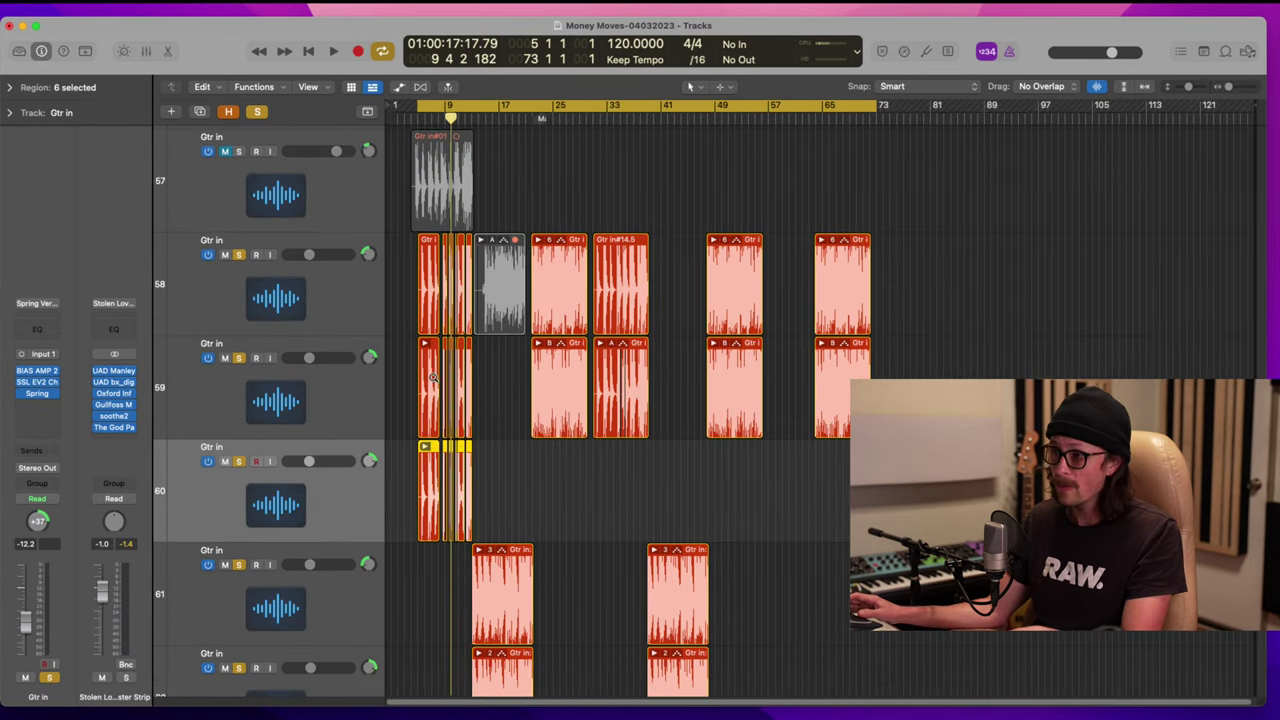
left_click_drag(501, 414, 850, 455)
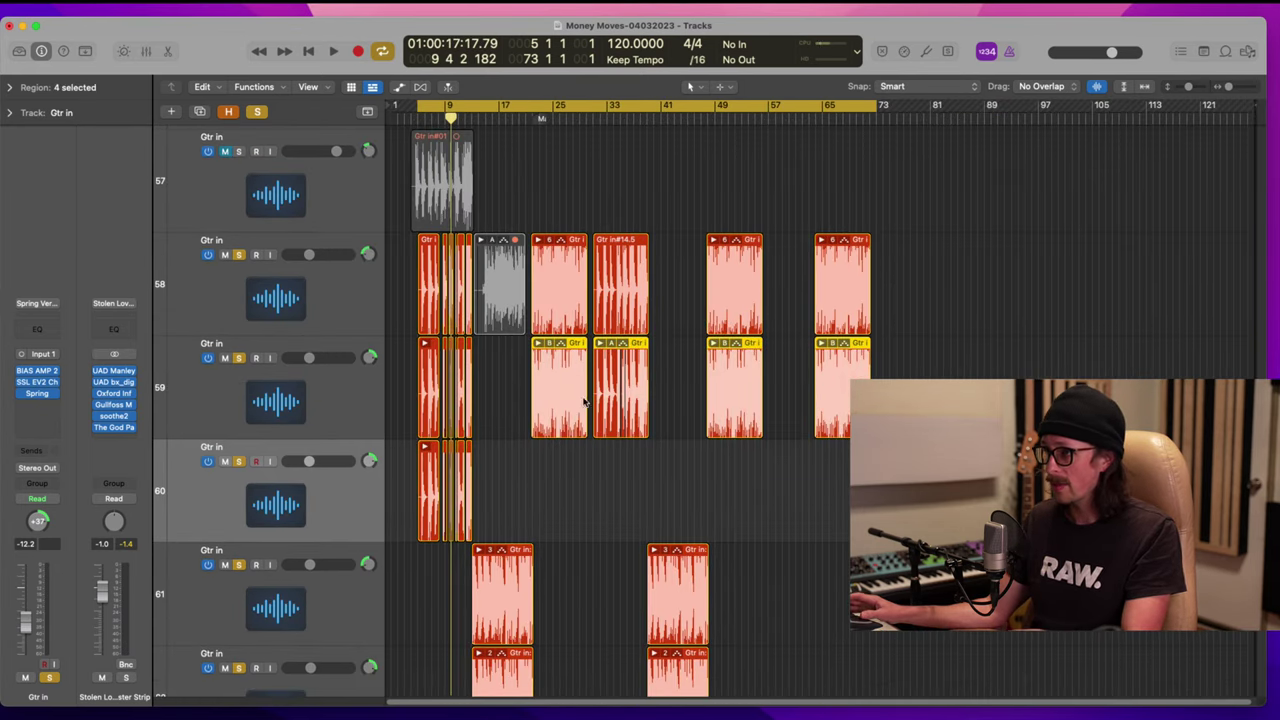
left_click_drag(561, 414, 557, 478, "alt")
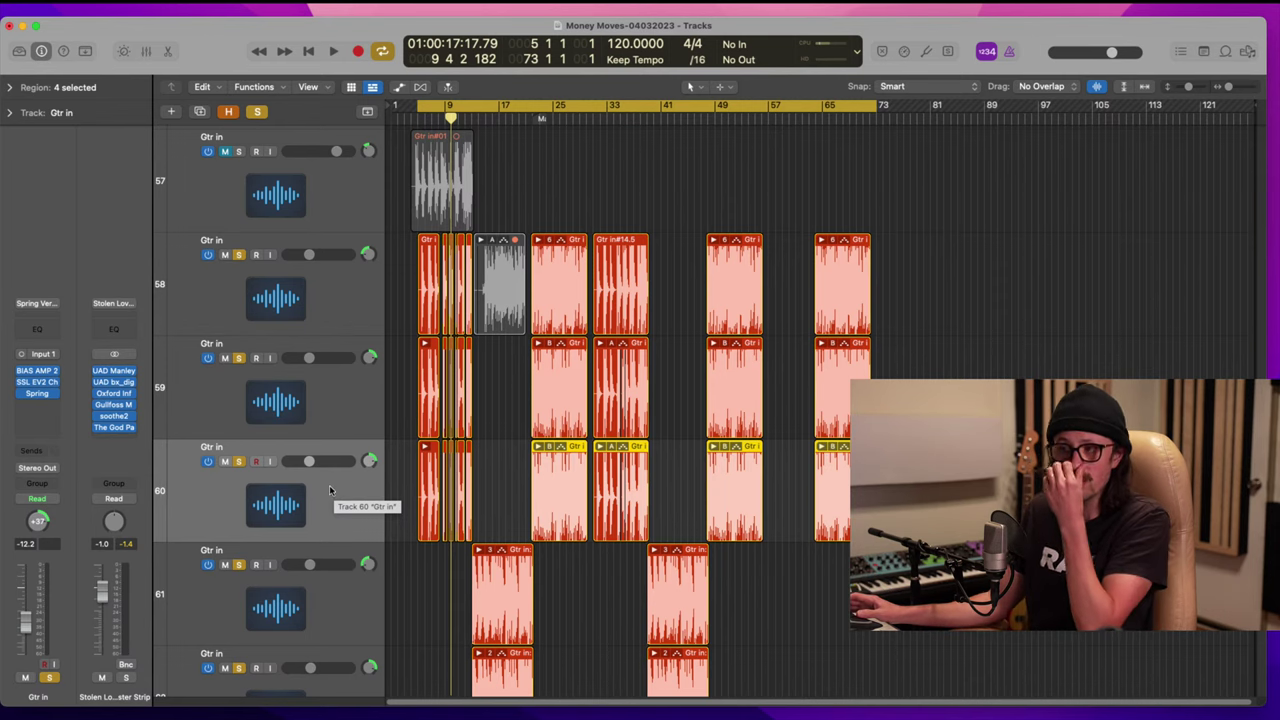
Step: Rename track 60 as Gtr R rhythm comp folders
left_click(209, 447)
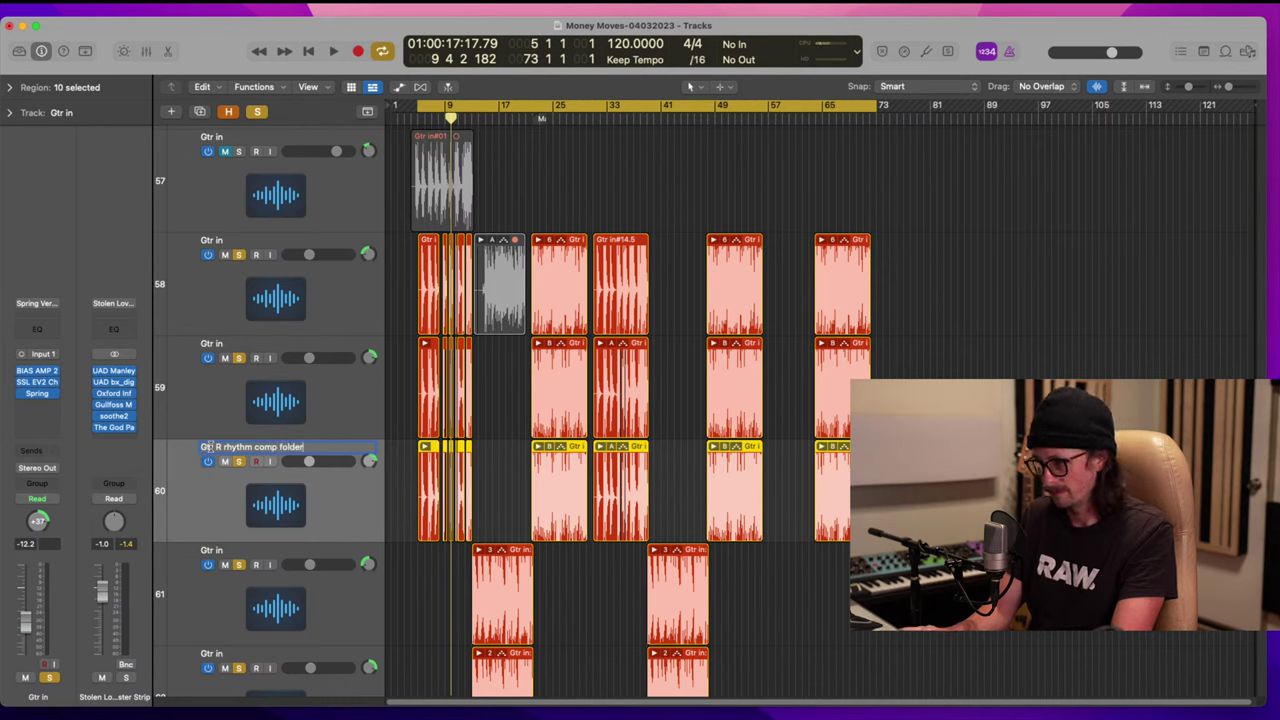
type("s")
key("Return")
Step: Mute and turn off the Gtr R rhythm comp folders track, and hide it from the arrangement
left_click(224, 461)
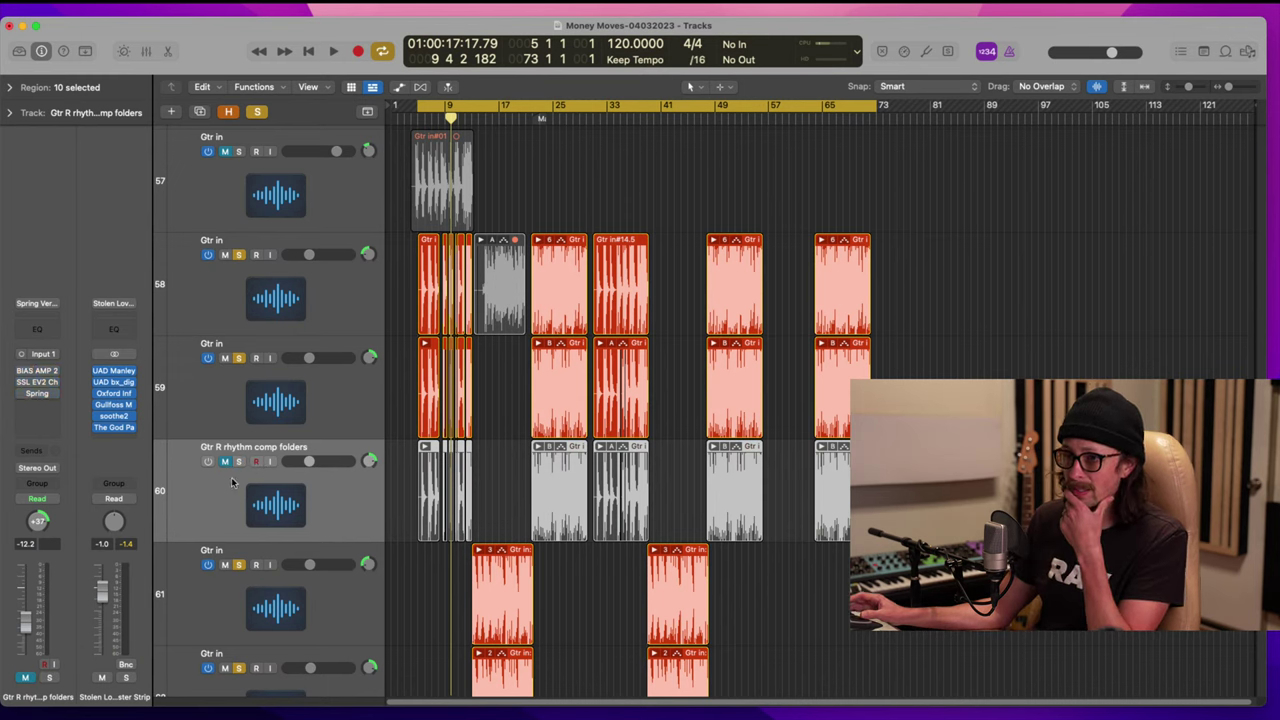
right_click(224, 362)
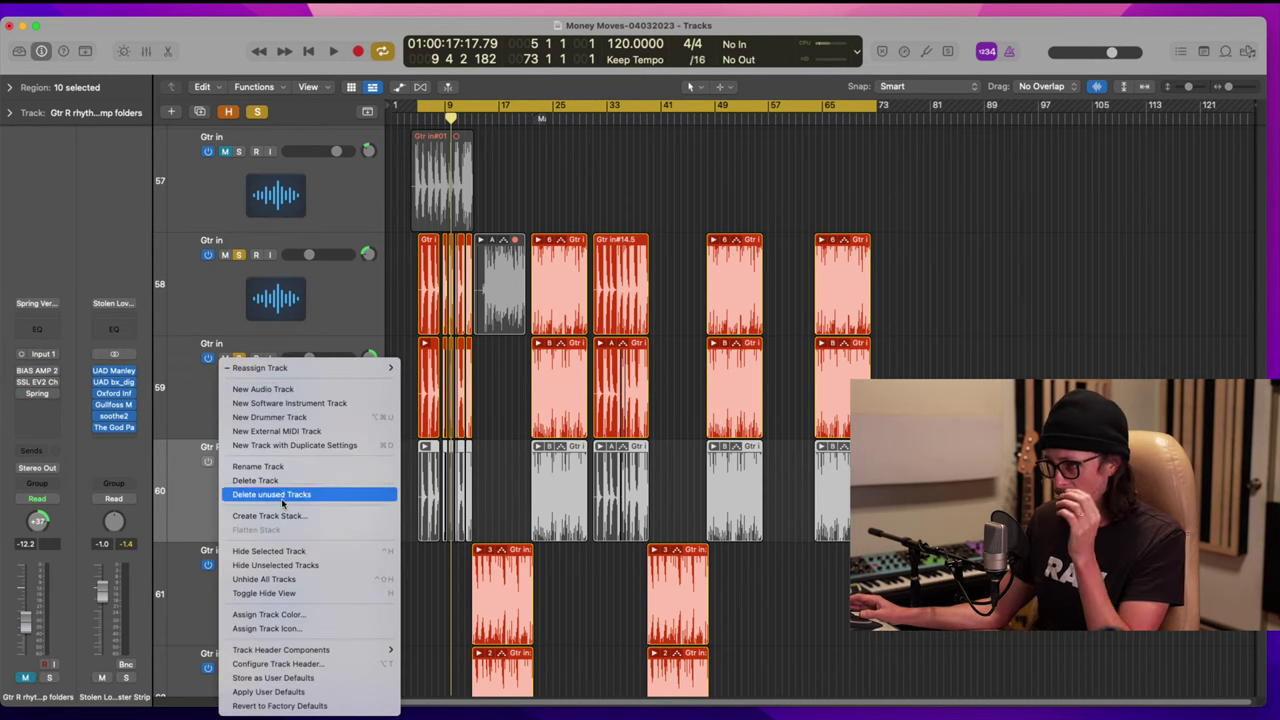
left_click(299, 553)
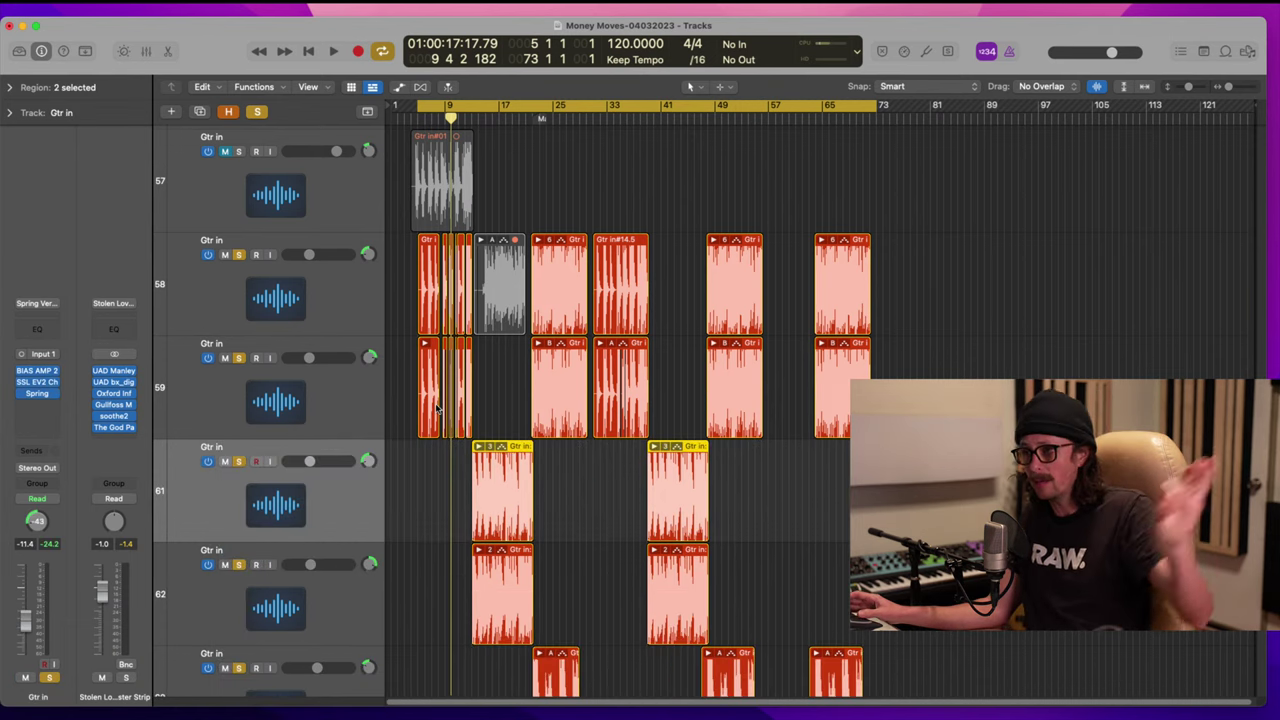
Step: Select the six Comp A regions on track 59 and turn off Quick Swipe Comping for the take folder starting at bar 5
left_click_drag(410, 254, 539, 481)
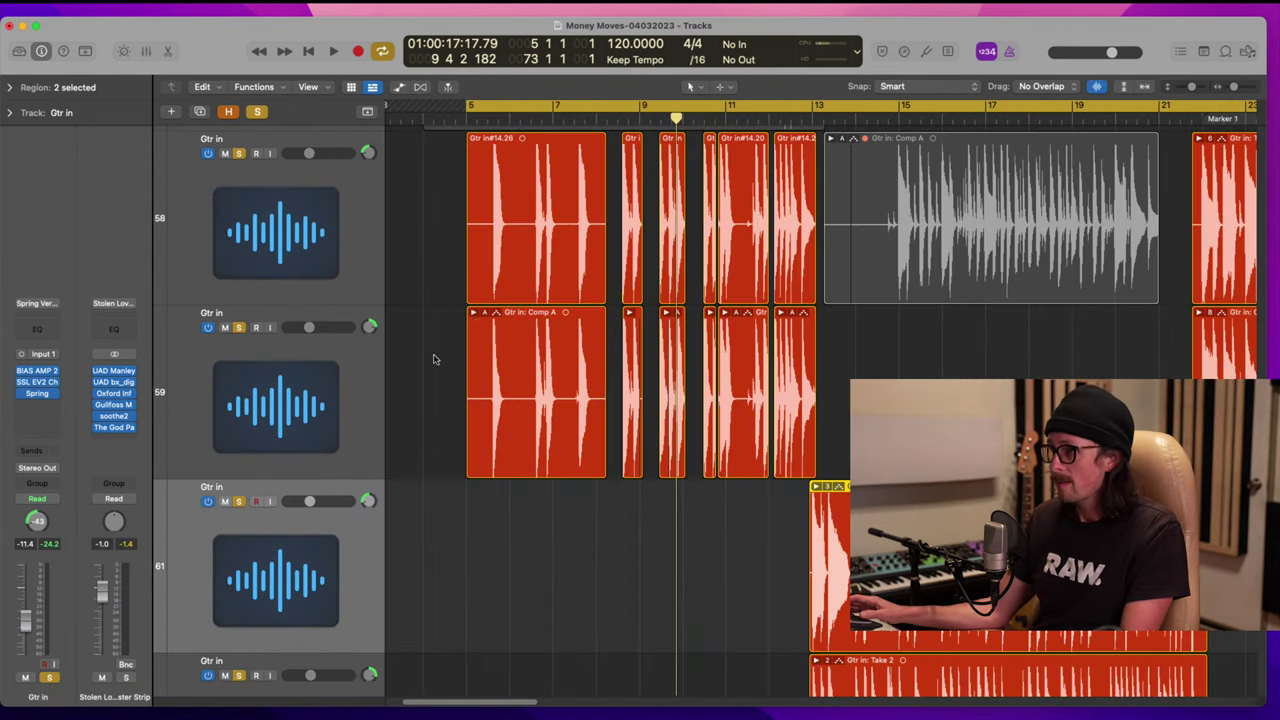
left_click_drag(434, 359, 722, 398)
left_click_drag(912, 385, 463, 340)
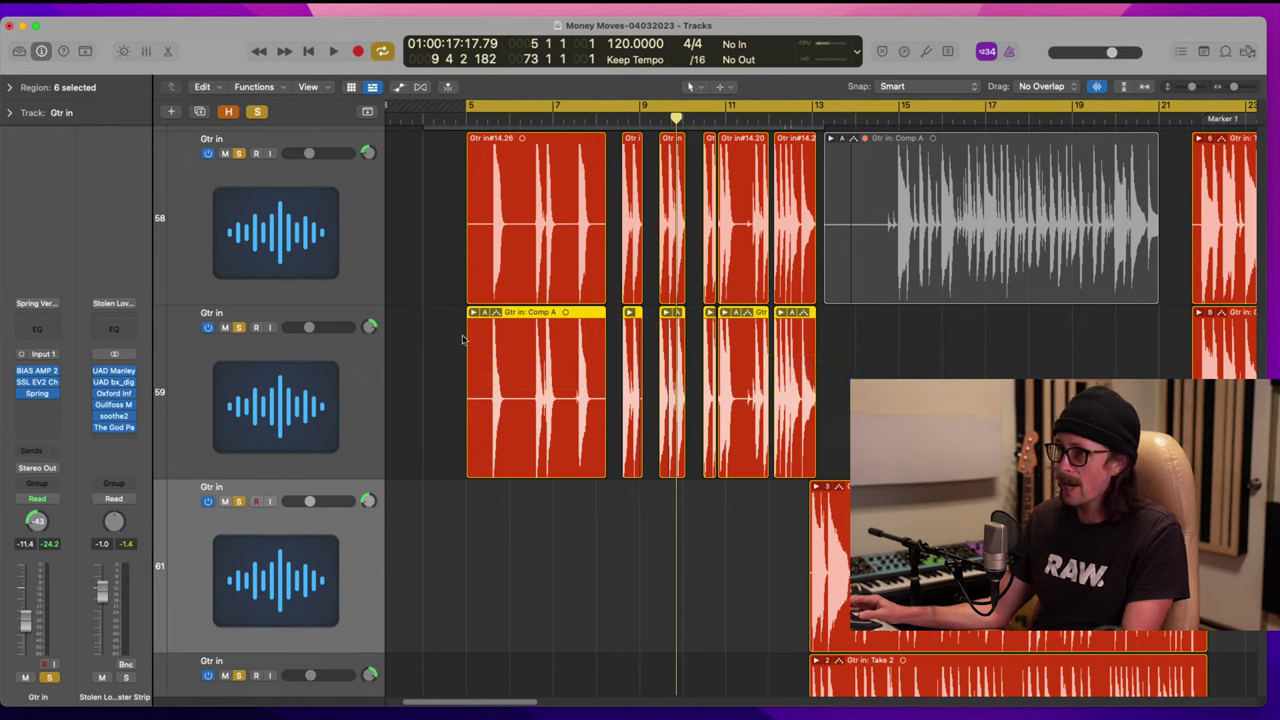
left_click(484, 314)
left_click(453, 335)
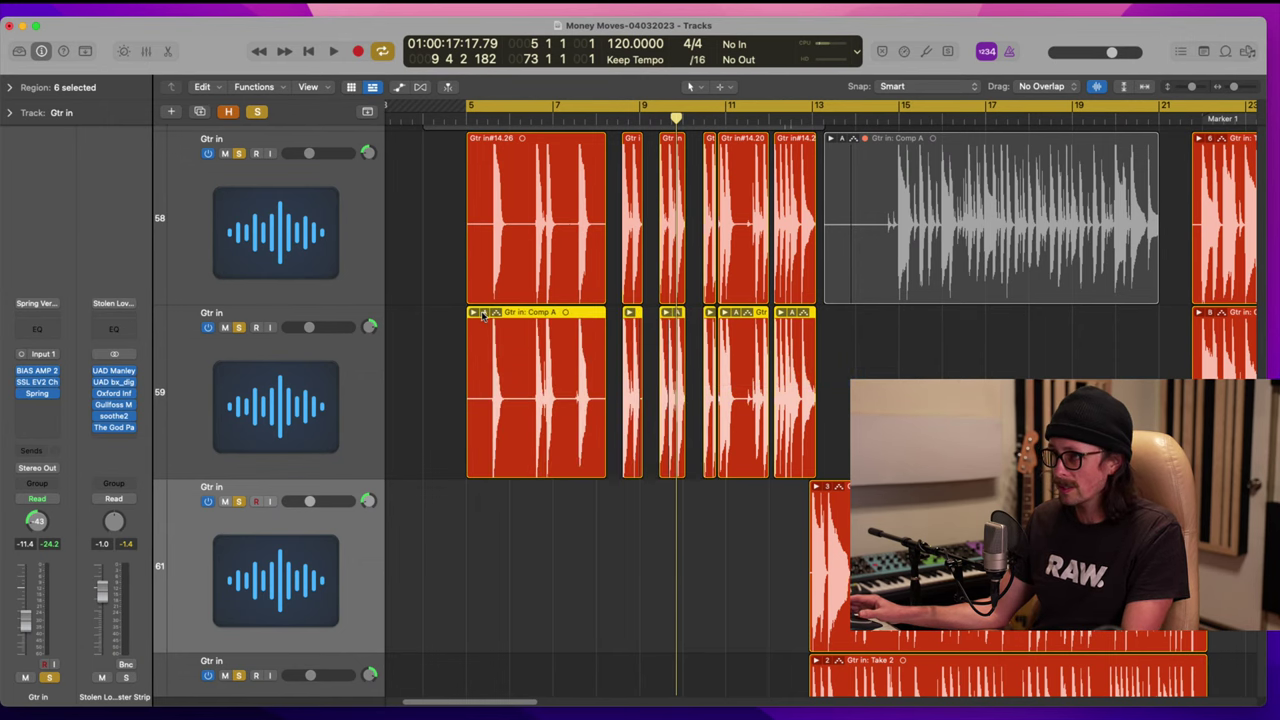
key("z")
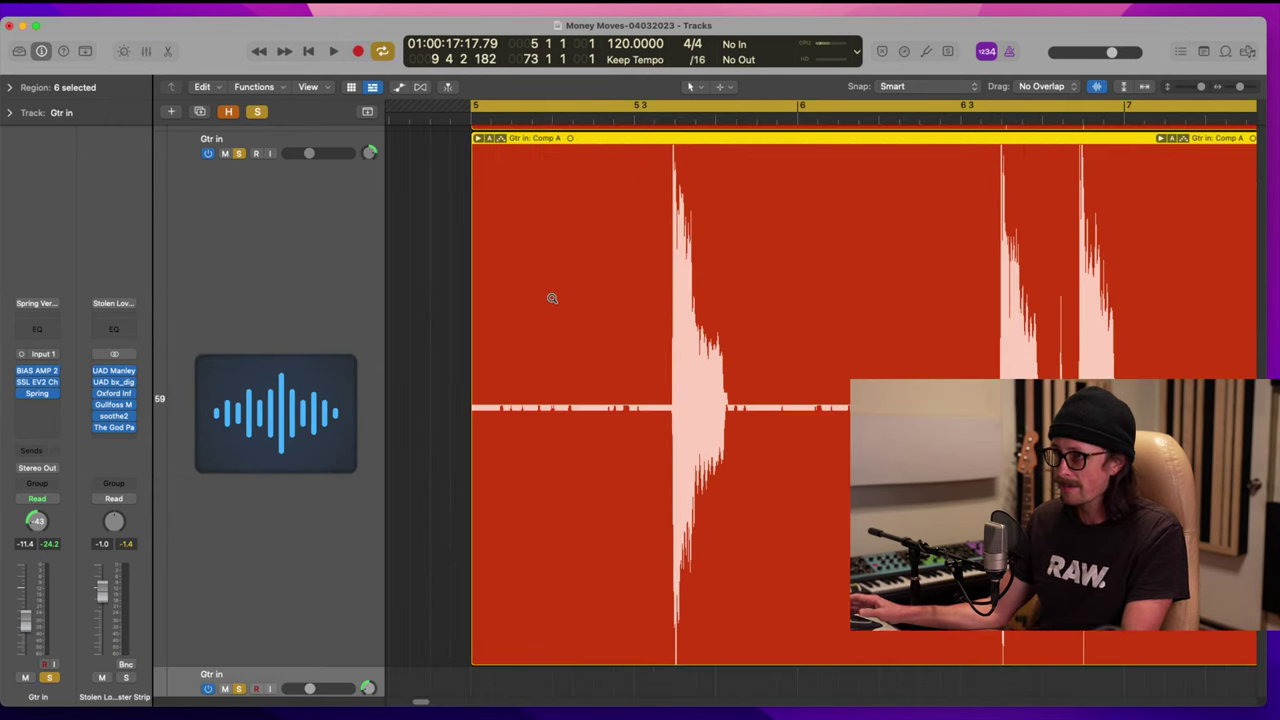
left_click(477, 140)
left_click(477, 140)
left_click(492, 141)
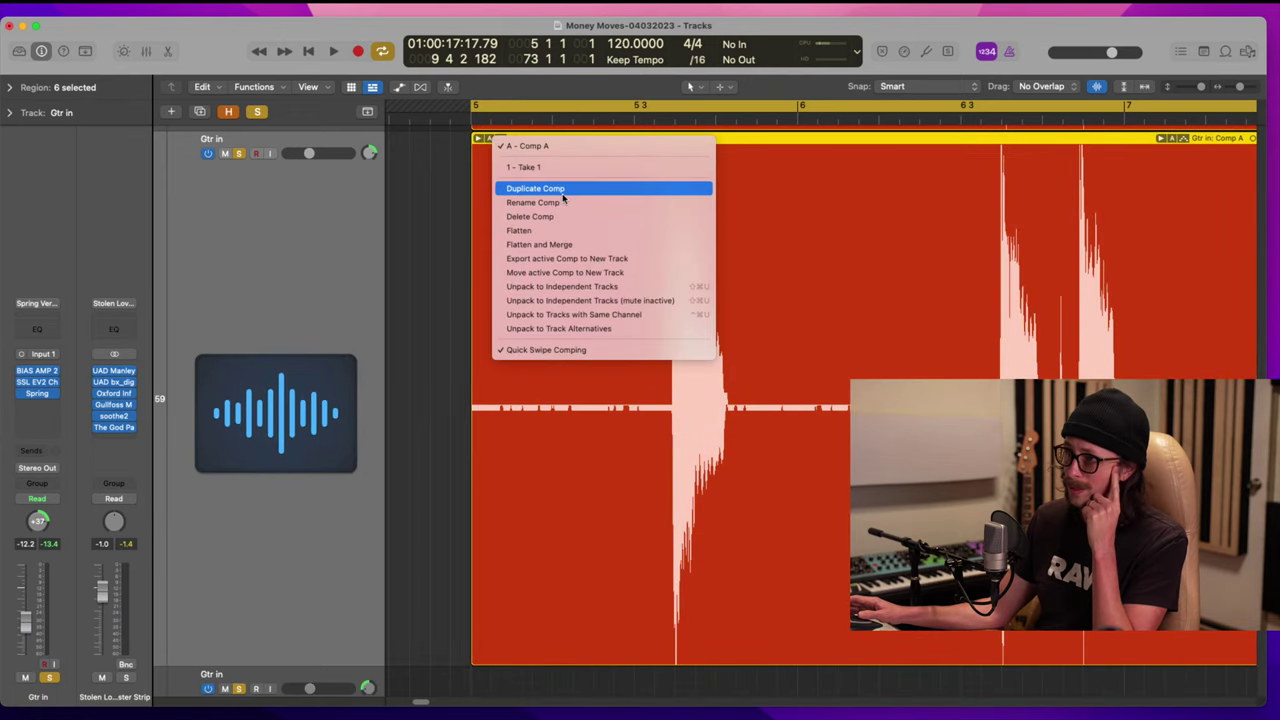
left_click(486, 153)
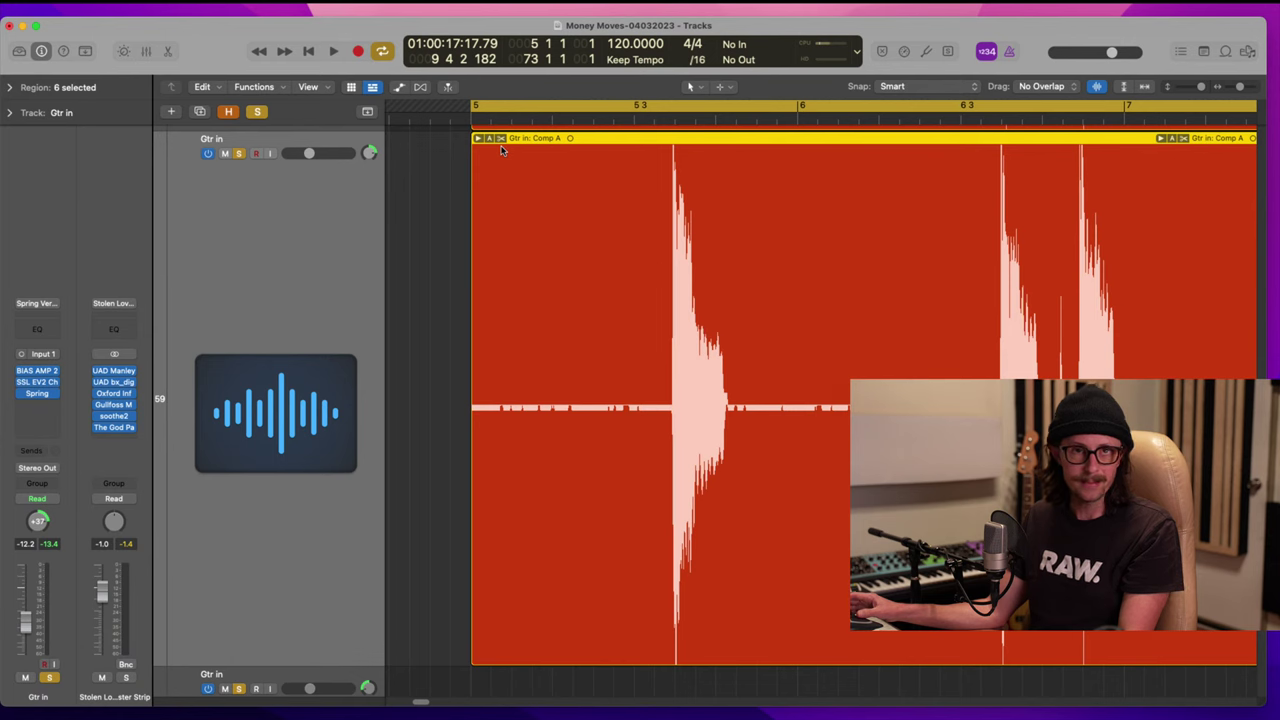
Step: Expand the take folders on track 59, try moving Take 1 at bar 5 slightly earlier, and undo the move
left_click(479, 139)
left_click(601, 326, "ctrl+alt")
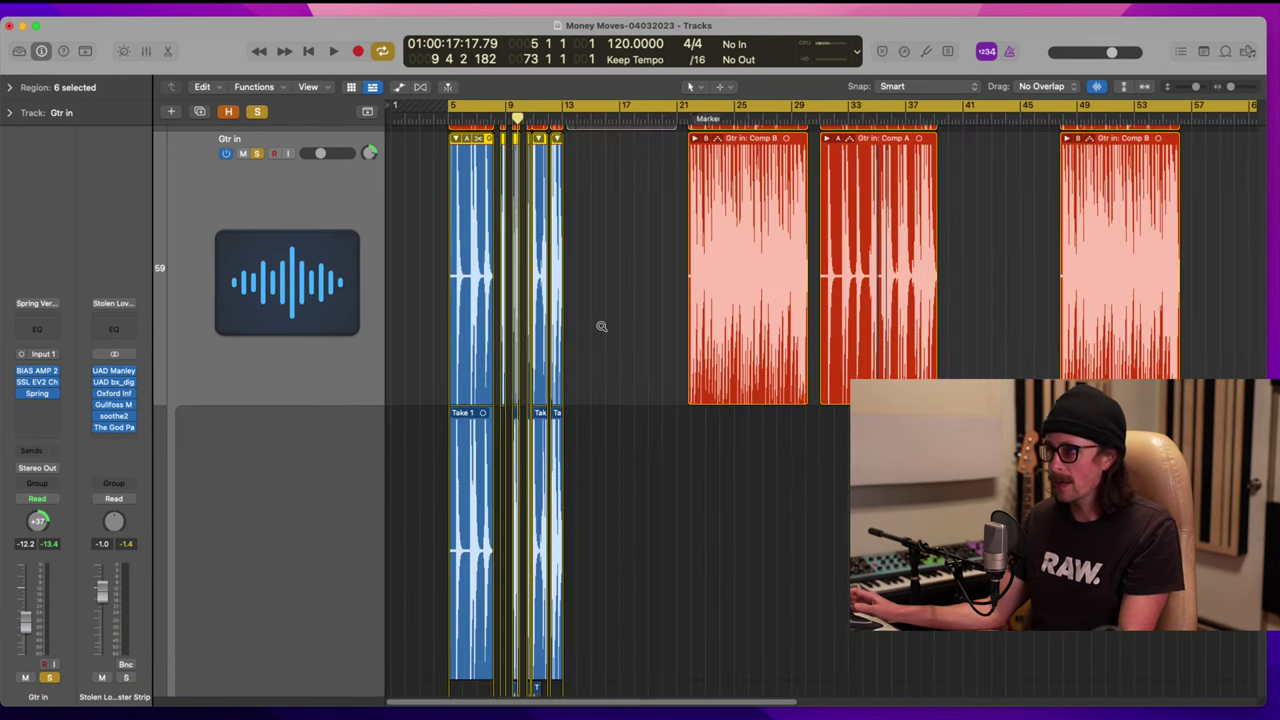
left_click(443, 366, "ctrl+alt")
left_click(628, 442)
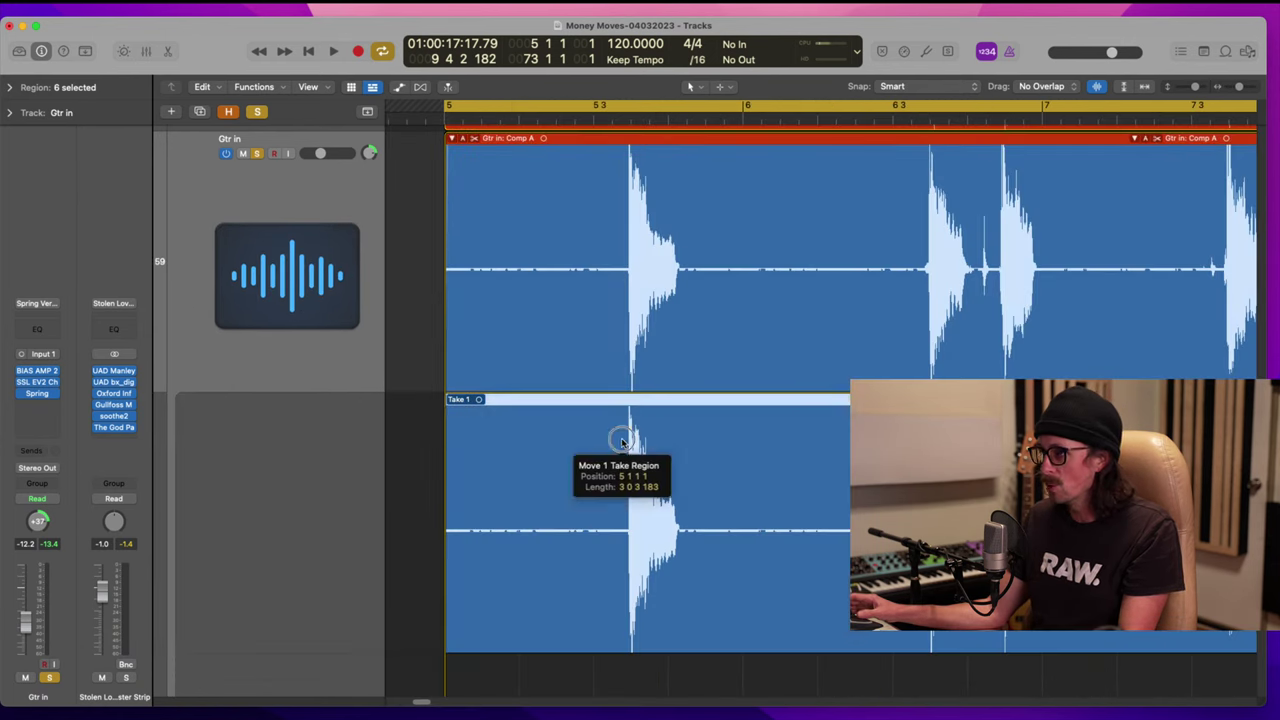
left_click_drag(642, 512, 598, 514)
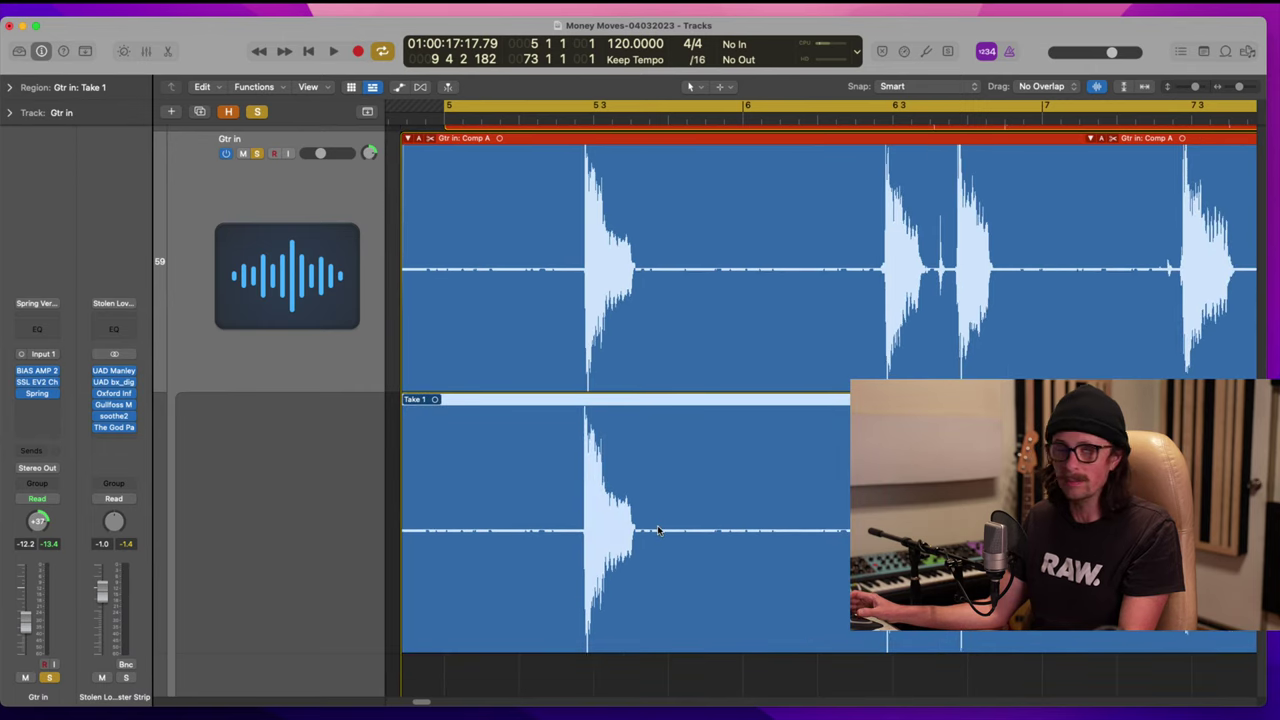
key("super+z")
Step: Check the take lanes on track 59 between bars 5 and 13 and collapse the take folder at bar 5
scroll(675, 410, "down", 8)
left_click(801, 357, "ctrl+alt")
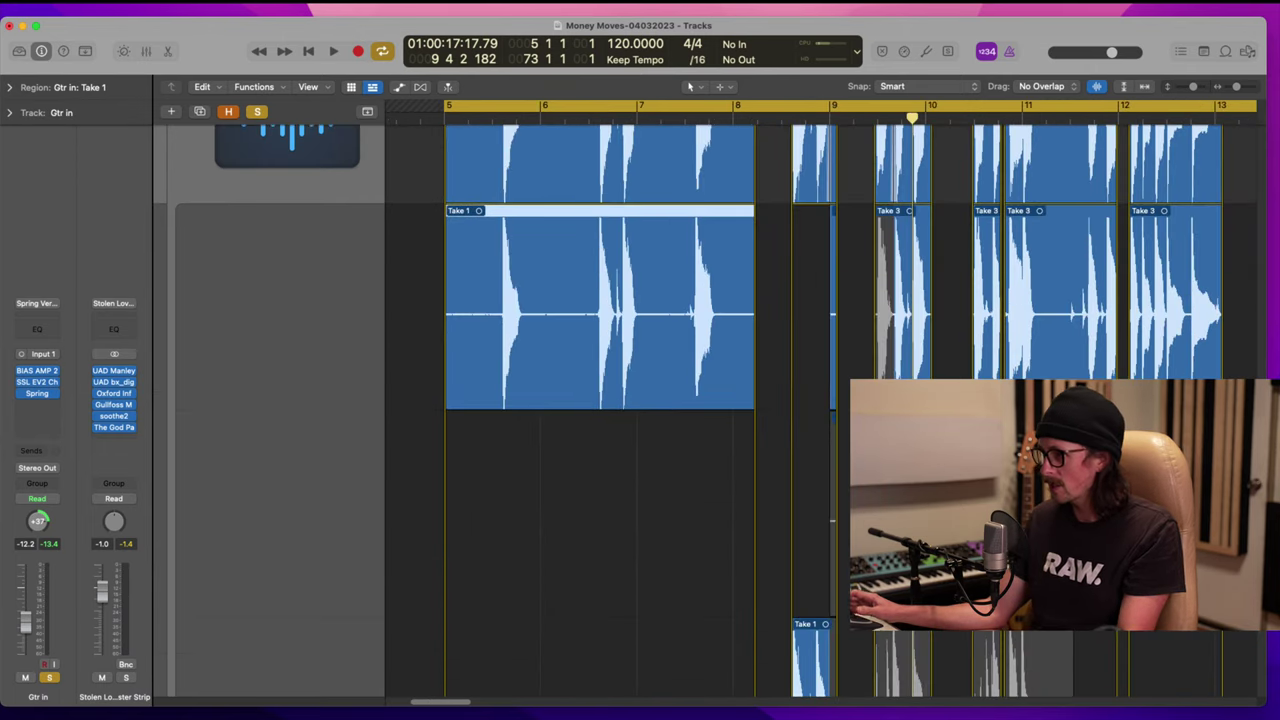
scroll(817, 371, "down", 3)
scroll(817, 372, "down", 5)
scroll(752, 304, "up", 10)
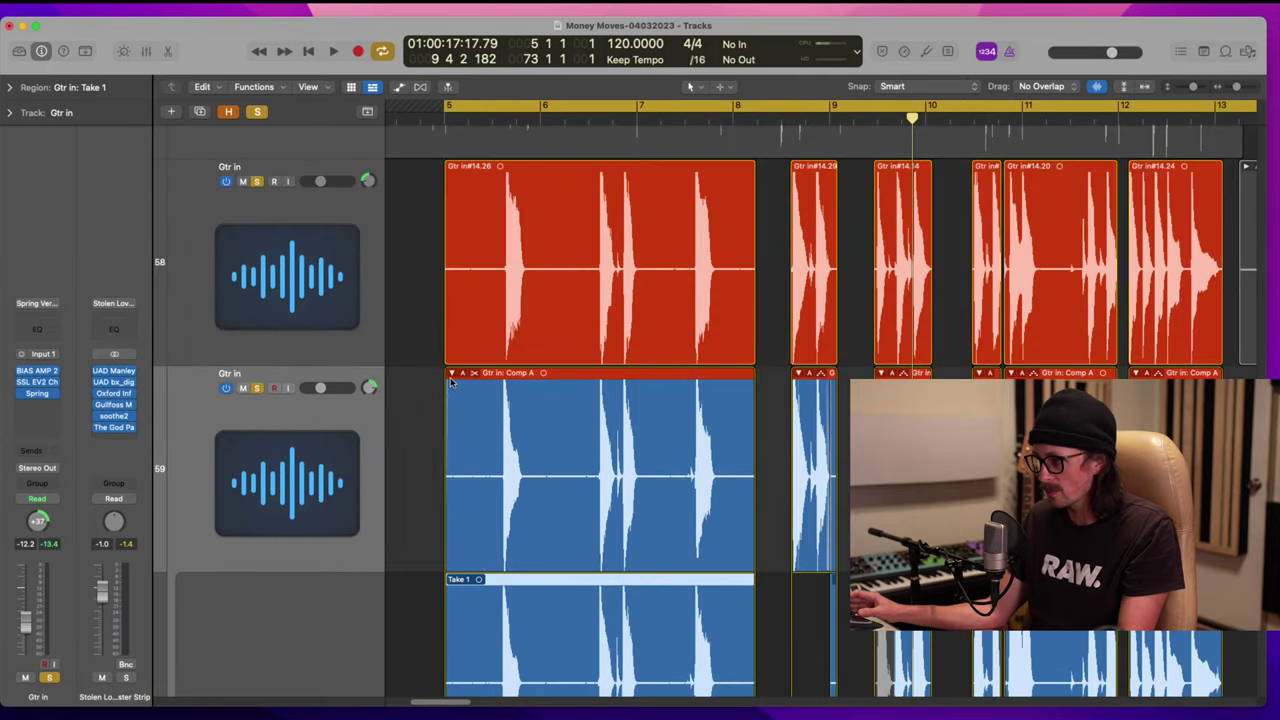
left_click(452, 374)
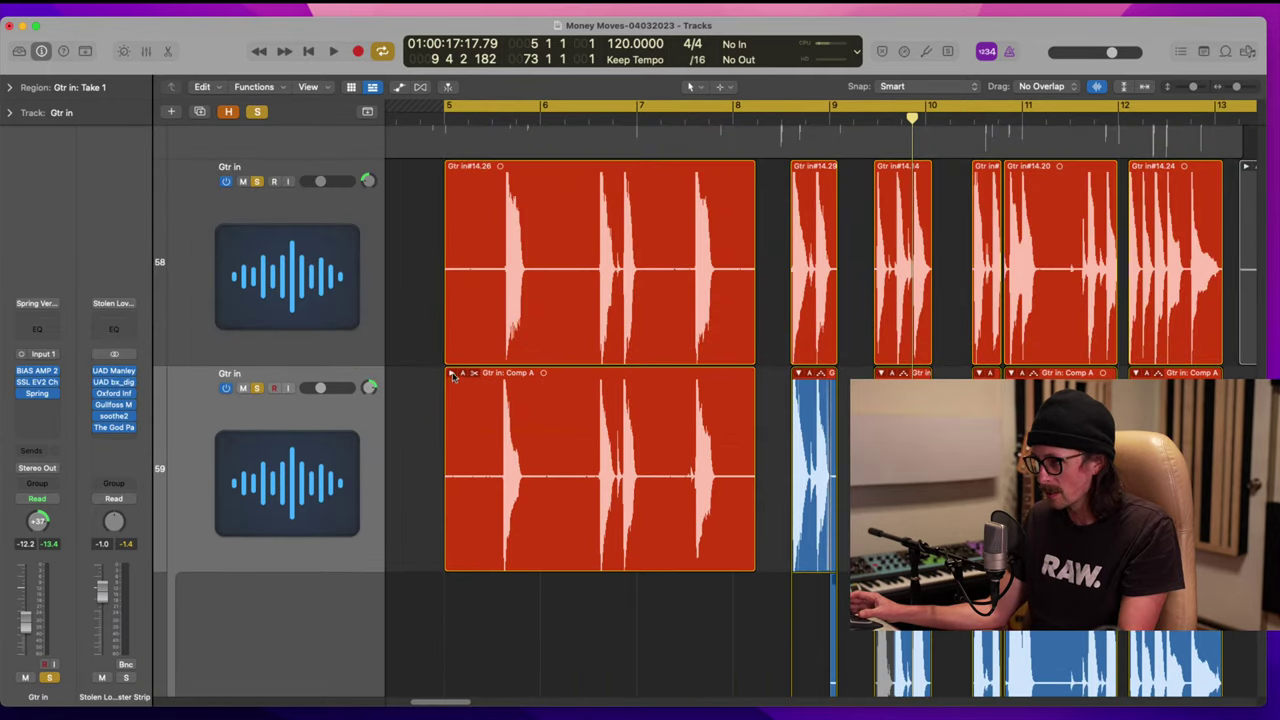
scroll(814, 383, "right", 5)
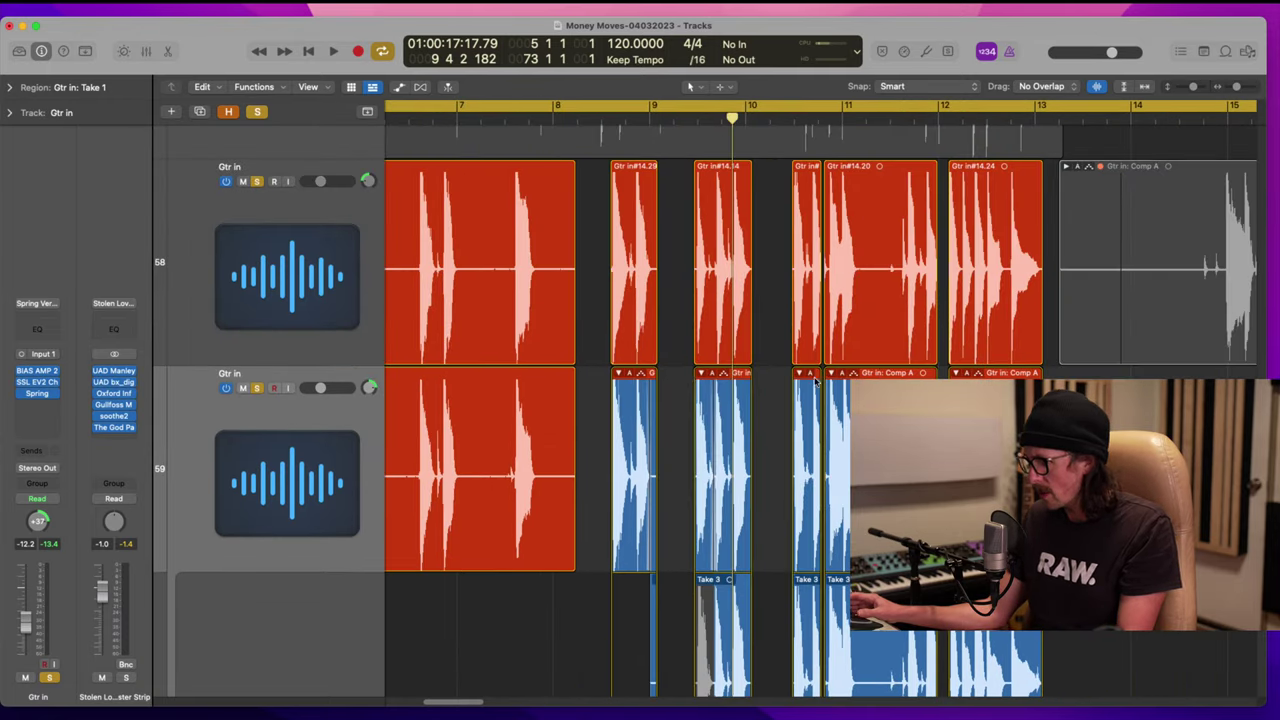
Step: Inspect the takes in track 59's second take folder, around 8 3 to 9, and turn off its Quick Swipe Comping
left_click_drag(611, 350, 742, 718)
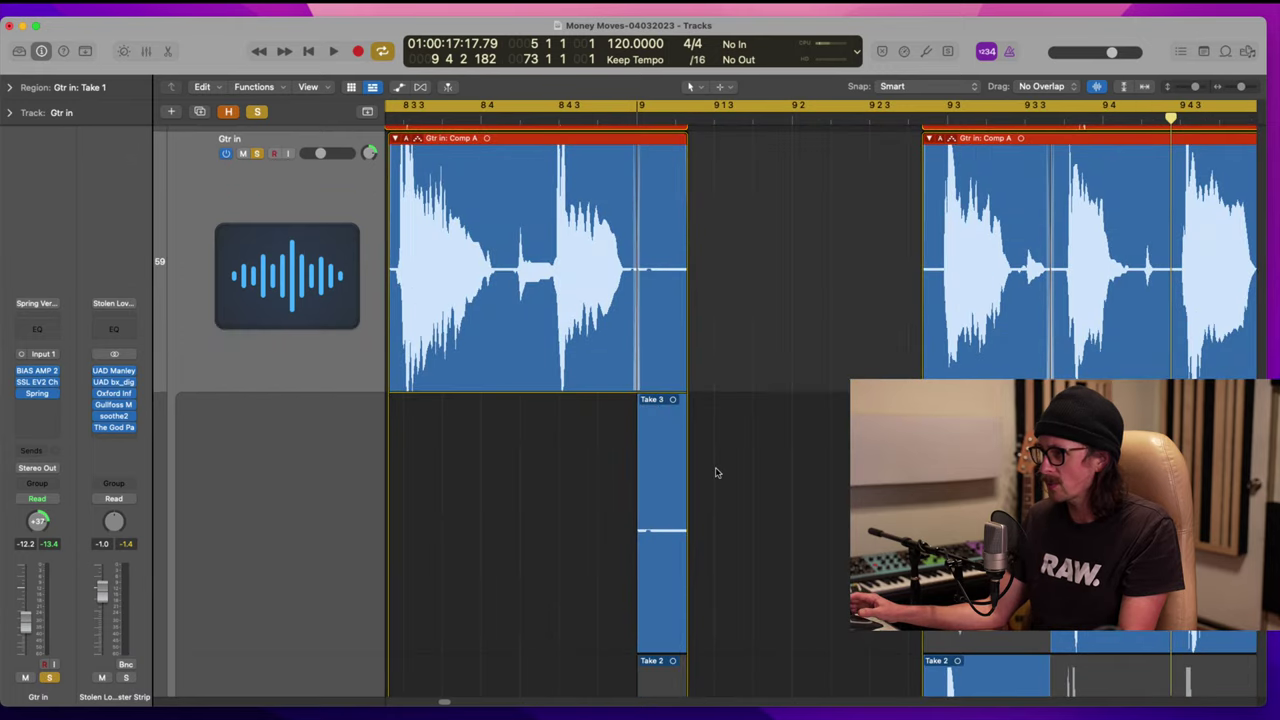
scroll(712, 462, "down", 8)
scroll(670, 420, "up", 5)
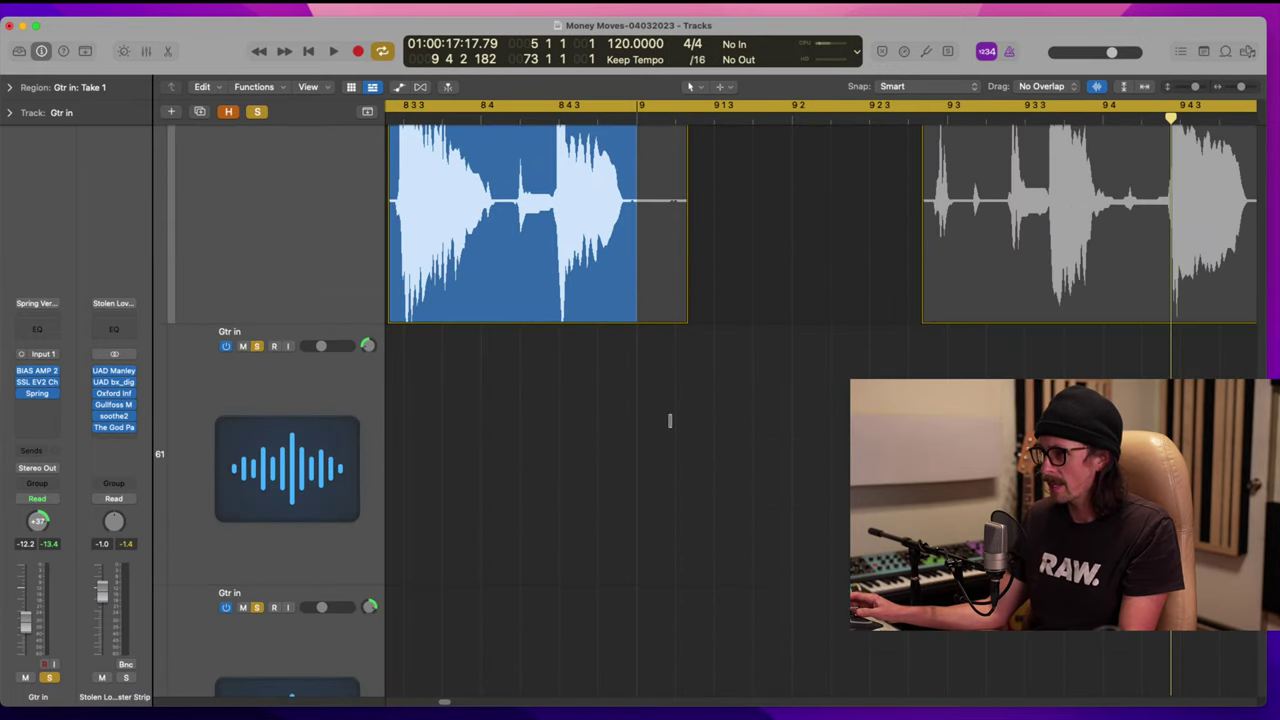
scroll(670, 420, "down", 5)
scroll(670, 420, "up", 8)
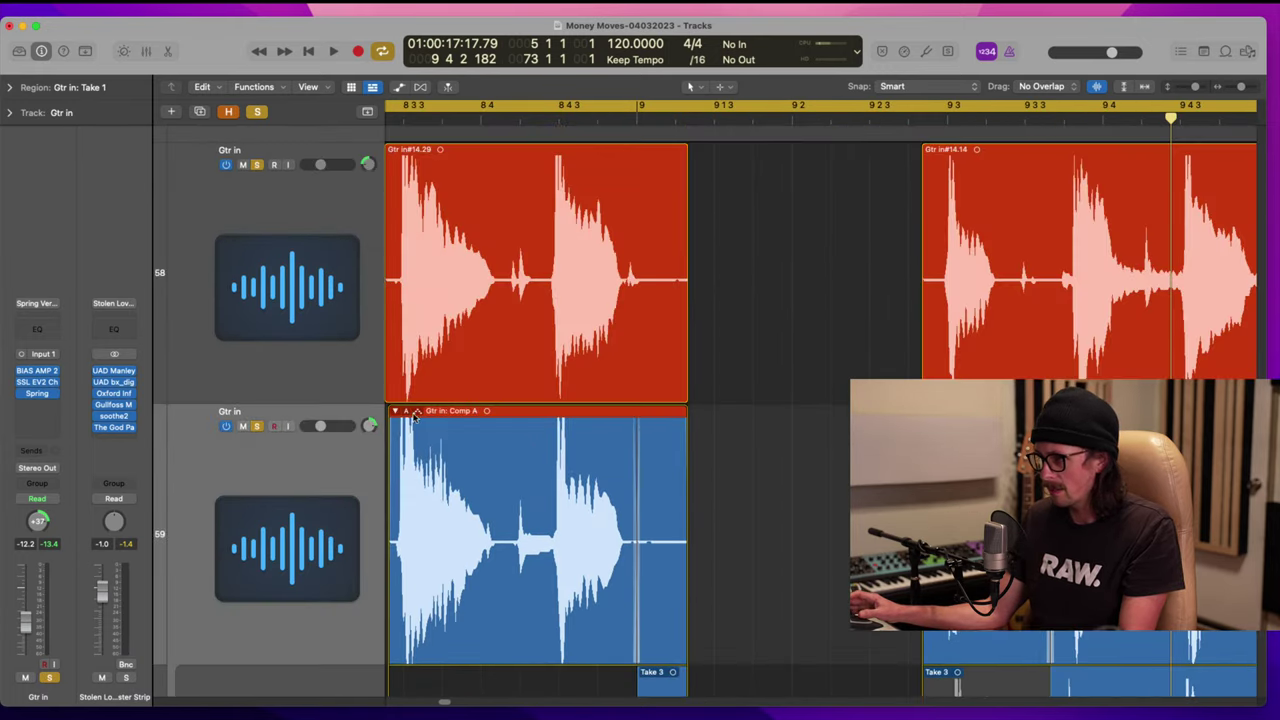
Step: Try moving the short Take 2 region at bar 9 earlier, and undo the move
scroll(540, 470, "down", 8)
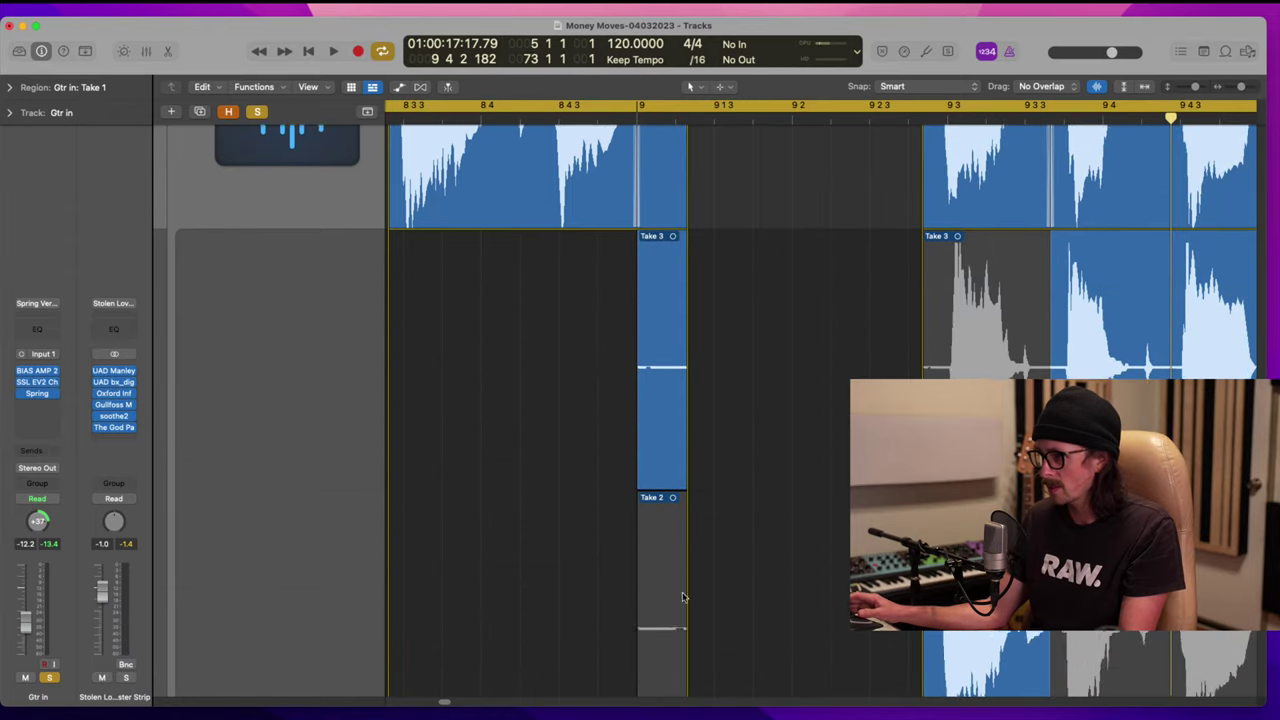
scroll(683, 597, "down", 1)
left_click_drag(661, 597, 600, 596)
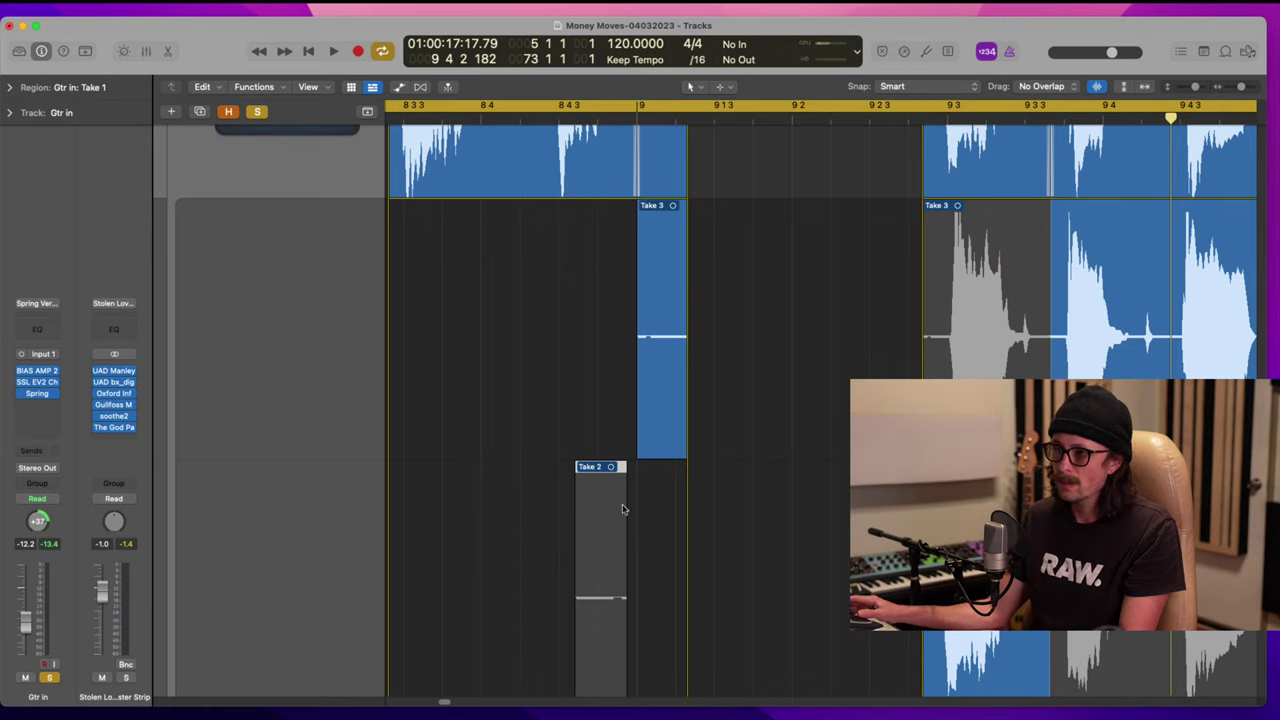
mouse_move(639, 446)
left_mouse_down()
mouse_move(577, 437)
mouse_move(628, 438)
left_mouse_up()
key("super+z")
key("super+z")
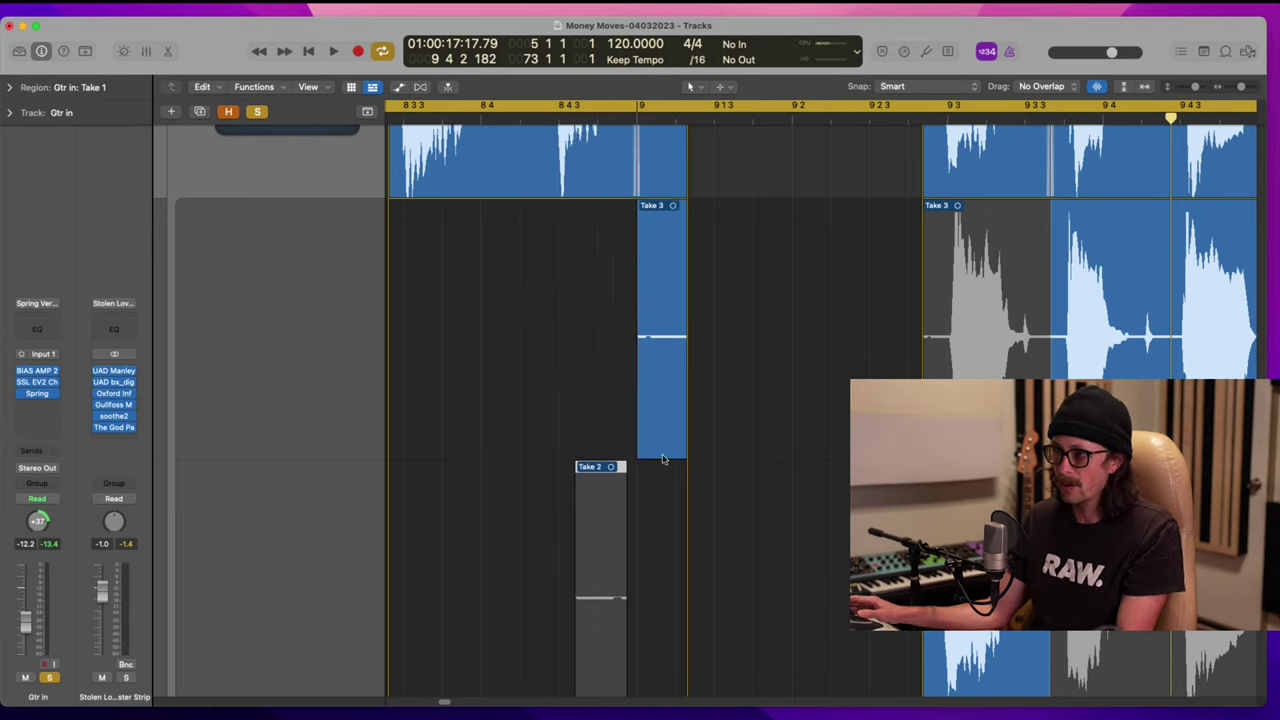
key("super+Down")
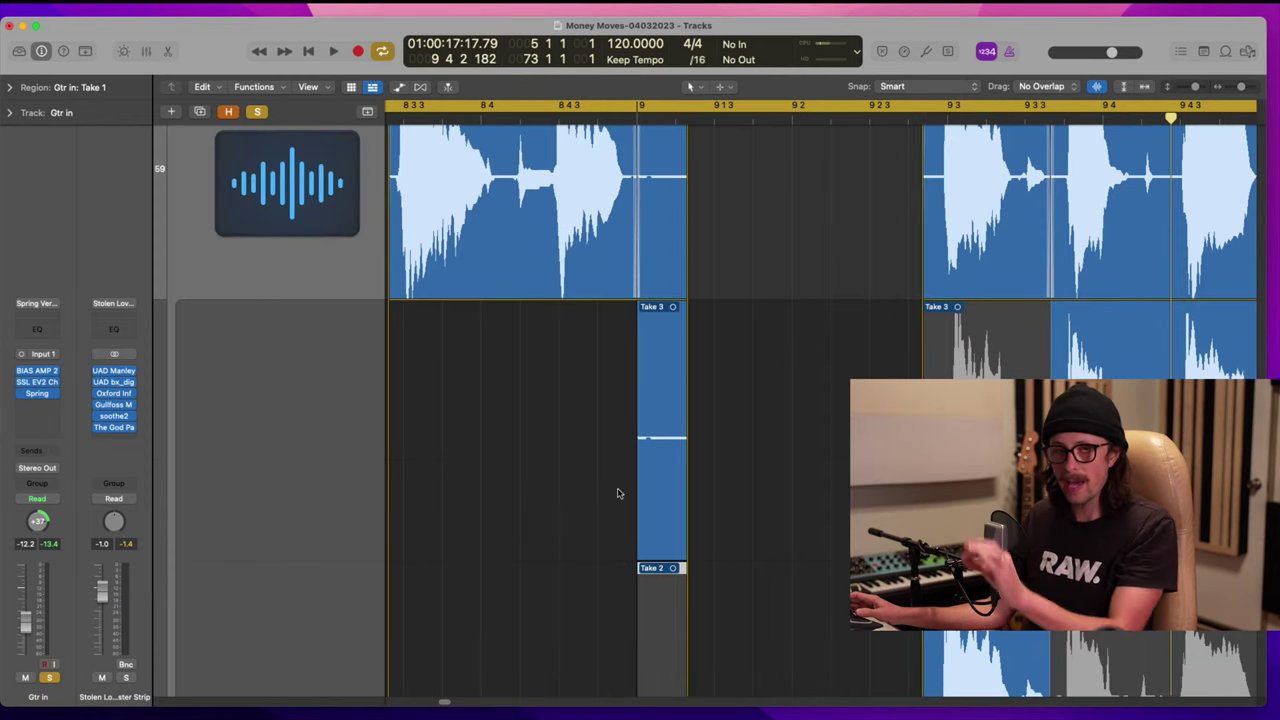
Step: Turn off Quick Swipe Comping in the take folder around 9 3 and move its Take 3 slightly earlier, in line with Take 2's note
scroll(551, 382, "up", 2)
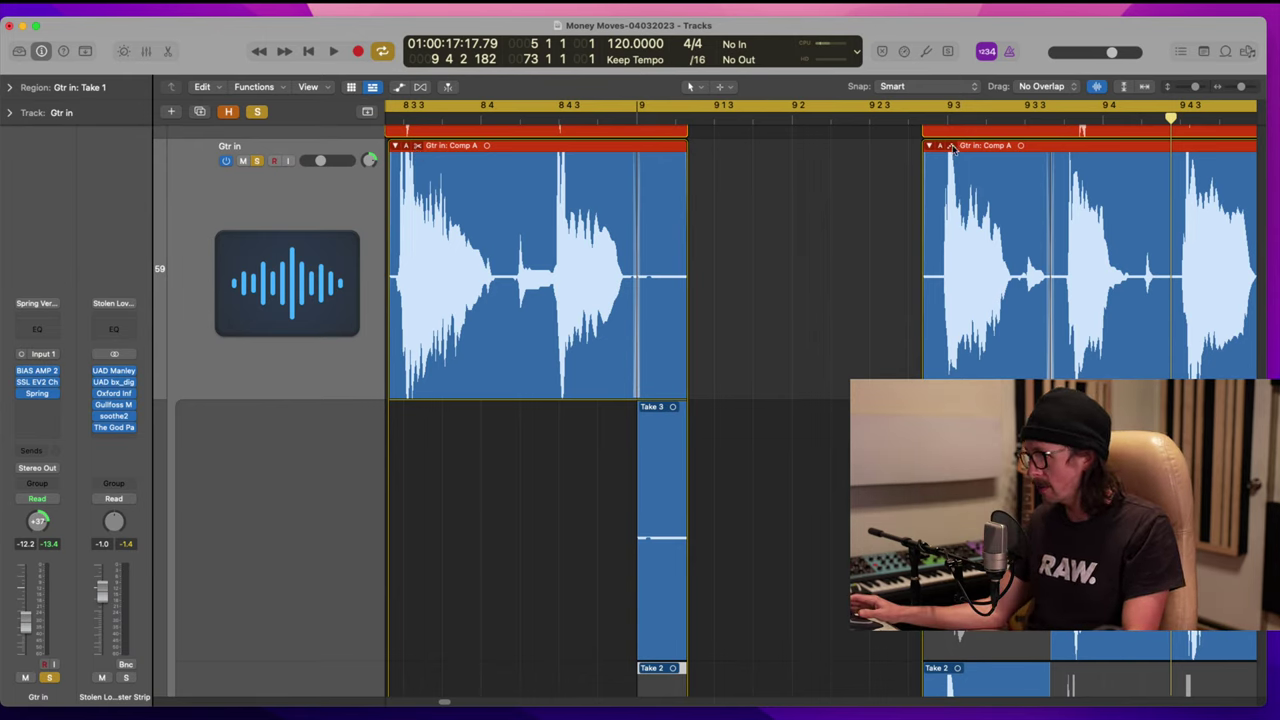
scroll(1020, 352, "down", 5)
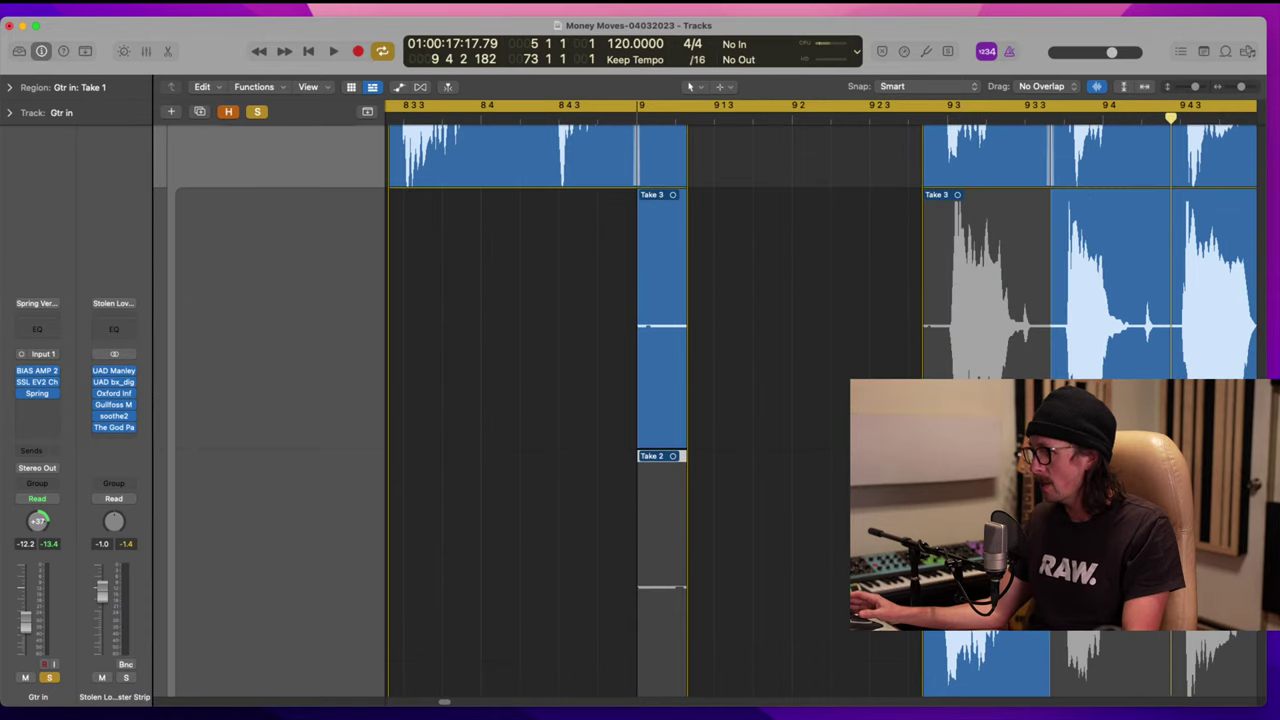
left_click_drag(876, 250, 1100, 480)
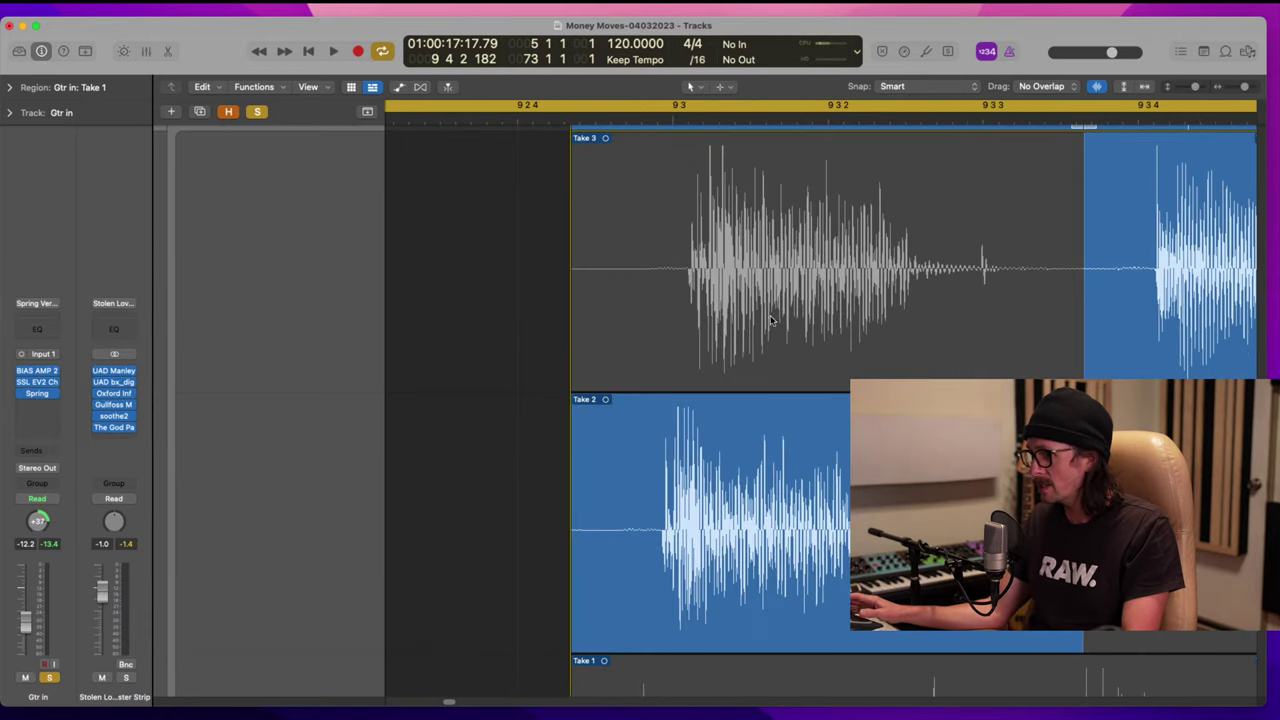
left_click_drag(770, 320, 746, 321)
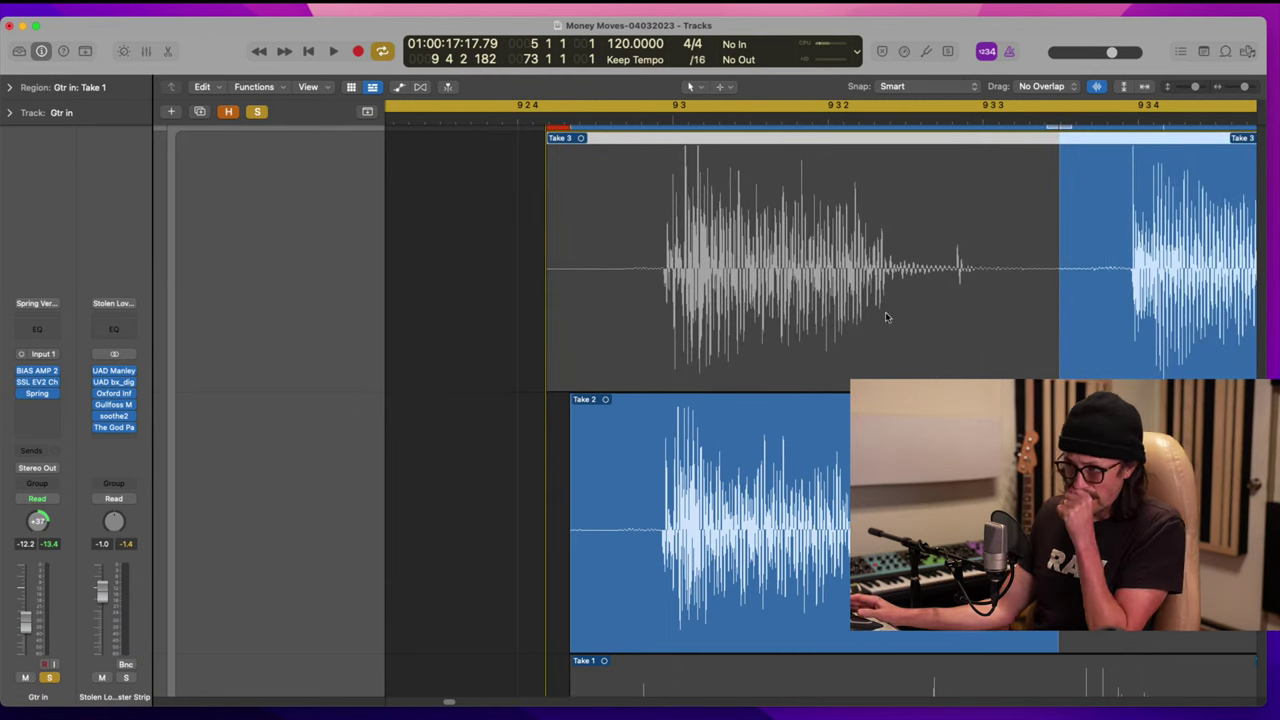
Step: Undo the last Take 3 move and split Take 3 between 9 3 3 and 9 3 4, moving only its first part earlier onto Take 2's note
key("super+z")
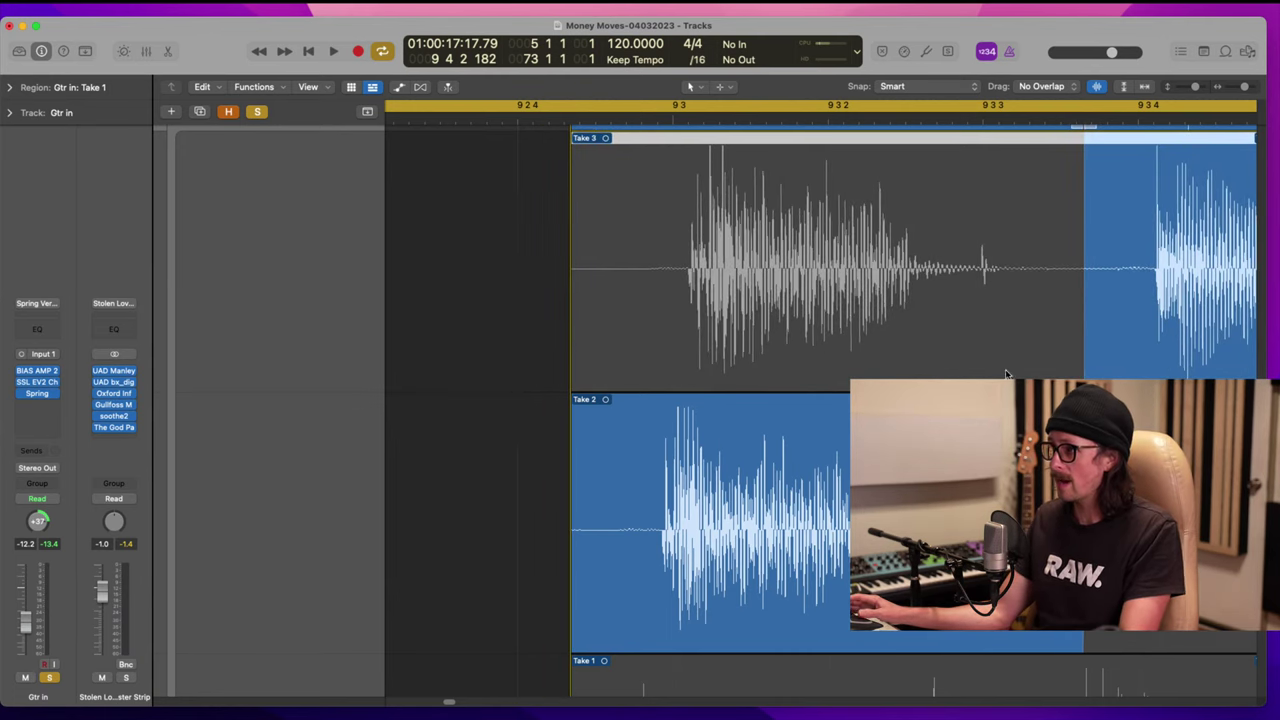
left_click(1076, 312)
left_click_drag(941, 319, 951, 363)
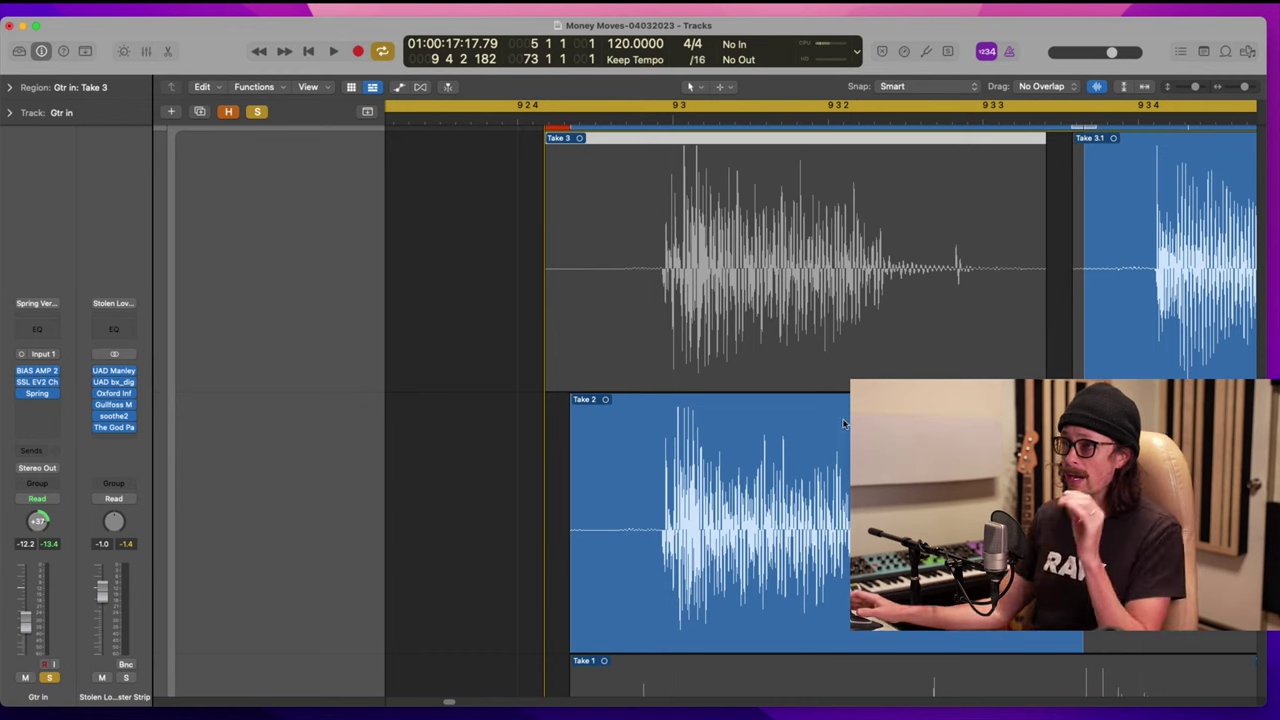
left_click_drag(637, 225, 695, 502)
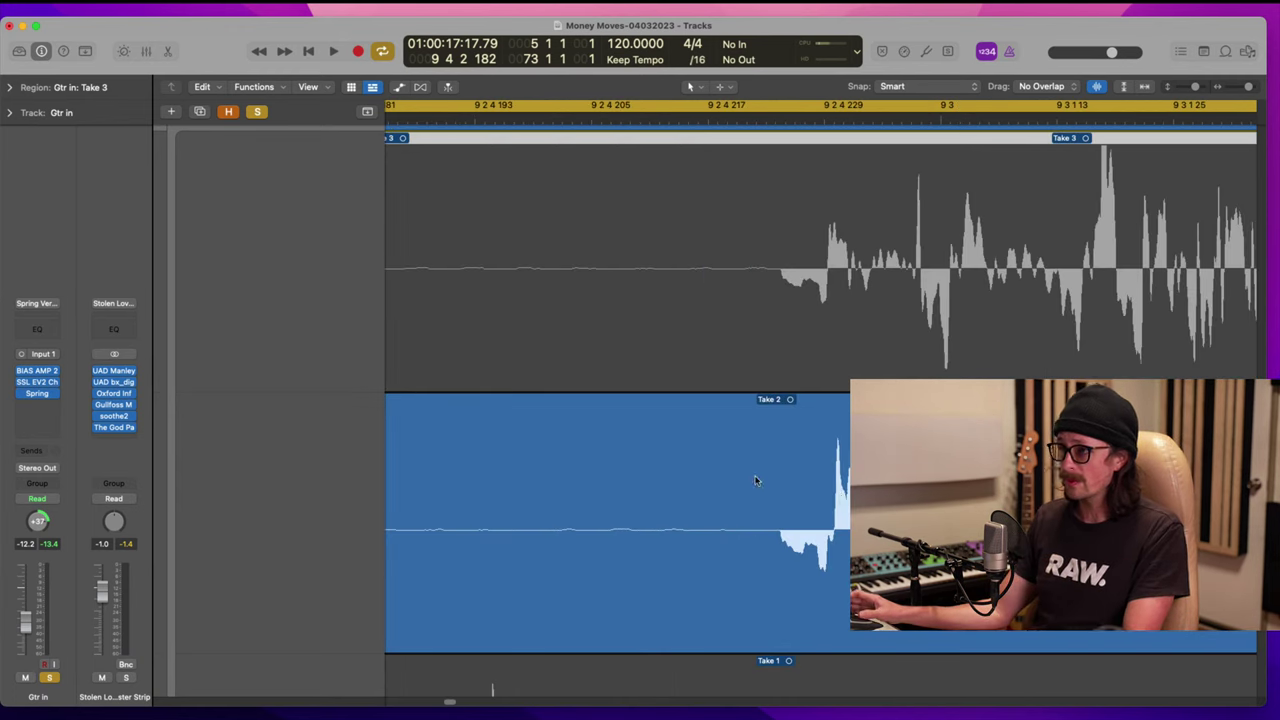
left_click(841, 495)
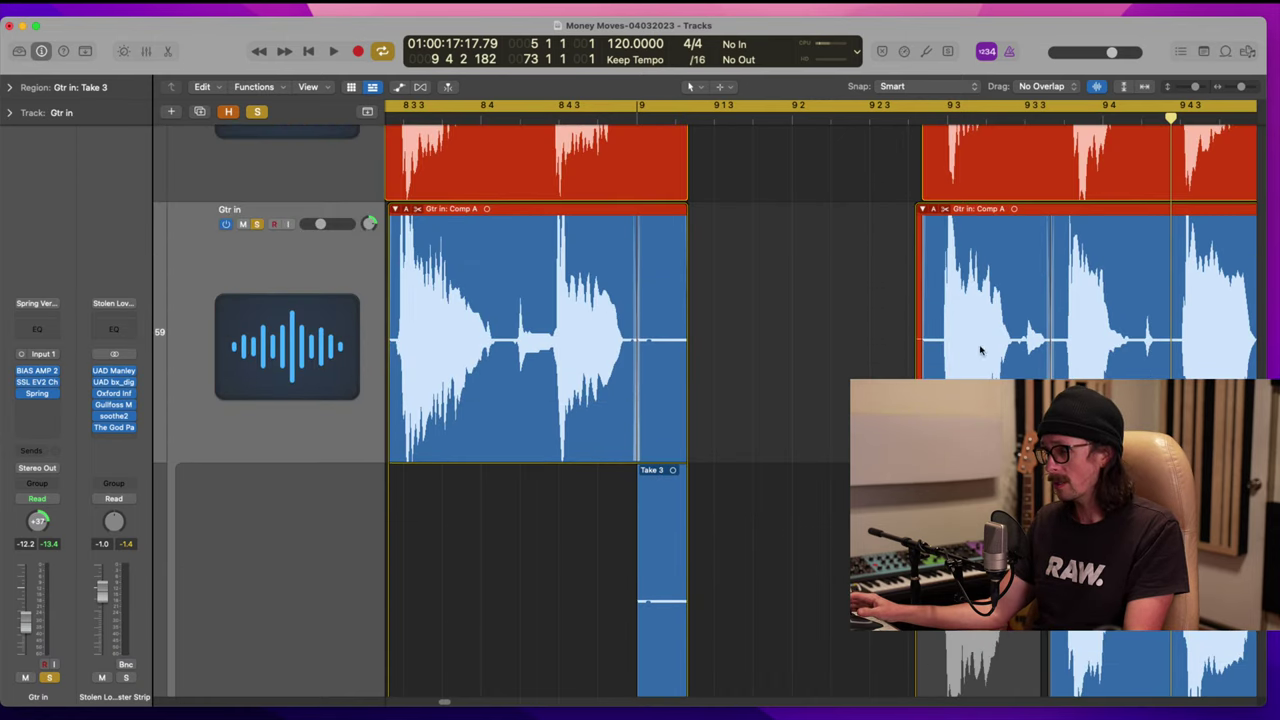
Step: Trim the end of the 9 3 take folder to before bar 10, collapse it, and extend it back past bar 10
scroll(980, 350, "right", 5)
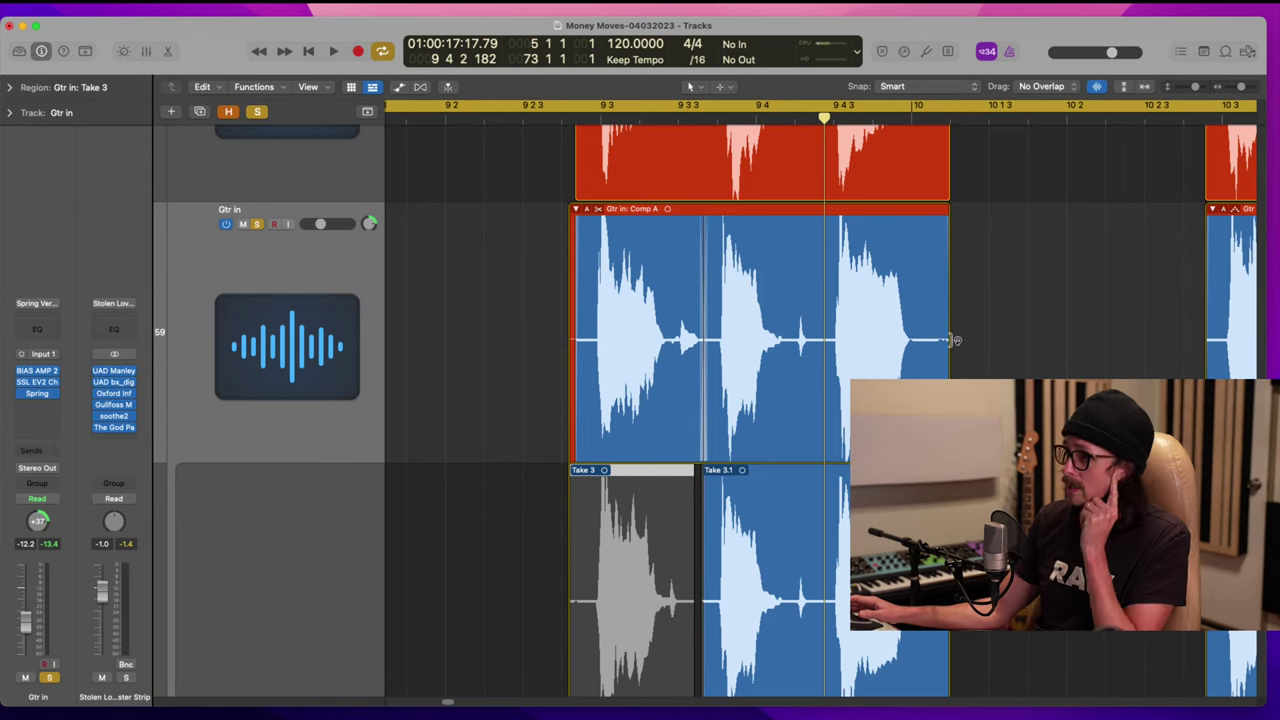
left_click_drag(948, 376, 897, 377)
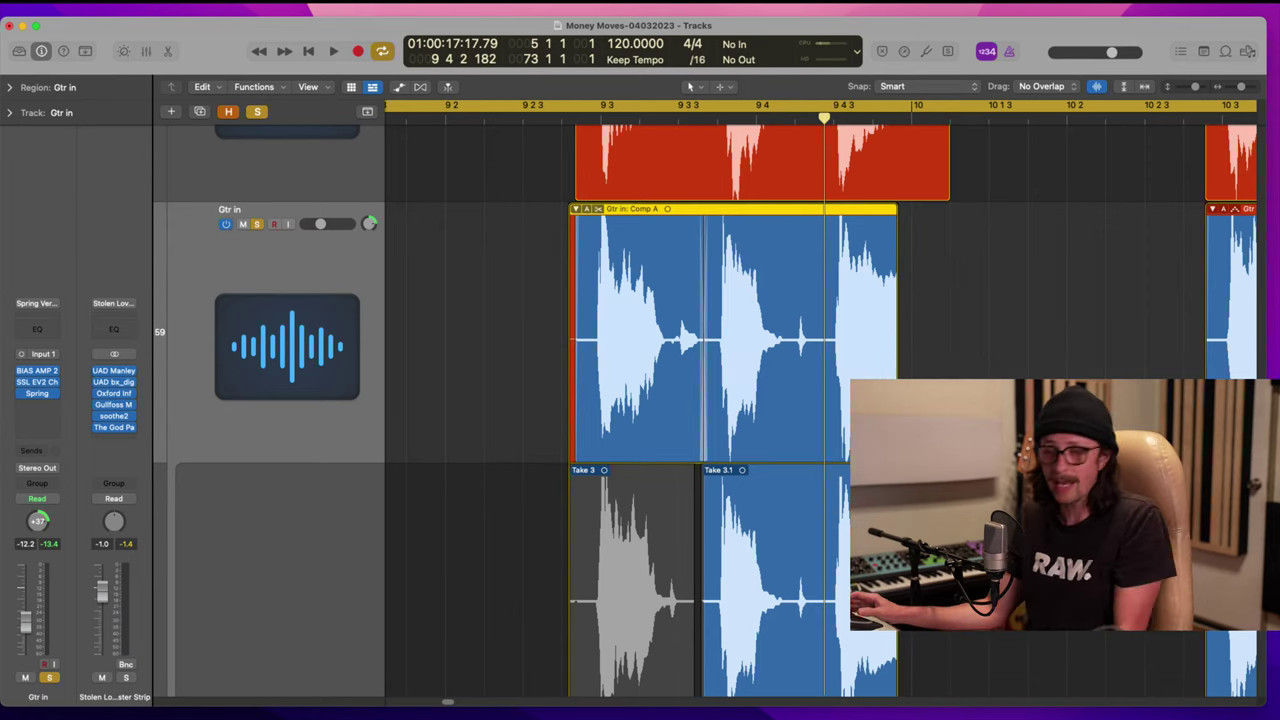
left_click(575, 209)
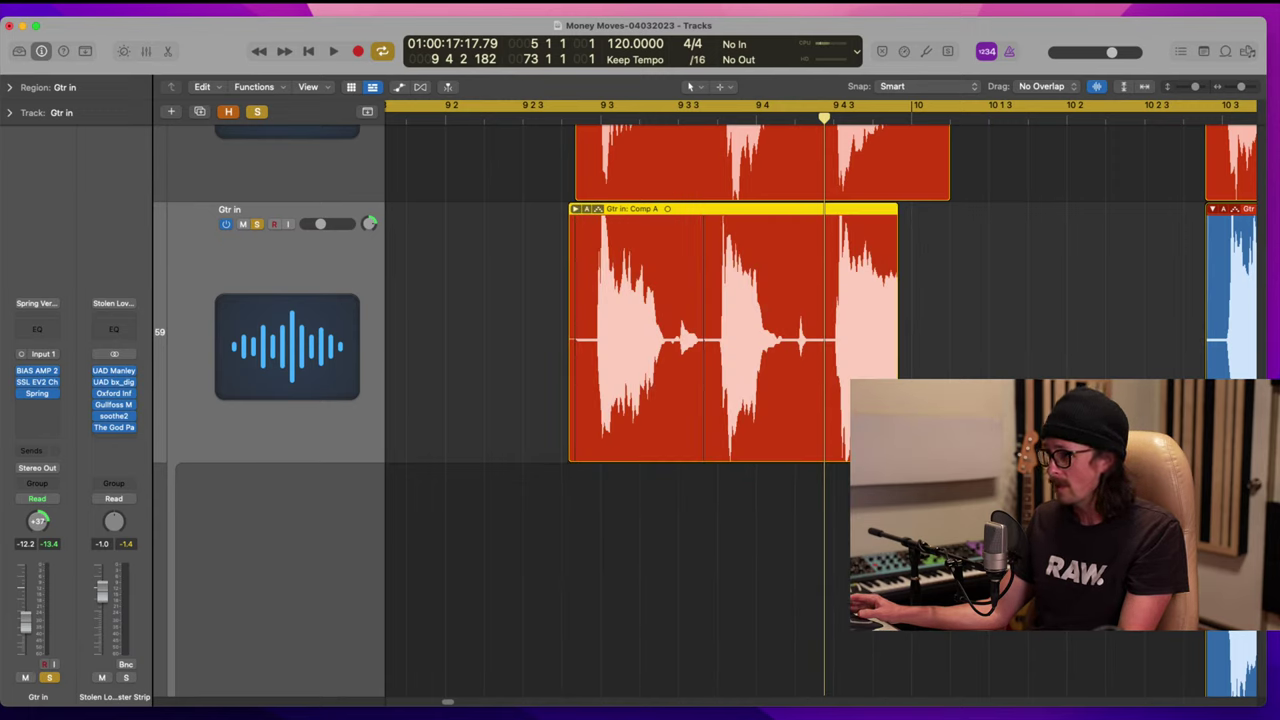
left_click_drag(897, 377, 976, 377)
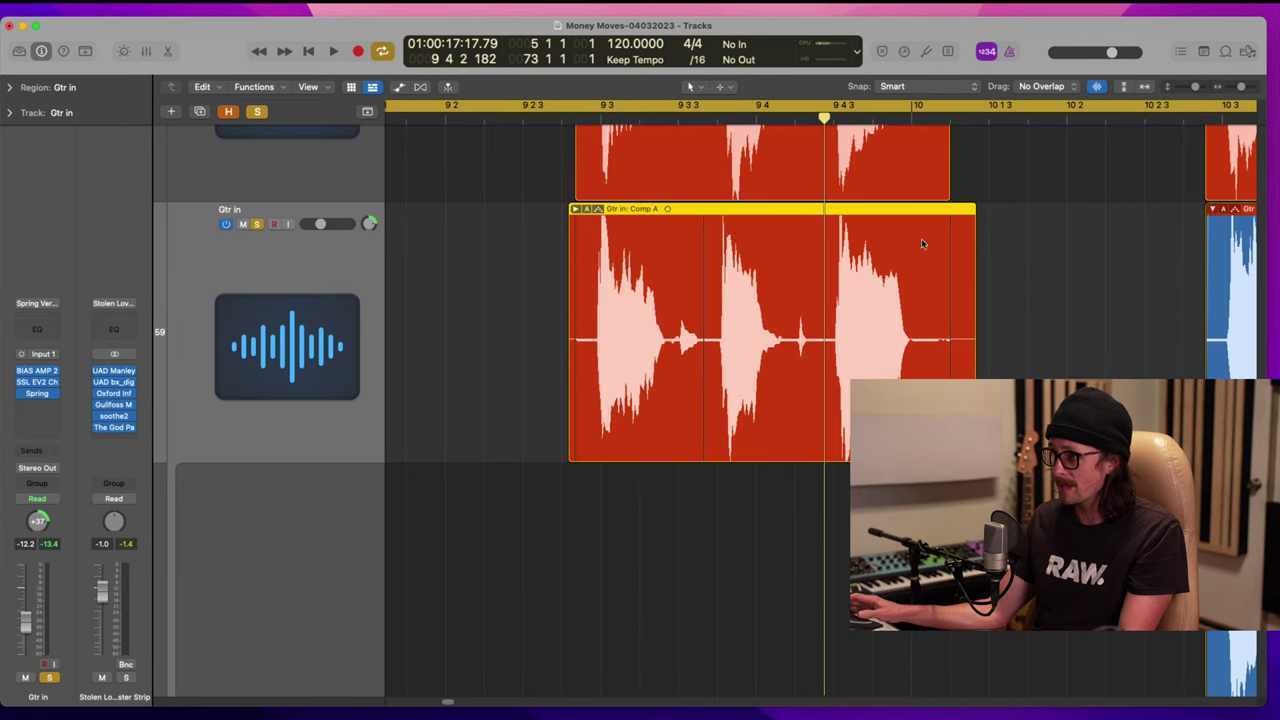
Step: Swipe Take 2 into the comp from just after 9 4 4, split the take folder at that point and delete the tail section
left_click(576, 210)
scroll(757, 325, "down", 5)
scroll(937, 684, "down", 5)
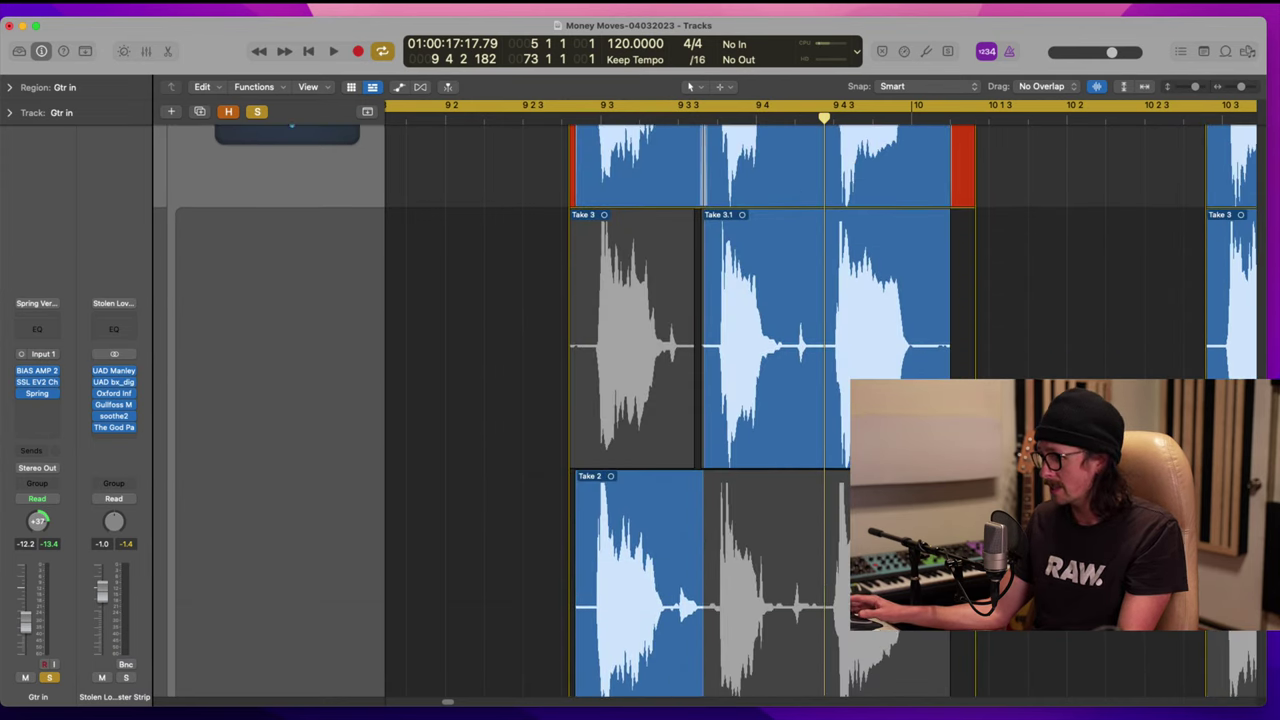
left_click_drag(888, 600, 950, 600)
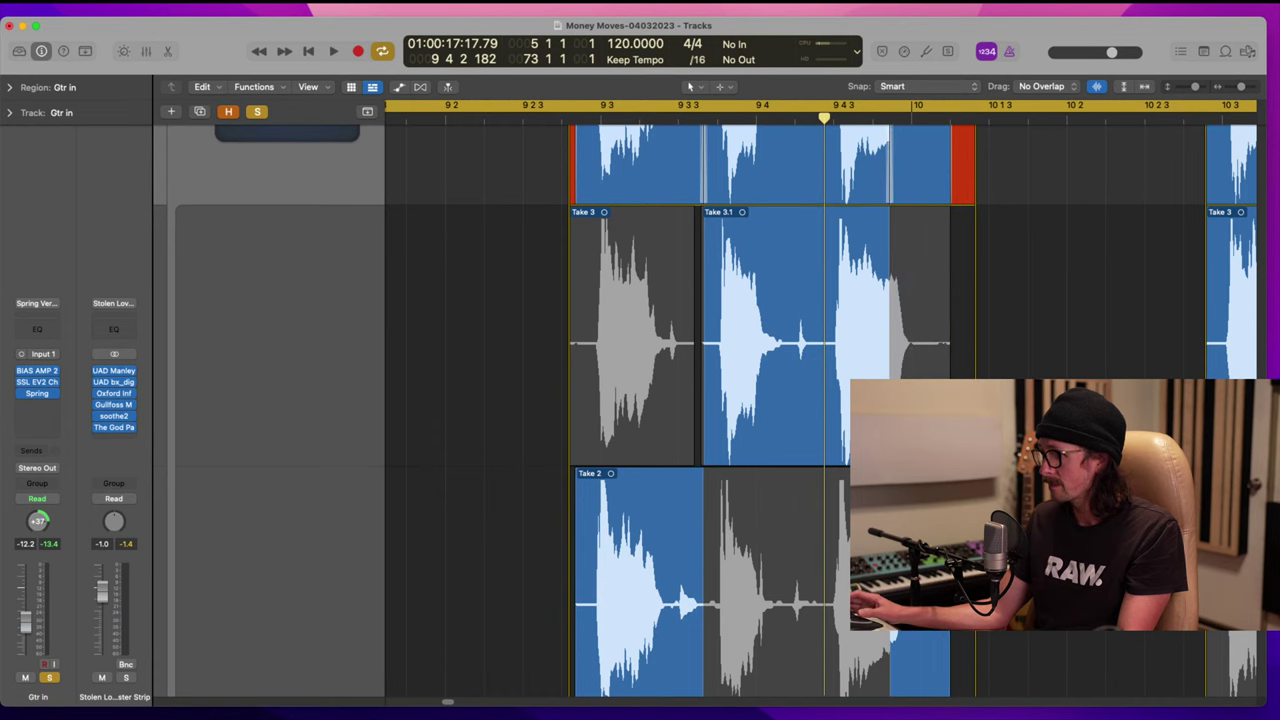
scroll(770, 410, "up", 13)
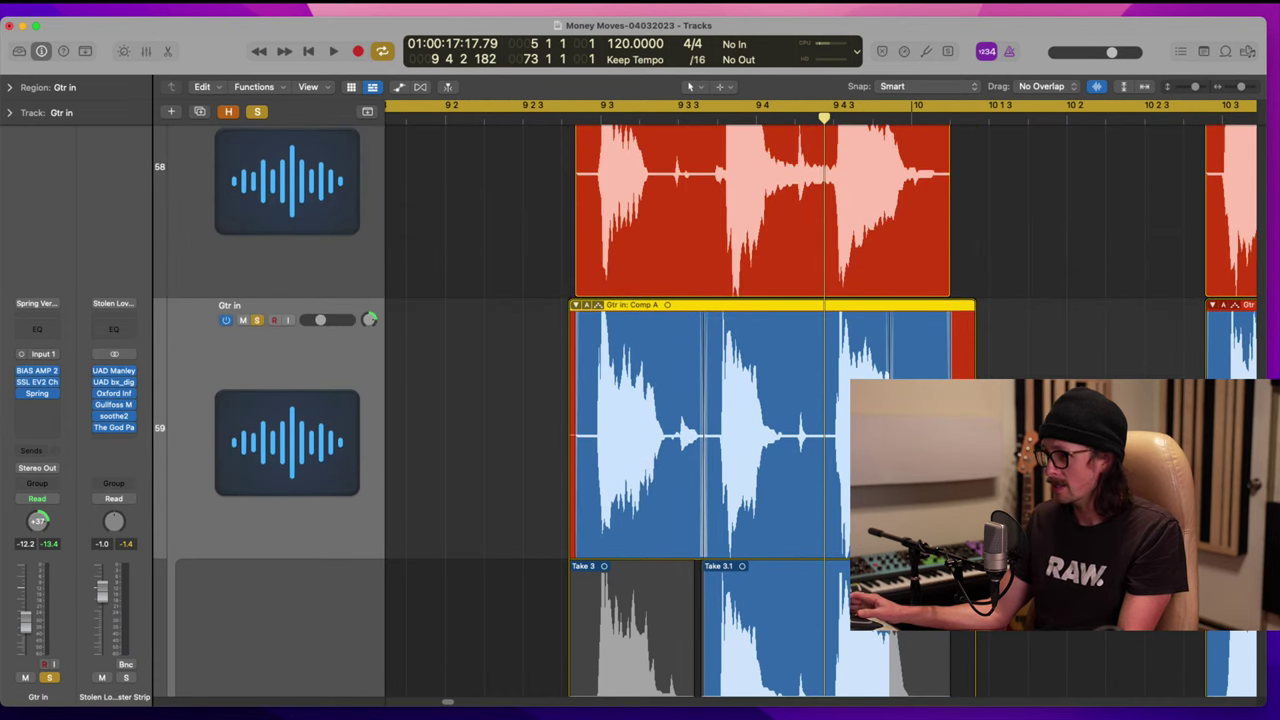
double_click(890, 340)
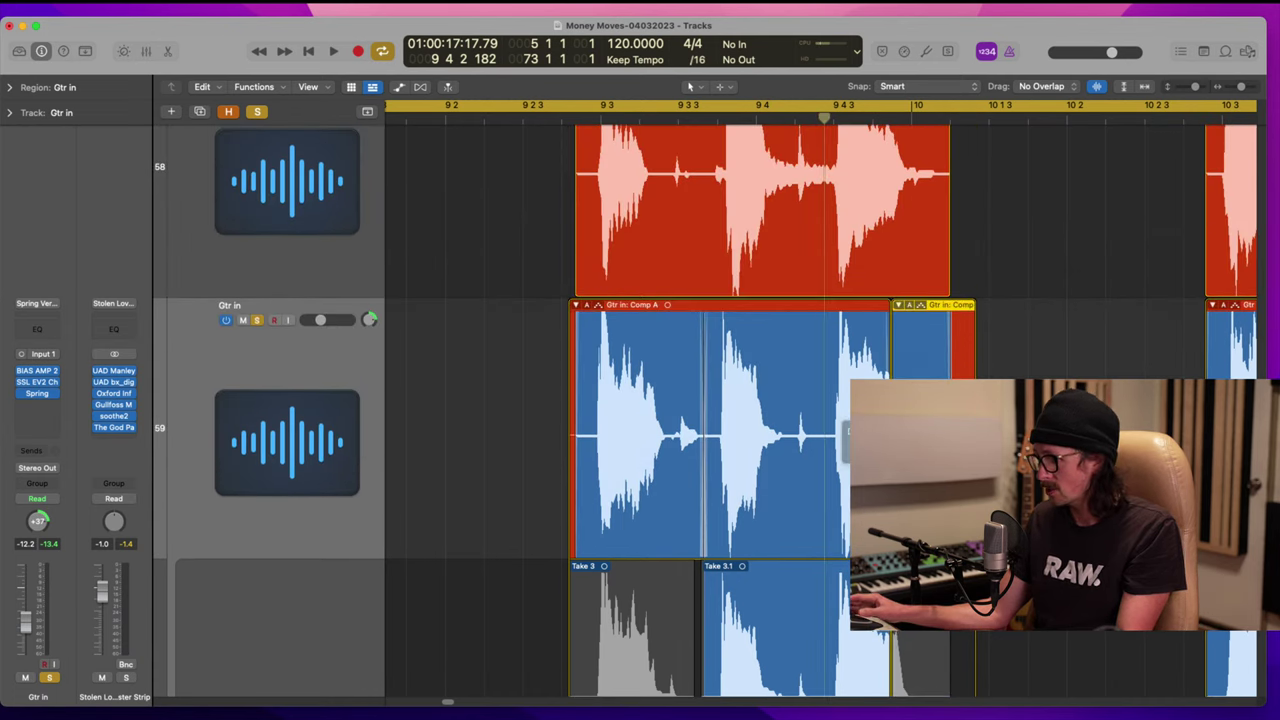
key("Delete")
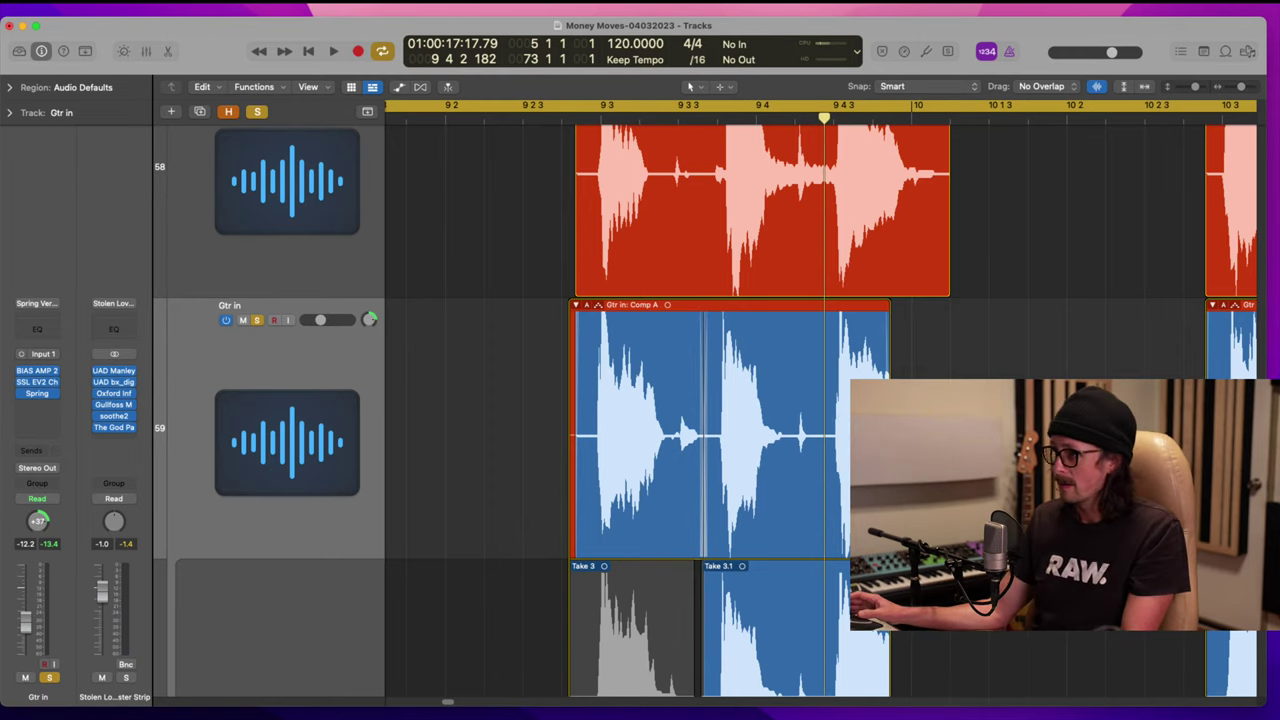
Step: Collapse the shortened take folder and extend its end to just past 10 1 2
left_click(575, 305)
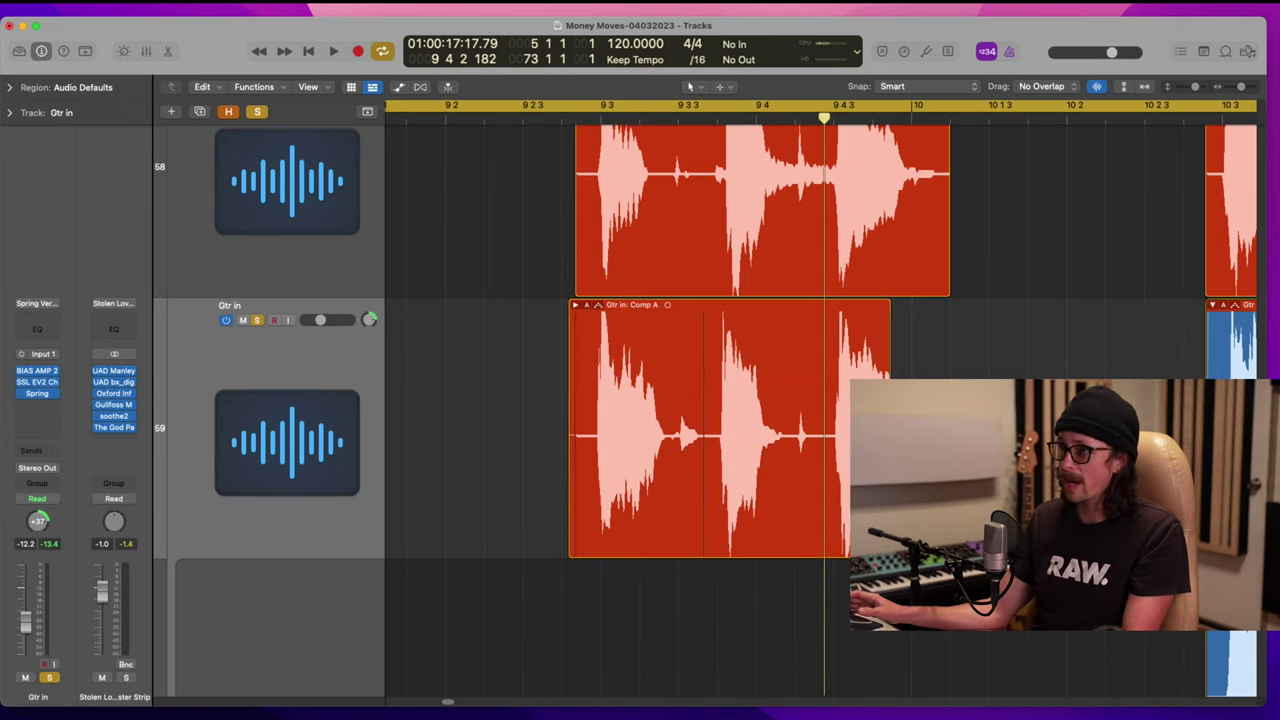
left_click_drag(817, 361, 1046, 546)
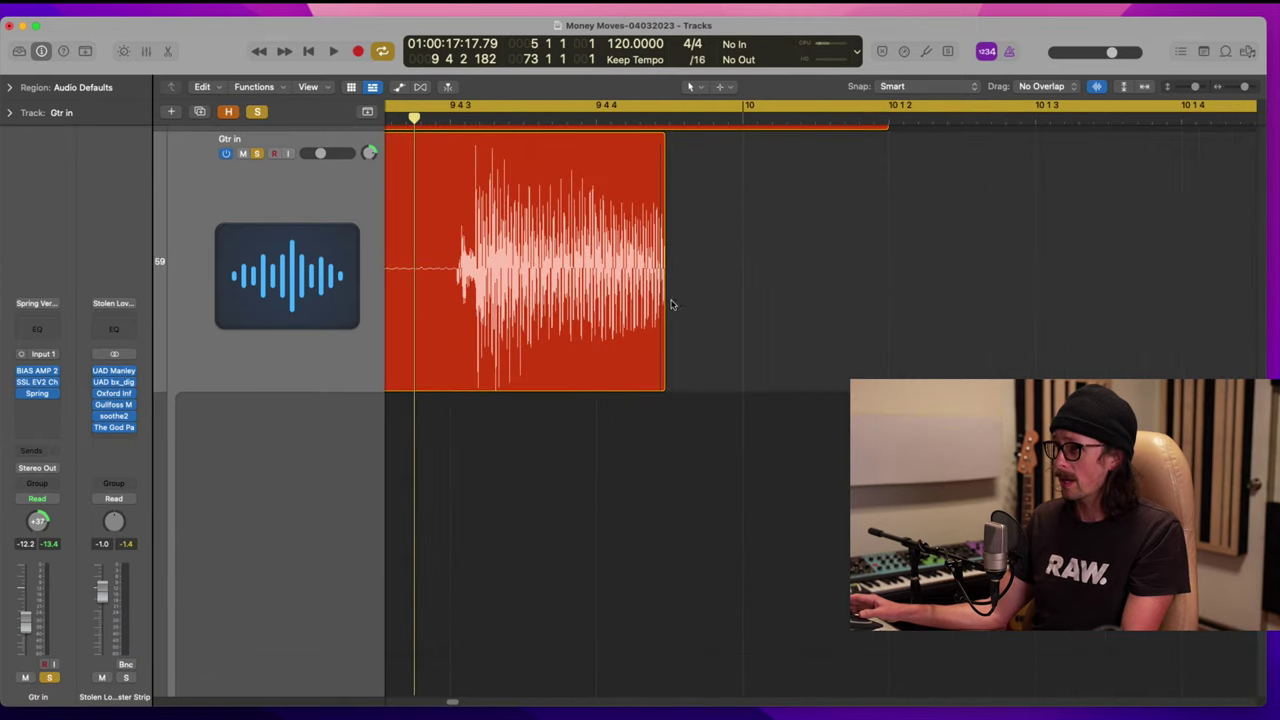
left_click_drag(665, 320, 918, 337)
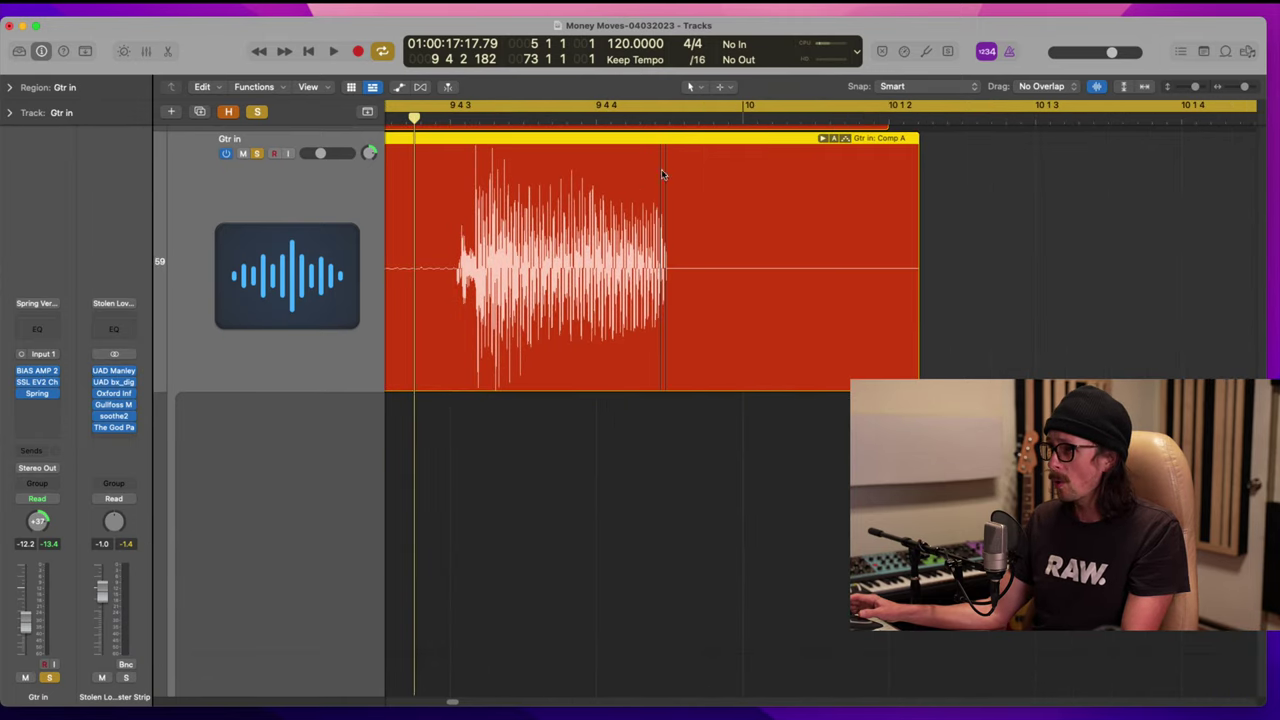
left_click(633, 357, "ctrl+alt")
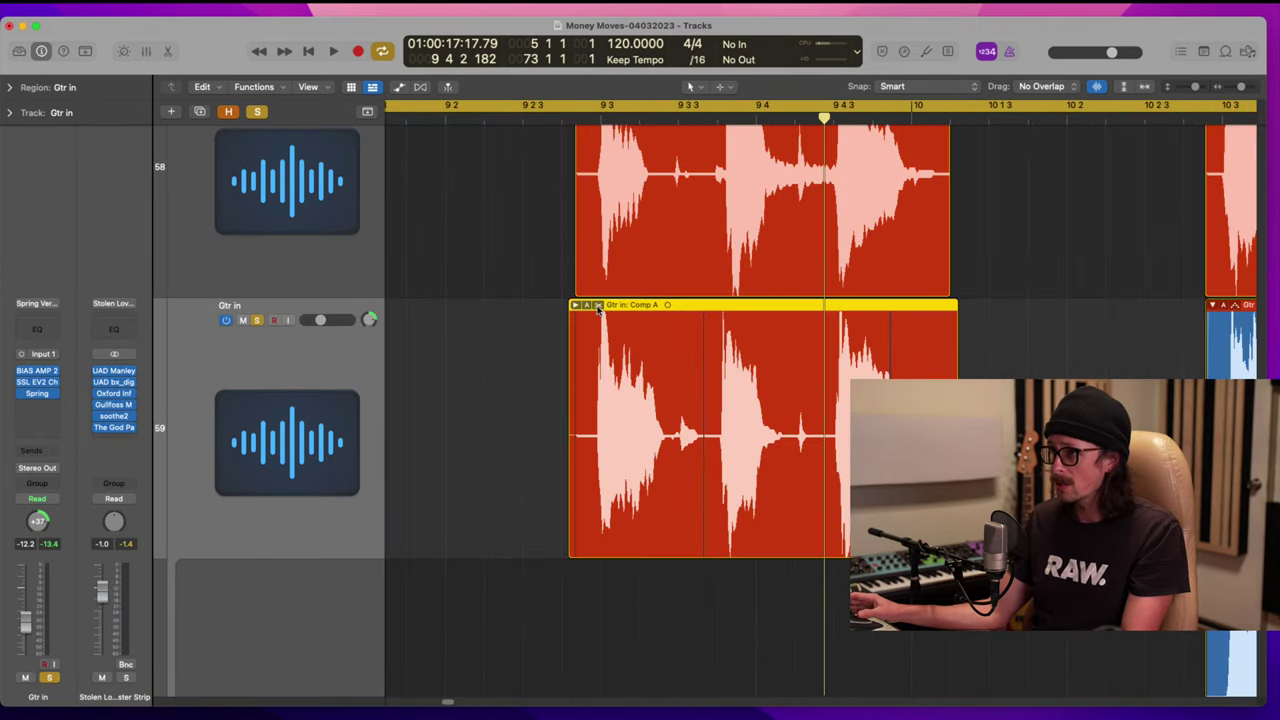
Step: Expand the take folder and try extending the end of Take 3.1 past bar 10
scroll(808, 332, "down", 3)
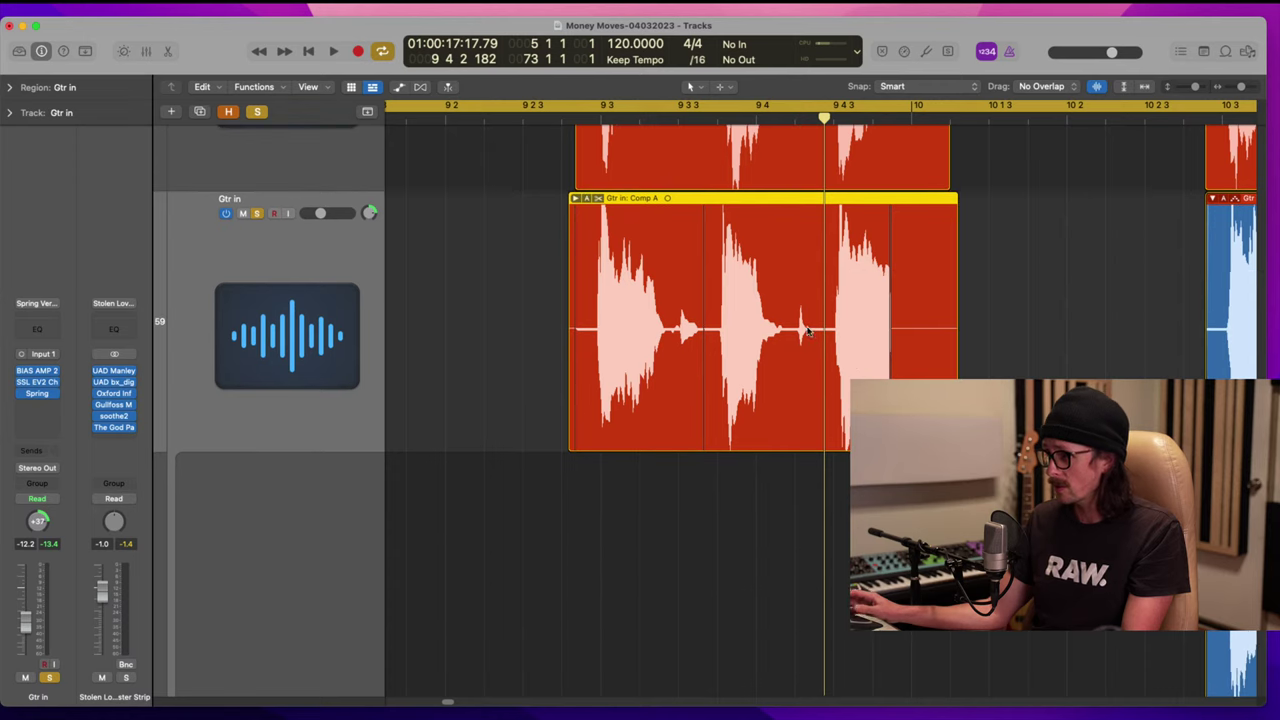
left_click(574, 197)
scroll(882, 376, "down", 2)
left_click_drag(889, 580, 931, 580)
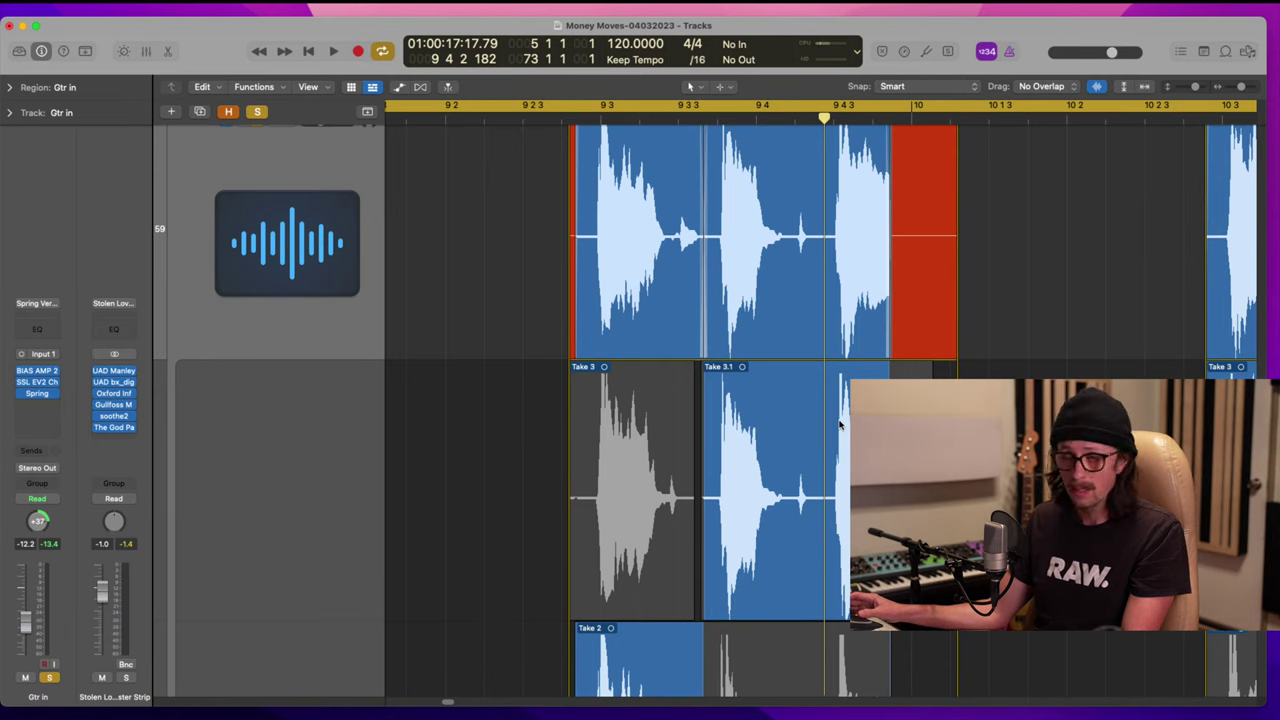
scroll(696, 413, "up", 4)
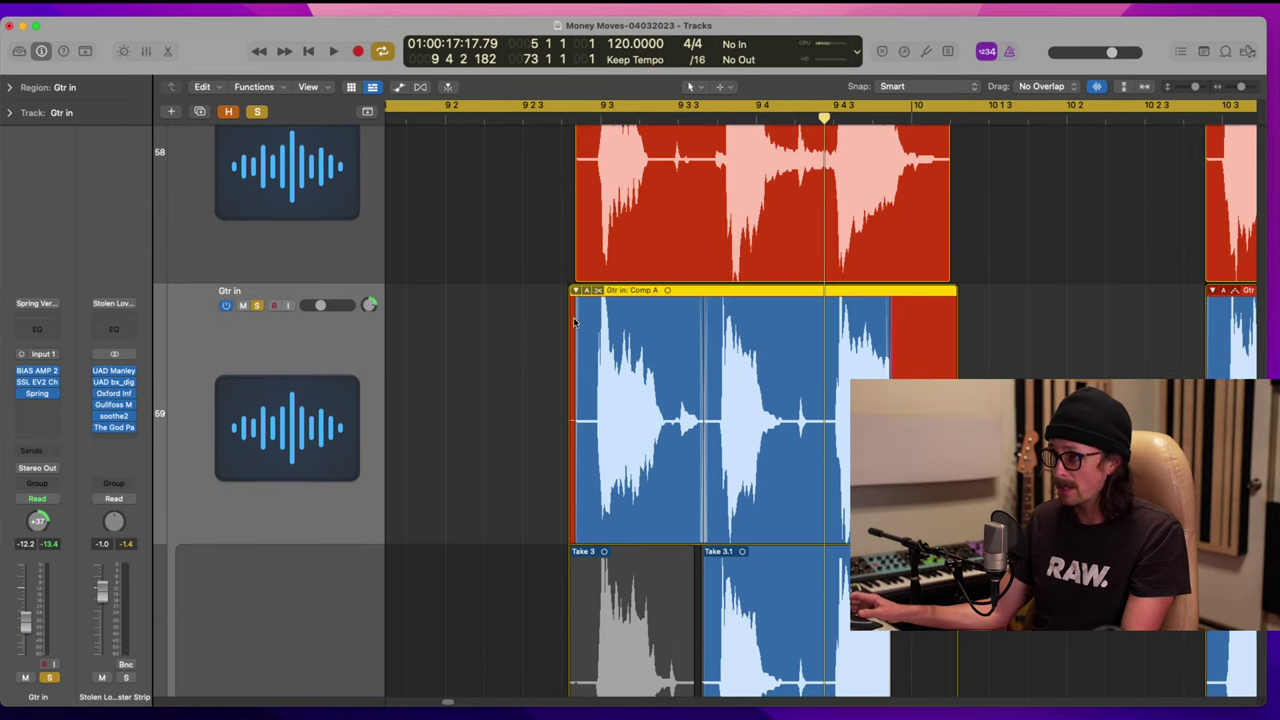
scroll(690, 425, "down", 3)
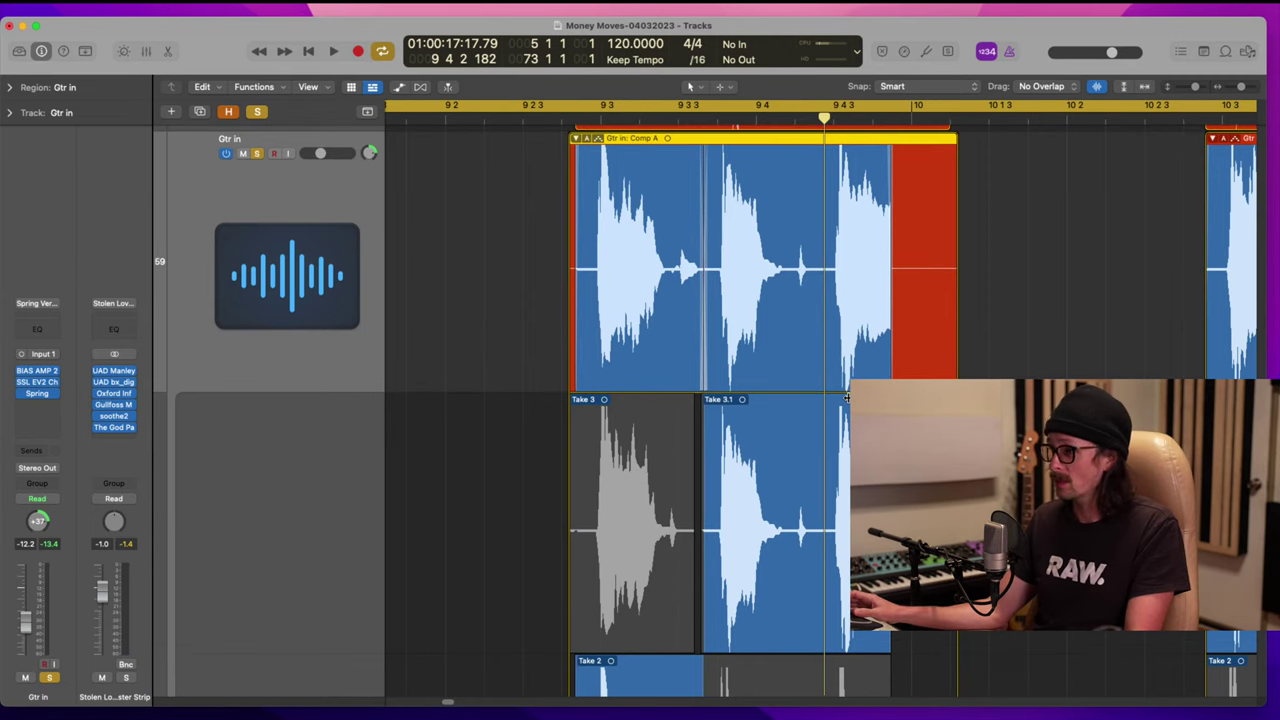
scroll(830, 410, "right", 5)
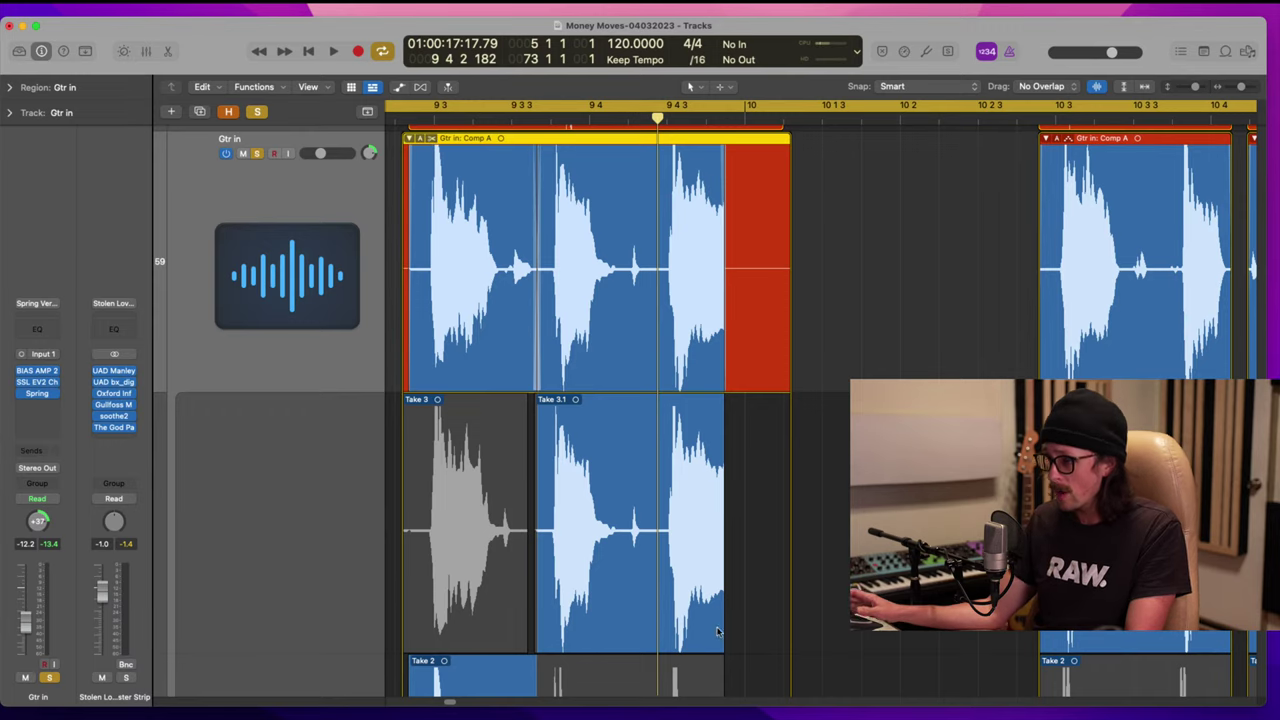
Step: Extend the ends of Take 3.1, Take 2 and Take 1 slightly past the start of bar 10 to recover their trimmed tails
left_click_drag(723, 609, 750, 591)
scroll(741, 639, "down", 5)
scroll(727, 513, "down", 5)
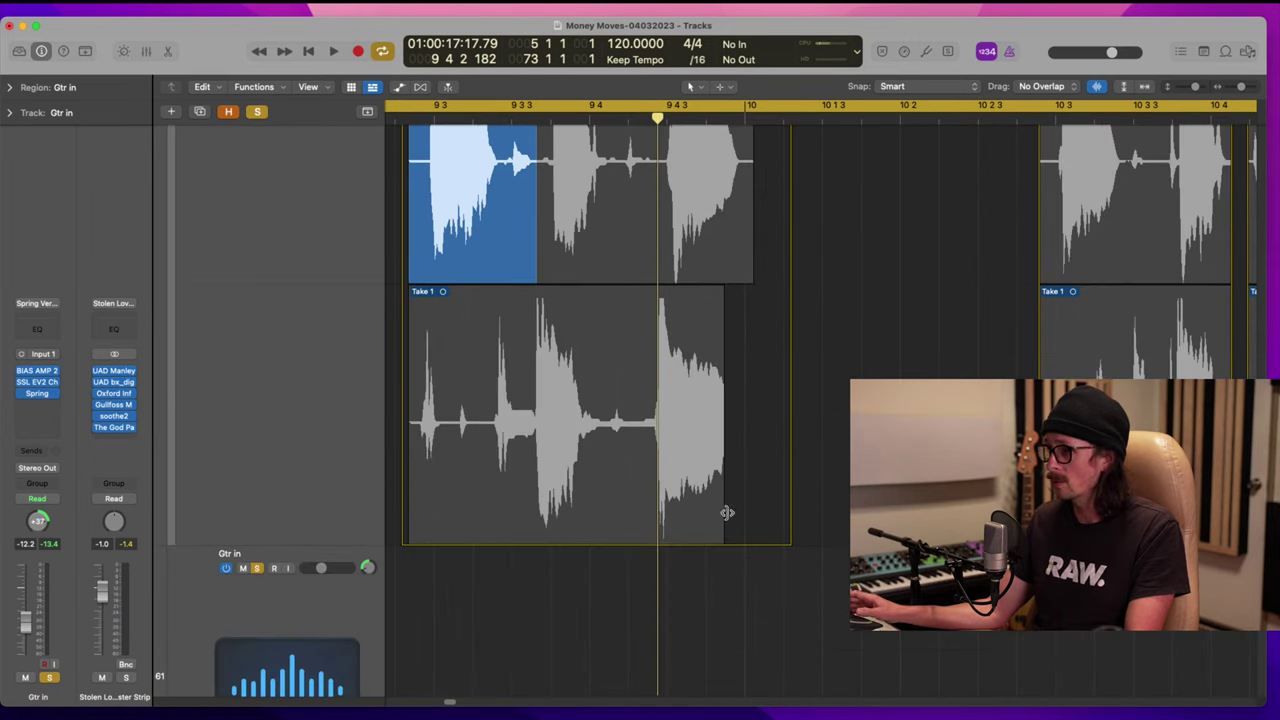
left_click_drag(725, 494, 752, 486)
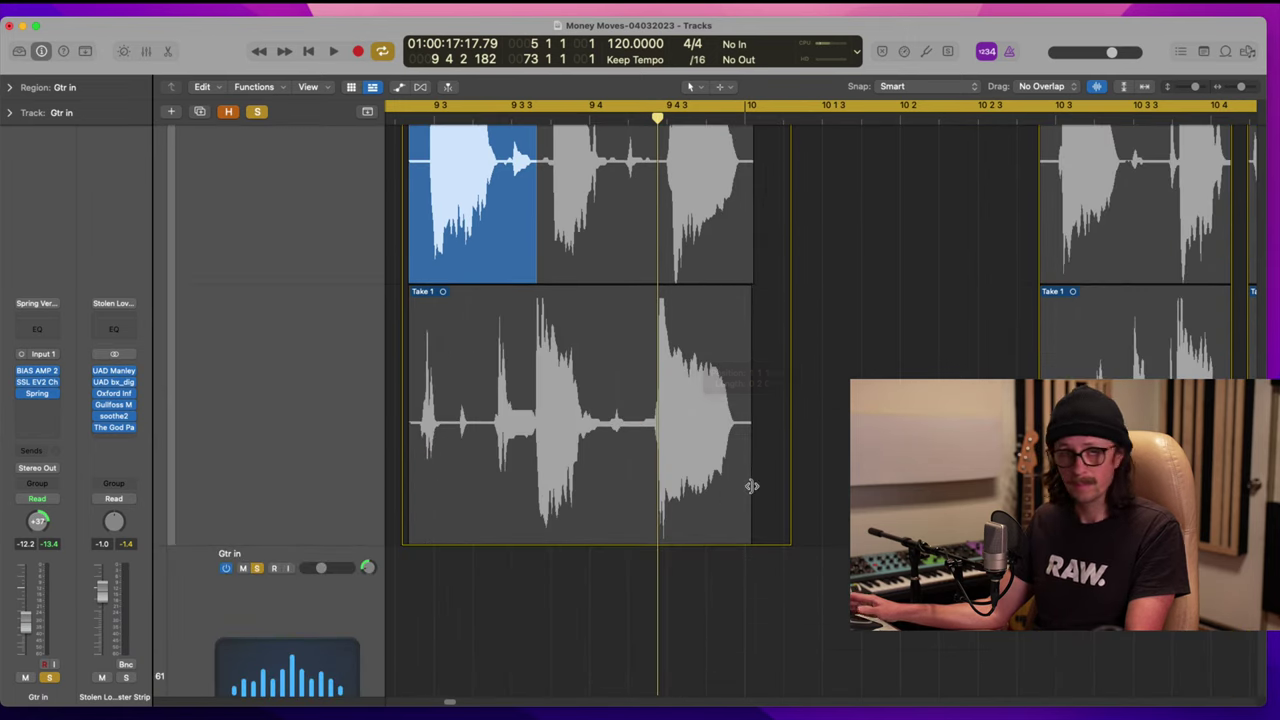
scroll(549, 370, "up", 5)
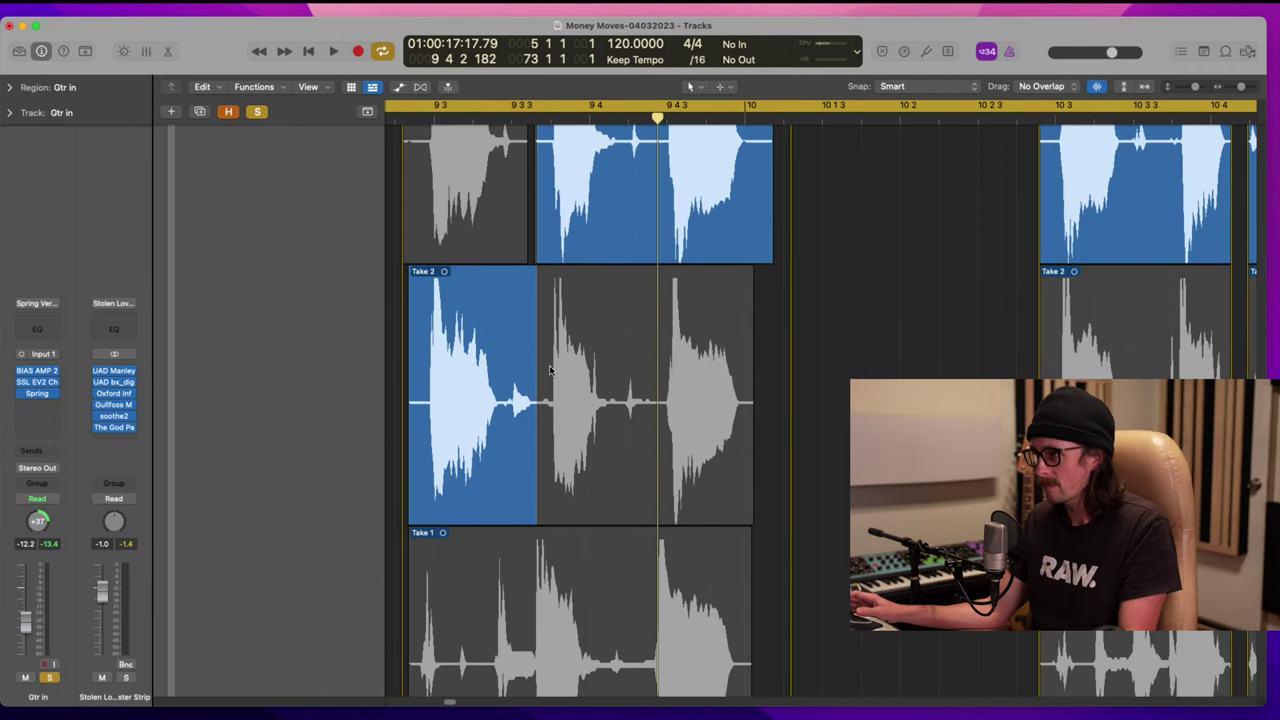
Step: Collapse track 59's take folder between 8 3 and bar 9
scroll(549, 370, "up", 3)
scroll(529, 346, "down", 10)
scroll(622, 366, "down", 5)
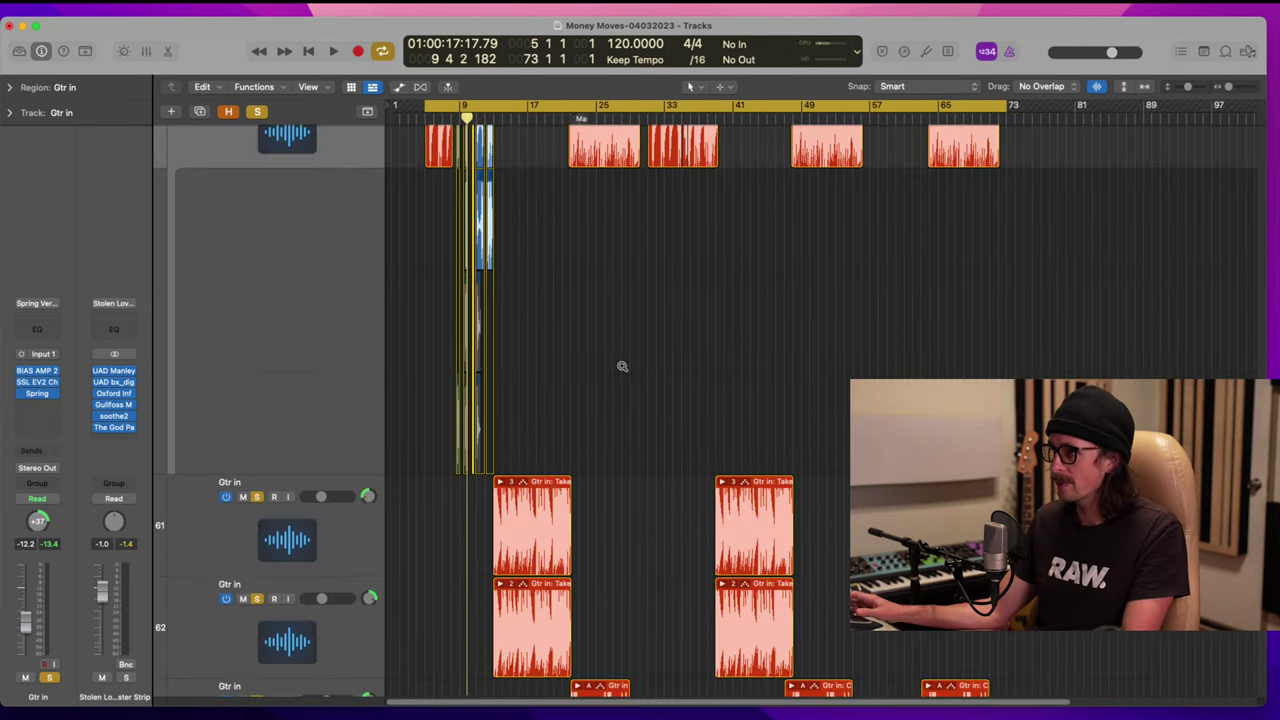
scroll(500, 280, "up", 3)
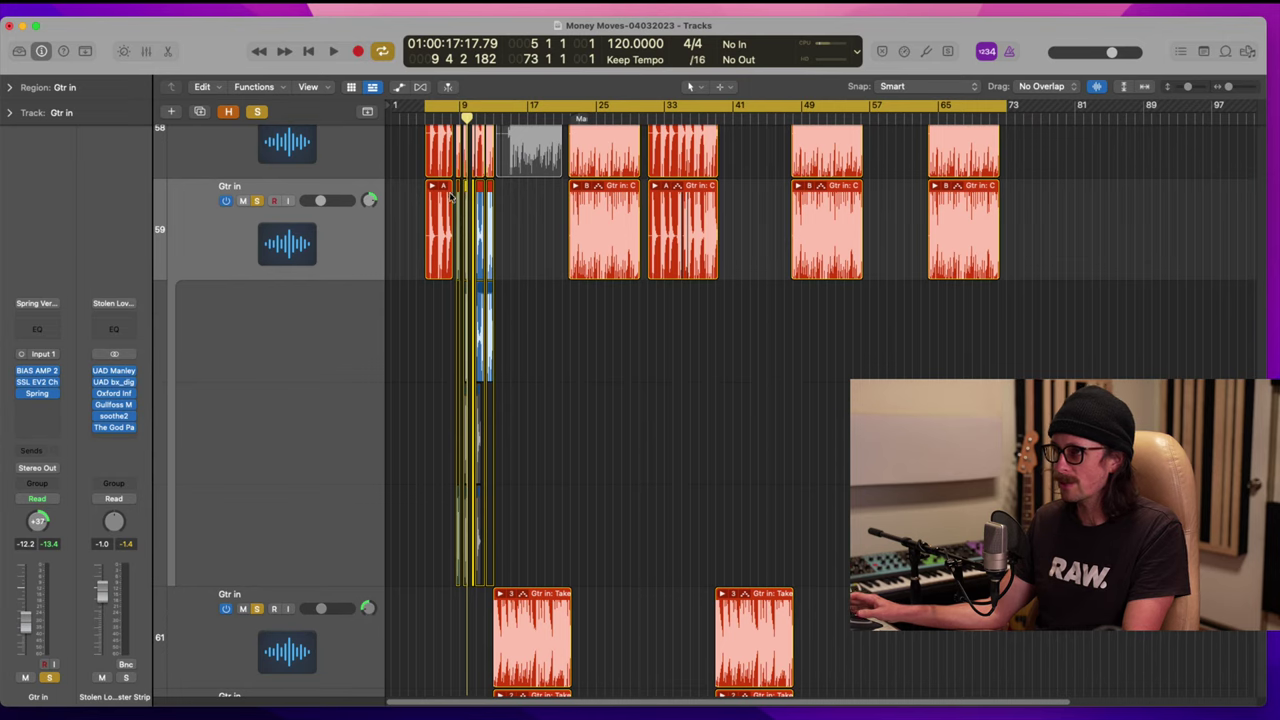
left_click_drag(442, 177, 524, 332)
left_click_drag(500, 151, 725, 402)
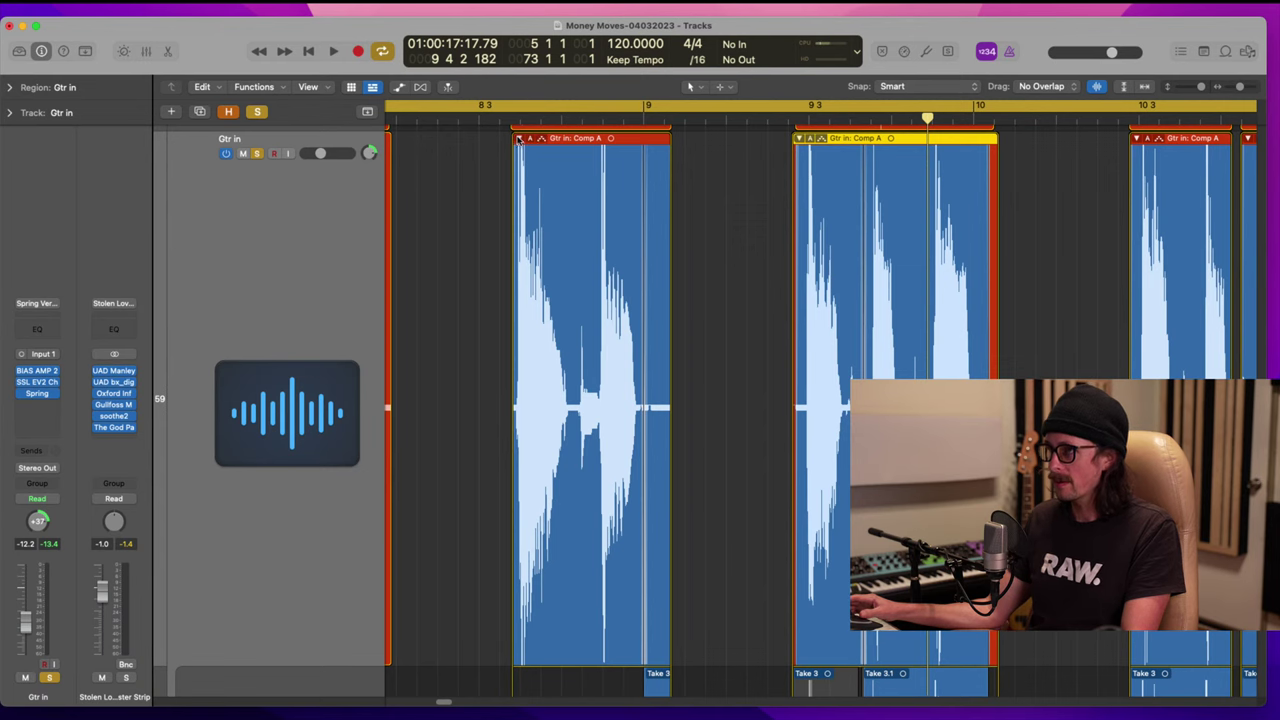
left_click(519, 139)
key("super+Left")
key("super+Up")
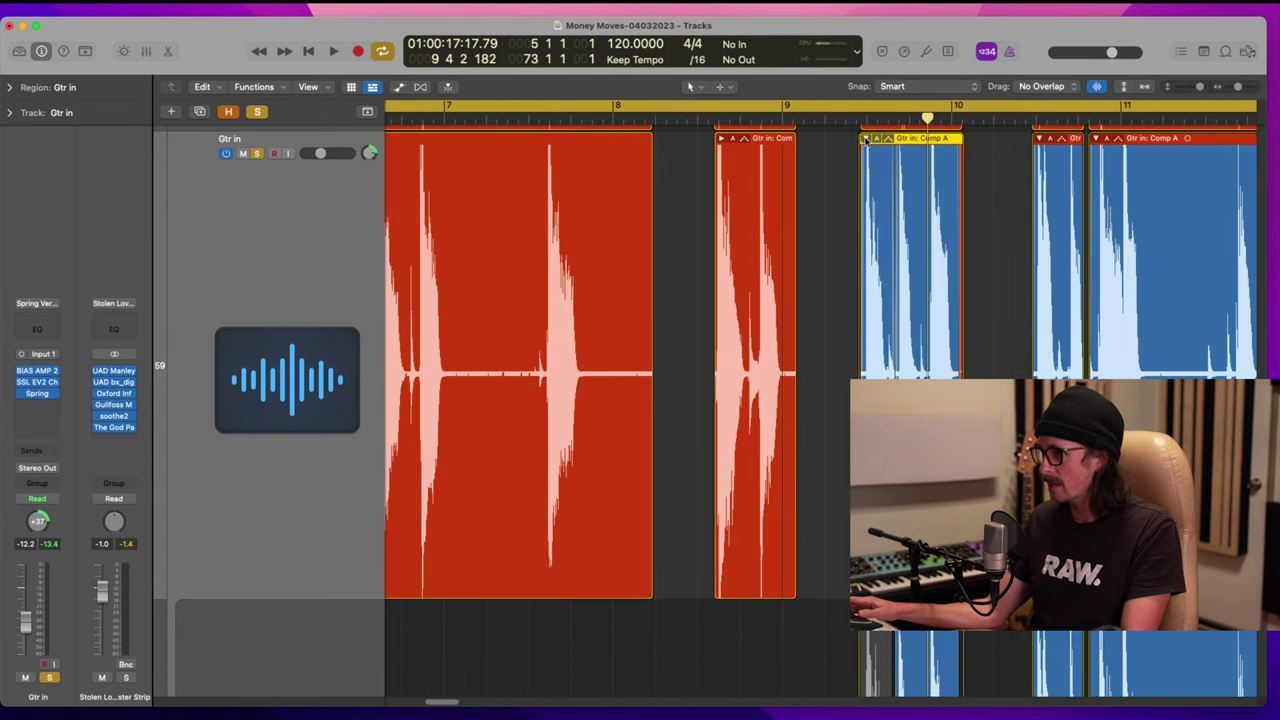
Step: Collapse the remaining open take folders on track 59 from 9 3 to bar 13
left_click_drag(829, 269, 1141, 286)
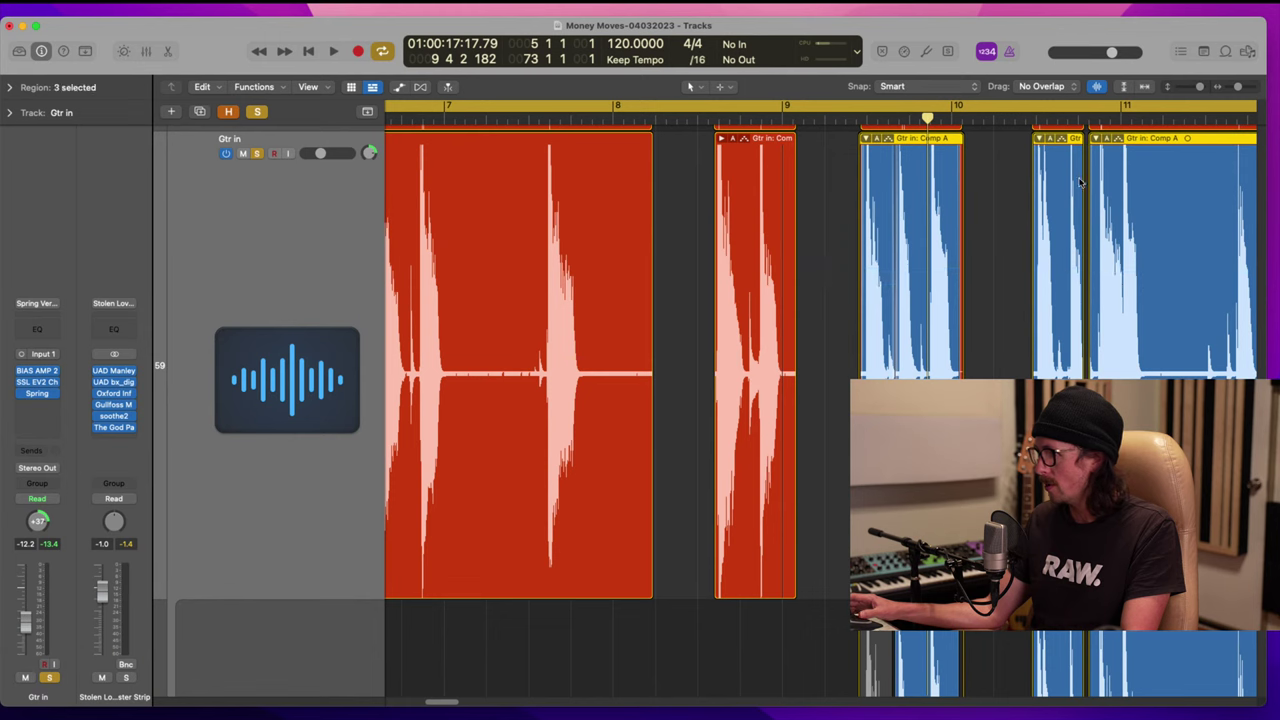
left_click(1039, 139)
scroll(925, 290, "down", 5)
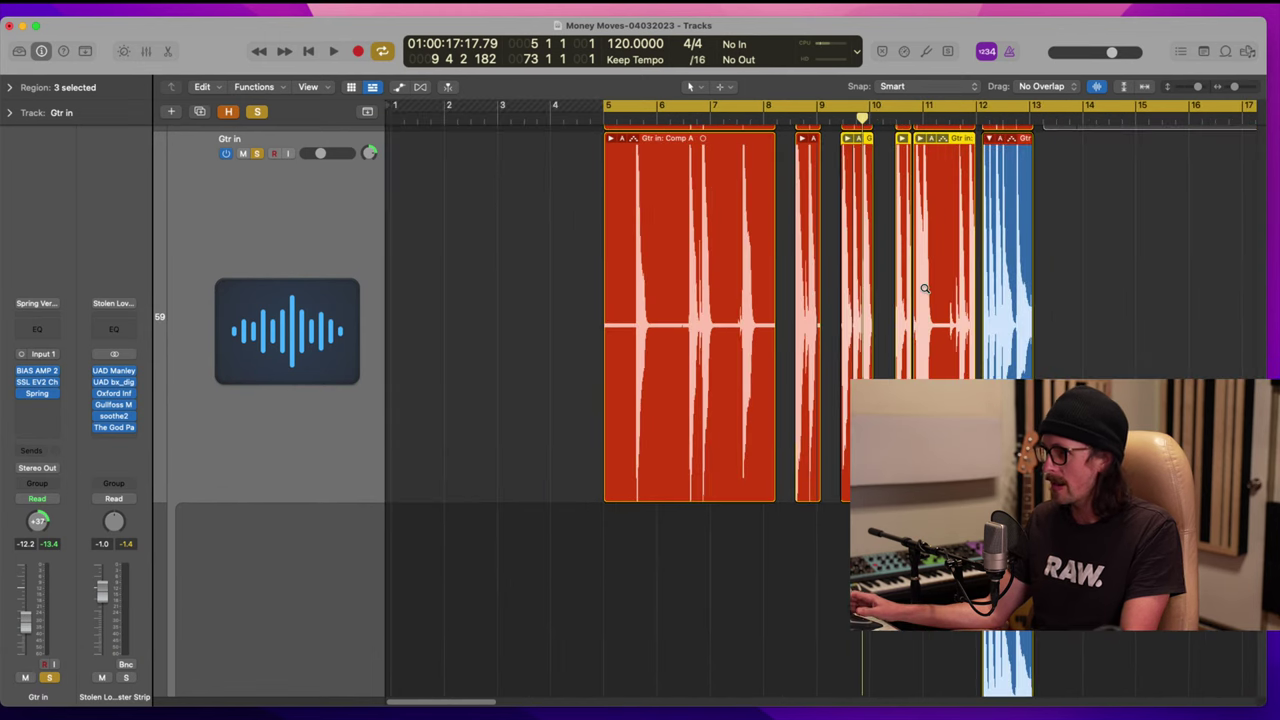
left_click(988, 140)
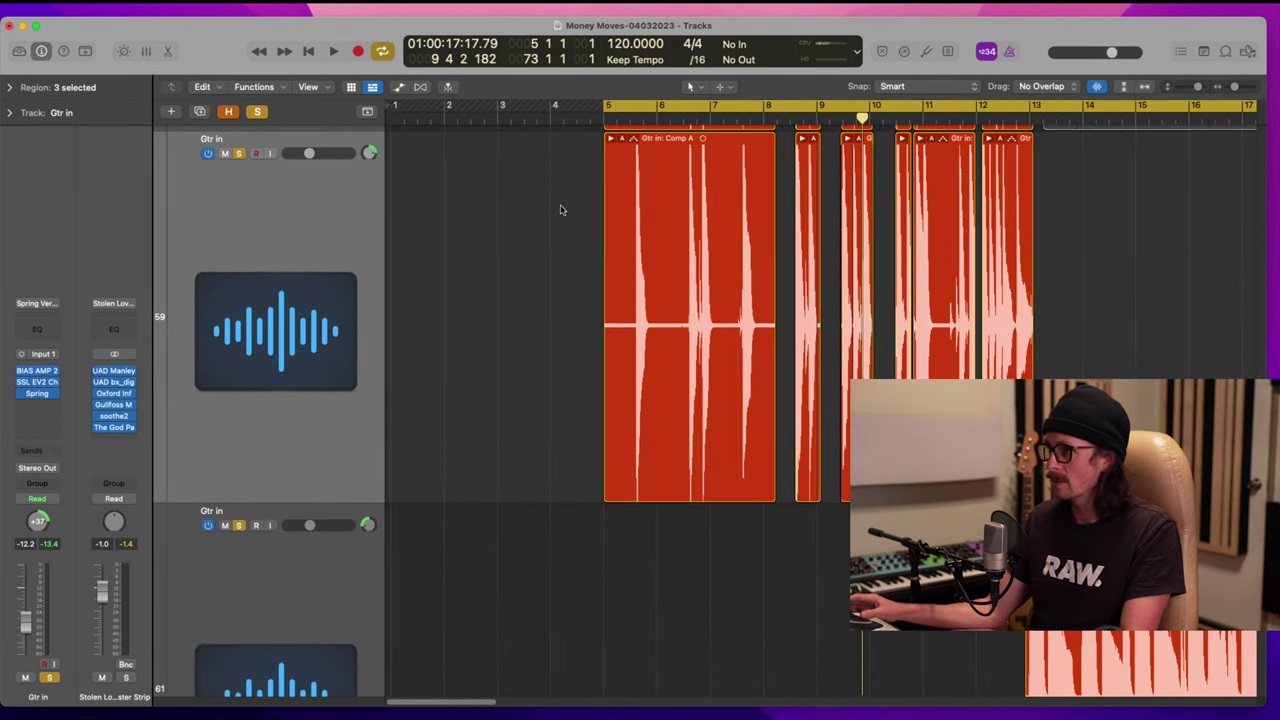
Step: Select all six take folders on track 59 between bars 5 and 13 and apply Flatten and Merge to them
key("z")
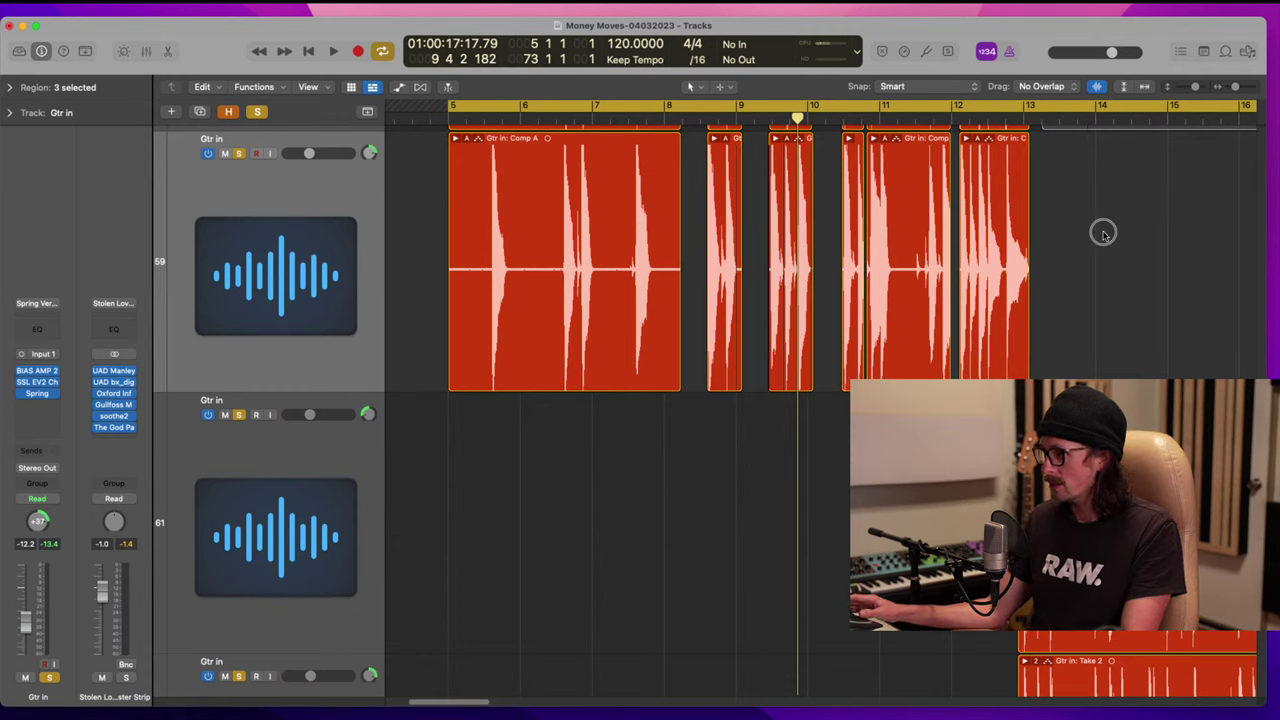
left_click_drag(1103, 234, 460, 196)
left_click(467, 140)
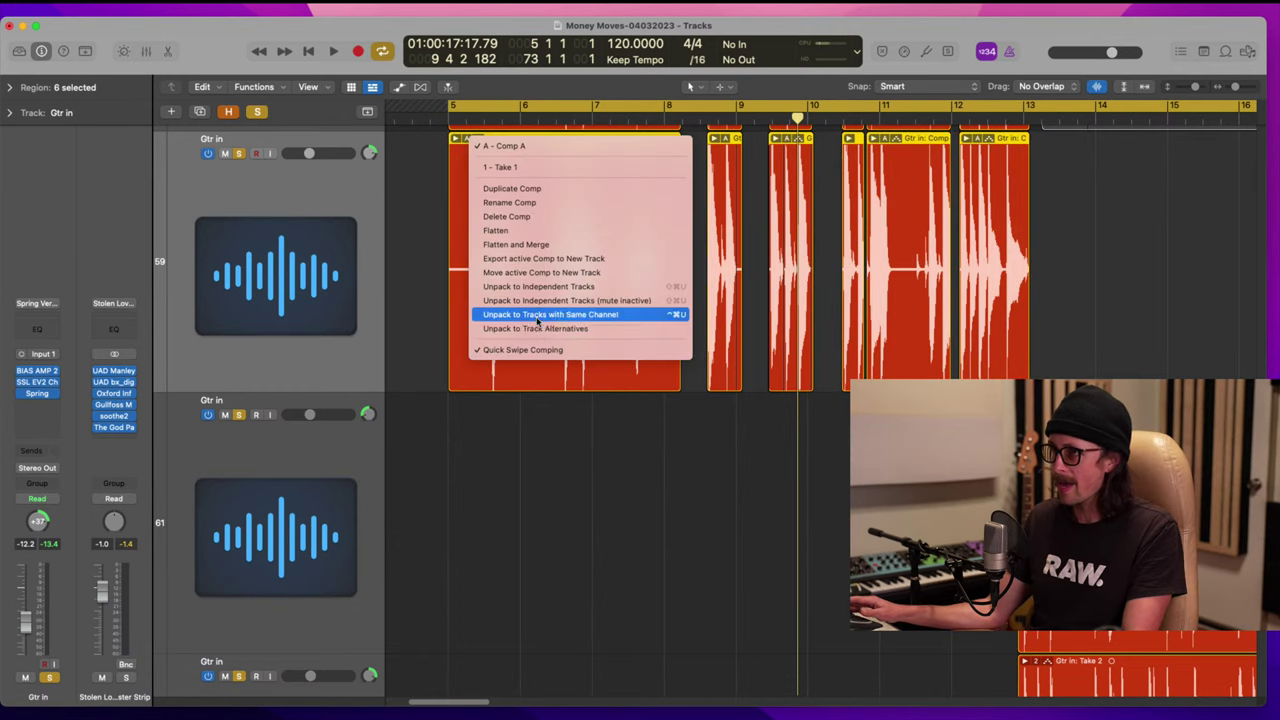
left_click(555, 247)
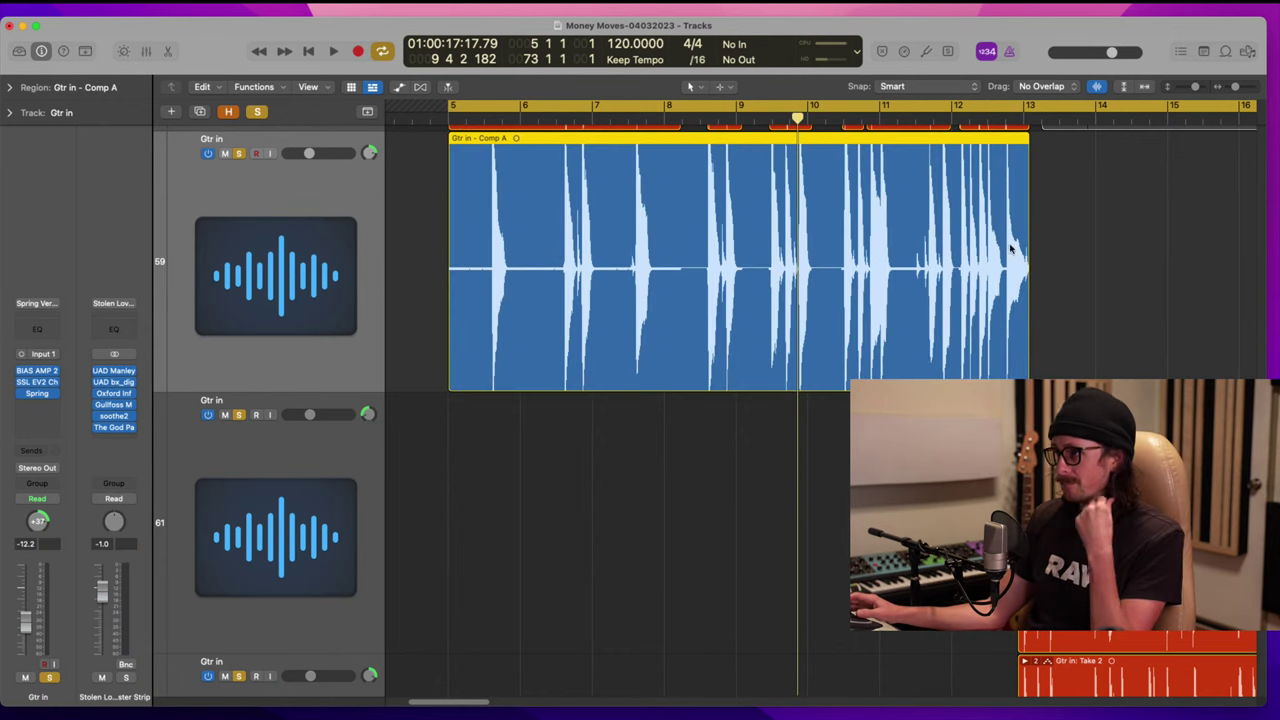
Step: Inspect the merged Comp A region on track 59 around bars 8 to 10 and compare it with the regions on track 58
left_click_drag(647, 217, 793, 318)
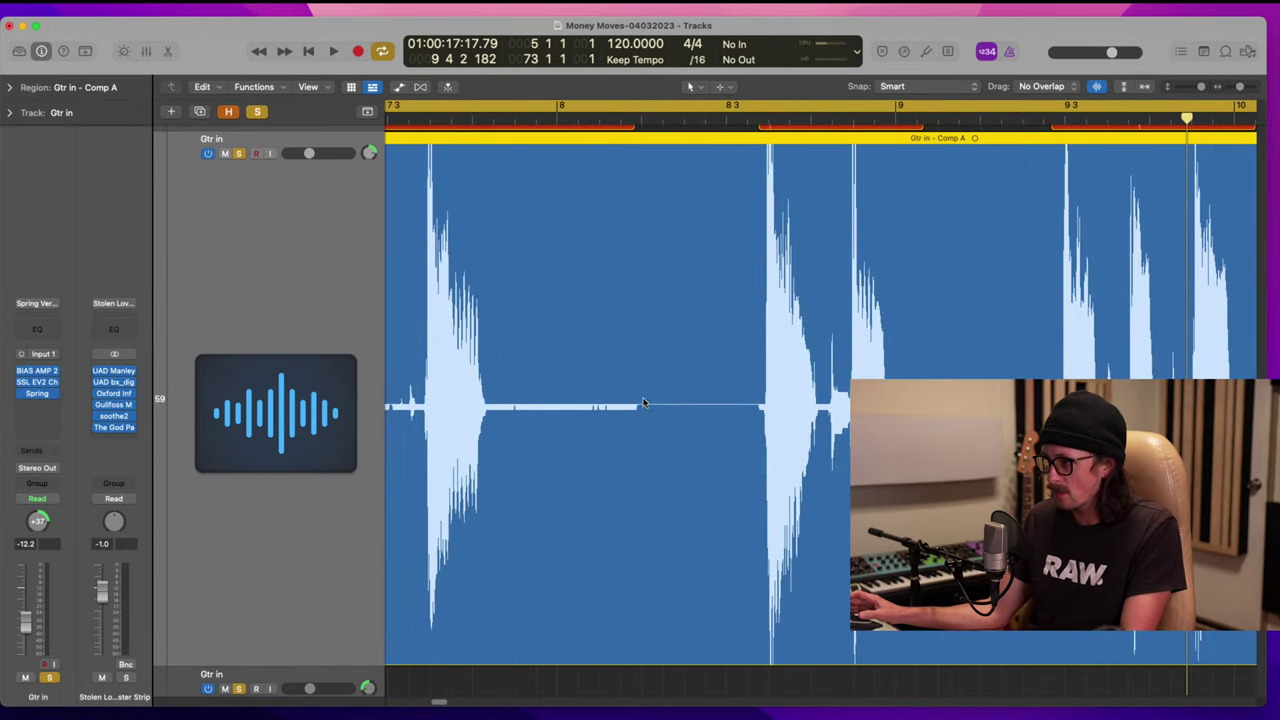
left_click(700, 421, "ctrl+alt")
scroll(818, 354, "up", 5)
scroll(818, 354, "left", 1)
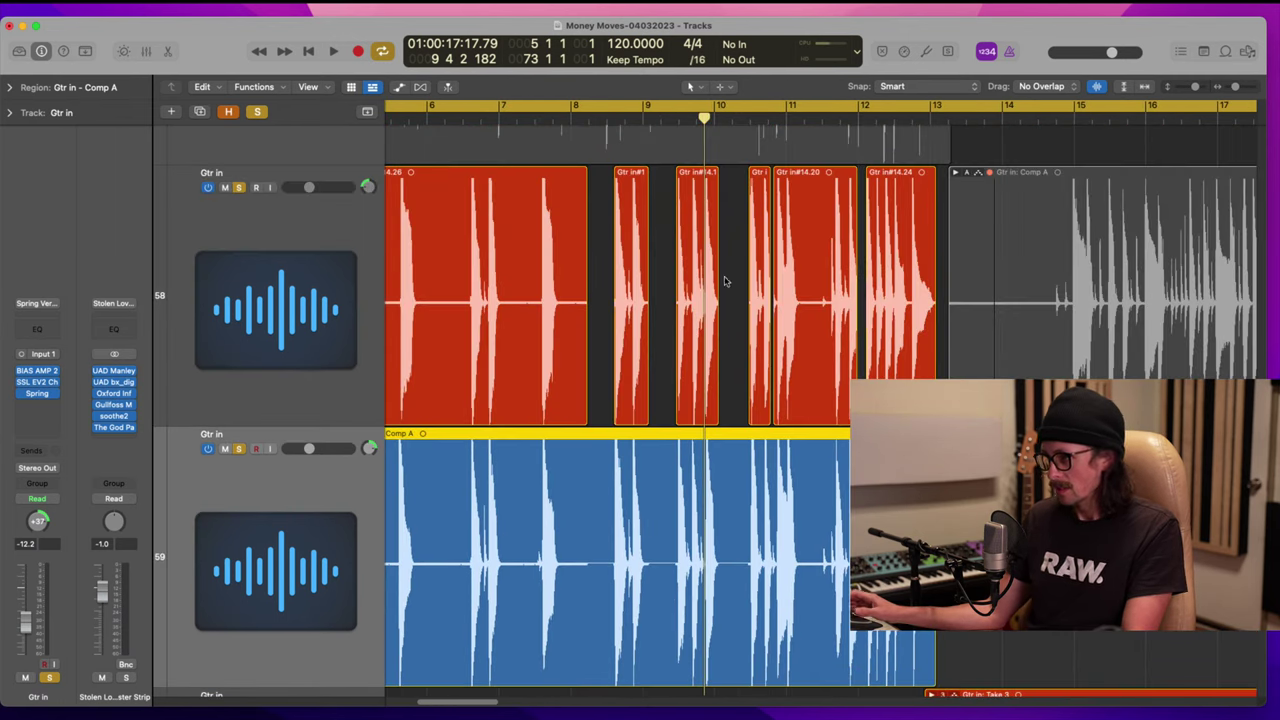
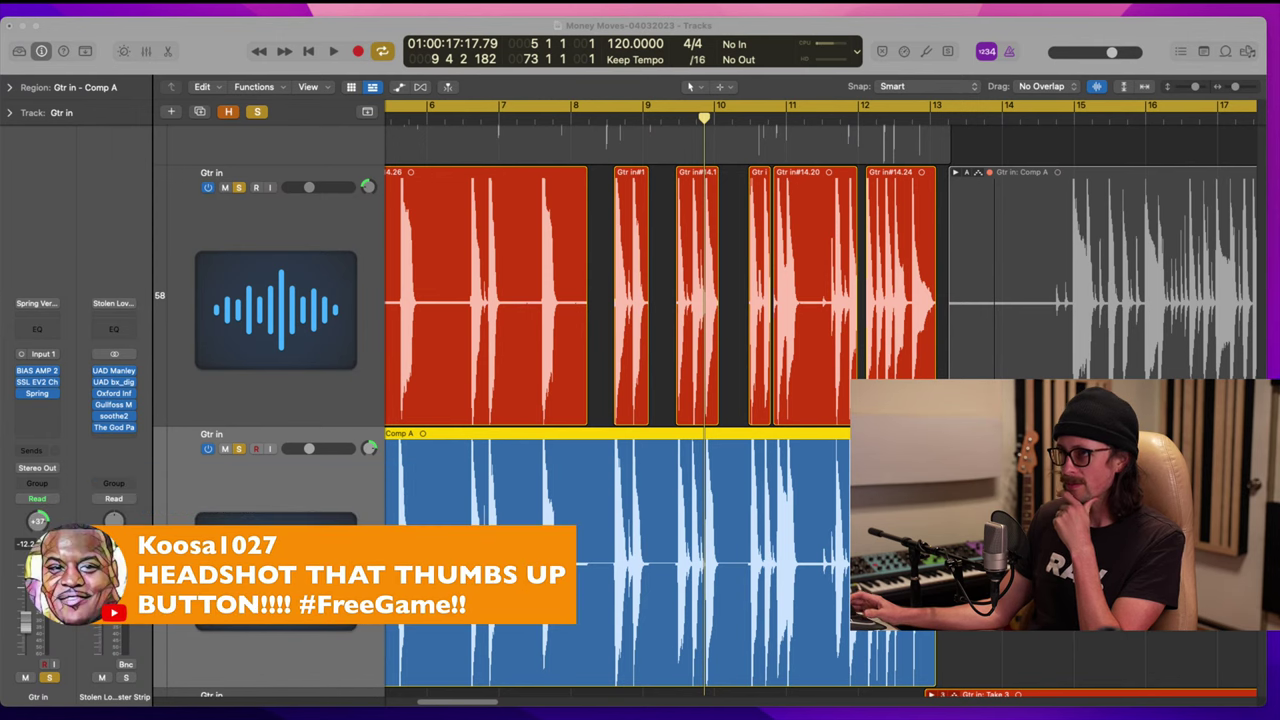
left_click(238, 65)
scroll(634, 457, "down", 5)
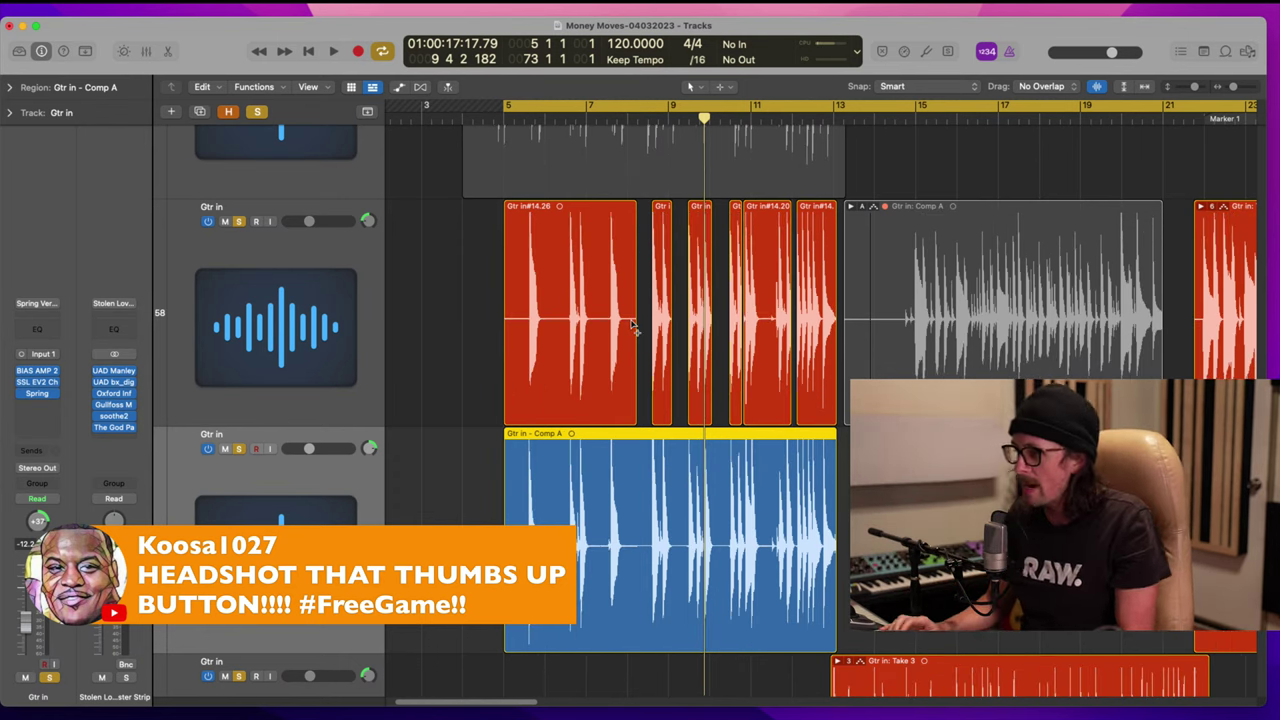
Step: Try a taller waveform display for the guitar regions, and settle on a smaller waveform height
key("super+equal")
key("super+equal")
key("super+equal")
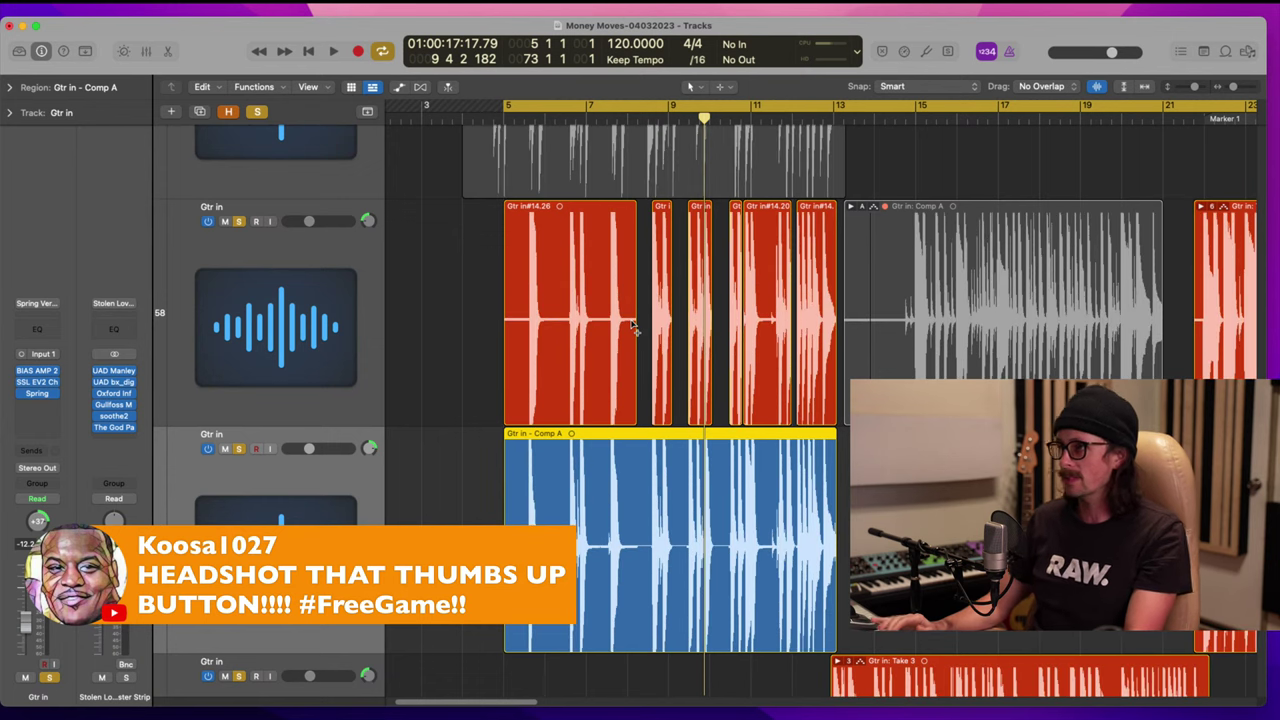
key("super+minus")
key("super+minus")
key("super+minus")
key("super+minus")
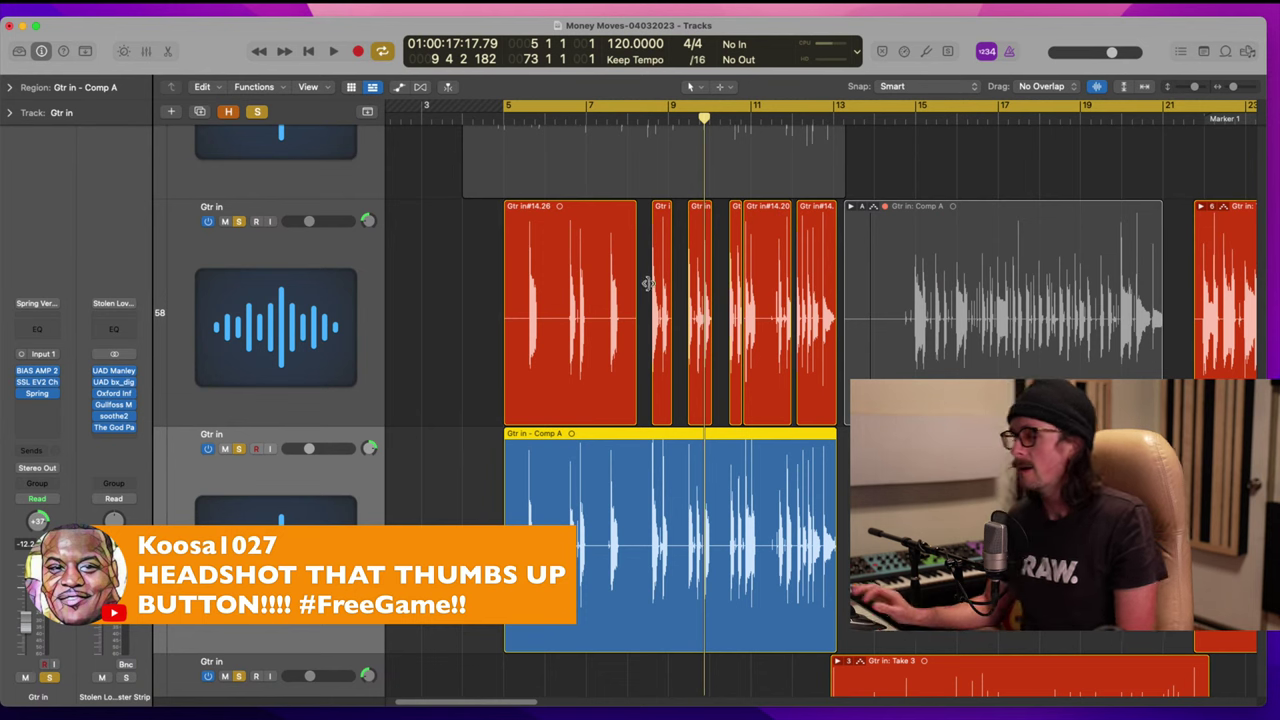
Step: Play back and compare the doubled guitar parts on tracks 58 and 59 between bars 5 and 13
left_click_drag(479, 265, 945, 442)
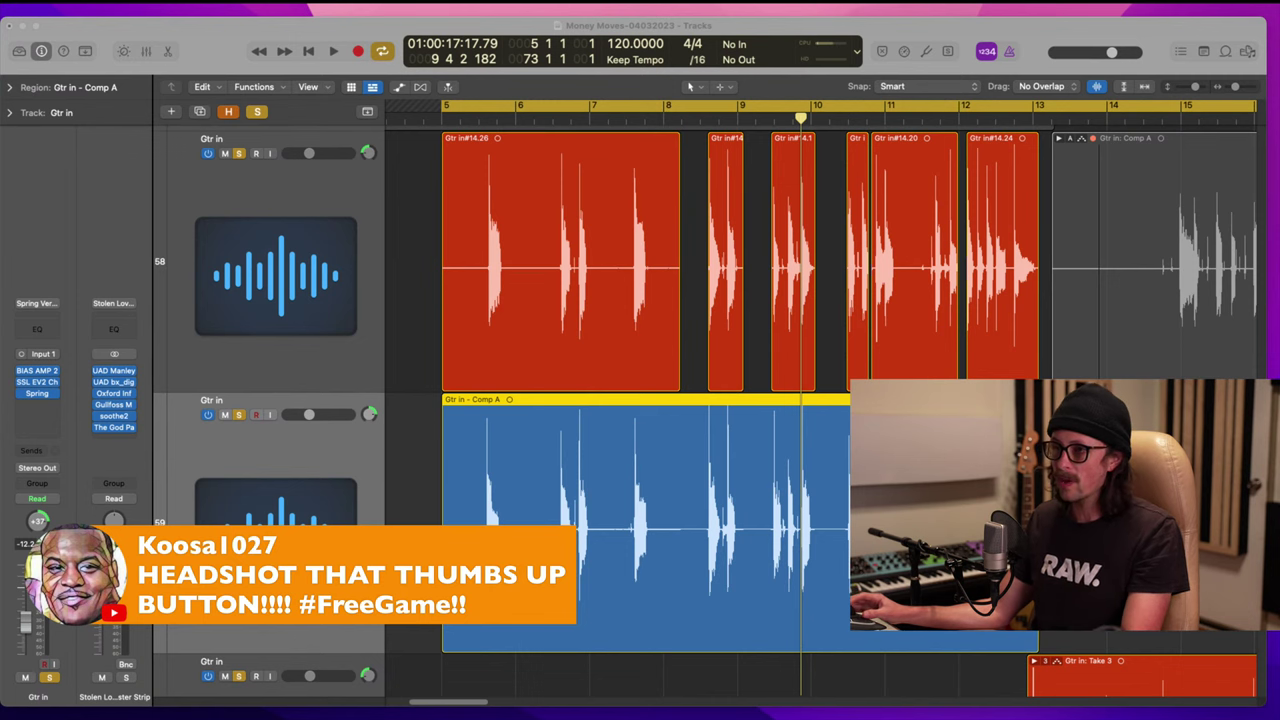
left_click(585, 559)
left_click(610, 527, "ctrl+alt")
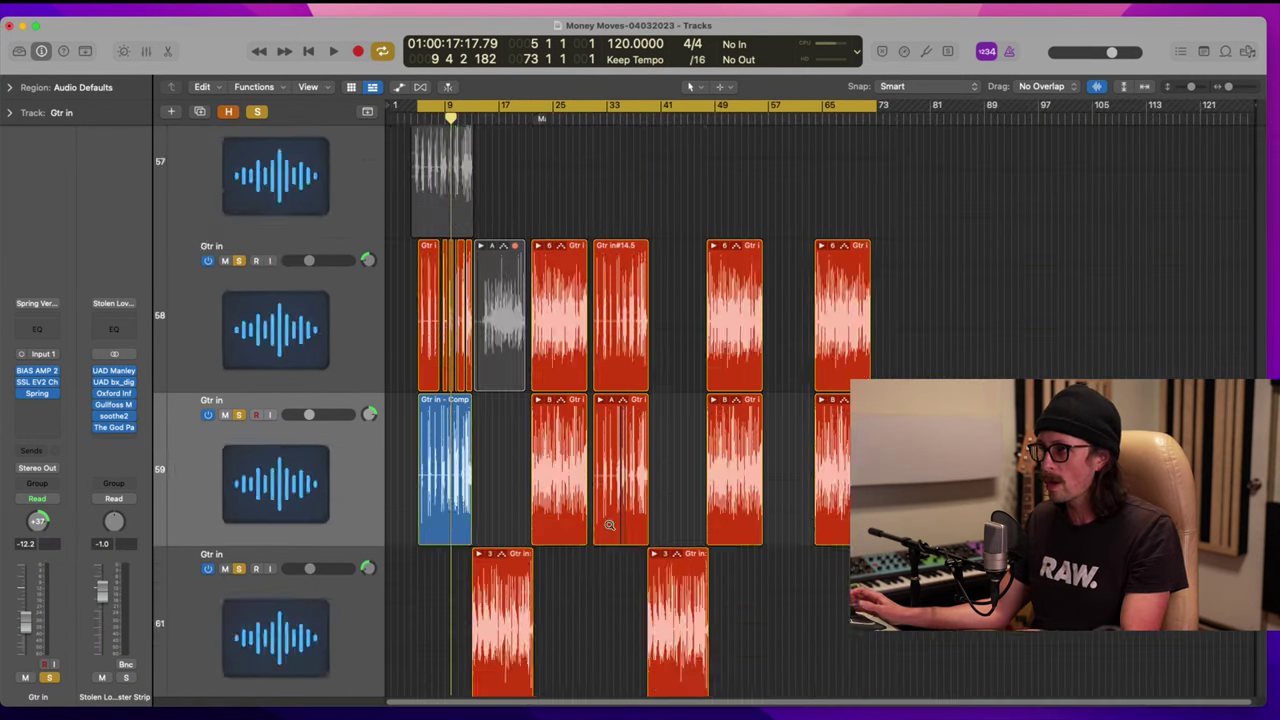
scroll(480, 400, "down", 10)
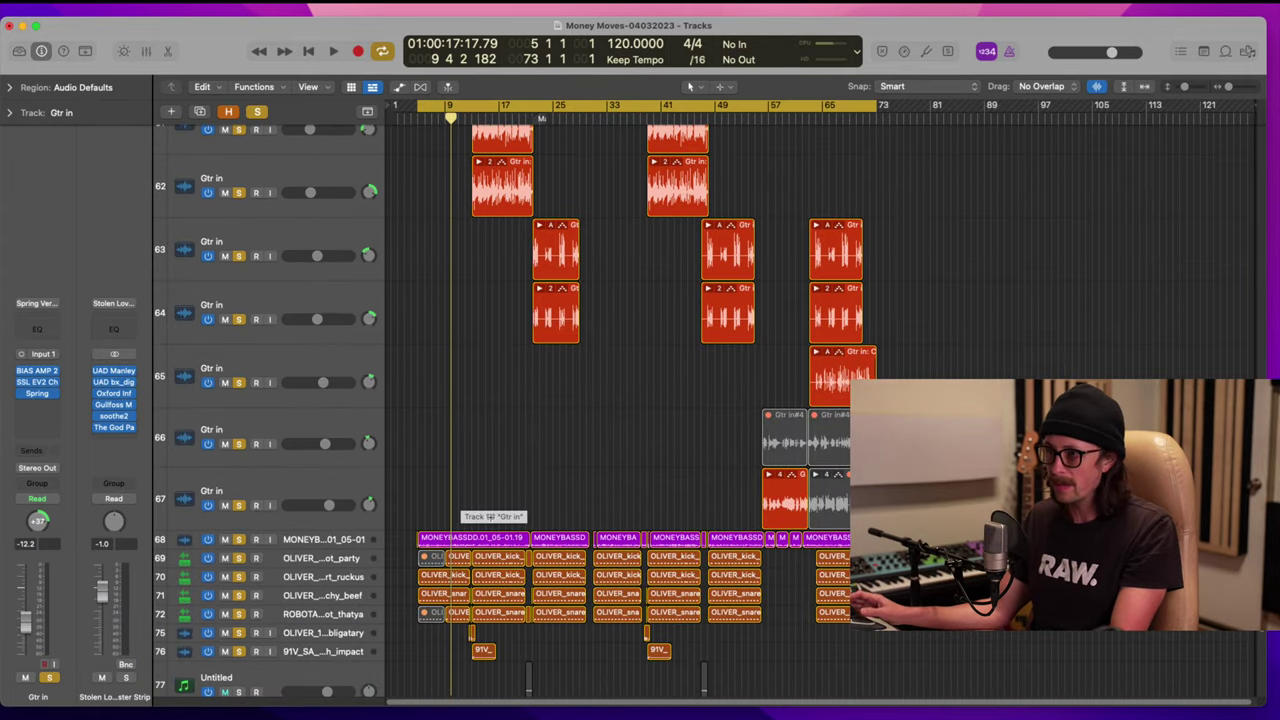
scroll(445, 403, "up", 10)
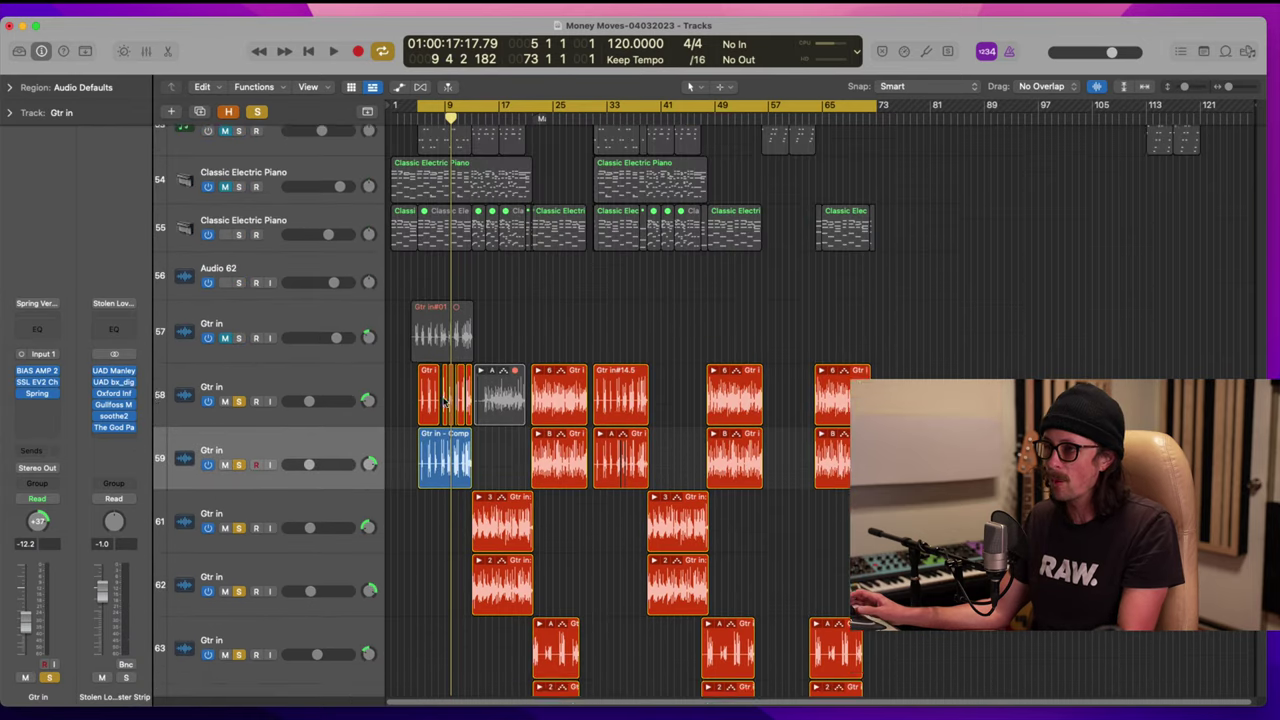
left_click_drag(412, 360, 551, 611)
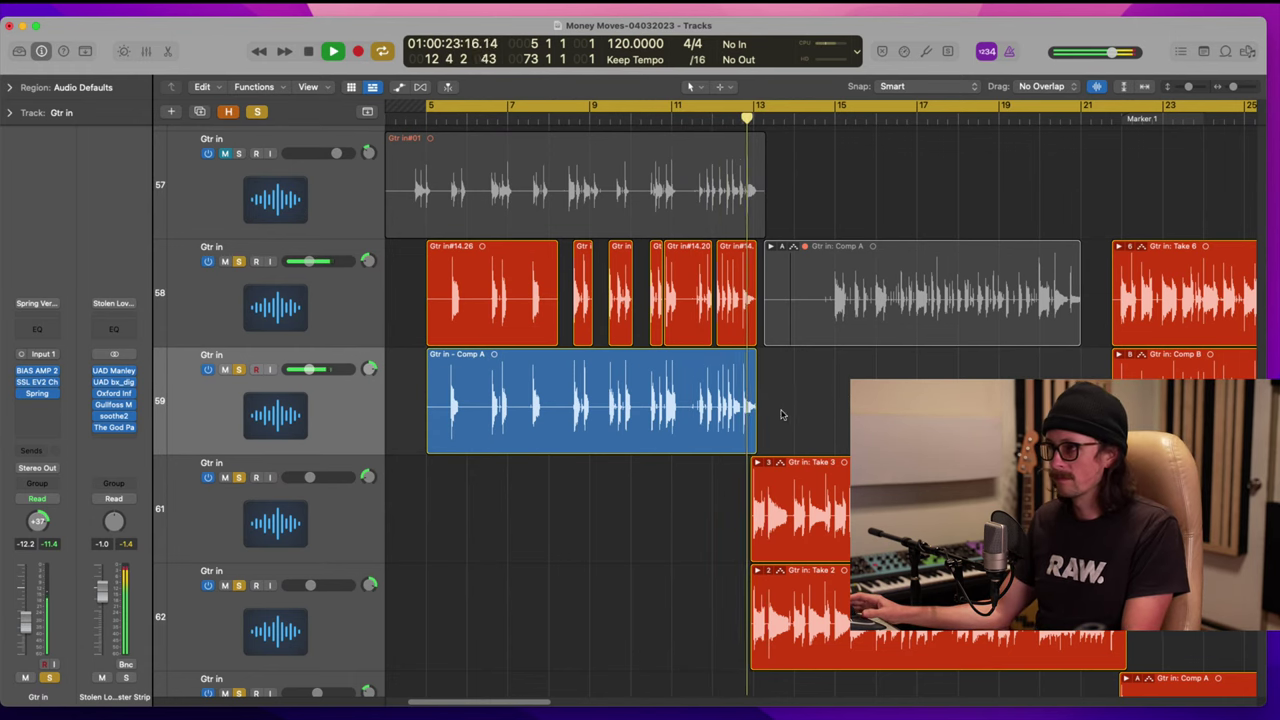
key("space")
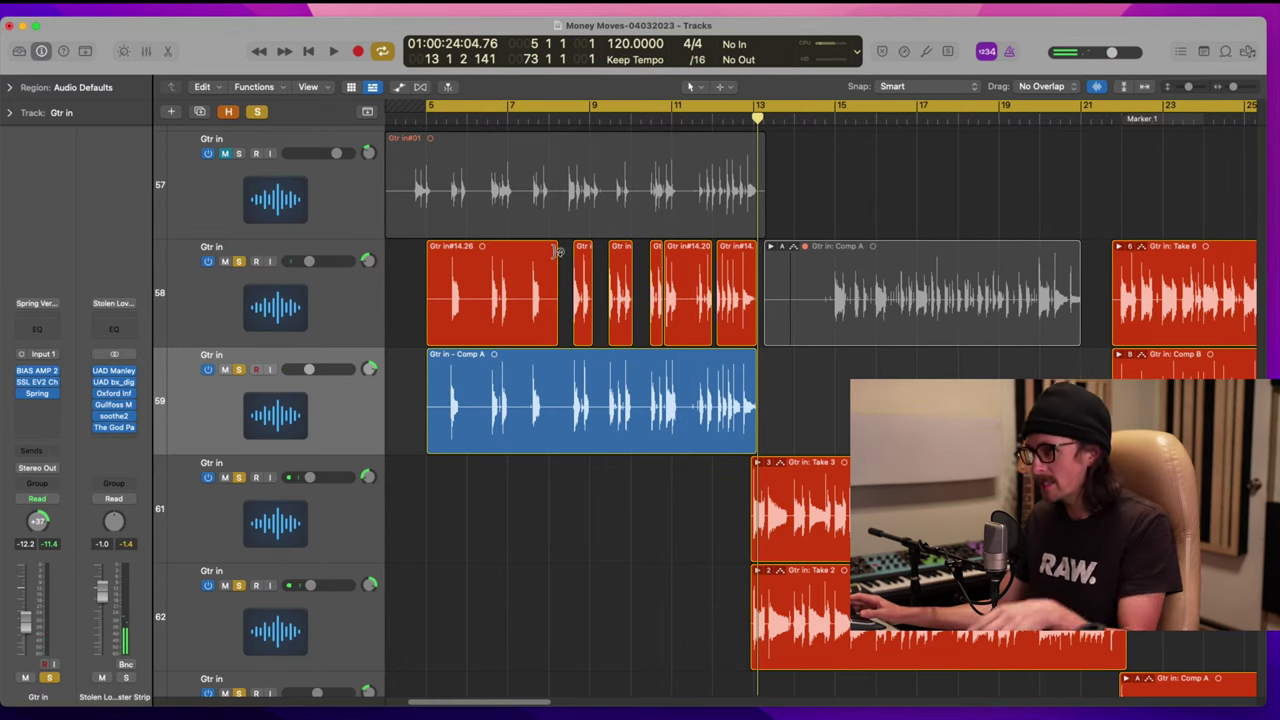
left_click_drag(415, 238, 548, 474)
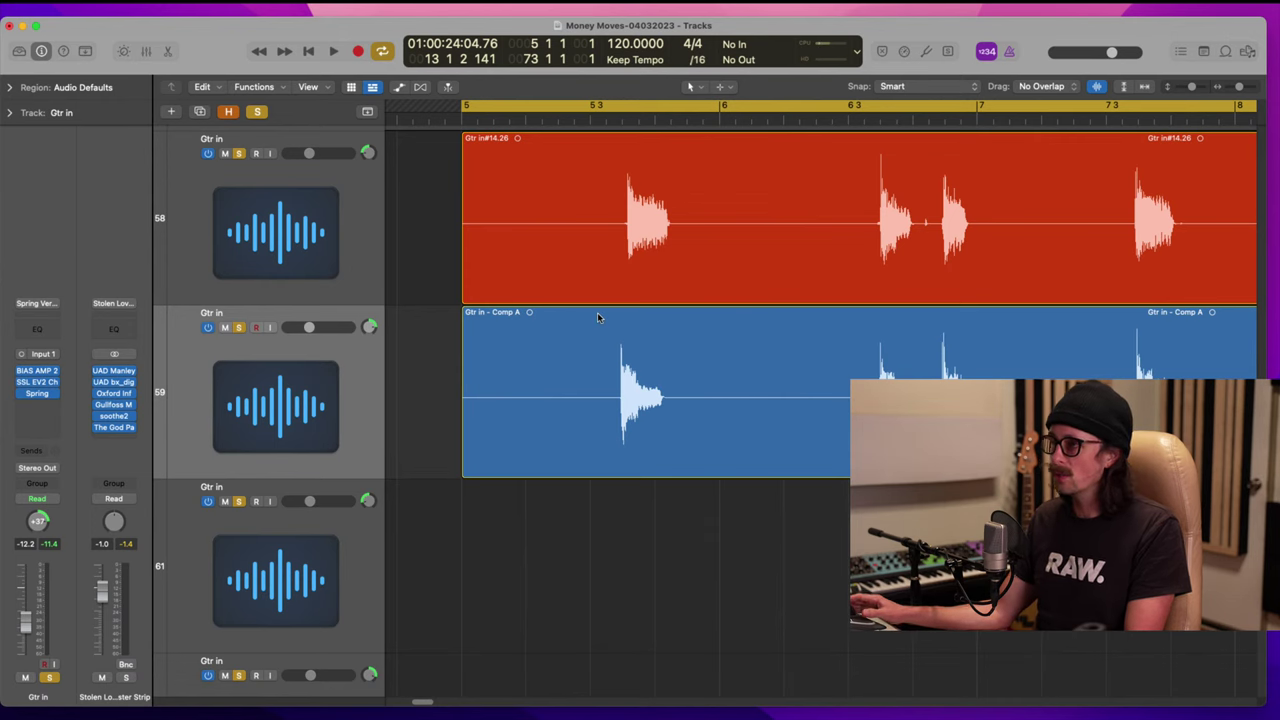
left_click(541, 353, "ctrl+alt")
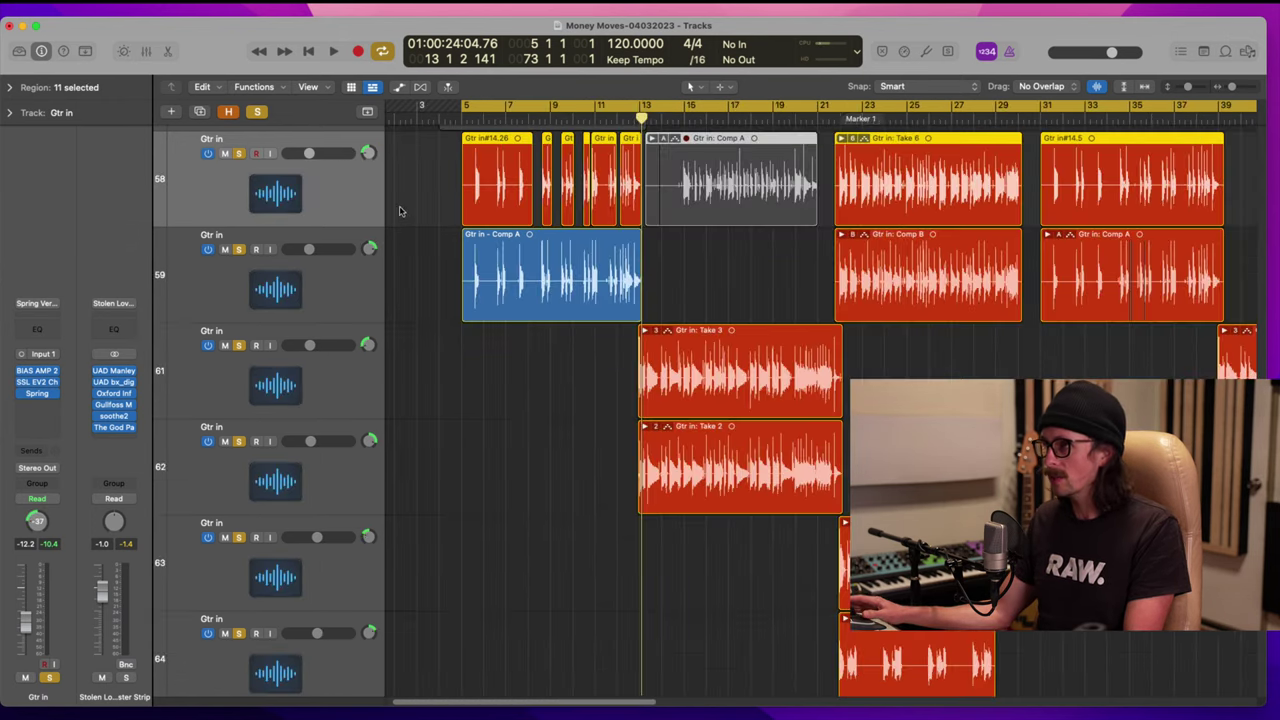
Step: Select the merged Comp A region on track 59, show Flex, and enable Flex Time - Polyphonic on that track
left_click_drag(440, 288, 700, 345)
left_click(549, 276)
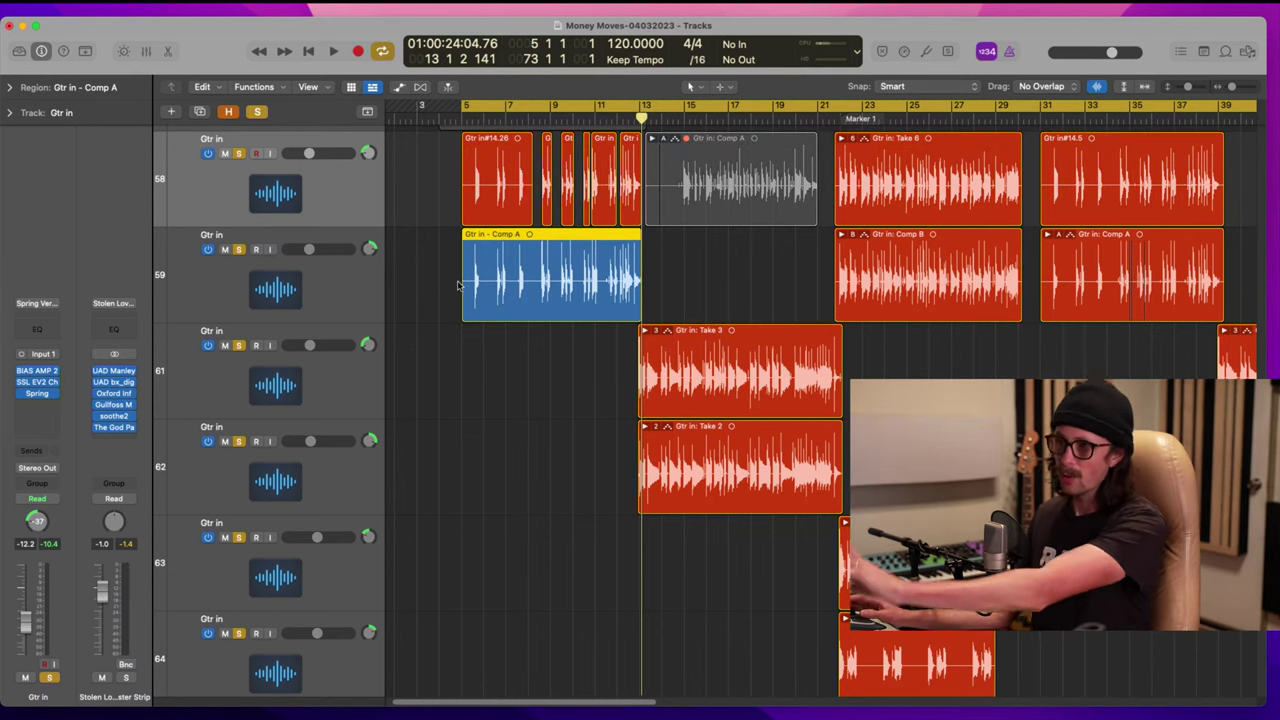
key("super+f")
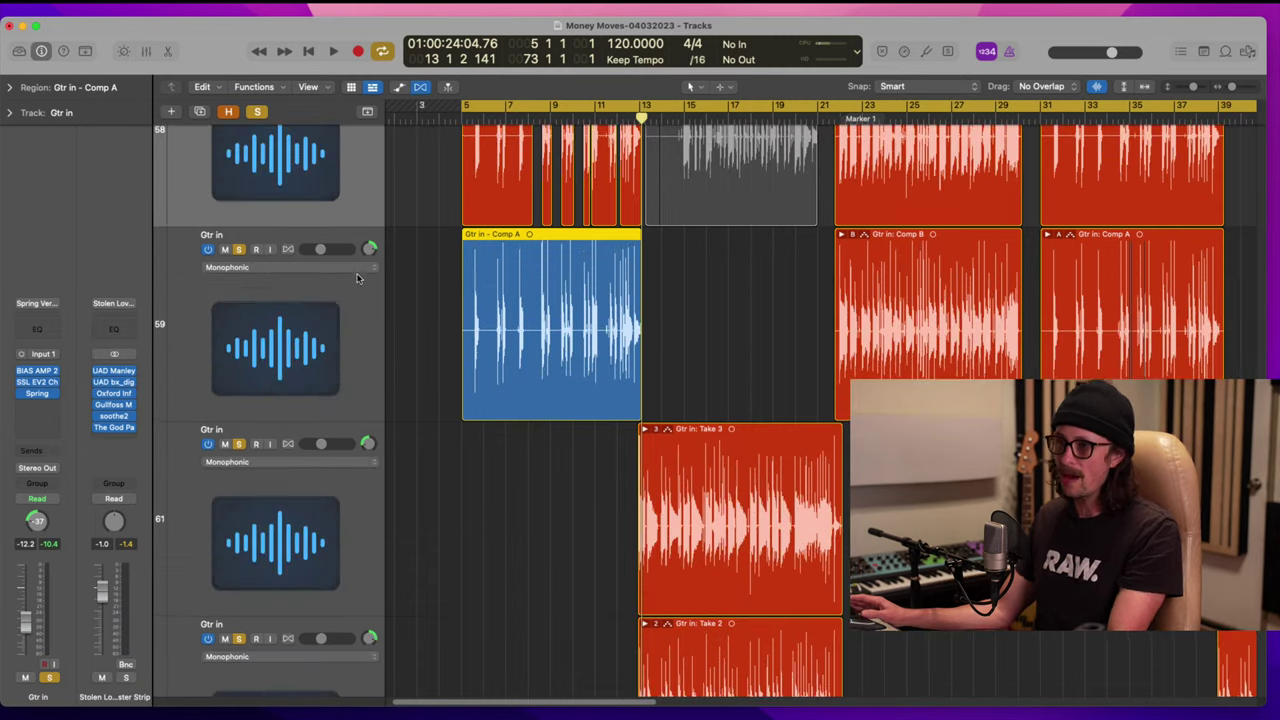
left_click(259, 268)
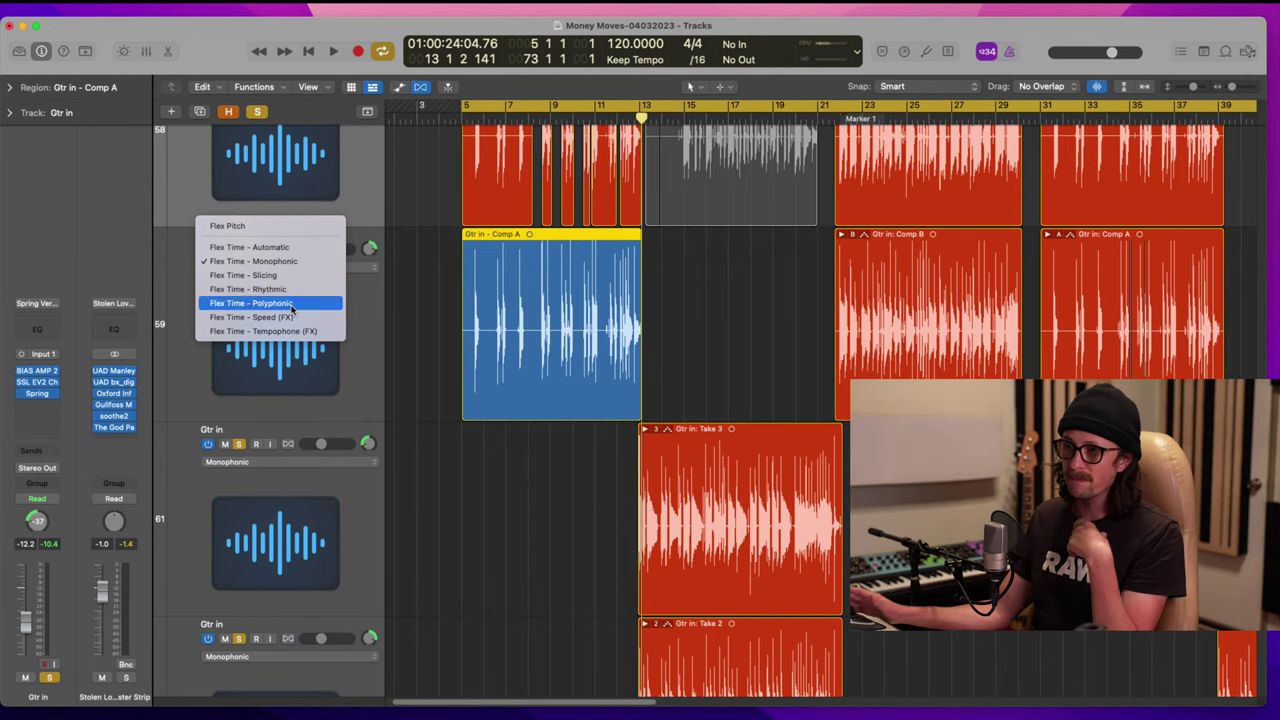
left_click(252, 303)
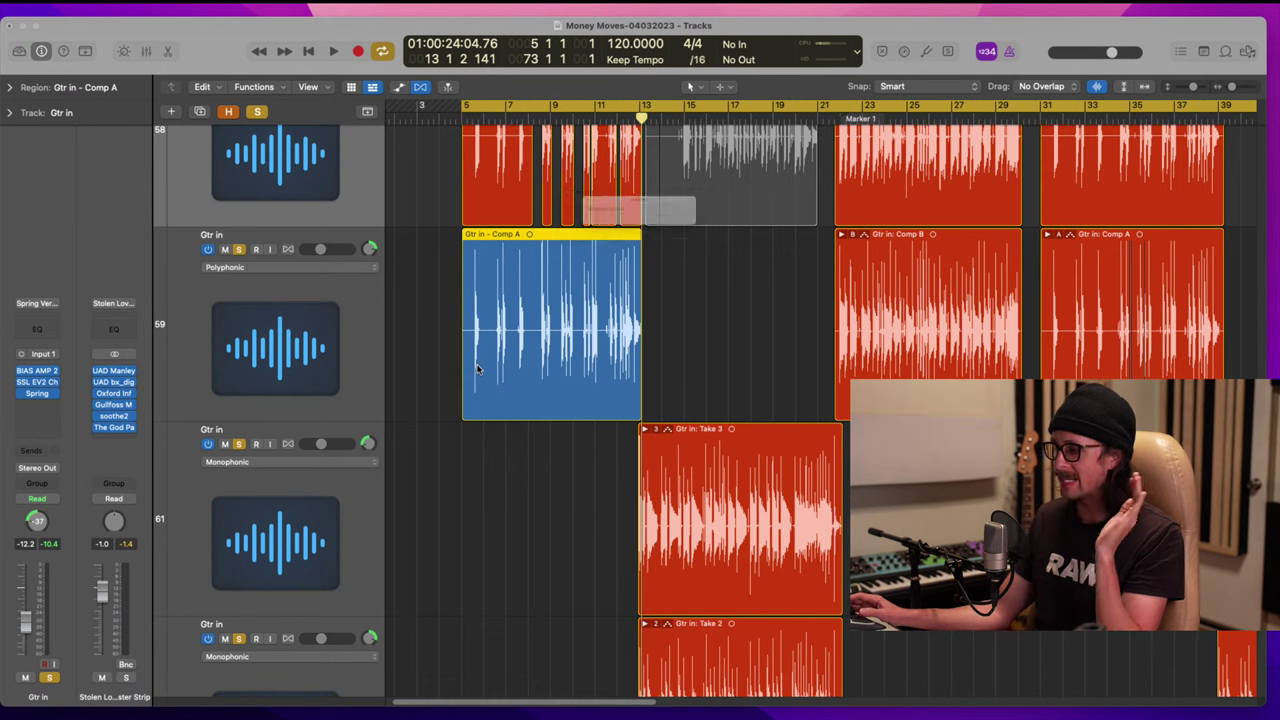
left_click(714, 345)
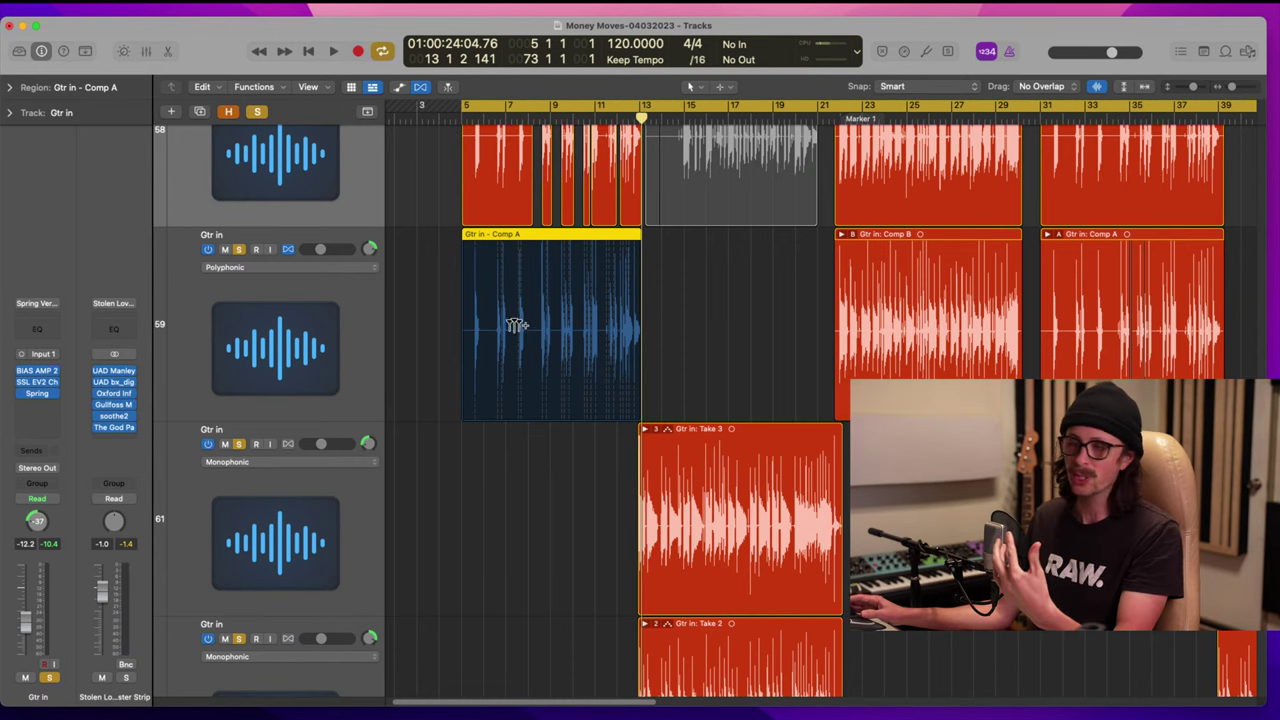
Step: Examine the detected transient markers in the Comp A region between bars 5 and 13, including the first guitar hit near 5 3 3
left_click_drag(463, 233, 773, 451)
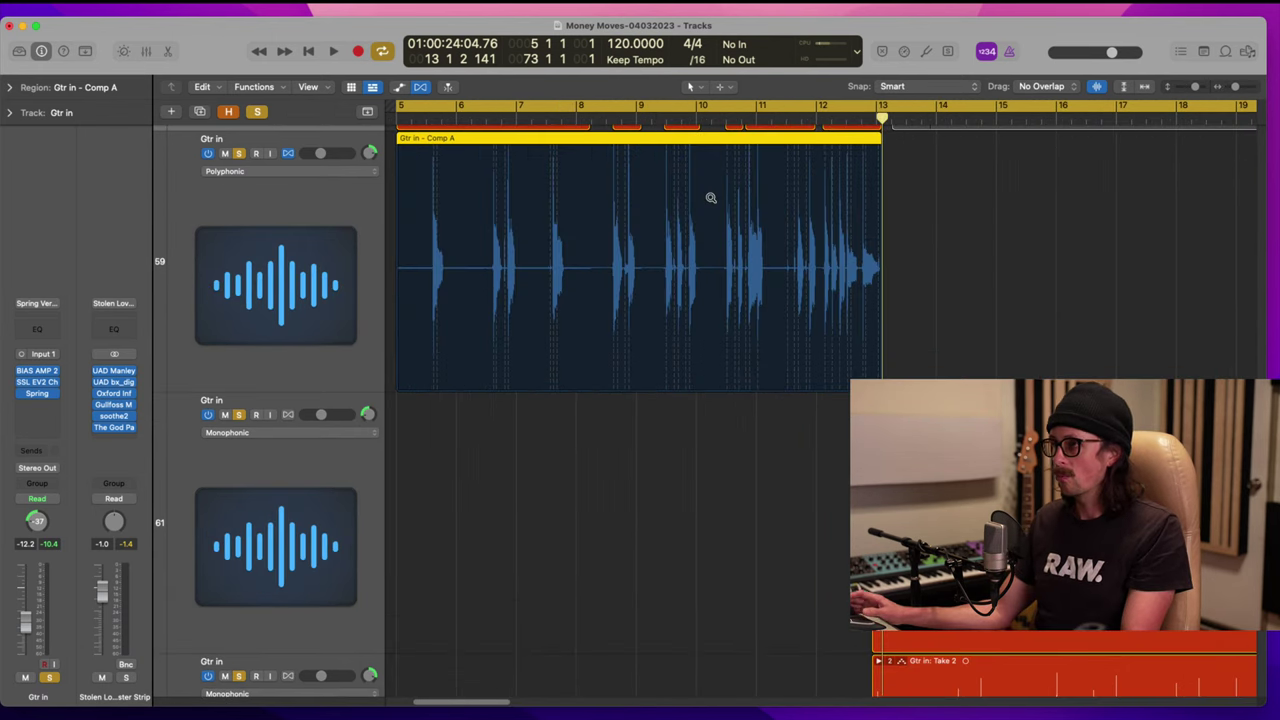
left_click_drag(586, 191, 831, 371)
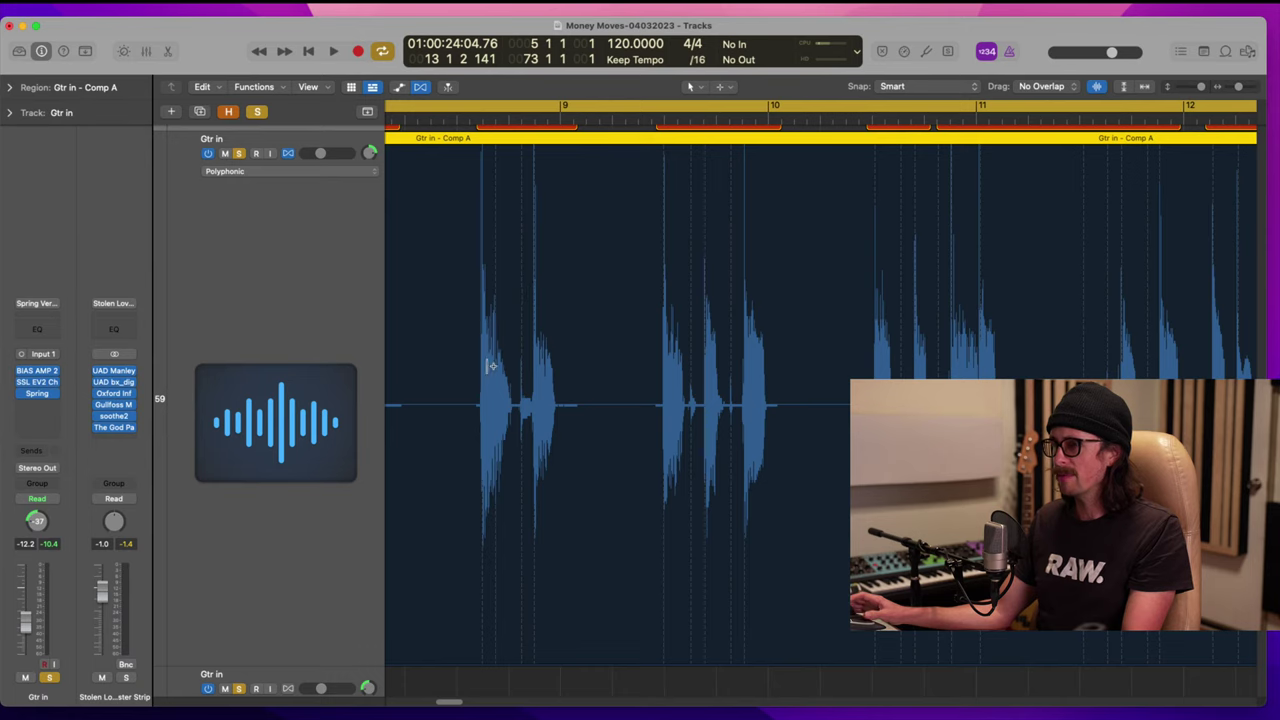
left_click_drag(444, 240, 606, 237)
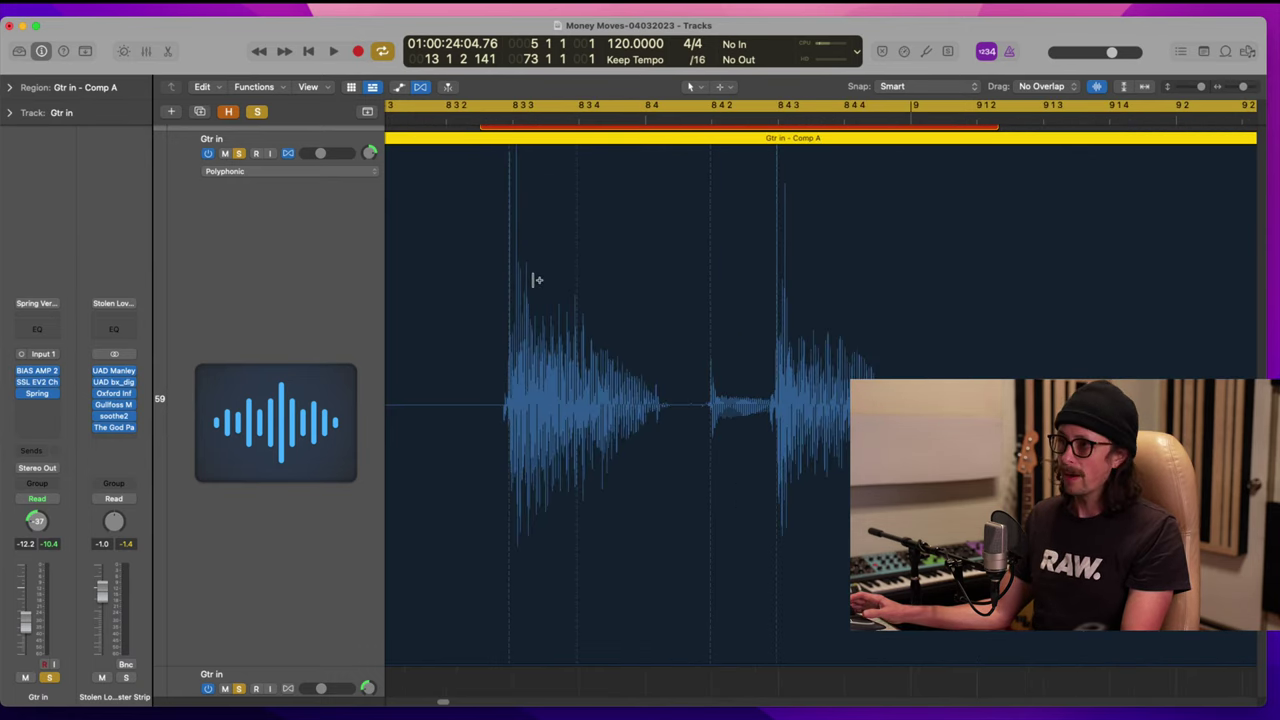
scroll(772, 235, "right", 10)
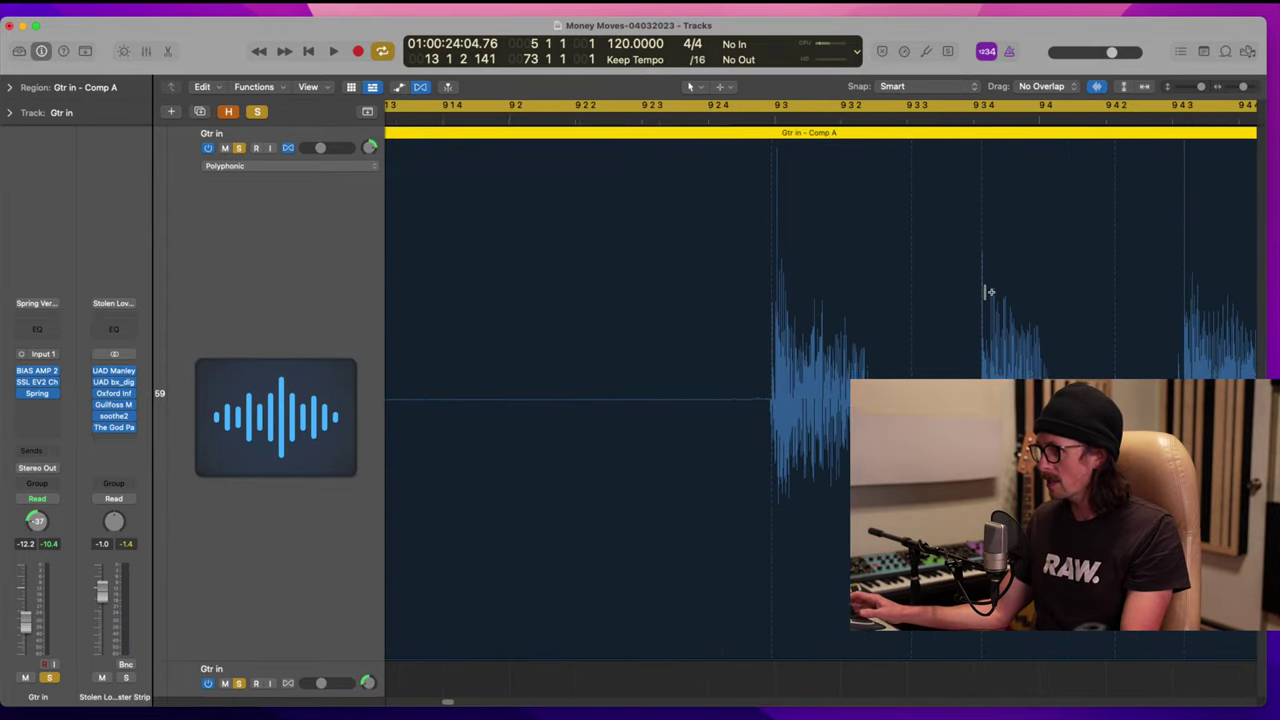
scroll(980, 288, "right", 10)
scroll(995, 315, "right", 8)
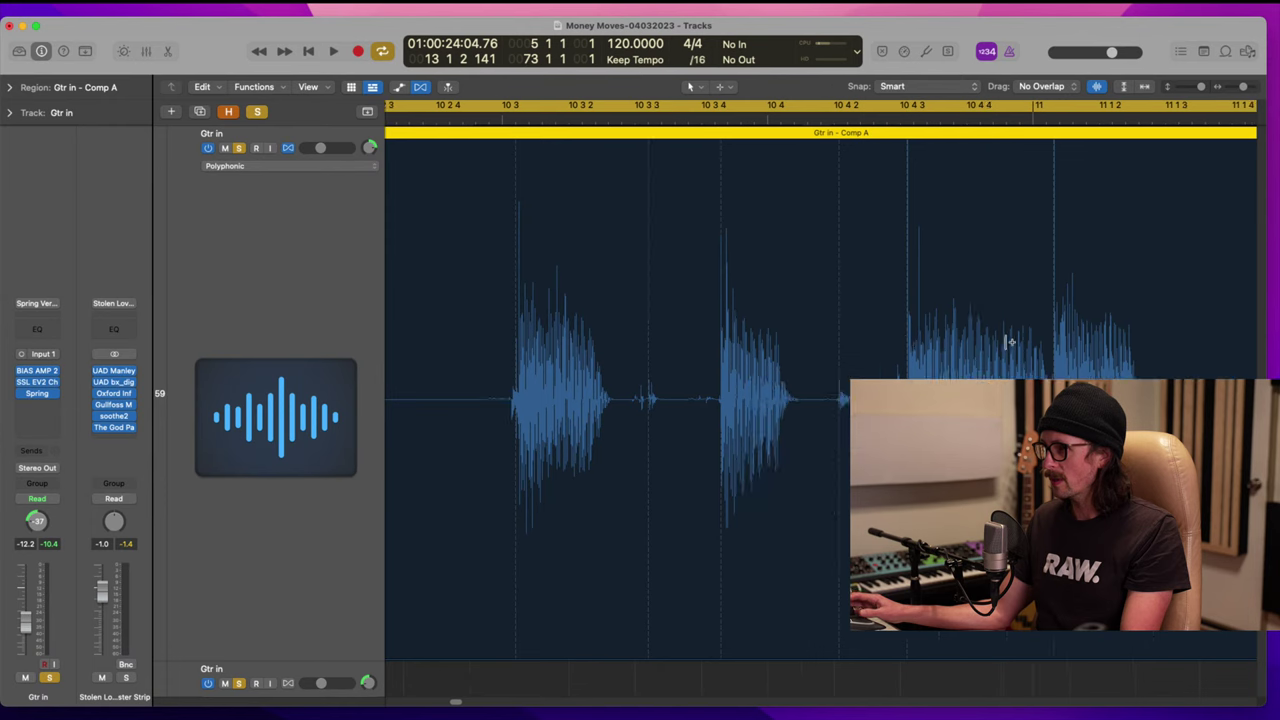
scroll(654, 291, "right", 3)
key("z")
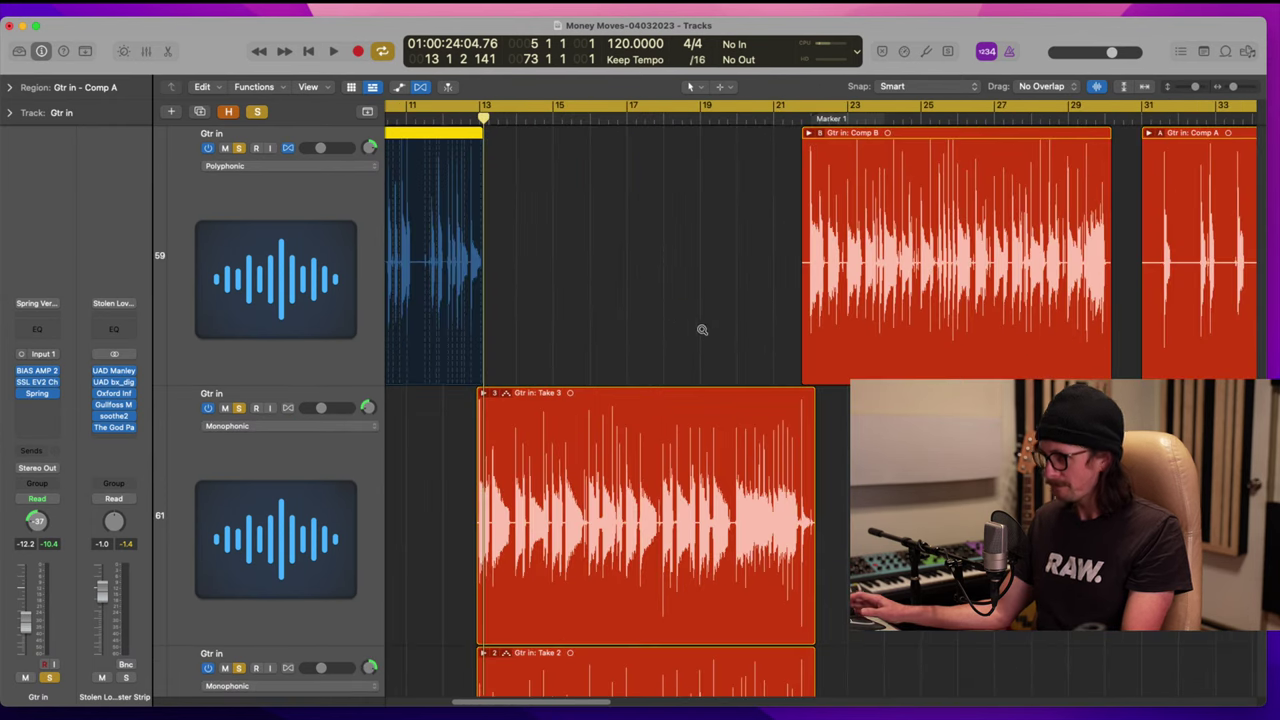
scroll(529, 206, "left", 10)
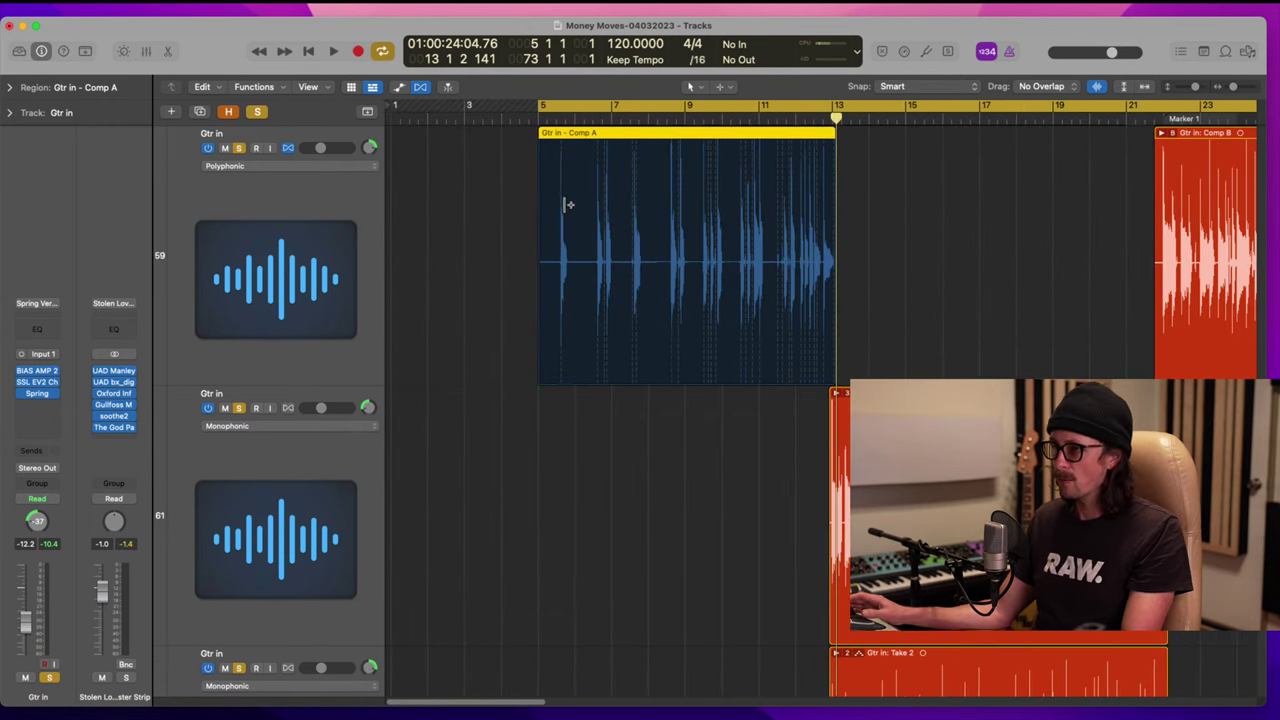
left_click_drag(560, 163, 903, 351)
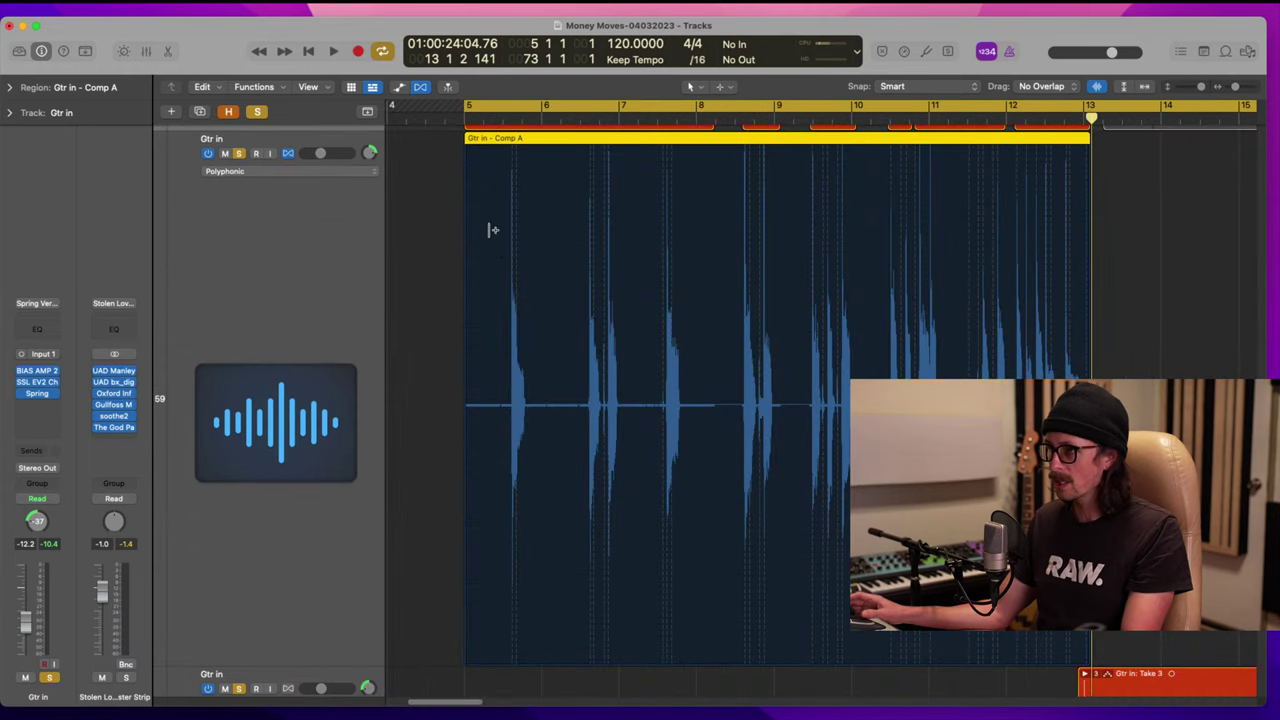
left_click_drag(491, 229, 575, 430)
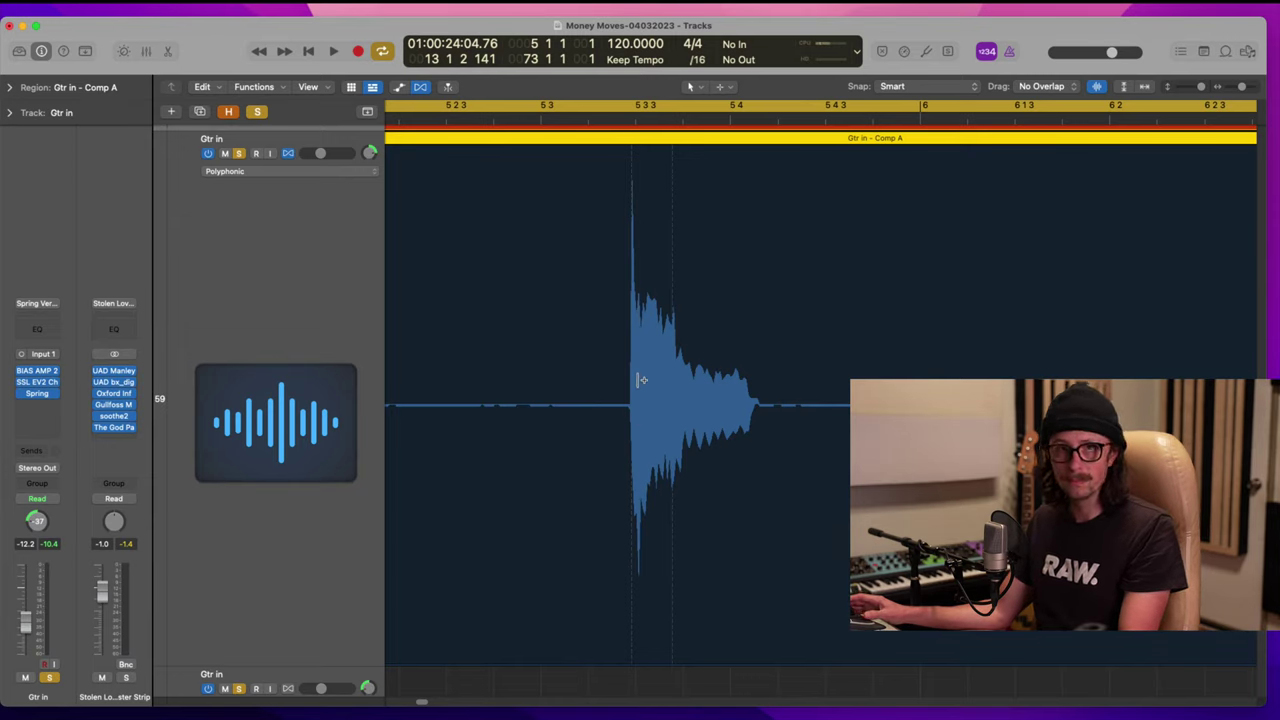
left_click(599, 241, "ctrl+alt")
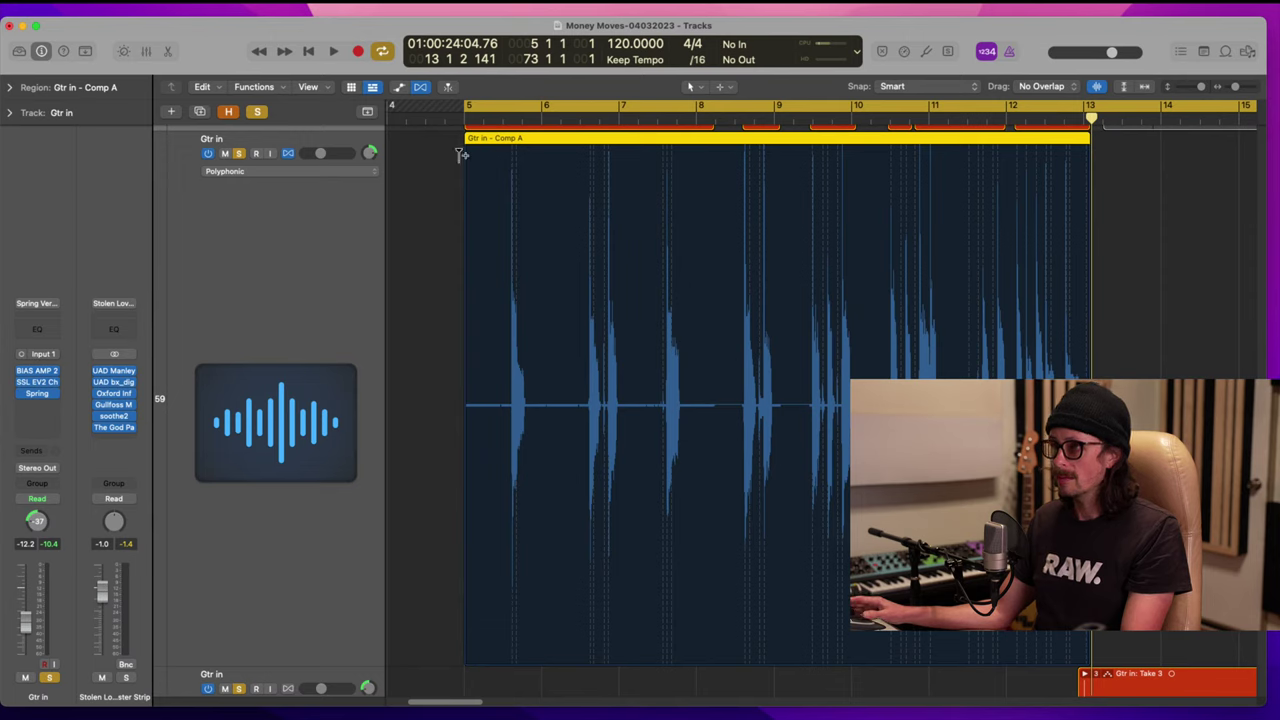
Step: Select the Comp A region on track 59 and set its region quantize to 1/16 Swing A
left_click(462, 154)
left_click(530, 138)
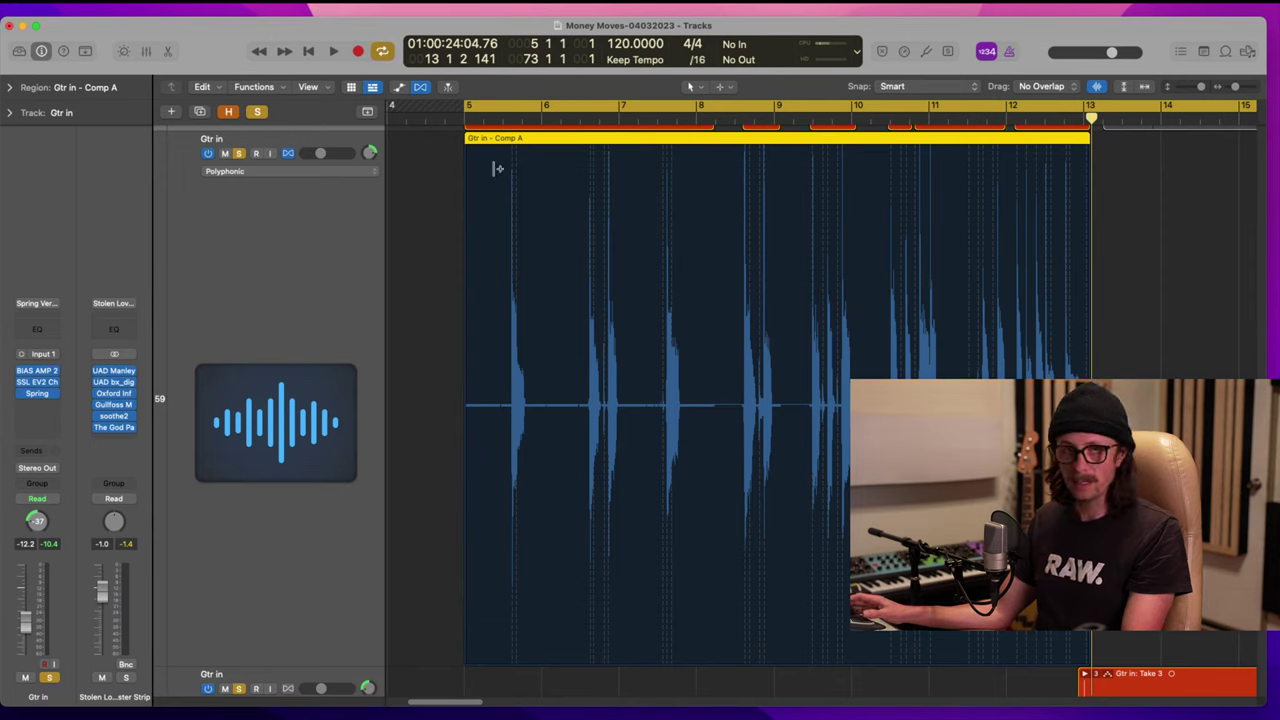
left_click(9, 88)
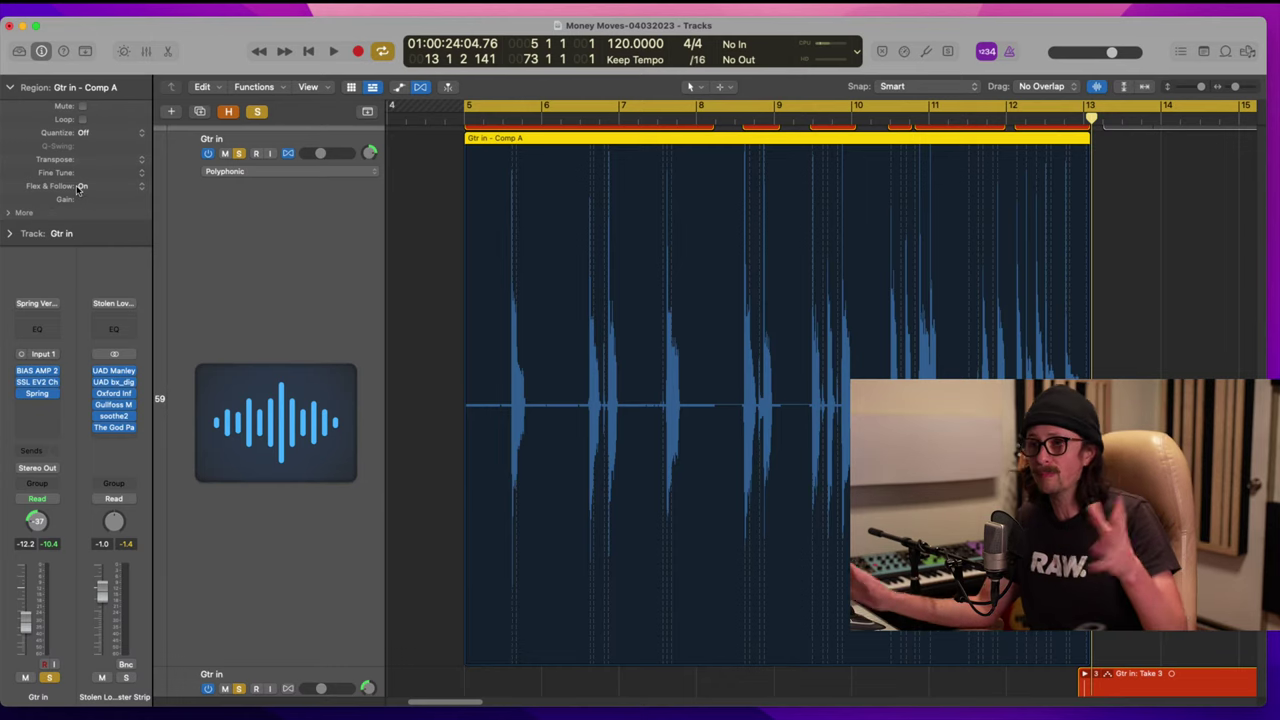
left_click(97, 137)
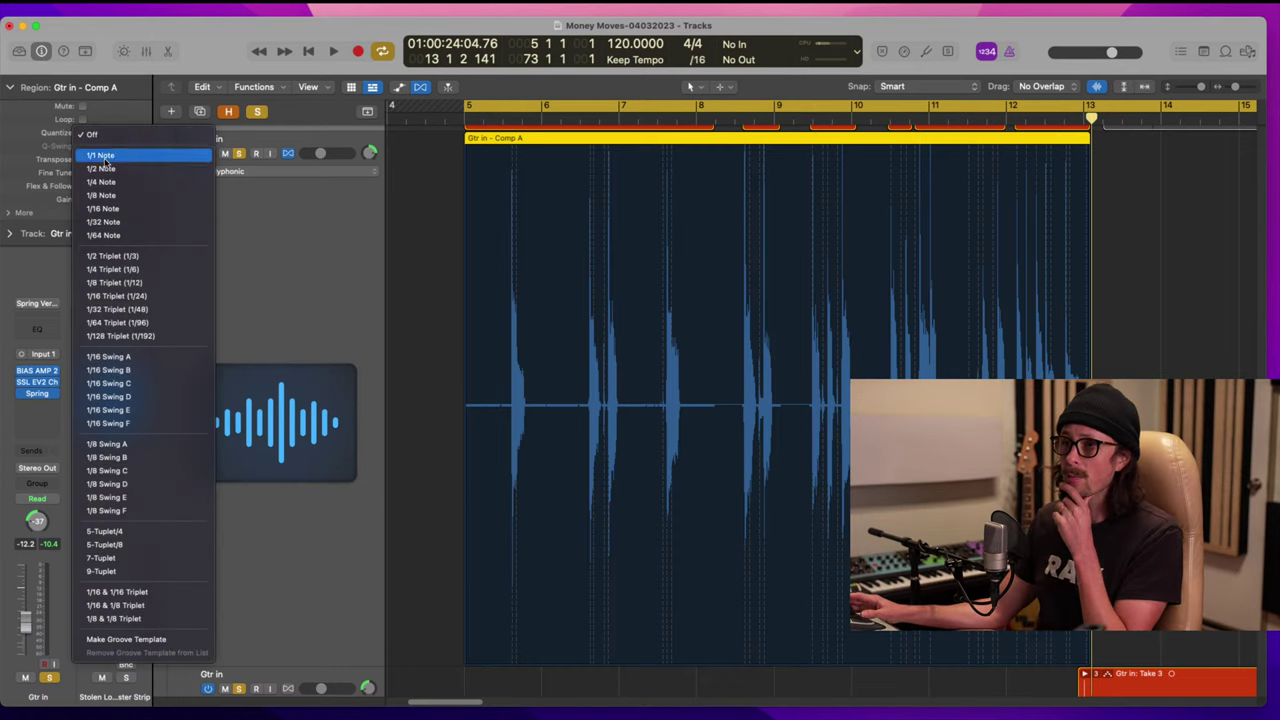
left_click(137, 360)
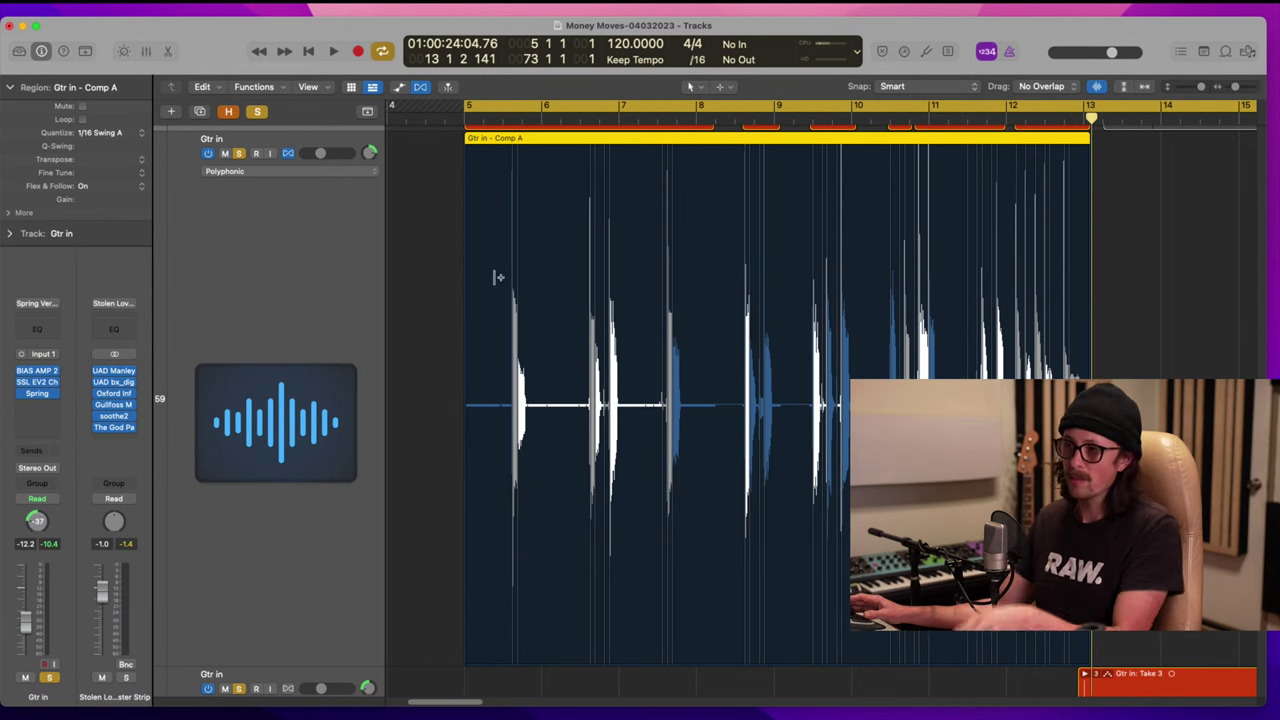
Step: Check the quantized Comp A region against track 58 and view it among the surrounding guitar, bass and drum tracks
scroll(499, 328, "up", 5)
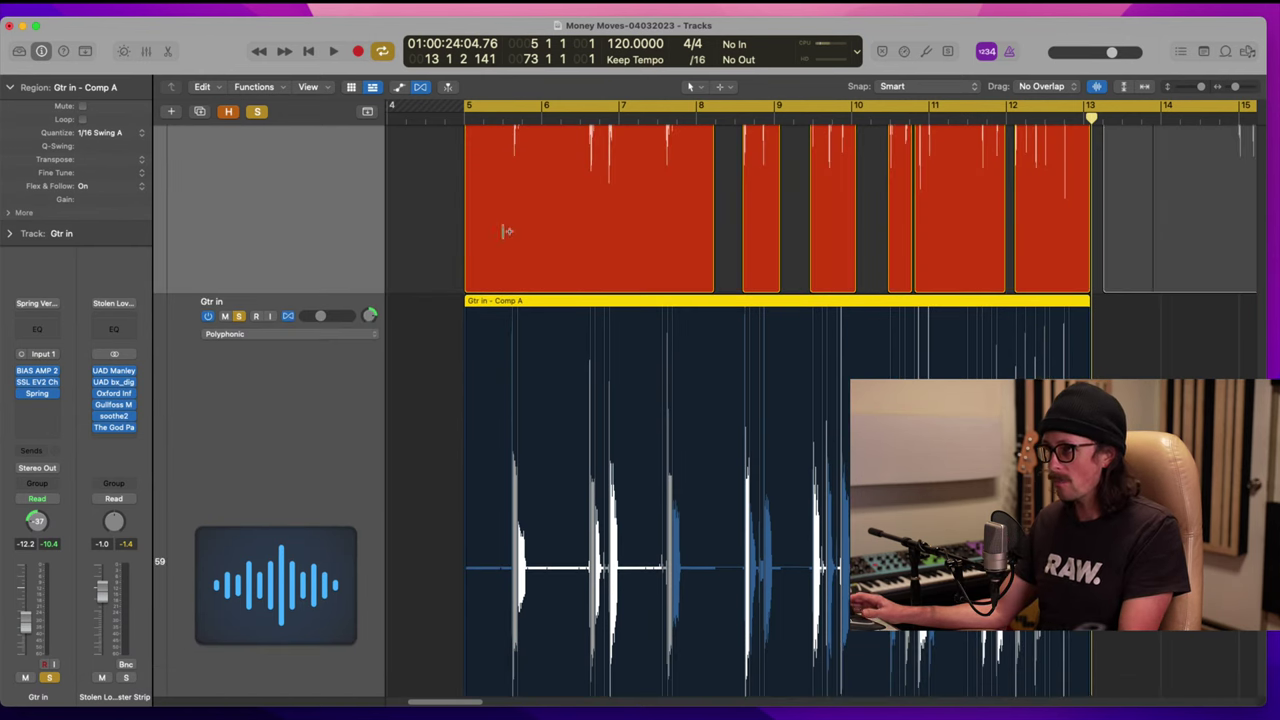
scroll(507, 342, "down", 10)
scroll(478, 237, "down", 8)
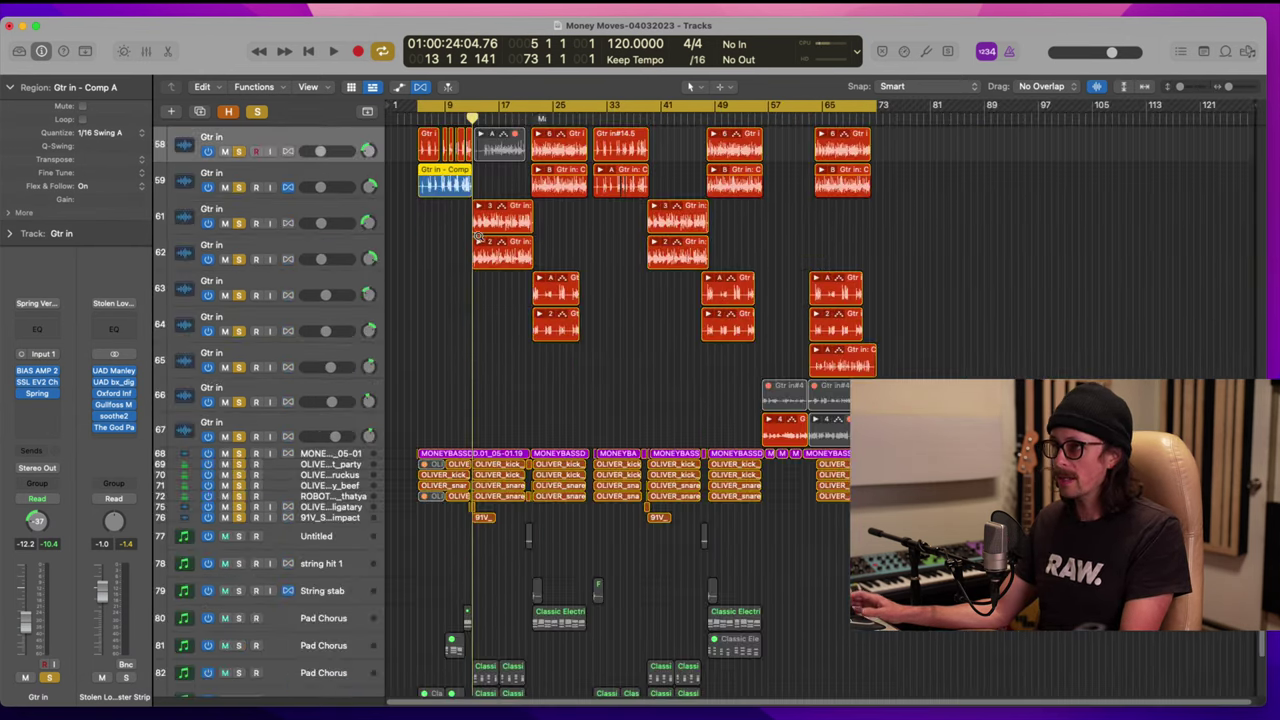
Step: Place the playhead at 5 3 3 and remove the extra transient marker in the tail of track 59's first Comp A hit
left_click_drag(407, 145, 533, 515)
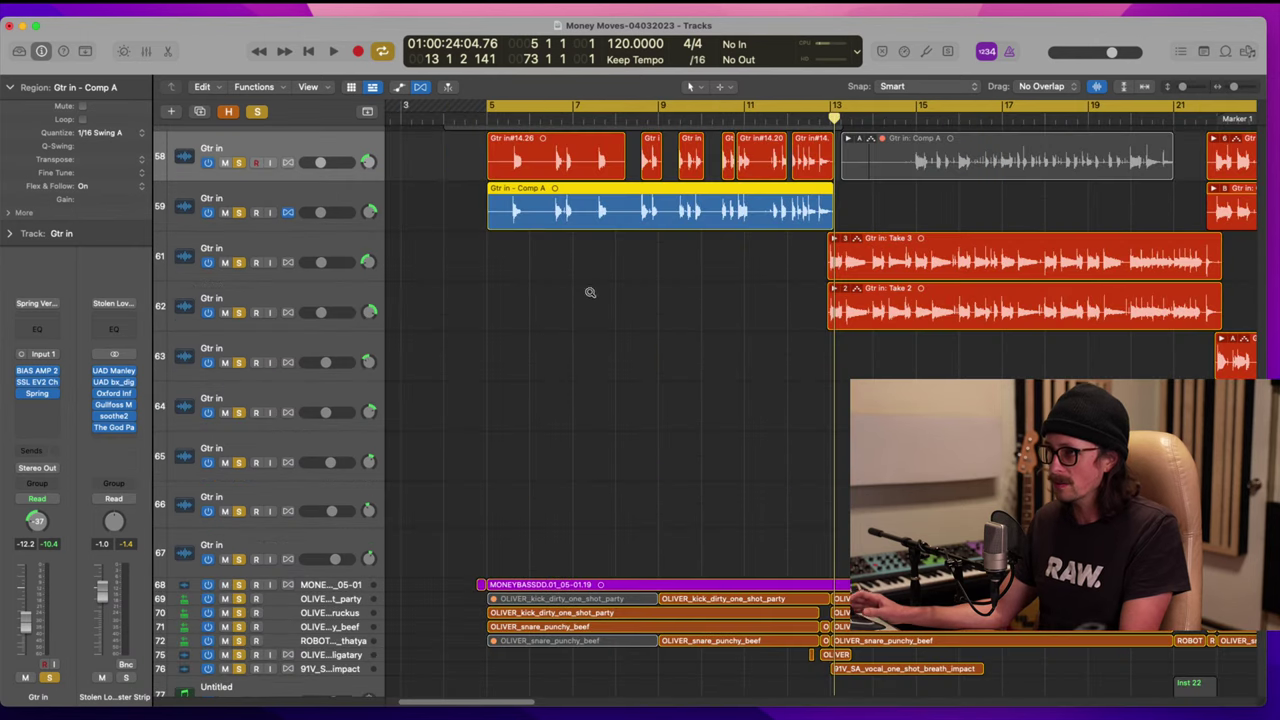
left_click_drag(464, 152, 868, 376)
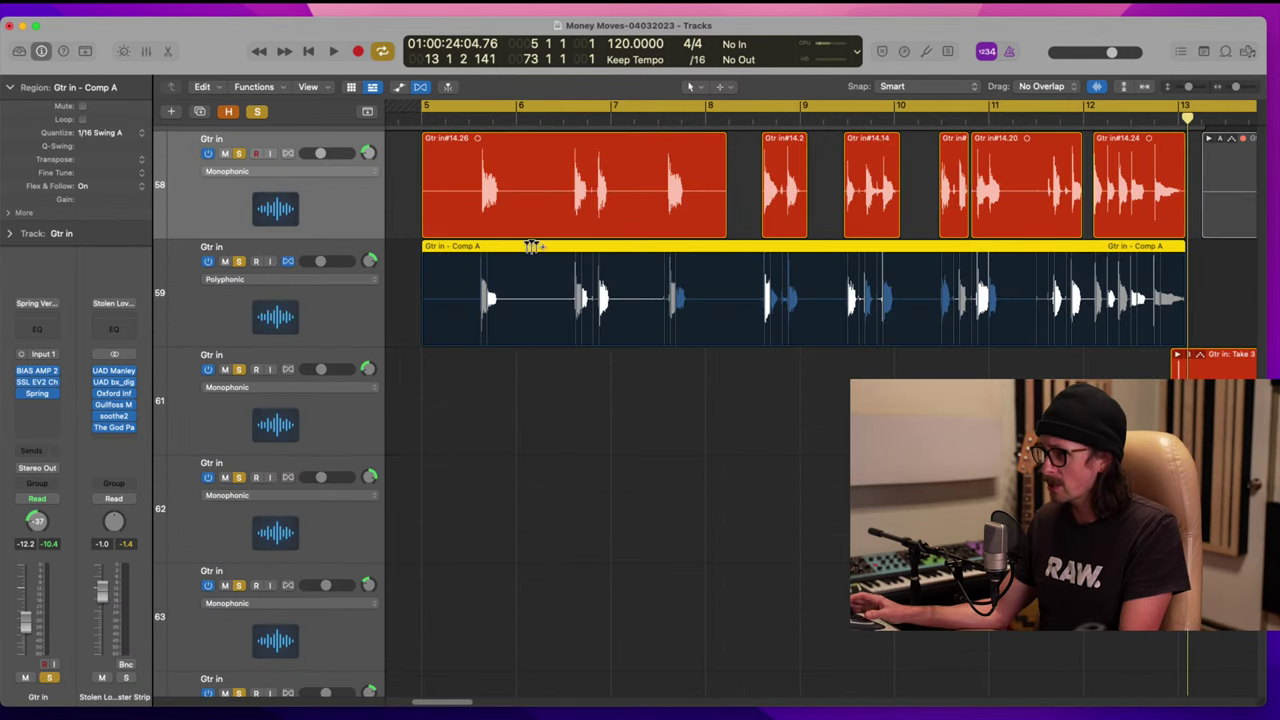
left_click_drag(507, 256, 505, 252)
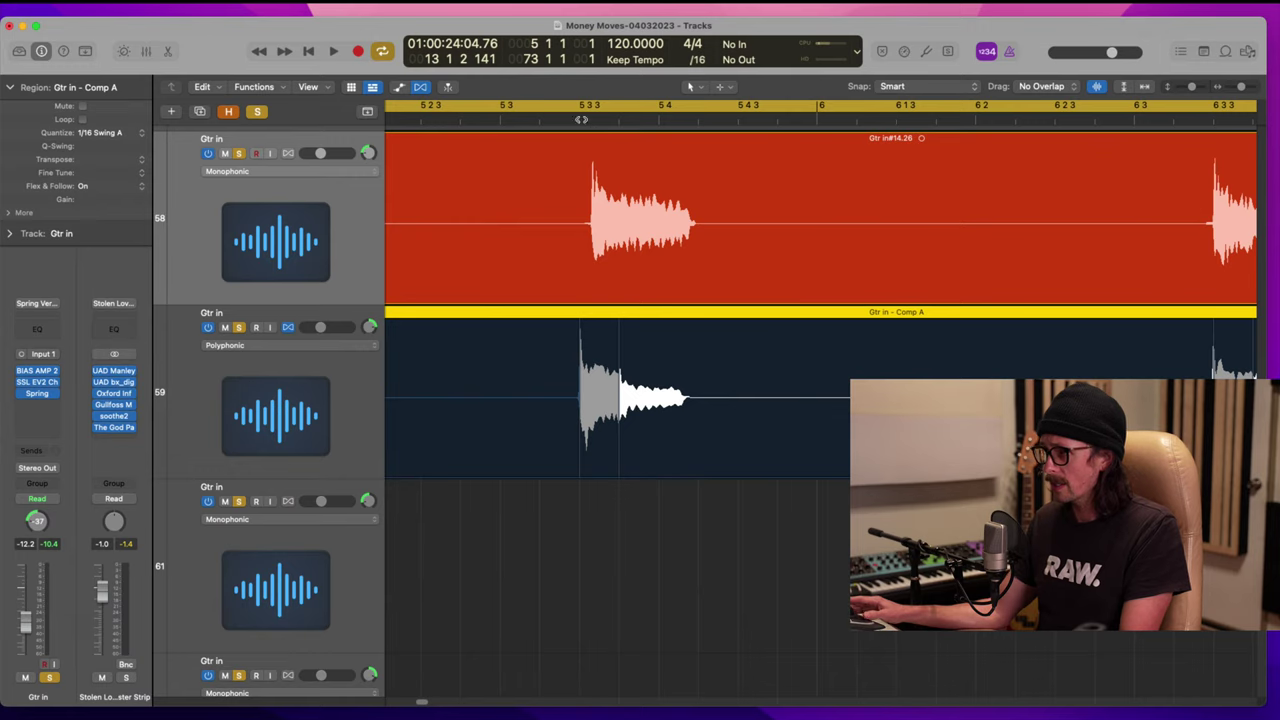
left_click(563, 120)
left_click_drag(563, 120, 580, 118)
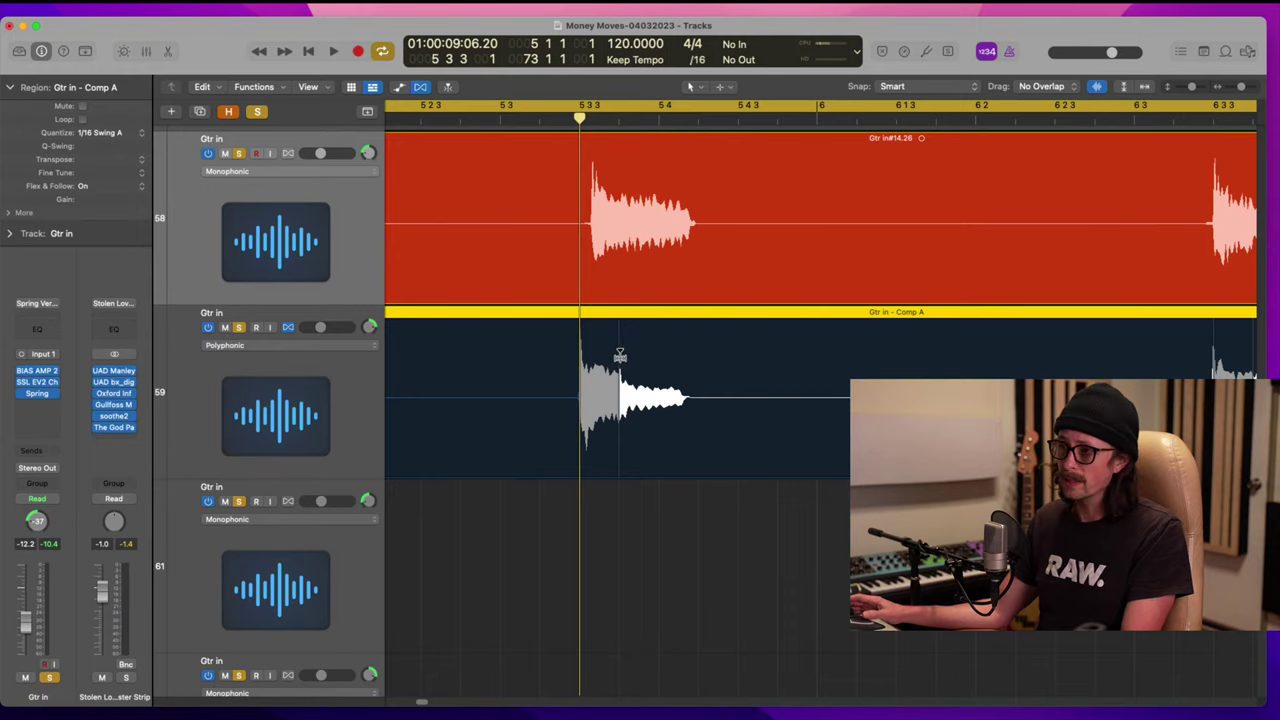
left_click(621, 355)
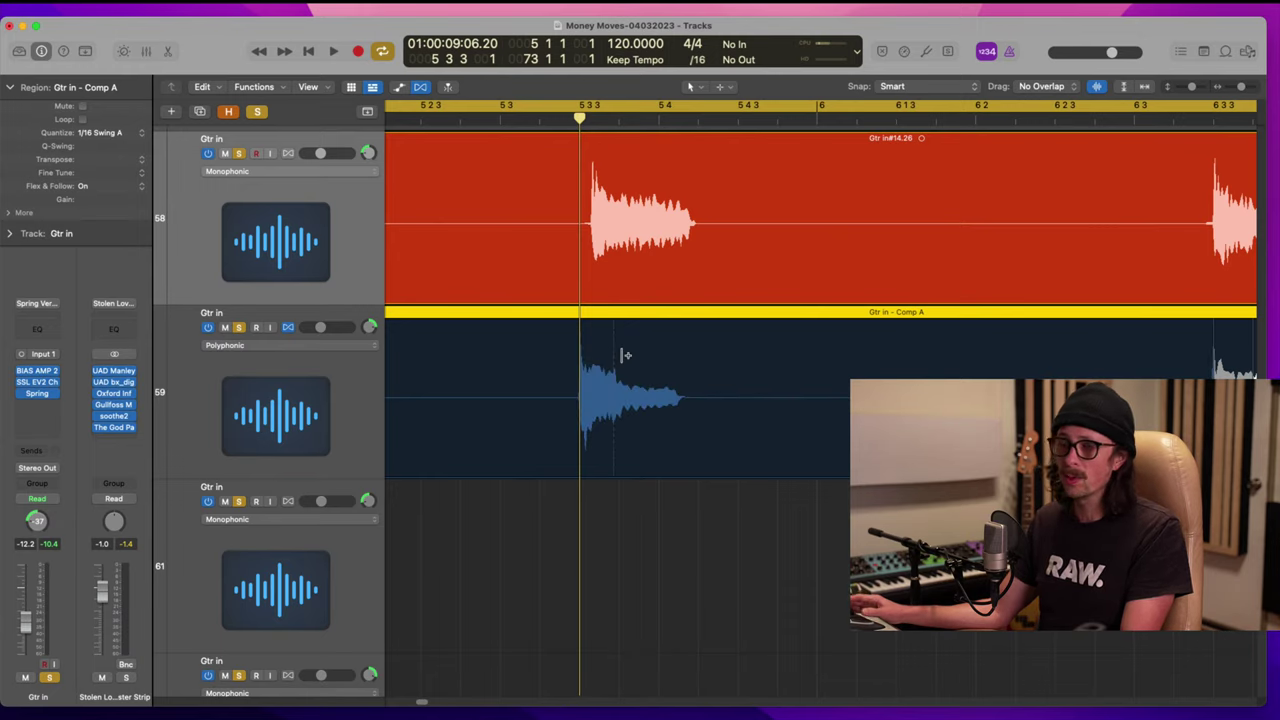
Step: Remove the extra transient markers from the tails of the Comp A hits at 6 3 3 and 7 3 3
scroll(626, 355, "right", 5)
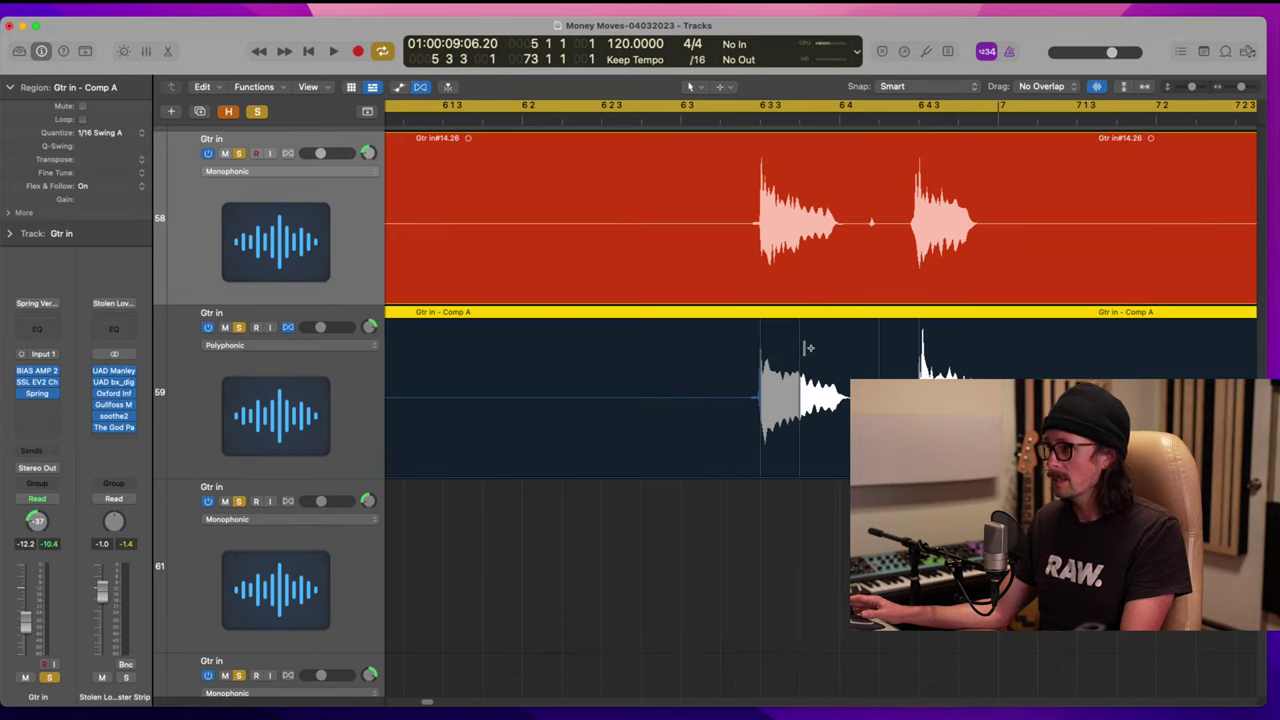
left_click_drag(796, 355, 876, 355)
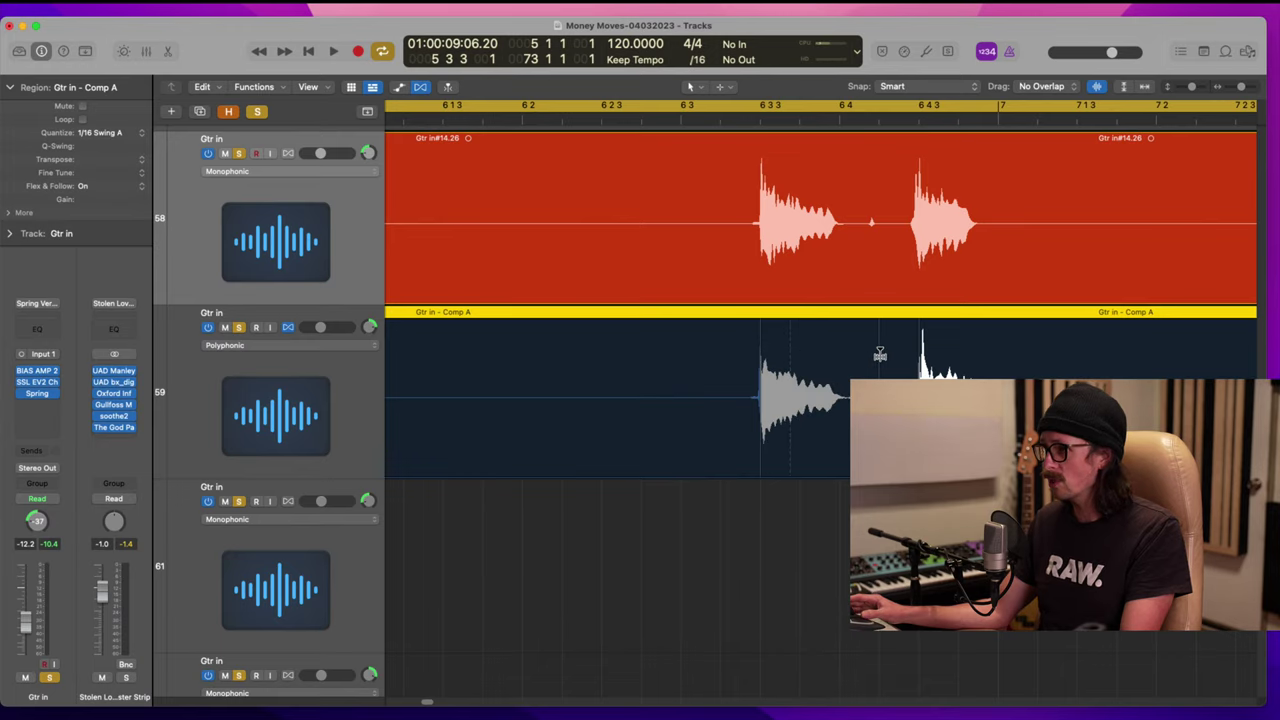
scroll(886, 344, "right", 6)
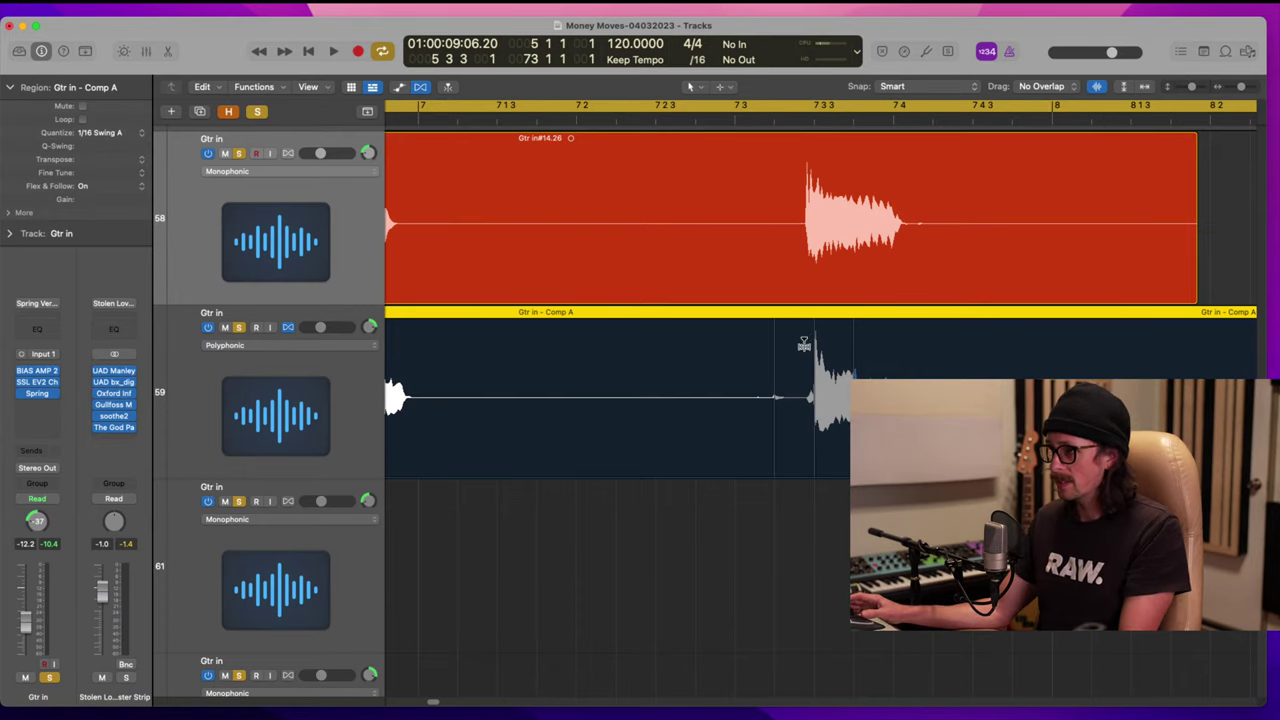
scroll(815, 340, "right", 2)
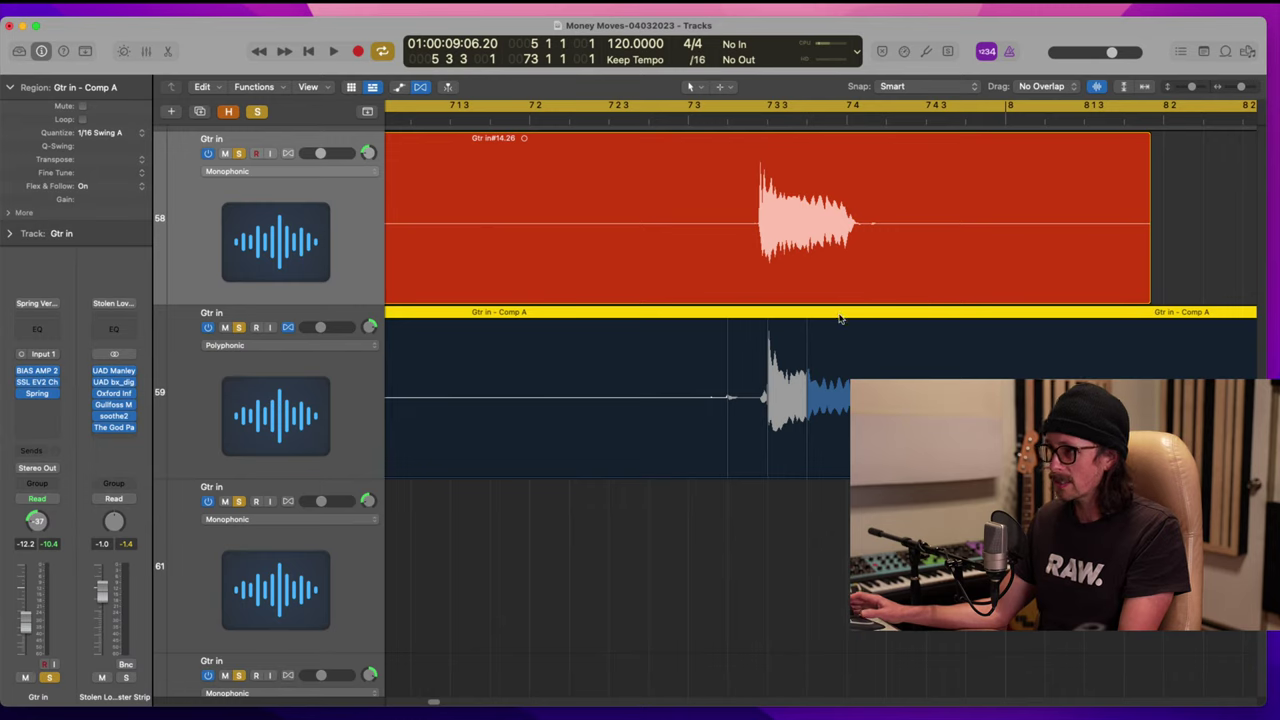
double_click(807, 356)
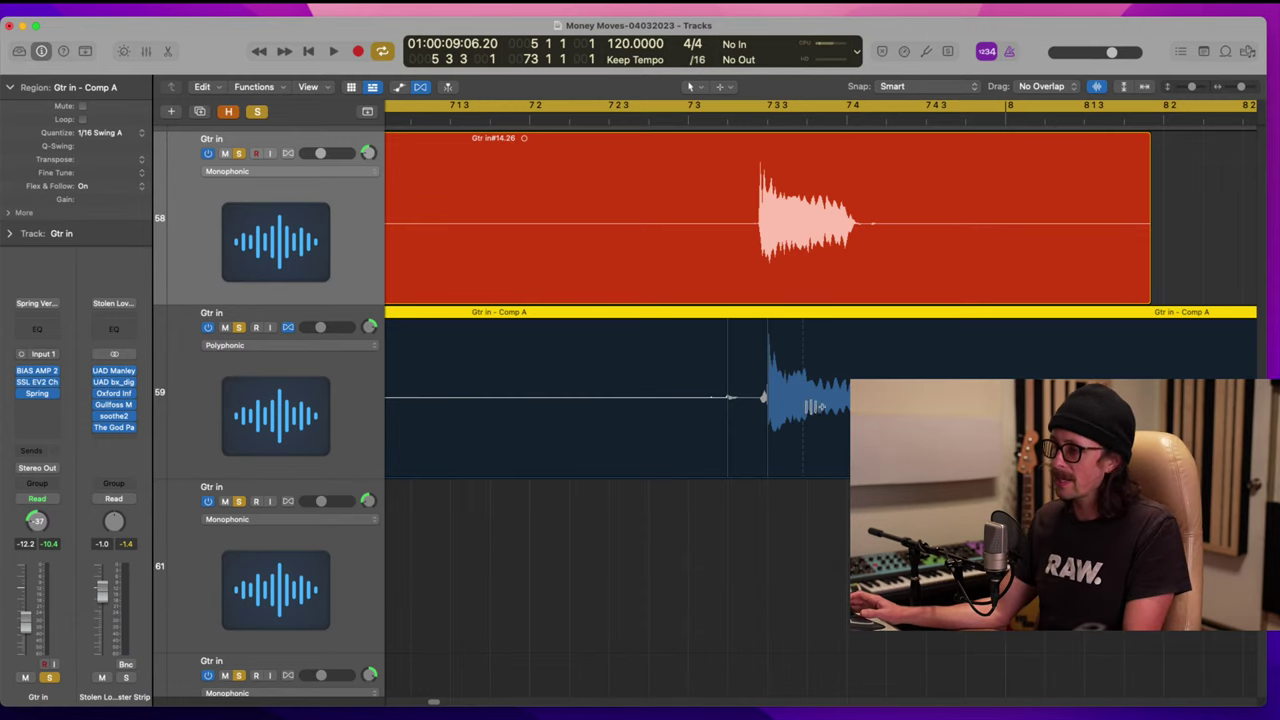
Step: Play both guitars around 8 3 3 and remove the extra transient marker from the tail of that Comp A hit
scroll(815, 407, "right", 5)
scroll(815, 407, "right", 3)
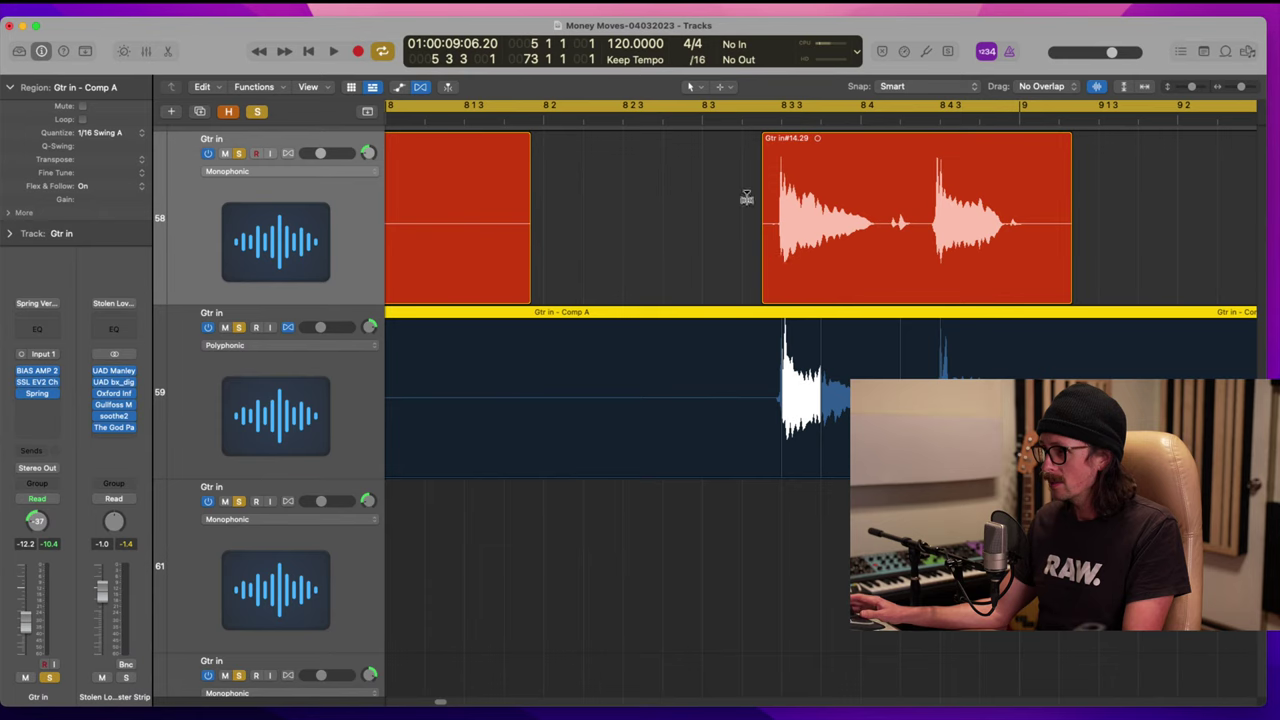
left_click(741, 128)
key("space")
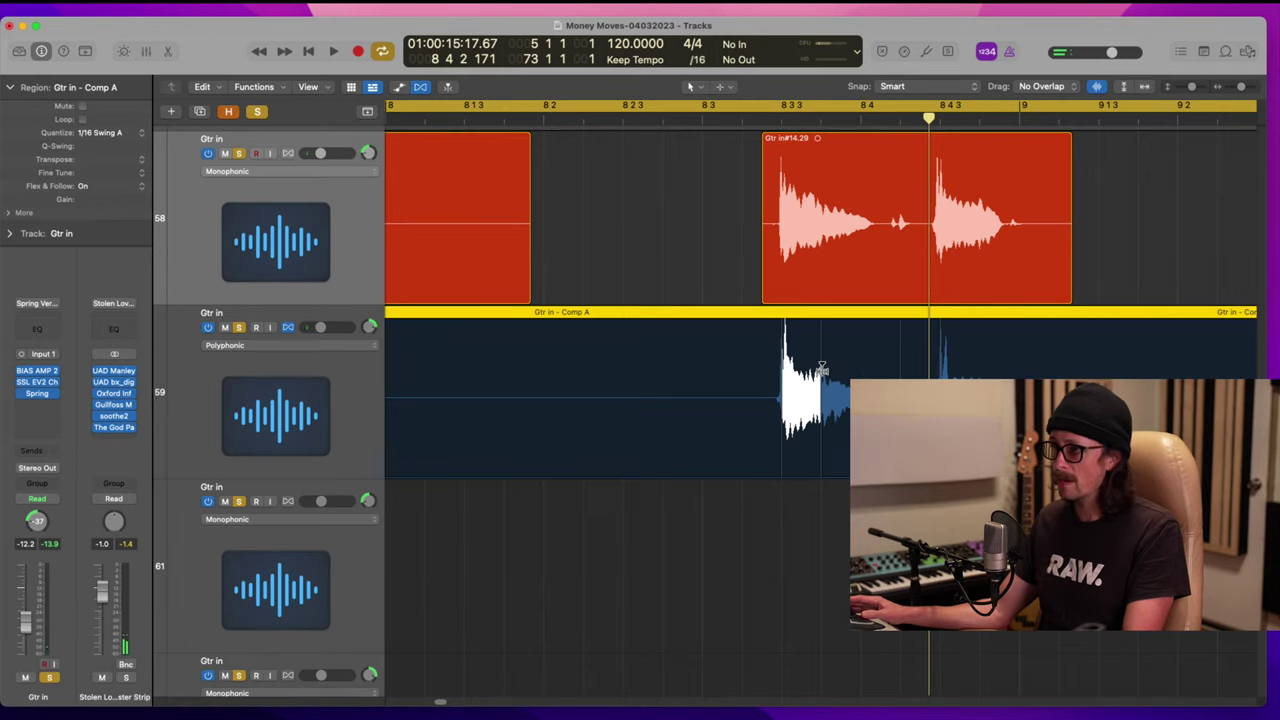
double_click(823, 364)
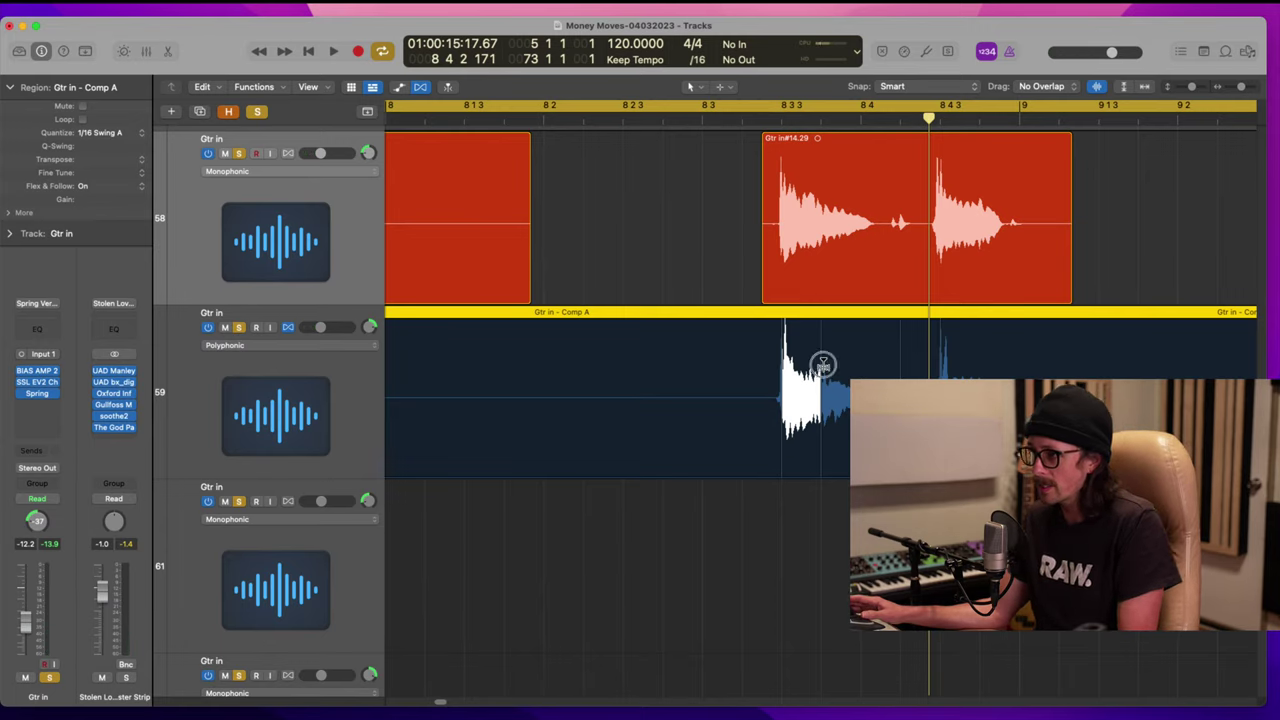
Step: Try moving the Comp A transient marker at 9 3 onto the hit's later, louder peak and aligning that peak to 9 3, and undo both changes
scroll(929, 369, "right", 5)
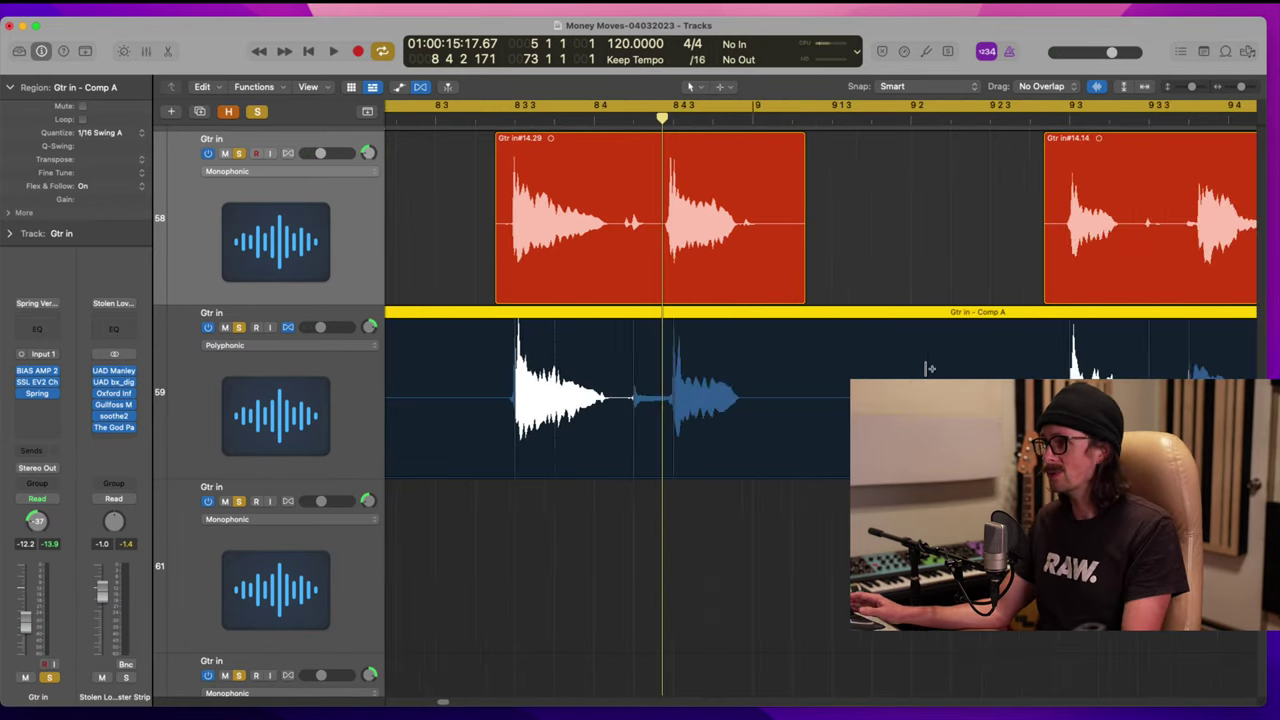
left_click_drag(636, 204, 731, 418)
left_click(743, 381)
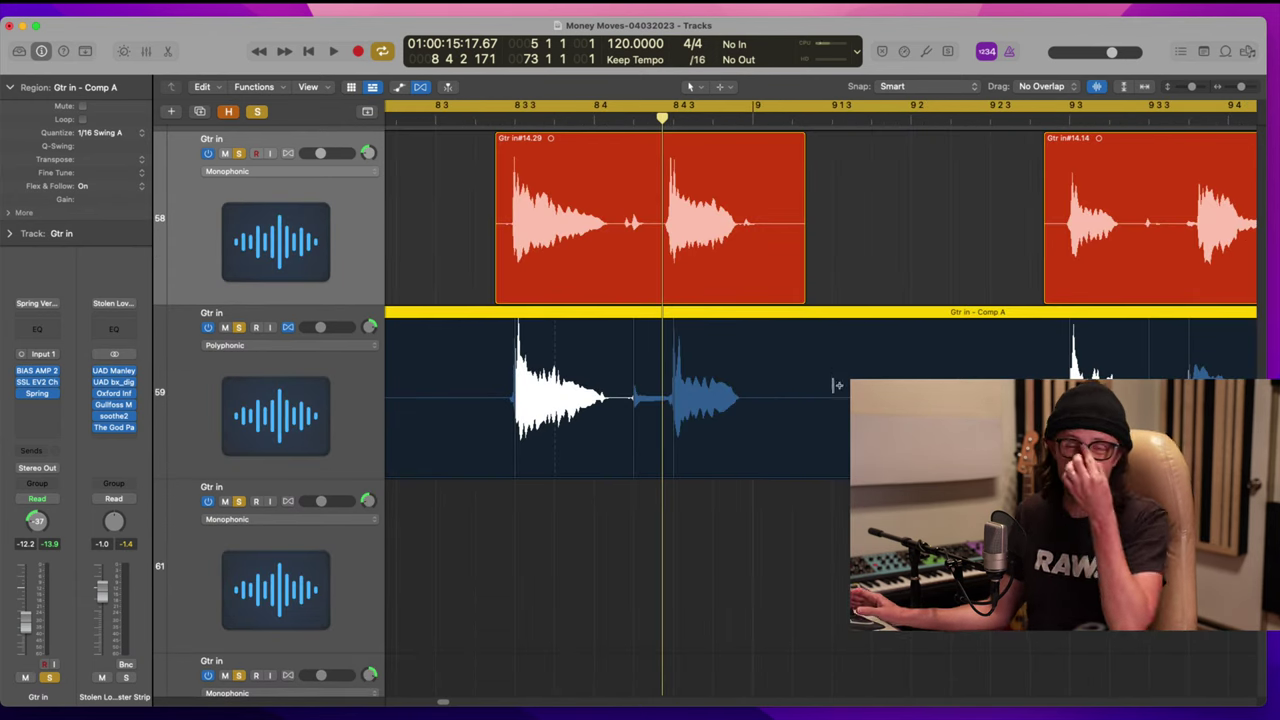
scroll(910, 313, "right", 3)
left_click_drag(867, 238, 938, 365)
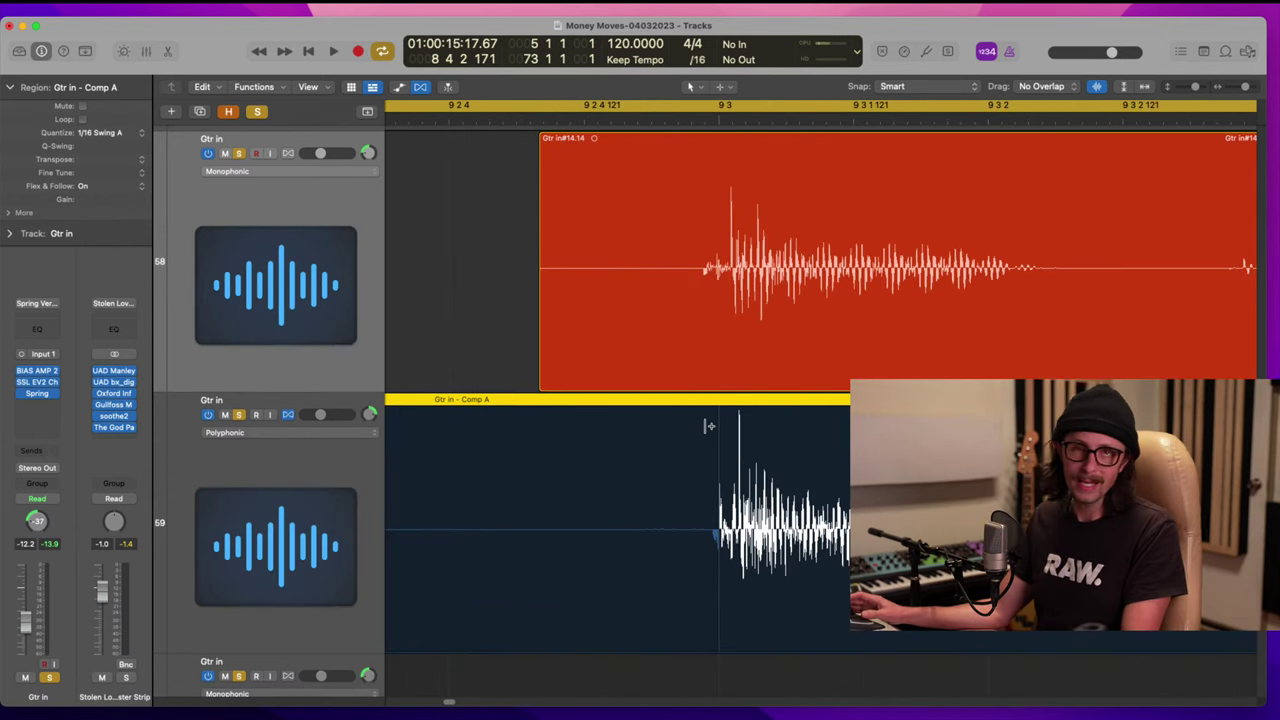
left_click_drag(619, 268, 830, 480)
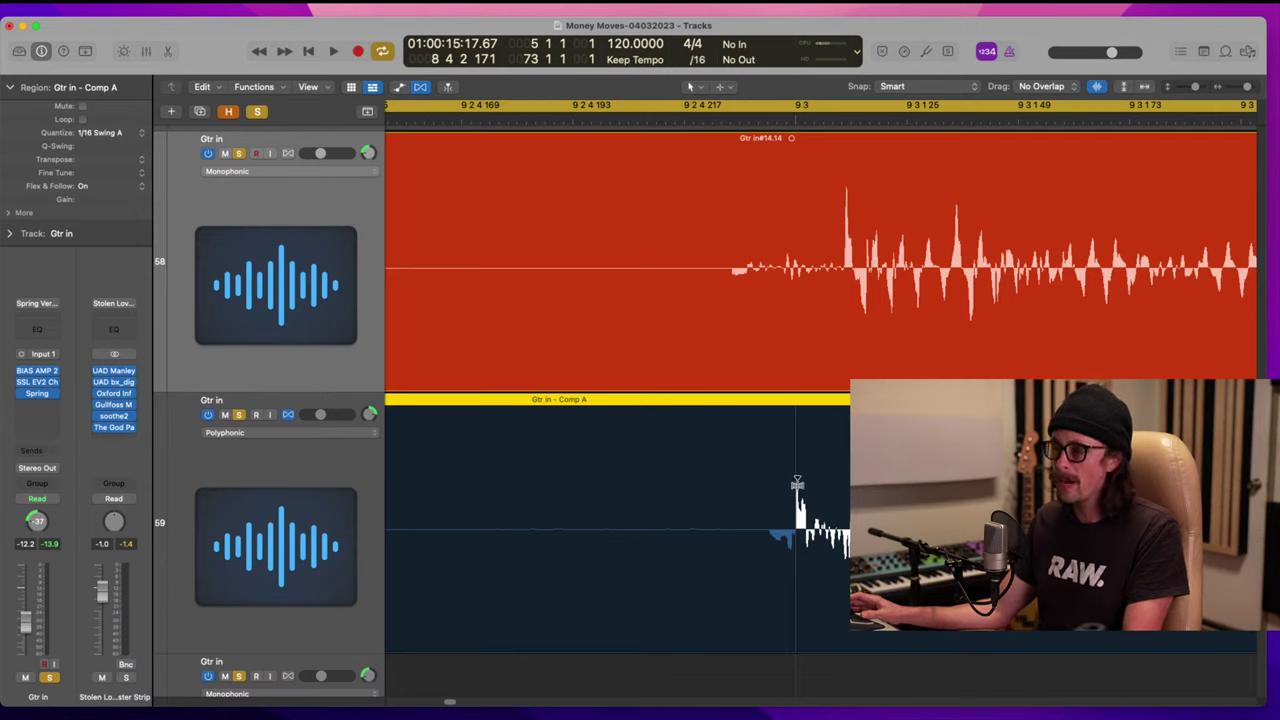
mouse_move(797, 484)
left_mouse_down()
mouse_move(874, 486)
mouse_move(764, 504)
mouse_move(860, 501)
mouse_move(850, 498)
left_mouse_up()
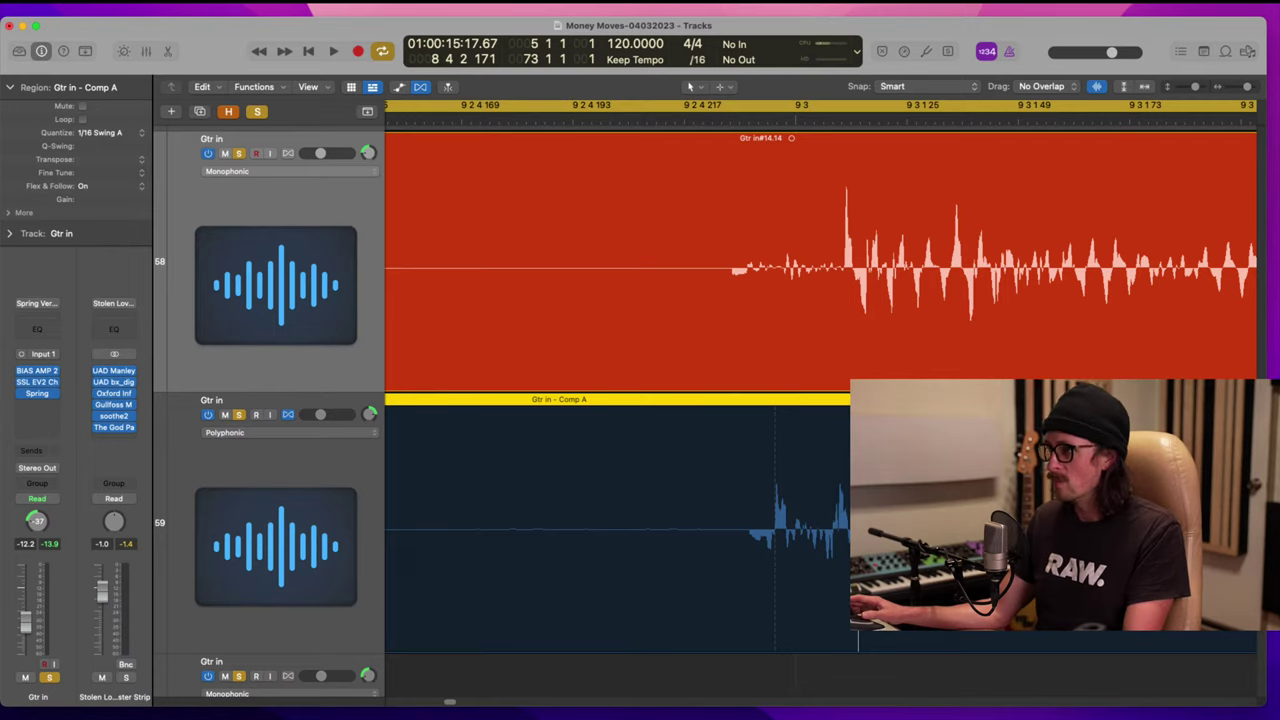
left_click_drag(826, 463, 797, 469)
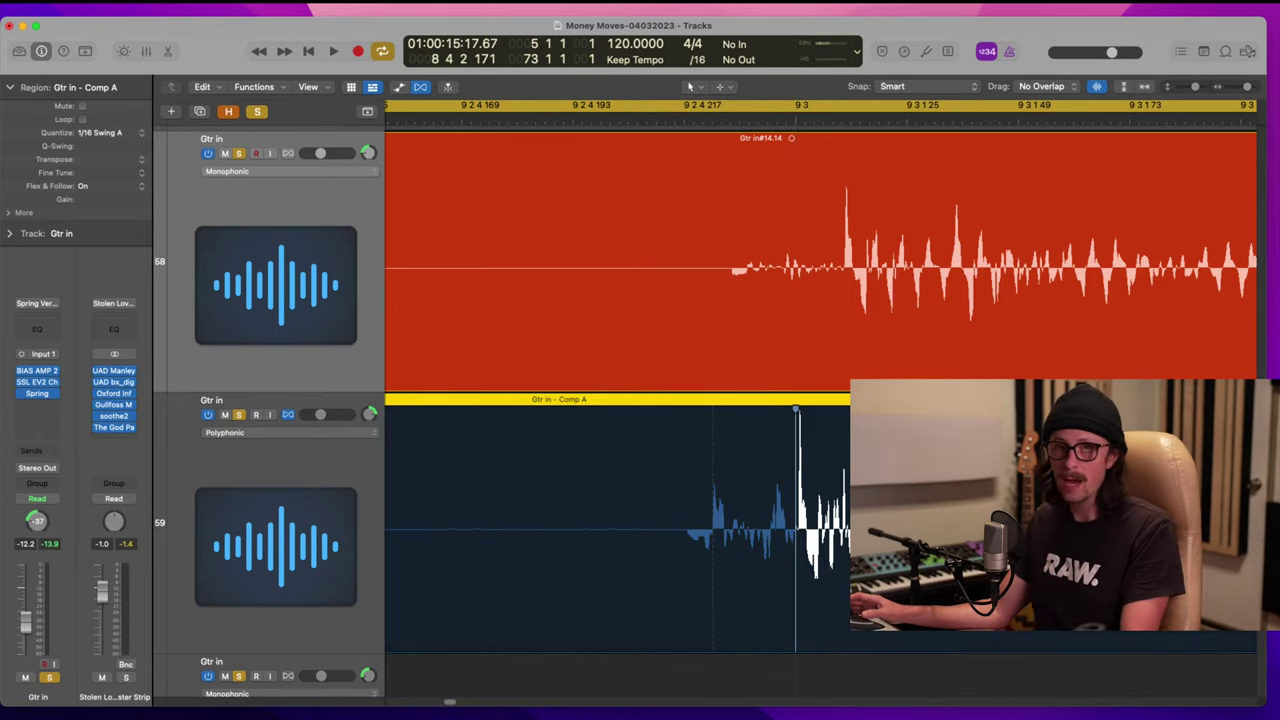
key("super+z")
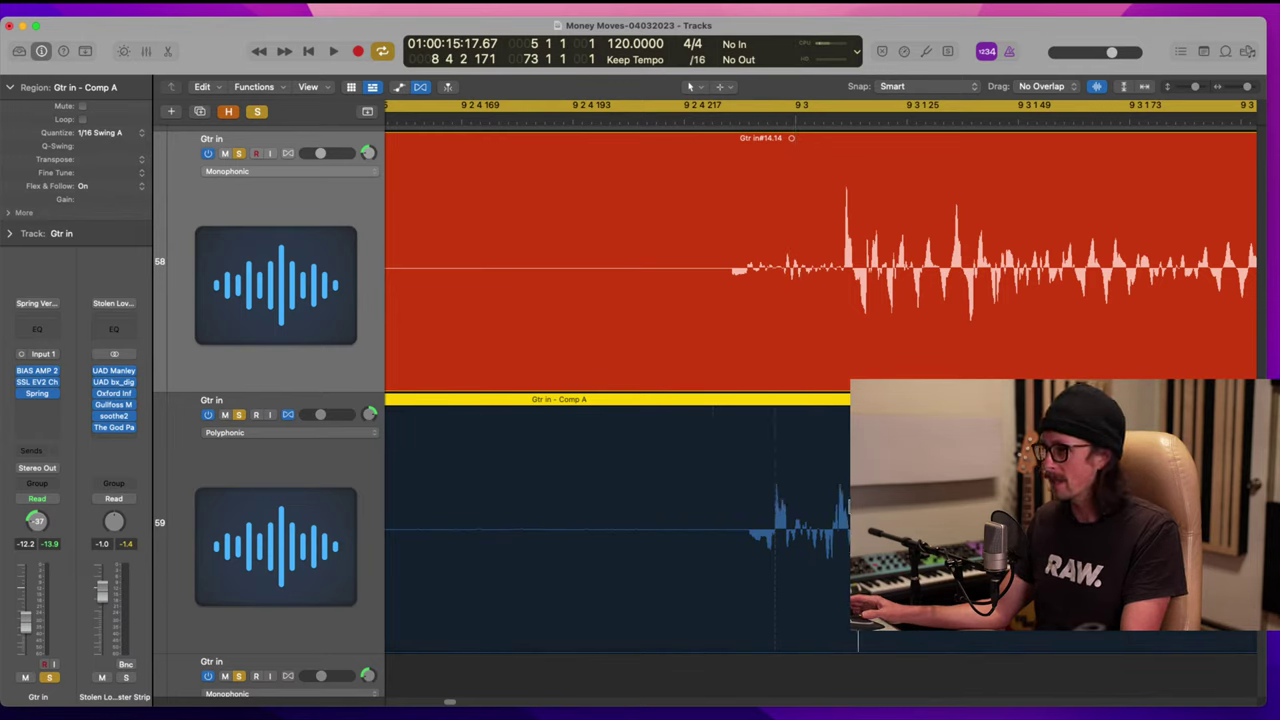
key("shift+super+z")
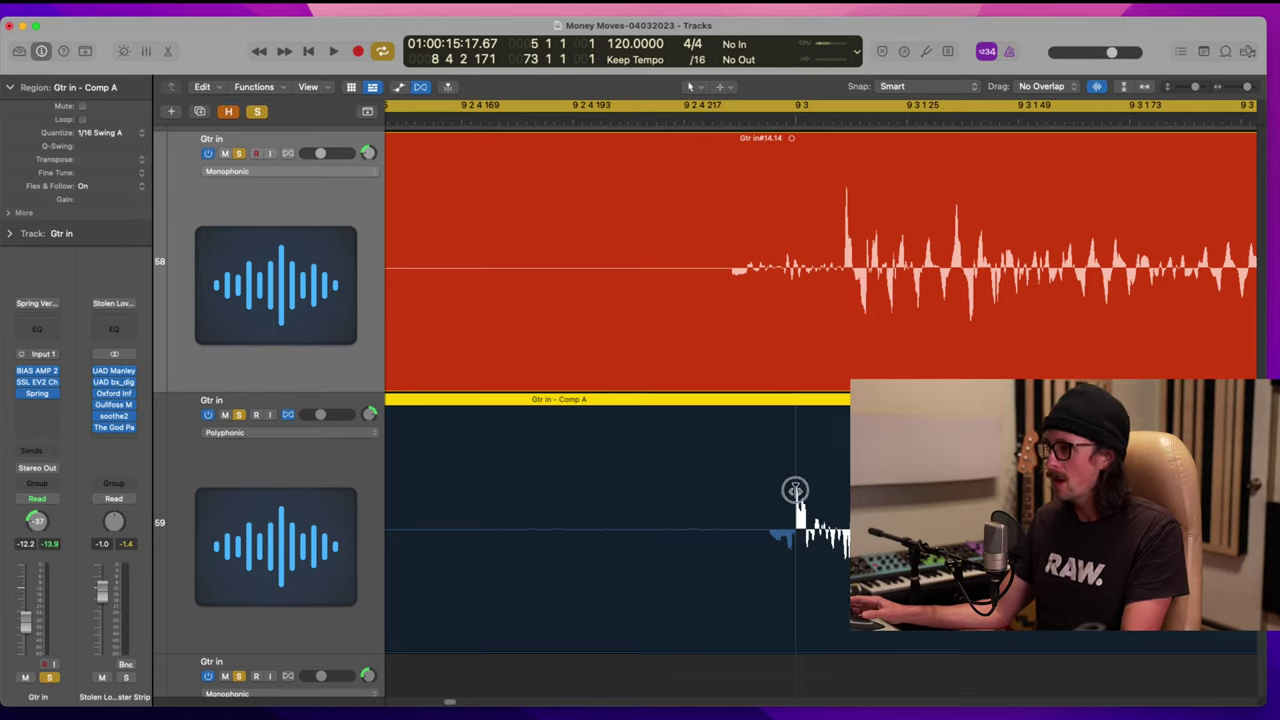
Step: Try moving the 9 3 transient marker back to the hit's earliest onset and aligning it to 9 3, and undo it
left_click_drag(794, 491, 768, 496)
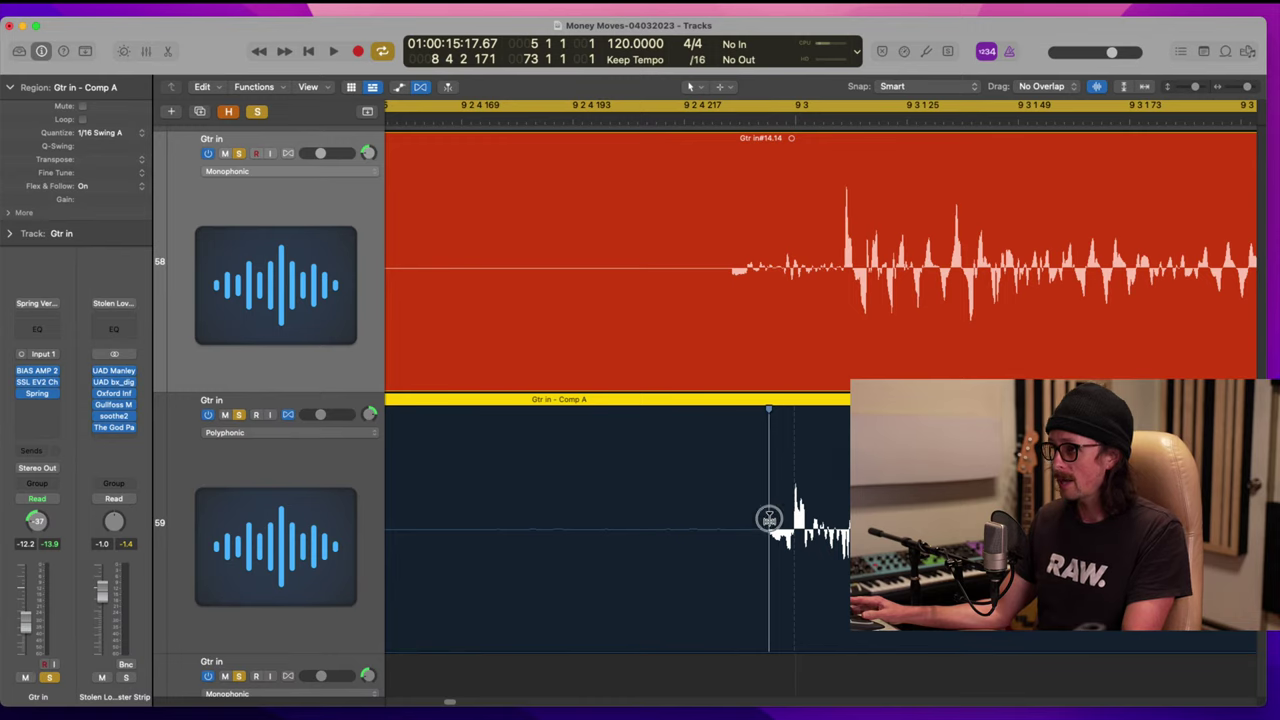
left_click_drag(767, 514, 798, 530)
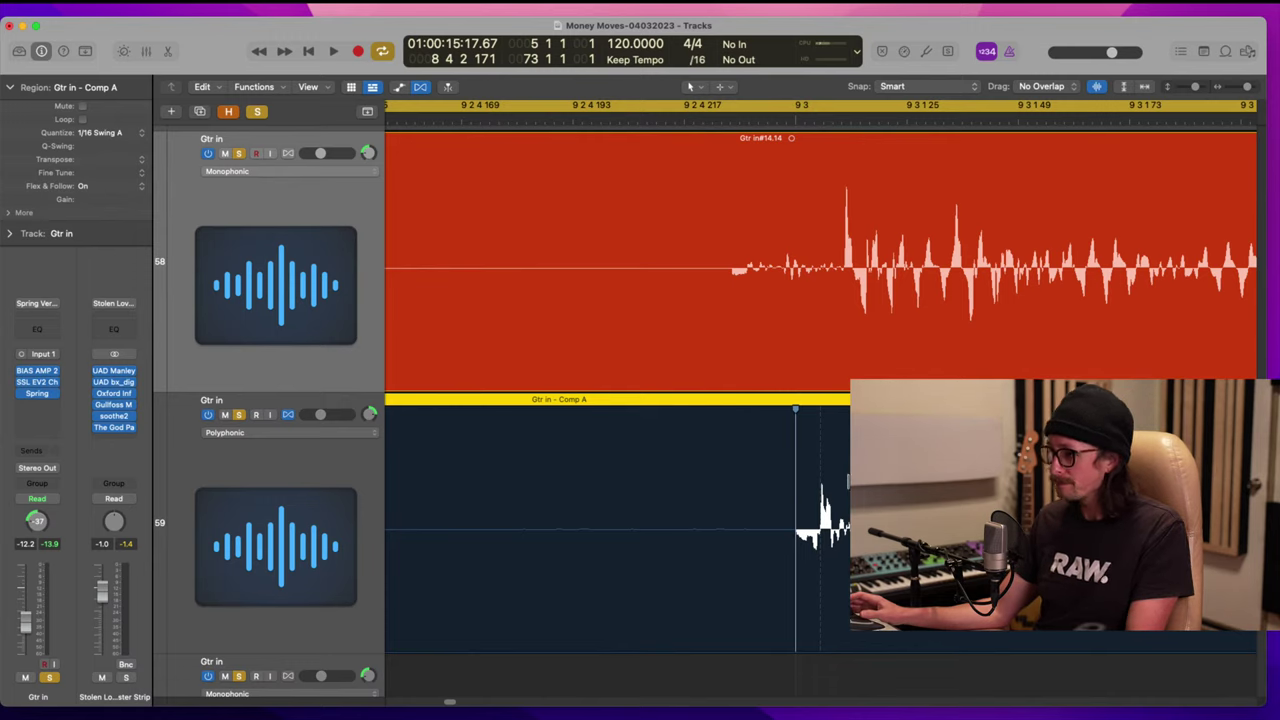
key("super+z")
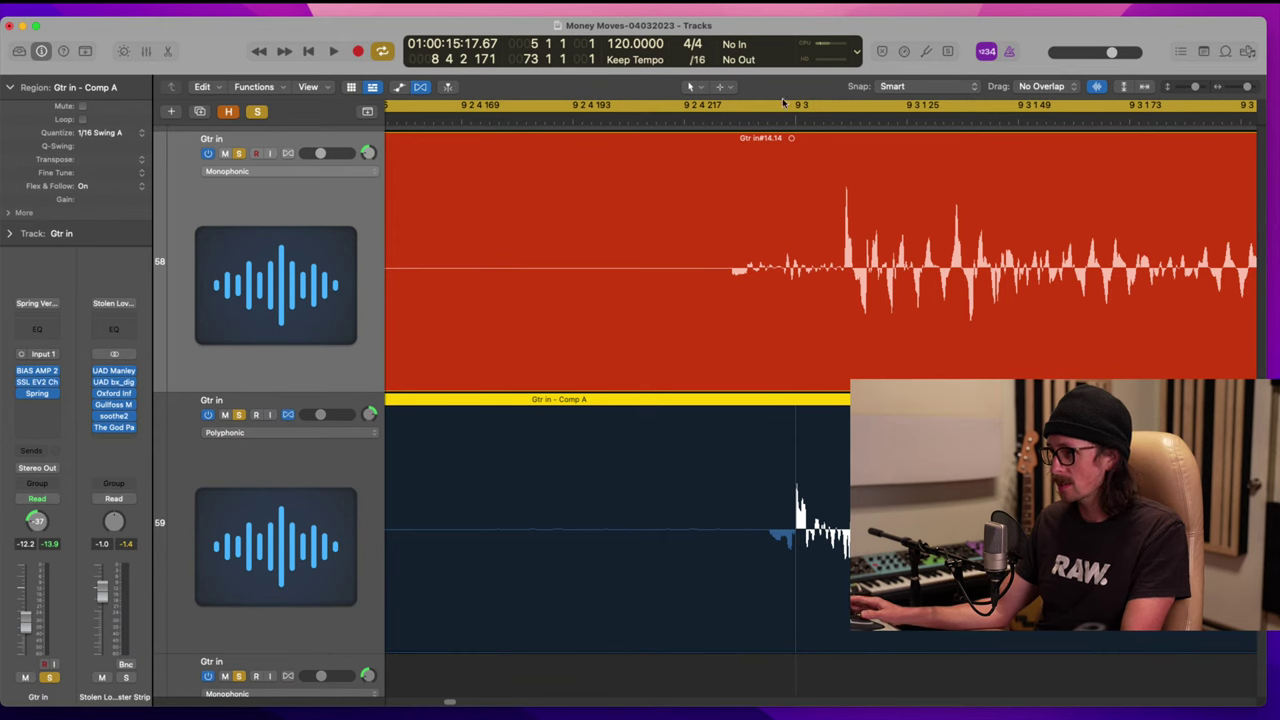
Step: Place the playhead on the Comp A hit at 9 4 3 and set the snap mode to Division
scroll(771, 478, "right", 3)
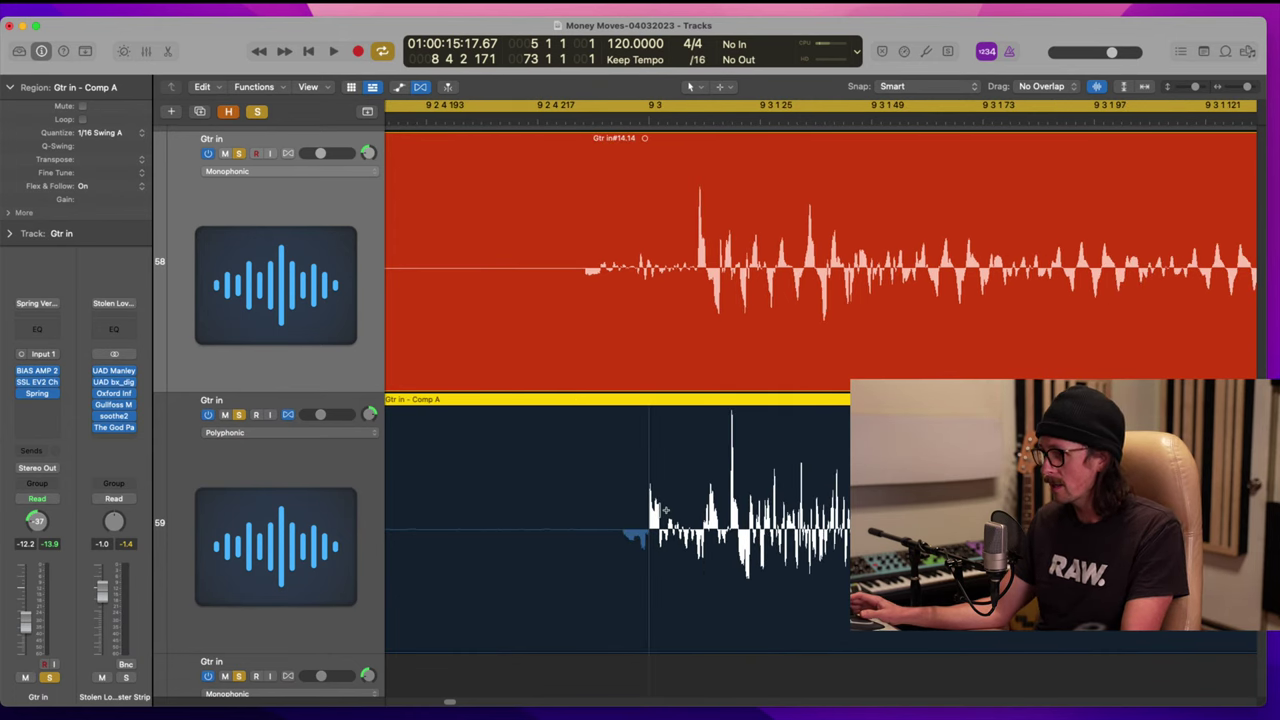
key("z")
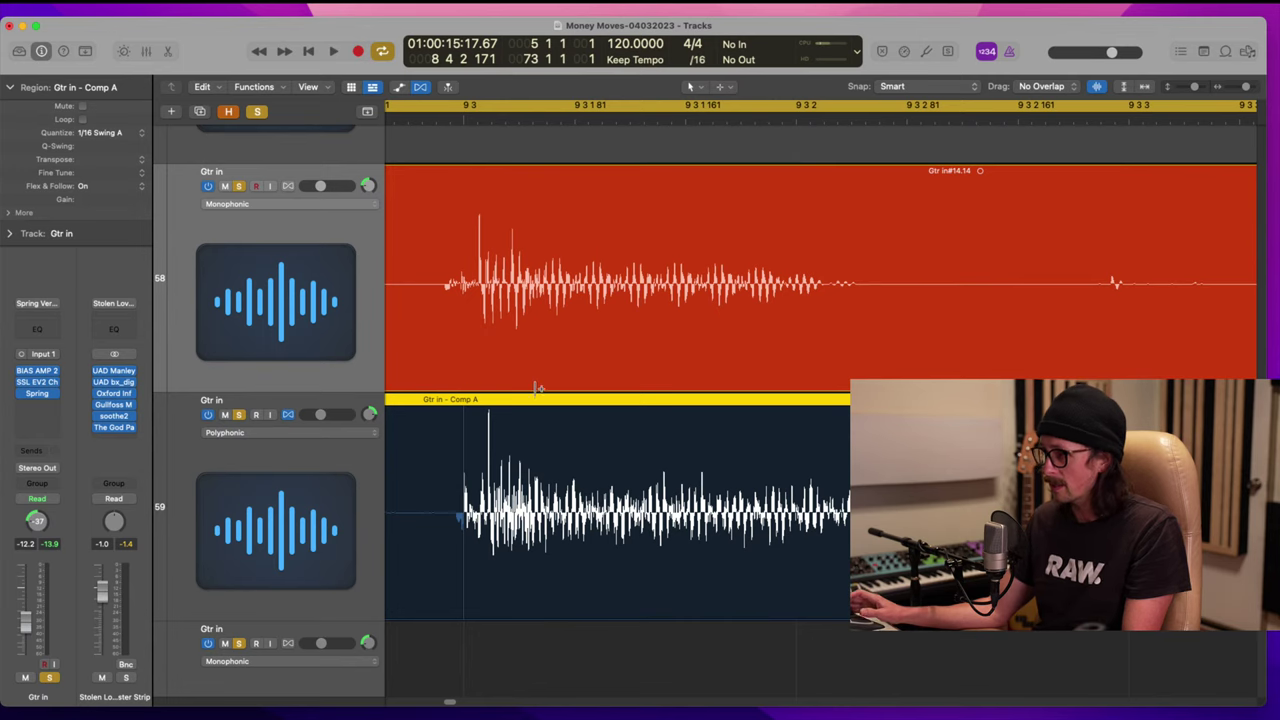
scroll(538, 388, "right", 10)
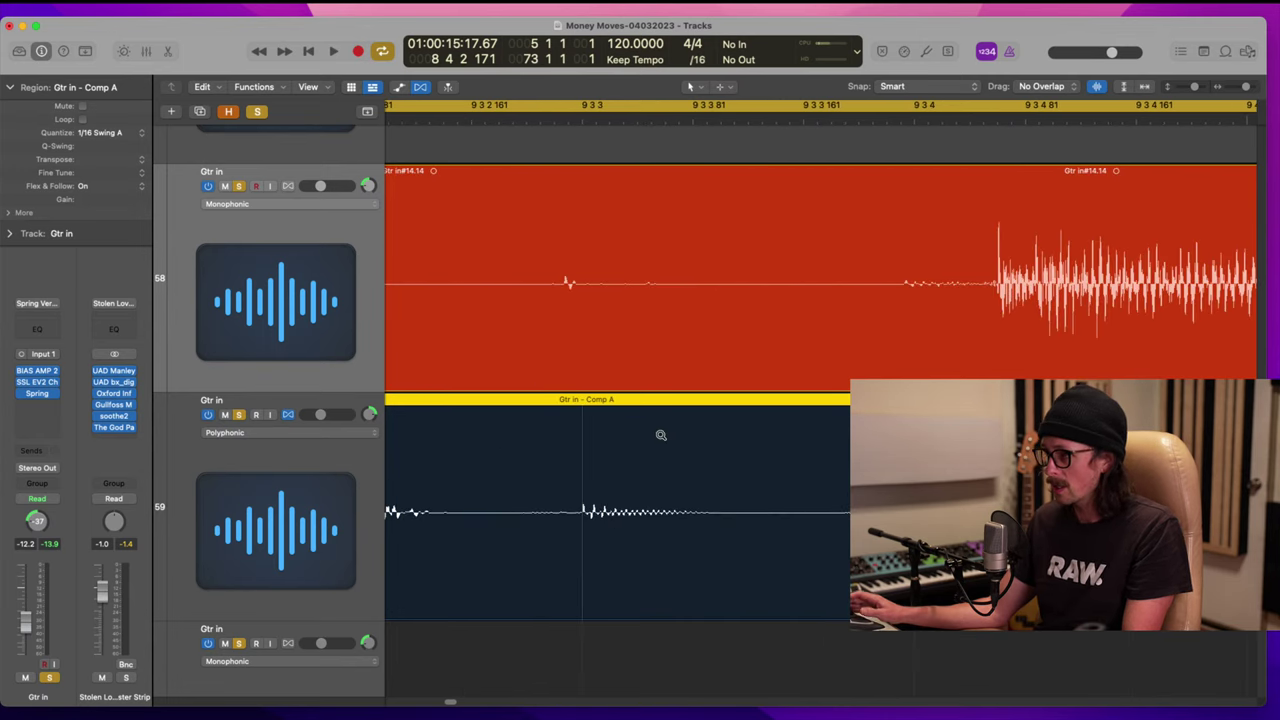
left_click(712, 322, "ctrl+alt")
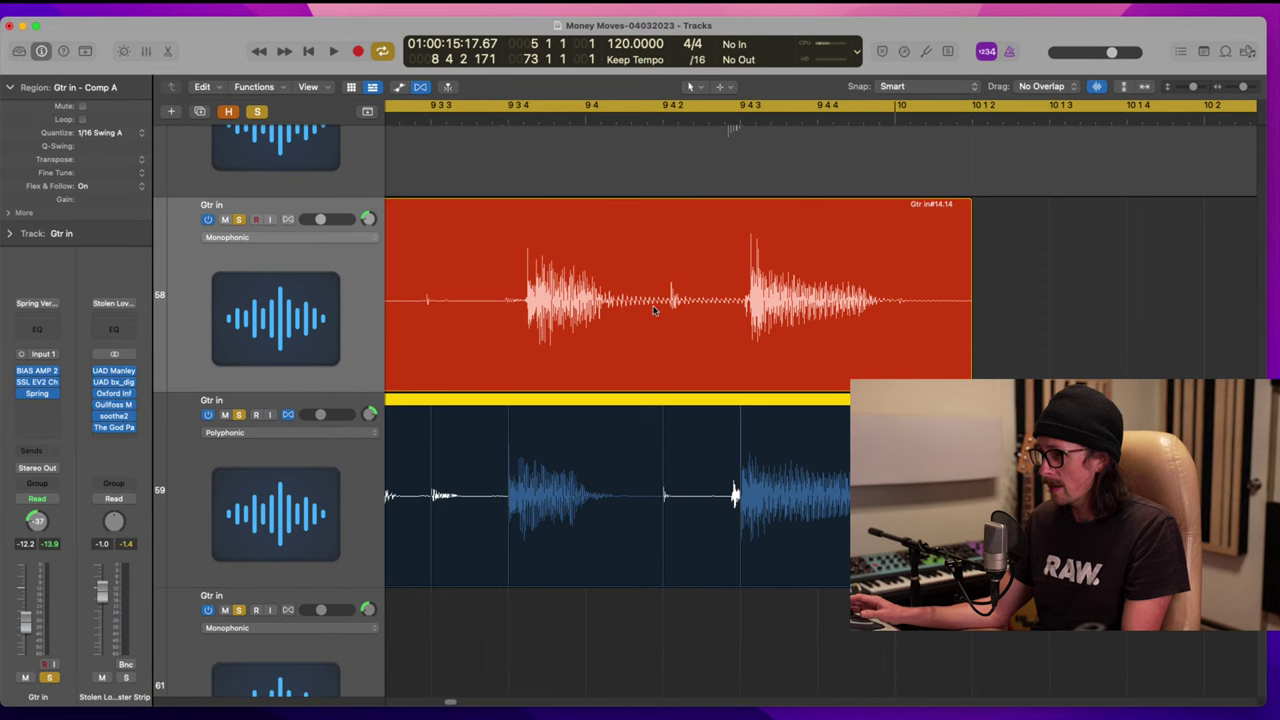
left_click_drag(576, 282, 682, 428)
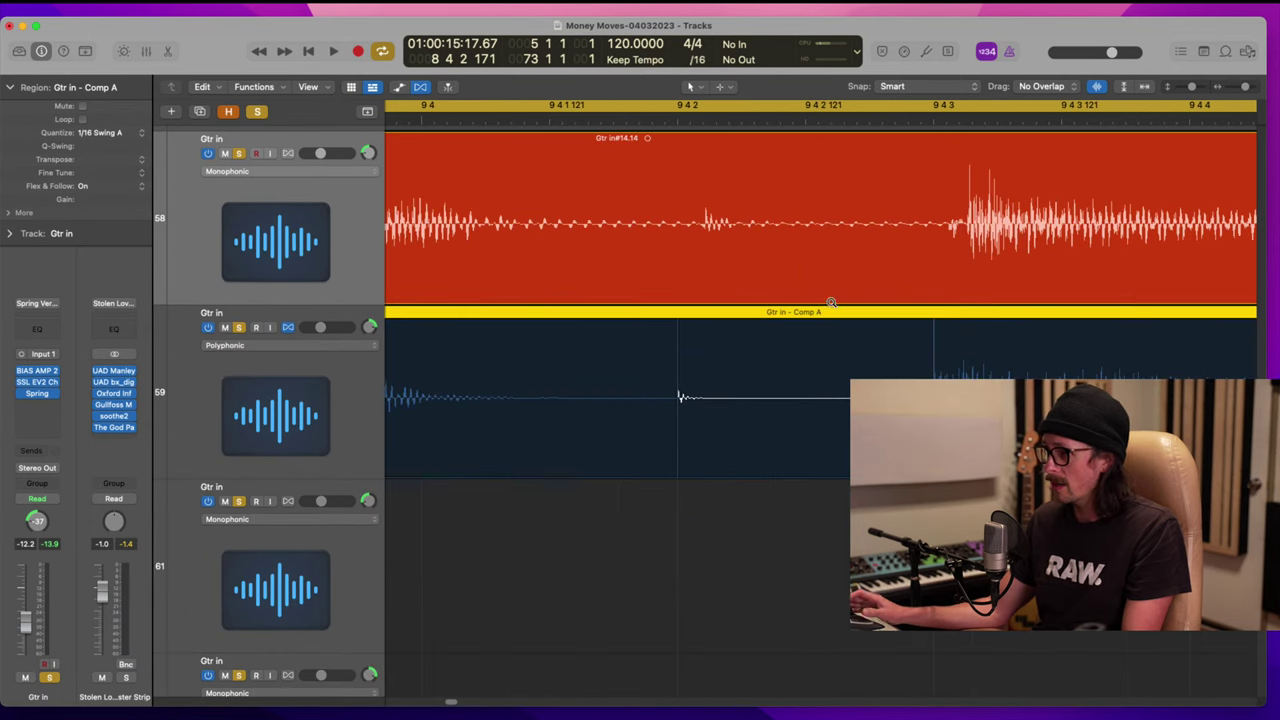
left_click(929, 118)
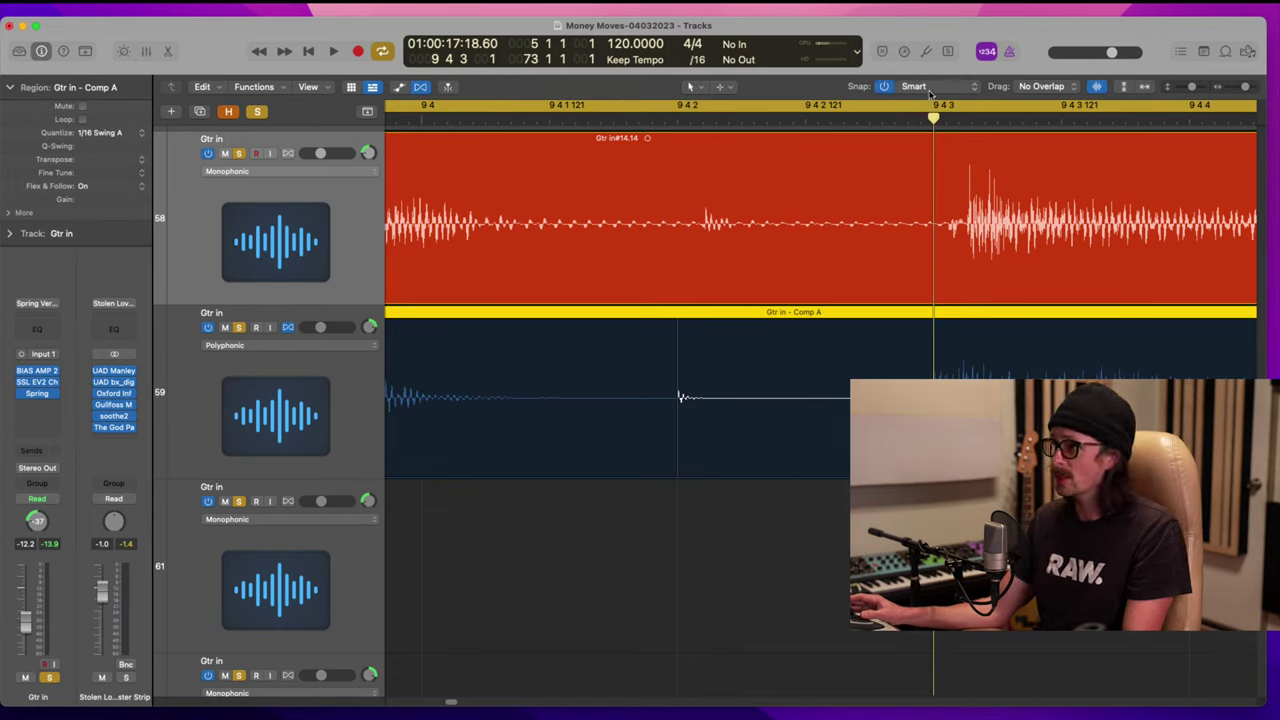
left_click(937, 90)
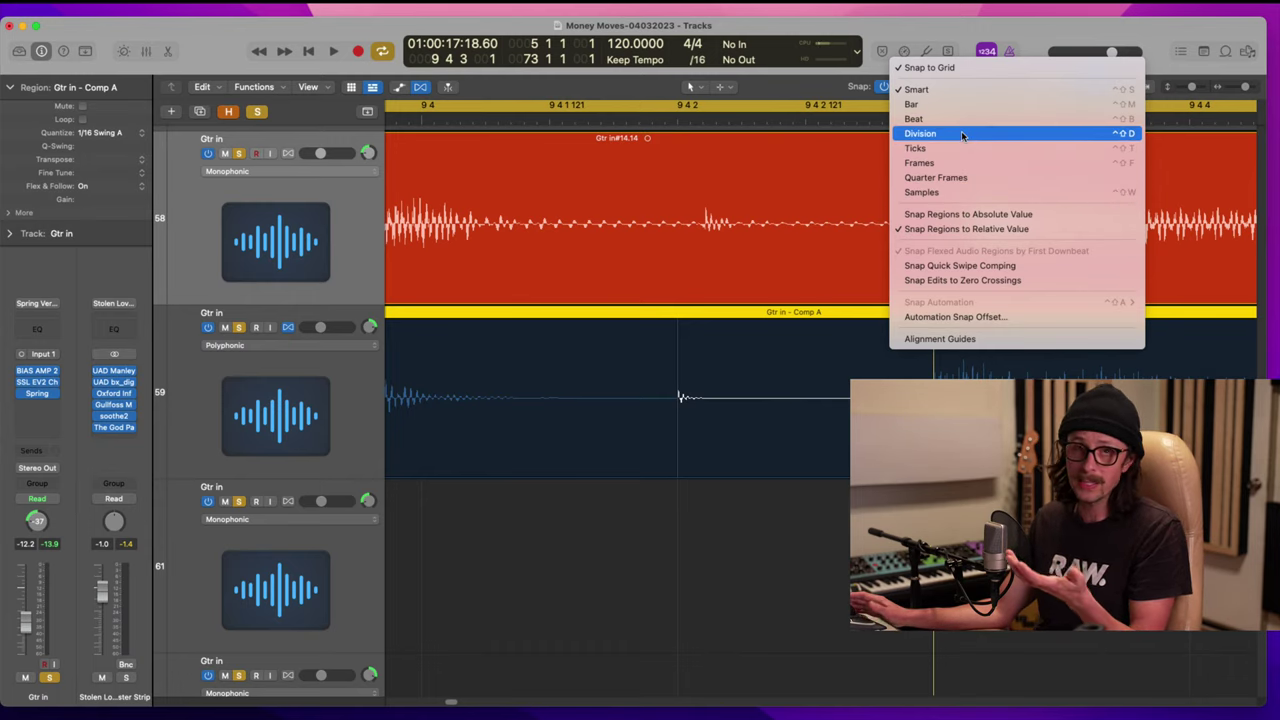
left_click(962, 134)
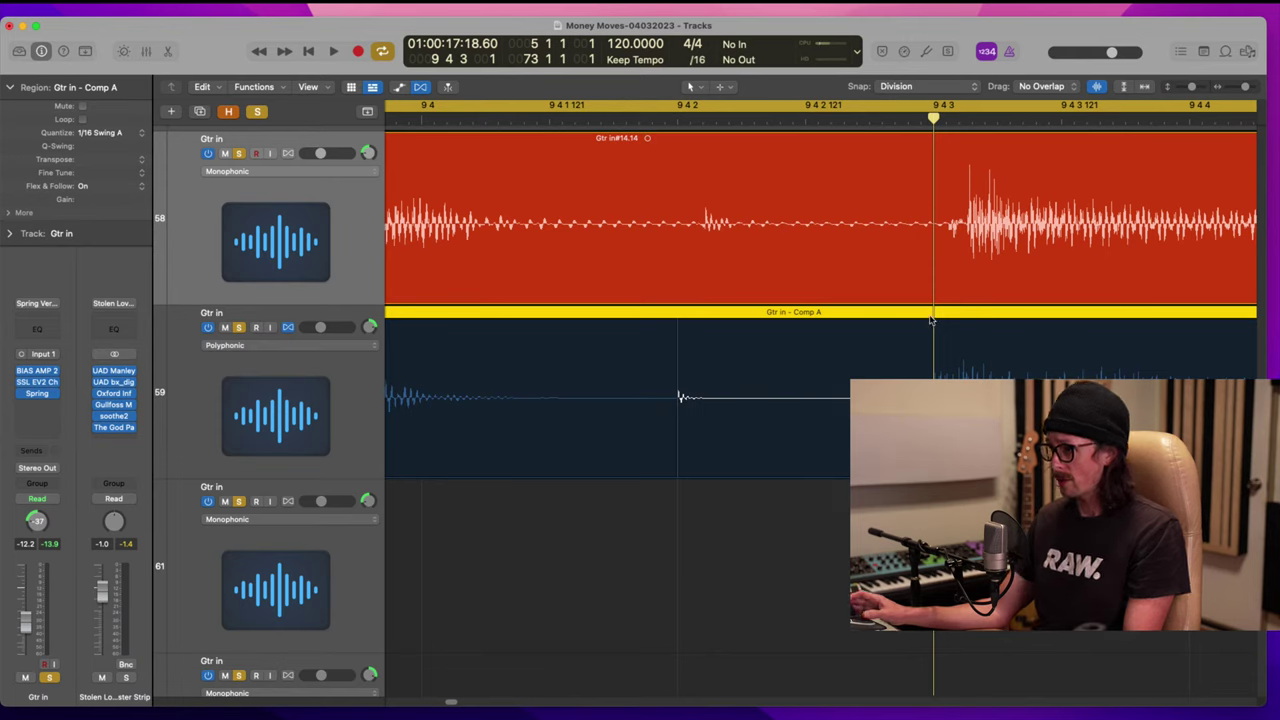
Step: Try a /24 grid division by moving the playhead around 9 4 2, and restore the division to /16
left_click_drag(824, 126, 683, 66)
left_click(703, 62)
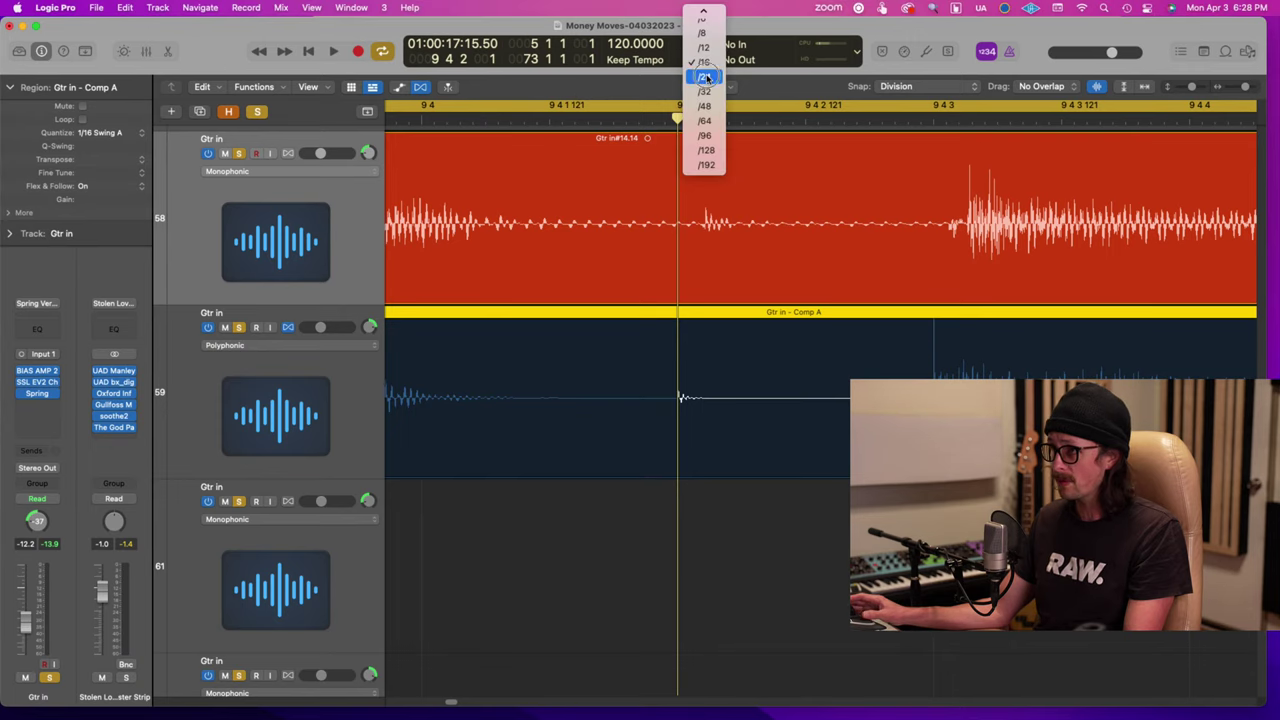
left_click(706, 75)
left_click_drag(679, 120, 600, 128)
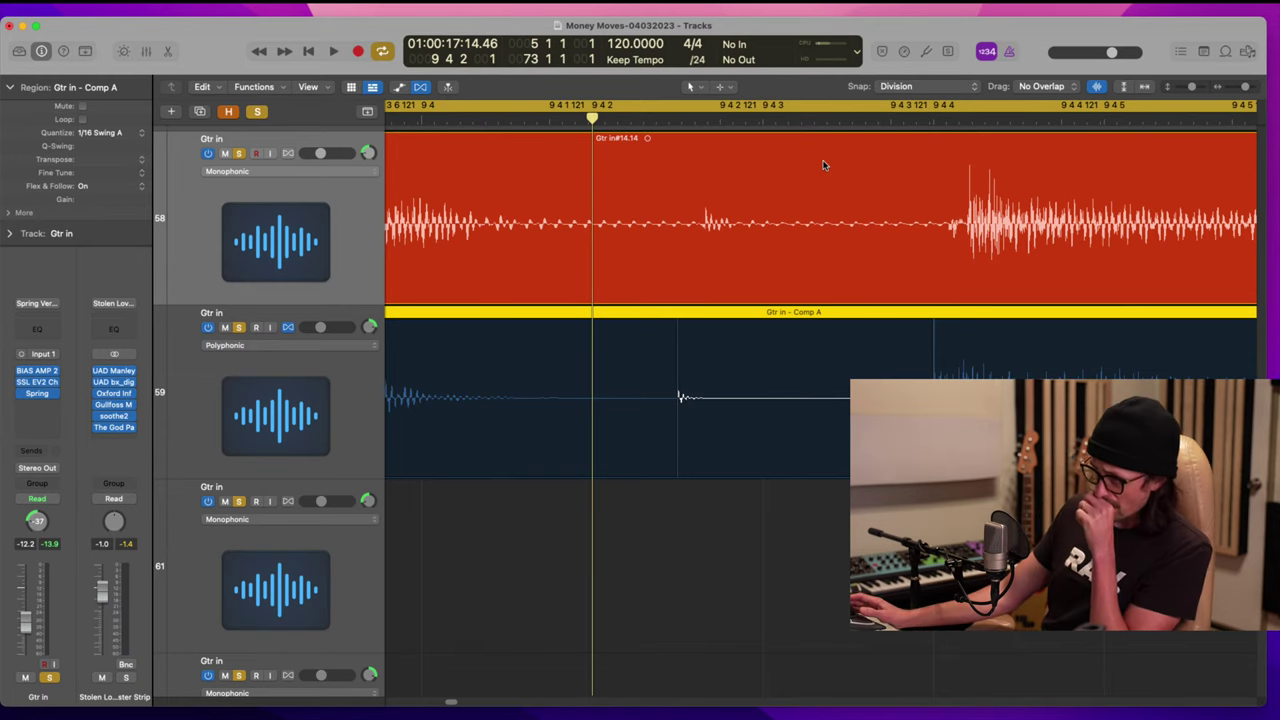
left_click(699, 62)
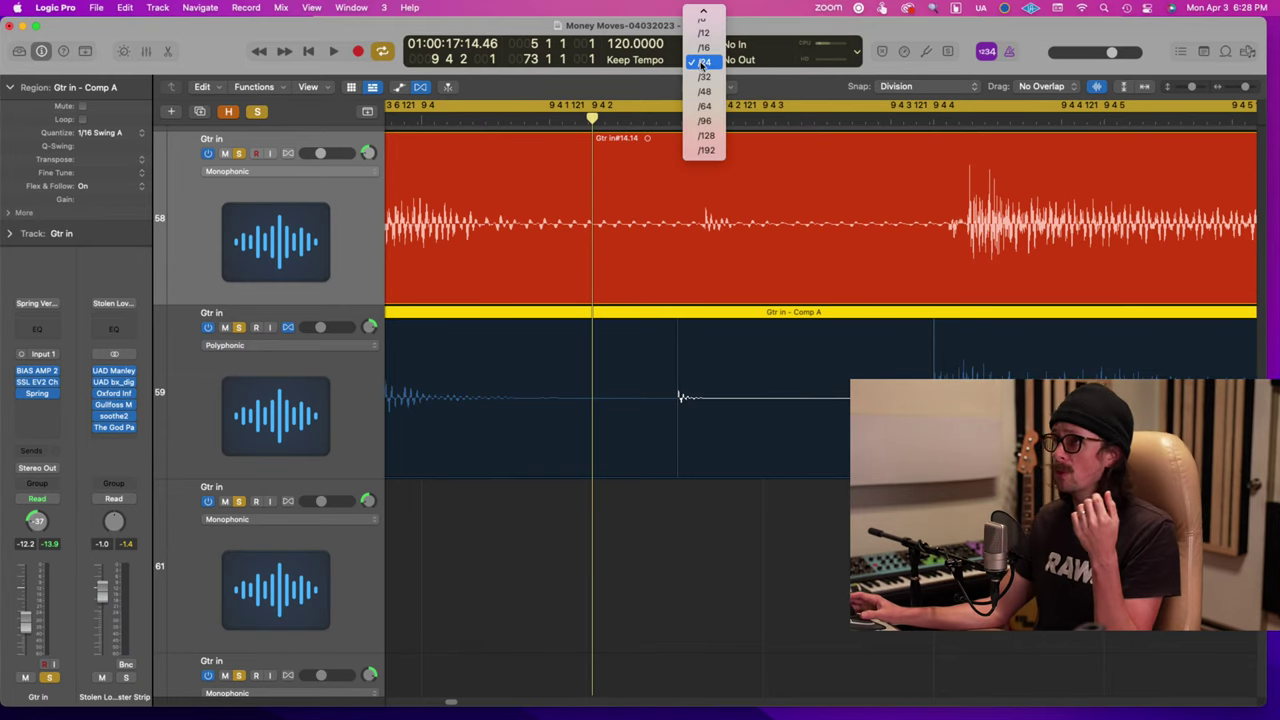
left_click(709, 51)
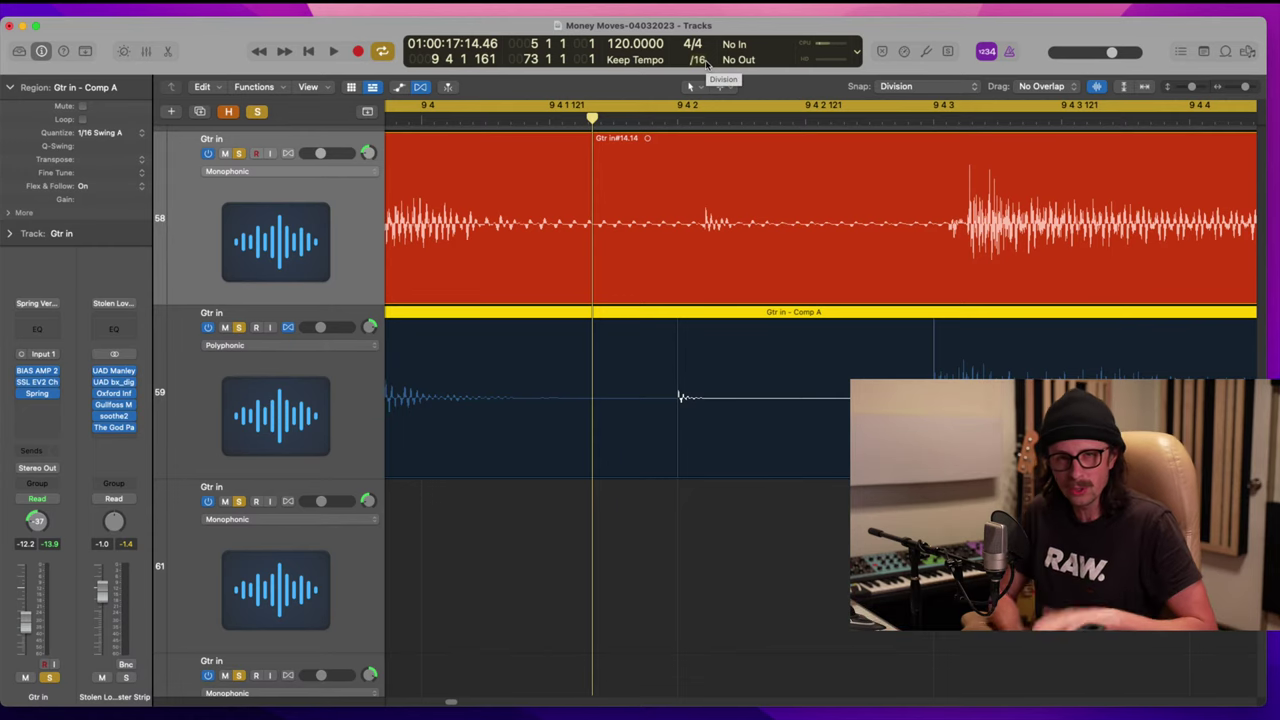
Step: Move the playhead to 9 4 and open the snap mode options
left_click_drag(593, 121, 792, 166)
left_click_drag(900, 173, 571, 151)
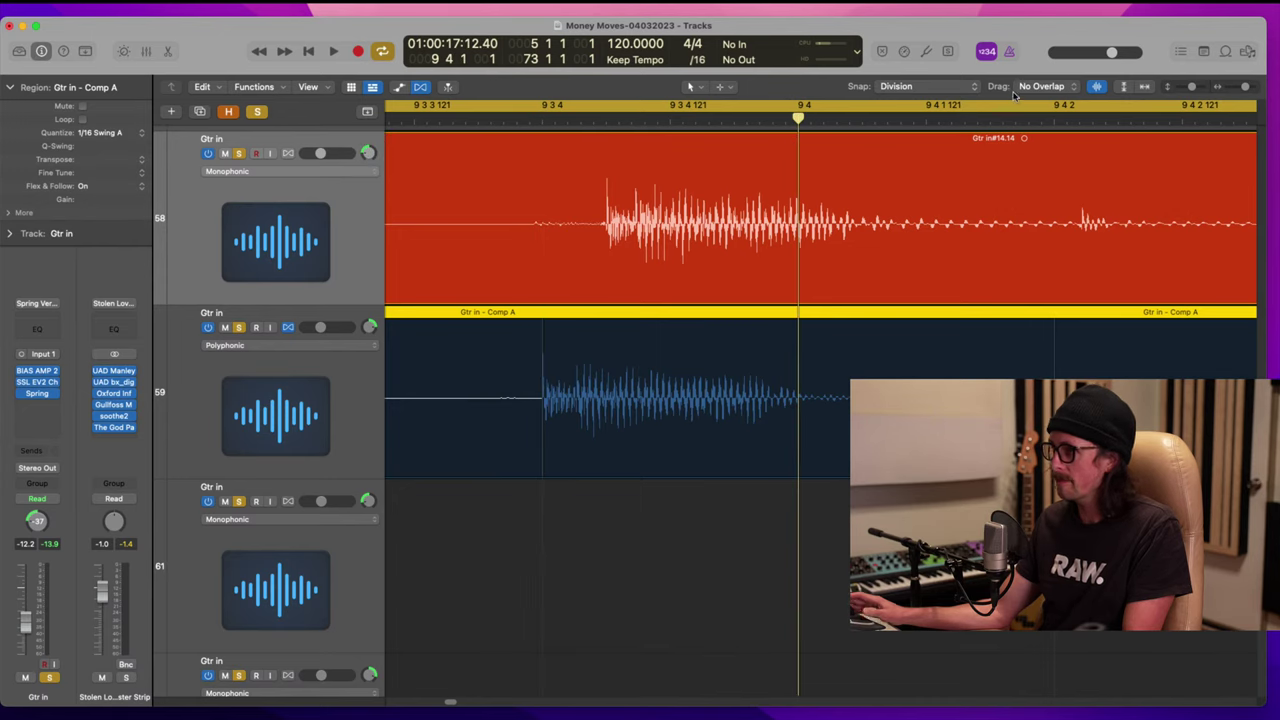
left_click(926, 86)
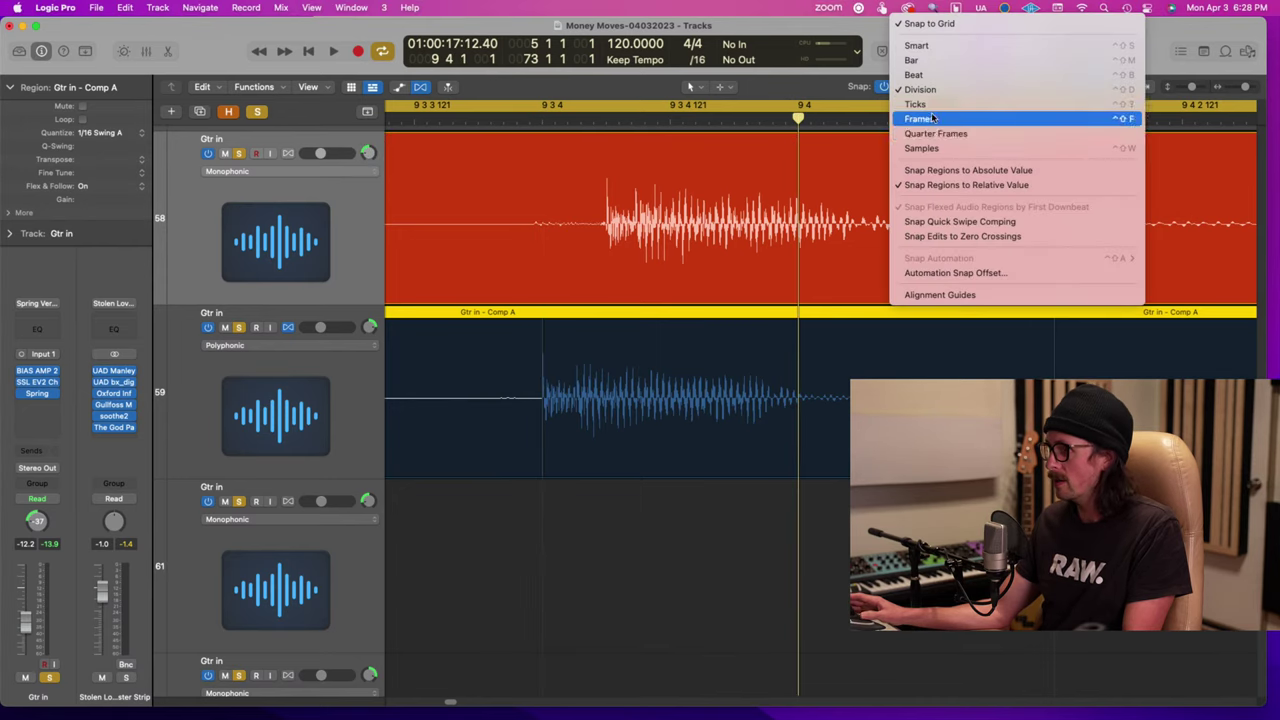
Step: Set the timeline's snap mode to Smart
left_click(948, 47)
Step: Compare the flexed Comp A guitar waveform with the original guitar regions above it from bar 9 to bar 11
left_click(817, 368, "ctrl+alt")
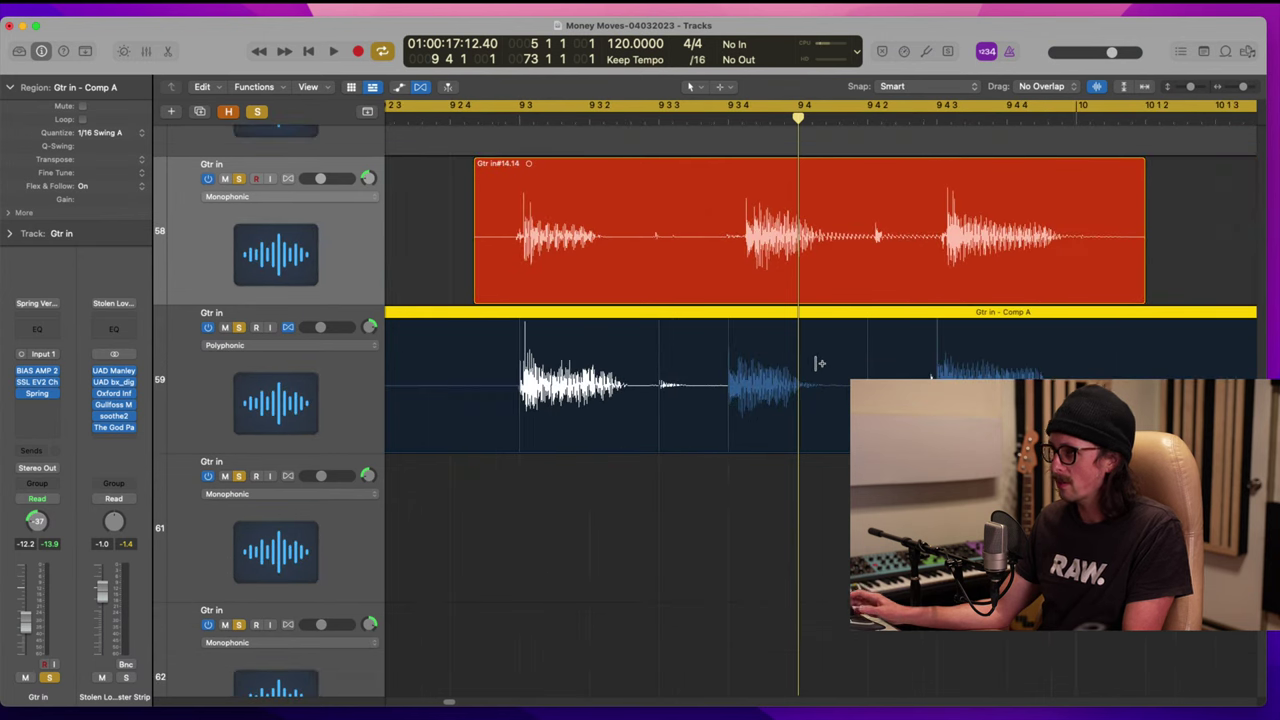
scroll(835, 370, "right", 5)
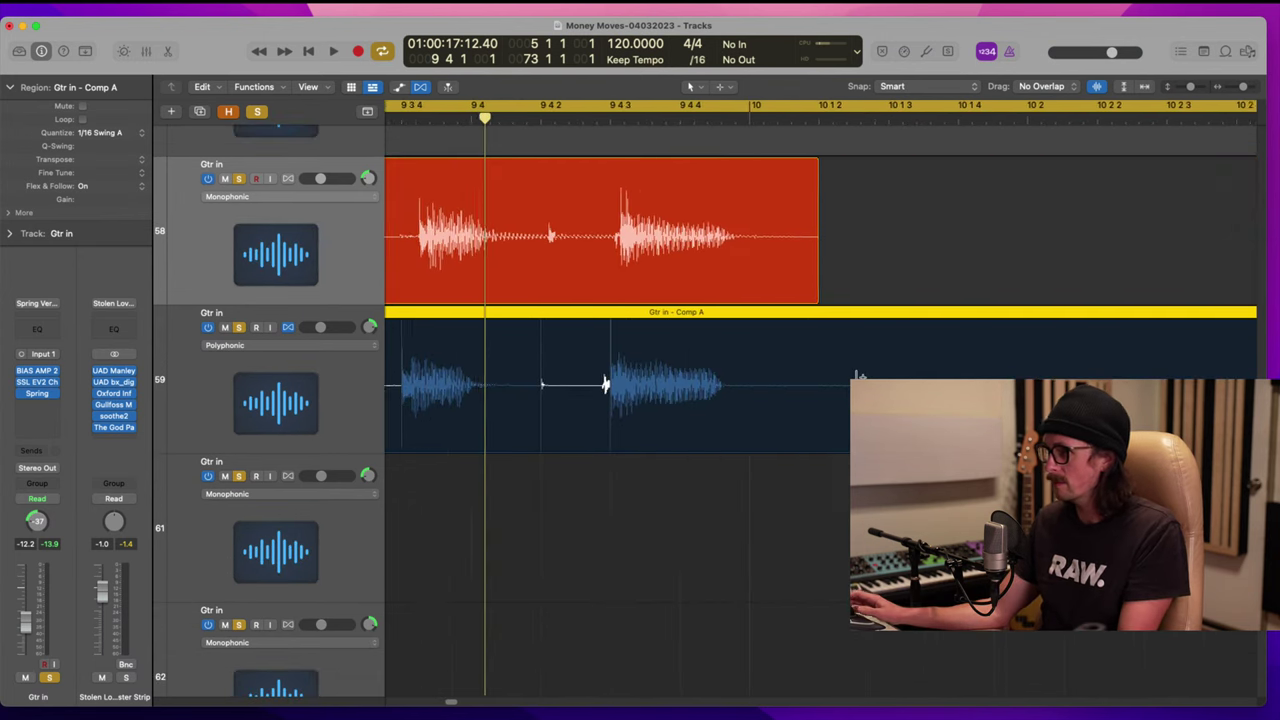
left_click(859, 376, "ctrl+alt")
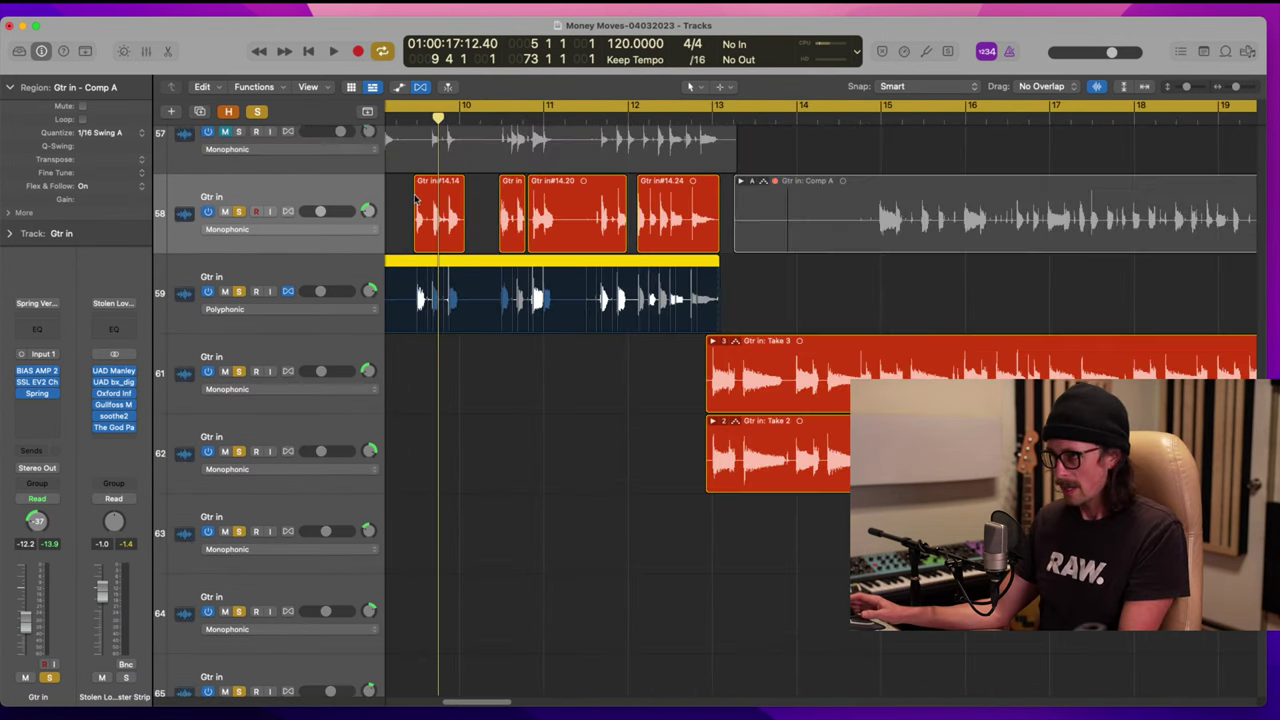
left_click_drag(415, 198, 606, 386)
left_click_drag(748, 194, 968, 564)
scroll(617, 294, "right", 3)
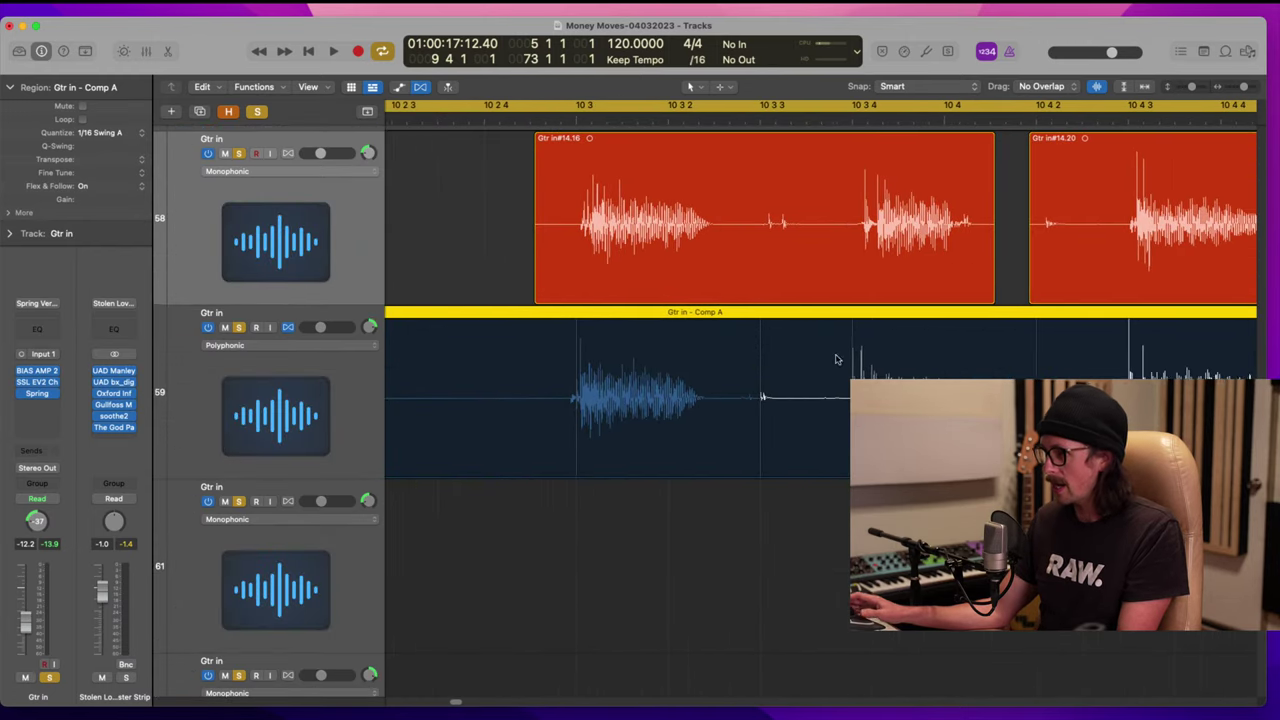
scroll(866, 261, "right", 15)
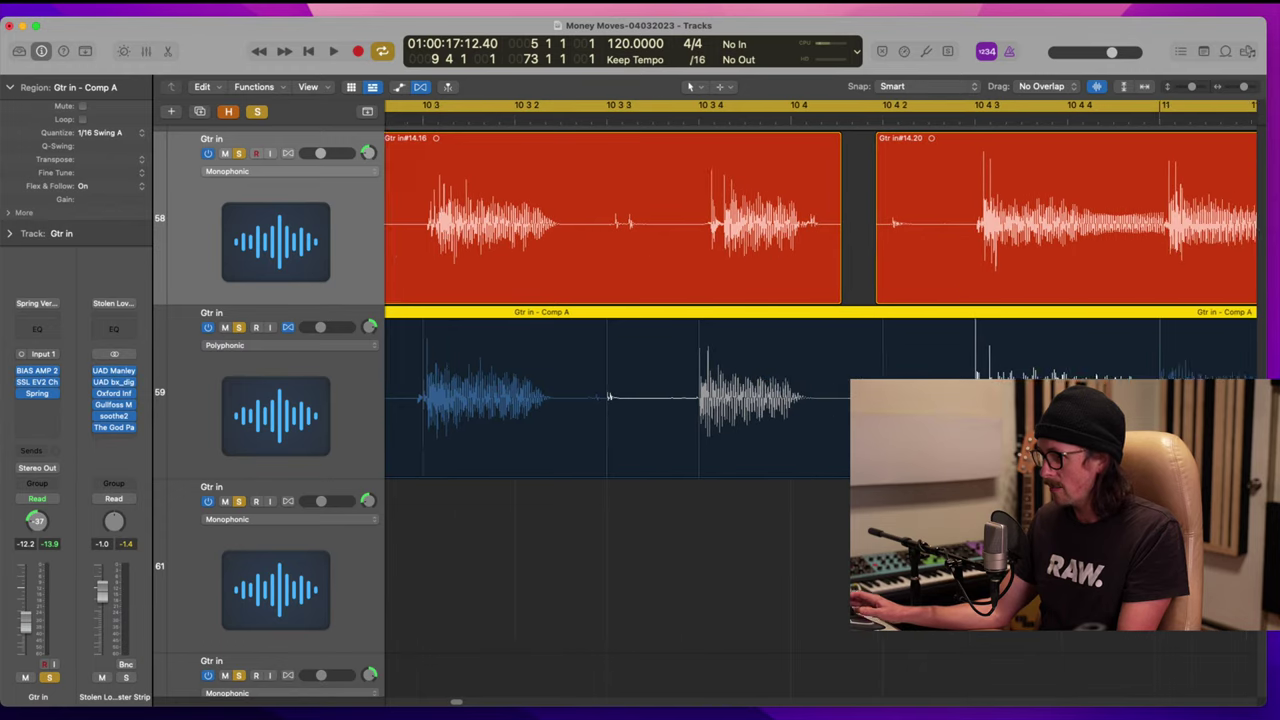
scroll(725, 334, "right", 20)
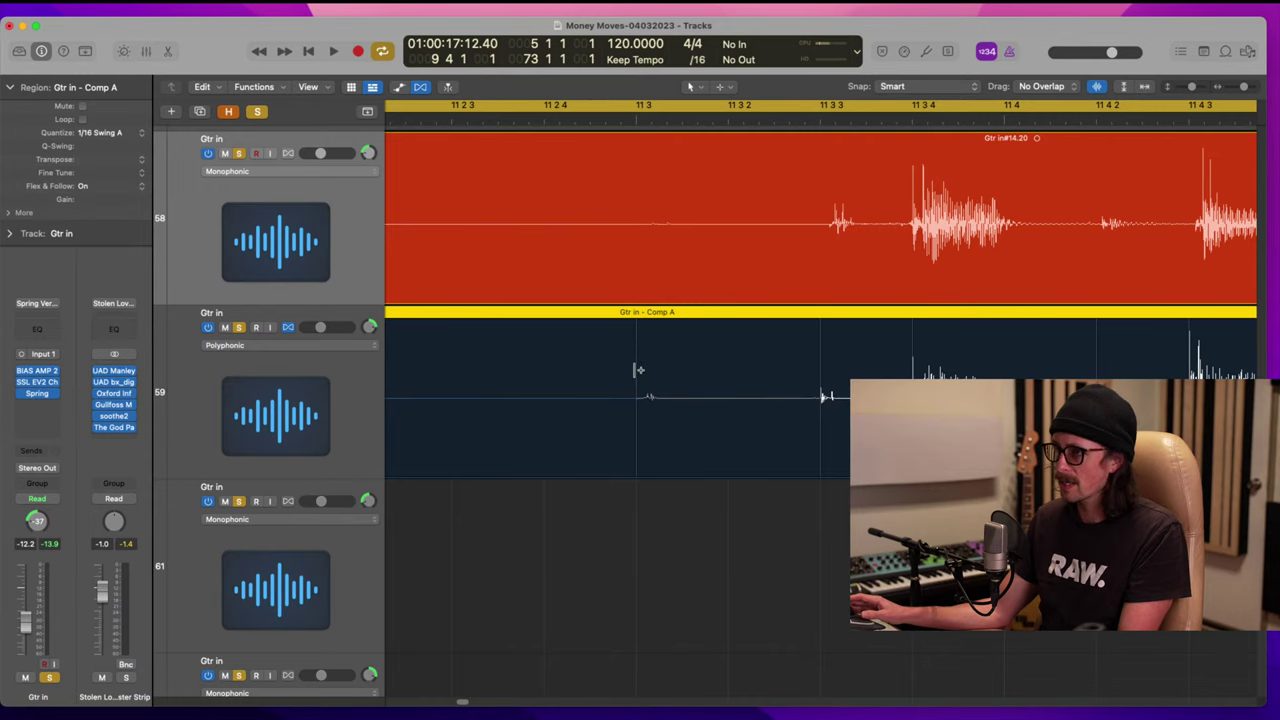
Step: Try moving the flex marker at 11 3 slightly later in the Comp A region, and undo the move
left_click_drag(610, 337, 725, 487)
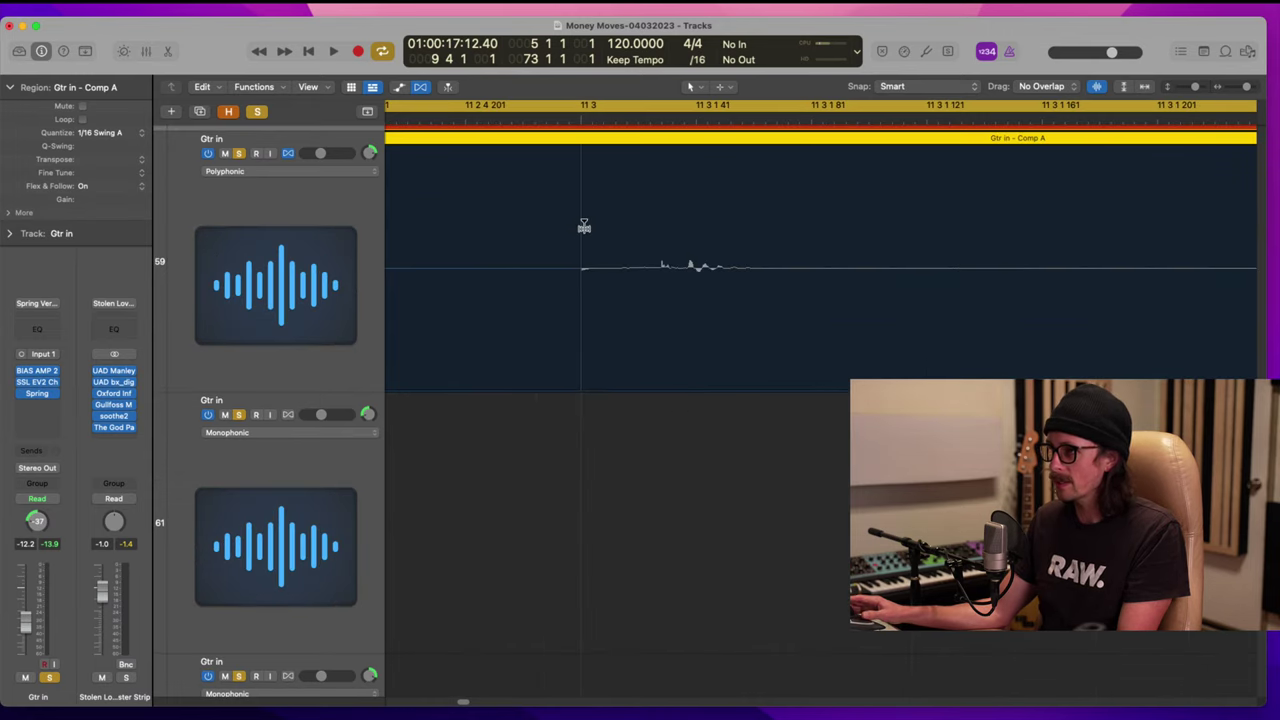
left_click_drag(583, 226, 638, 446)
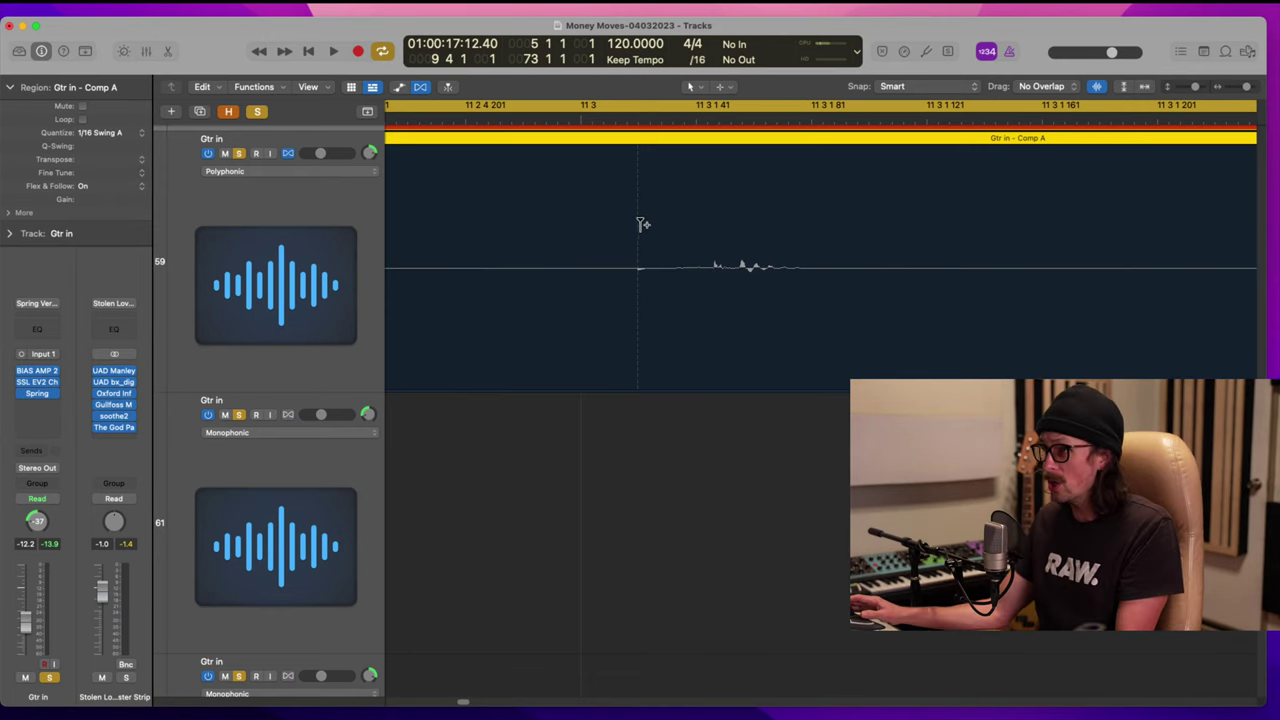
key("super+z")
left_click(722, 288, "ctrl+alt")
Step: Add a flex marker on the small pick noise before 11 3 4 in Comp A and align it with the playhead at 11 3 3 193
scroll(774, 294, "right", 3)
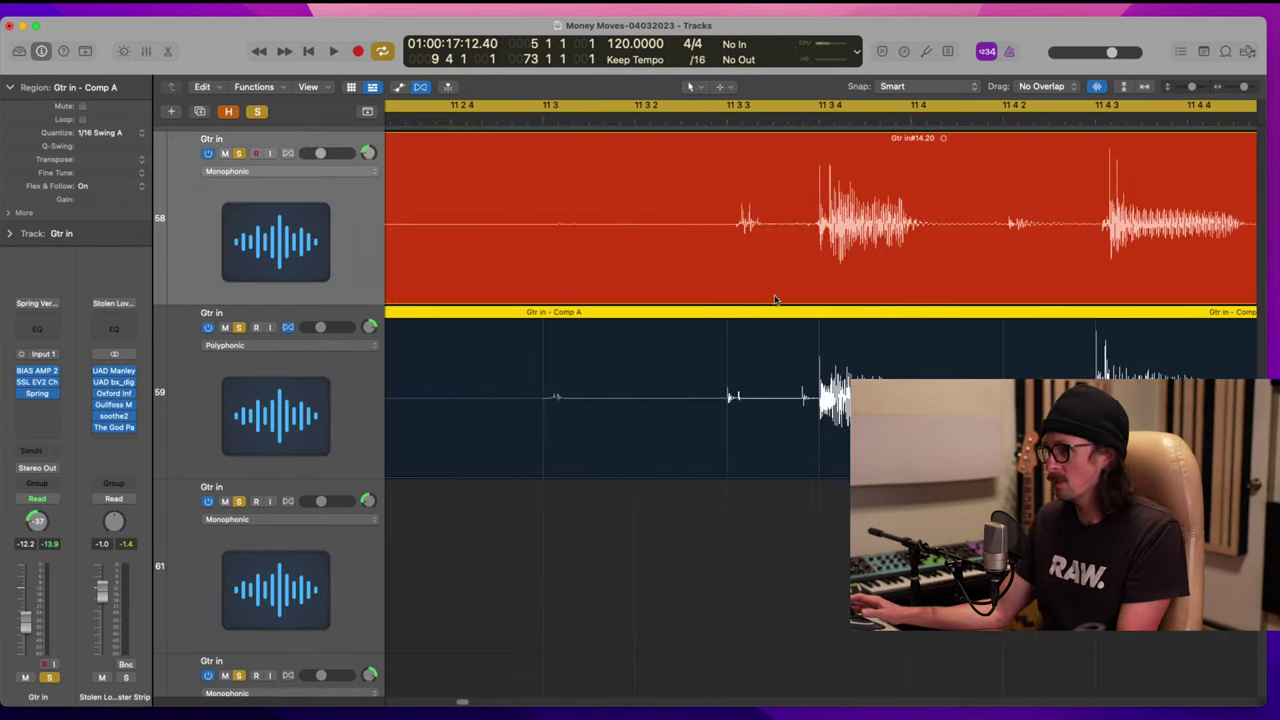
left_click_drag(611, 250, 770, 494)
left_click(741, 374, "ctrl+alt")
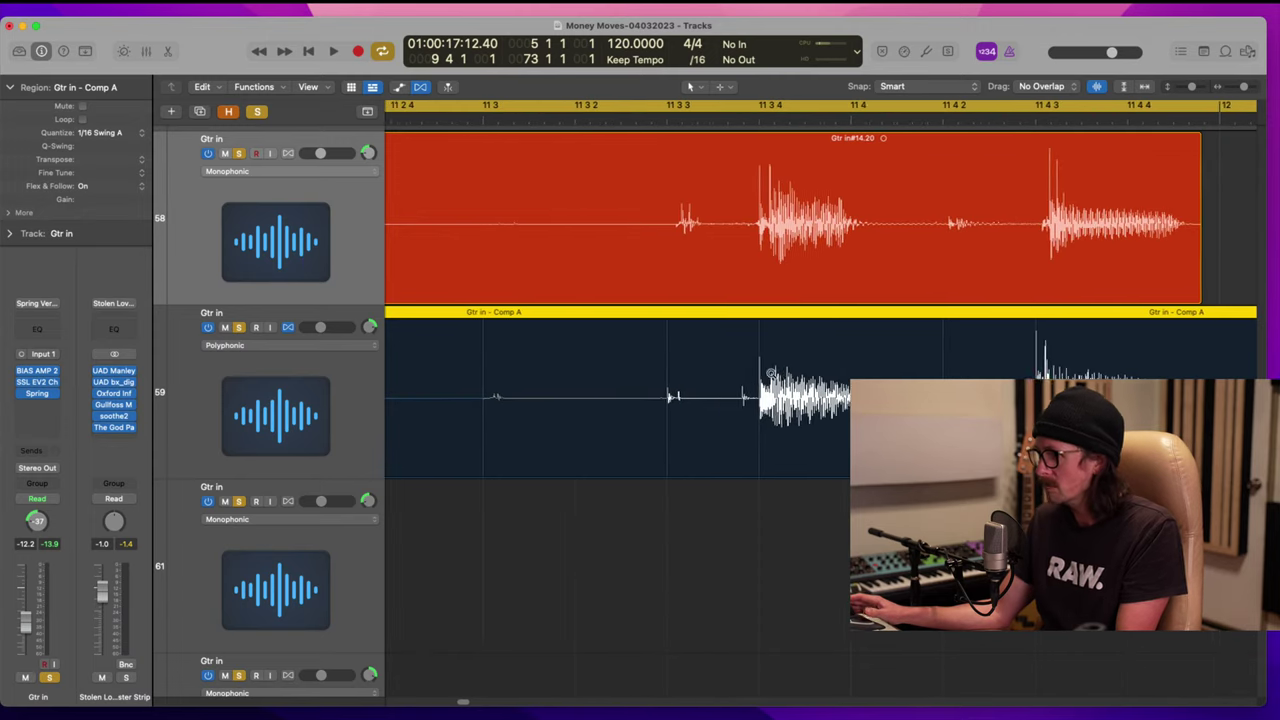
scroll(773, 374, "right", 3)
left_click_drag(635, 318, 778, 491)
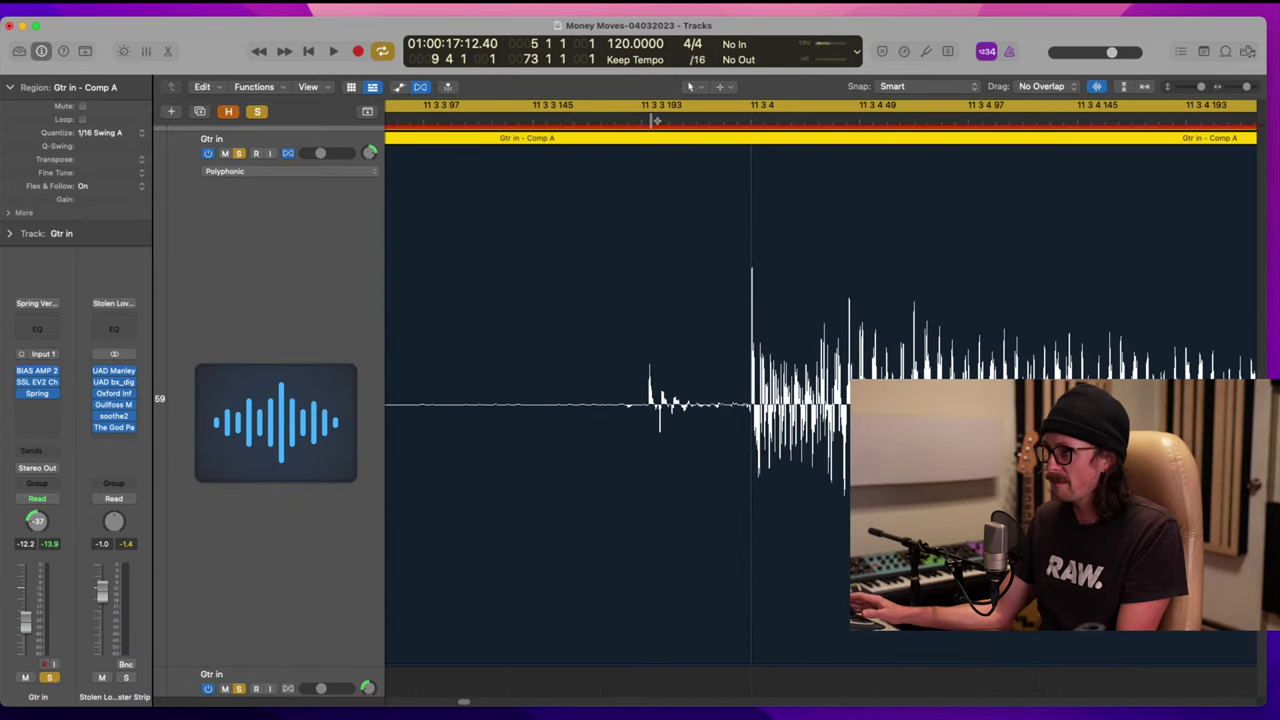
left_click_drag(656, 120, 642, 118)
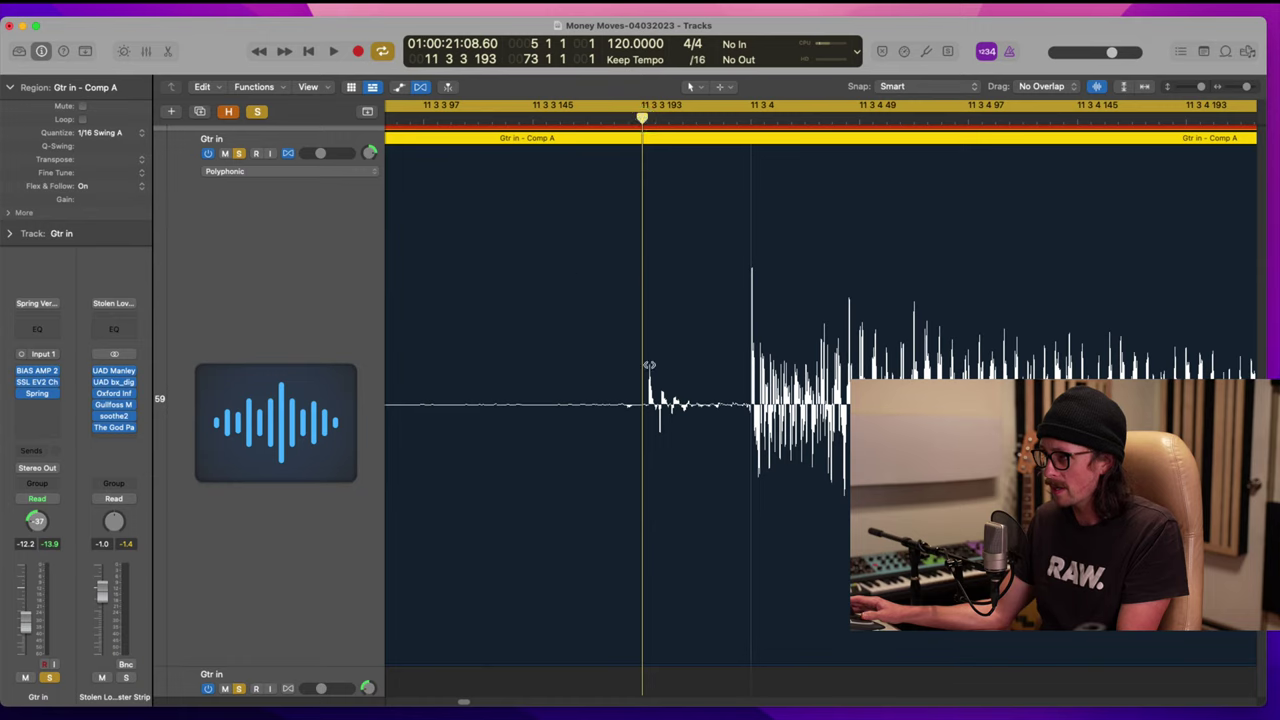
left_click_drag(580, 292, 810, 530)
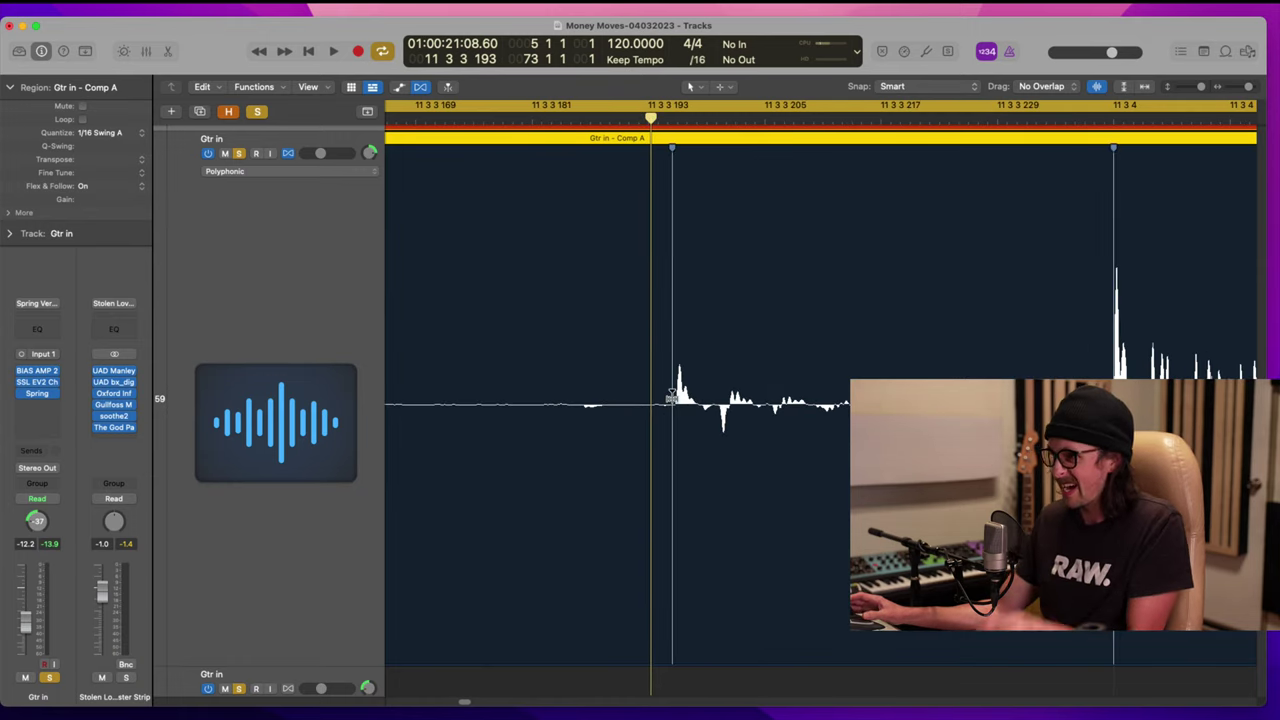
left_click(650, 335, "ctrl+alt")
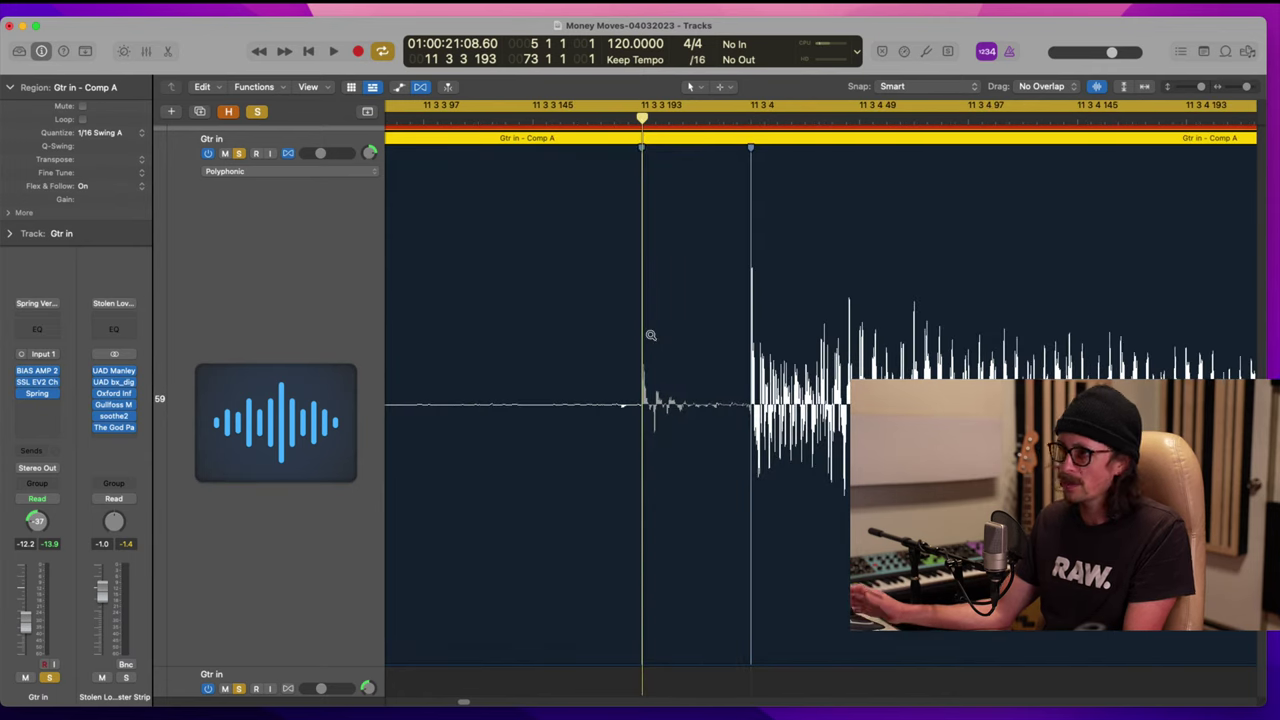
left_click(653, 332, "ctrl+alt")
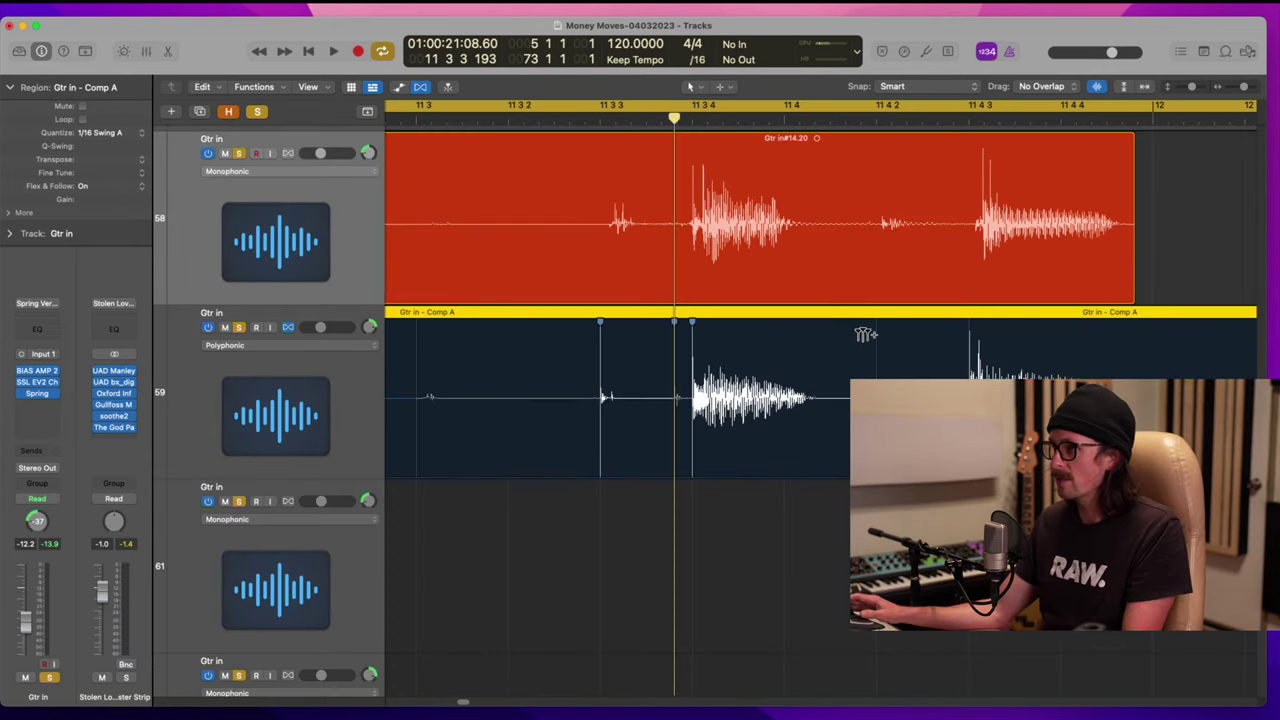
Step: Place the playhead at 11 4 3 and add a flex marker on the noise just before that note in Comp A
left_click_drag(828, 206, 930, 470)
left_click(727, 460, "ctrl+alt")
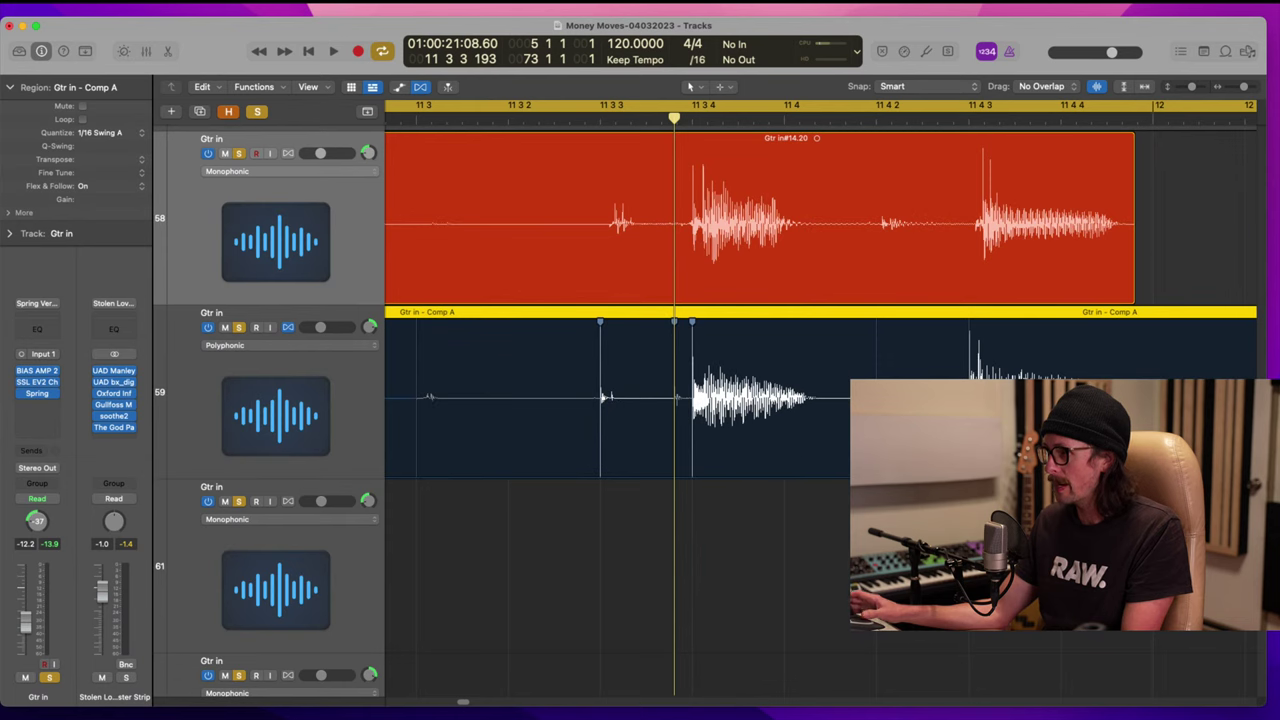
left_click_drag(902, 307, 948, 285)
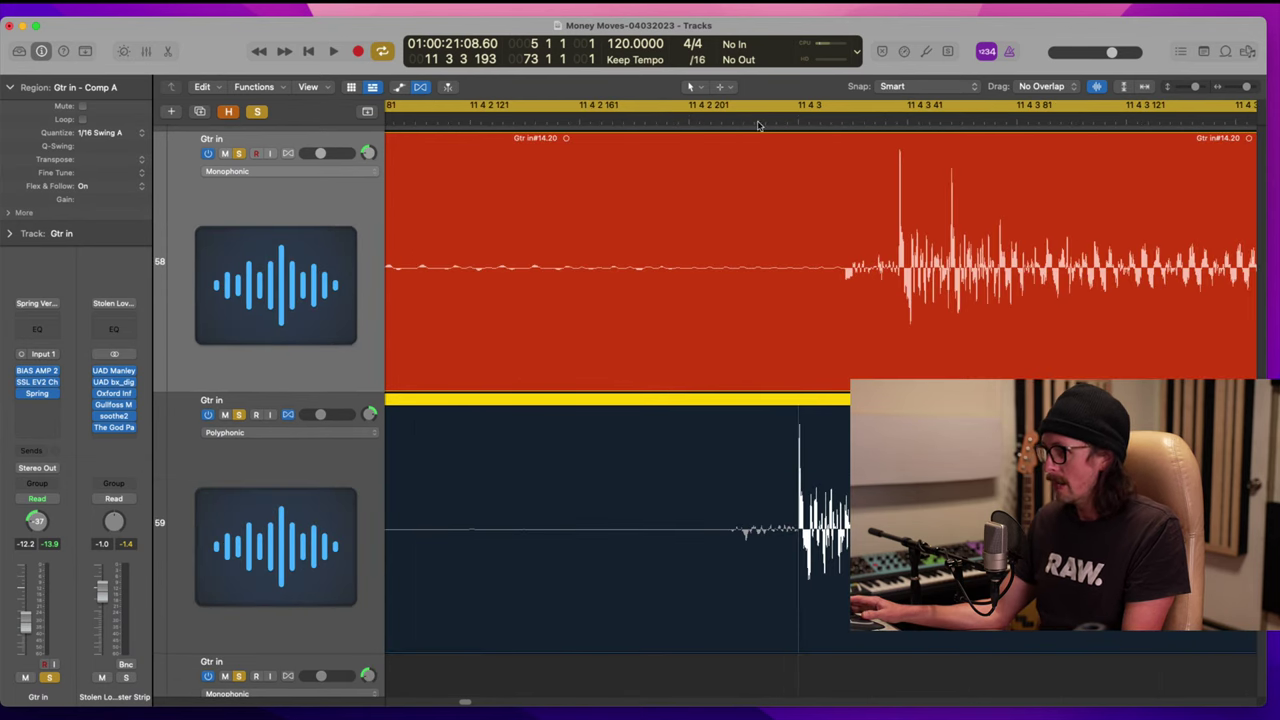
left_click(800, 117)
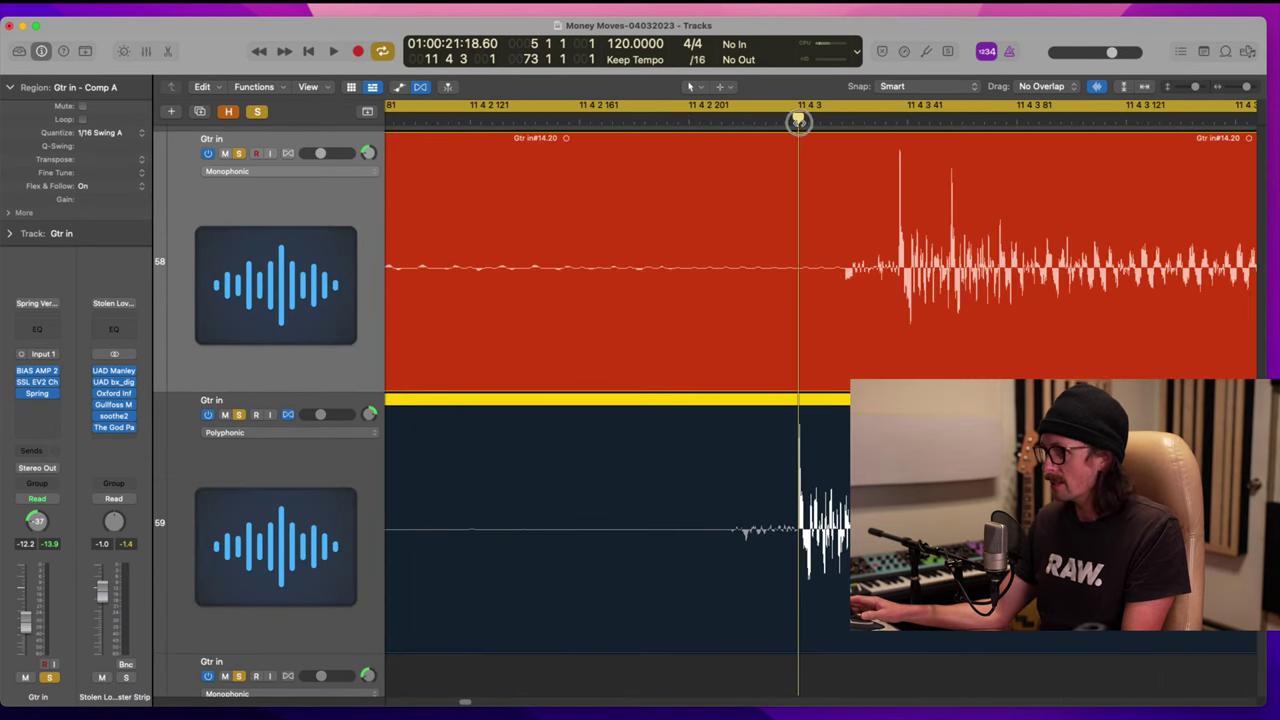
left_click(739, 482, "ctrl+alt")
scroll(880, 395, "right", 8)
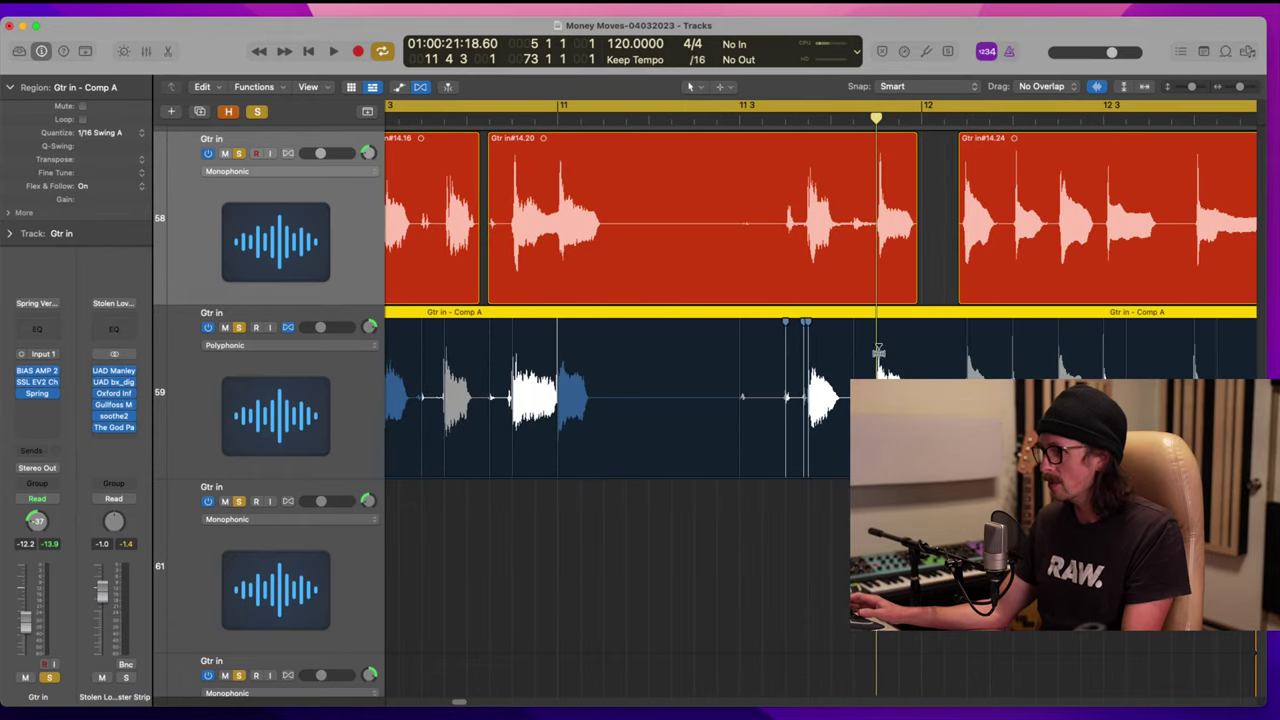
left_click_drag(855, 327, 922, 398)
left_click(655, 321)
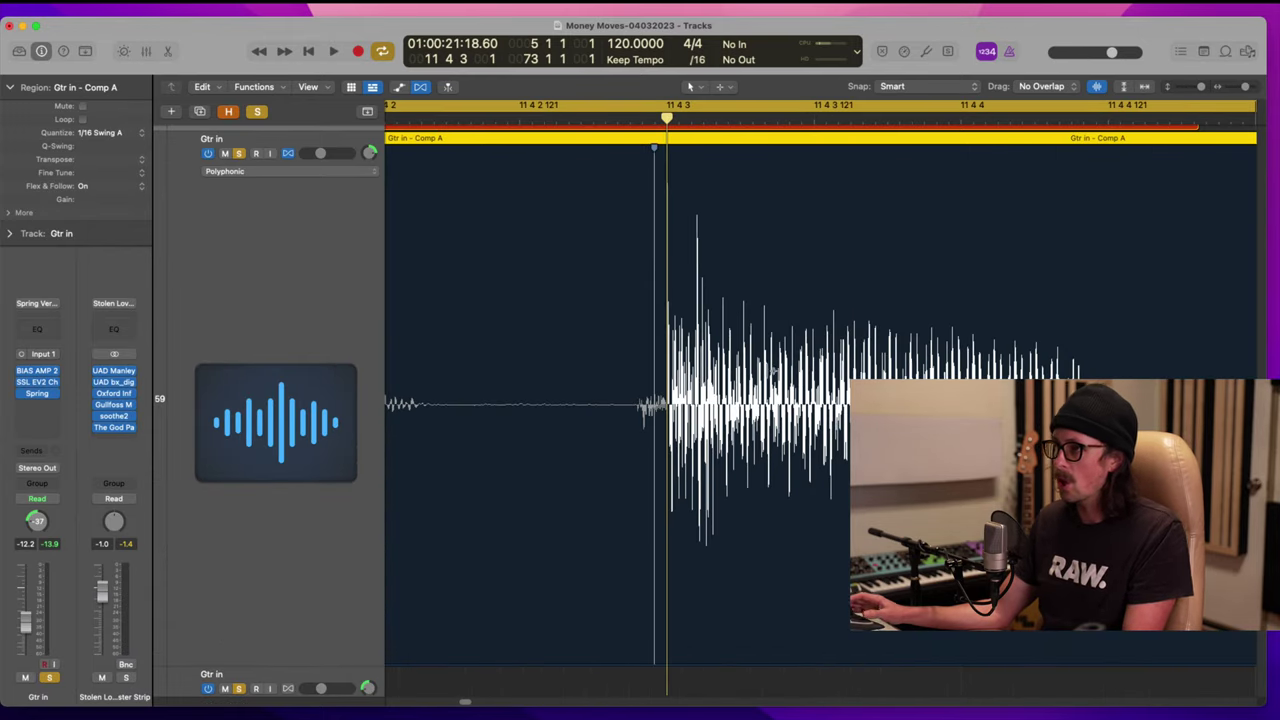
Step: Inspect the flexed notes through bar 12 of Comp A and play them from just before 12 3
scroll(837, 339, "right", 10)
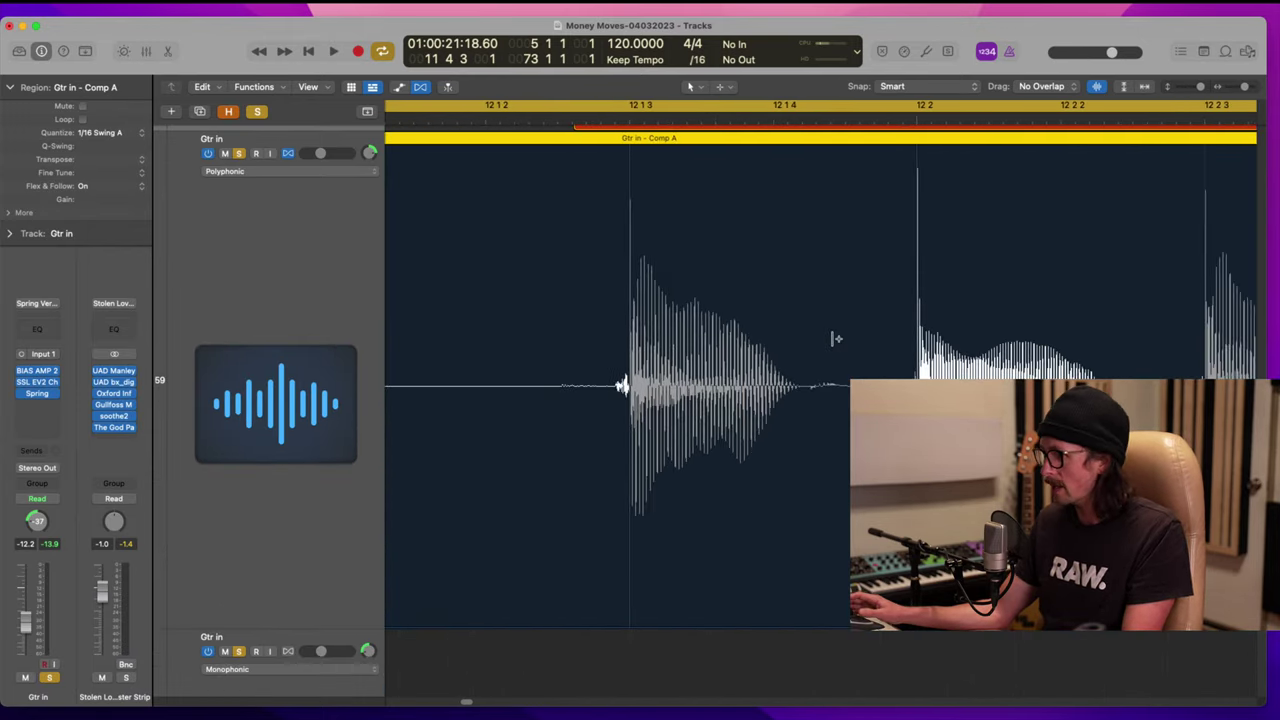
scroll(837, 339, "right", 6)
scroll(820, 303, "right", 4)
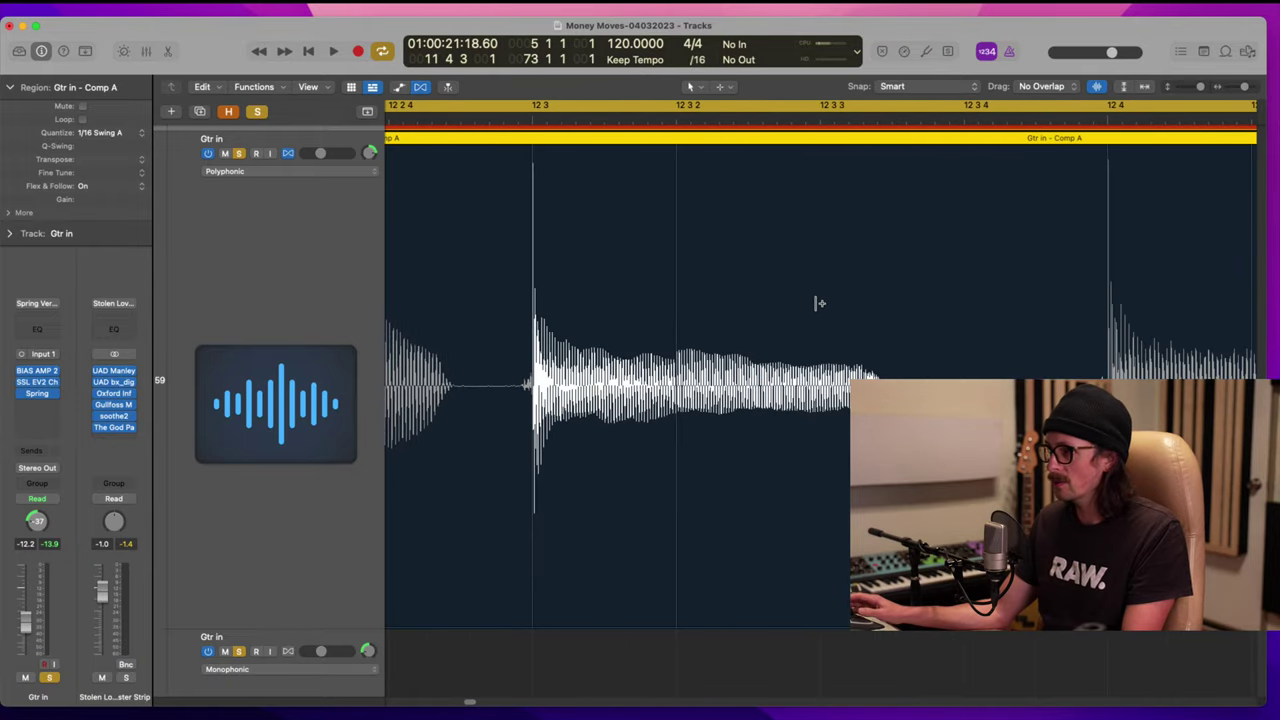
double_click(507, 113)
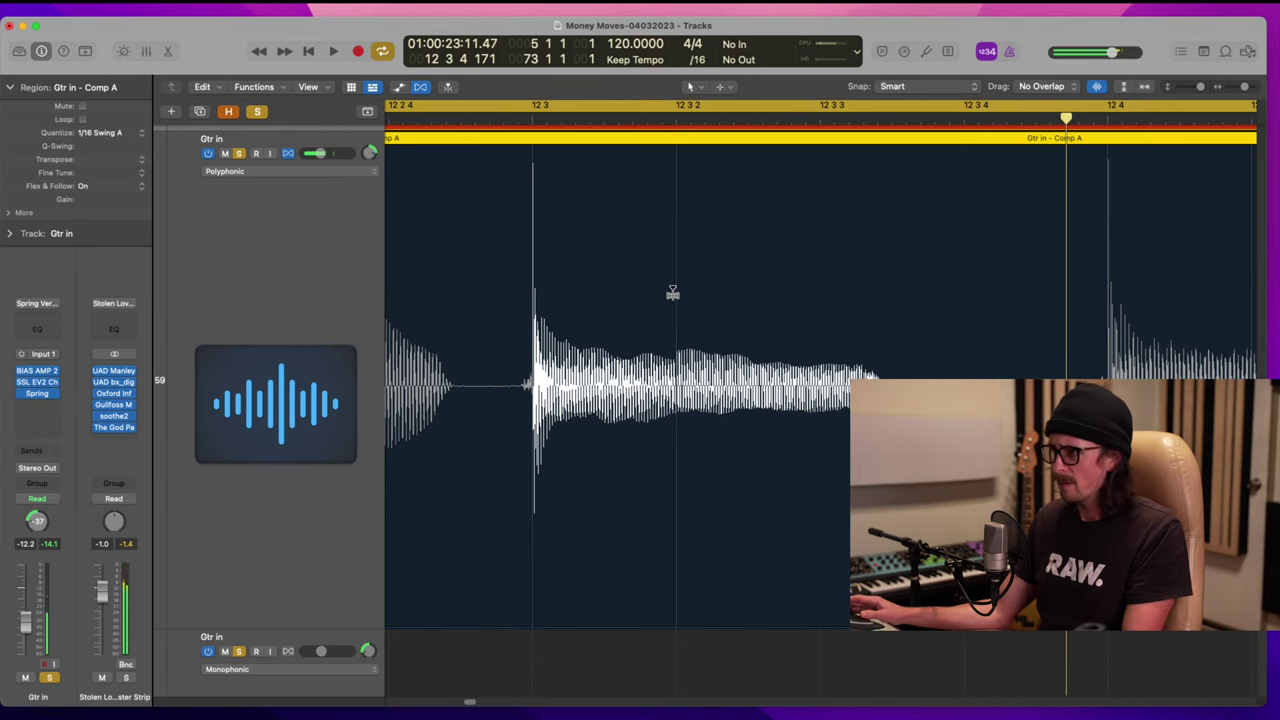
scroll(797, 320, "right", 3)
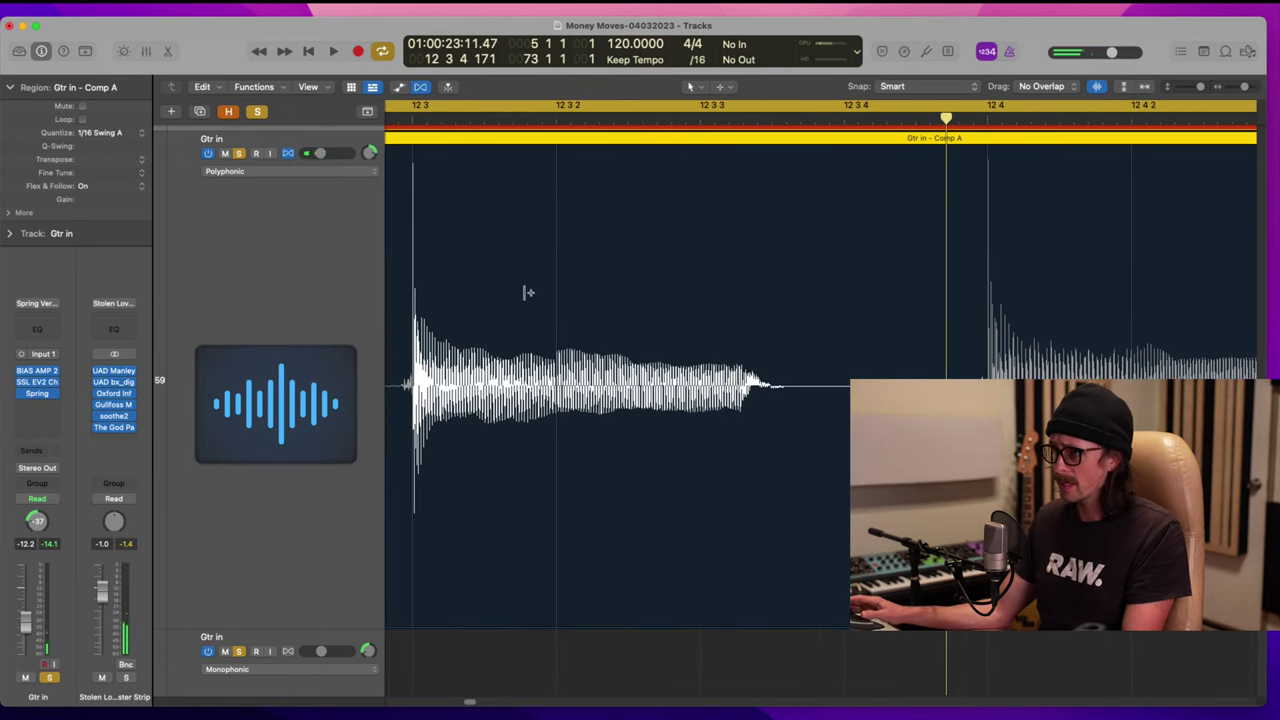
left_click(803, 353, "ctrl+alt")
scroll(804, 352, "right", 6)
left_click_drag(648, 217, 773, 442)
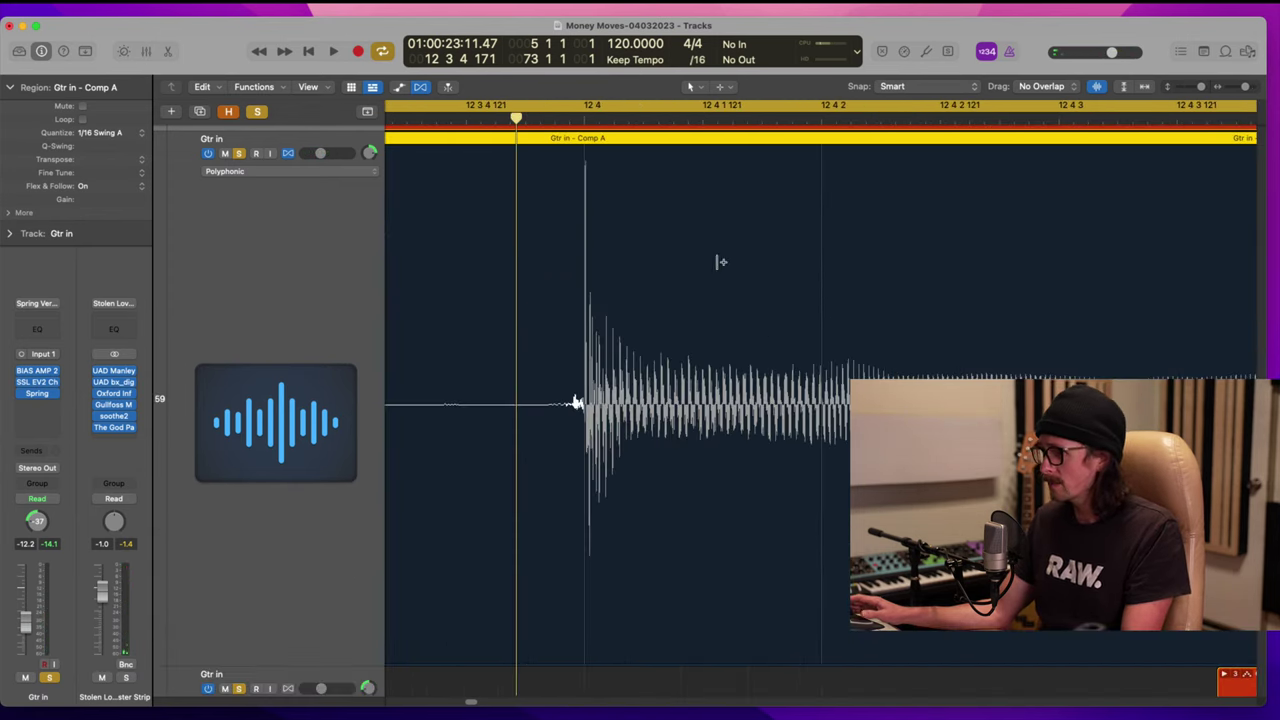
left_click(656, 304, "ctrl+alt")
Step: Play the end of Comp A, move its last flex marker earlier to just before bar 13, and play the note from 12 4
left_click(651, 116)
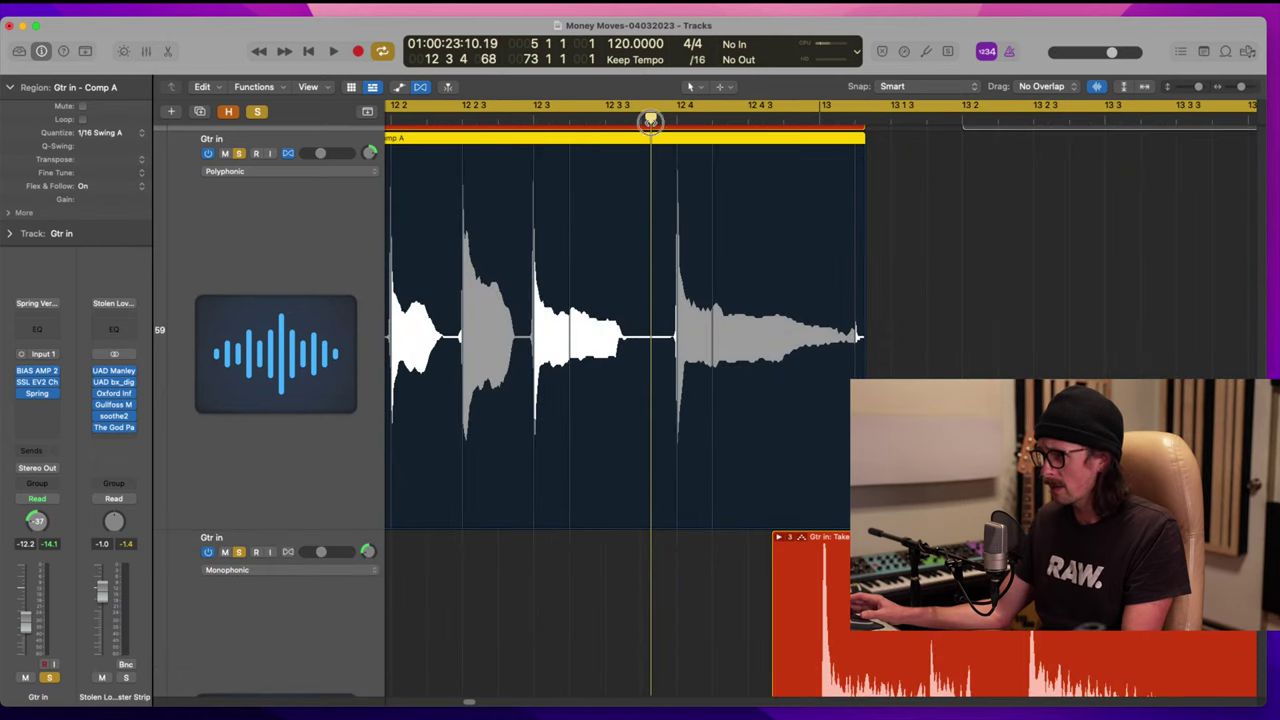
key("space")
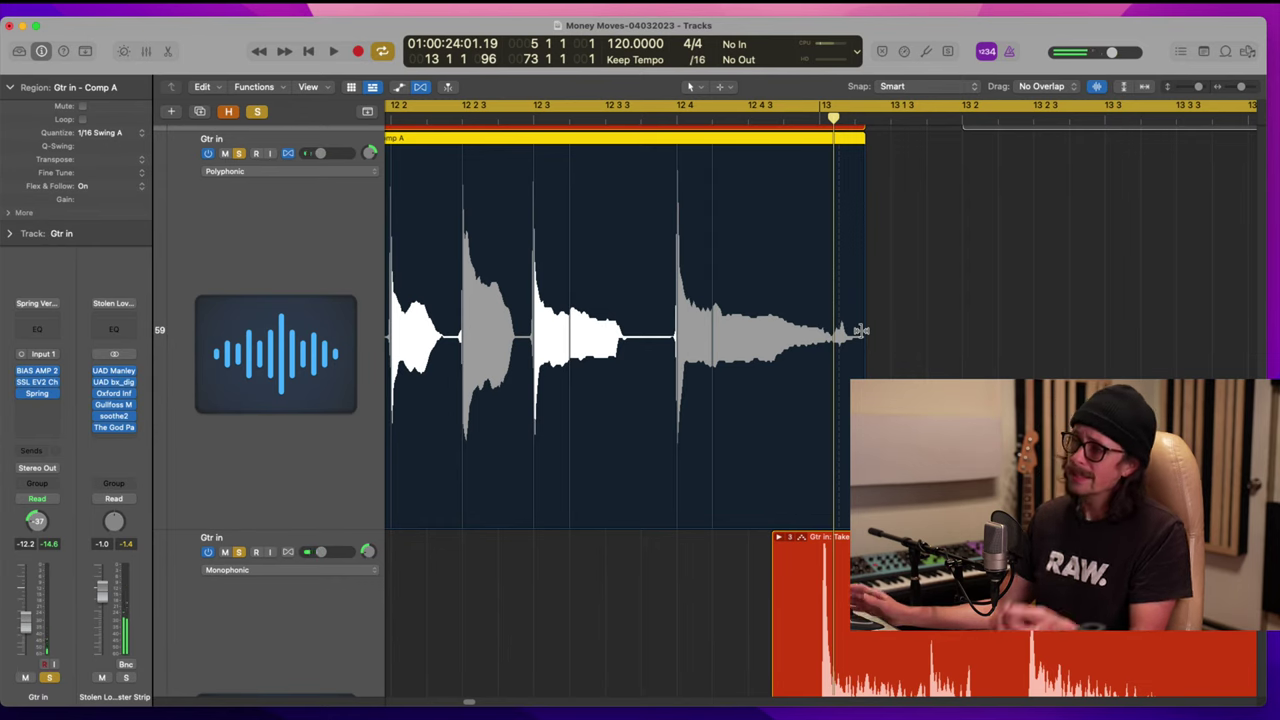
left_click_drag(659, 257, 853, 404)
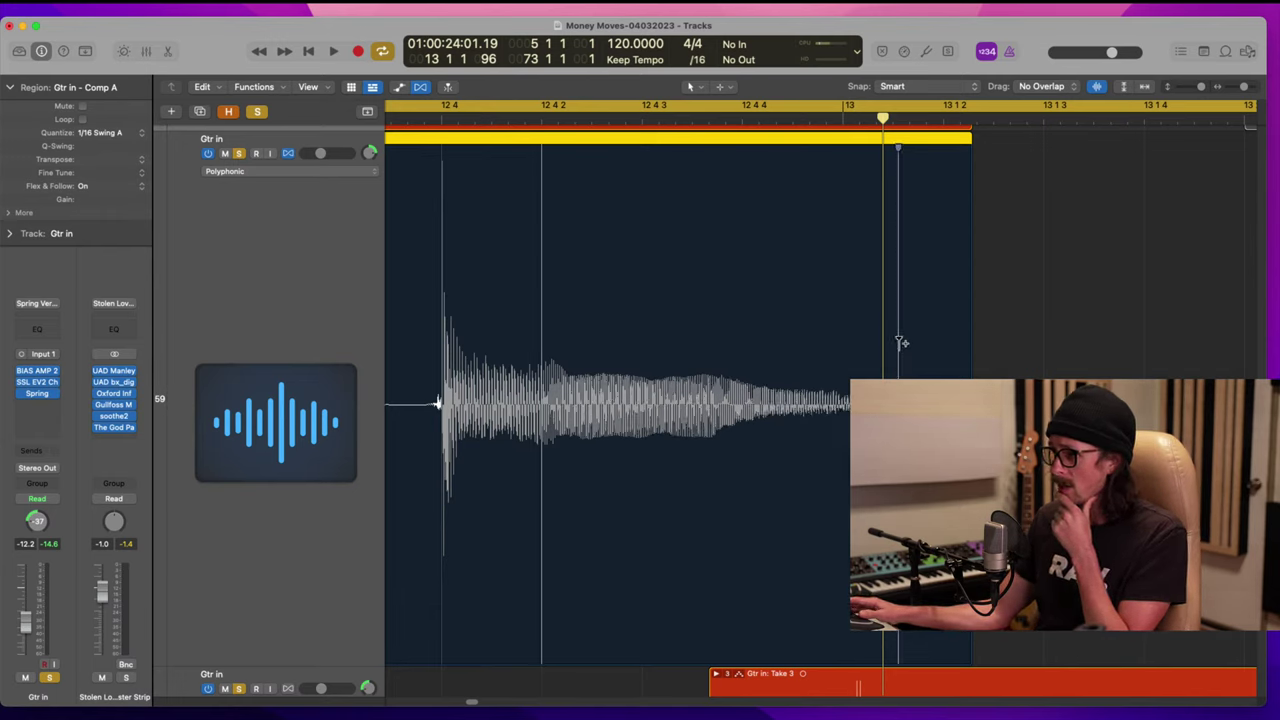
left_click_drag(900, 286, 845, 286)
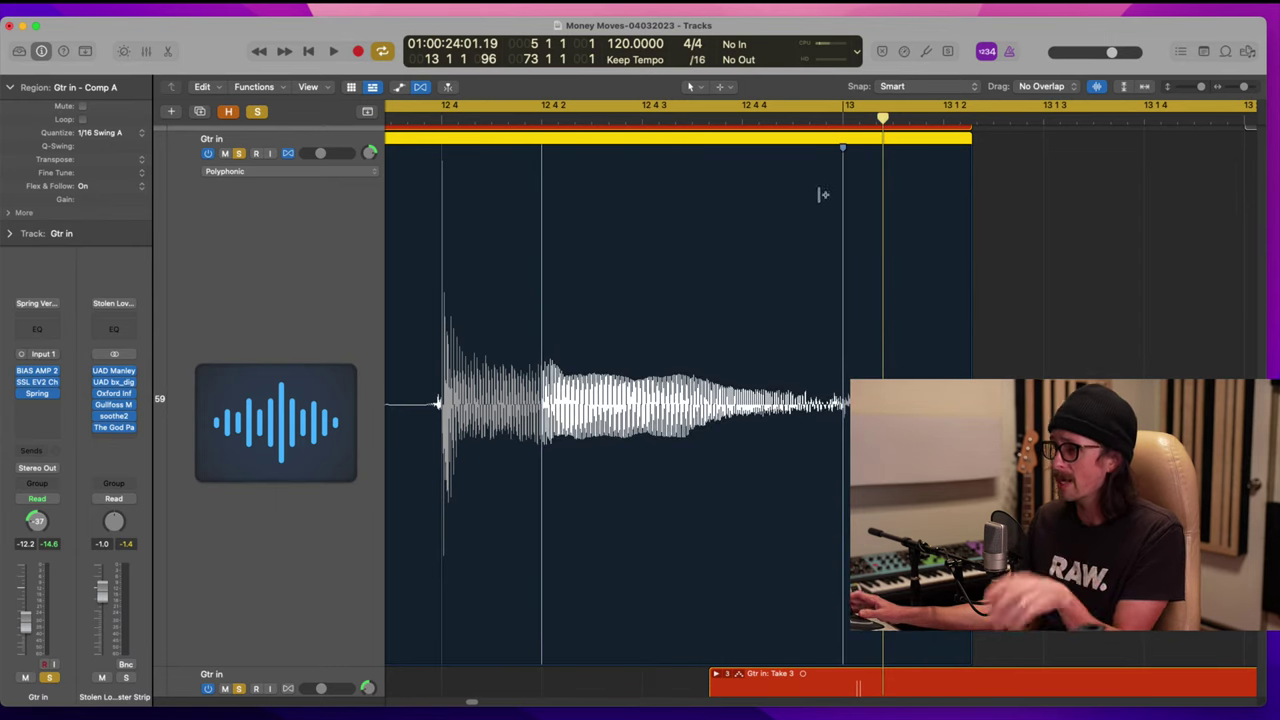
left_click(430, 127)
key("space")
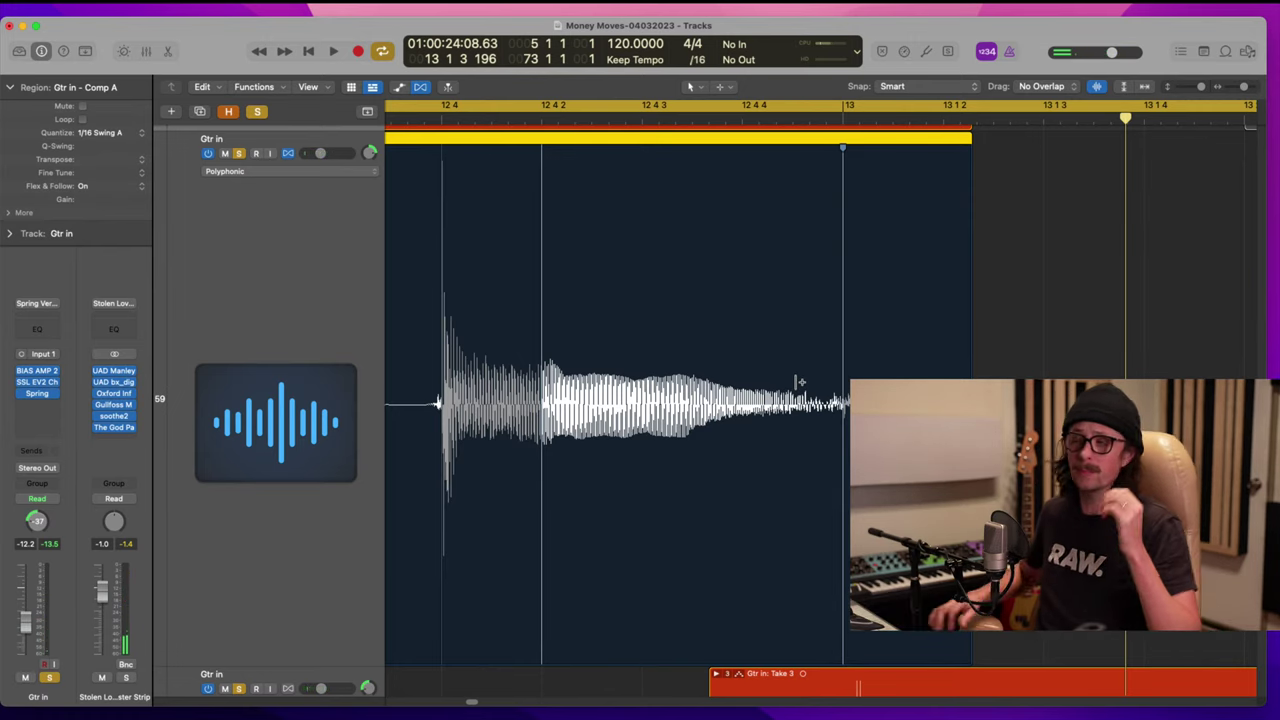
Step: Select the six original guitar regions between bars 5 and 13 on the track above Comp A
scroll(800, 382, "down", 5)
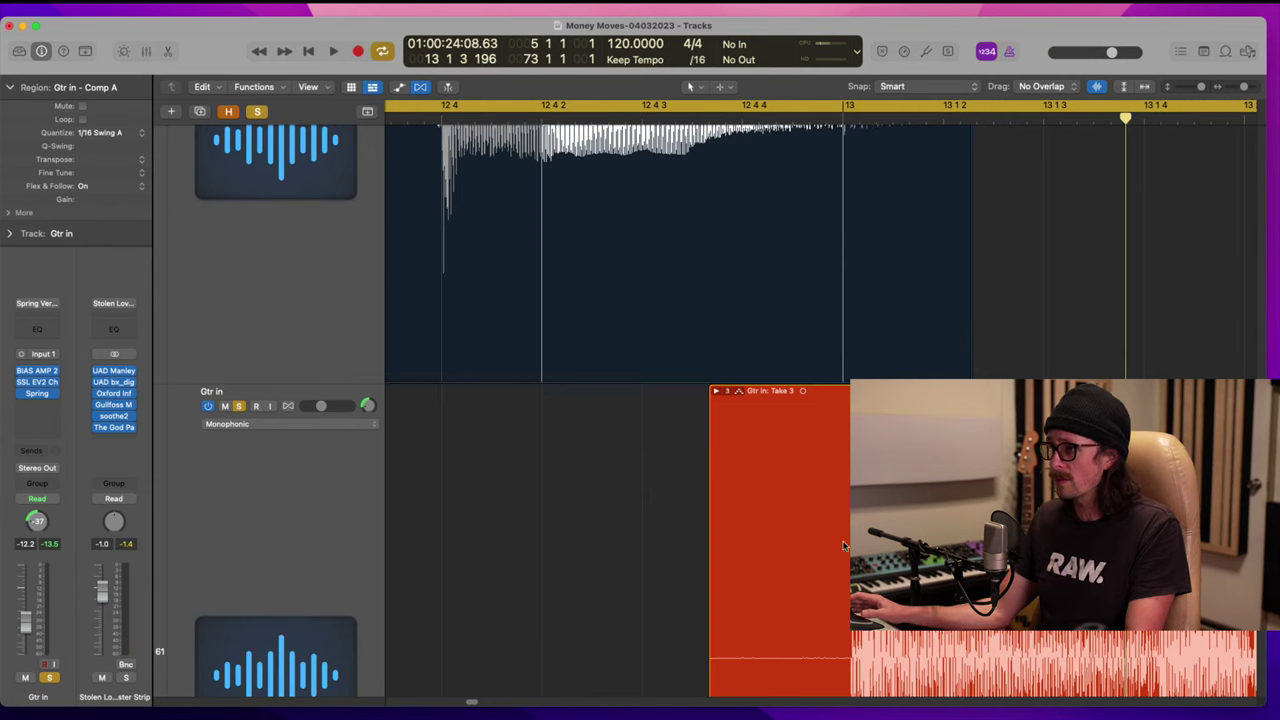
key("z")
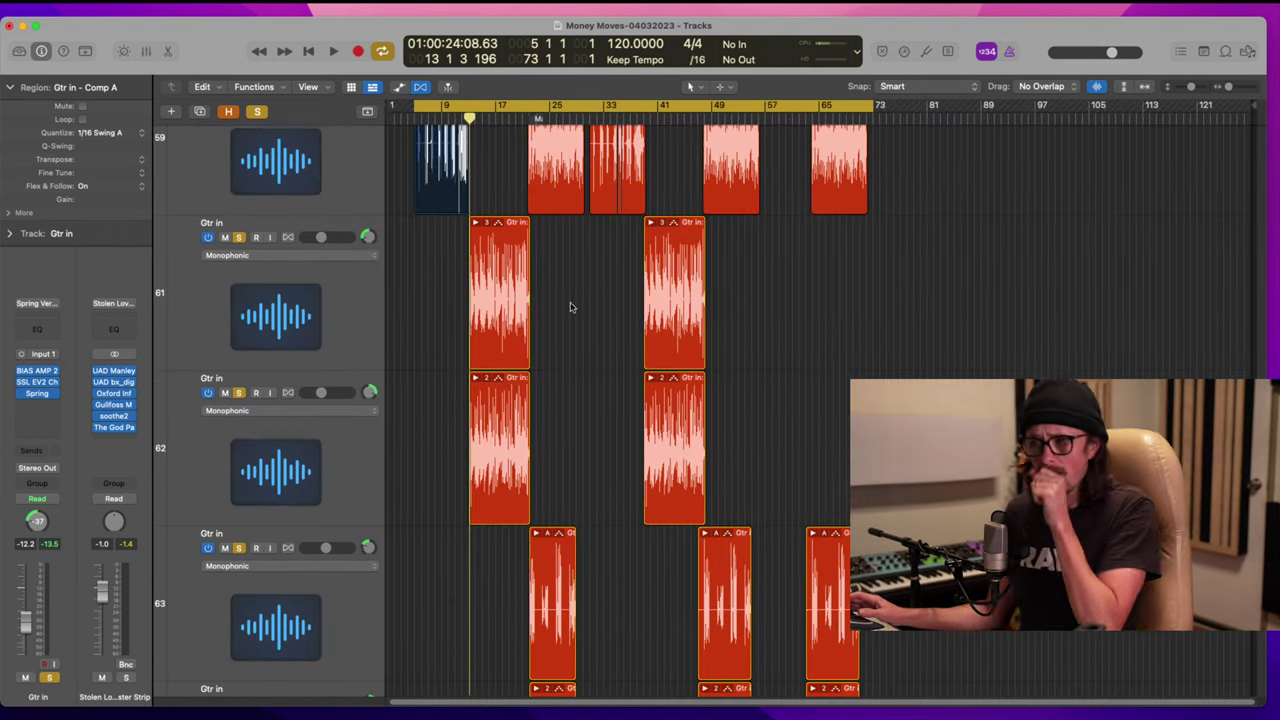
key("super+Up")
key("super+Up")
key("super+Up")
key("super+Up")
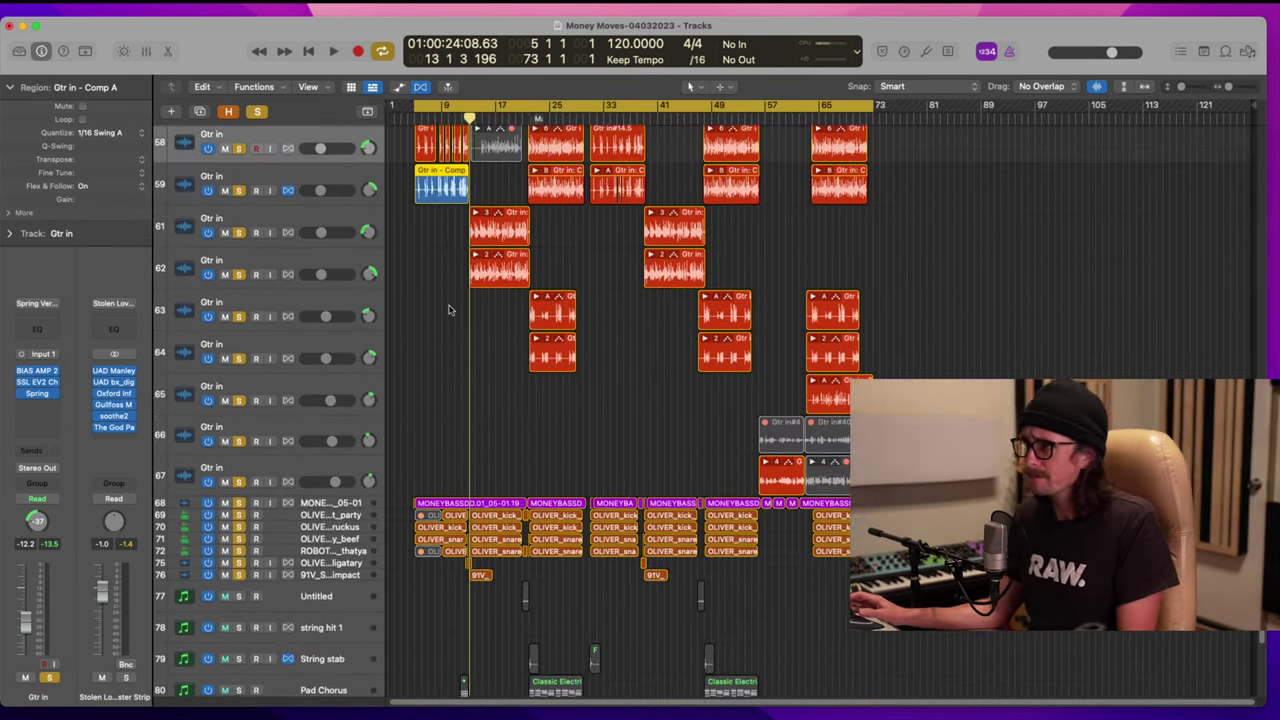
scroll(450, 310, "up", 2)
left_click_drag(402, 211, 505, 262)
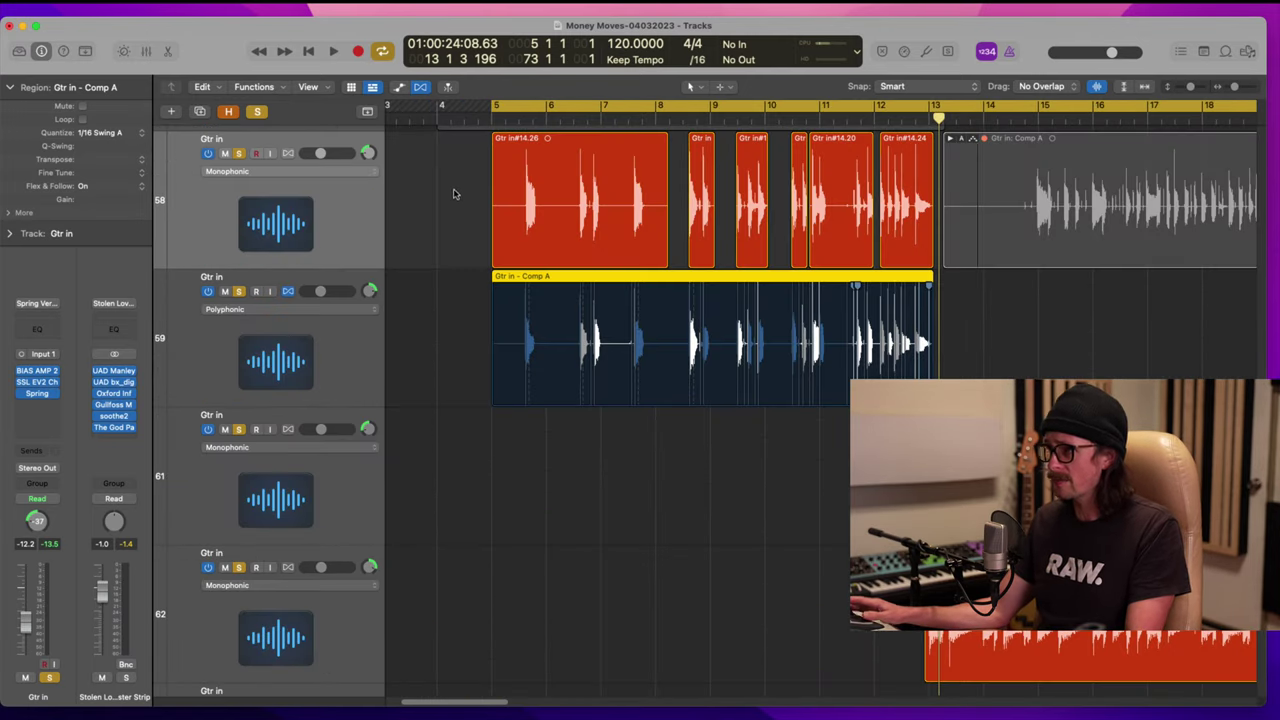
left_click_drag(453, 193, 910, 240)
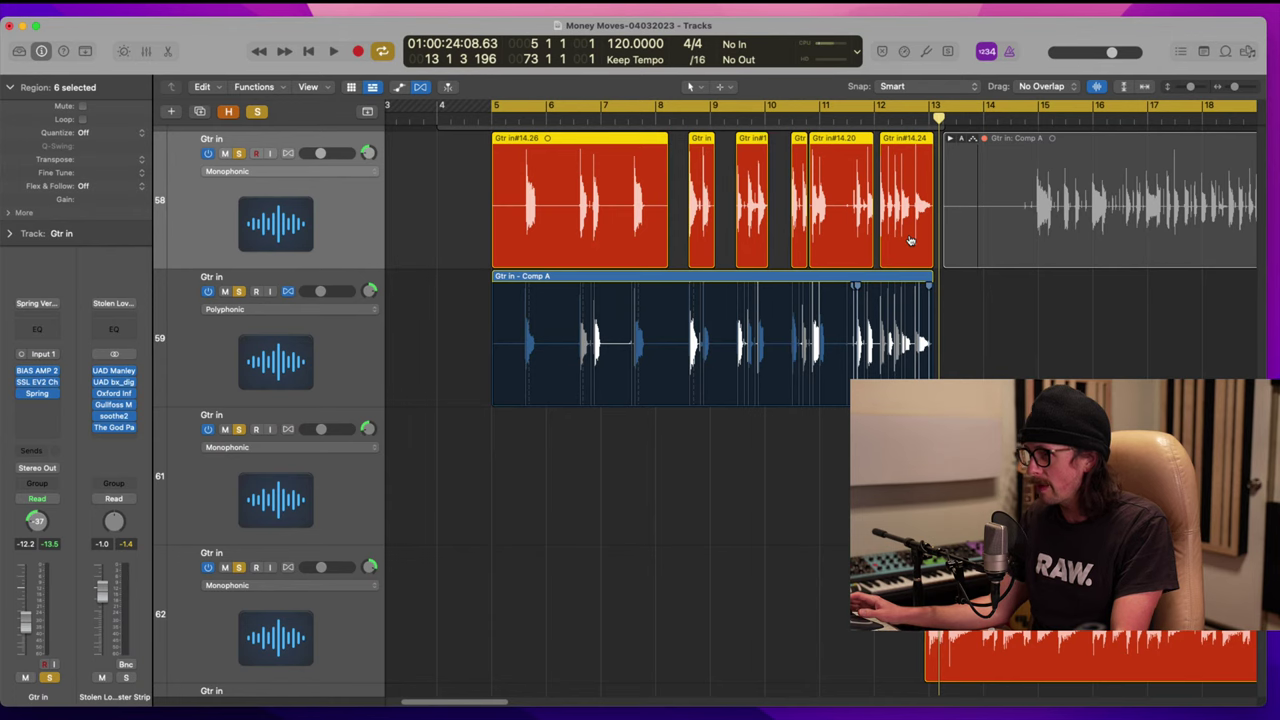
Step: Turn on Flex for the track holding the six original guitar regions above Comp A
key("super+Tab")
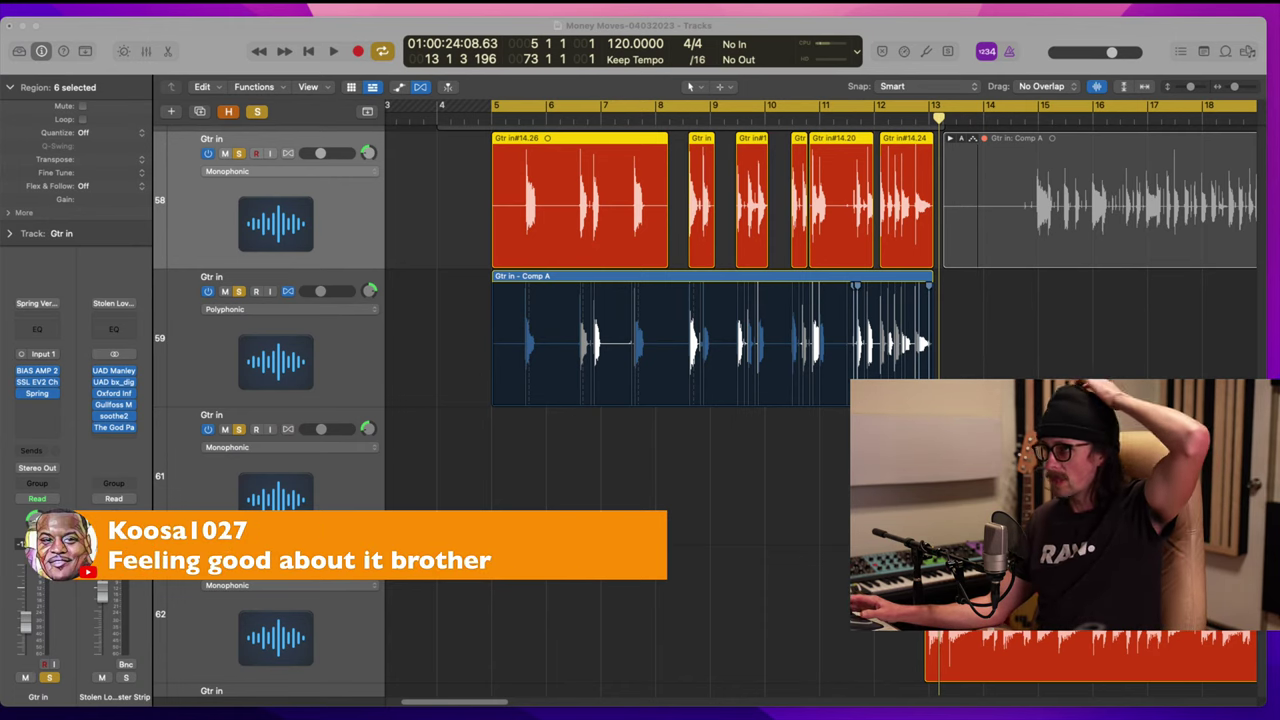
left_click(274, 34)
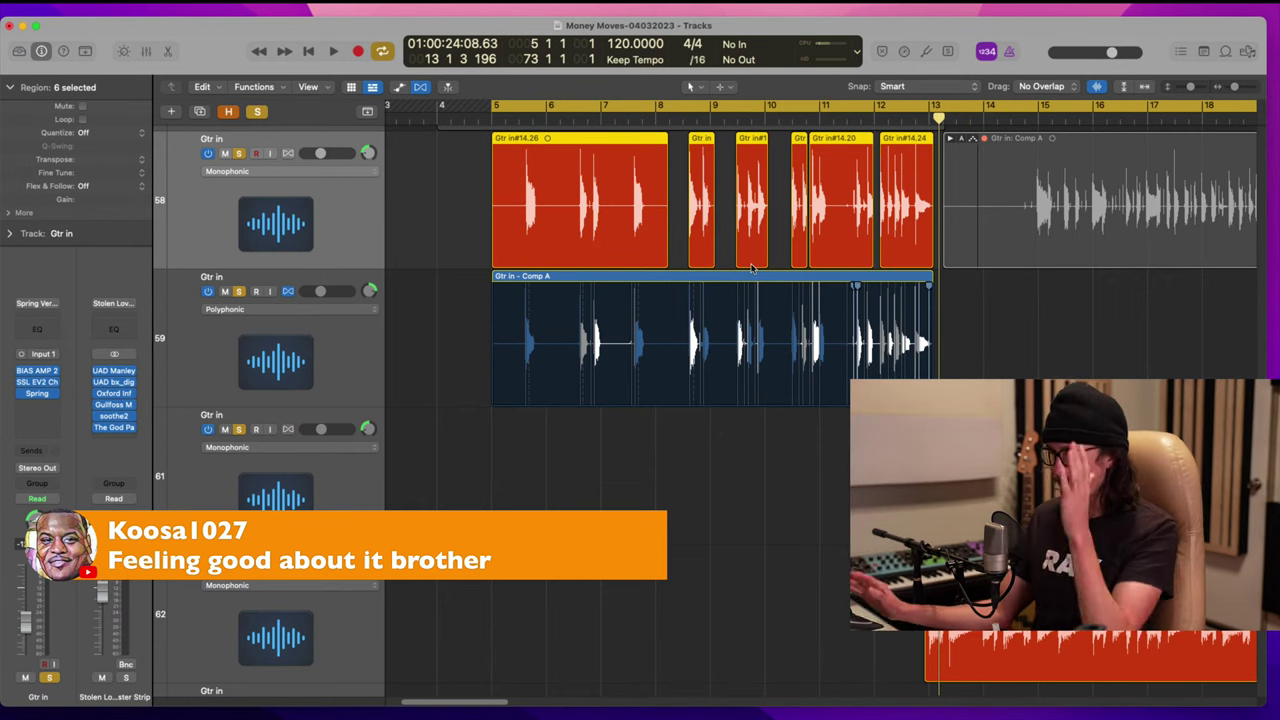
left_click_drag(463, 181, 912, 212)
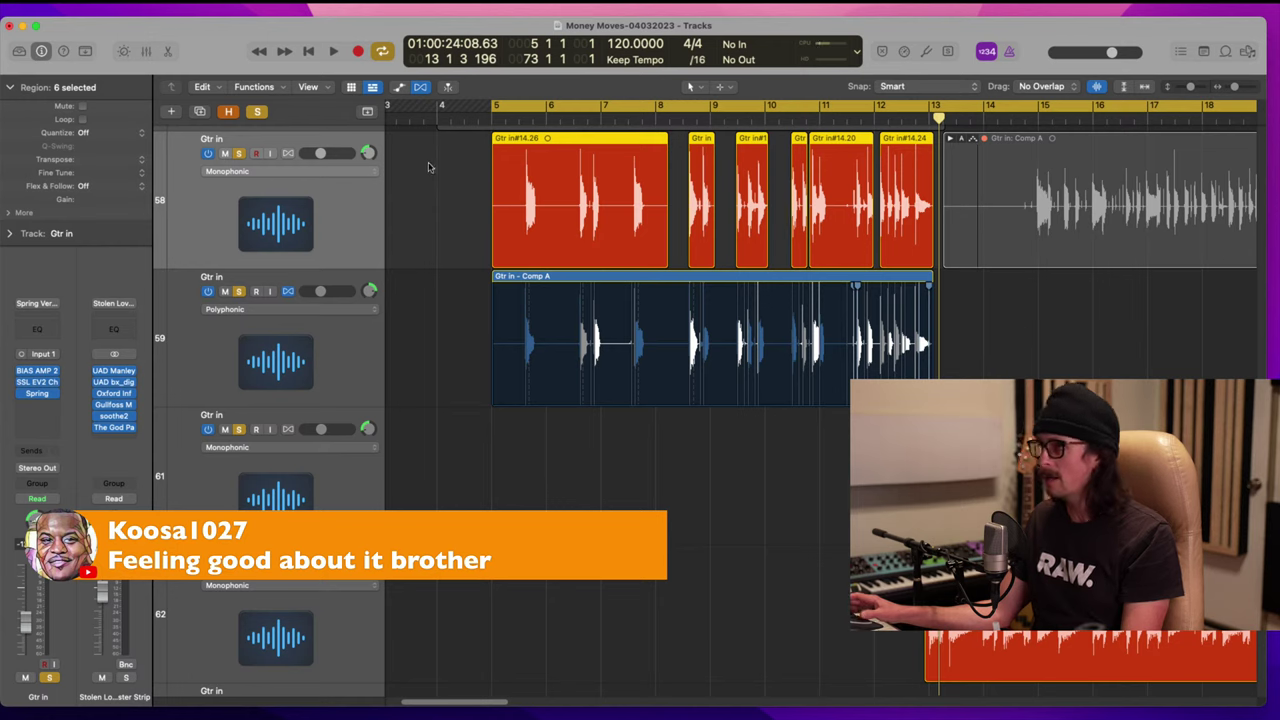
left_click(289, 154)
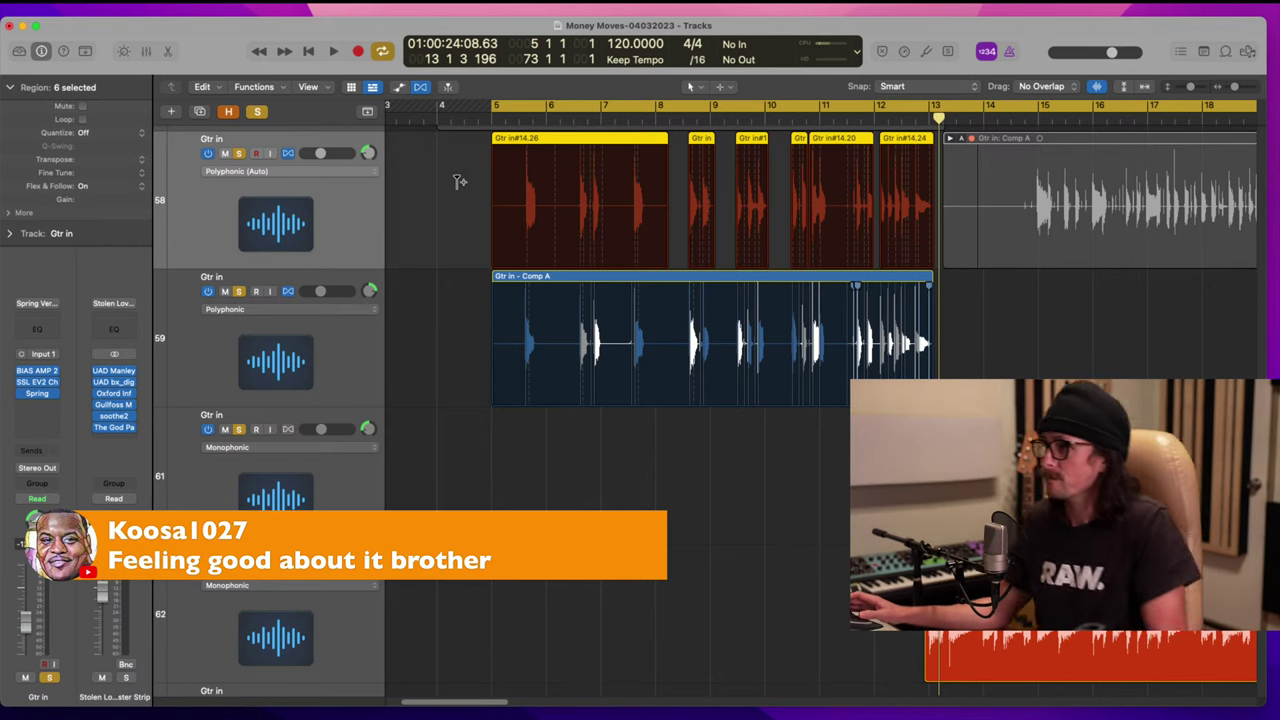
Step: Try to pull the first note of the original guitar earlier to 5 3 3 with a flex marker, matching Comp A
left_click_drag(464, 163, 618, 420)
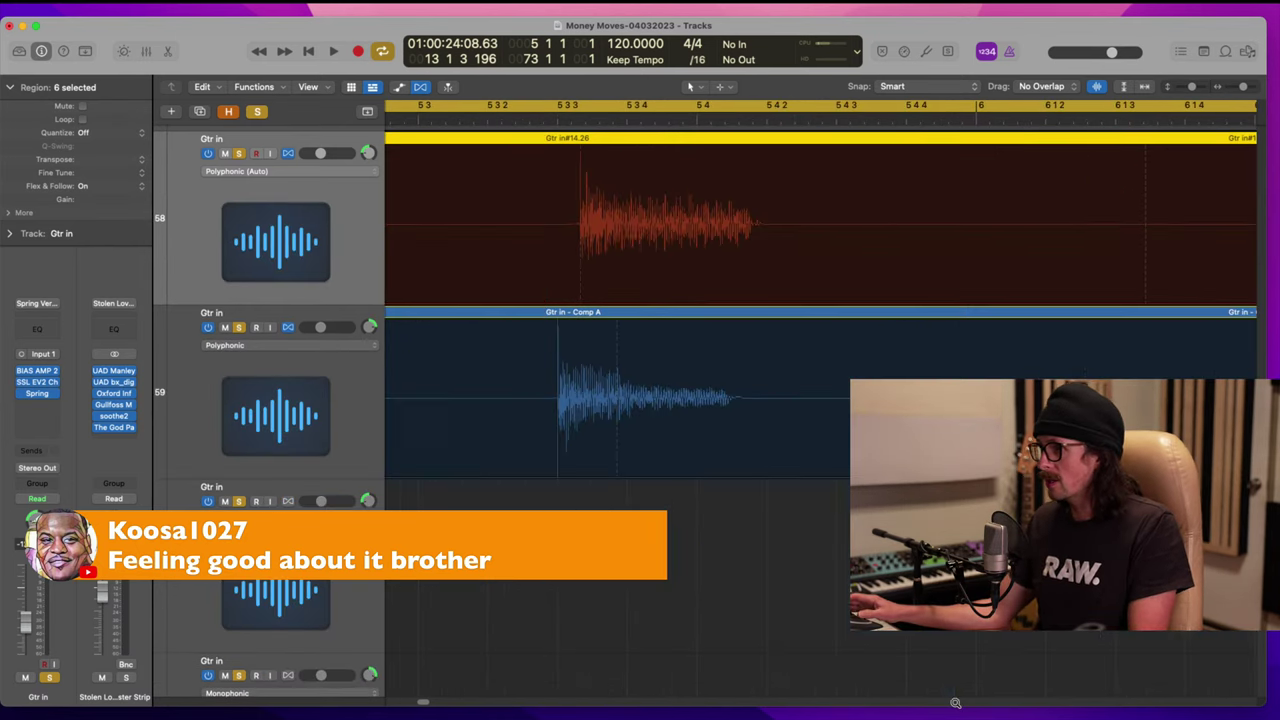
left_click_drag(571, 200, 557, 205)
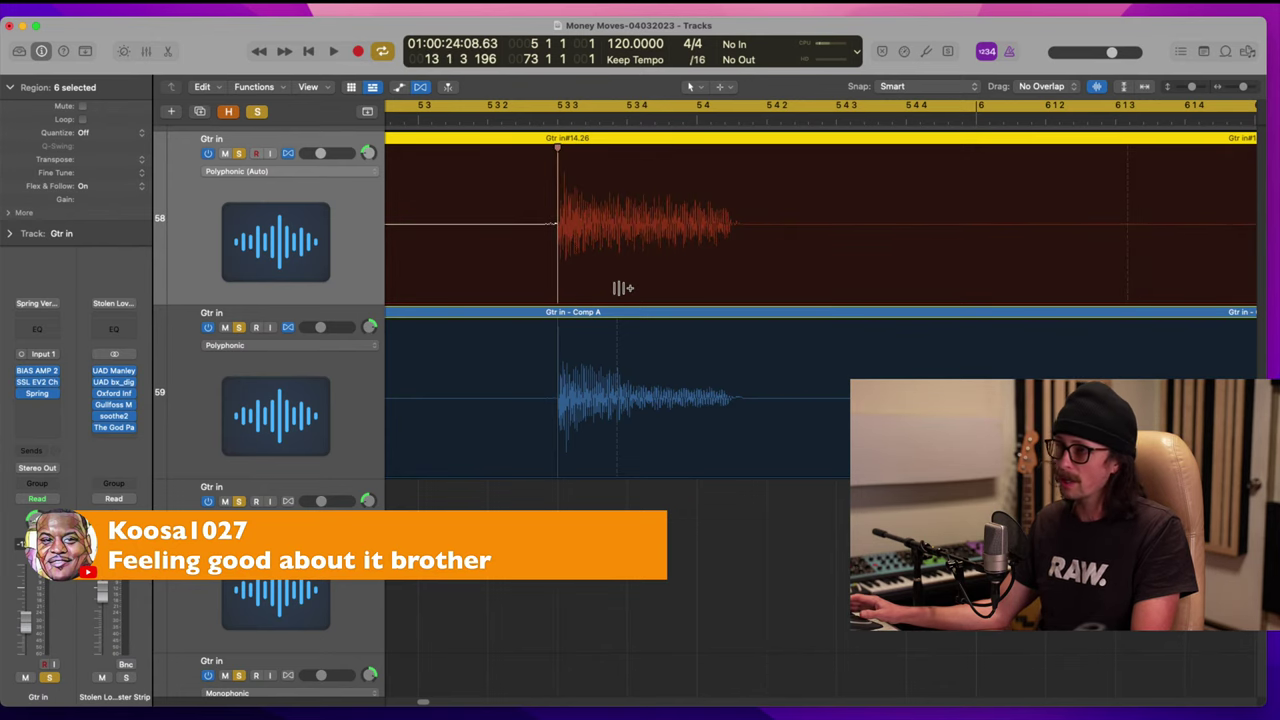
key("z")
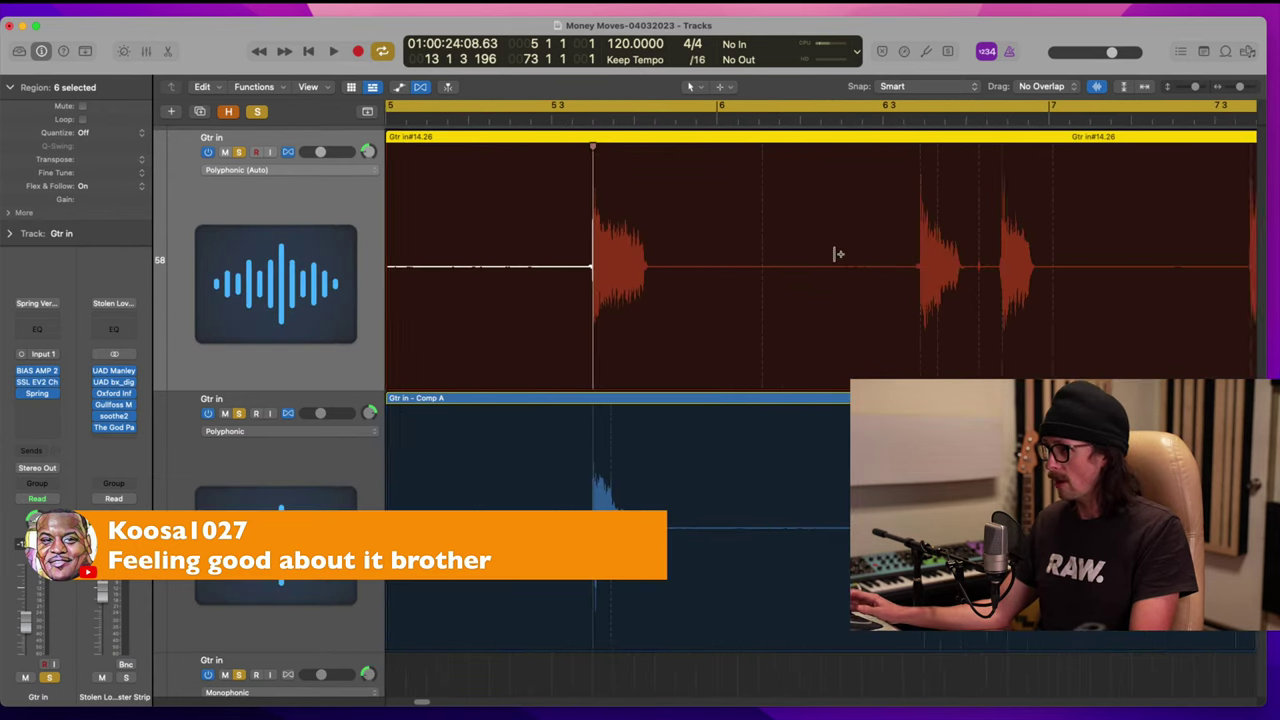
left_click(709, 250, "ctrl+alt")
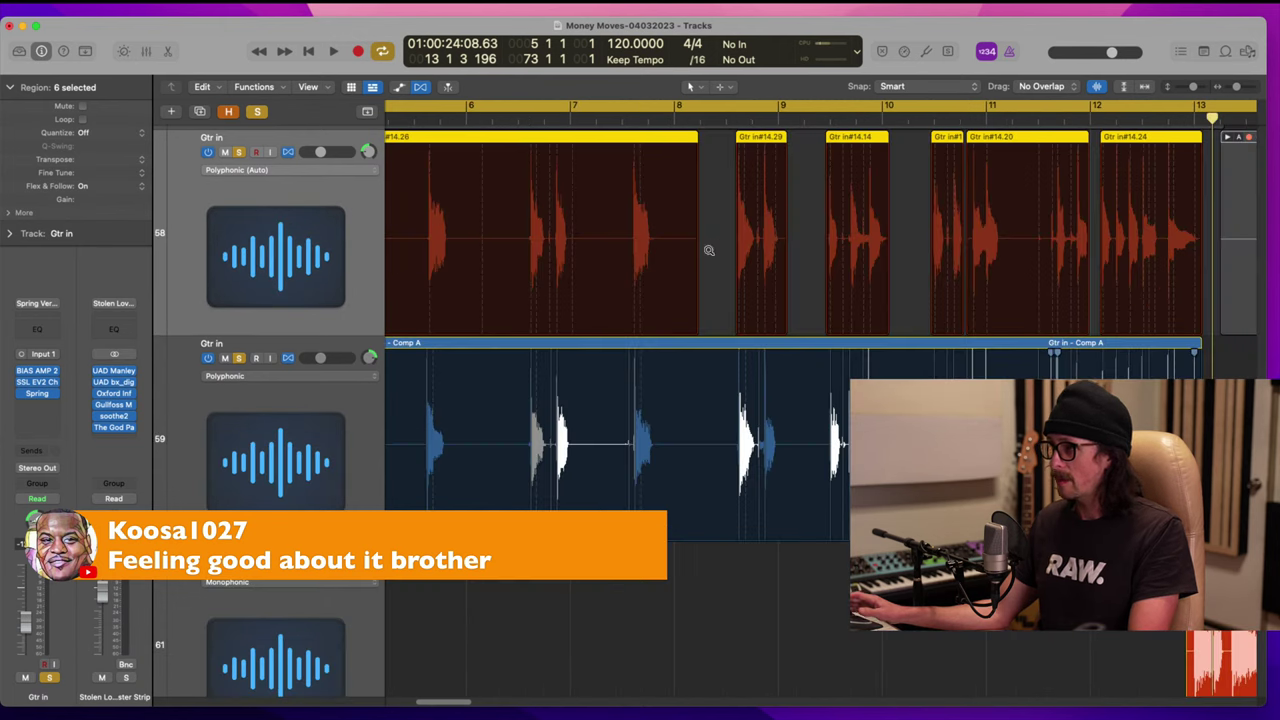
scroll(708, 188, "down", 3)
scroll(506, 182, "left", 2)
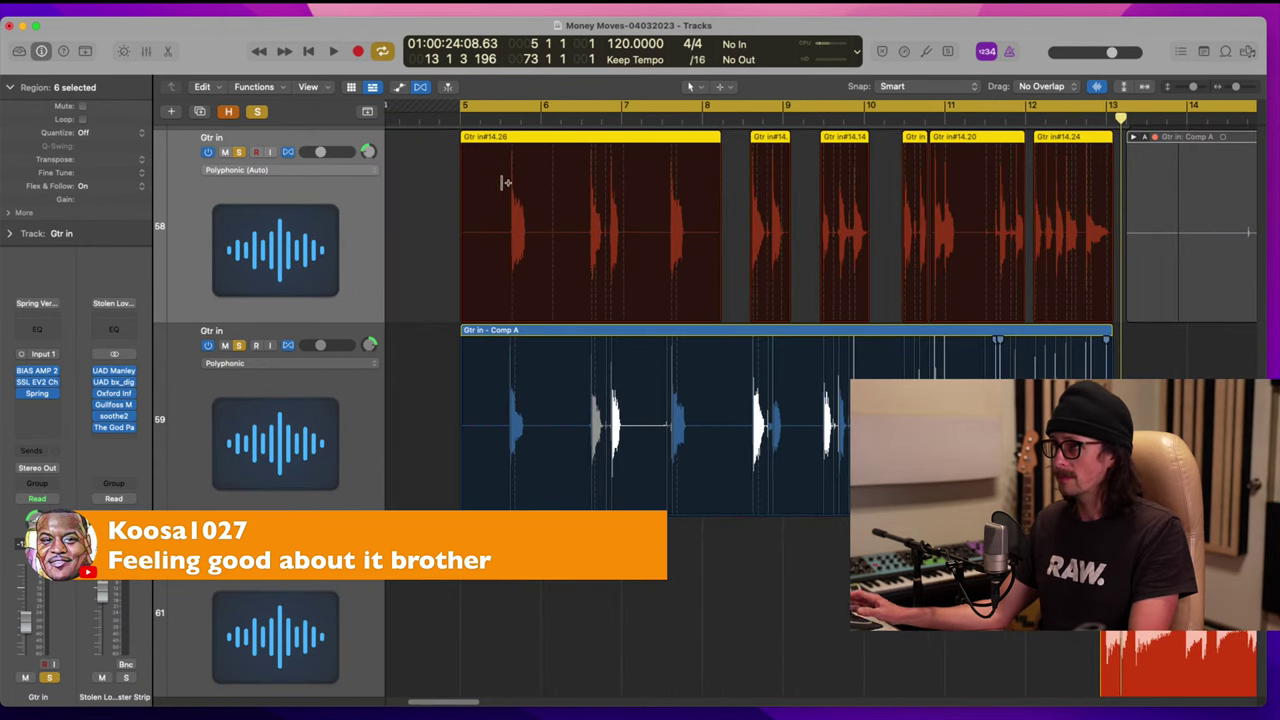
Step: Quantize the six original guitar regions between bars 5 and 13 to 1/16 Swing A
left_click_drag(418, 166, 1078, 231)
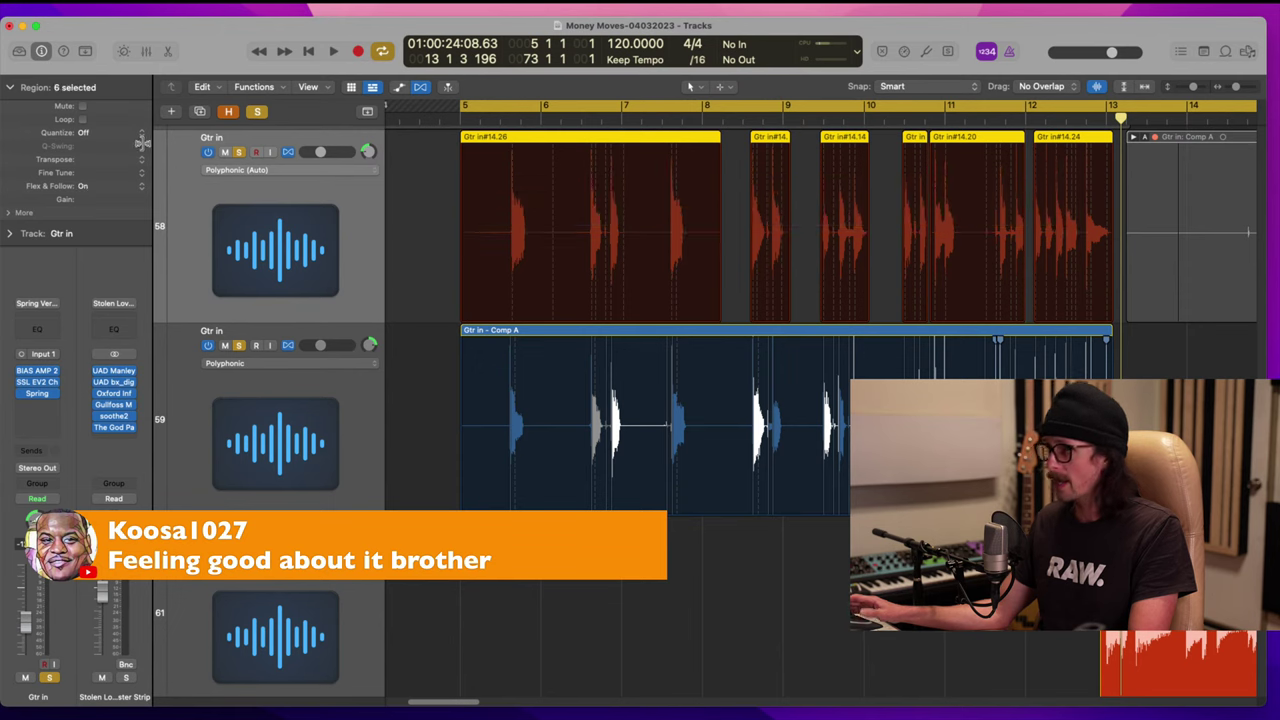
left_click(88, 133)
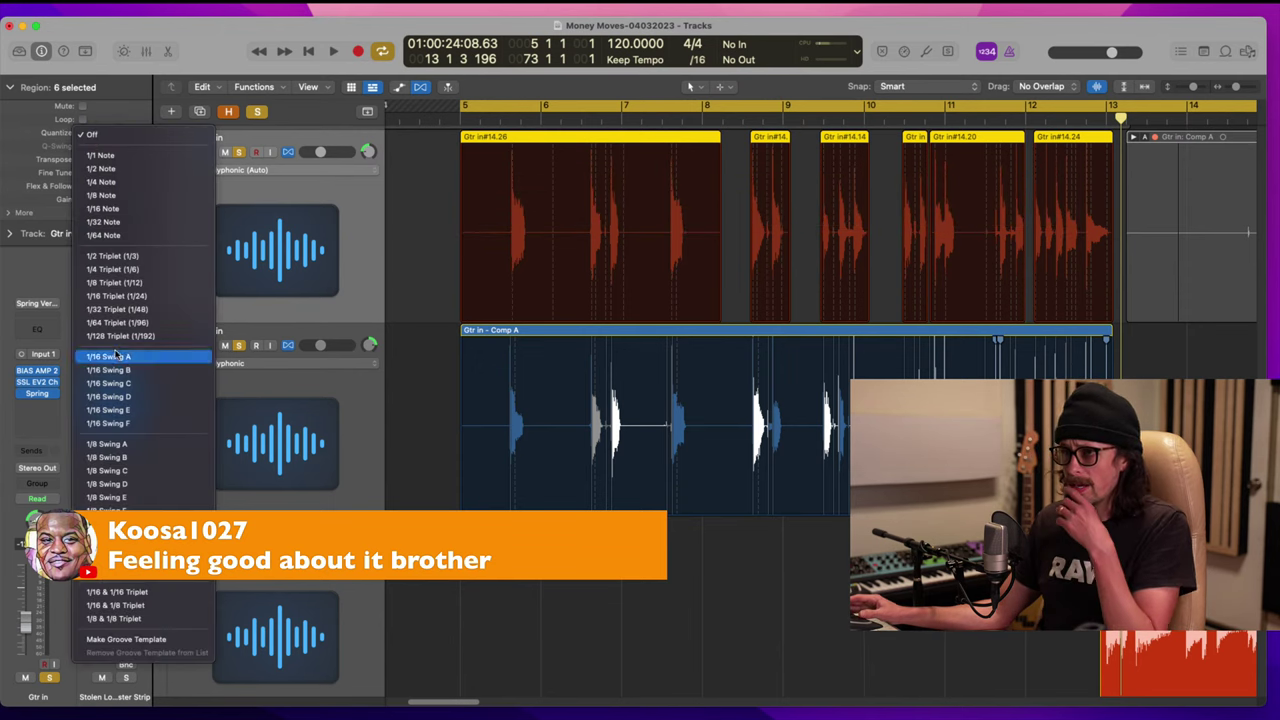
left_click(116, 357)
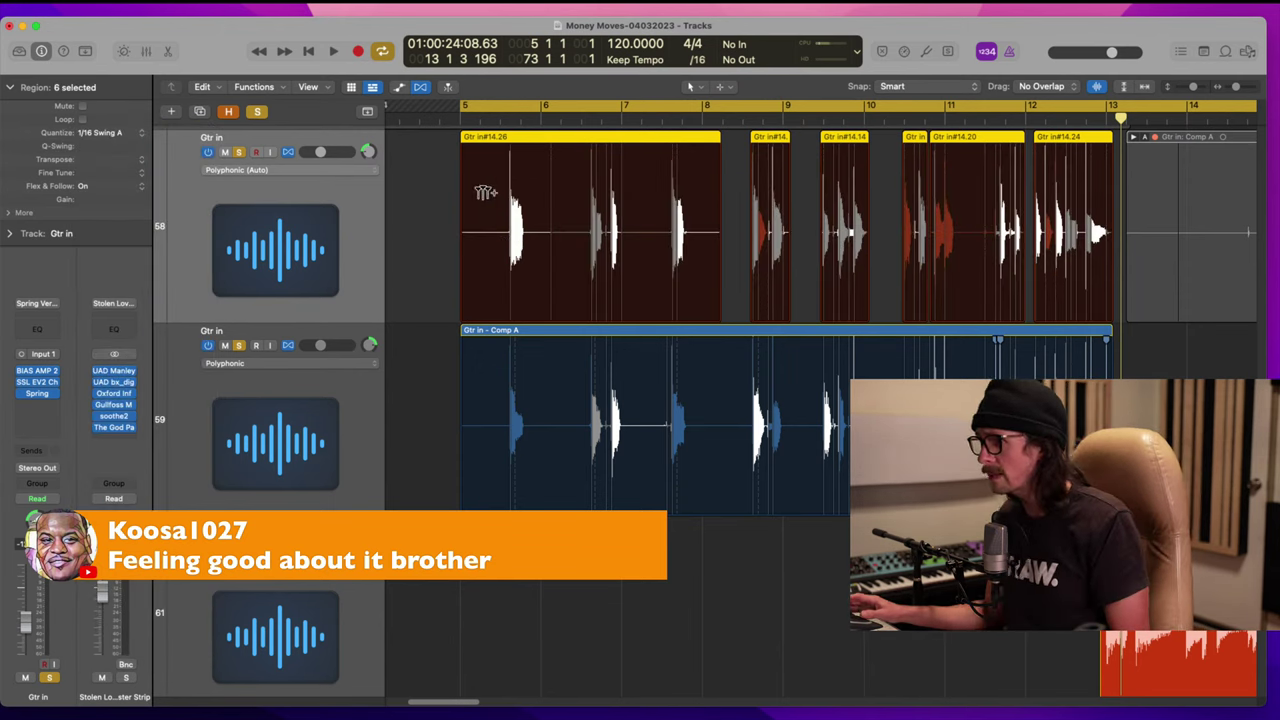
Step: Set flex markers at 6 3 4 within the same note in the original region and Comp A, and place the playhead at 6 4 1
scroll(582, 491, "up", 5)
left_click_drag(566, 192, 734, 489)
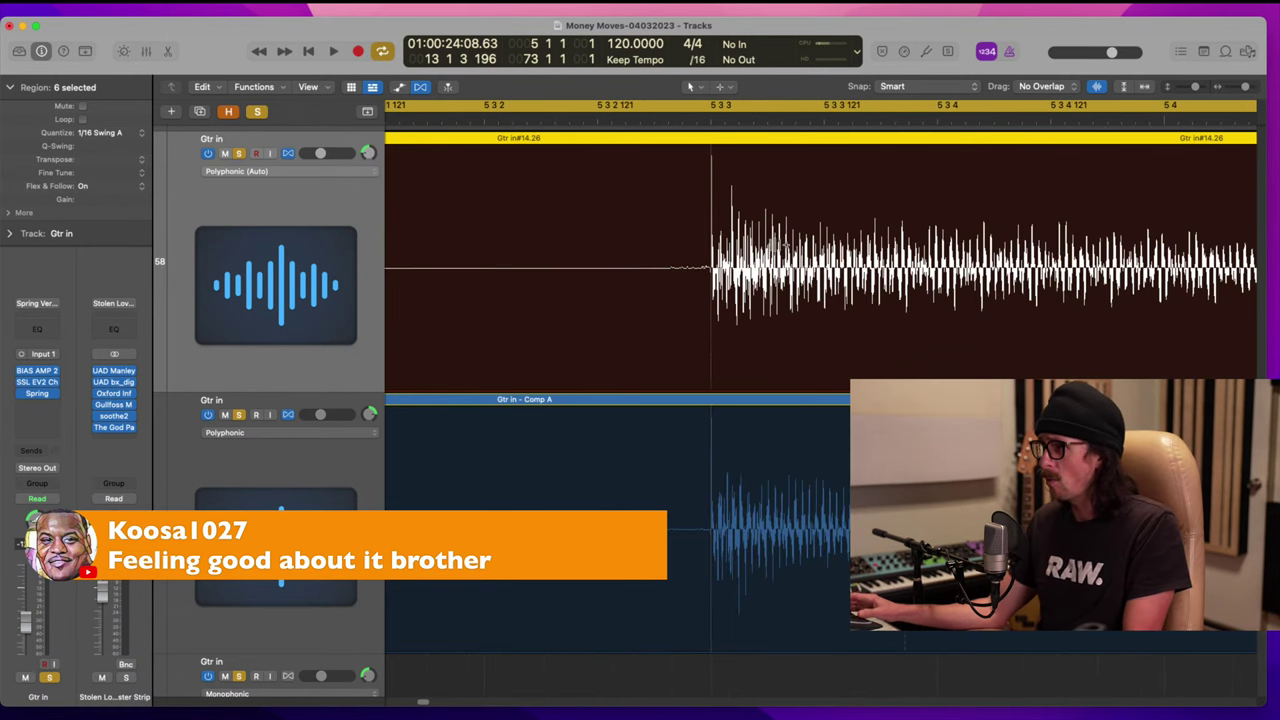
left_click(778, 241, "ctrl+alt")
scroll(886, 289, "right", 3)
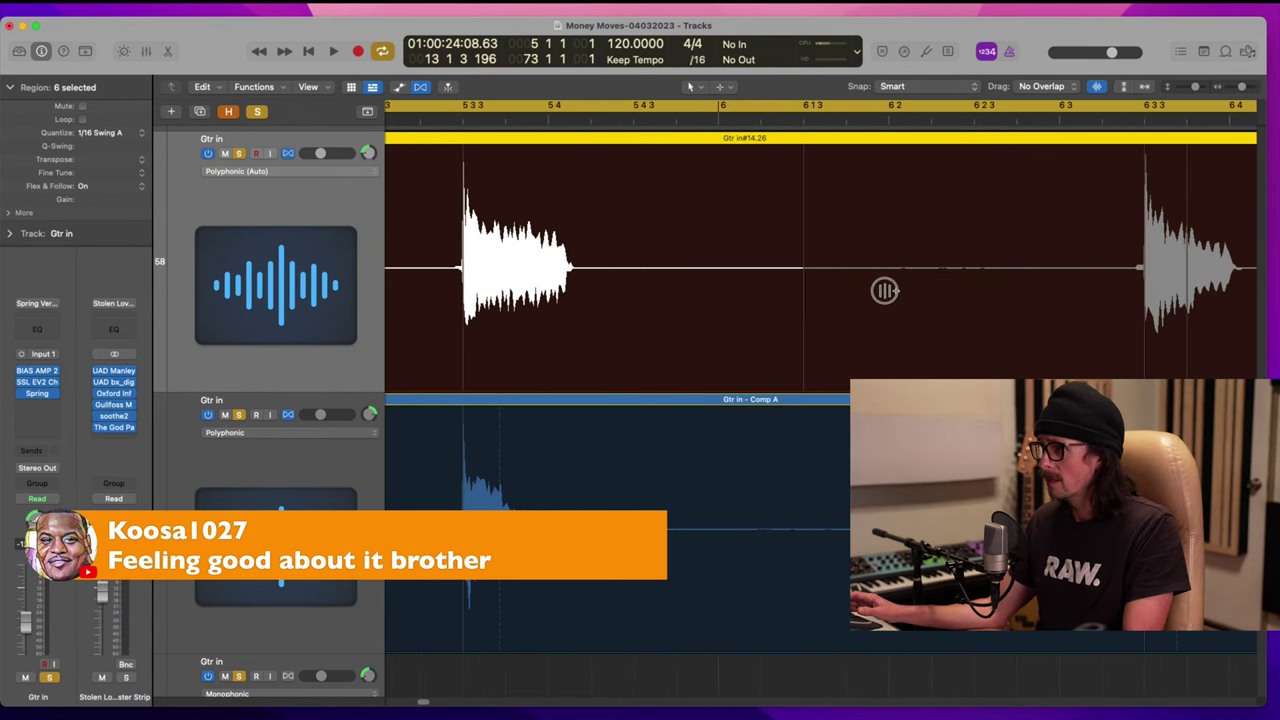
left_click(886, 290, "ctrl+alt")
left_click_drag(582, 190, 644, 500)
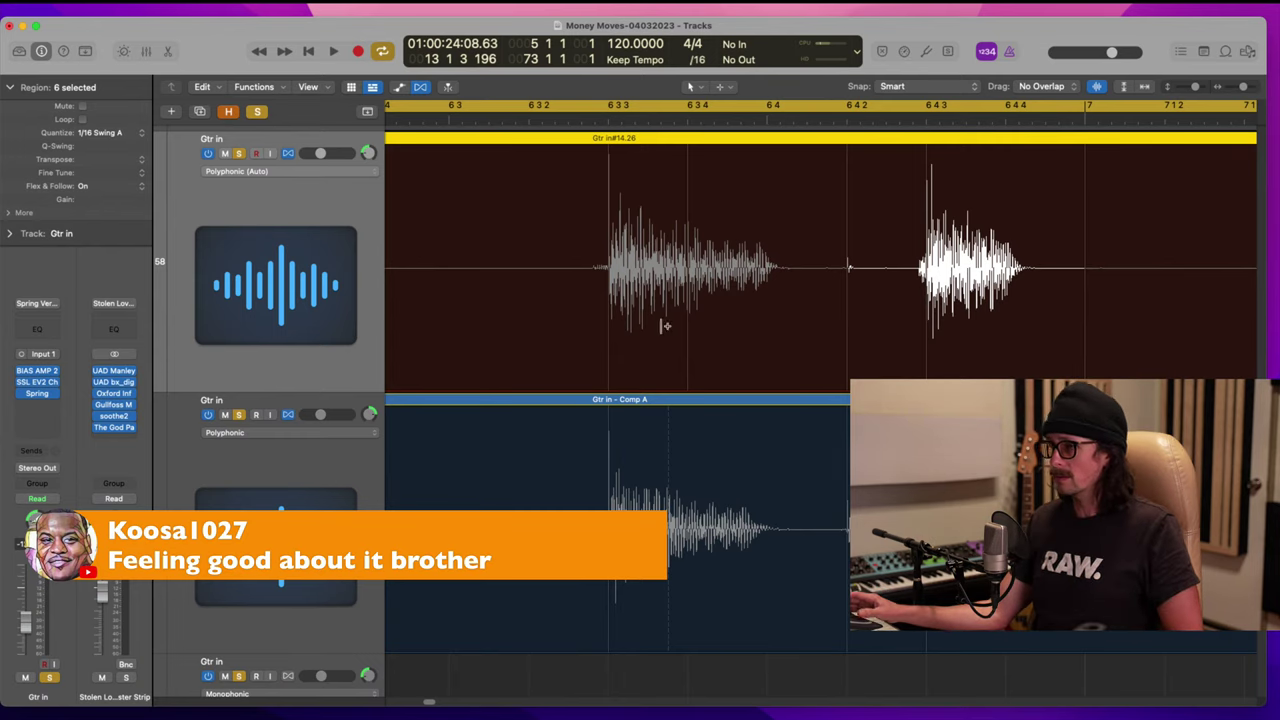
left_click(688, 196)
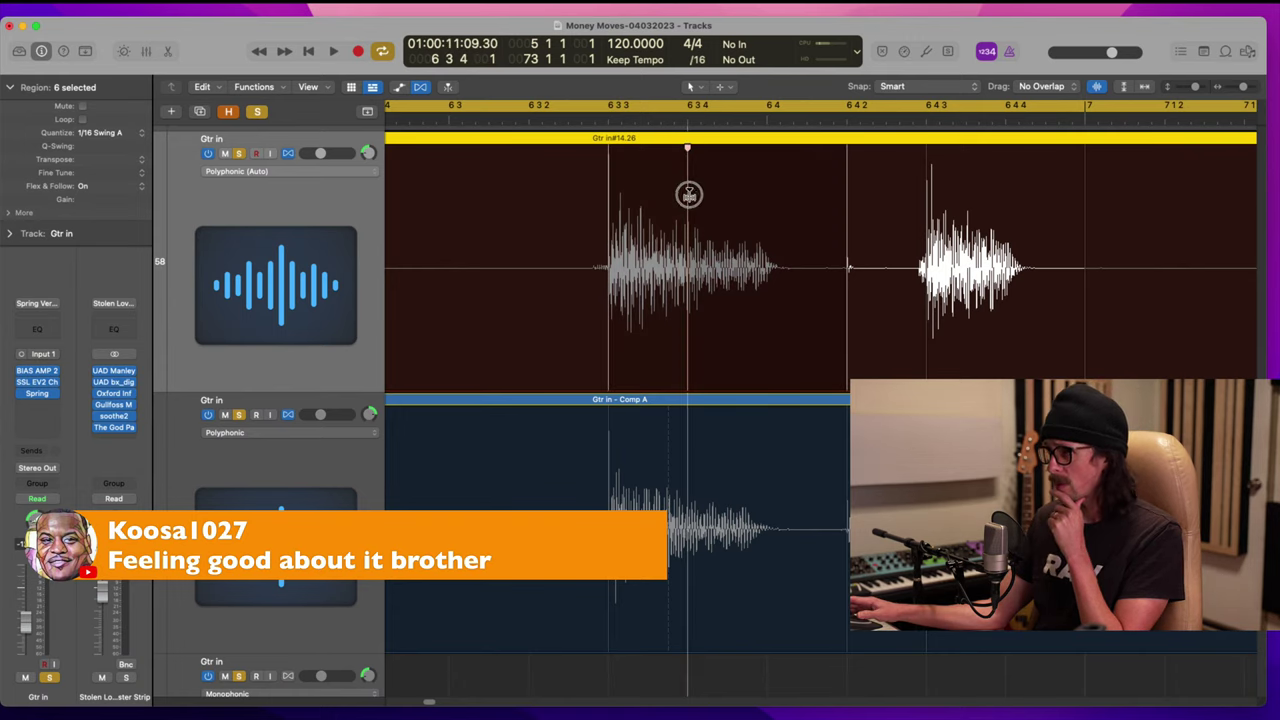
left_click(670, 456)
left_click(687, 454)
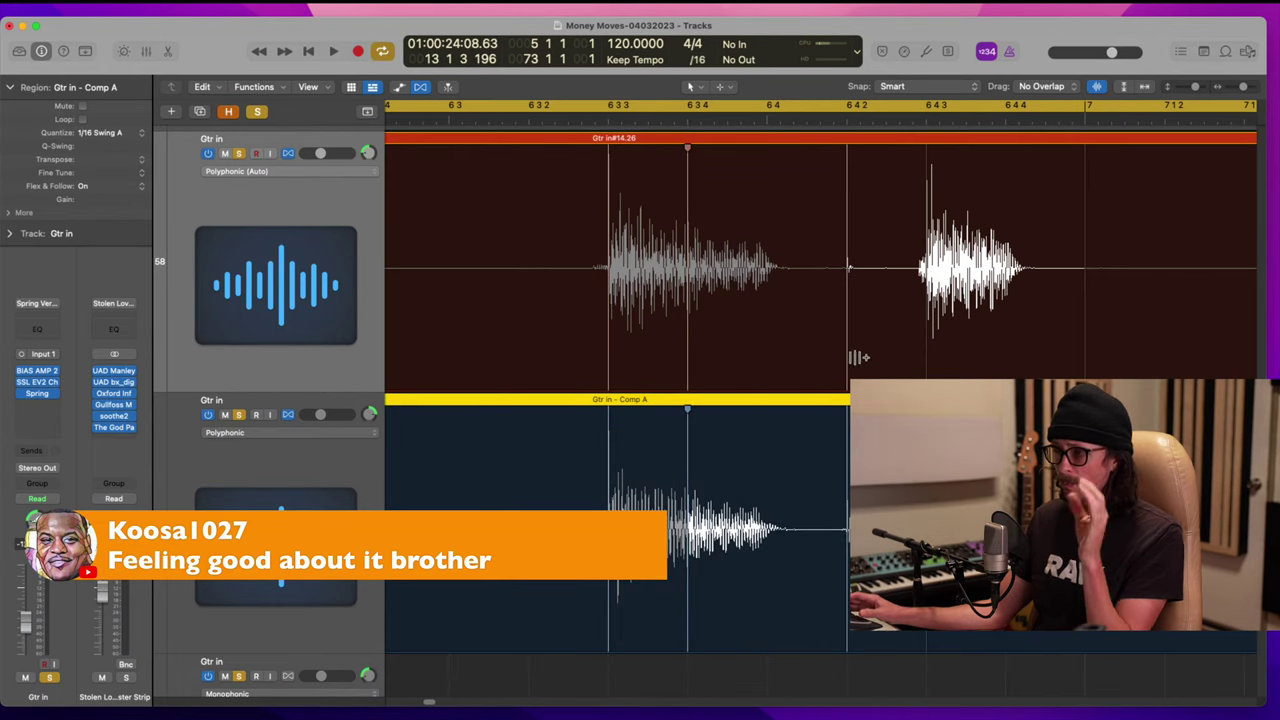
left_click_drag(772, 120, 767, 120)
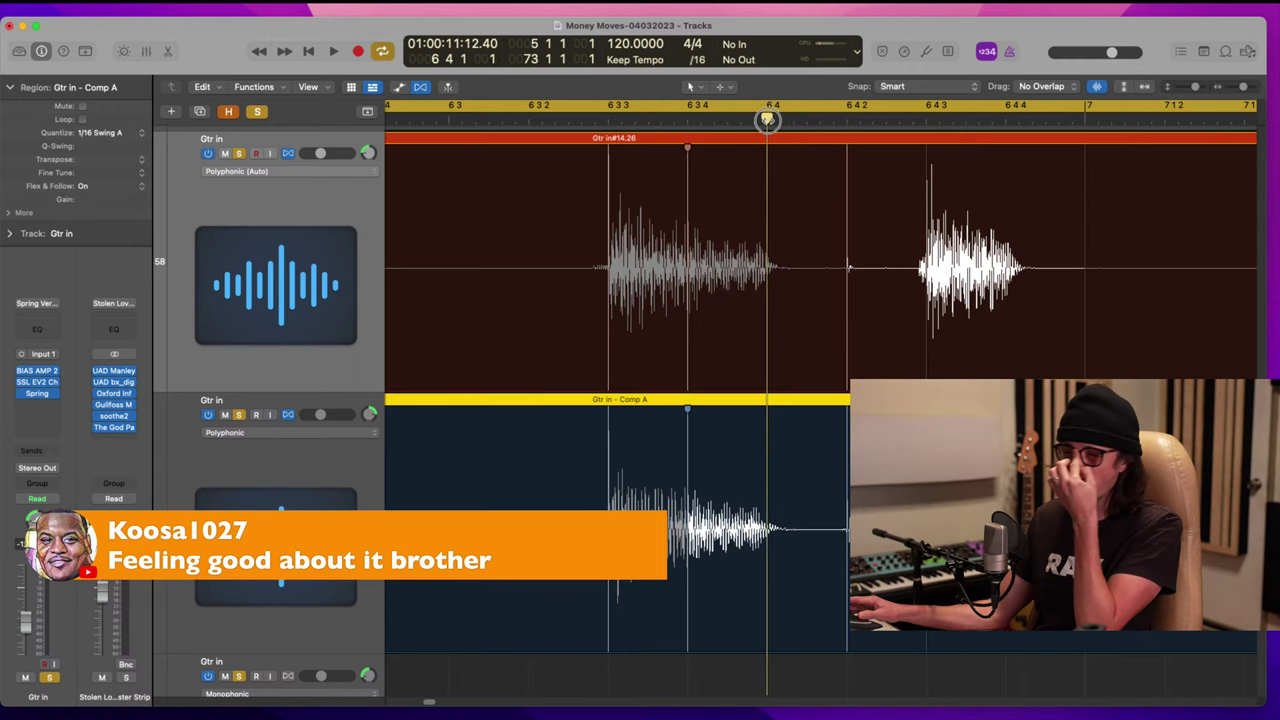
Step: Set a flex marker at 7 3 4 within the Comp A note that starts at 7 3 3, matching the original region
scroll(857, 323, "right", 5)
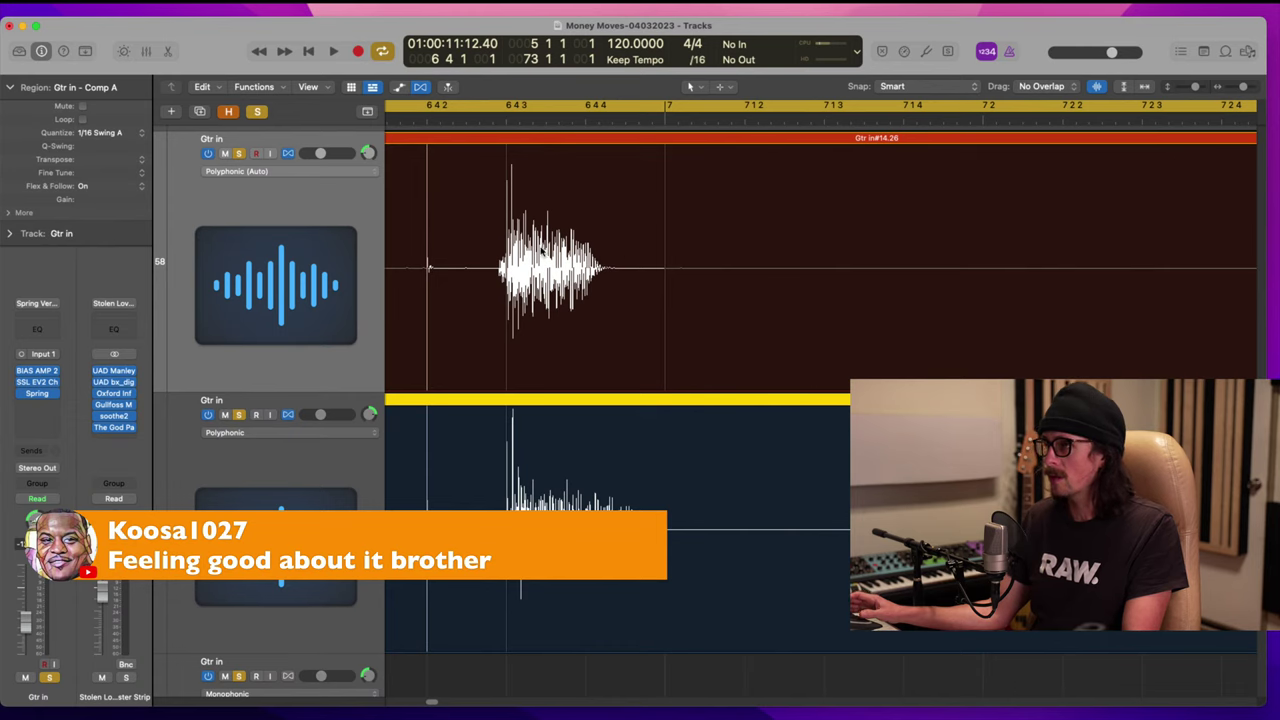
left_click_drag(467, 198, 546, 430)
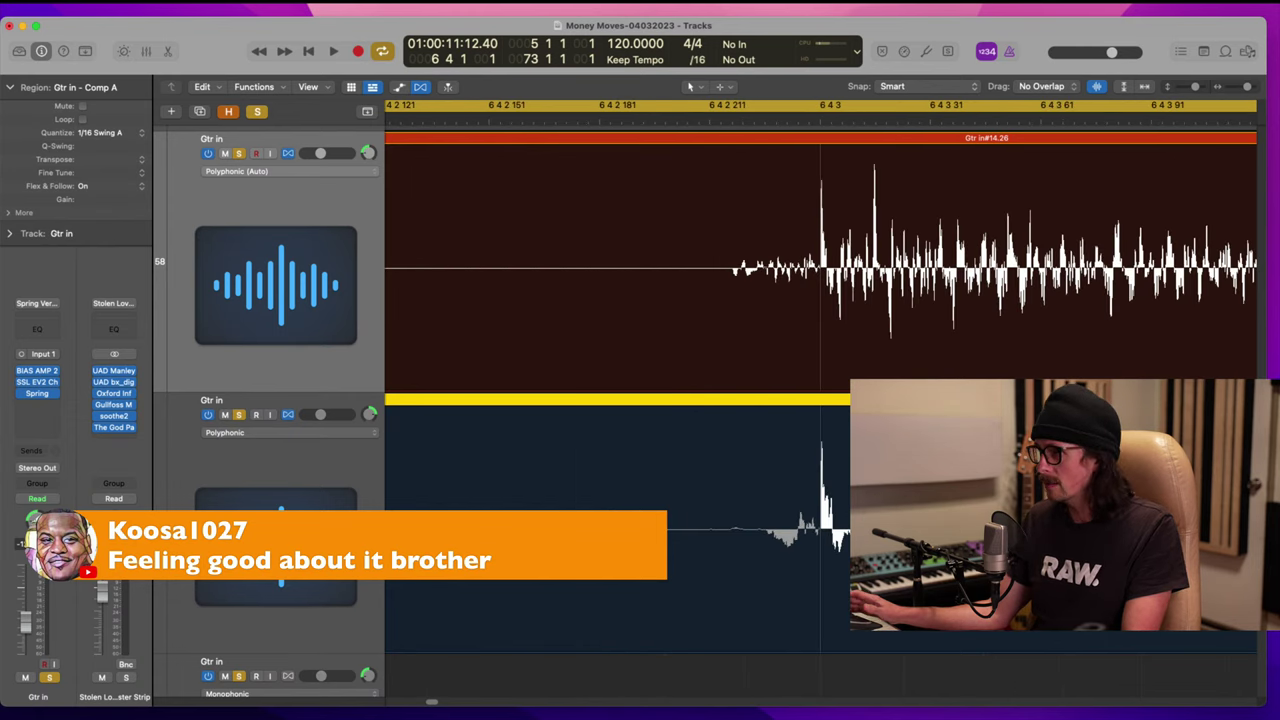
scroll(674, 280, "right", 10)
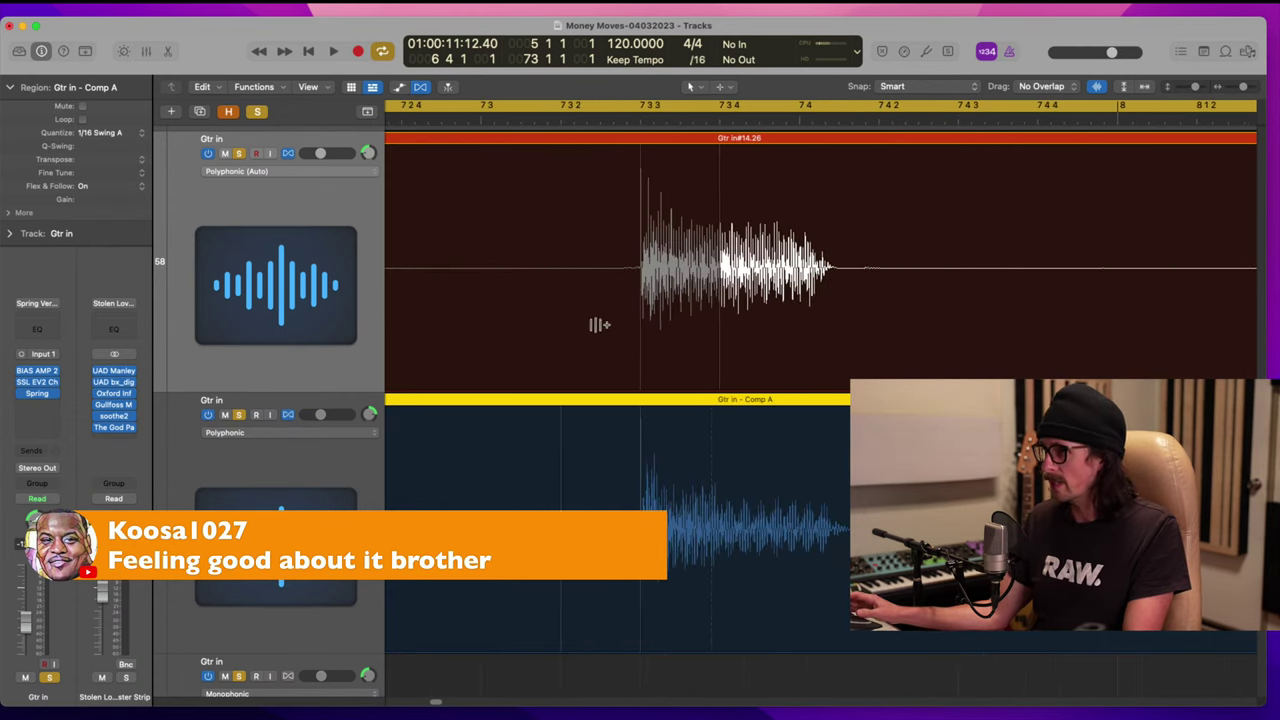
left_click(715, 470)
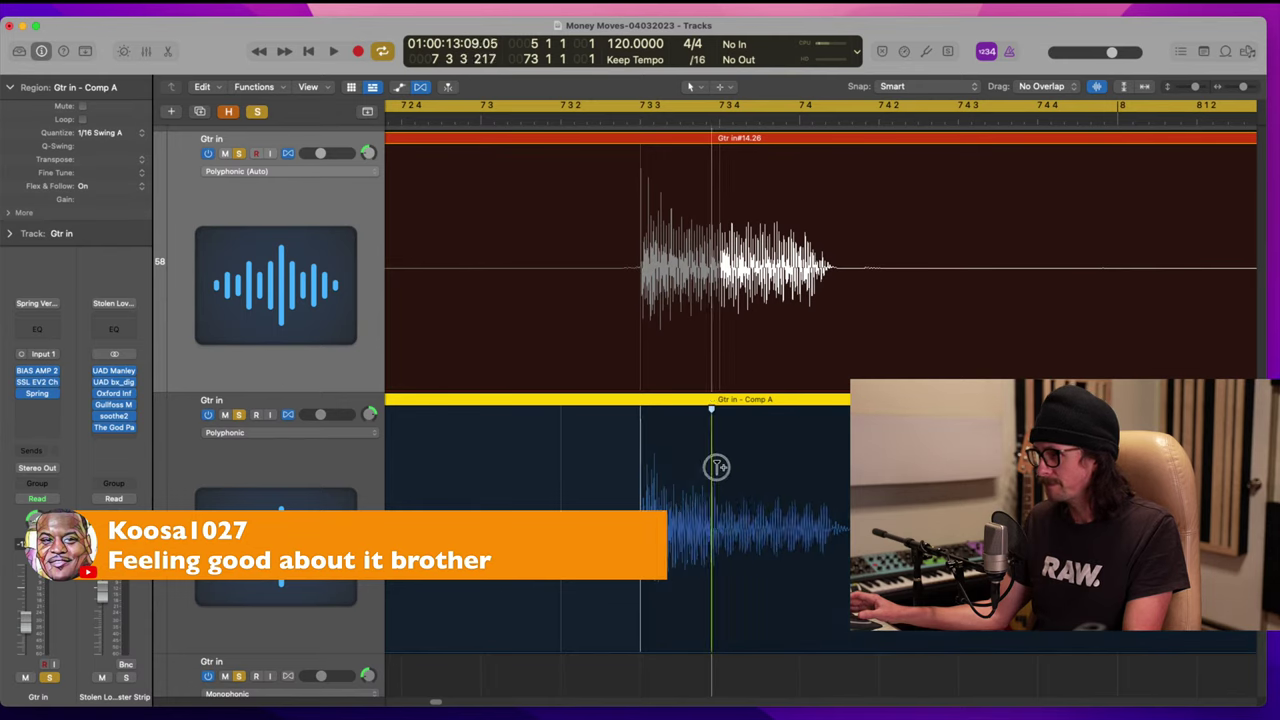
scroll(749, 376, "right", 3)
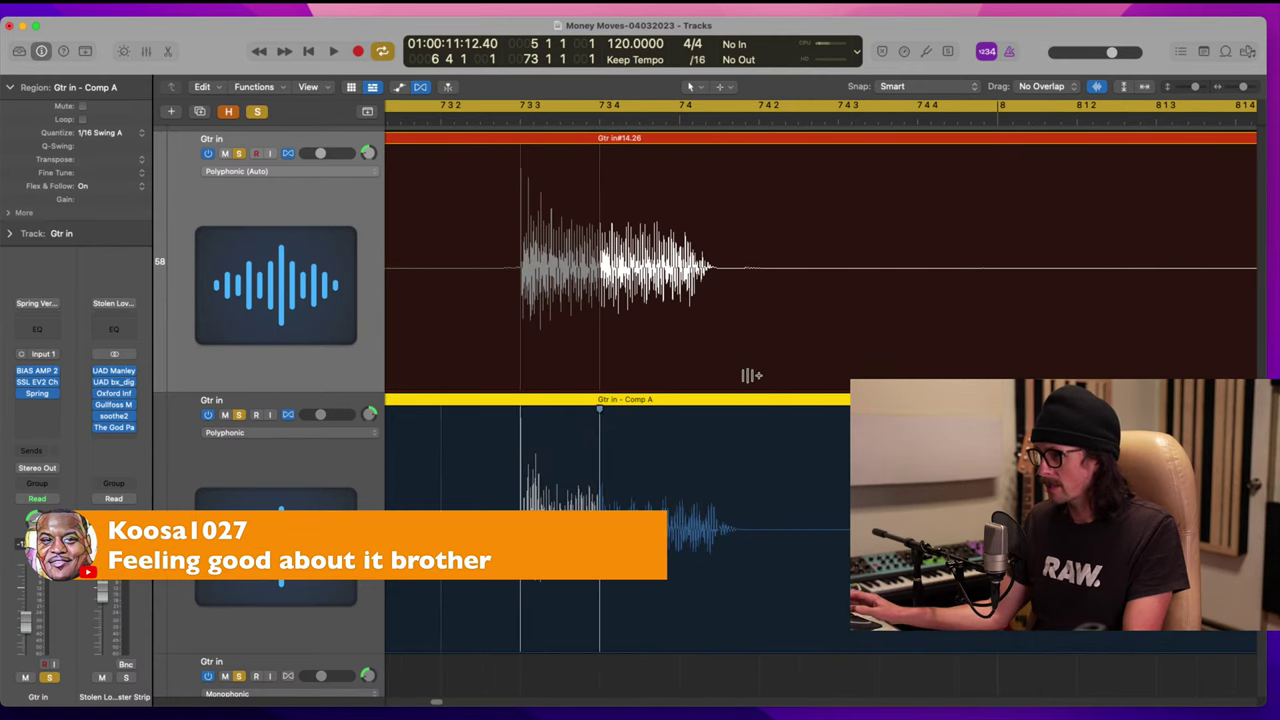
scroll(749, 376, "left", 3)
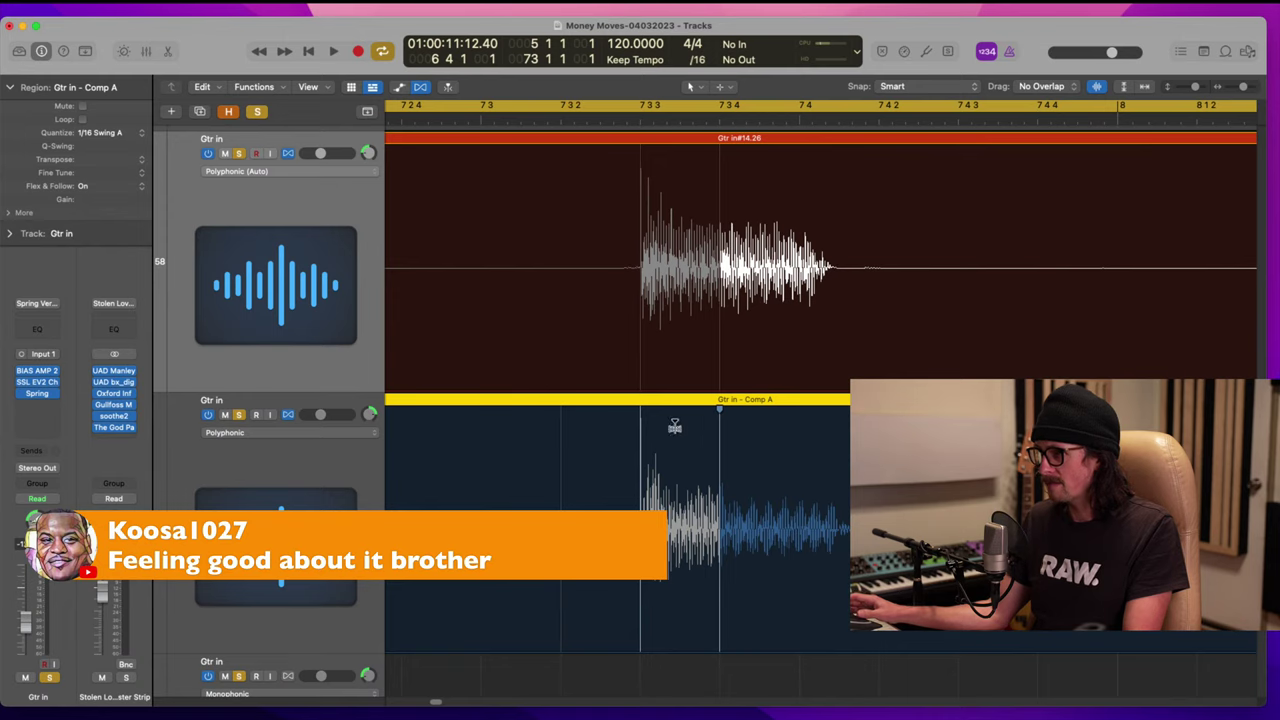
Step: Remove the flex marker at bar 9 from the original region Gtr in#14.29 above Comp A
scroll(554, 328, "right", 5)
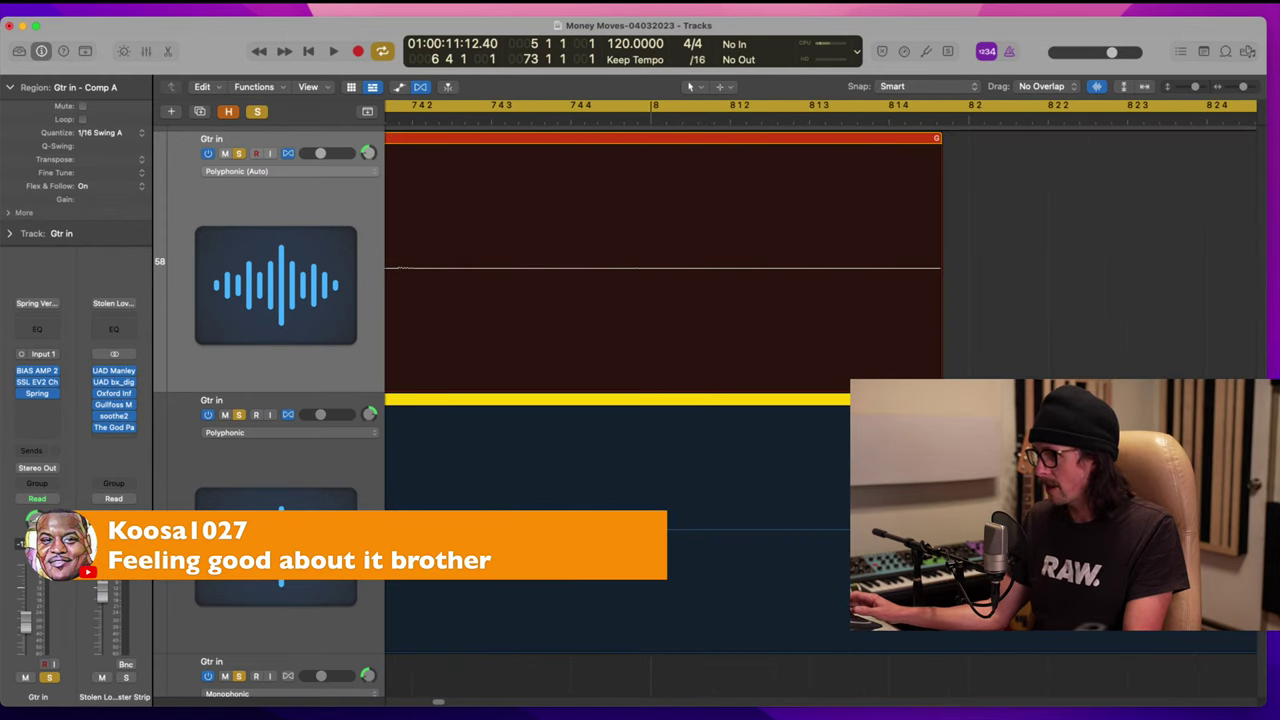
scroll(795, 380, "right", 5)
scroll(729, 243, "up", 3)
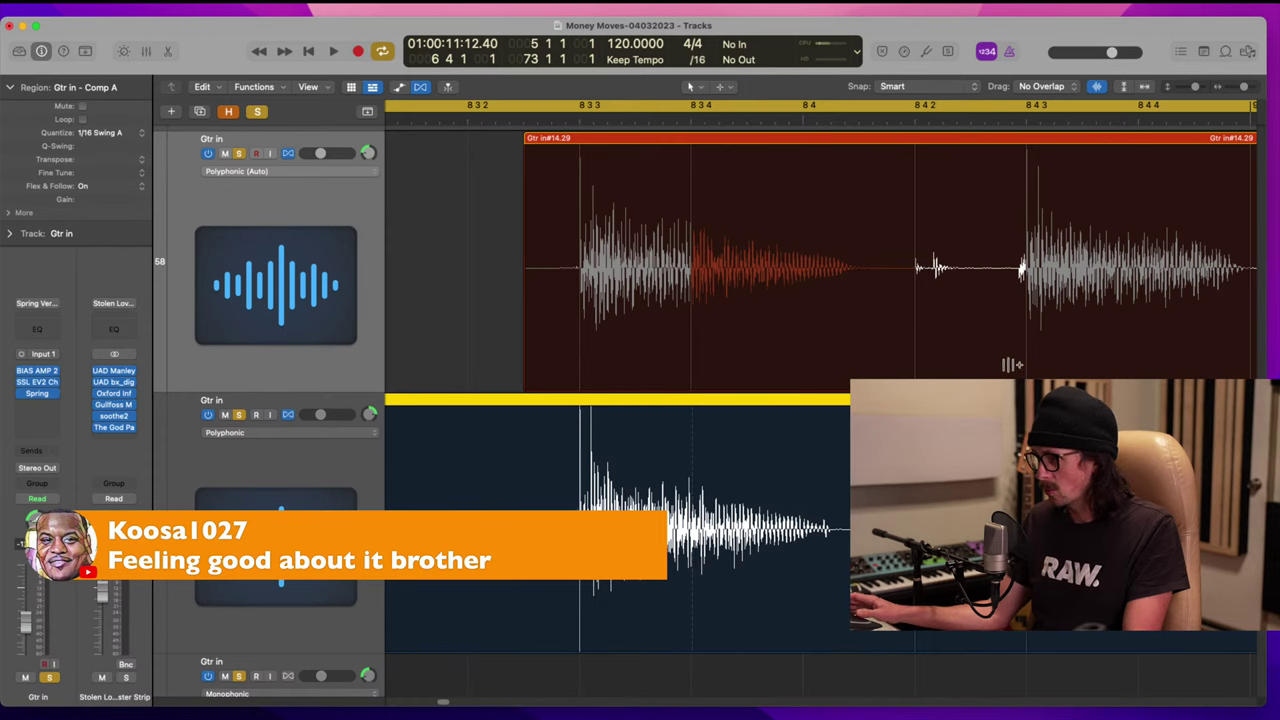
scroll(1012, 364, "right", 3)
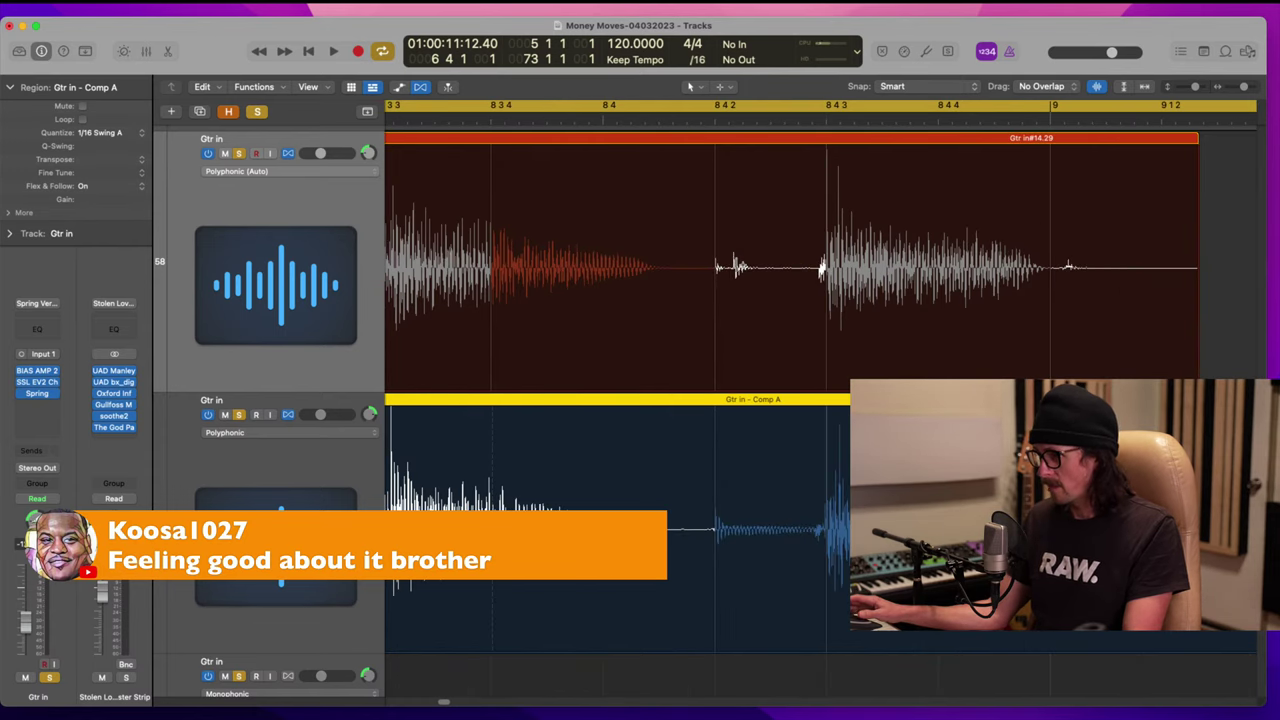
scroll(745, 320, "right", 2)
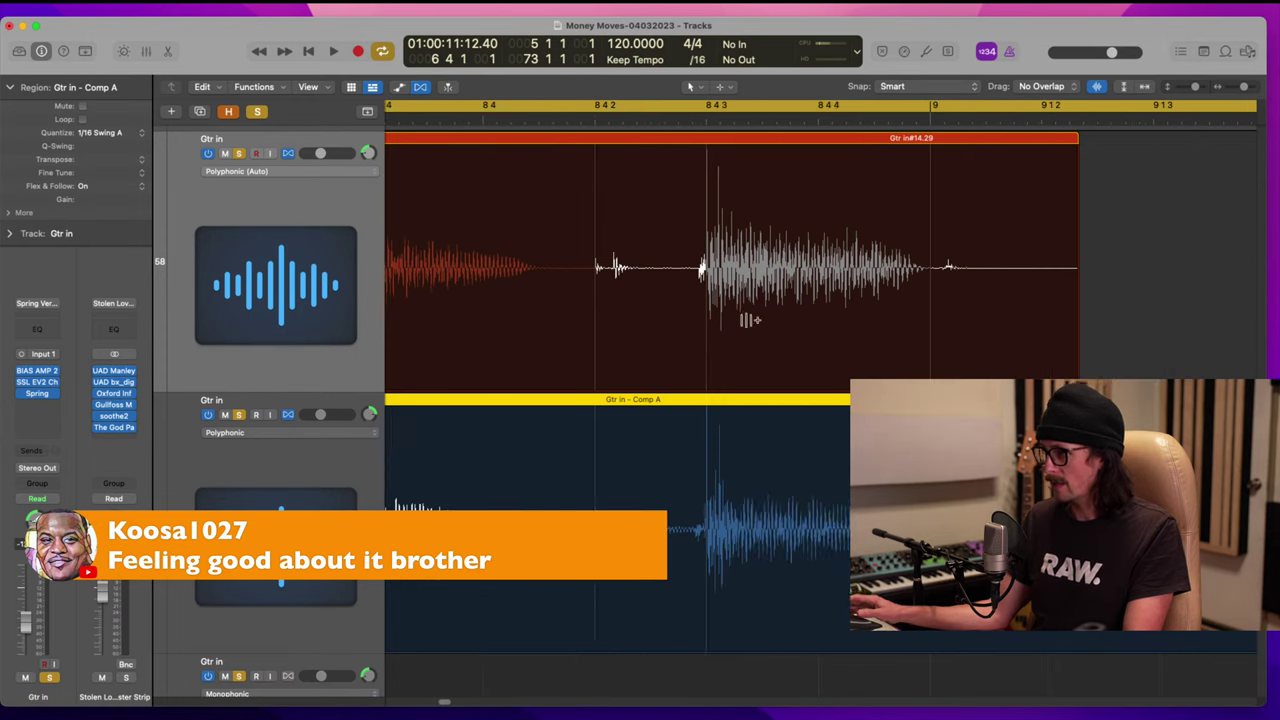
scroll(784, 260, "right", 1)
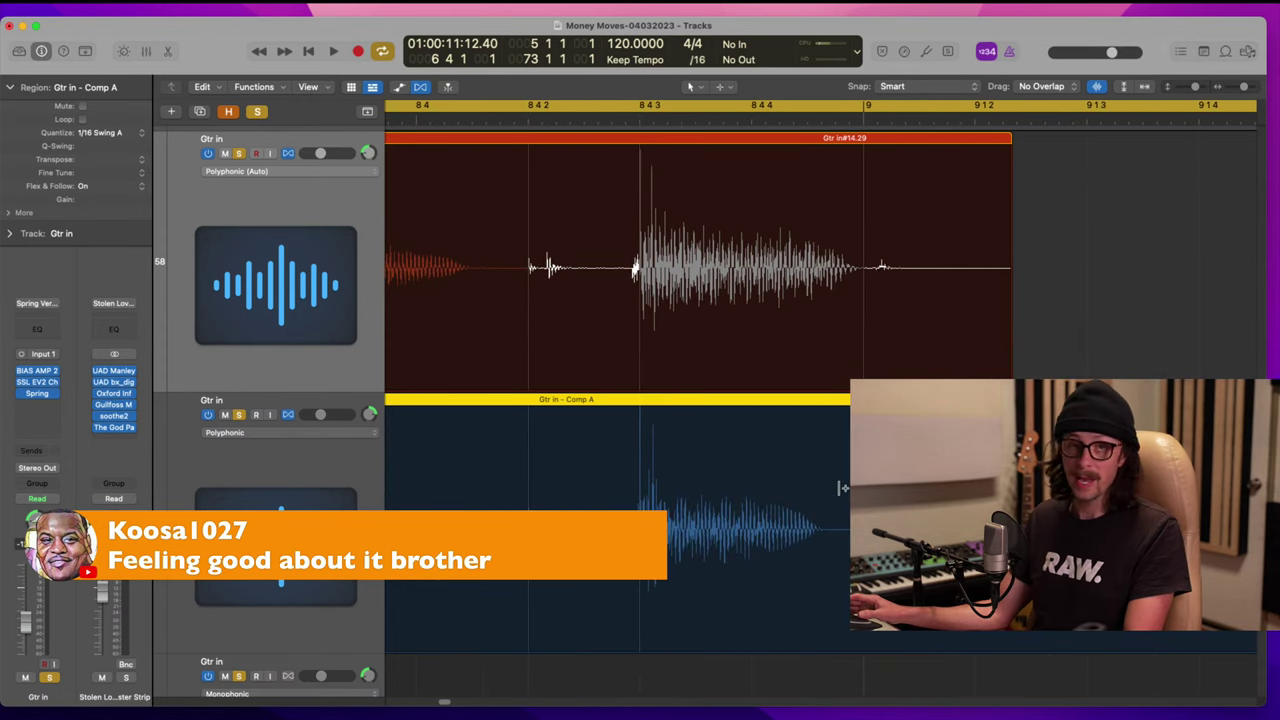
left_click(864, 235)
left_click_drag(864, 235, 830, 245)
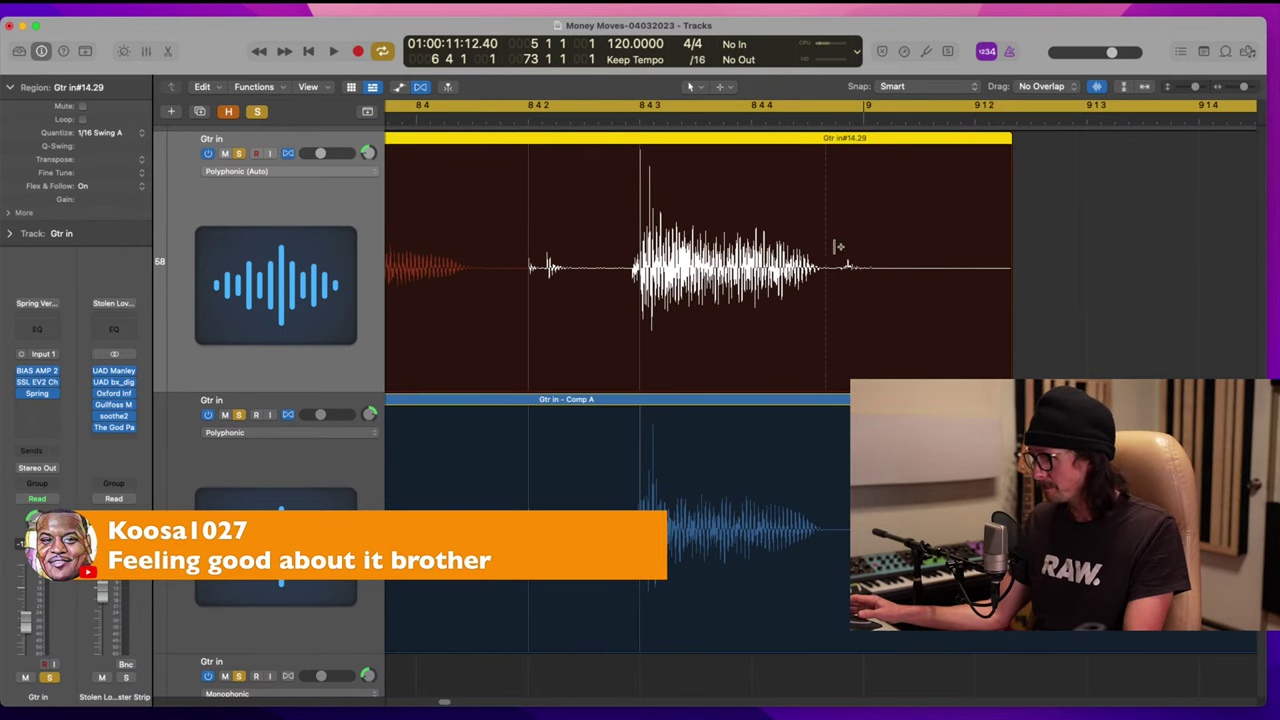
Step: Add flex markers on the faint noise just before bar 9 and on the transient preceding it in Gtr in#14.29
left_click_drag(771, 191, 951, 431)
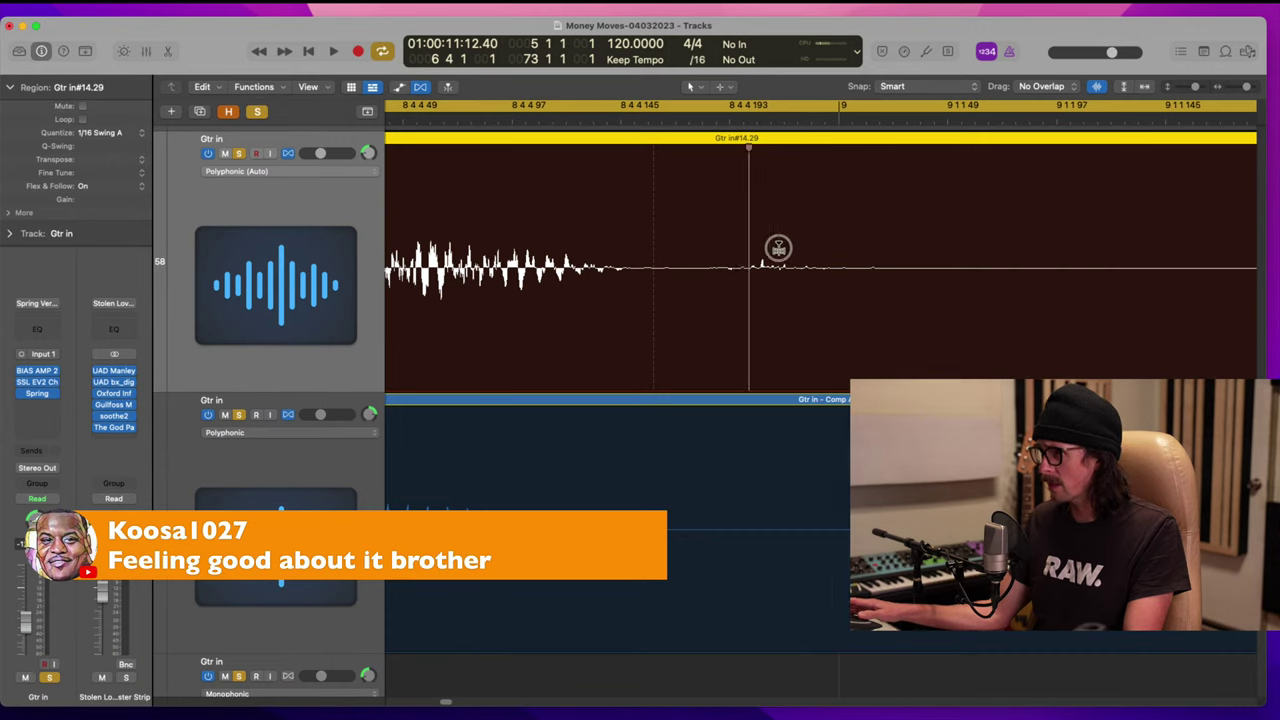
mouse_move(774, 249)
left_mouse_down()
mouse_move(837, 251)
mouse_move(749, 250)
left_mouse_up()
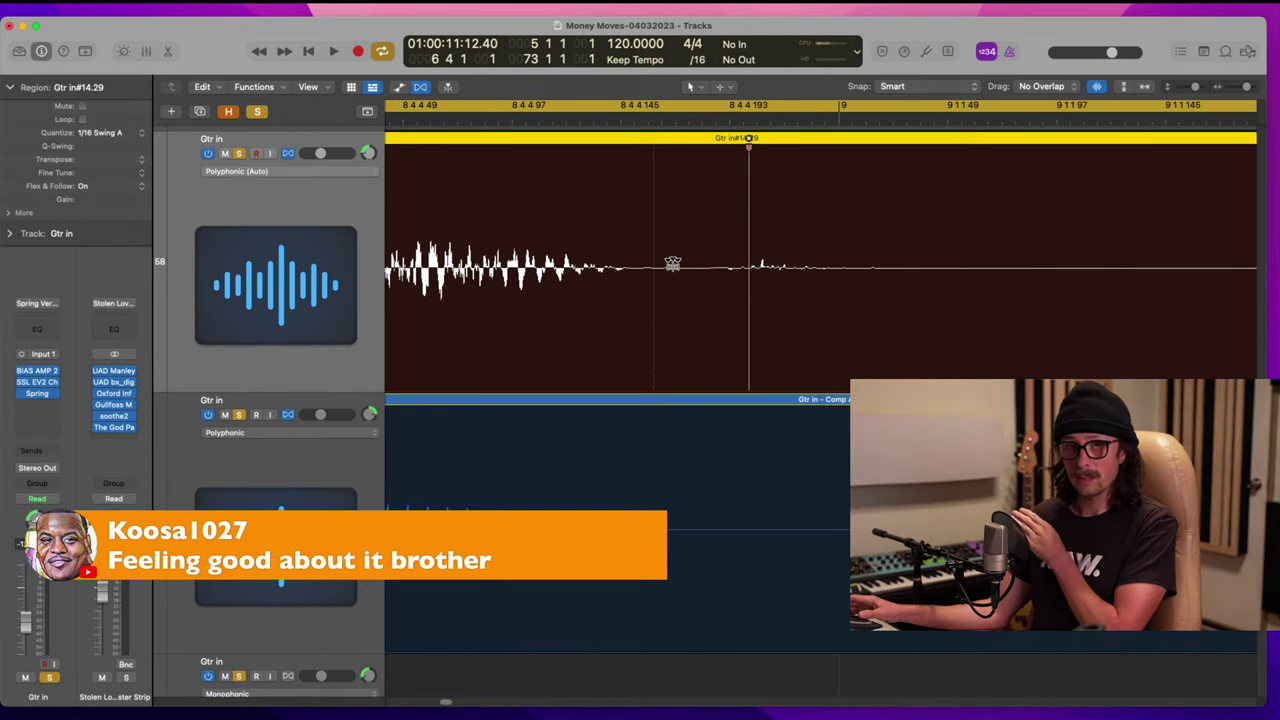
left_click(655, 199)
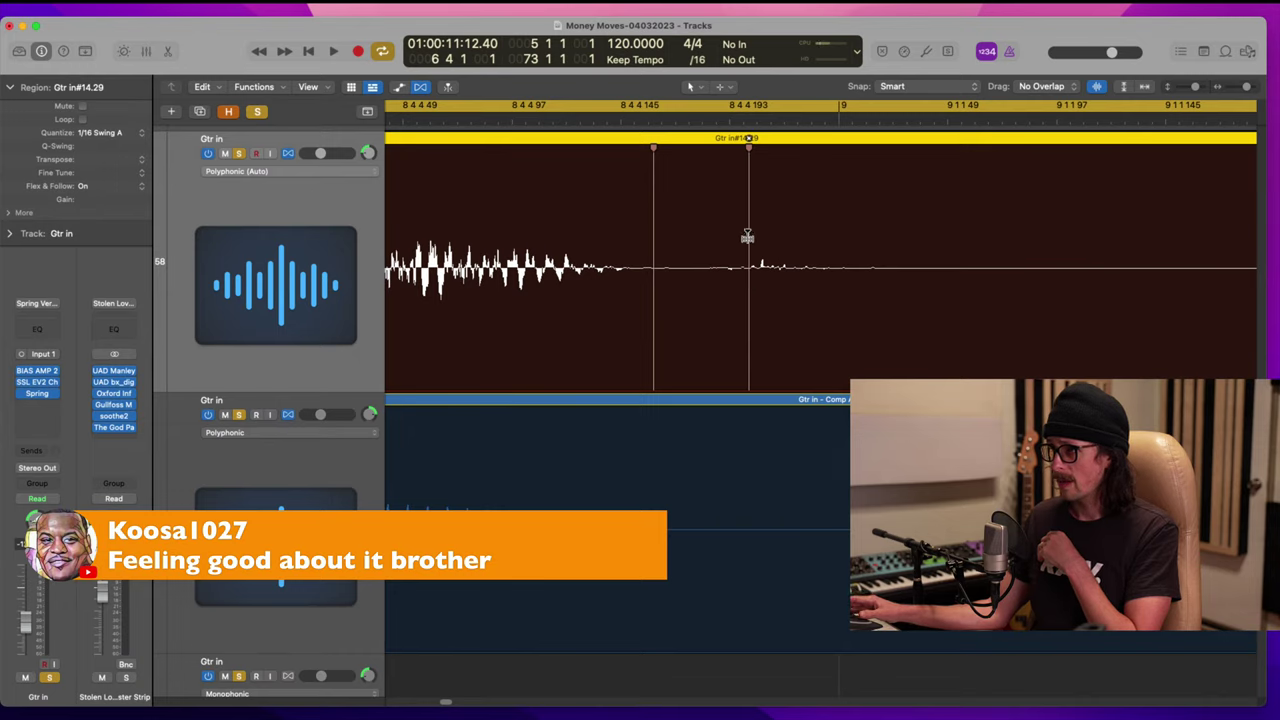
Step: Try to move the flex marker on the faint noise to bar 9
left_click_drag(751, 304, 840, 306)
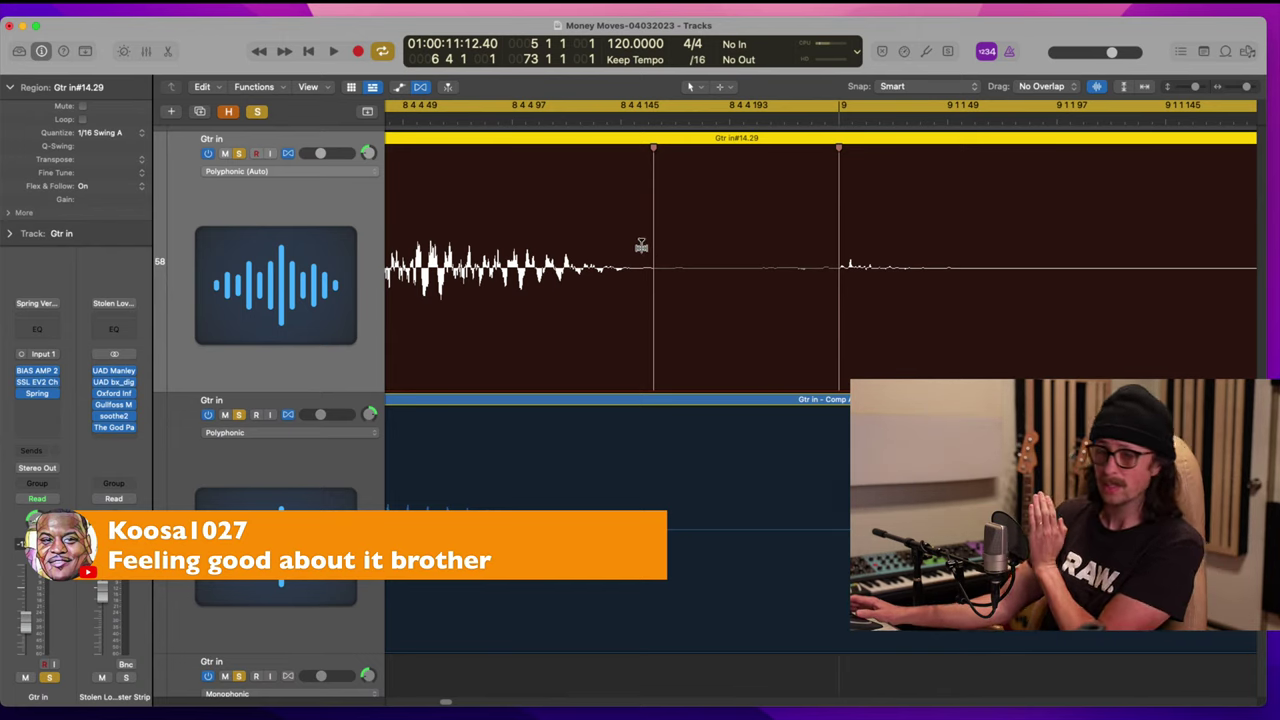
key("super+z")
scroll(788, 268, "right", 3)
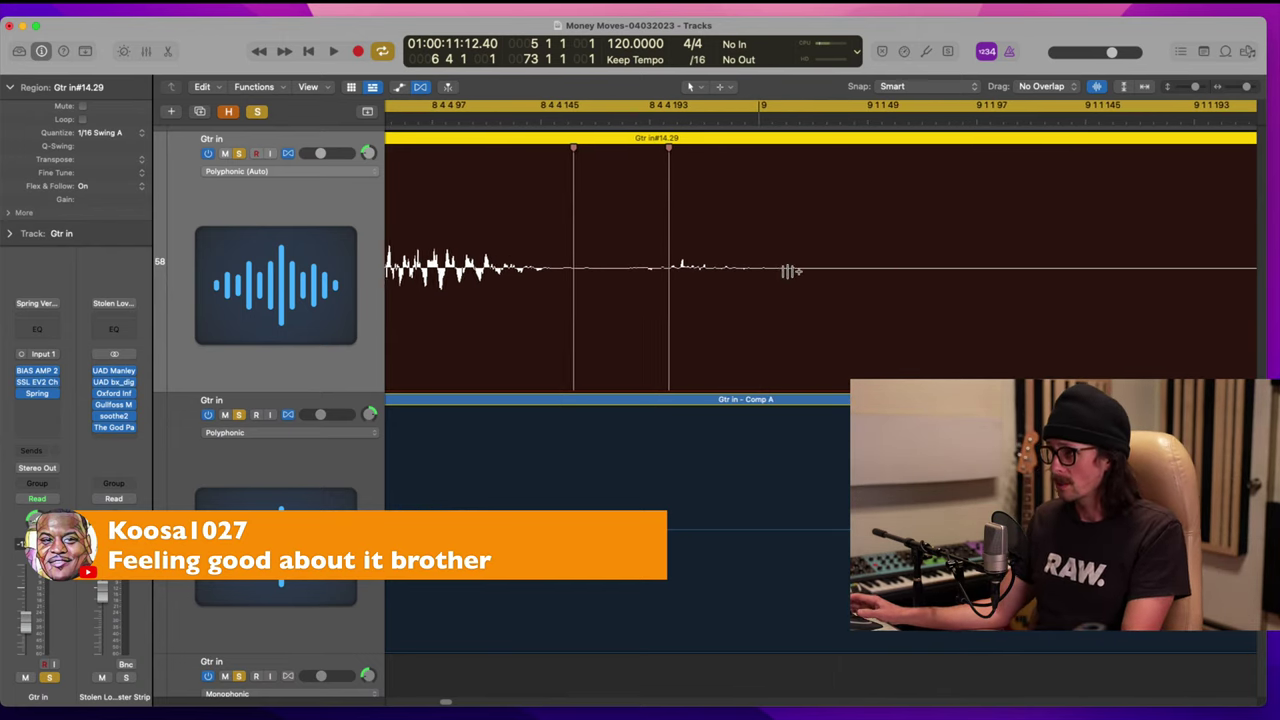
Step: Remove the flex marker on the transient preceding the faint noise before bar 9 in Gtr in#14.29
left_click(789, 272, "ctrl+alt")
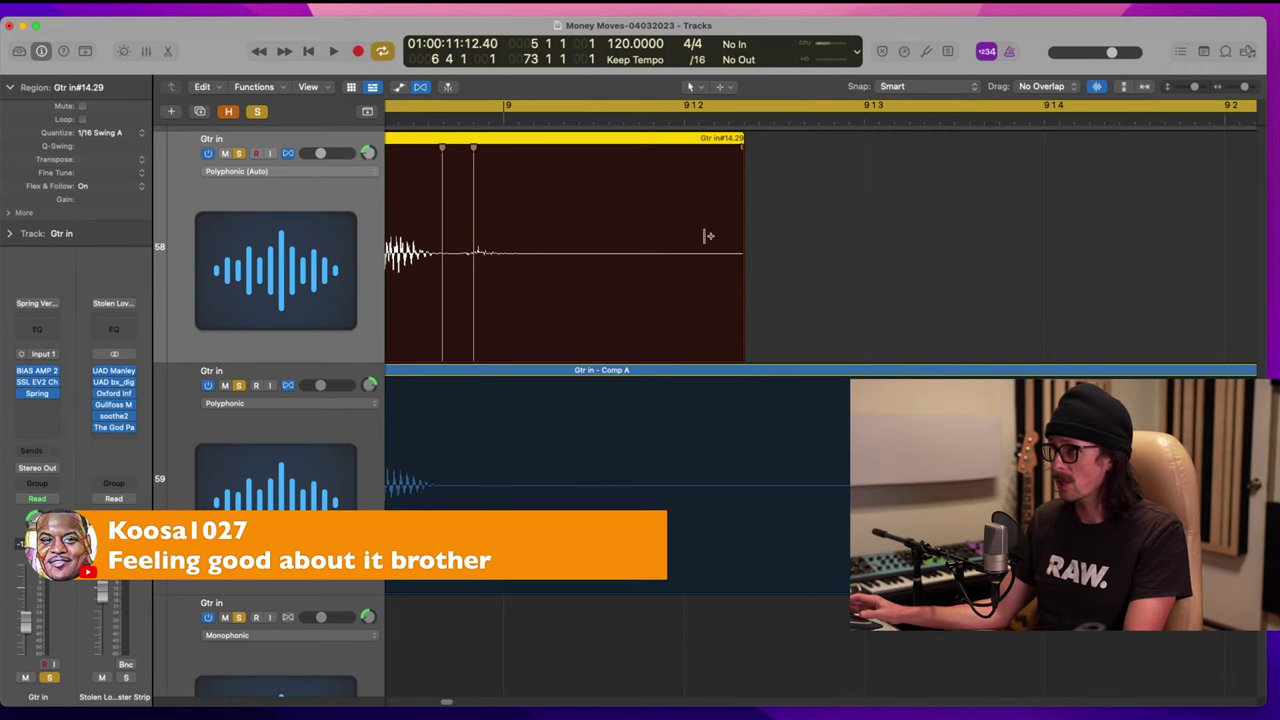
scroll(565, 270, "left", 2)
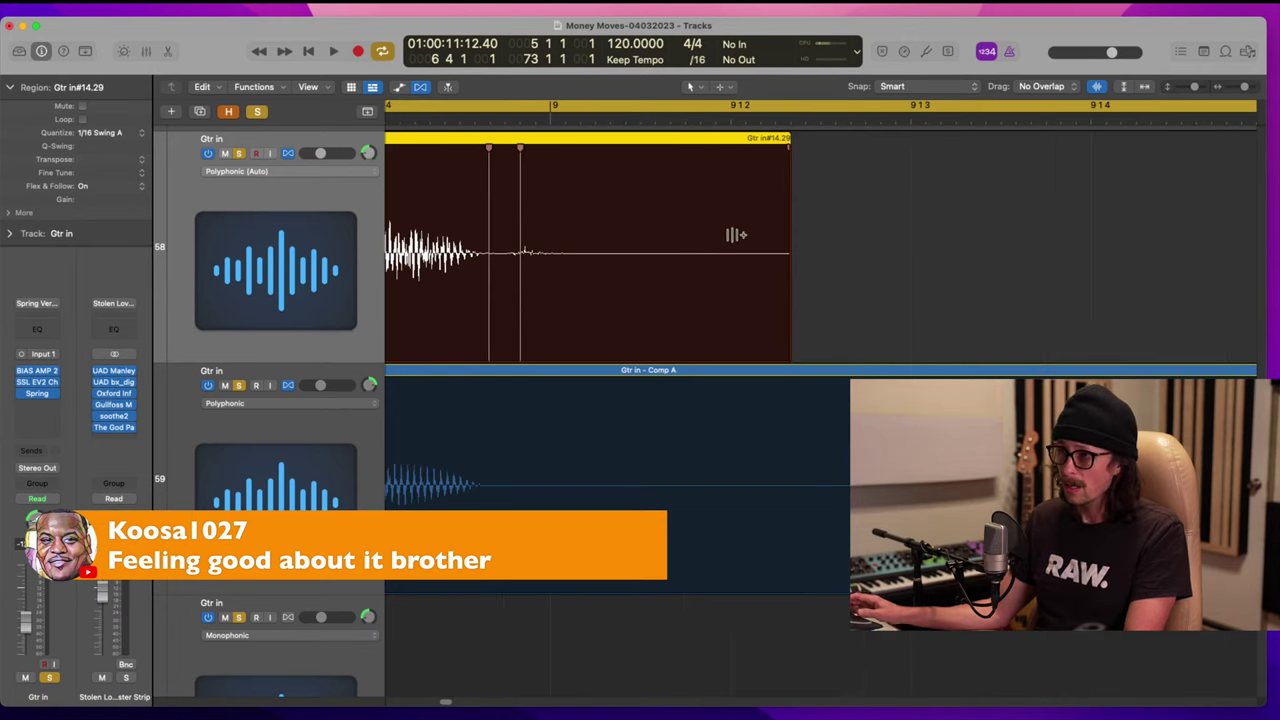
scroll(541, 201, "left", 4)
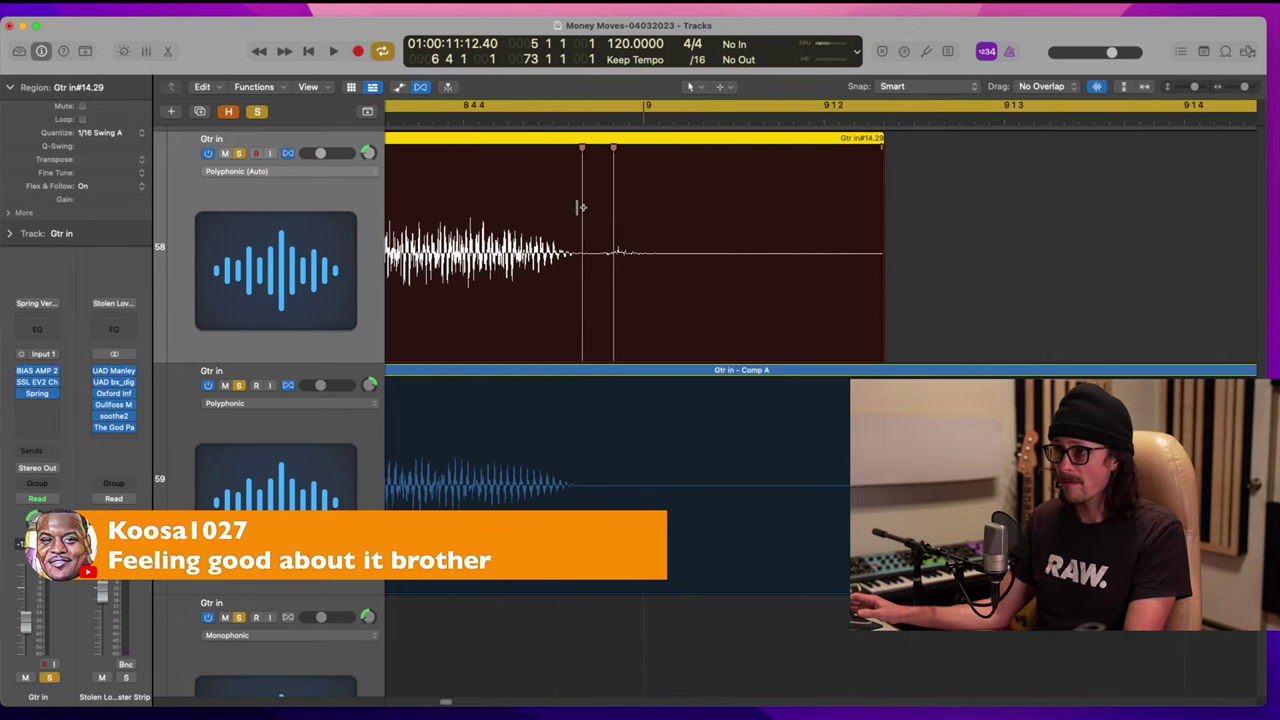
left_click_drag(561, 183, 688, 362)
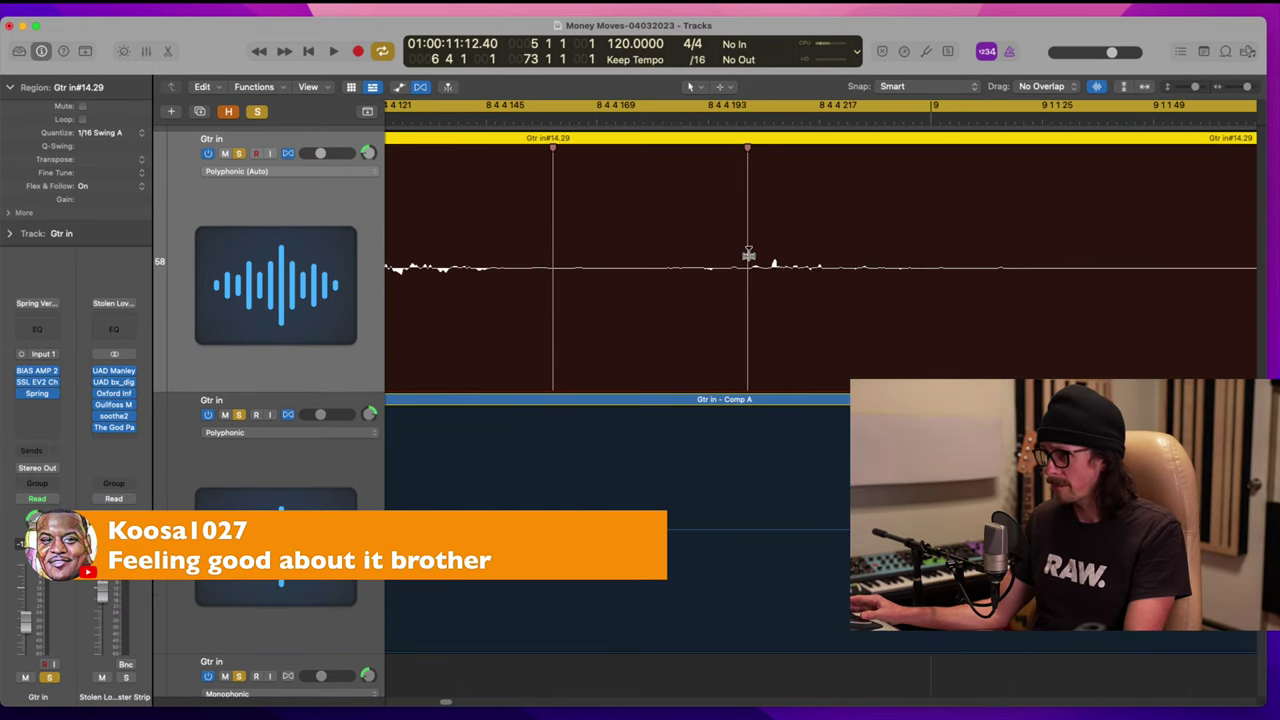
mouse_move(746, 272)
left_mouse_down()
mouse_move(766, 274)
mouse_move(591, 254)
mouse_move(748, 274)
left_mouse_up()
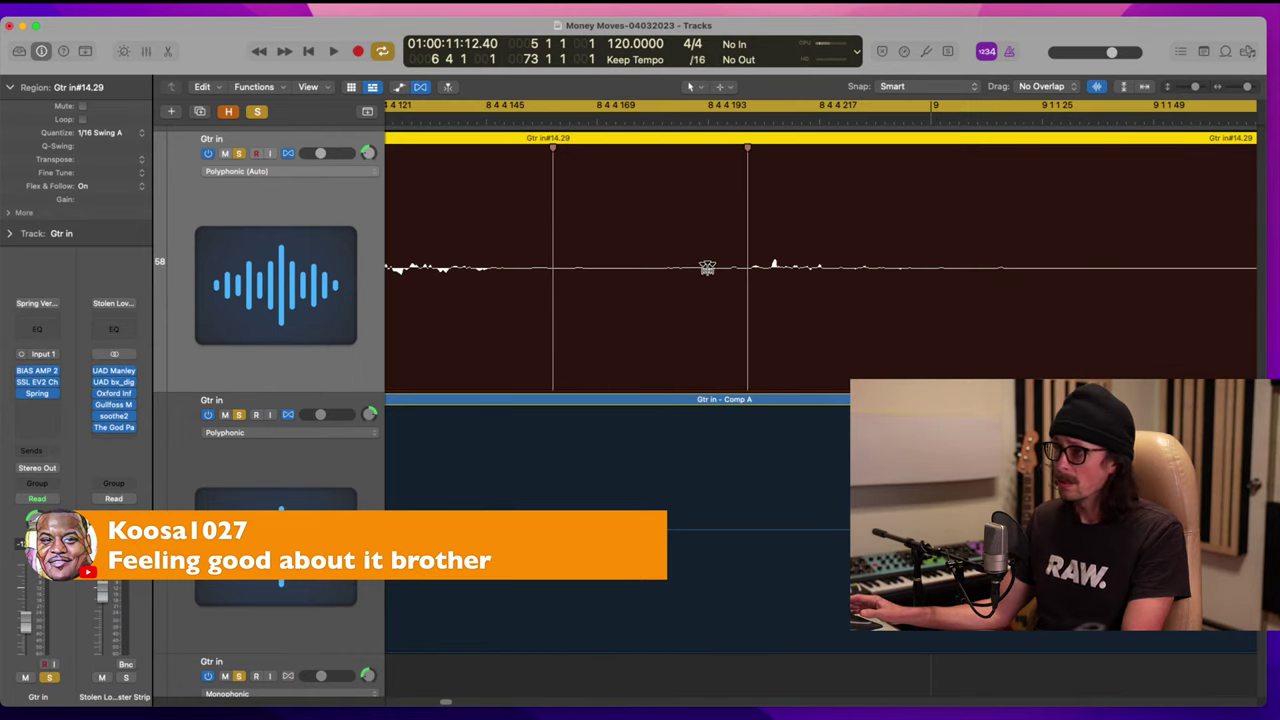
double_click(553, 220)
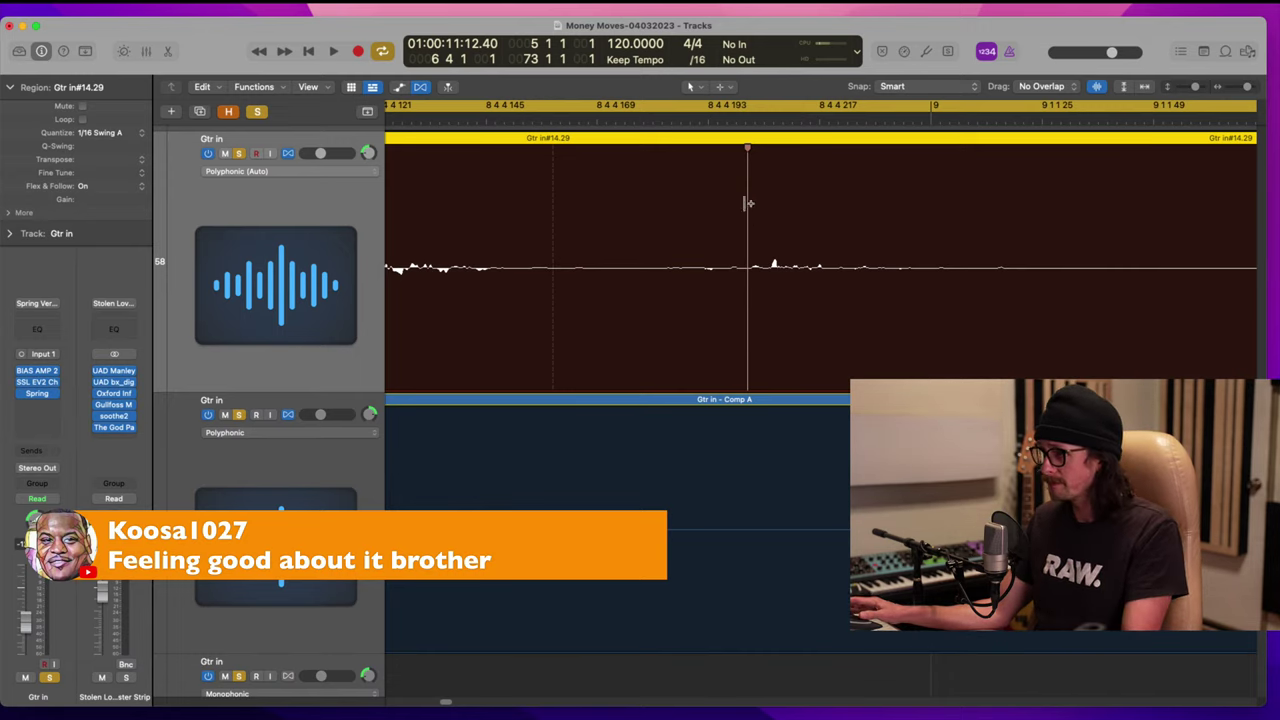
mouse_move(746, 204)
left_mouse_down()
mouse_move(700, 200)
mouse_move(771, 209)
mouse_move(747, 214)
left_mouse_up()
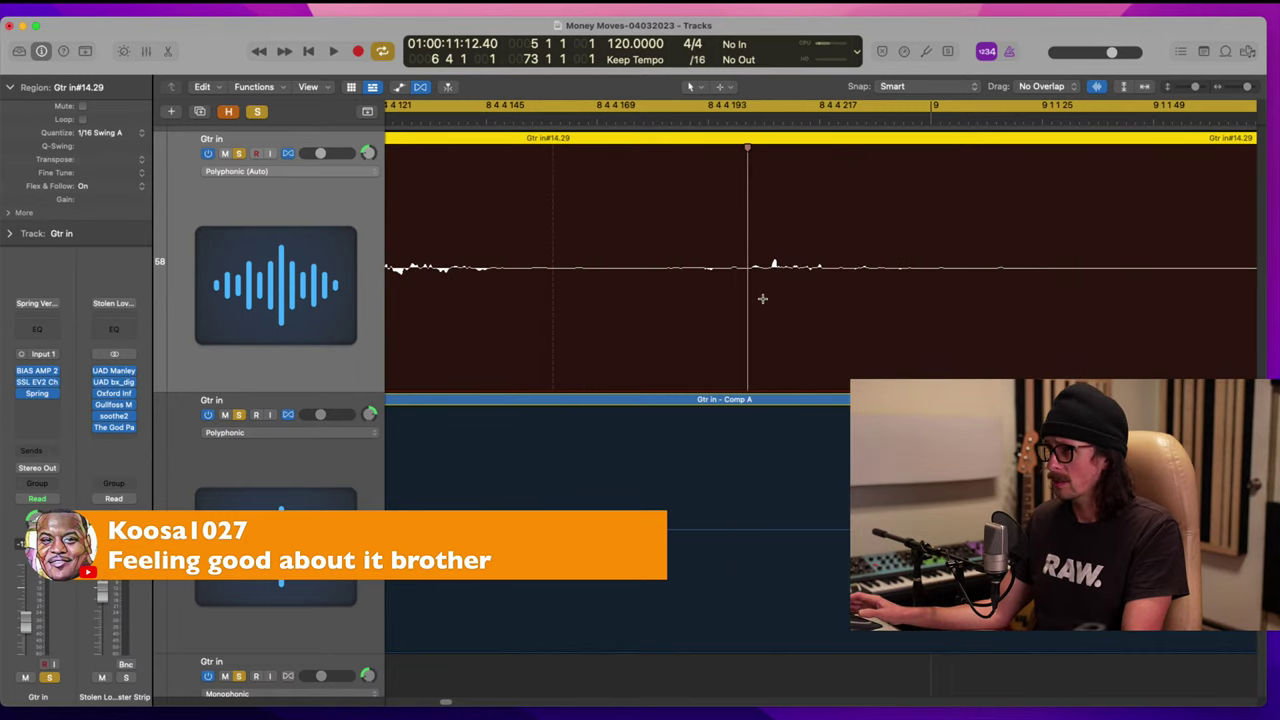
Step: Examine the transient alignment between the original regions and Comp A from just before bar 9 through 9 4 3
scroll(763, 298, "left", 8)
scroll(763, 299, "left", 4)
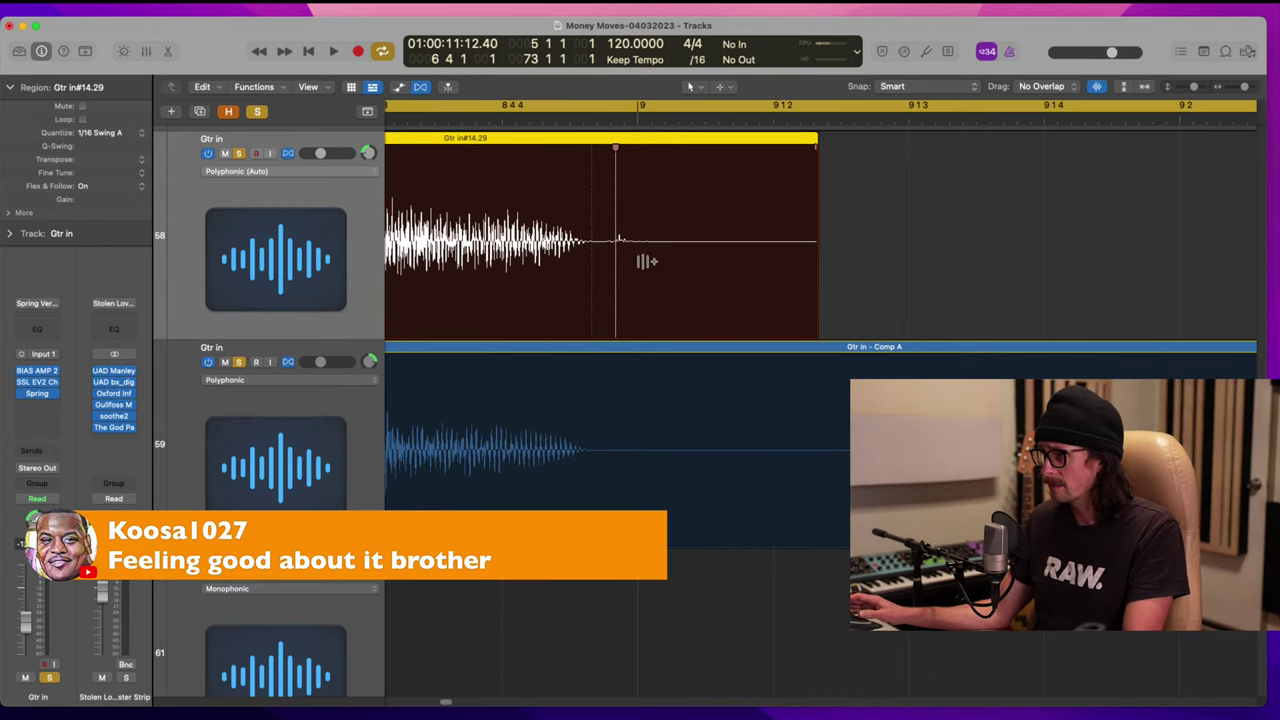
scroll(646, 261, "left", 3)
left_click_drag(624, 199, 834, 451)
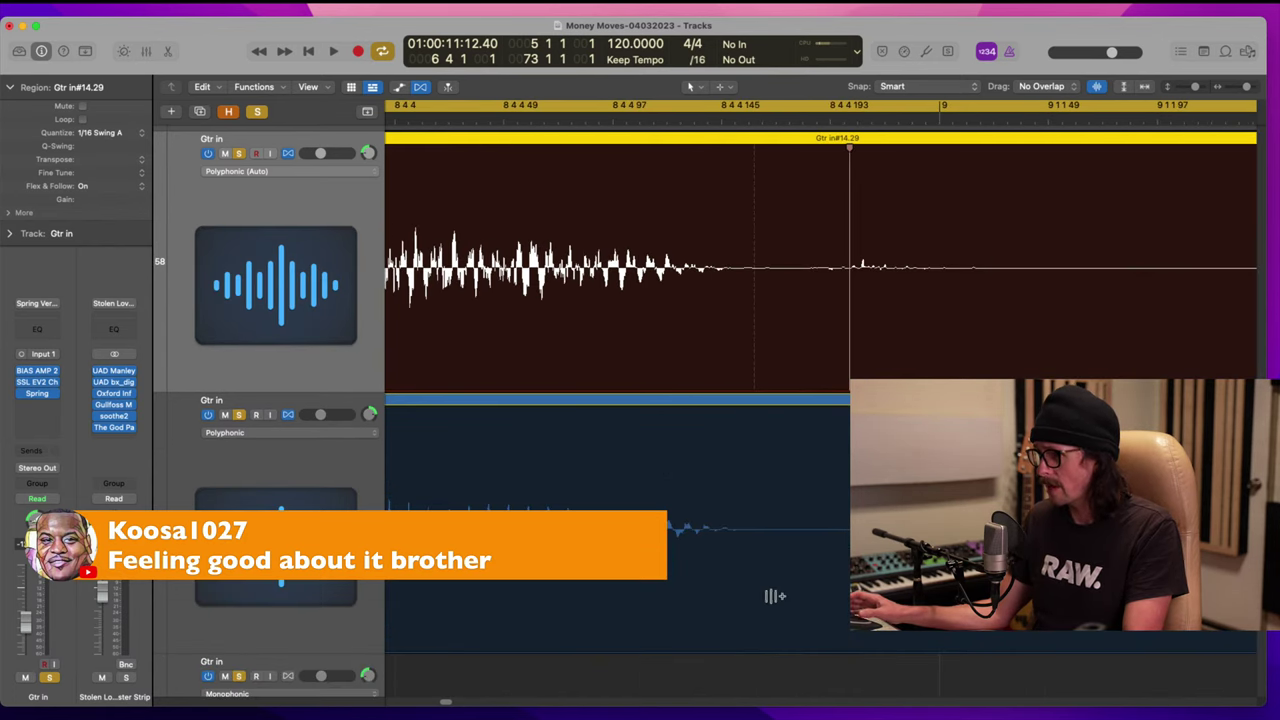
left_click(770, 590, "ctrl+alt")
left_click(683, 403, "ctrl+alt")
scroll(870, 338, "right", 3)
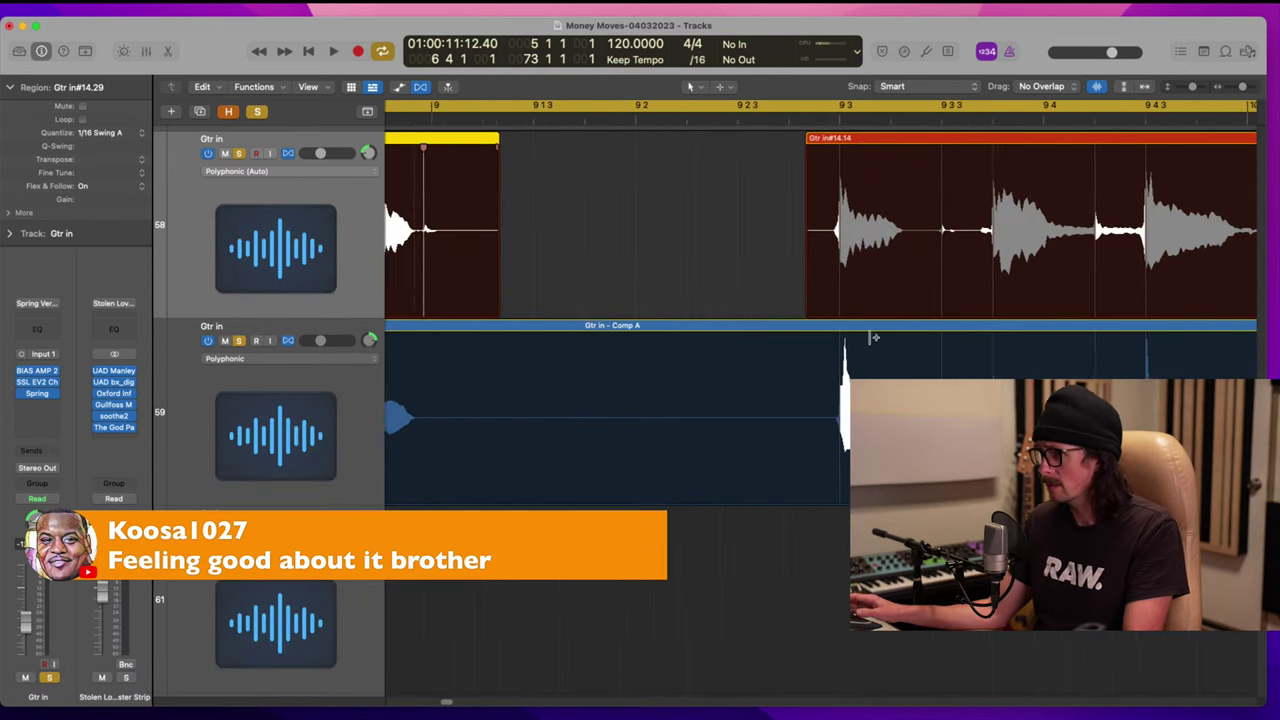
left_click_drag(752, 200, 874, 408)
scroll(820, 318, "right", 5)
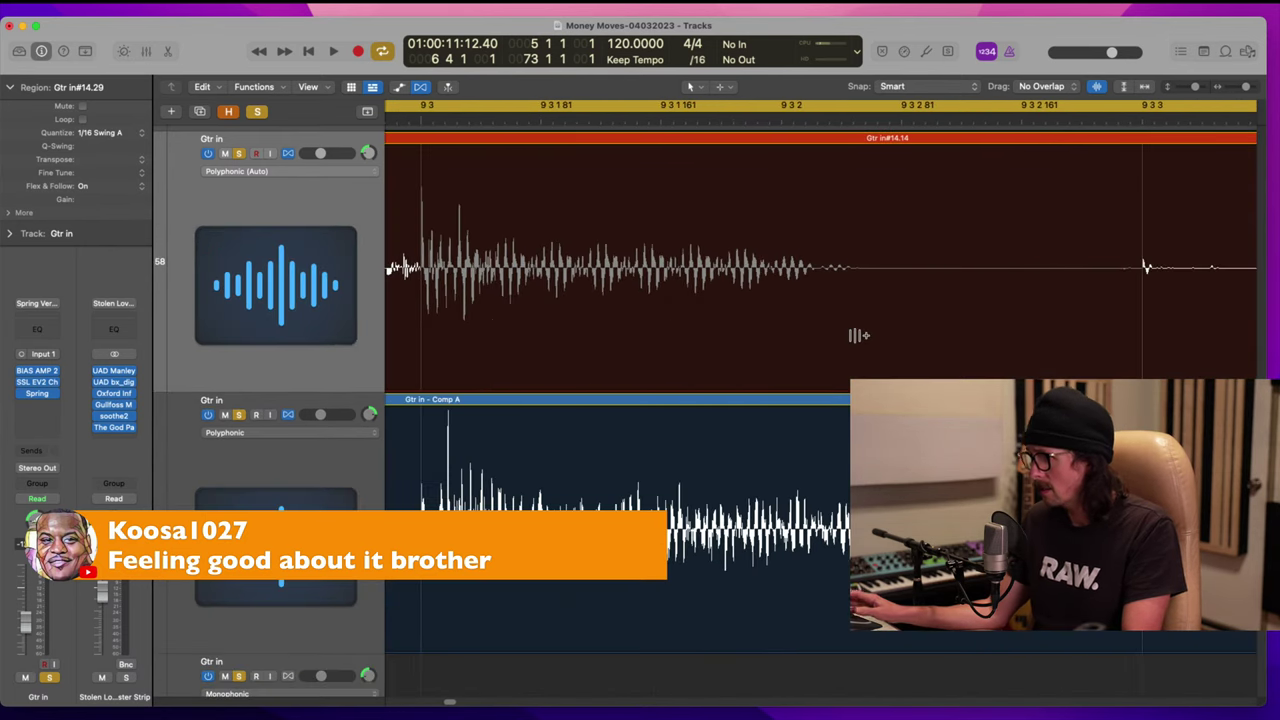
scroll(740, 305, "right", 3)
scroll(807, 304, "right", 3)
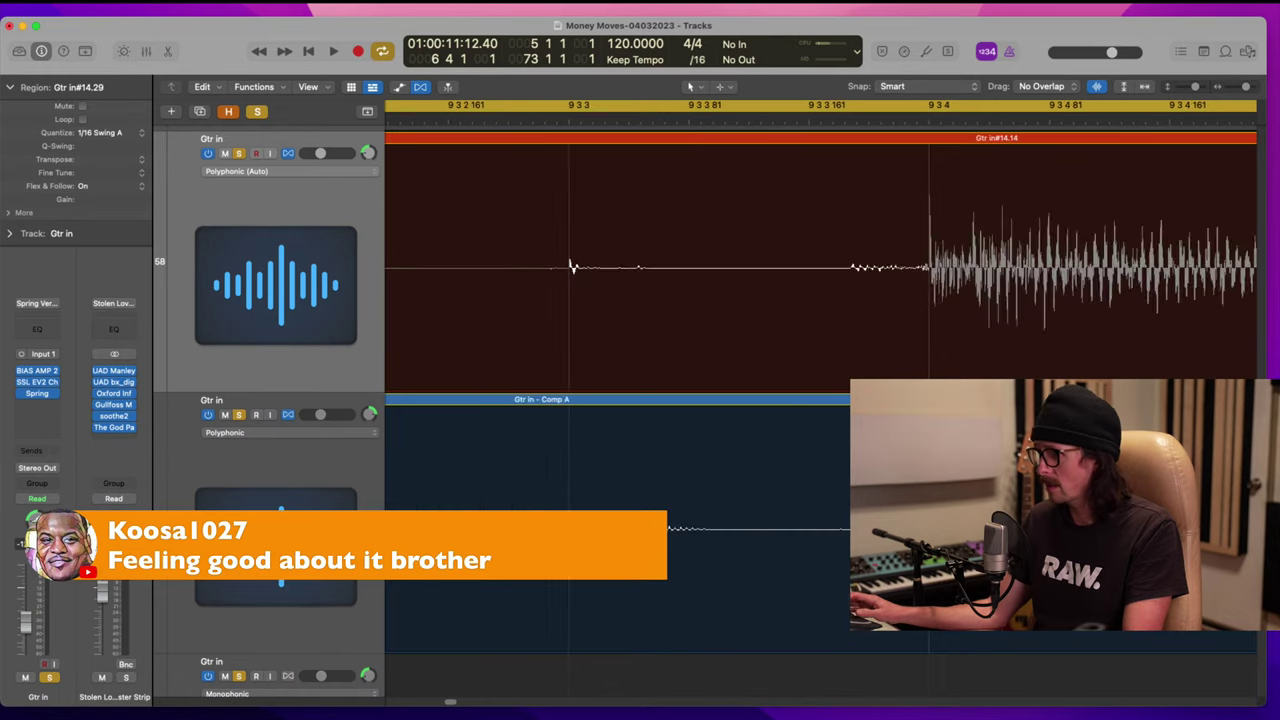
left_click(807, 304, "ctrl+alt")
left_click_drag(743, 182, 828, 461)
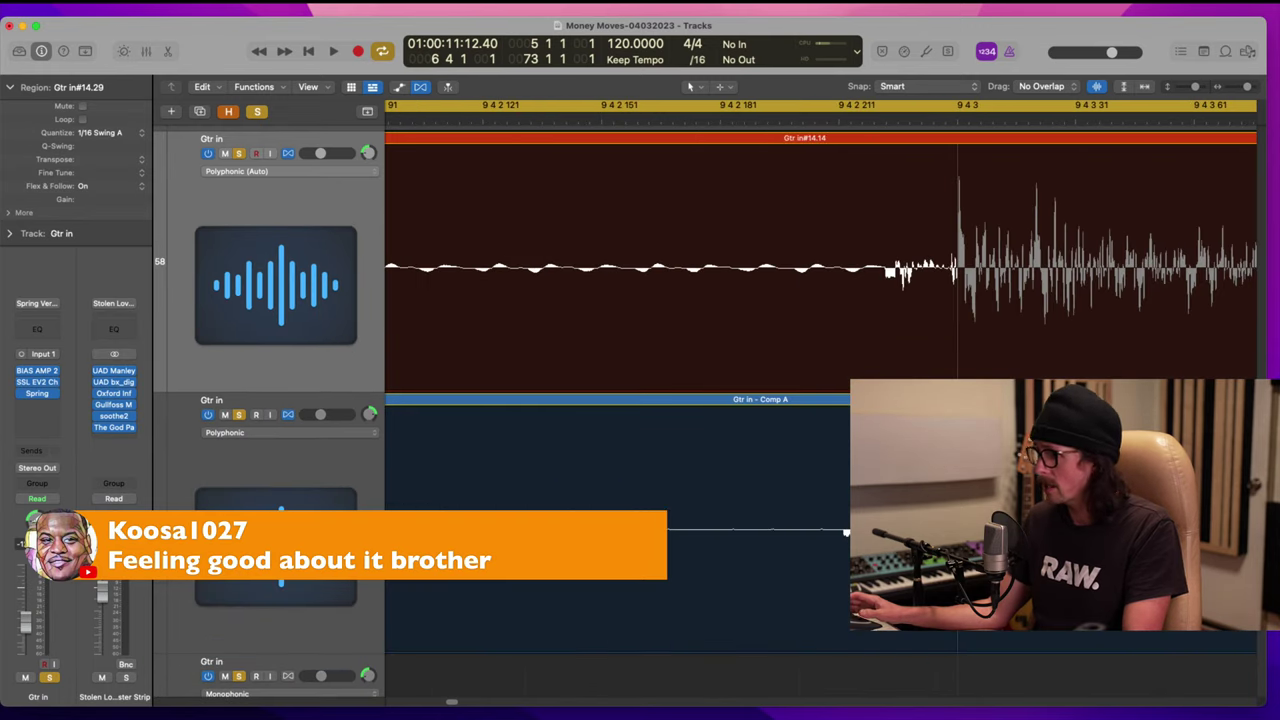
left_click(822, 310, "ctrl+alt")
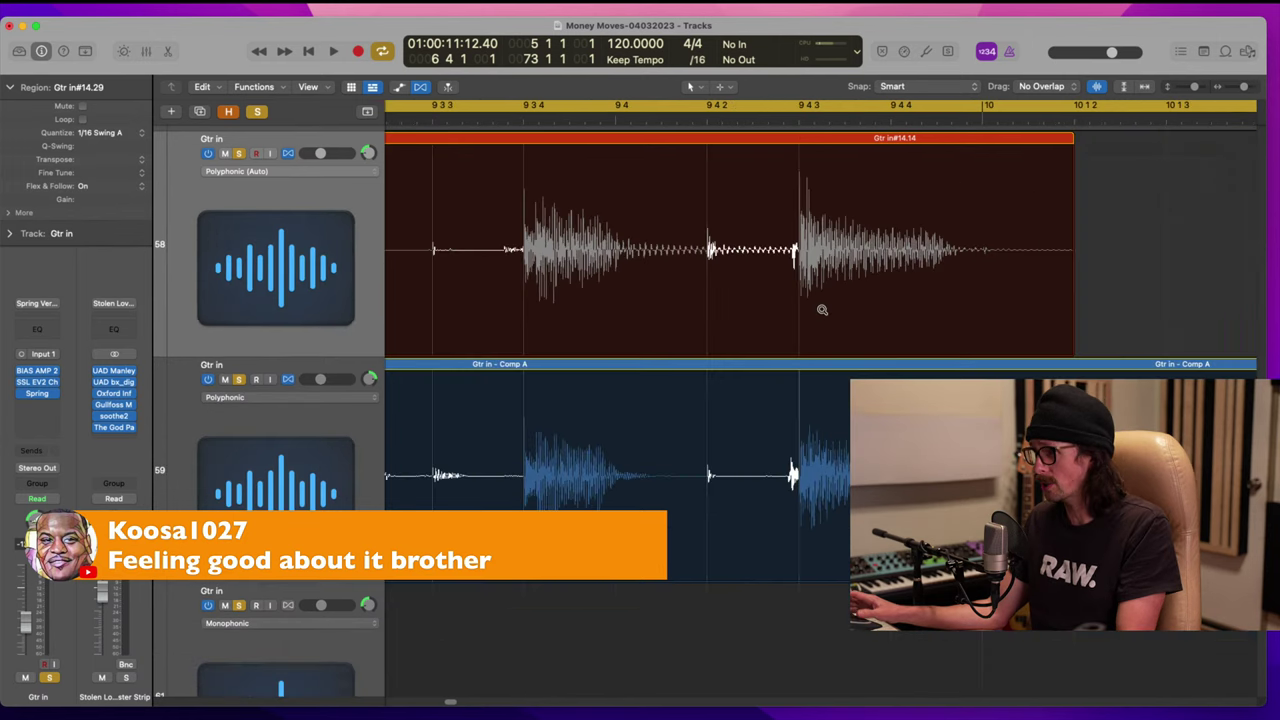
Step: Compare the quantized notes in Gtr in#14.16 and Gtr in#14.20 with Comp A from 10 3 through 11 4 3
left_click(765, 317, "ctrl+alt")
left_click_drag(597, 136, 748, 420)
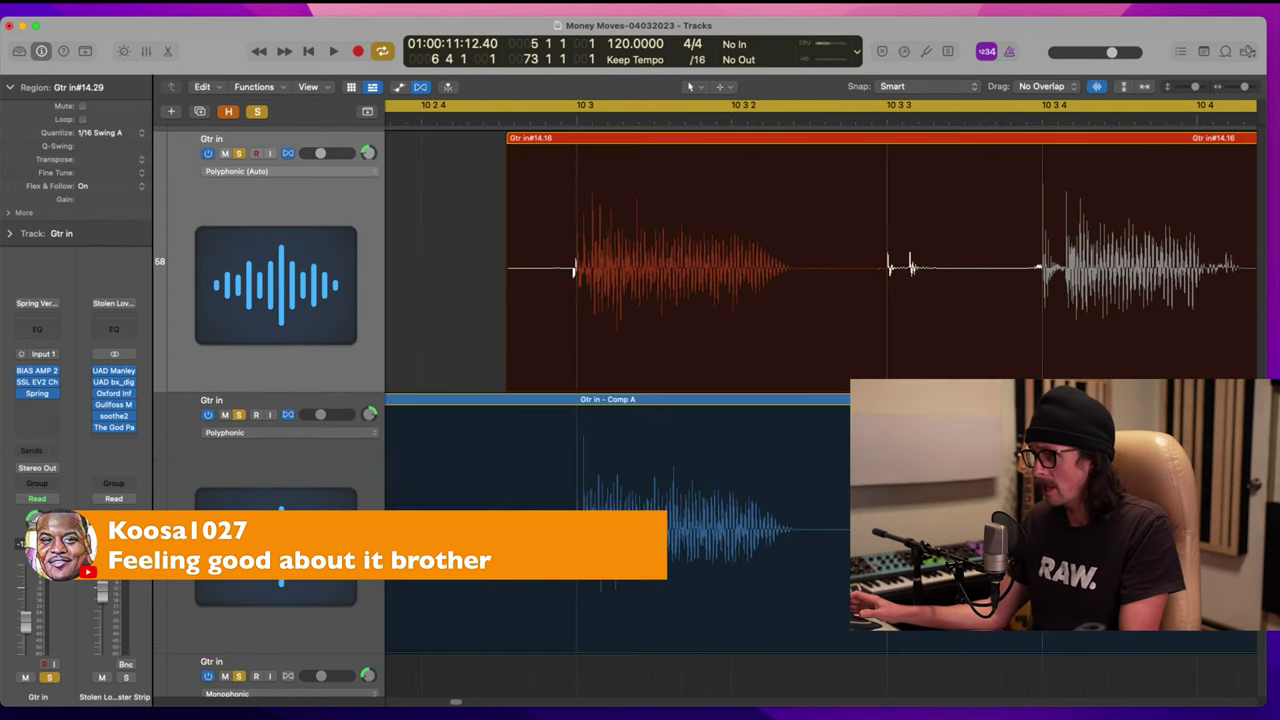
scroll(793, 299, "right", 2)
scroll(793, 299, "right", 8)
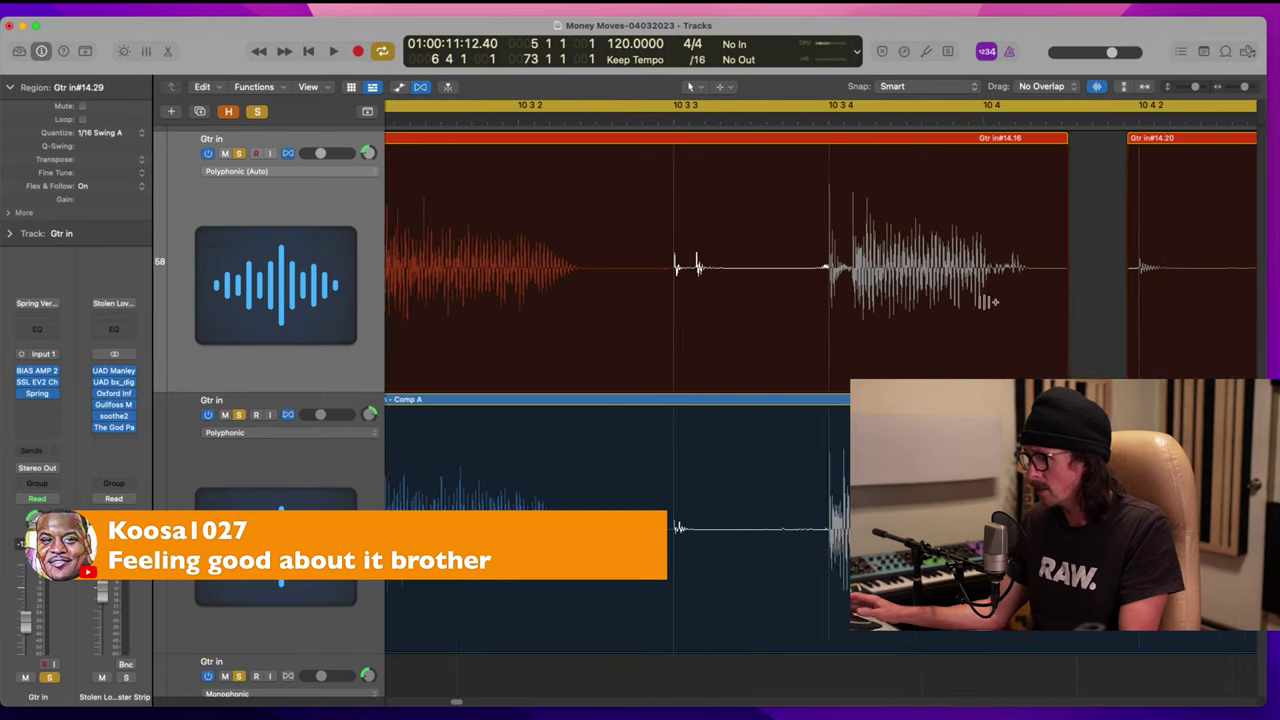
scroll(905, 369, "right", 6)
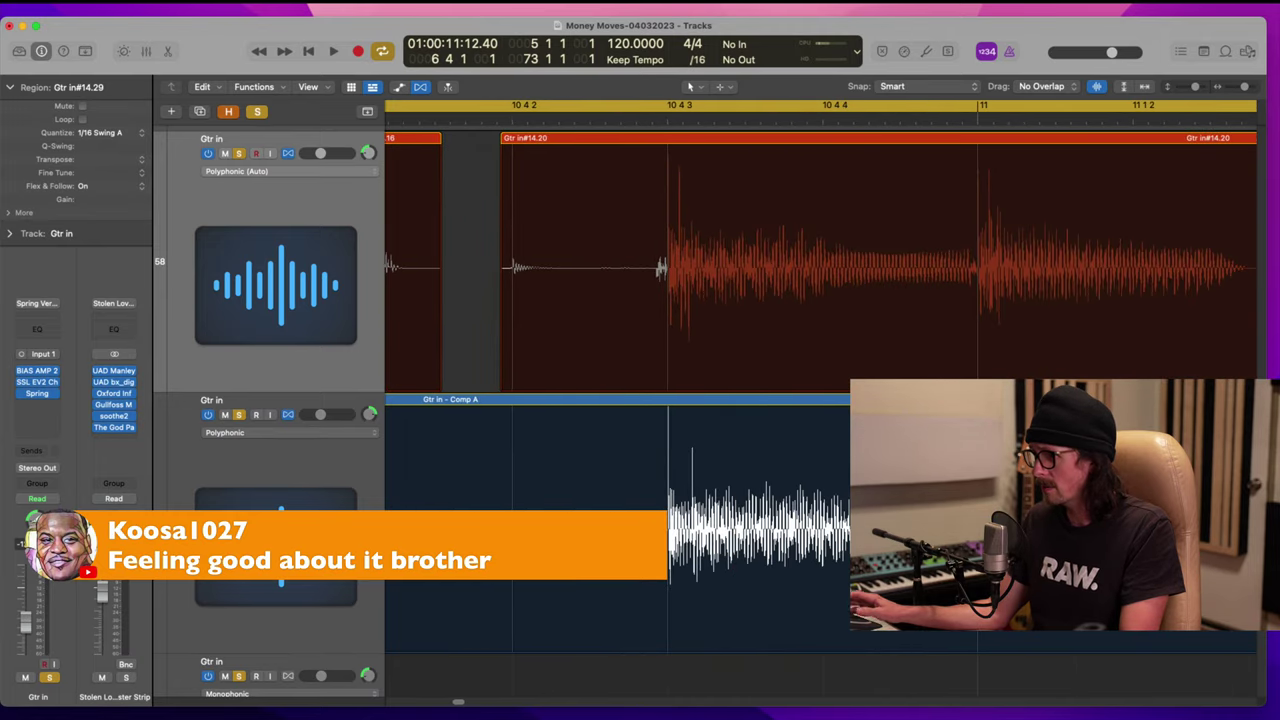
scroll(692, 197, "right", 10)
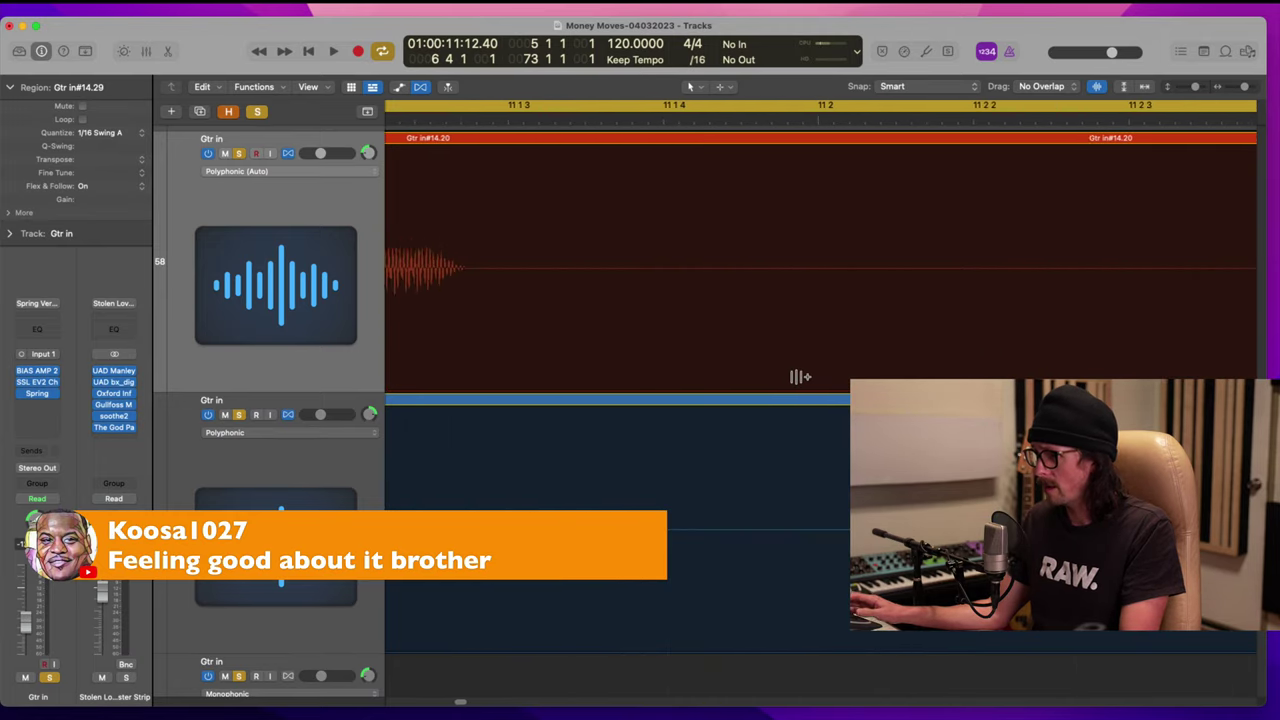
scroll(800, 377, "right", 10)
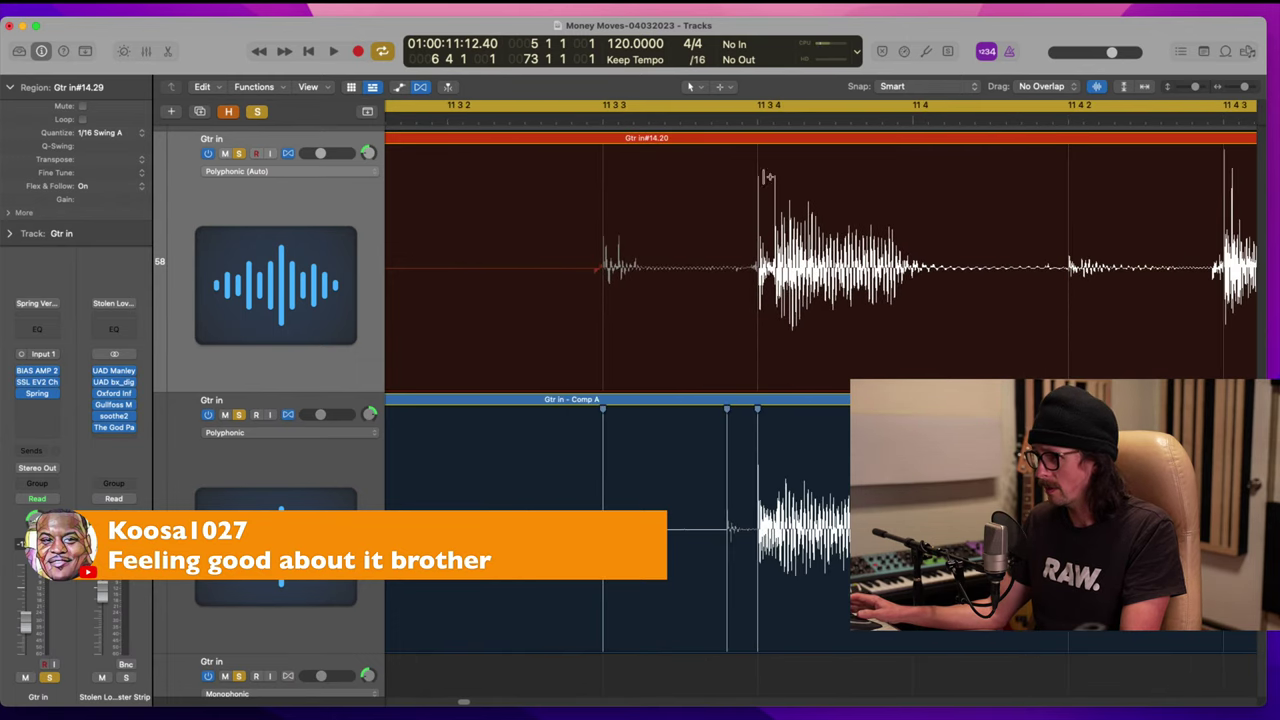
scroll(768, 328, "right", 8)
scroll(927, 312, "right", 5)
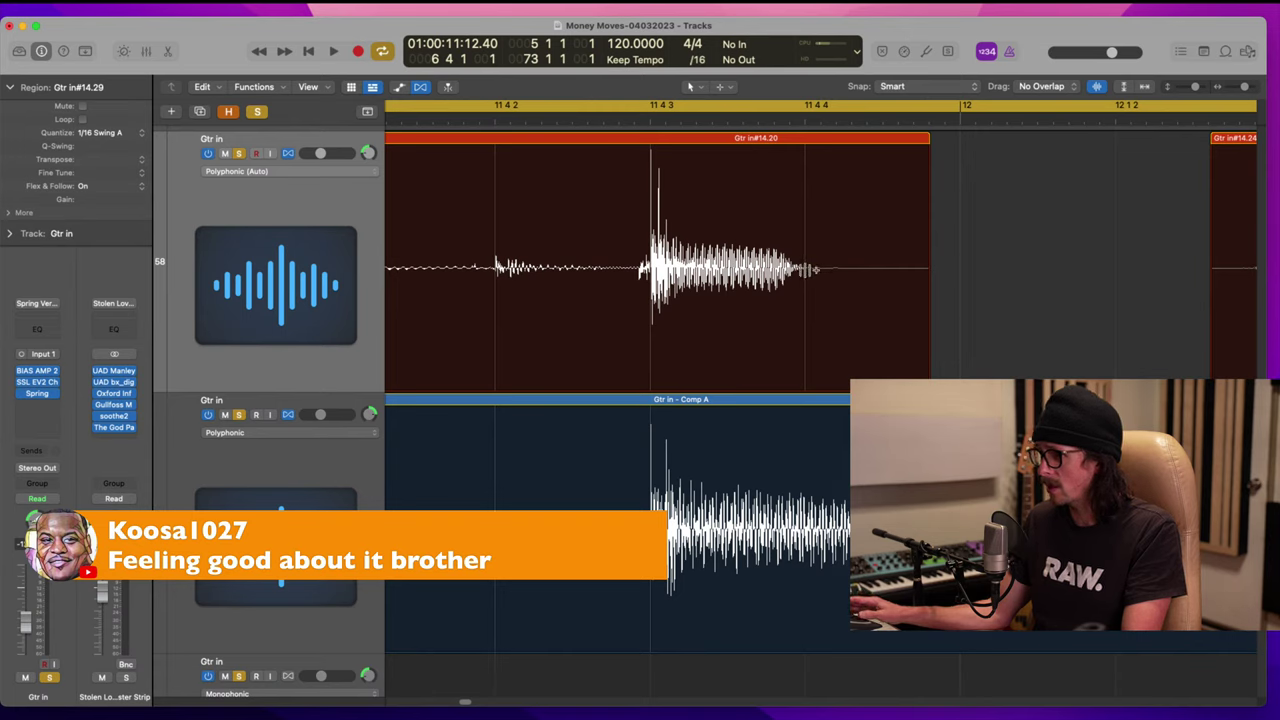
Step: Try stretching the end of the 11 4 3 note in Gtr in#14.20 toward bar 12, play it back, and undo the stretch
left_click_drag(816, 269, 885, 272)
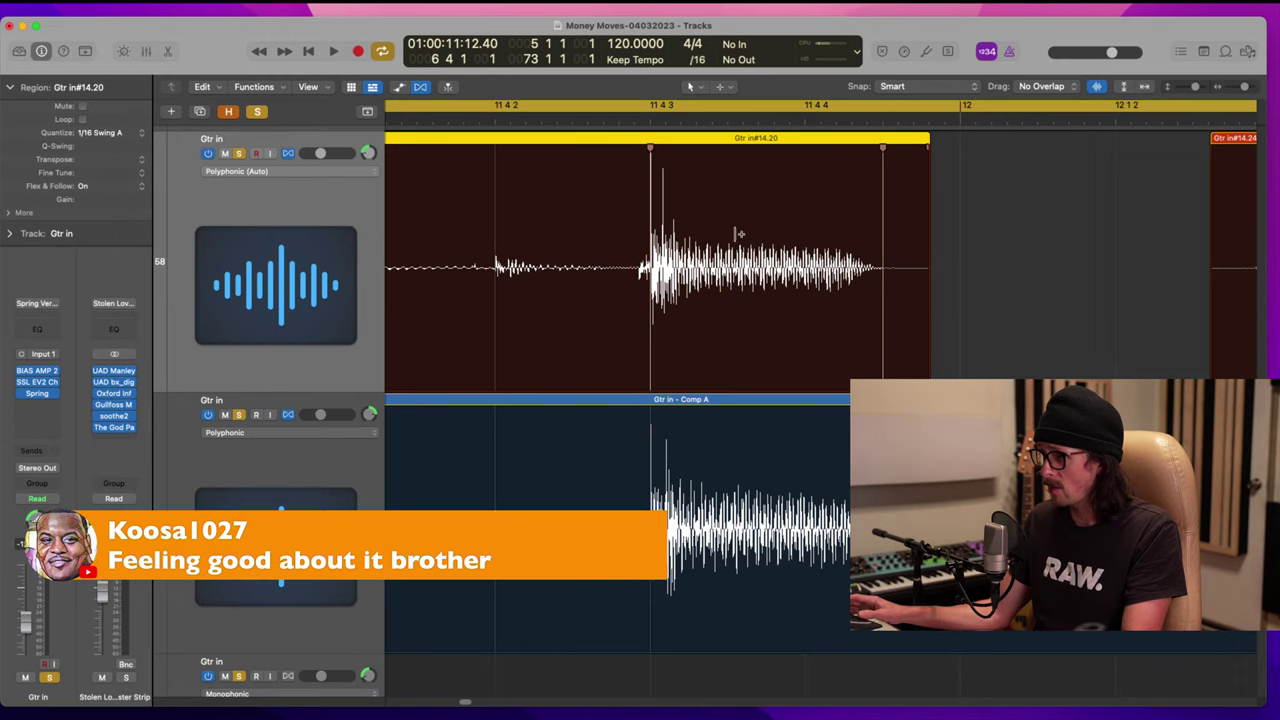
left_click(549, 117)
key("space")
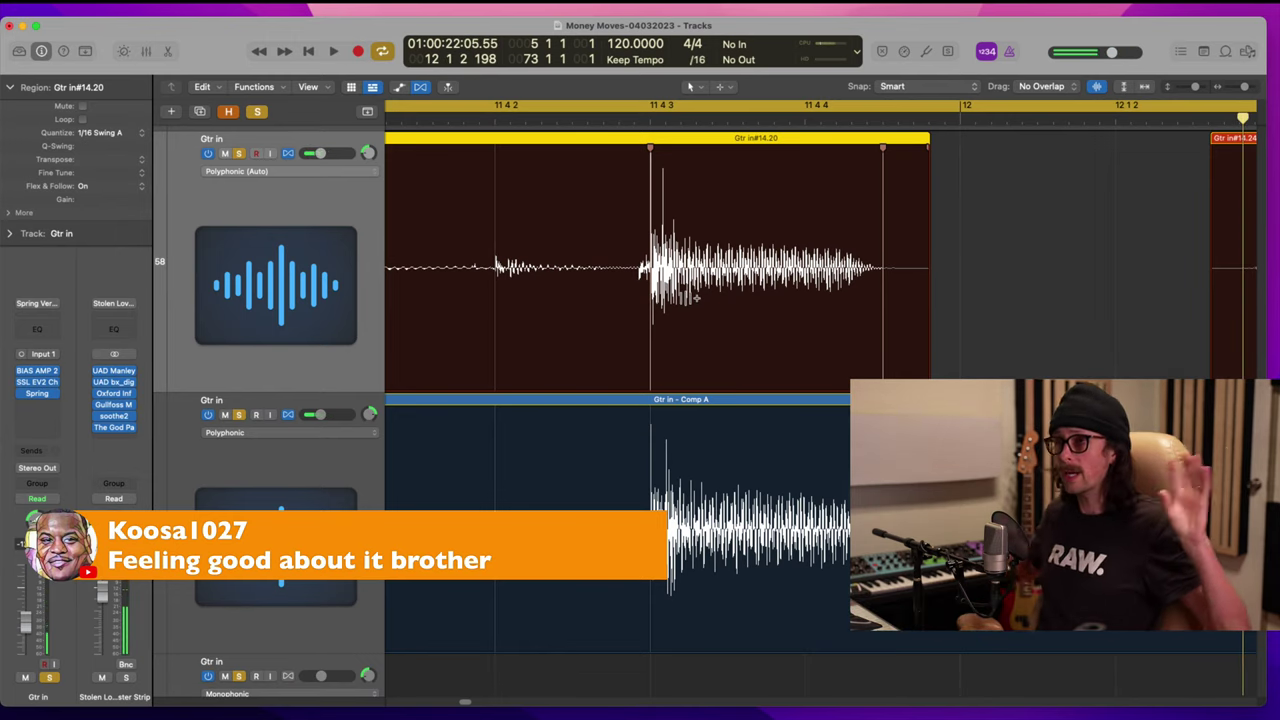
key("super+z")
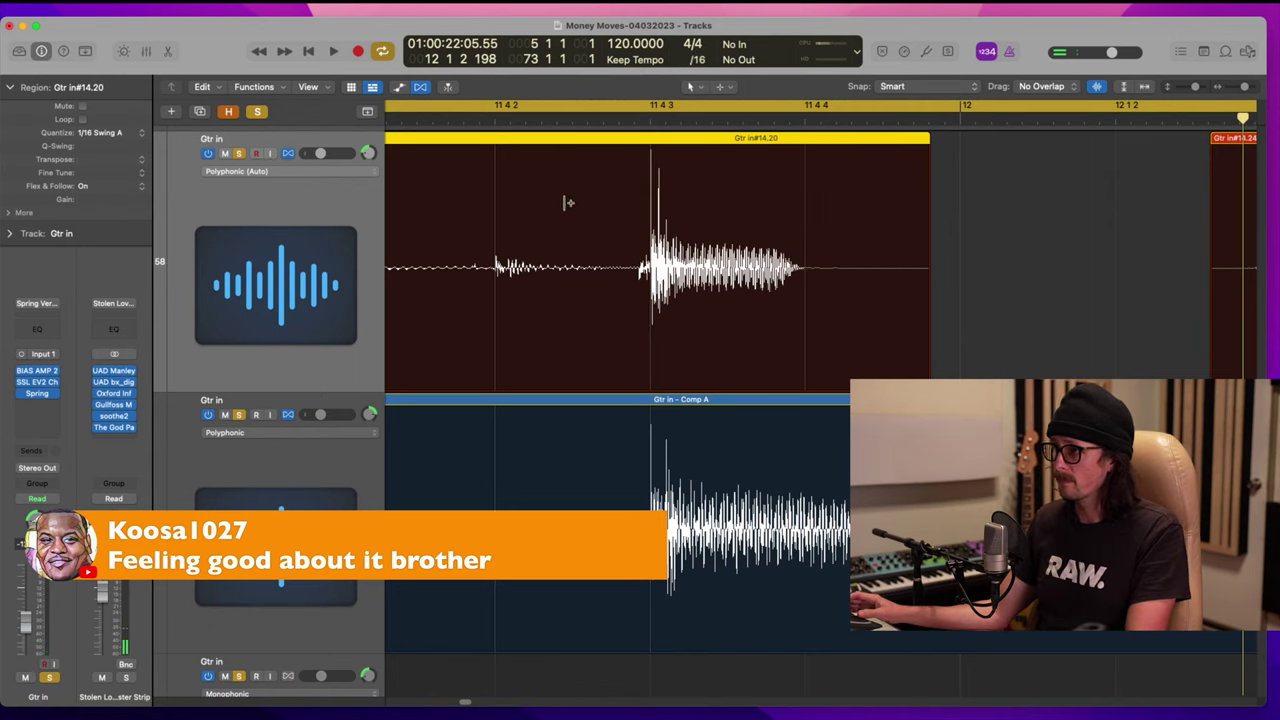
Step: Play the passage from 11 4 2 and add a flex marker at the end of the 11 4 3 note in Comp A
left_click(507, 118)
key("space")
key("space")
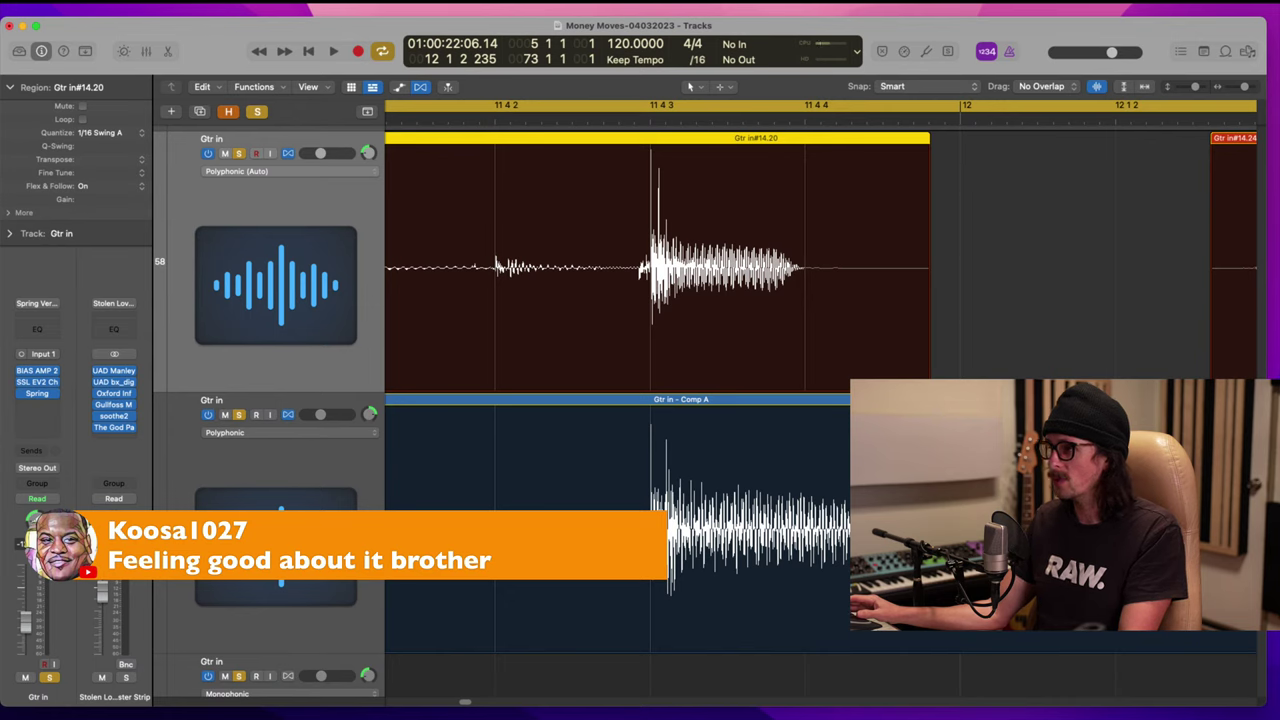
left_click(896, 640)
Step: Try ending the 11 4 3 note just past 11 4 4 in Comp A and at 11 4 4 36 in Gtr in#14.20
left_click_drag(896, 640, 848, 505)
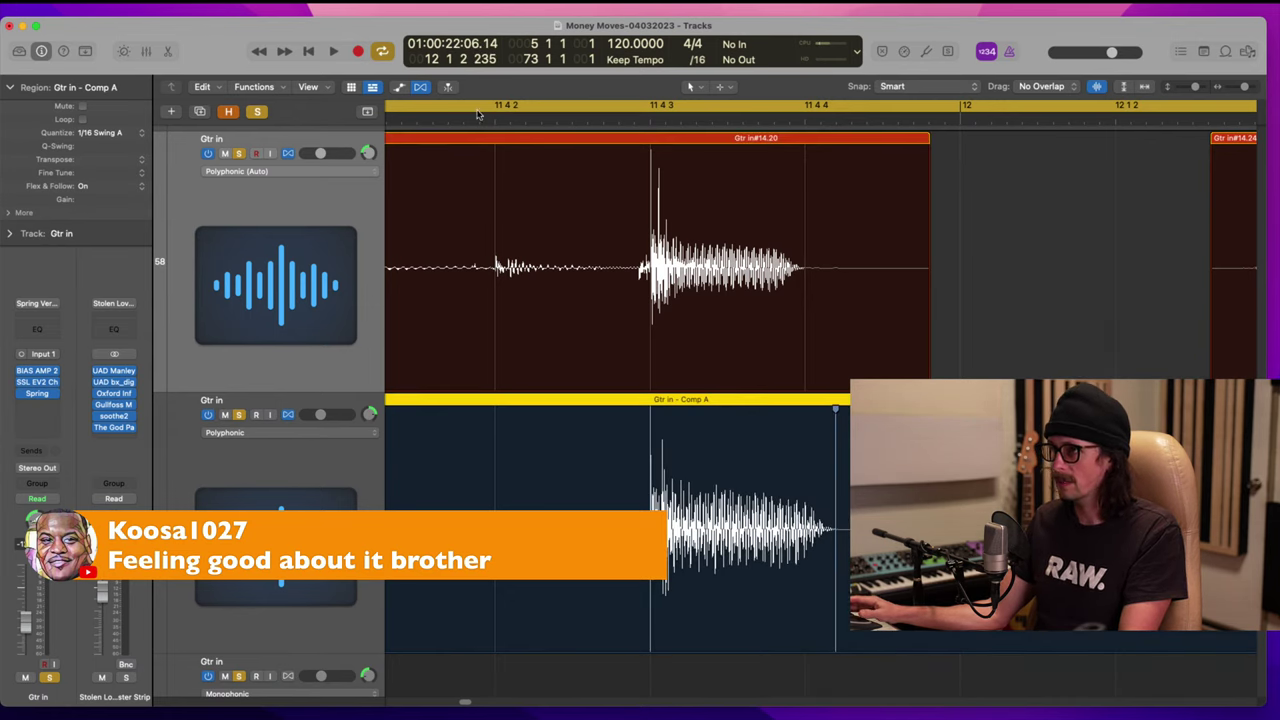
left_click_drag(802, 219, 827, 216)
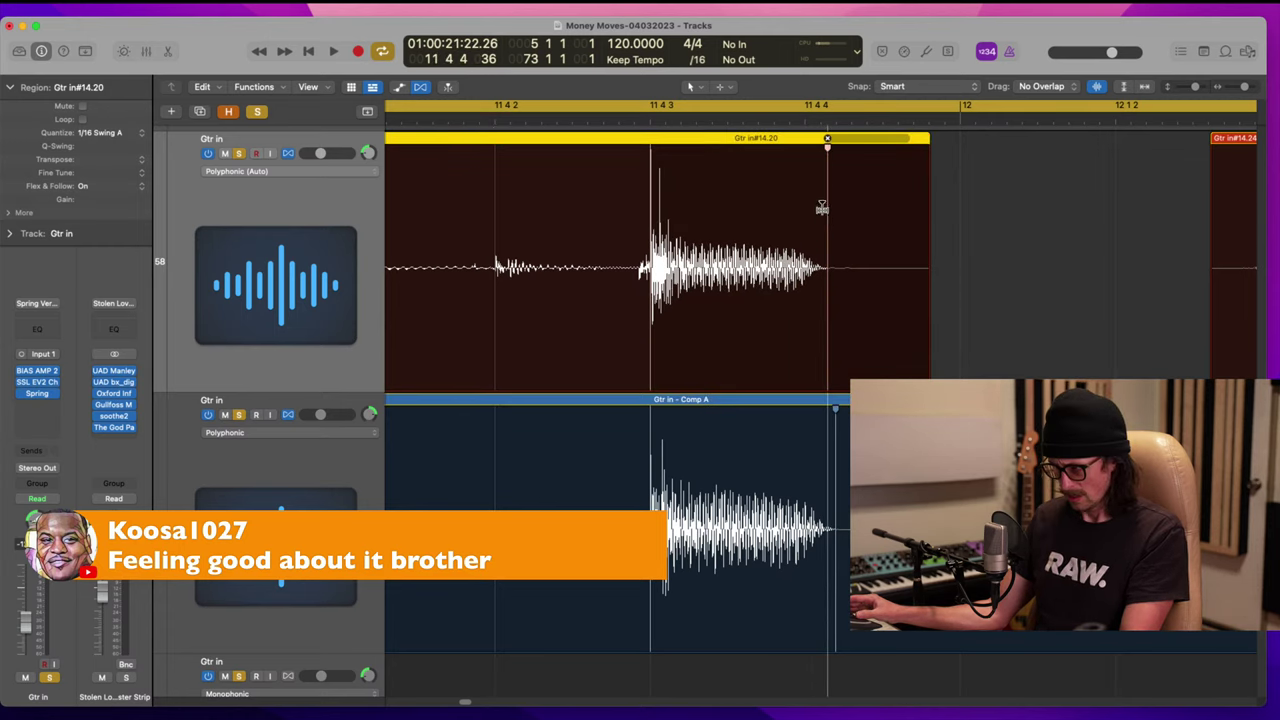
key("space")
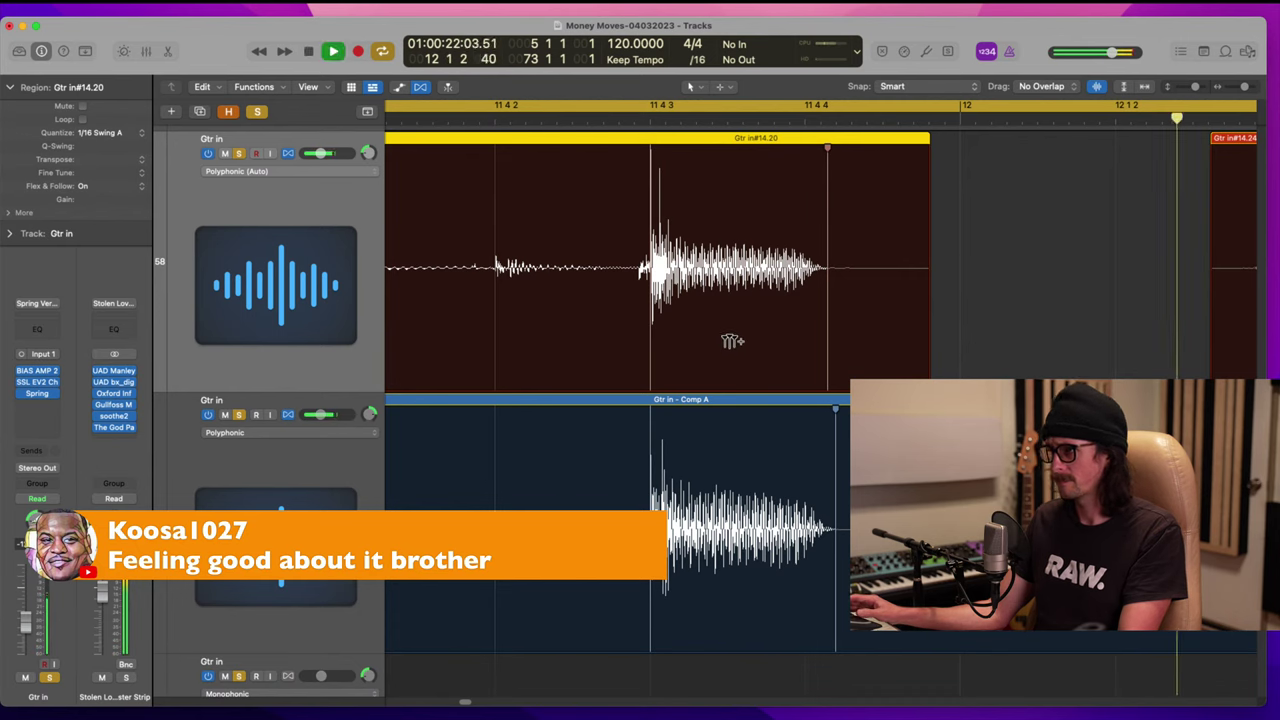
key("space")
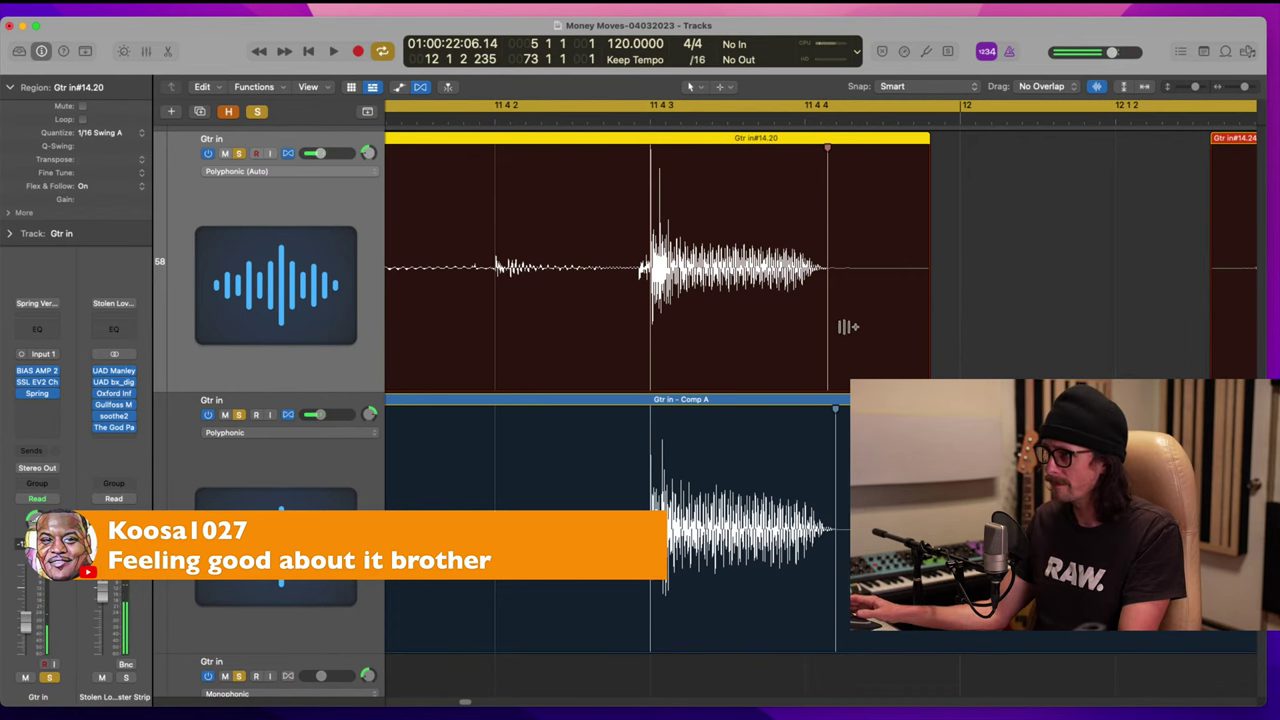
Step: Try shortening the 11 4 3 note in both Gtr in#14.20 and Comp A to end before 11 4 4, and play it back
scroll(870, 340, "right", 5)
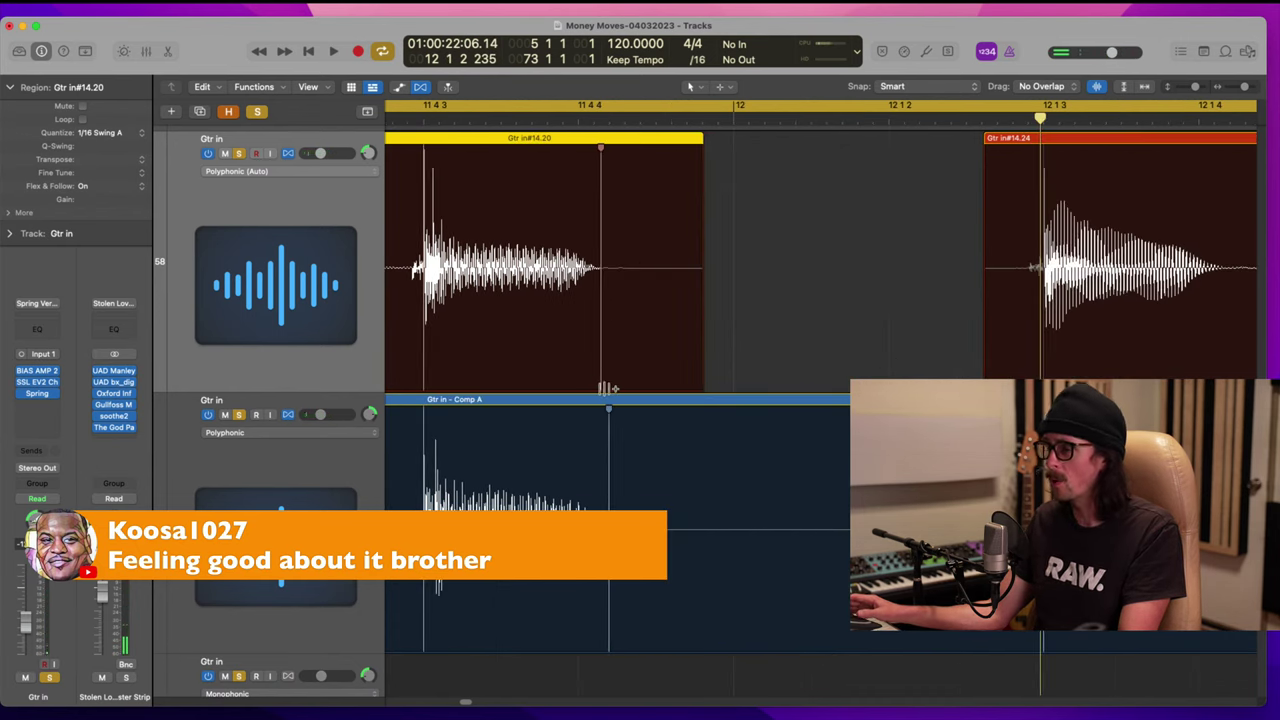
scroll(603, 390, "left", 2)
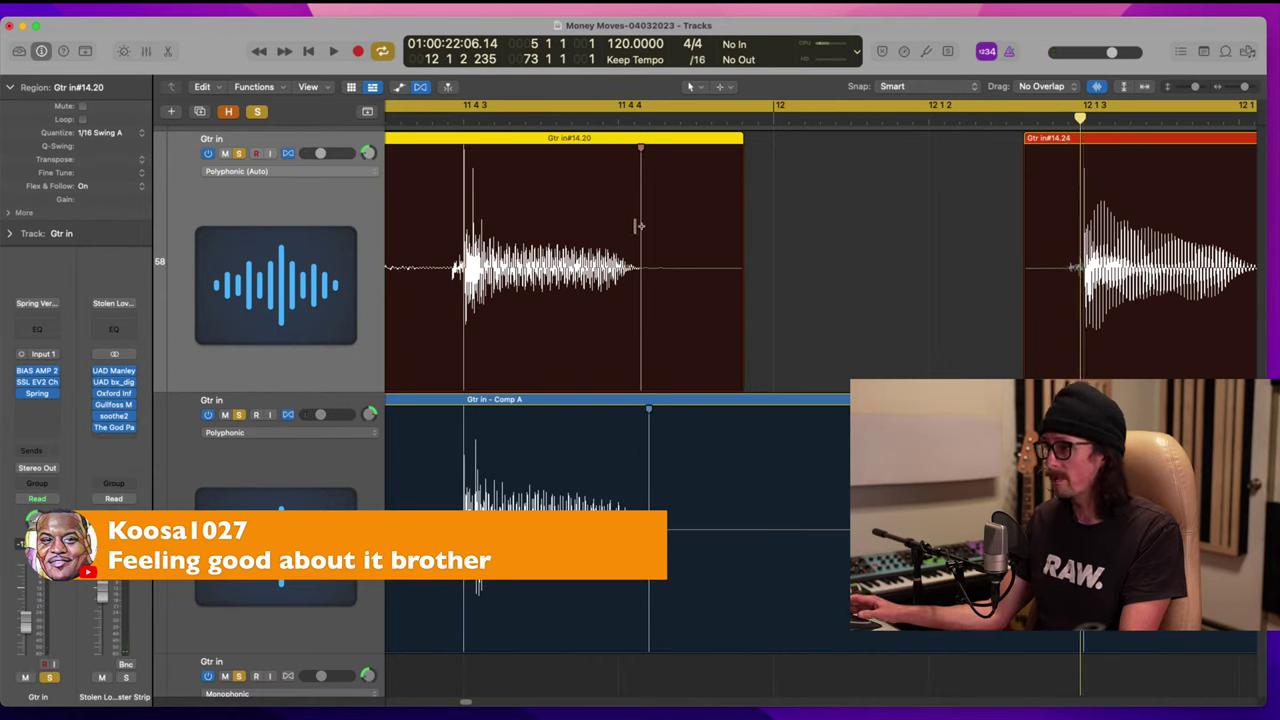
left_click_drag(640, 222, 589, 220)
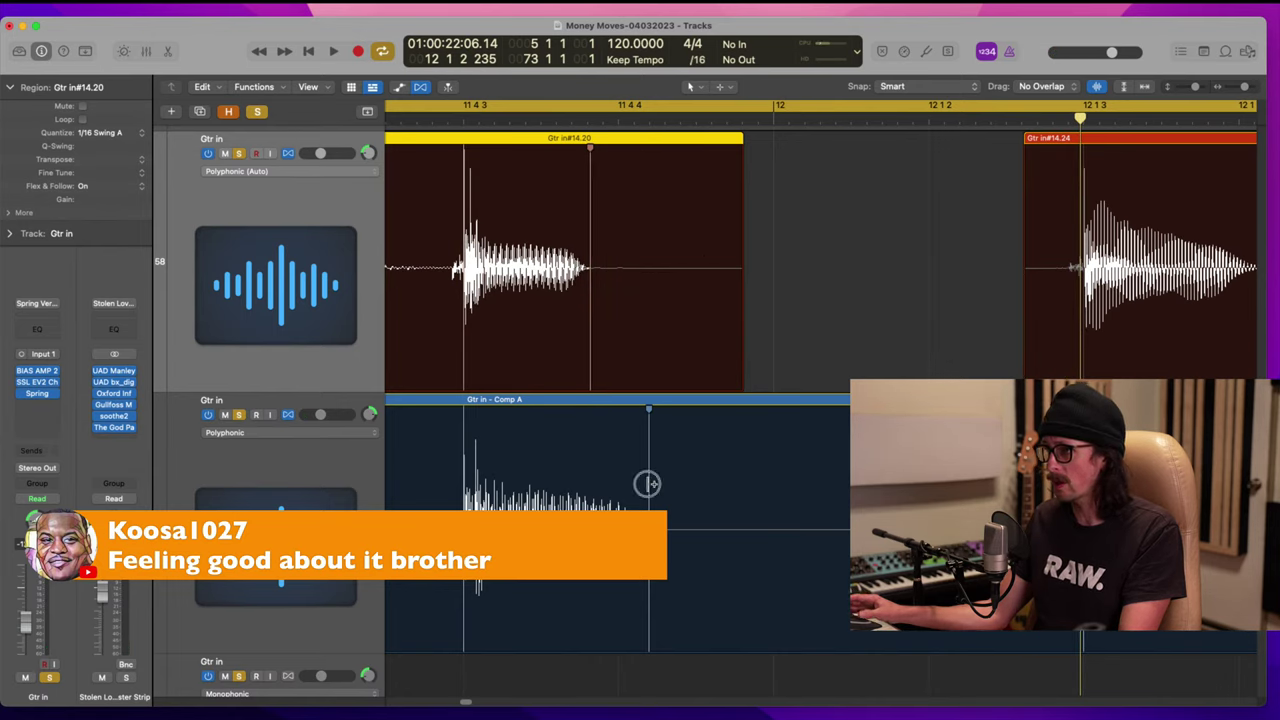
mouse_move(648, 484)
left_mouse_down()
mouse_move(577, 477)
mouse_move(590, 478)
left_mouse_up()
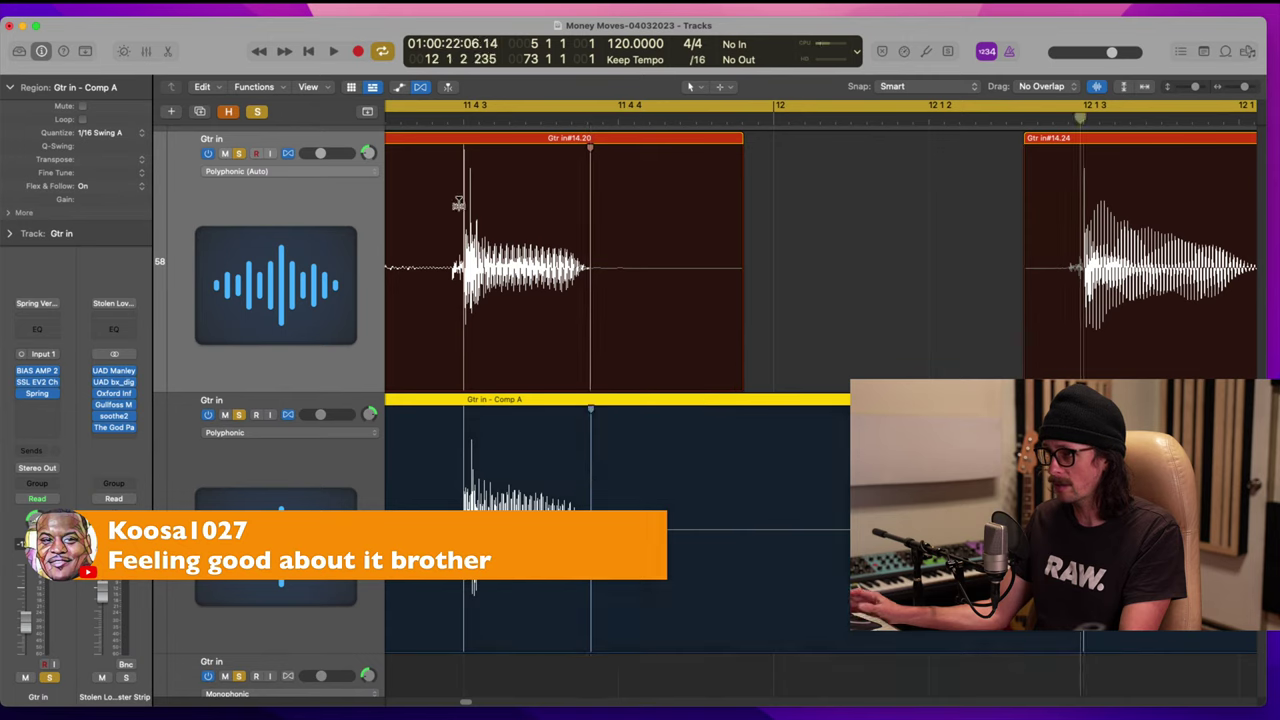
key("space")
key("space")
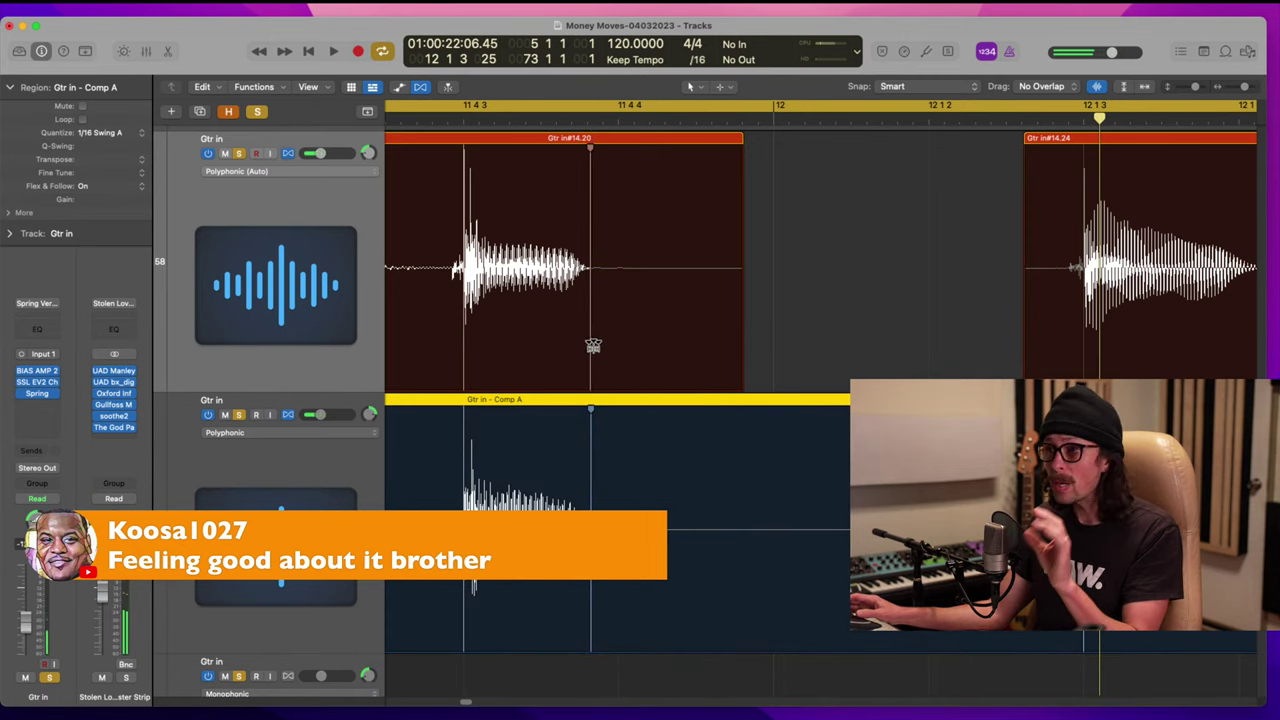
Step: Undo the length changes made to the 11 4 3 note in Comp A and Gtr in#14.20
left_click_drag(605, 269, 655, 270)
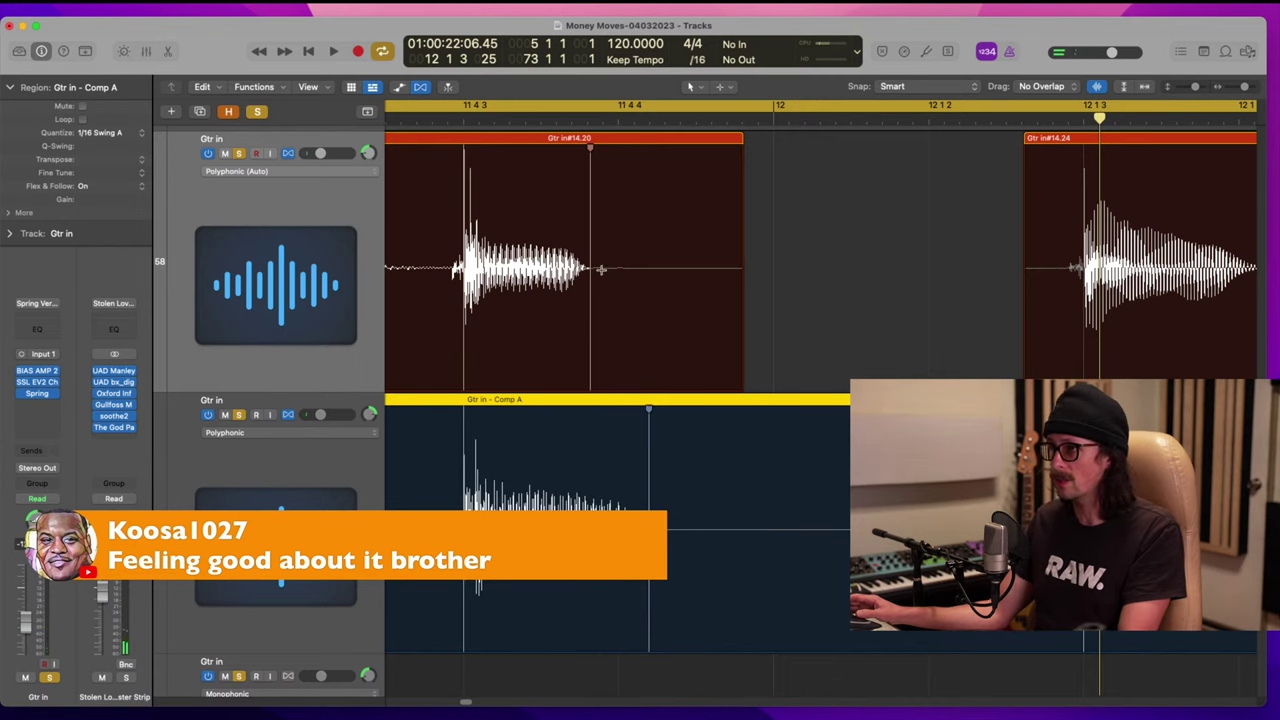
key("super+z")
key("super+z")
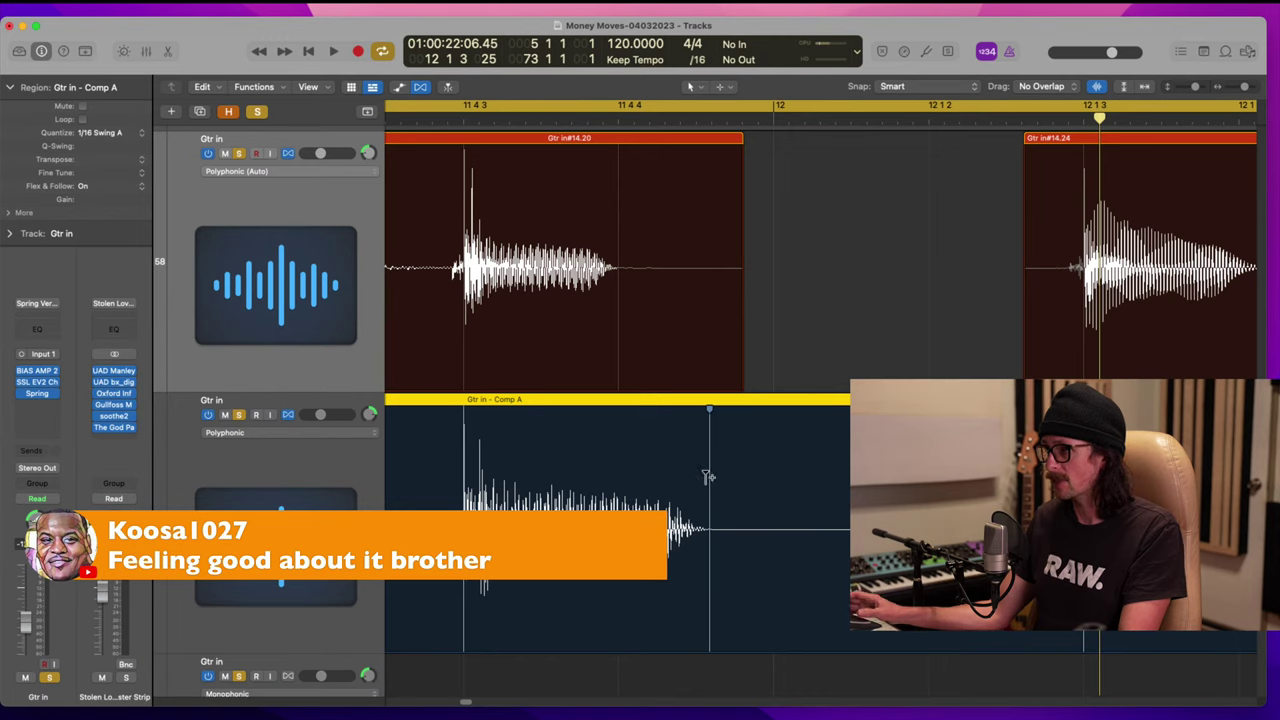
Step: End the 11 4 3 note just past 11 4 4 in both Comp A and Gtr in#14.20, and play it back from before 11 4 3
left_click_drag(708, 487, 680, 486)
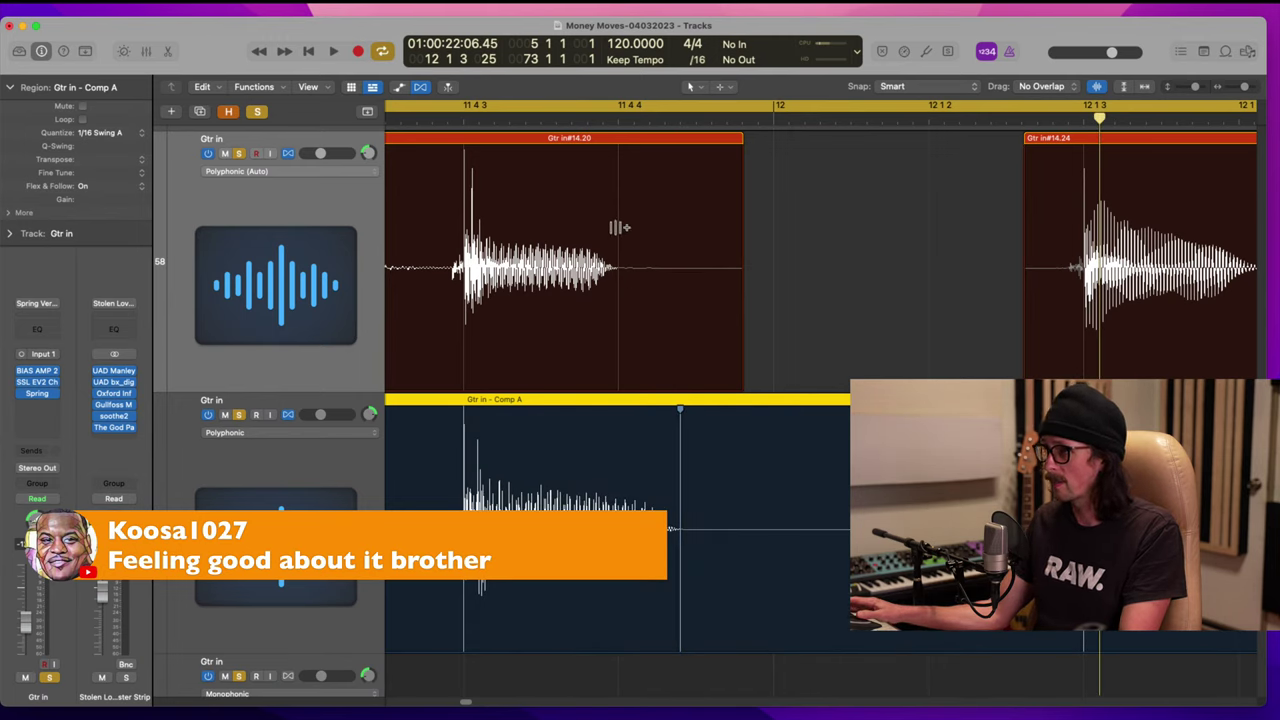
left_click_drag(617, 224, 650, 226)
left_click(441, 117)
key("space")
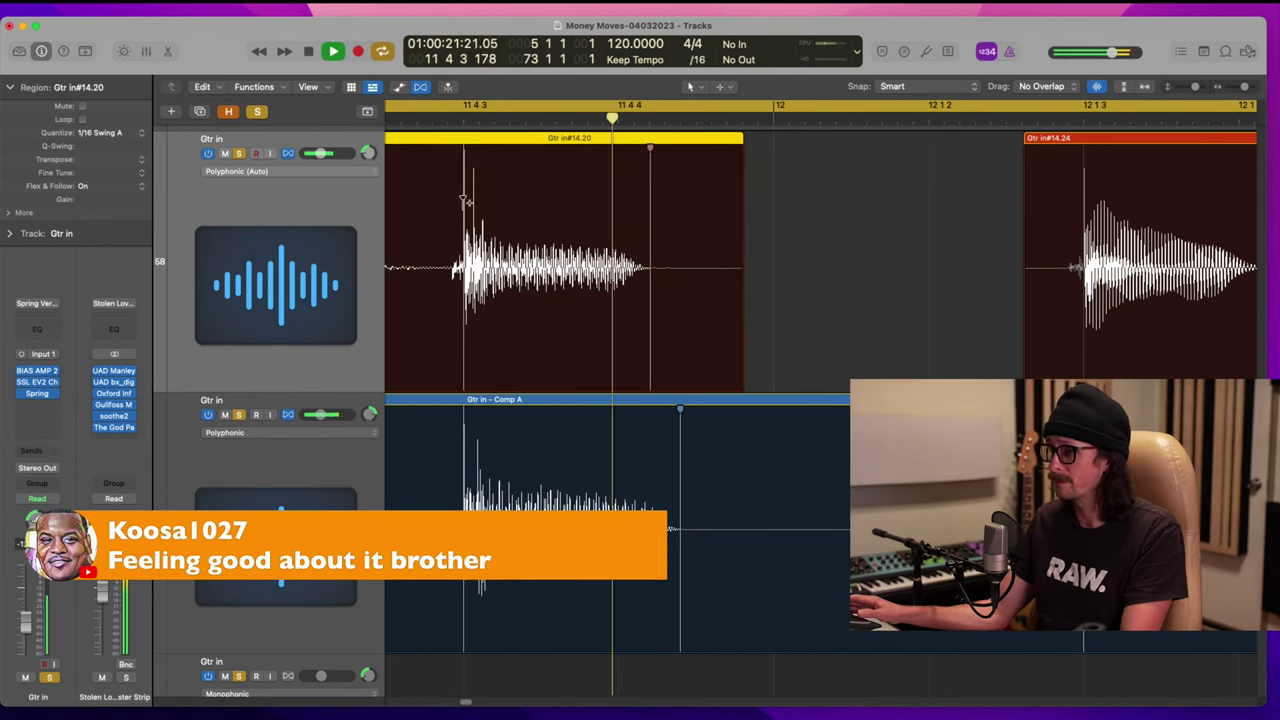
key("space")
Step: Examine the note starts and lengths in Gtr in#14.24 and Comp A from 12 1 3 to bar 13
scroll(806, 366, "right", 1)
scroll(868, 283, "up", 5)
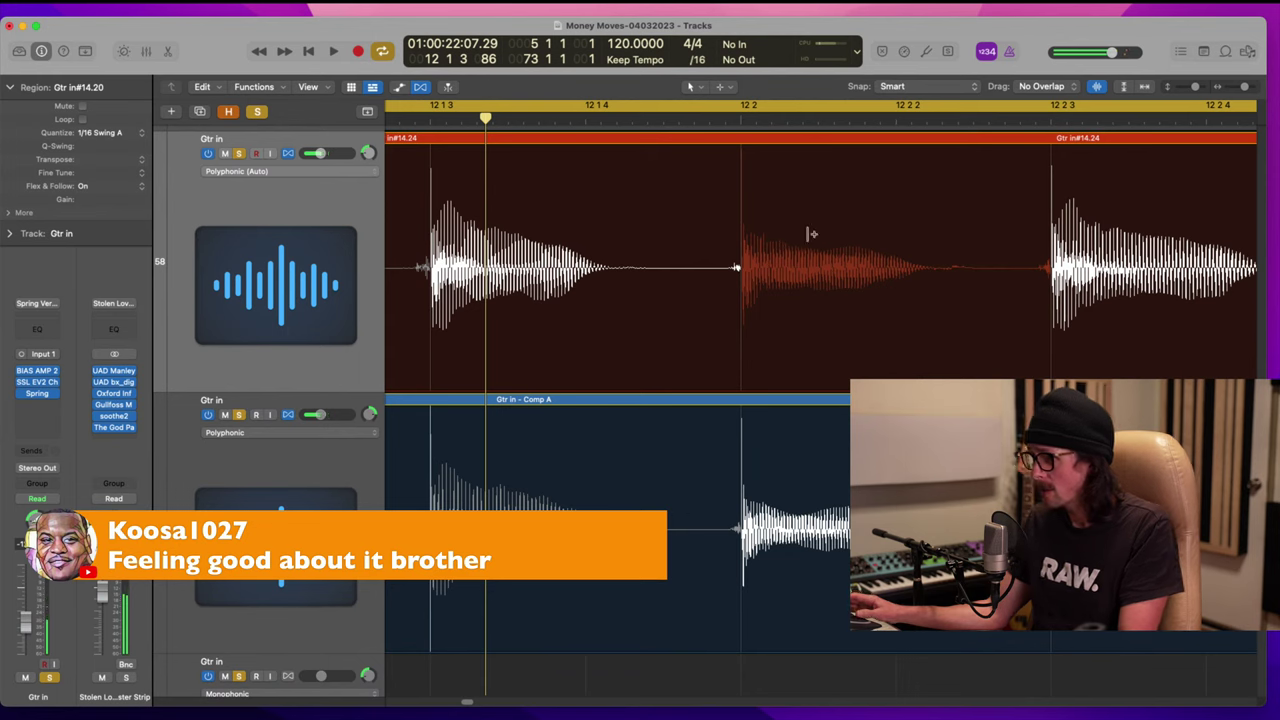
scroll(868, 283, "right", 3)
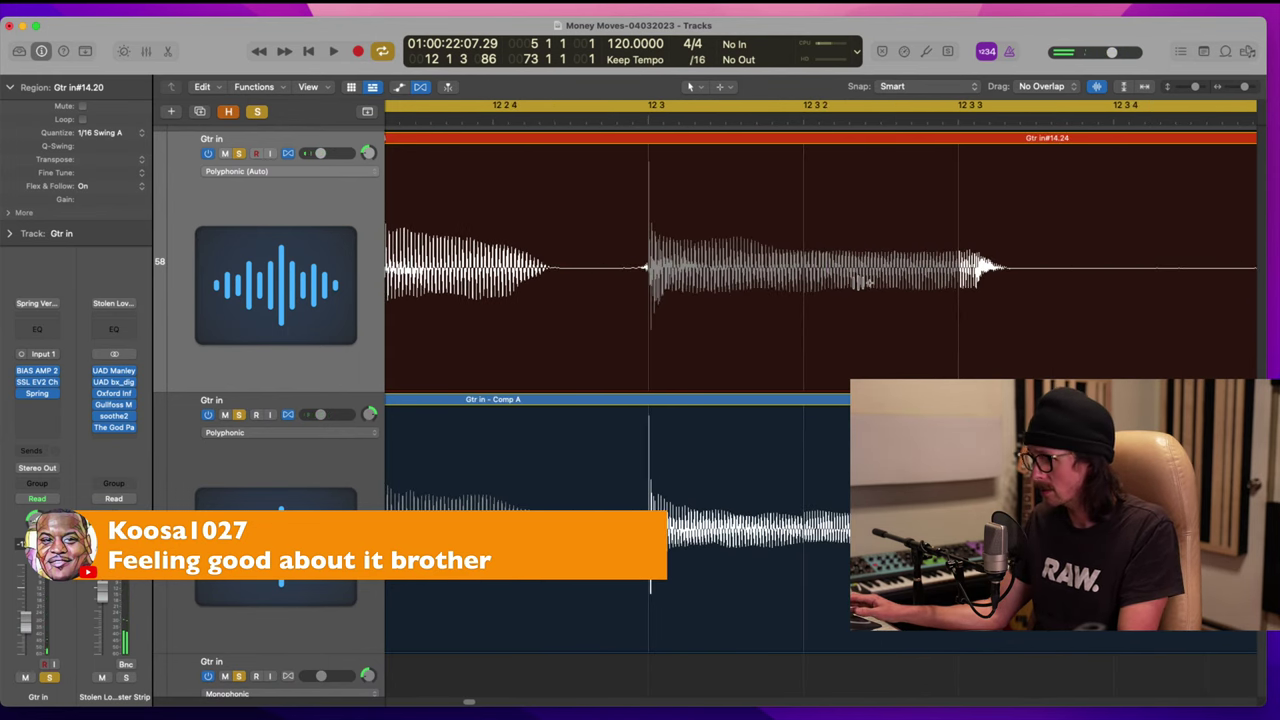
left_click(838, 224)
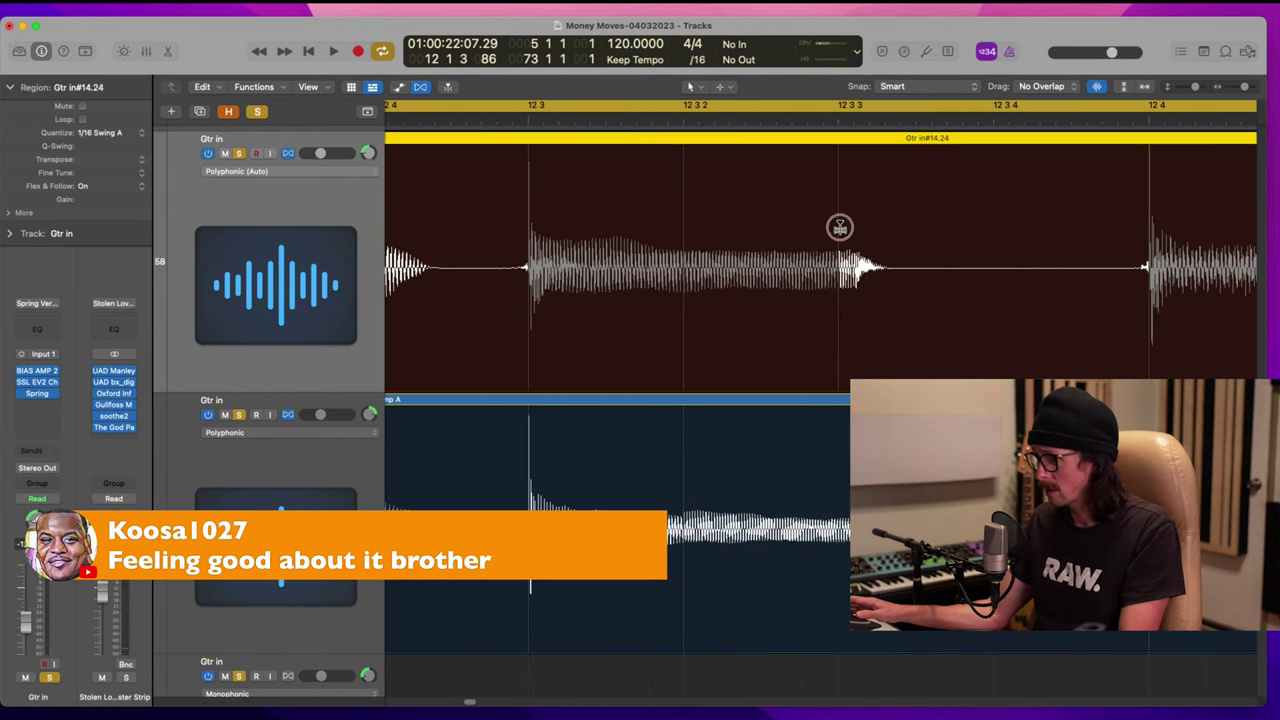
left_click_drag(820, 228, 842, 222)
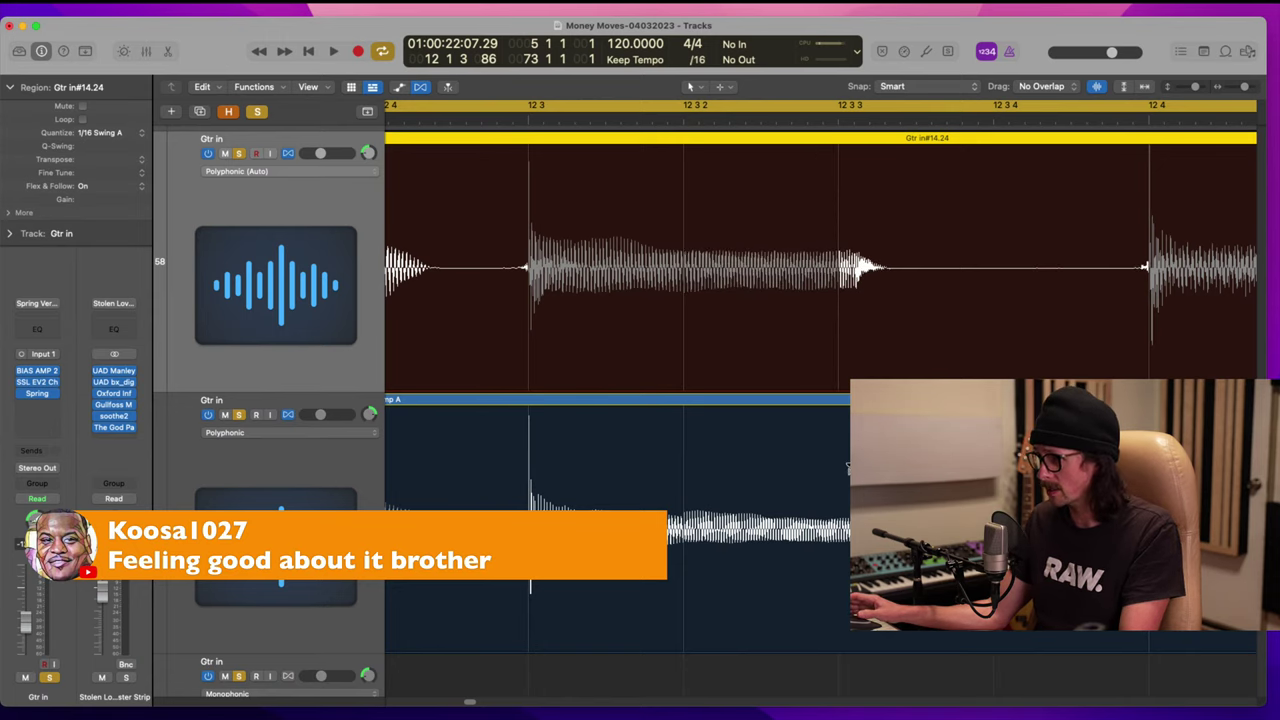
scroll(820, 267, "right", 10)
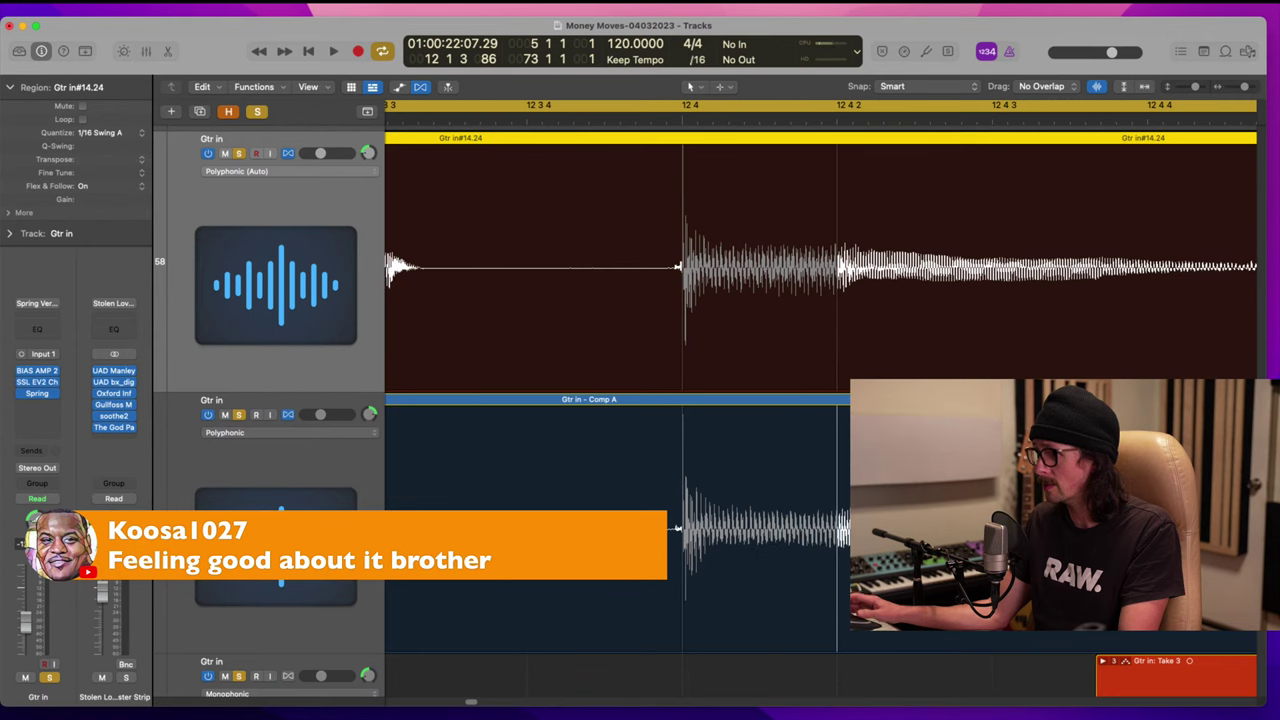
scroll(897, 377, "right", 5)
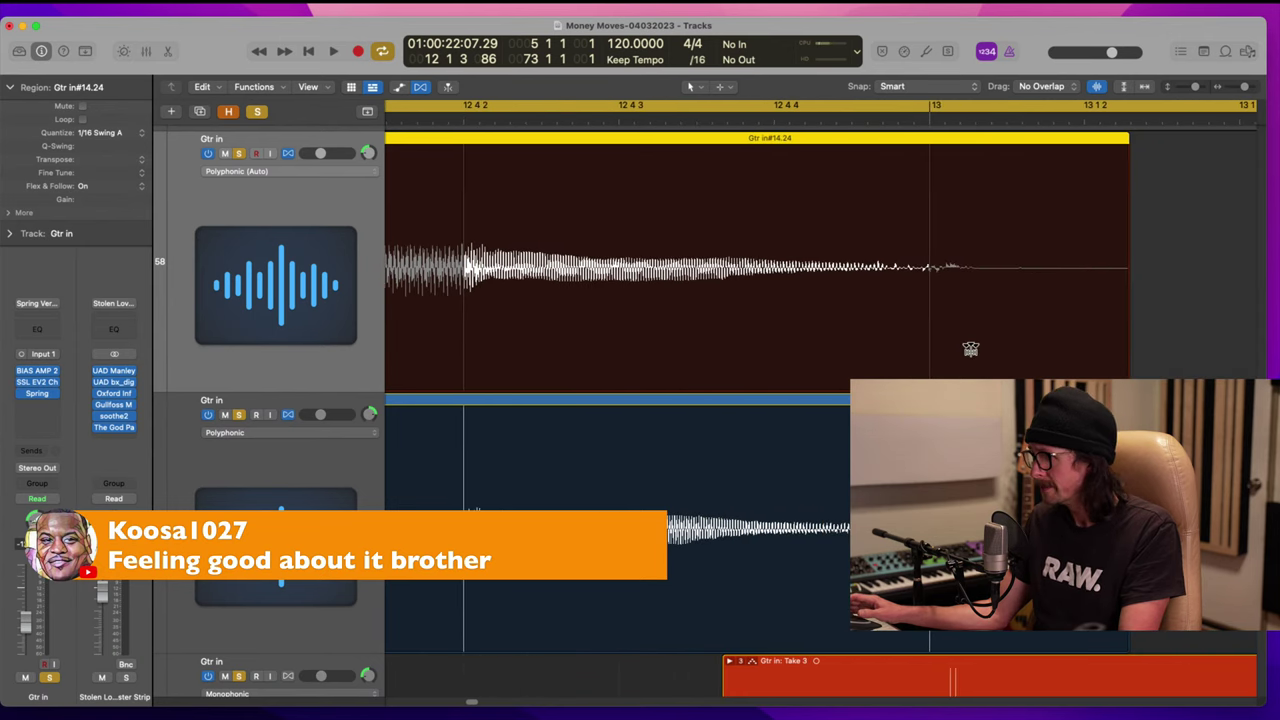
scroll(971, 349, "right", 5)
Step: Deselect the regions and play the arrangement from 12 1 3 into bar 13
left_click(674, 378, "ctrl+alt")
left_click(674, 378, "ctrl+alt")
left_click(682, 368, "ctrl+alt")
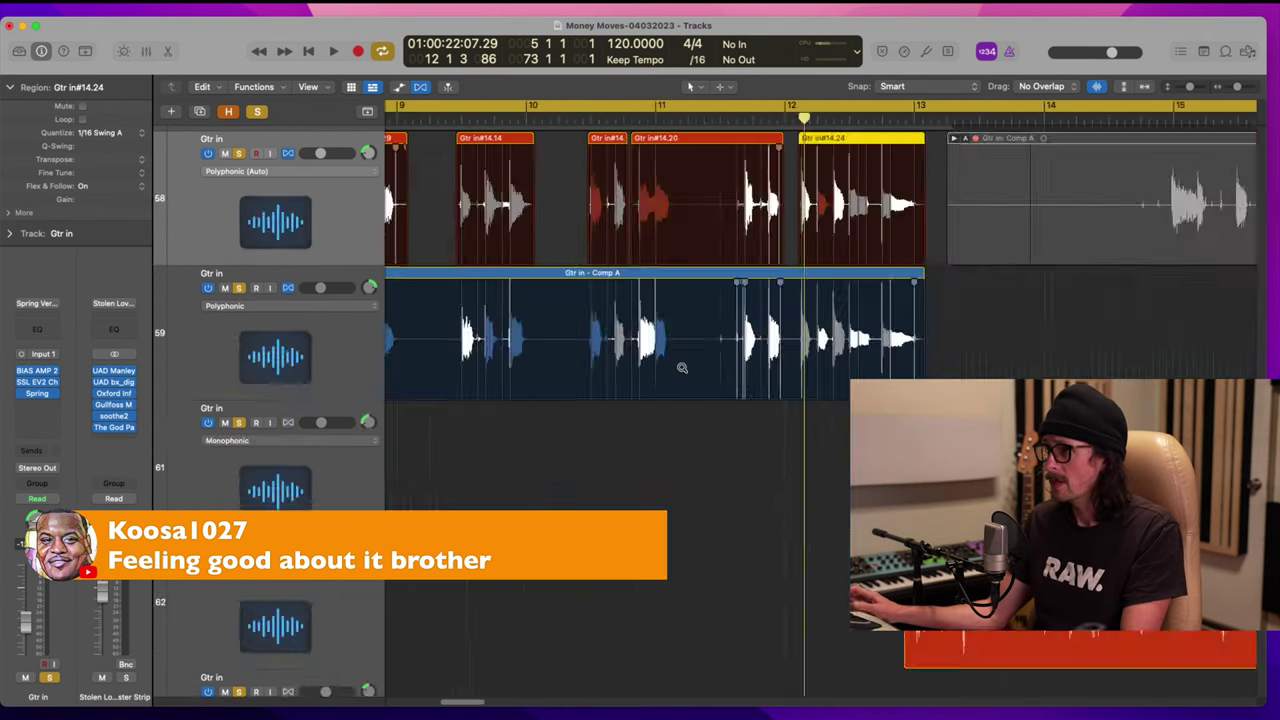
left_click(682, 368, "ctrl+alt")
left_click_drag(405, 135, 548, 288)
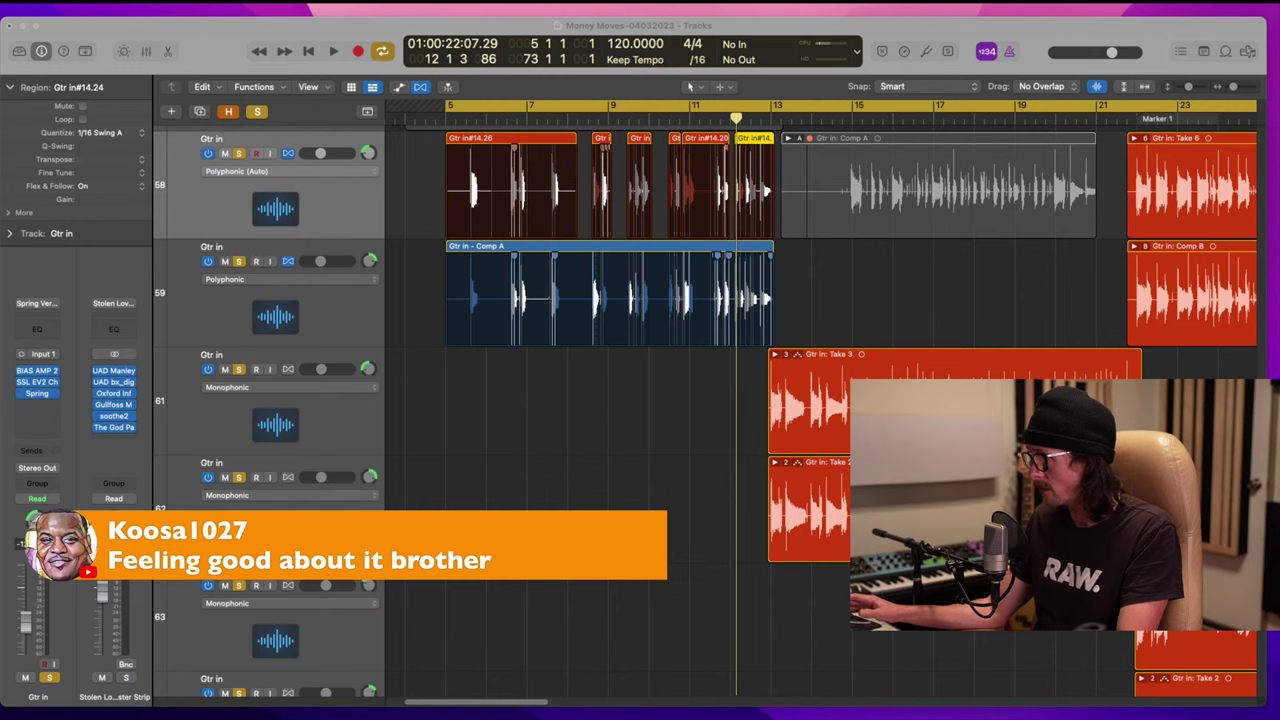
left_click(1089, 38)
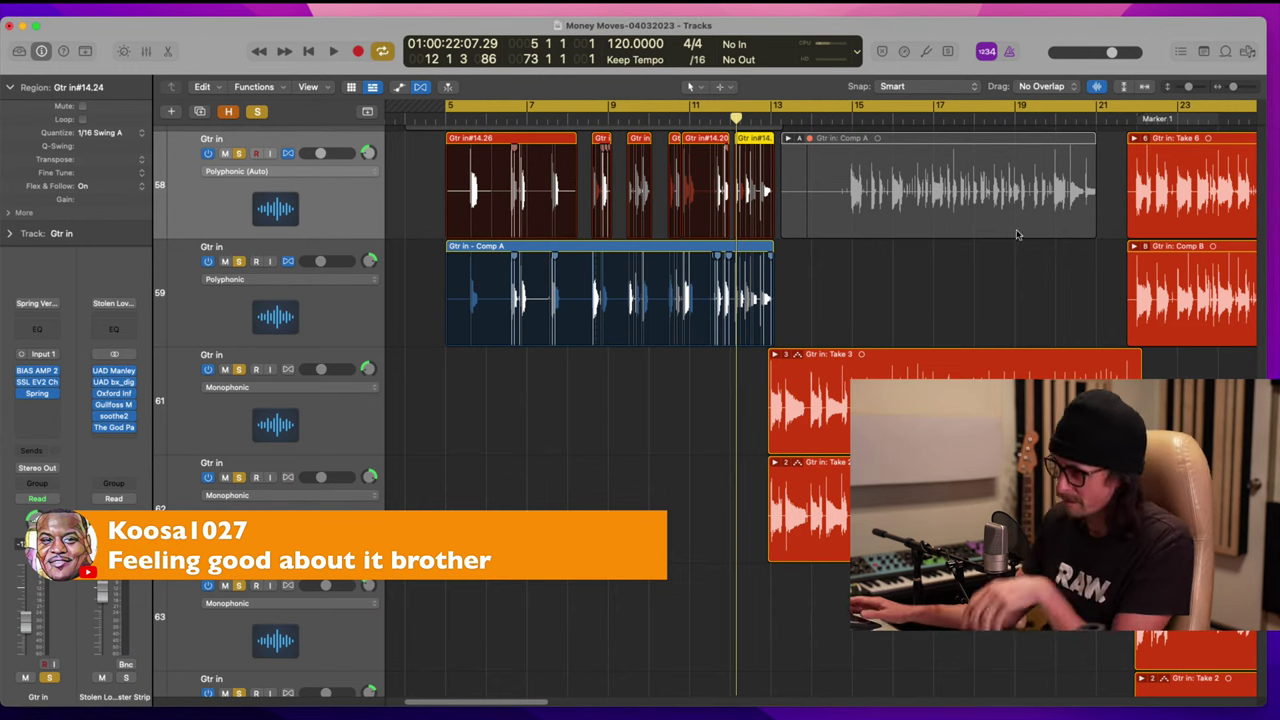
left_click(632, 437)
key("space")
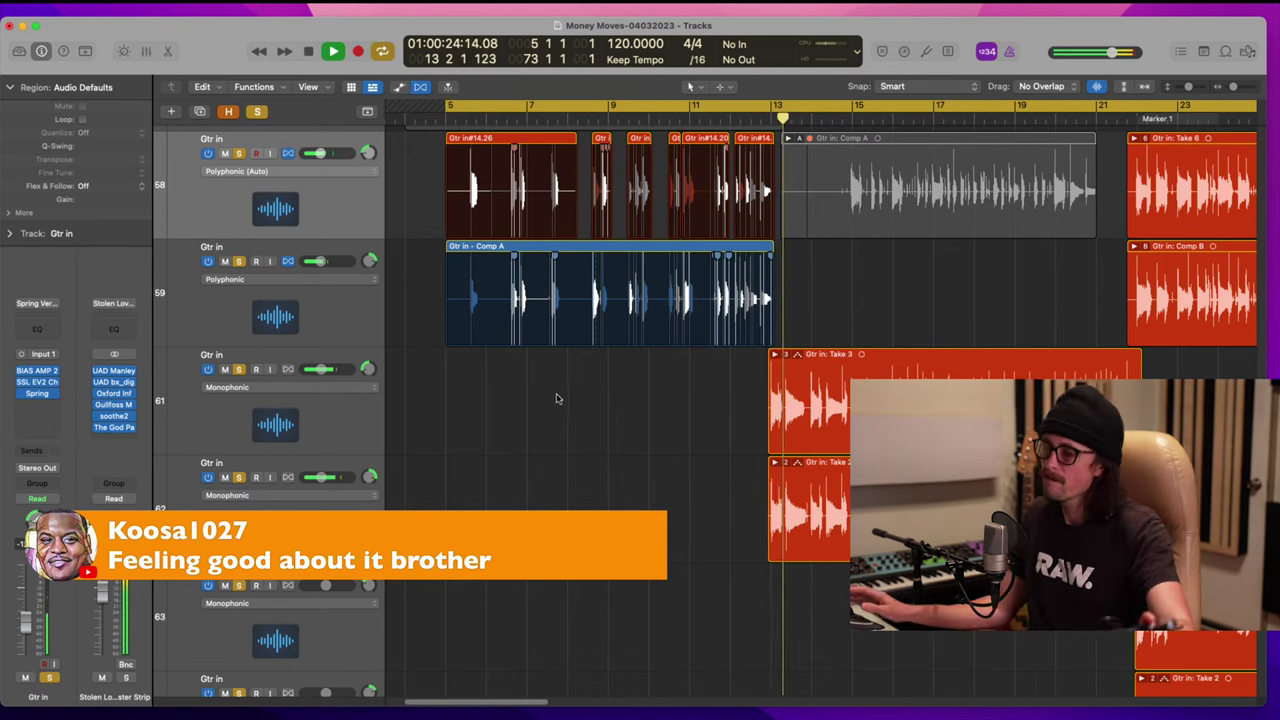
key("space")
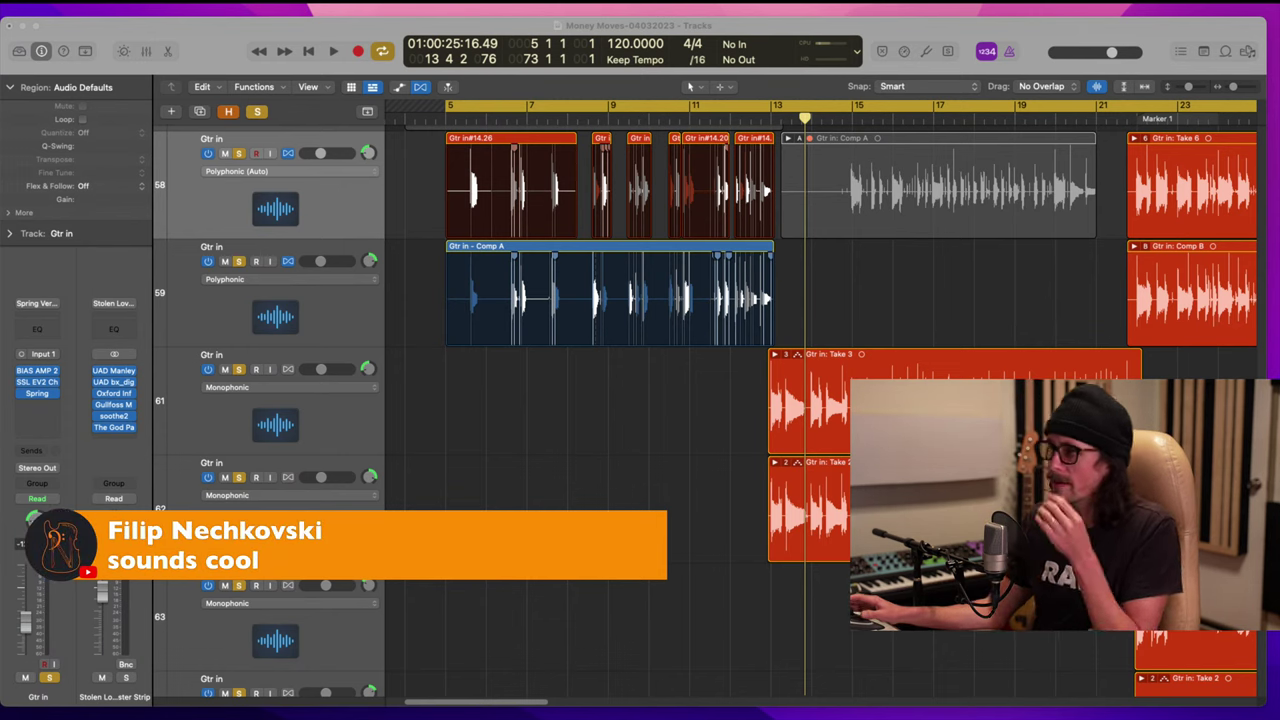
Step: Set the playhead at bar 21 and look over the remaining guitar regions, checking the Take 6 folders on track 58
left_click(718, 400, "ctrl+alt")
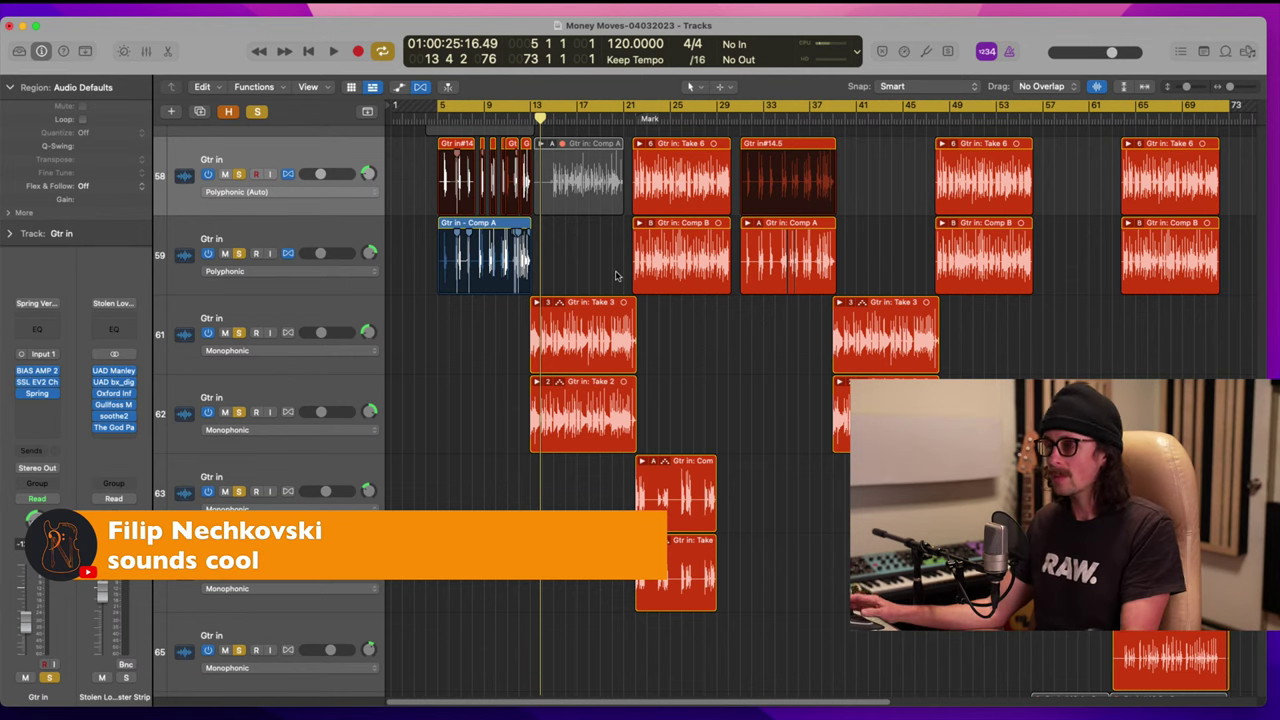
left_click(633, 118)
scroll(652, 314, "up", 5)
scroll(651, 361, "down", 3)
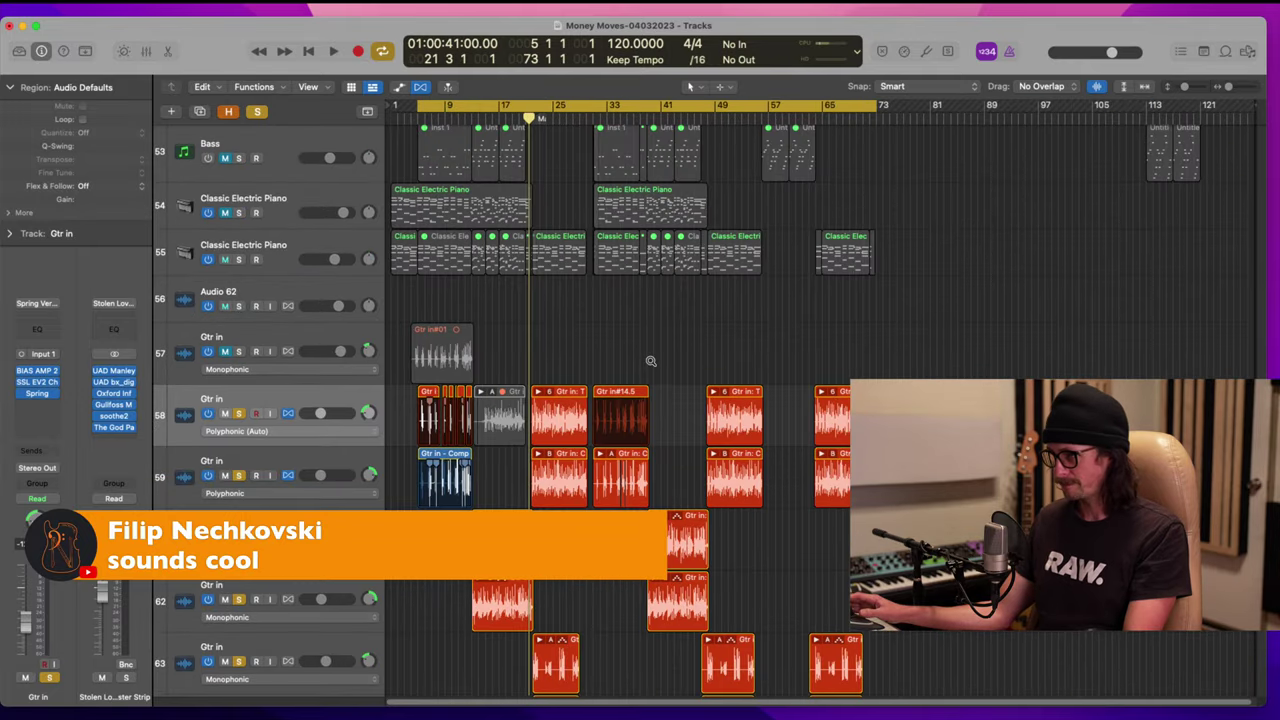
scroll(651, 361, "down", 2)
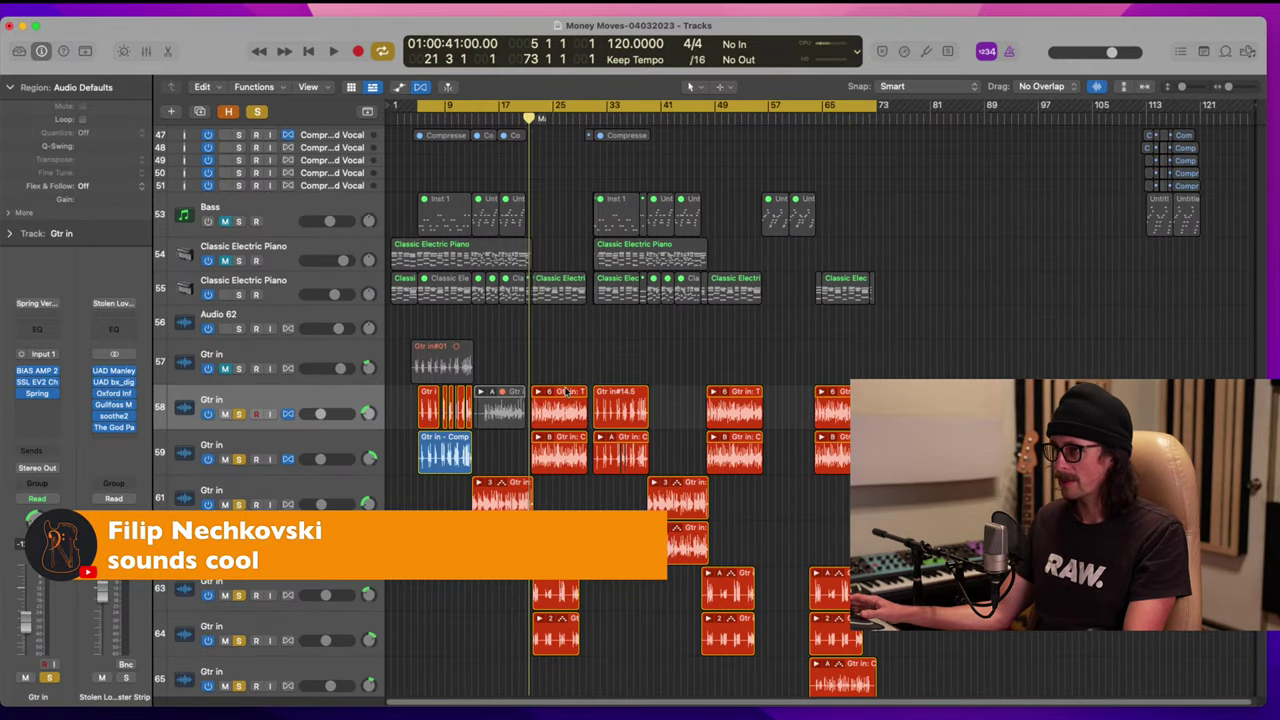
left_click_drag(526, 343, 1066, 600)
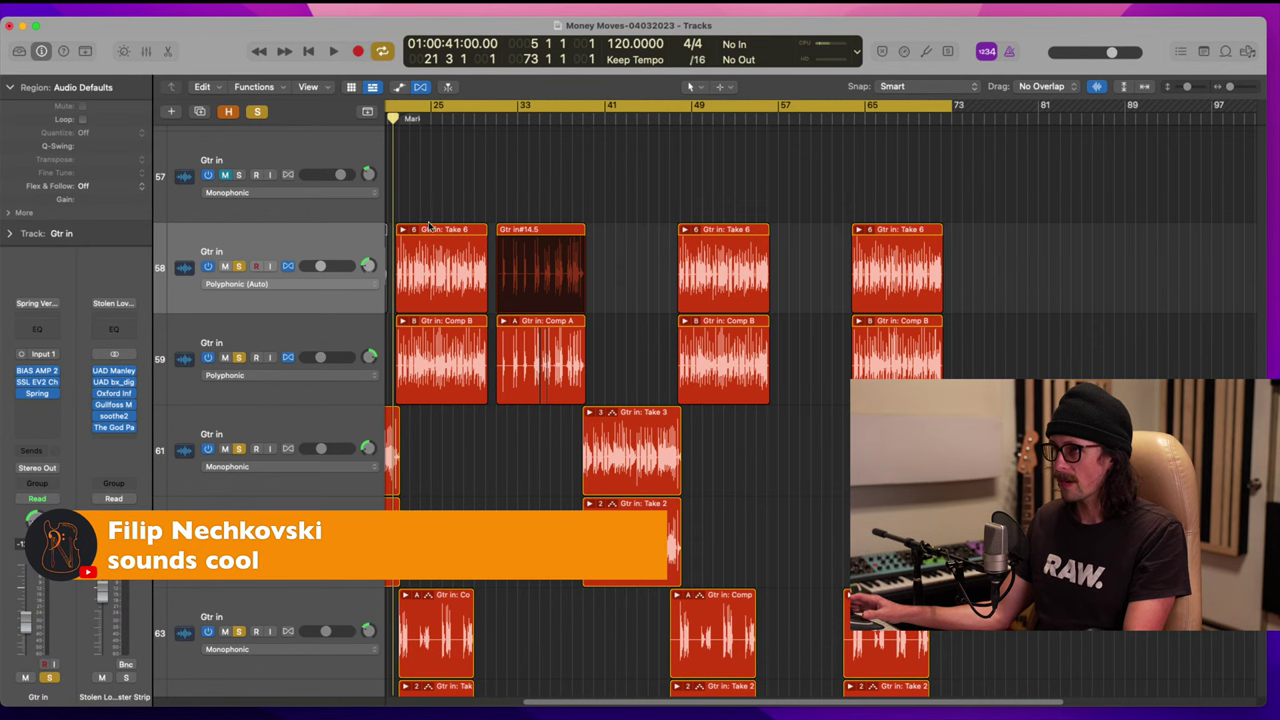
left_click(430, 262)
left_click(735, 290)
left_click(922, 275)
scroll(685, 368, "left", 1)
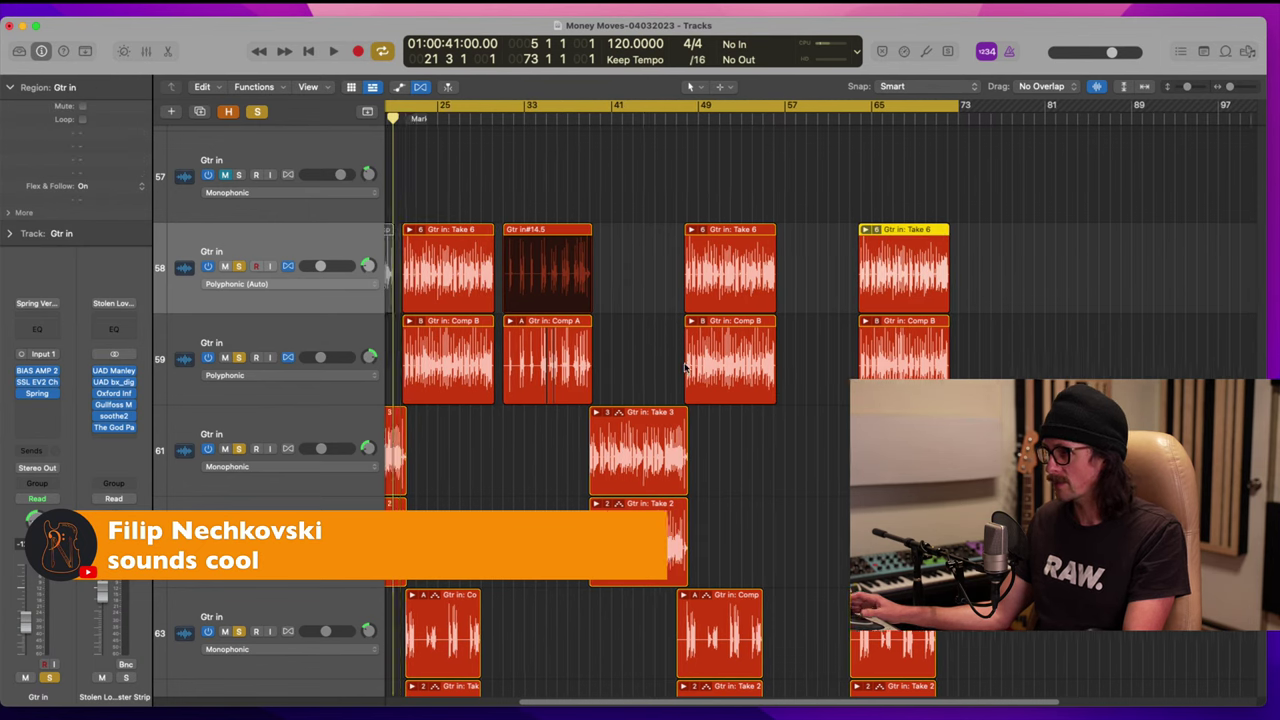
scroll(685, 368, "left", 2)
left_click(520, 250)
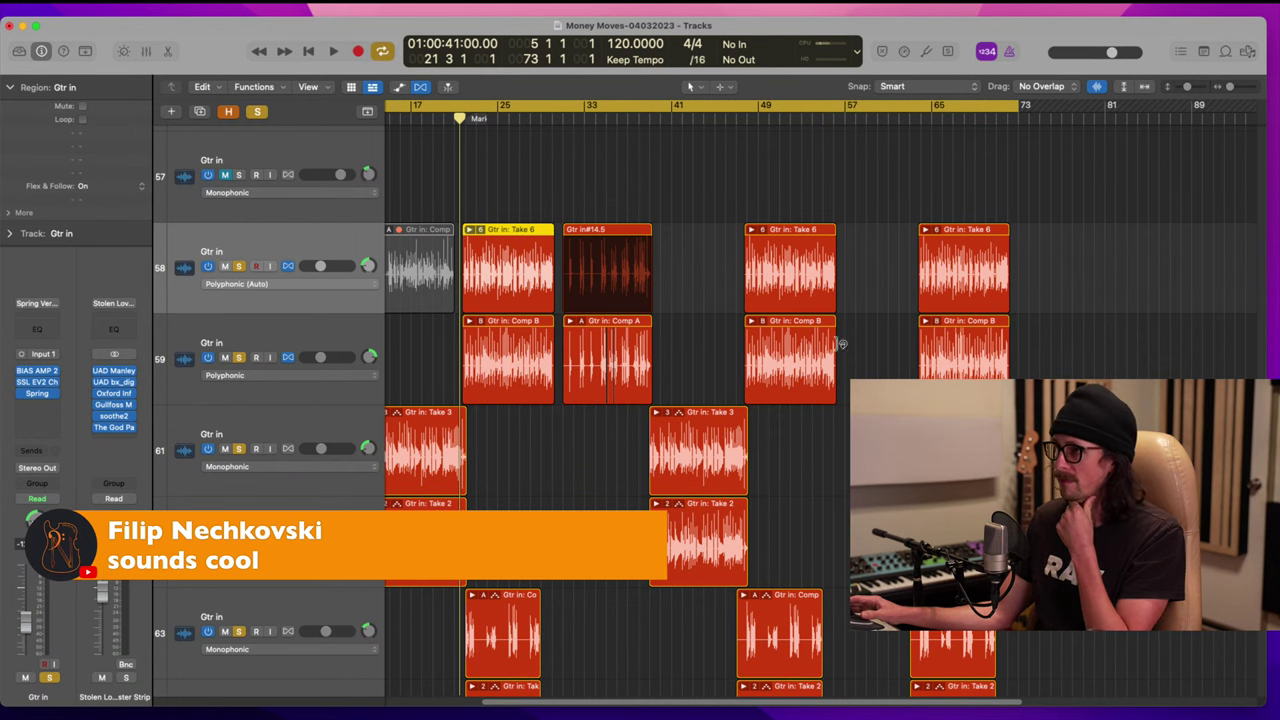
Step: Move the MONEYBASSDD.01_05-01 track directly below guitar track 62
scroll(745, 312, "down", 3)
scroll(631, 314, "left", 2)
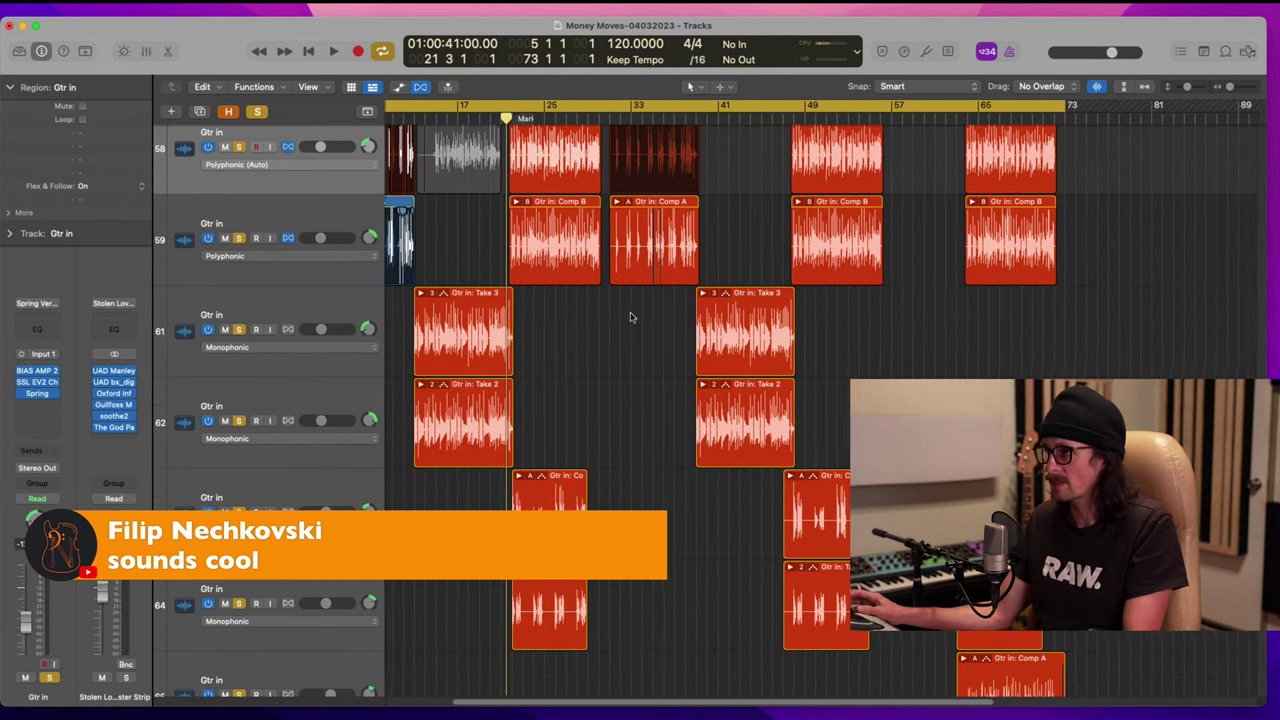
scroll(631, 314, "left", 2)
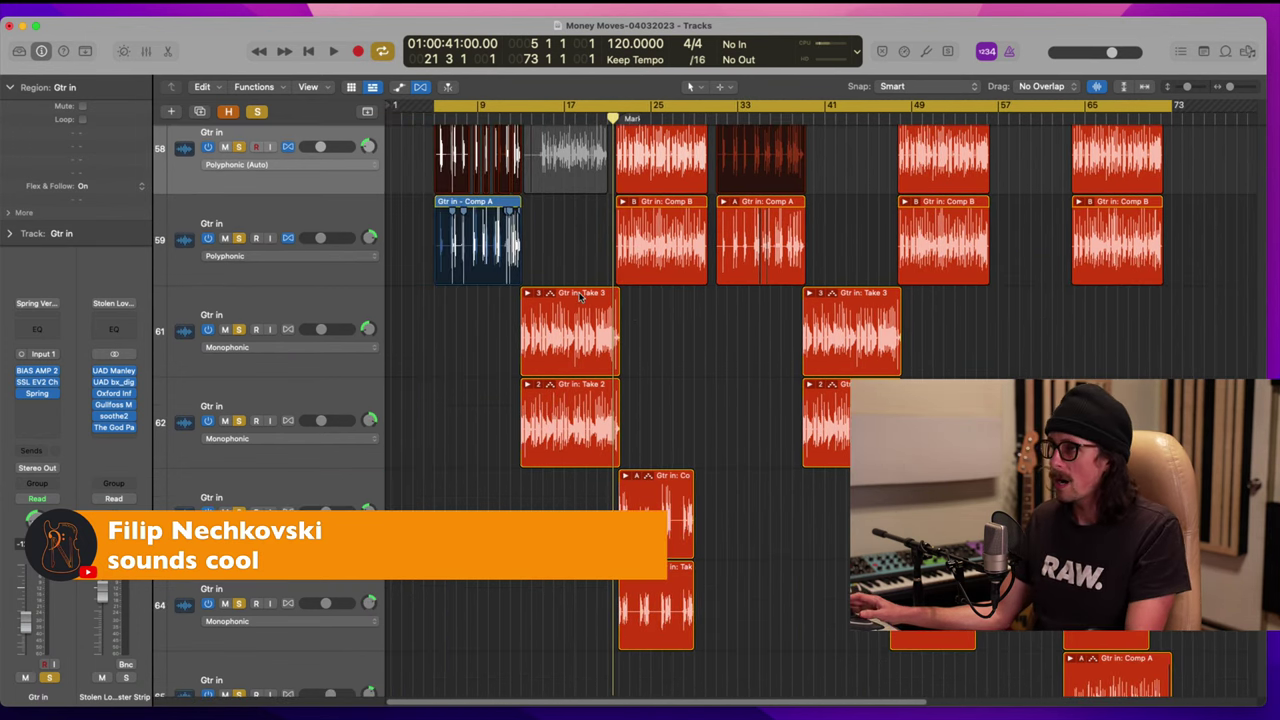
scroll(578, 296, "down", 10)
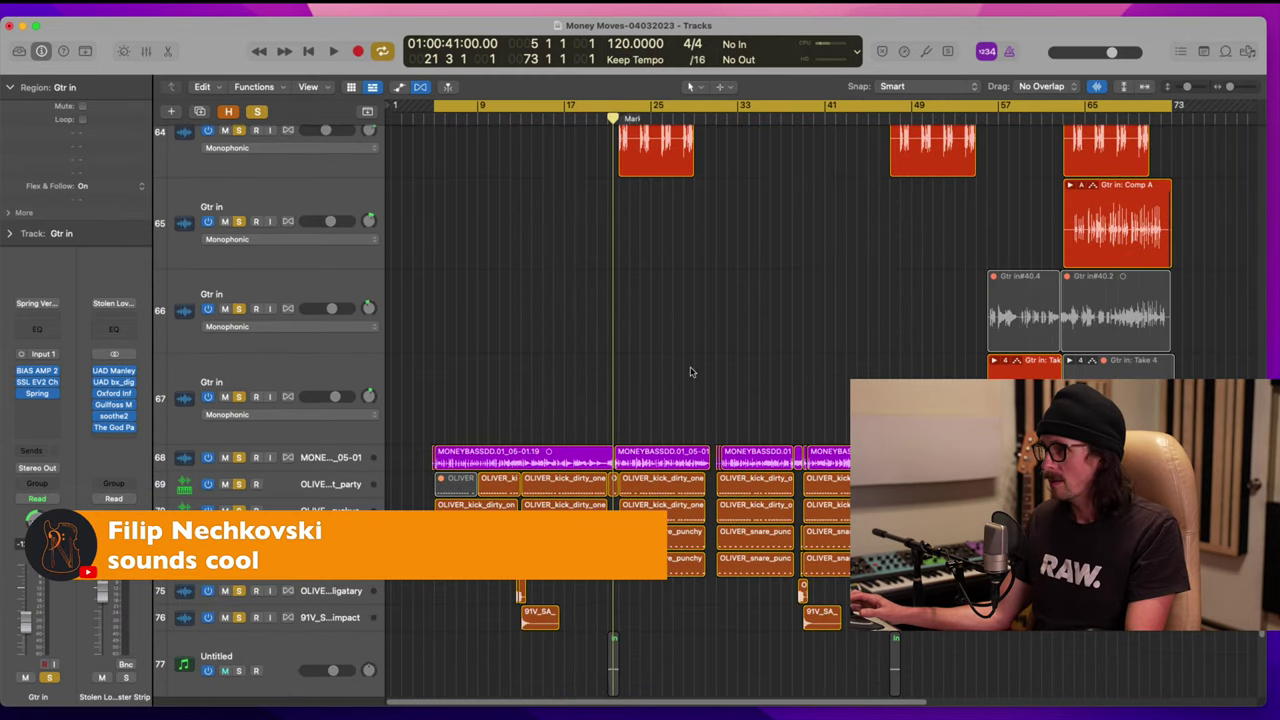
scroll(690, 372, "up", 4)
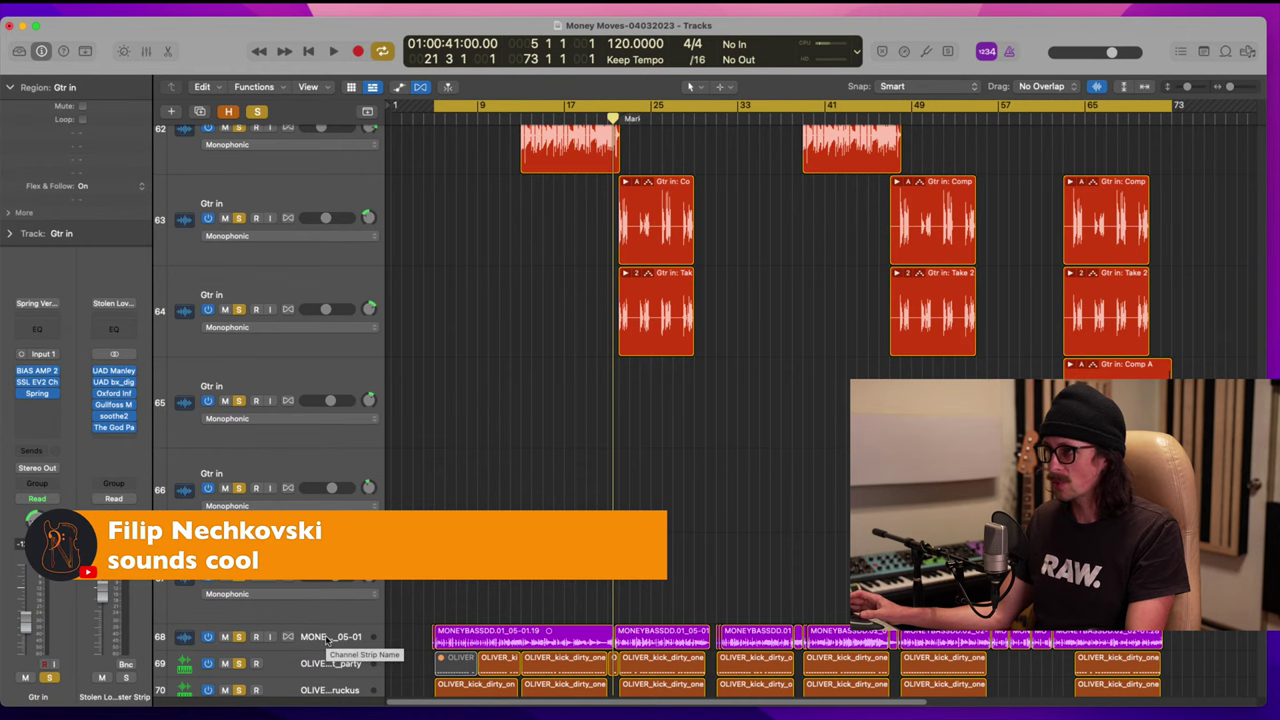
left_click_drag(326, 638, 400, 200)
Step: Compare the note starts of guitar Take 2 with the bass region from bar 13 to 13 3
left_click_drag(484, 144, 724, 275)
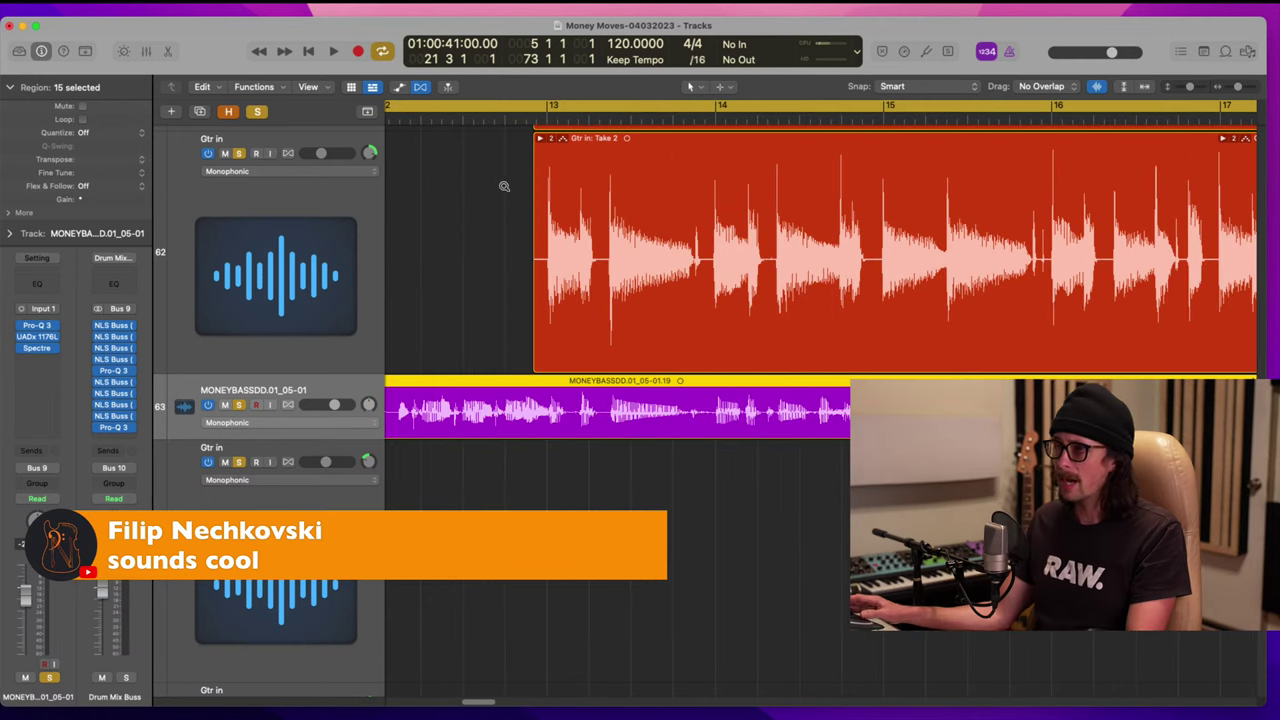
left_click_drag(498, 181, 750, 548)
left_click_drag(512, 198, 682, 488)
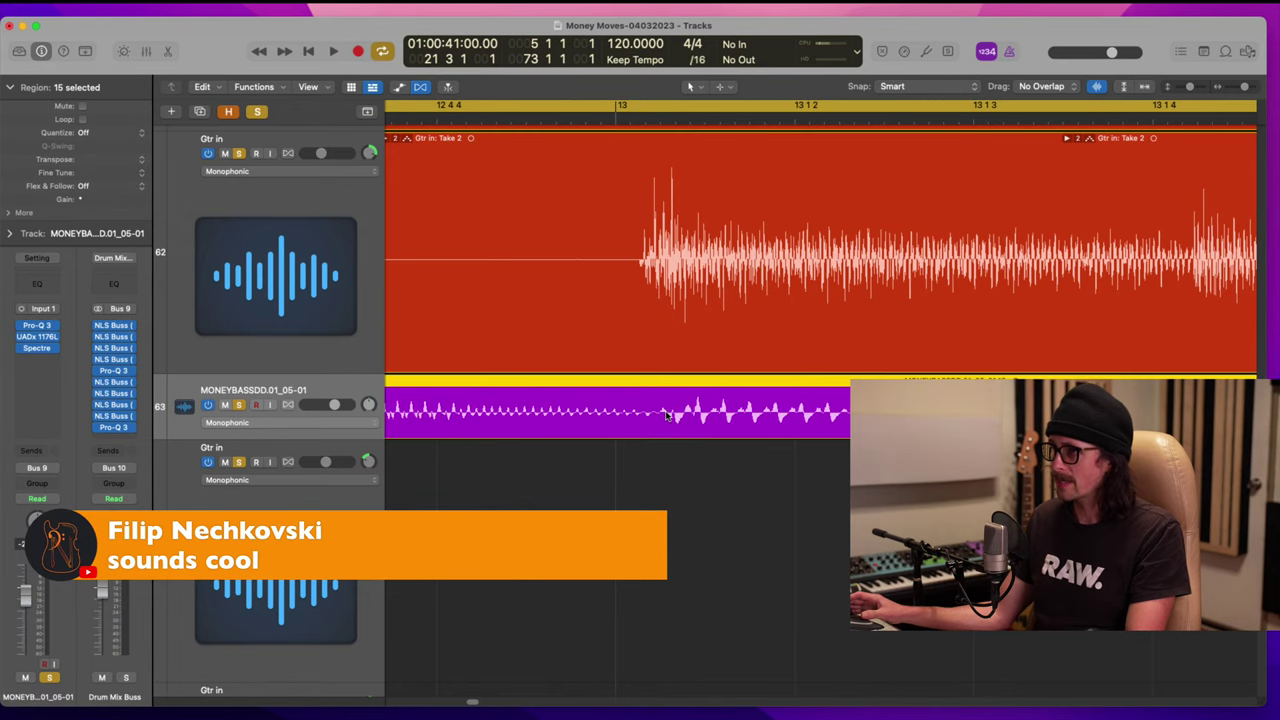
scroll(668, 415, "right", 5)
scroll(716, 418, "right", 5)
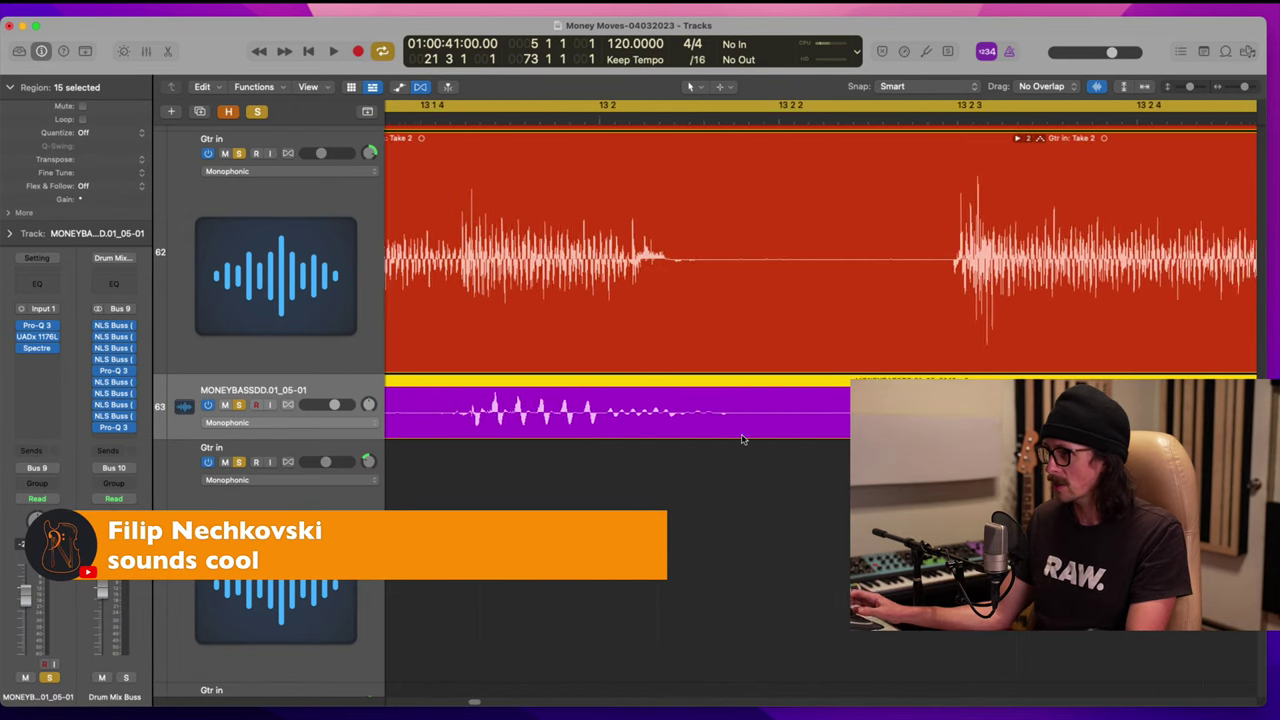
scroll(713, 445, "right", 2)
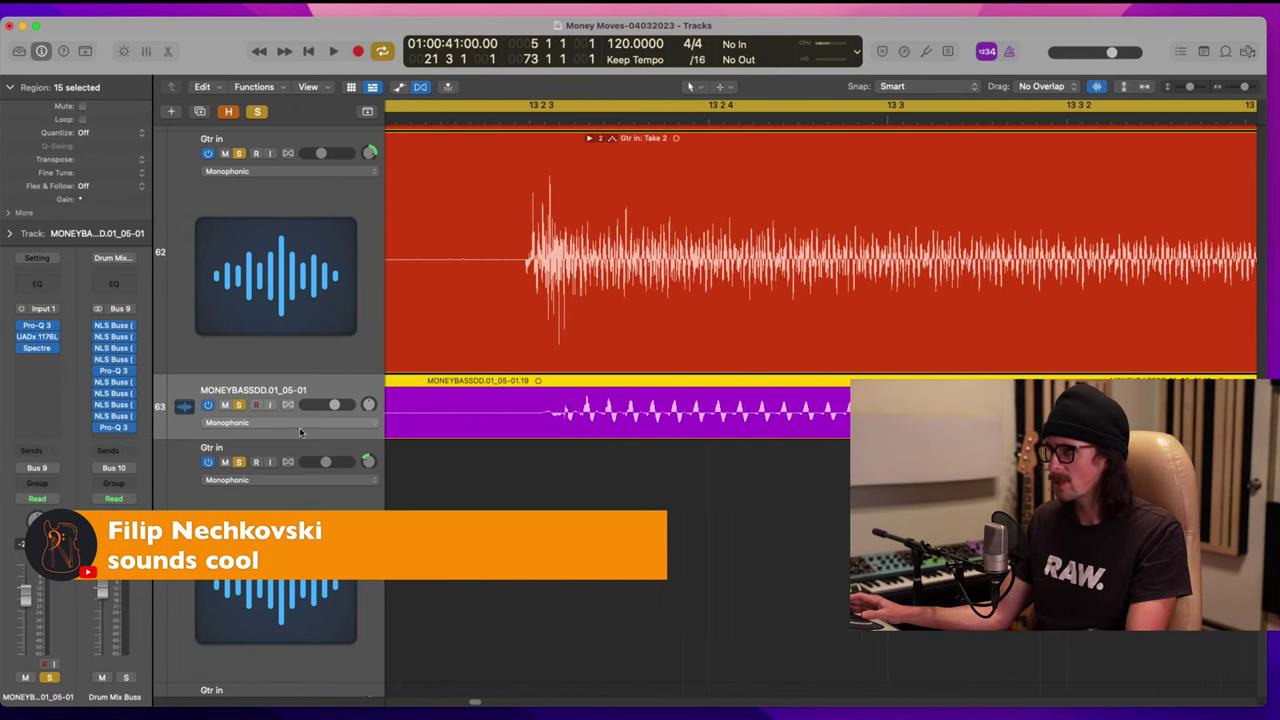
Step: Enlarge the bass track and compare its waveform with guitar Take 2 from 13 2 3 to 14 2
key("ctrl+z")
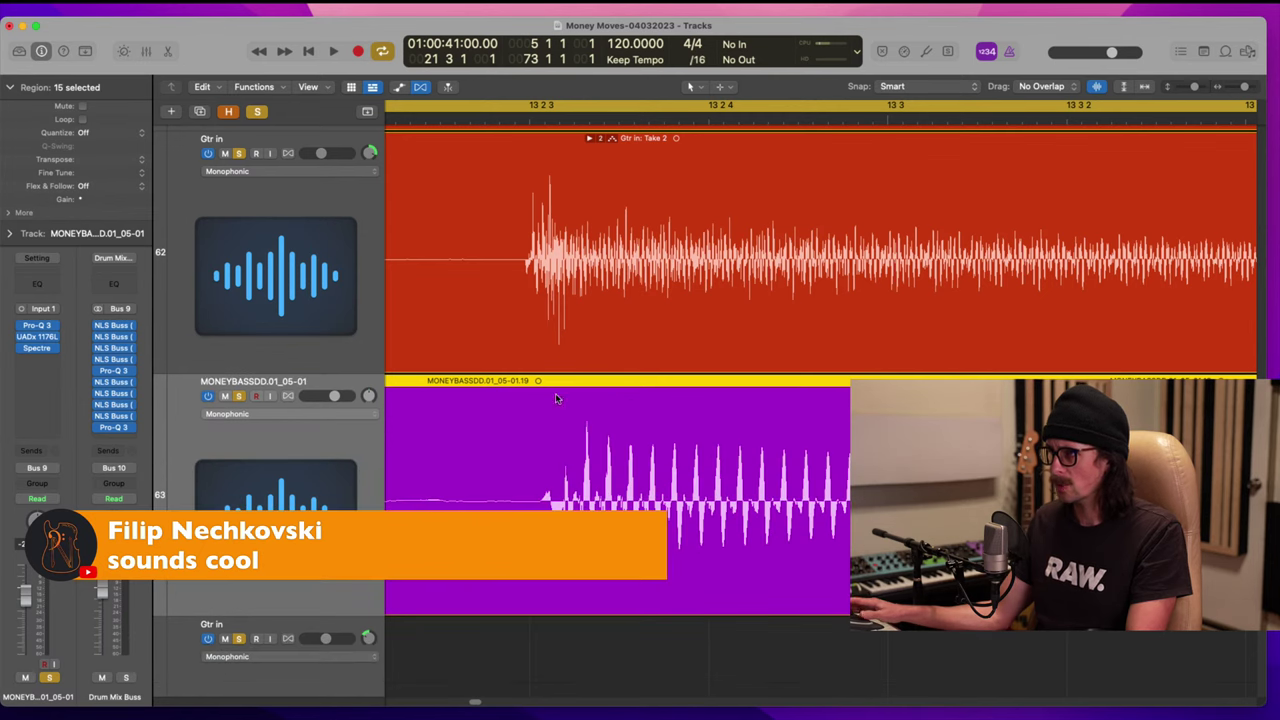
scroll(621, 460, "right", 10)
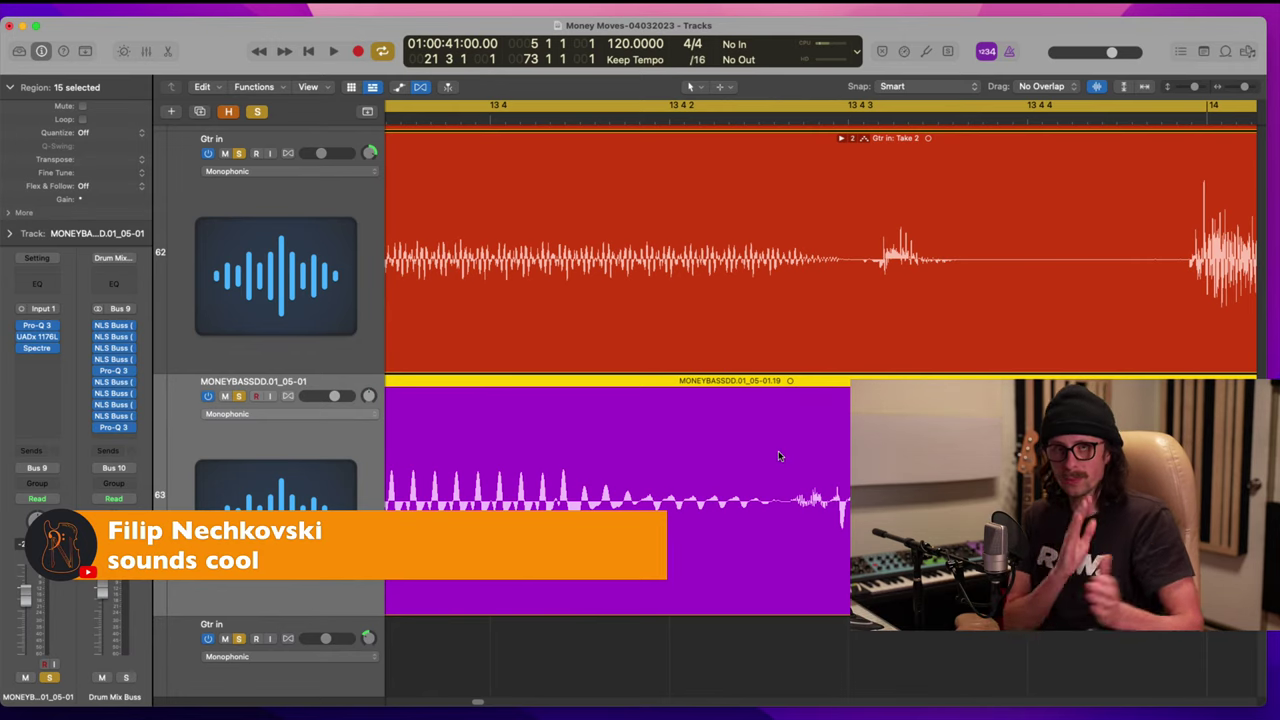
scroll(779, 456, "right", 6)
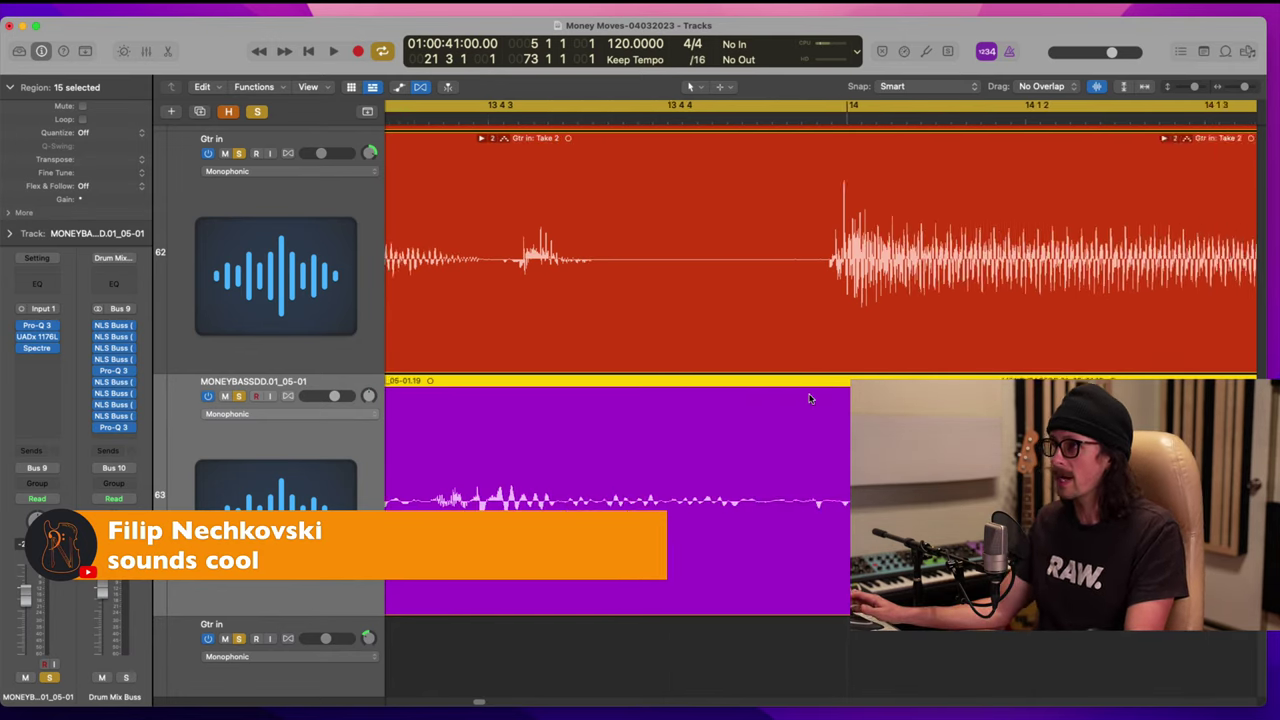
scroll(788, 333, "right", 4)
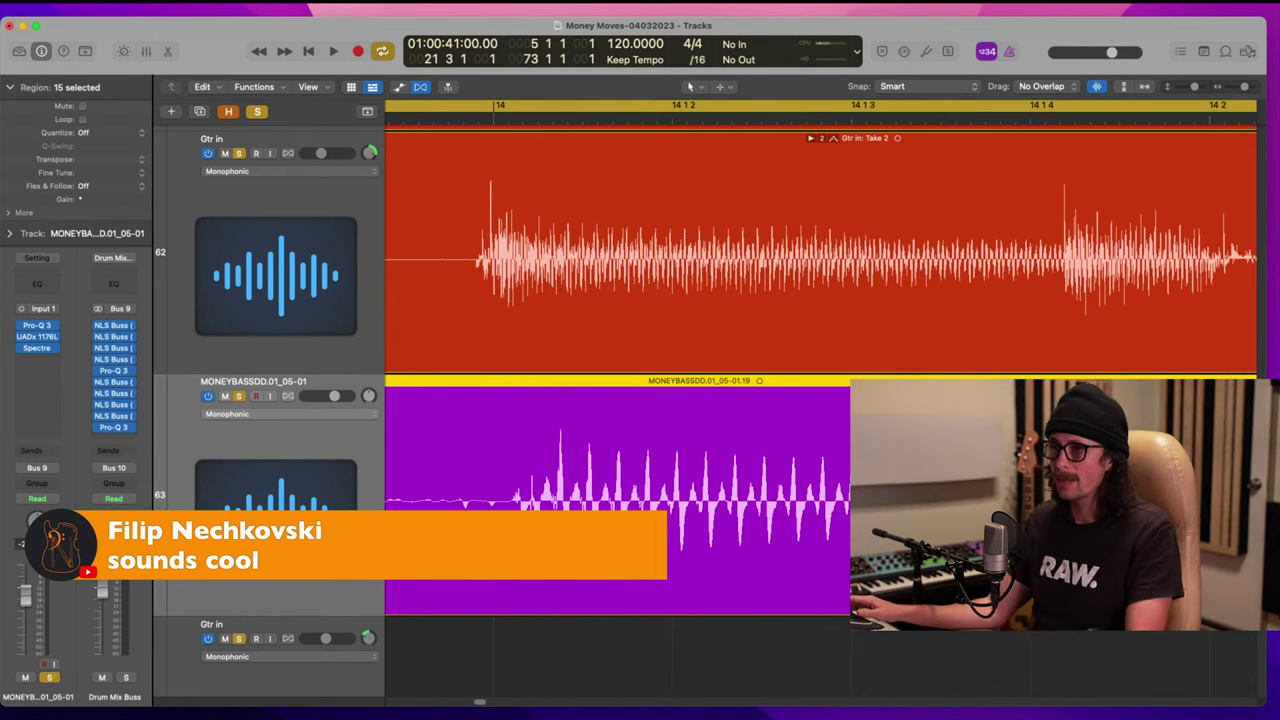
Step: Examine the start of the bass region MONEYBASSDD.01_05-01.19 at bar 5 and its crossfade with the preceding region
left_click(665, 492, "ctrl+alt")
left_click(665, 492, "ctrl+alt")
left_click(665, 492, "ctrl+alt")
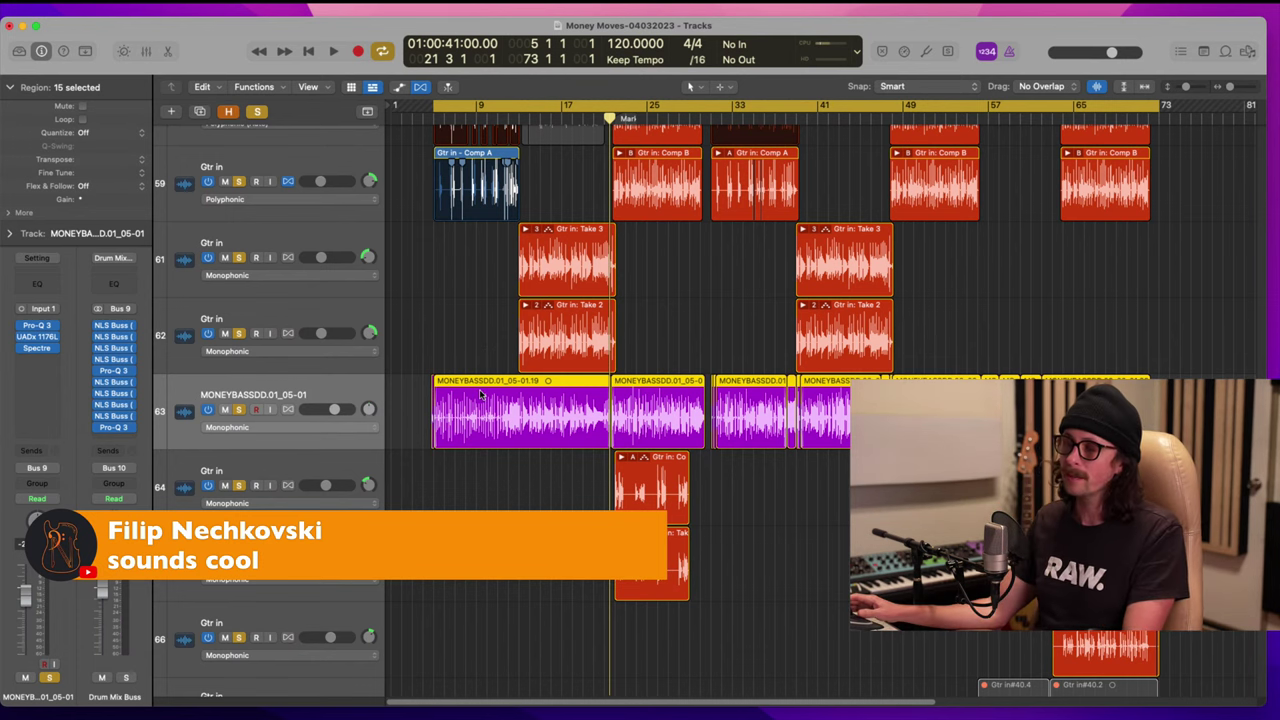
left_click_drag(418, 195, 585, 510)
left_click_drag(514, 265, 548, 578)
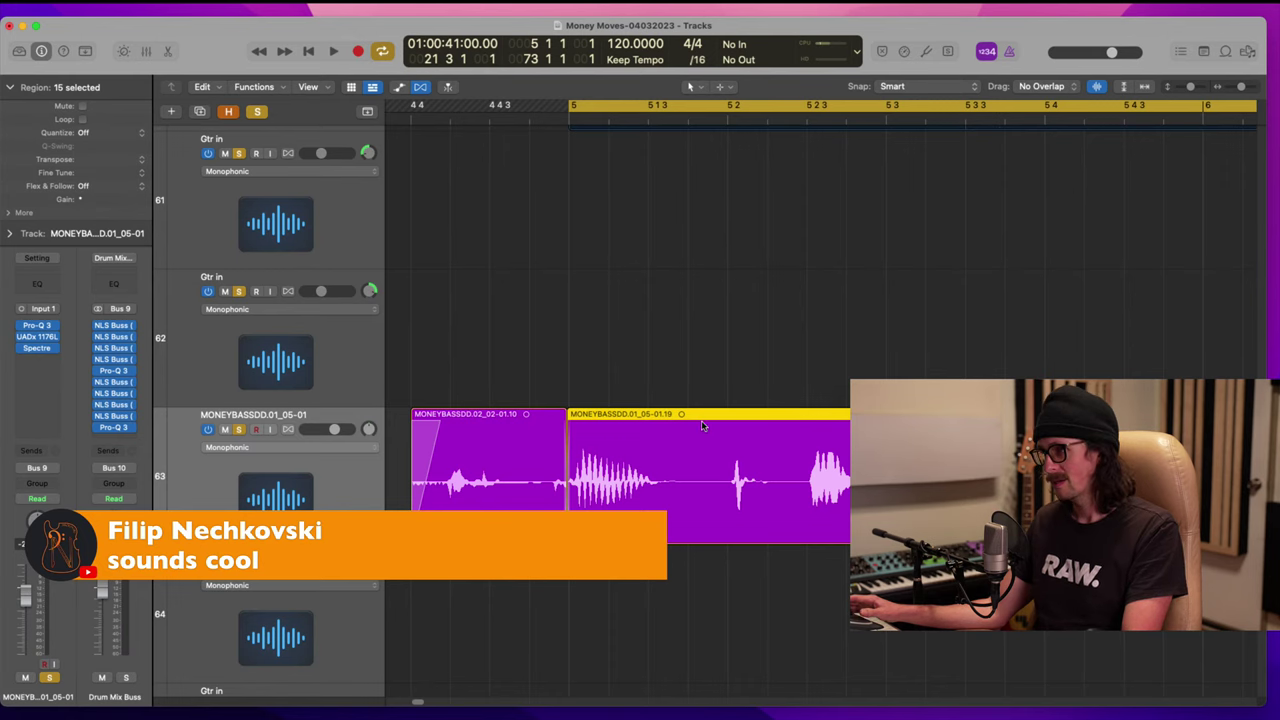
left_click_drag(522, 324, 684, 560)
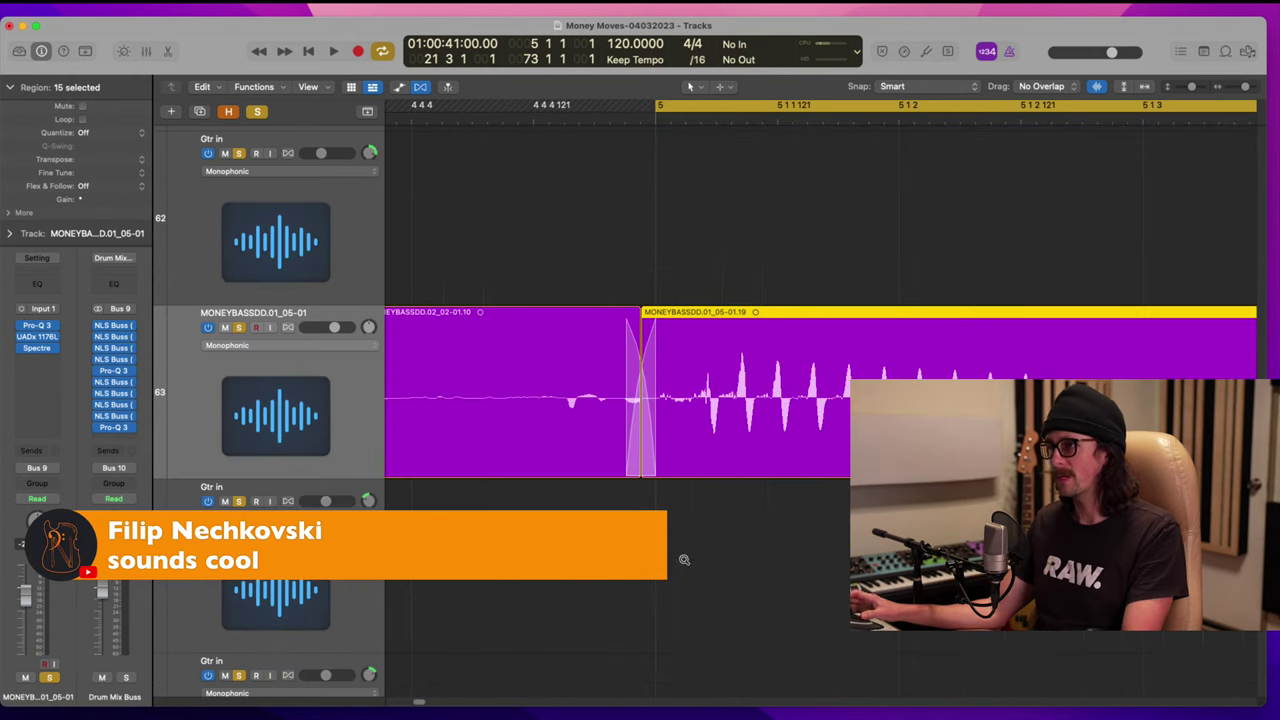
left_click(709, 493, "ctrl+alt")
left_click(706, 488, "ctrl+alt")
left_click(629, 403, "ctrl+alt")
left_click(629, 403, "ctrl+alt")
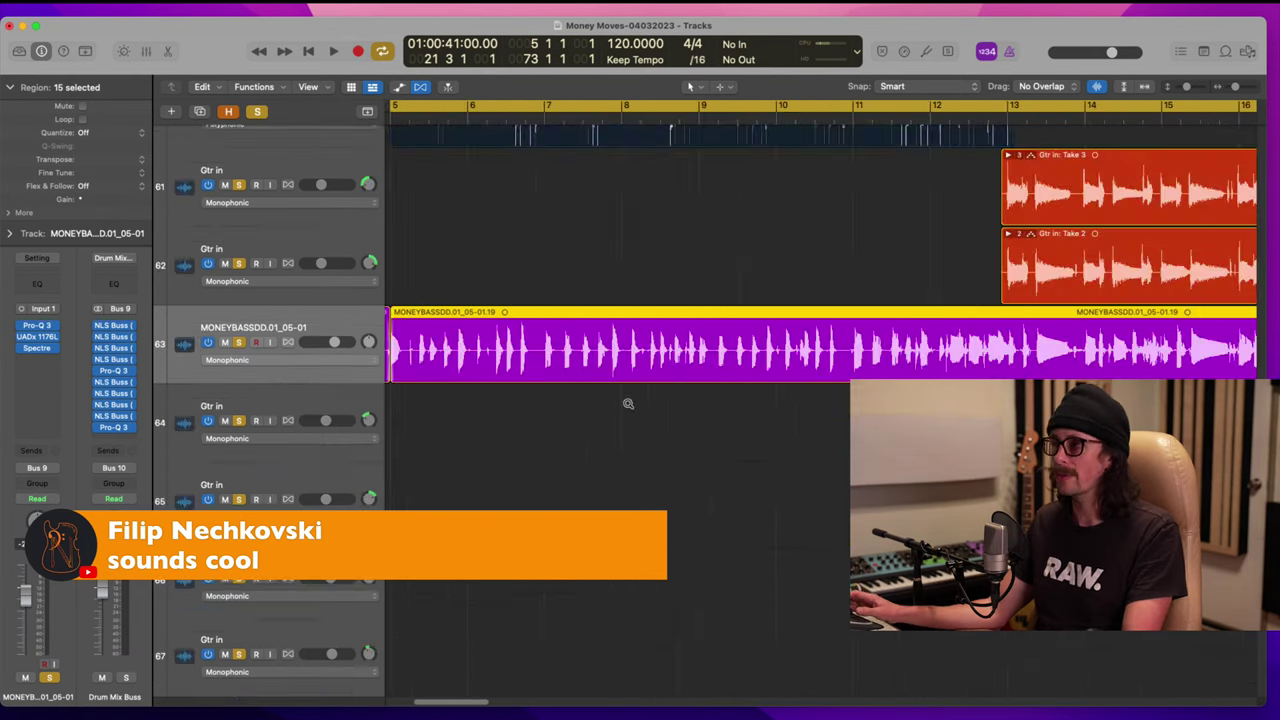
Step: Split the bass region MONEYBASSDD.01_05-01.19 at bar 13, near the start of guitar Takes 2 and 3
scroll(745, 468, "left", 2)
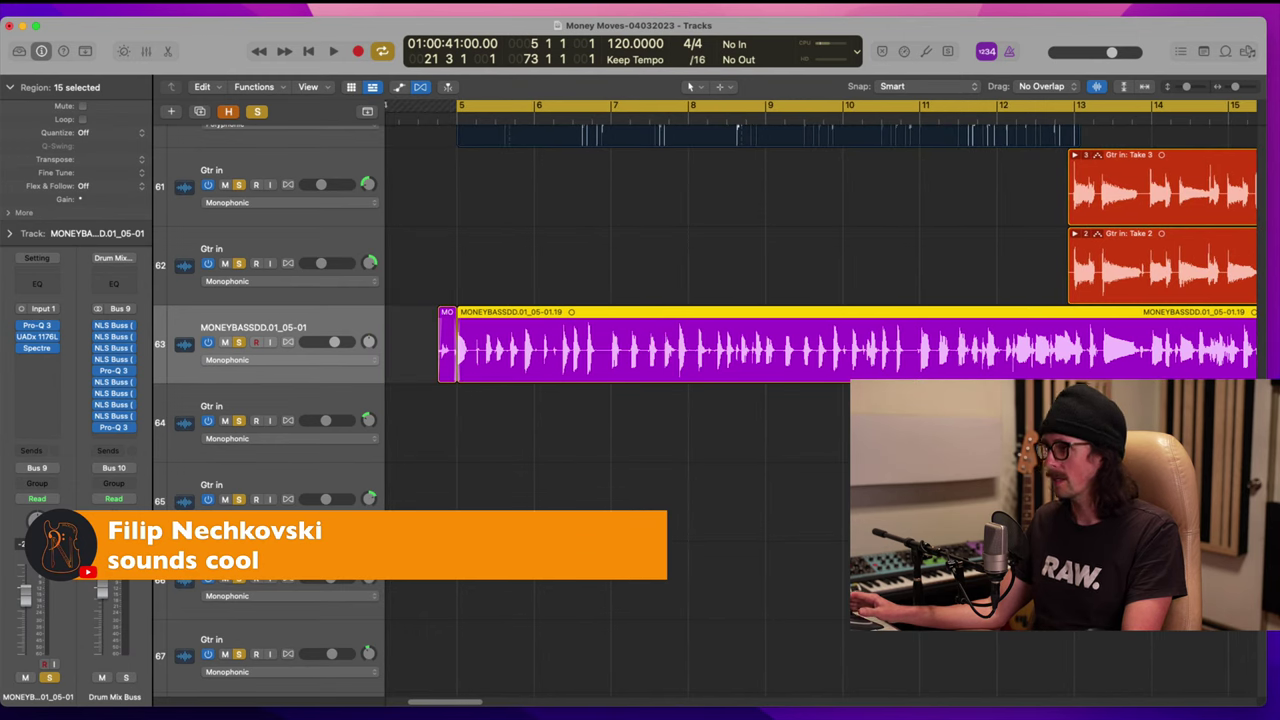
left_click_drag(980, 236, 1124, 470)
left_click(928, 349, "ctrl+alt")
left_click(806, 360, "ctrl+alt")
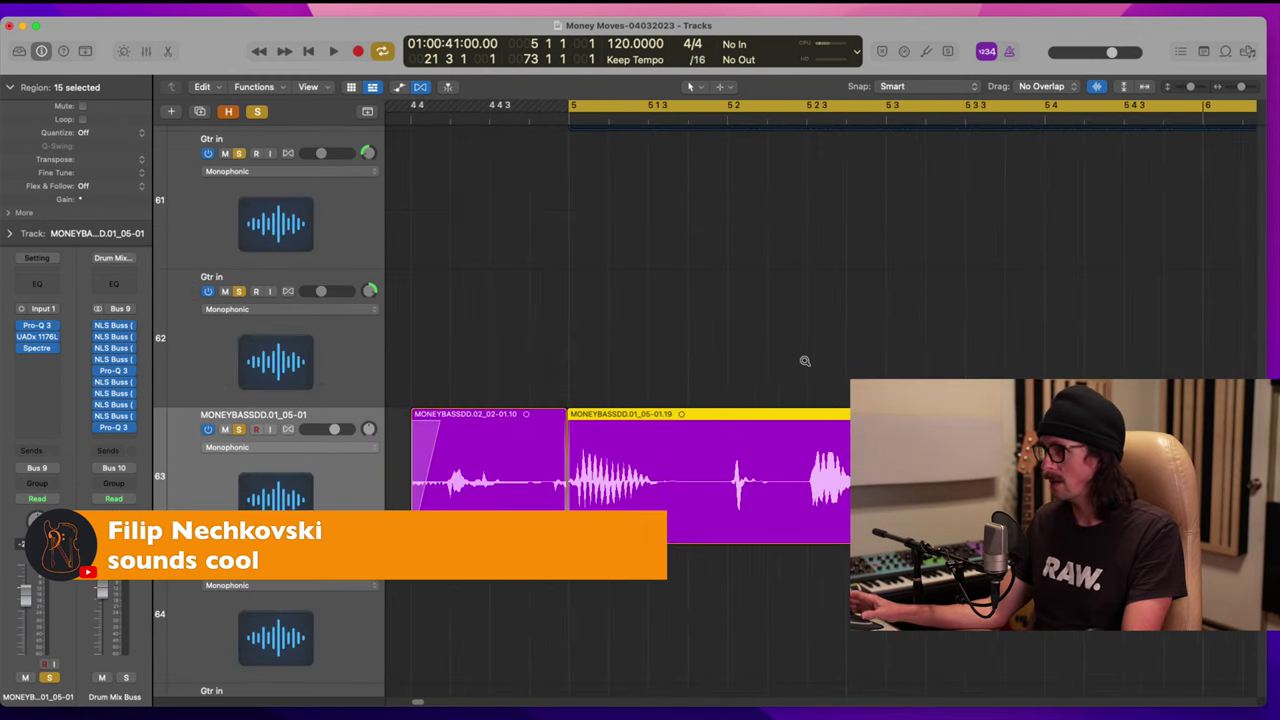
left_click(768, 477, "ctrl+alt")
left_click(765, 471, "ctrl+alt")
left_click_drag(588, 288, 682, 606)
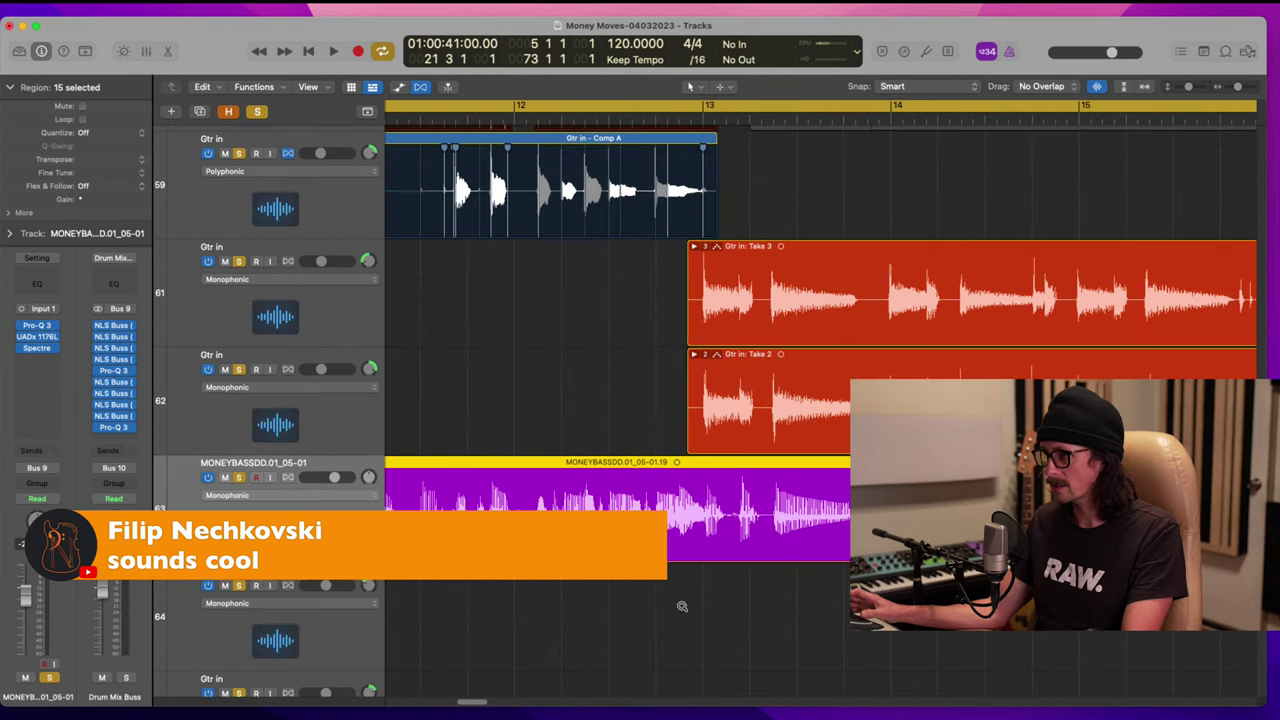
left_click_drag(692, 473, 772, 598)
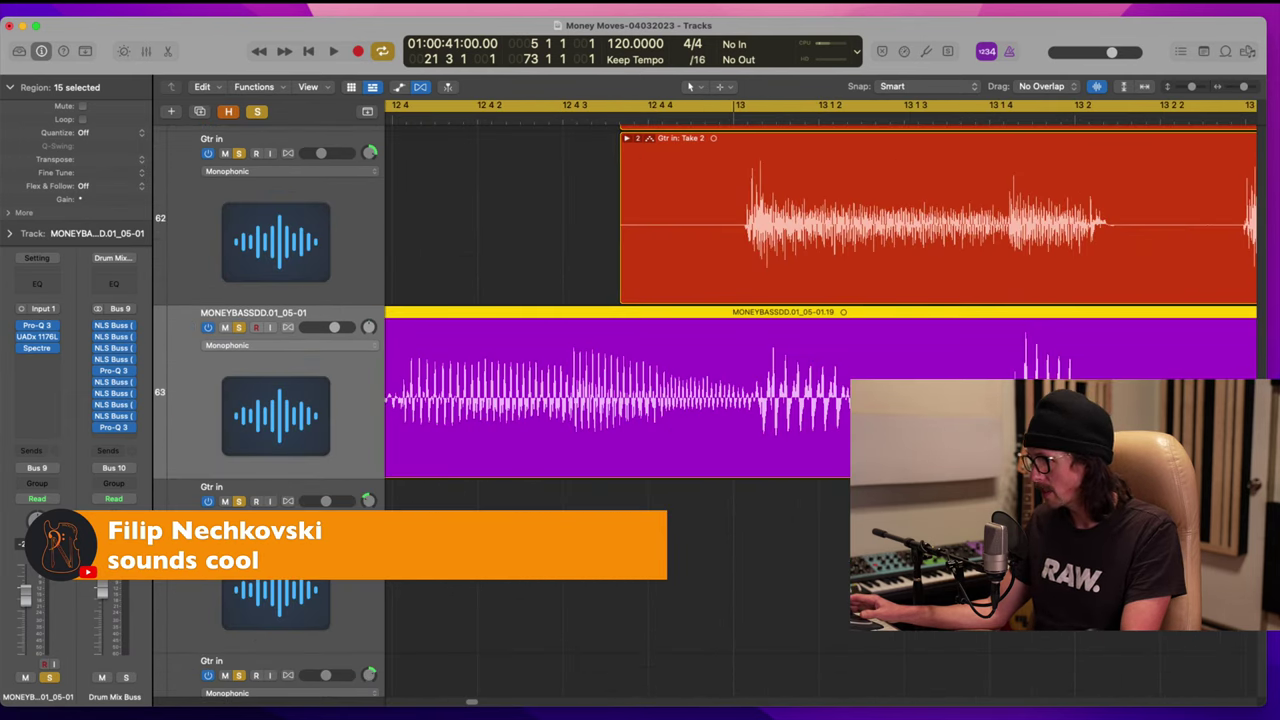
left_click(771, 537, "ctrl+alt")
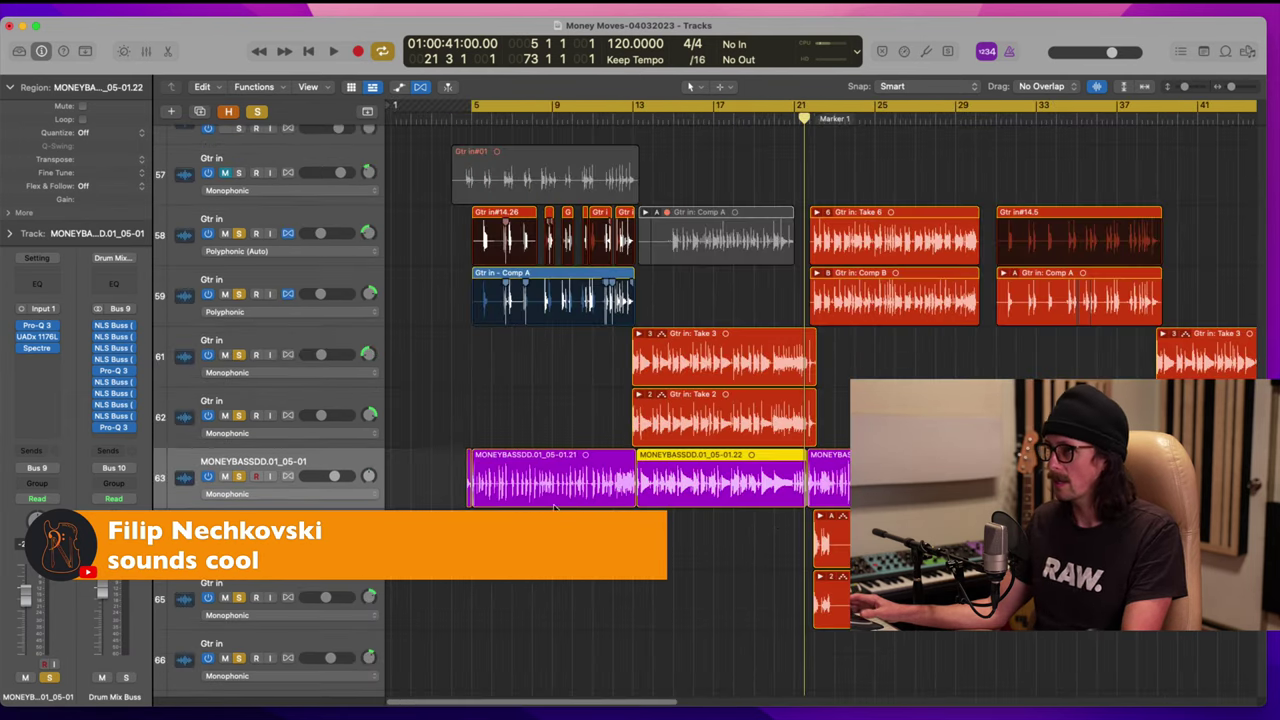
Step: Select the bass region starting at bar 5 and turn on Flex for the MONEYBASSDD.01_05-01 track
left_click(543, 503)
left_click_drag(443, 322, 614, 508)
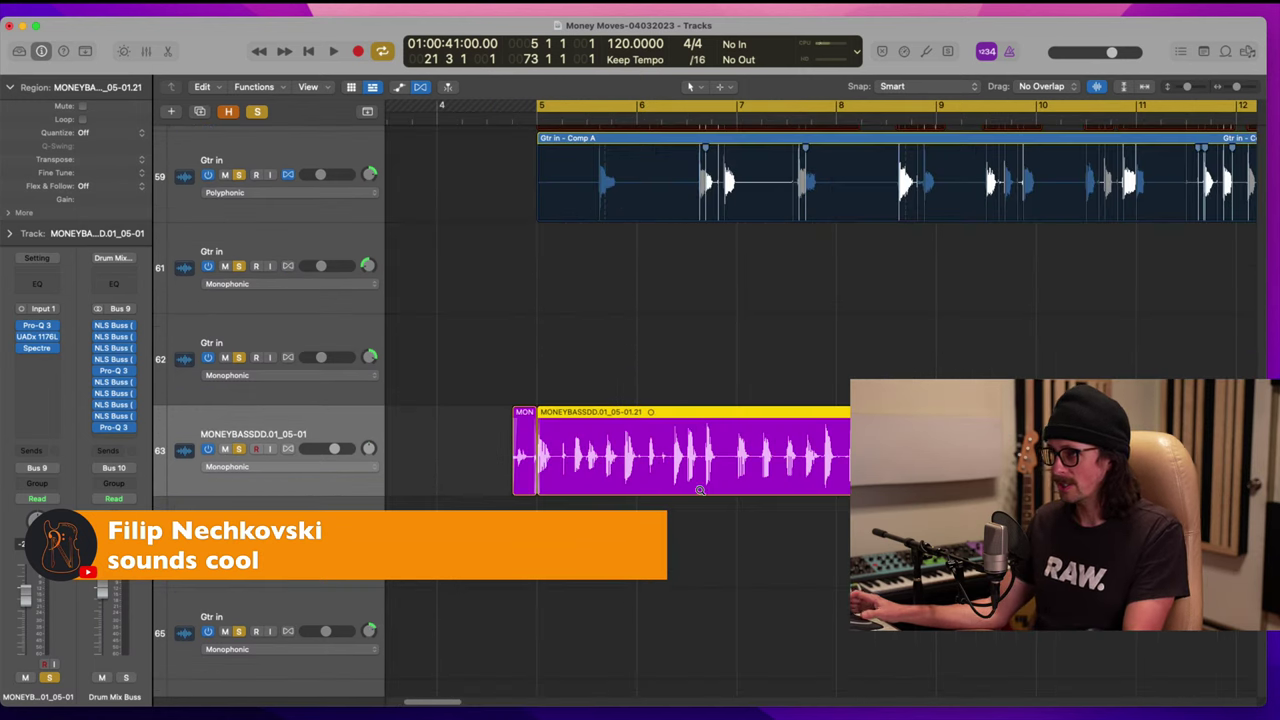
left_click(289, 450)
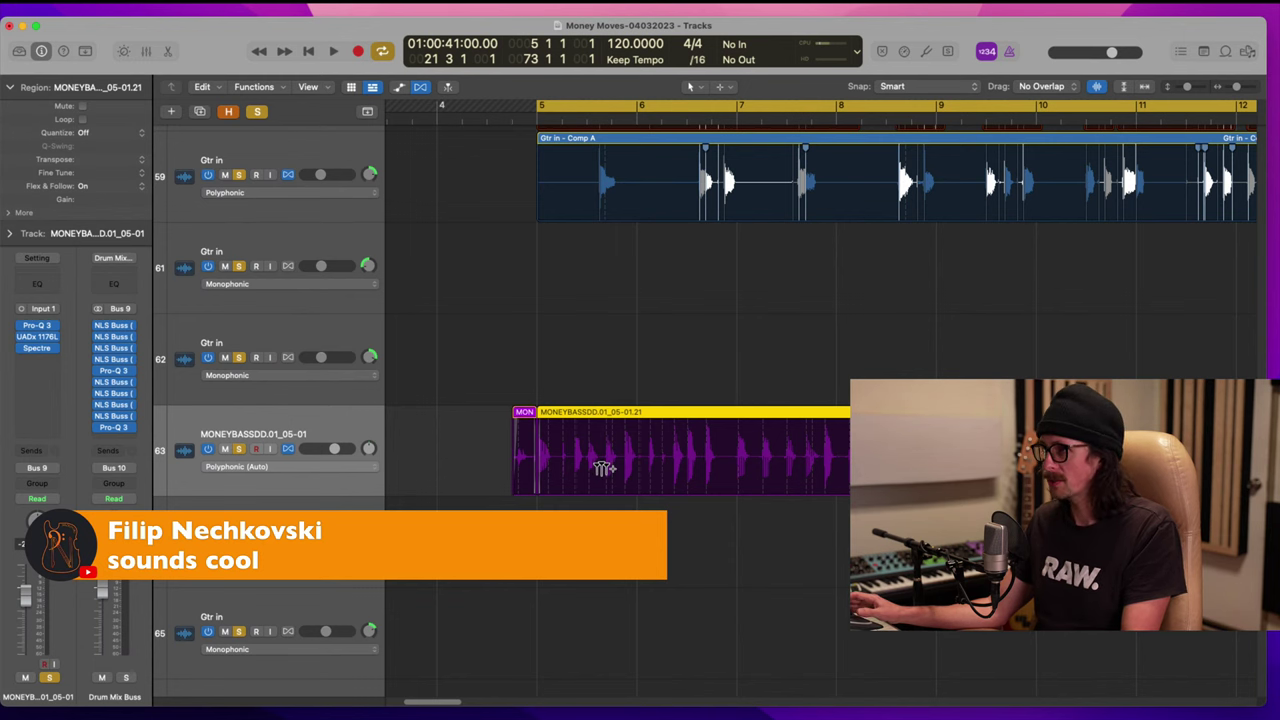
Step: Move the MONEYBASSDD.01_05-01 track directly below guitar track 59, above the Take 3 and Take 2 tracks
key("super+Left")
key("super+Up")
key("super+Left")
key("super+Up")
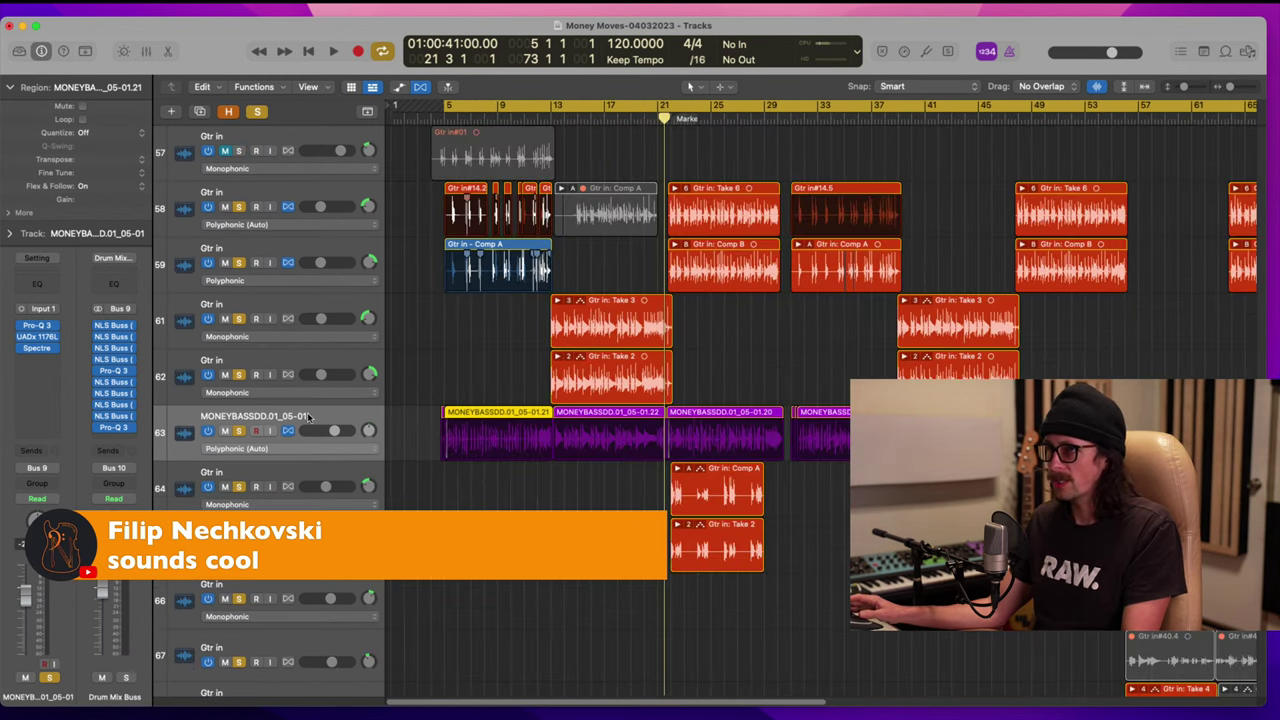
left_click_drag(309, 416, 315, 305)
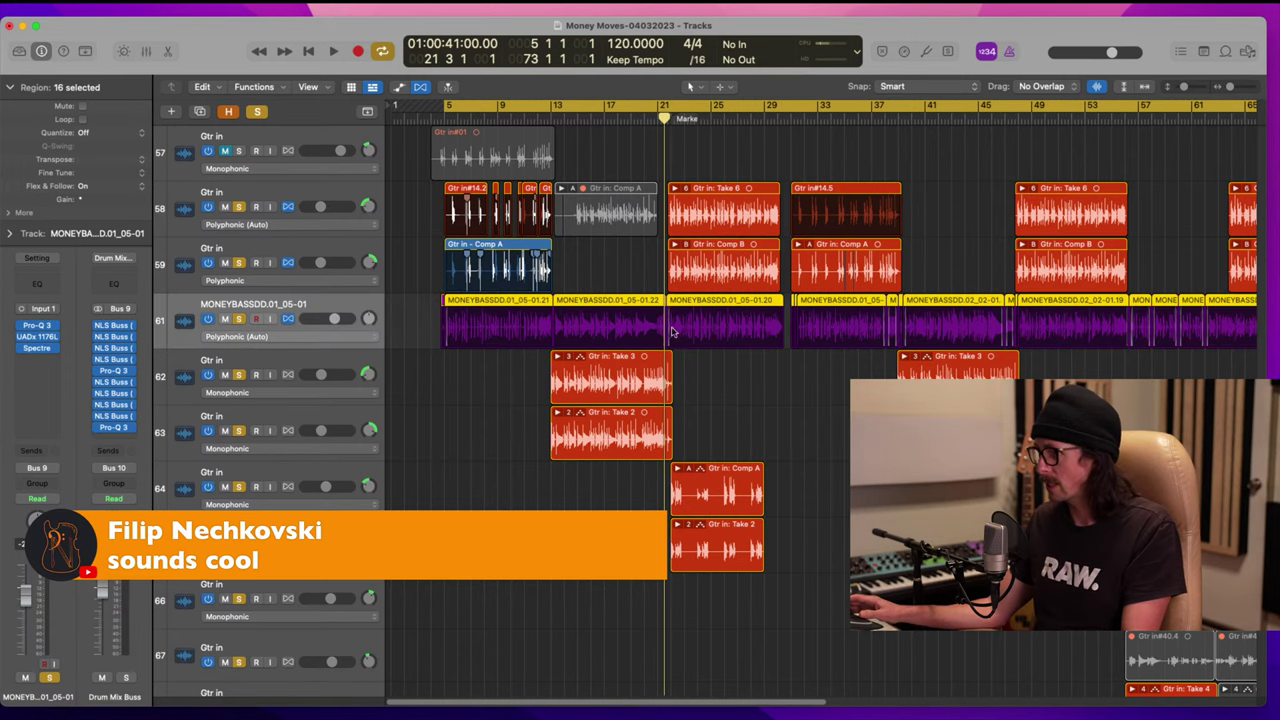
Step: Flex the bass note near 6 3 4 slightly earlier so its start aligns with the guitar flex marker in Comp A
left_click_drag(433, 166, 627, 455)
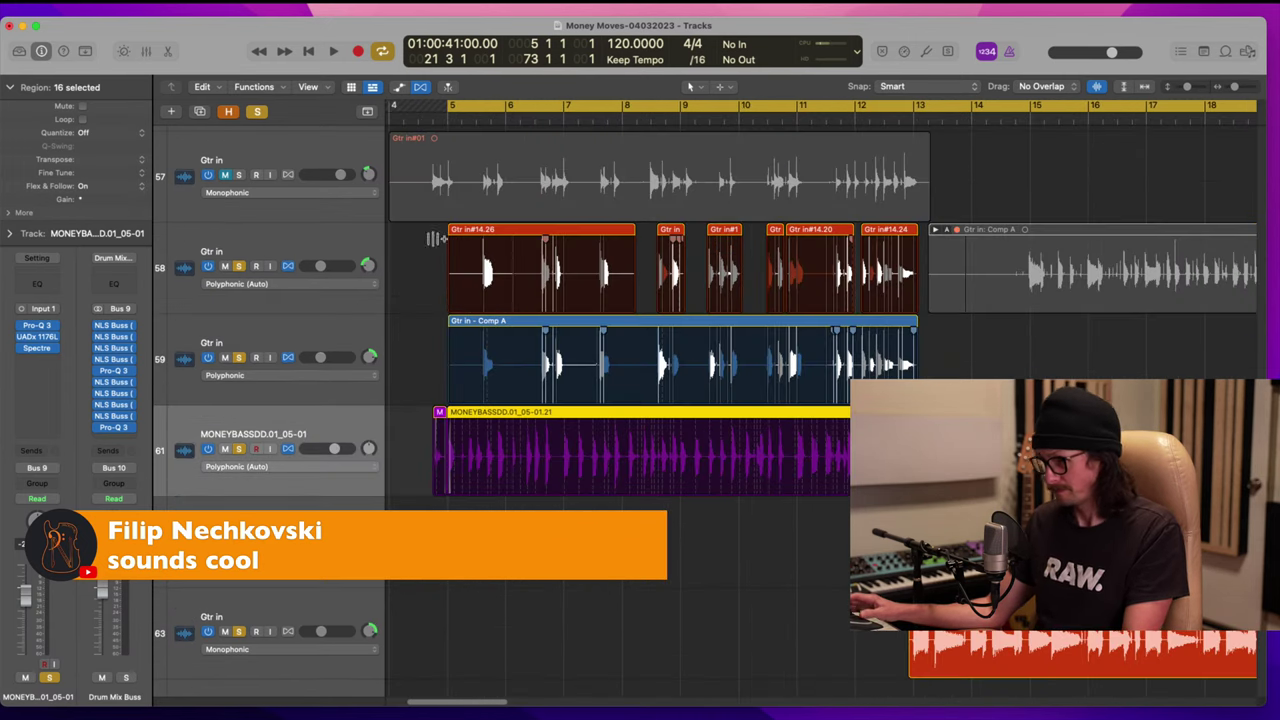
left_click_drag(404, 225, 585, 458)
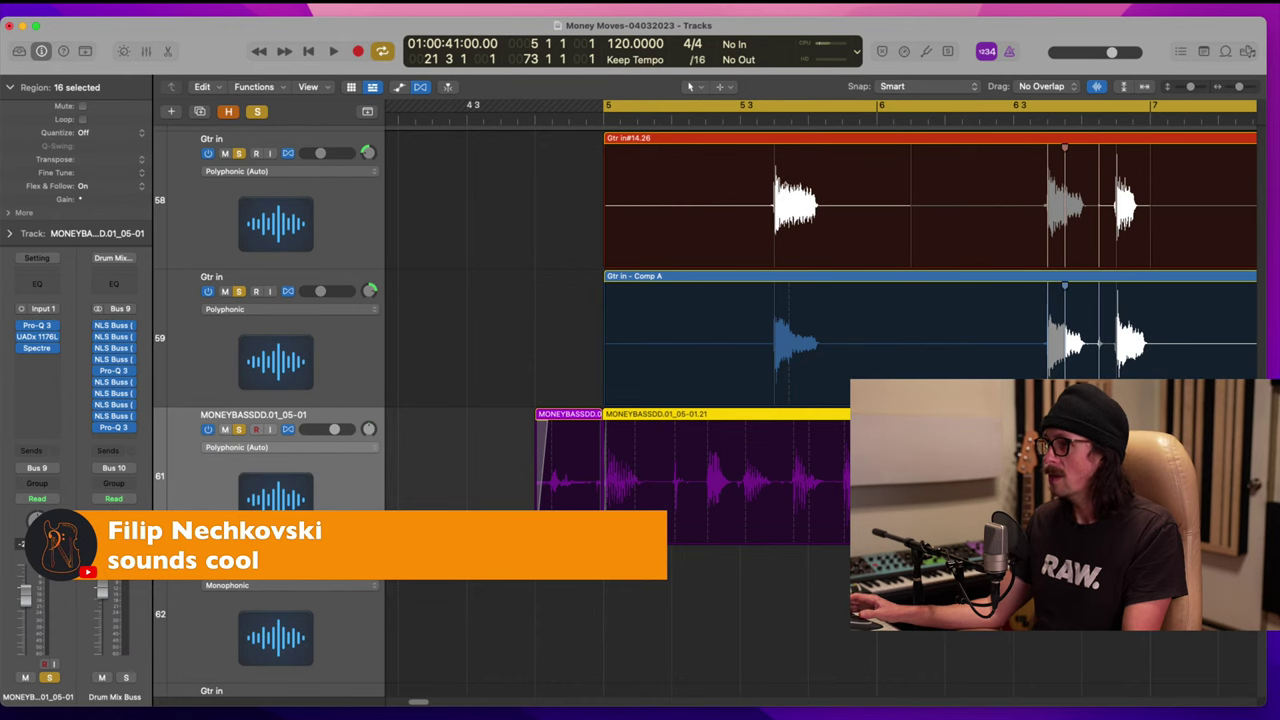
scroll(948, 292, "right", 4)
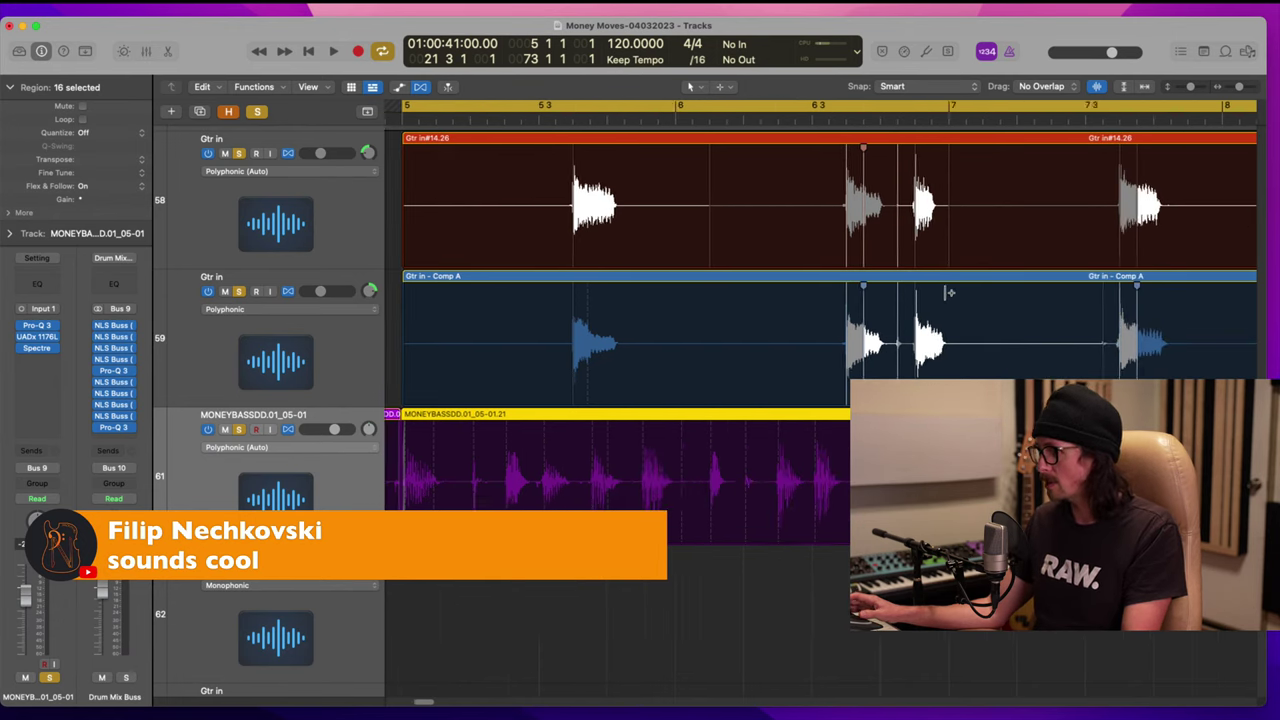
left_click_drag(704, 144, 836, 512)
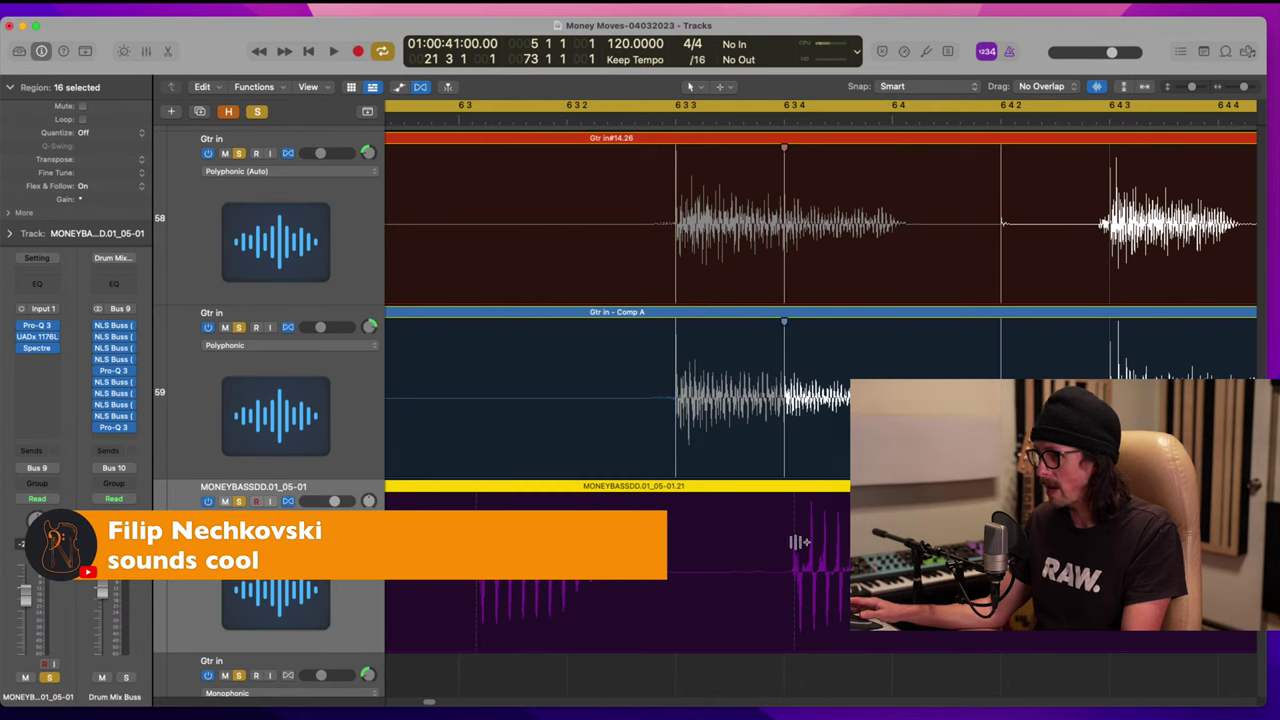
left_click_drag(791, 594, 781, 599)
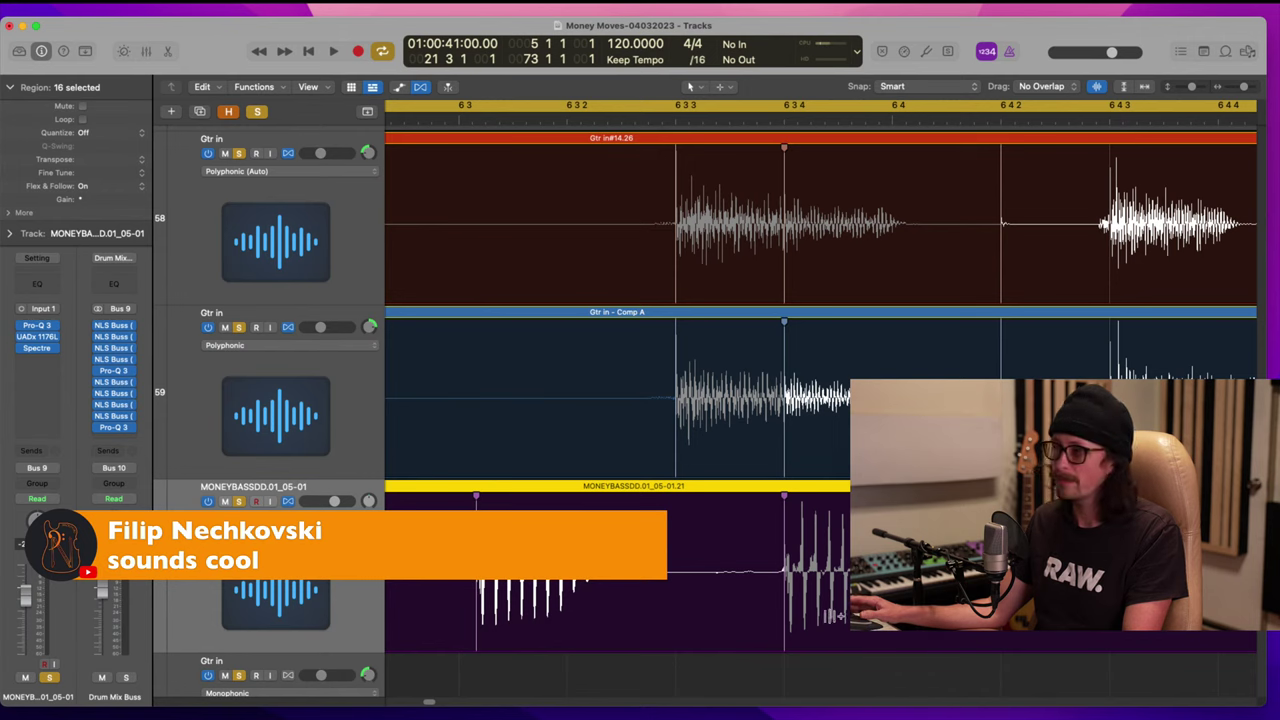
Step: Flex the first note of bass region MONEYBASSDD.01_05-01.21 earlier so its start falls exactly on bar 5
scroll(775, 230, "right", 5)
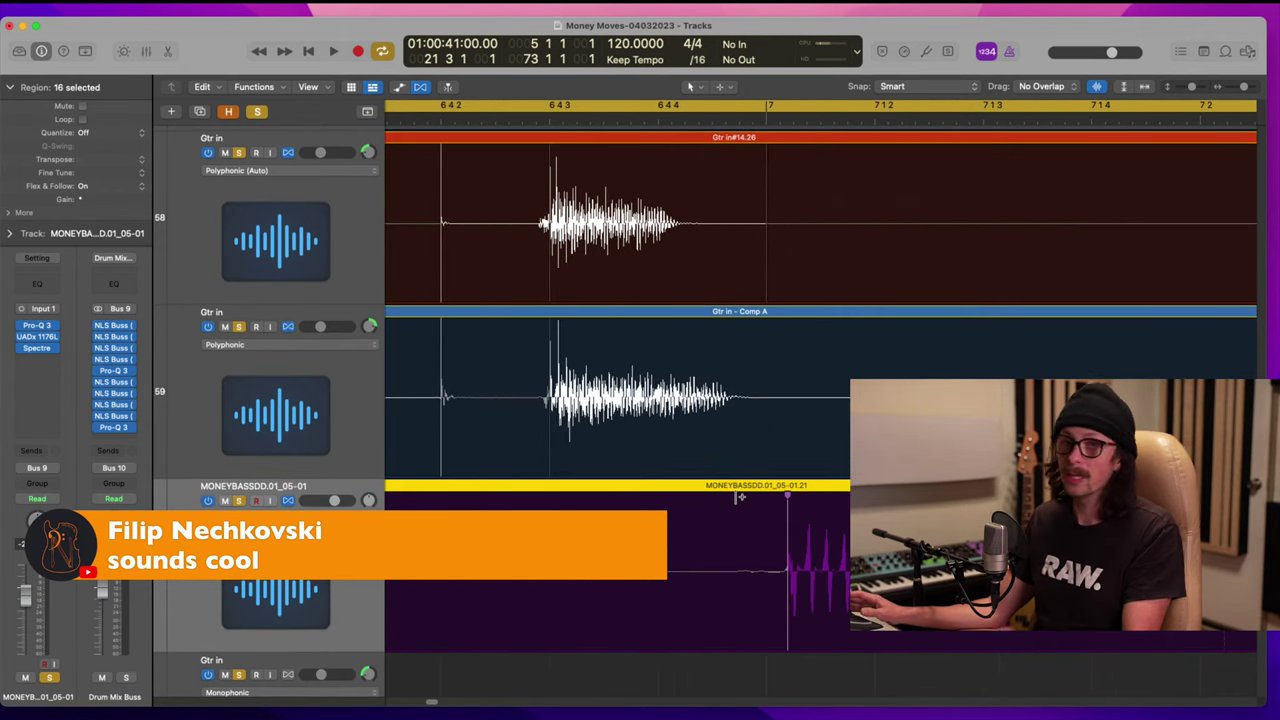
left_click(580, 465, "ctrl+alt")
left_click(577, 470, "ctrl+alt")
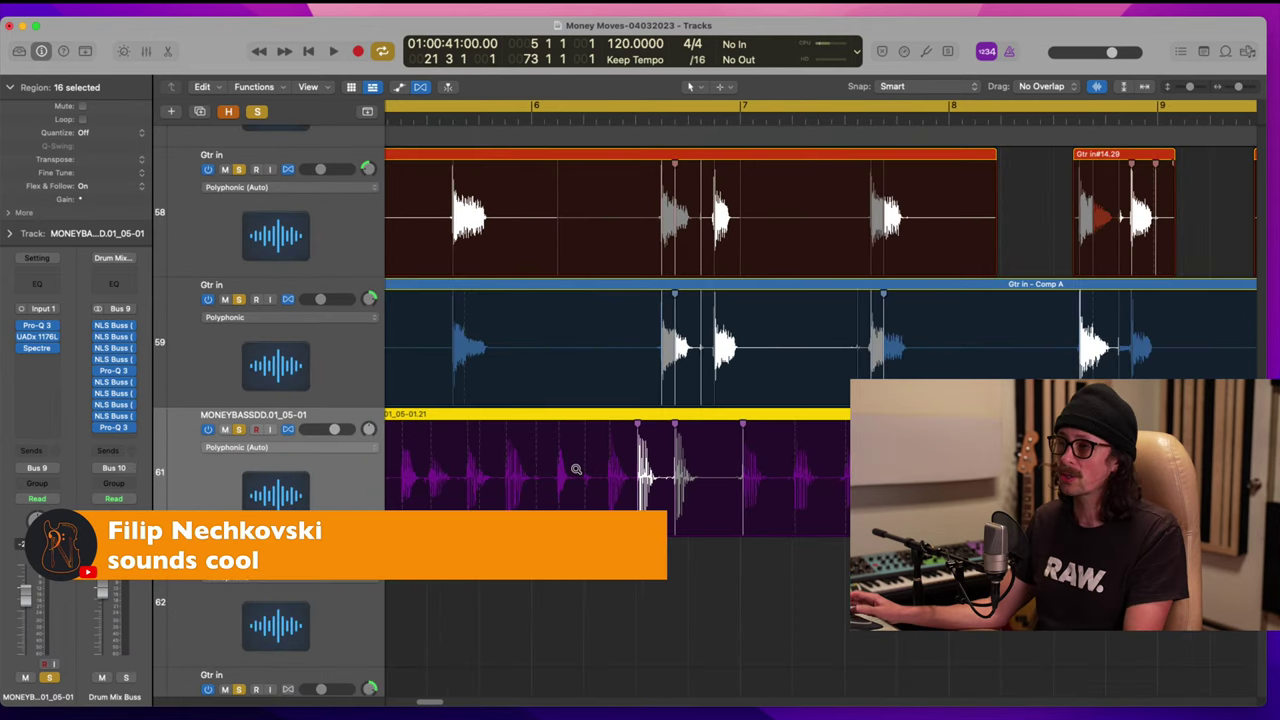
left_click(577, 468, "ctrl+alt")
scroll(577, 468, "left", 3)
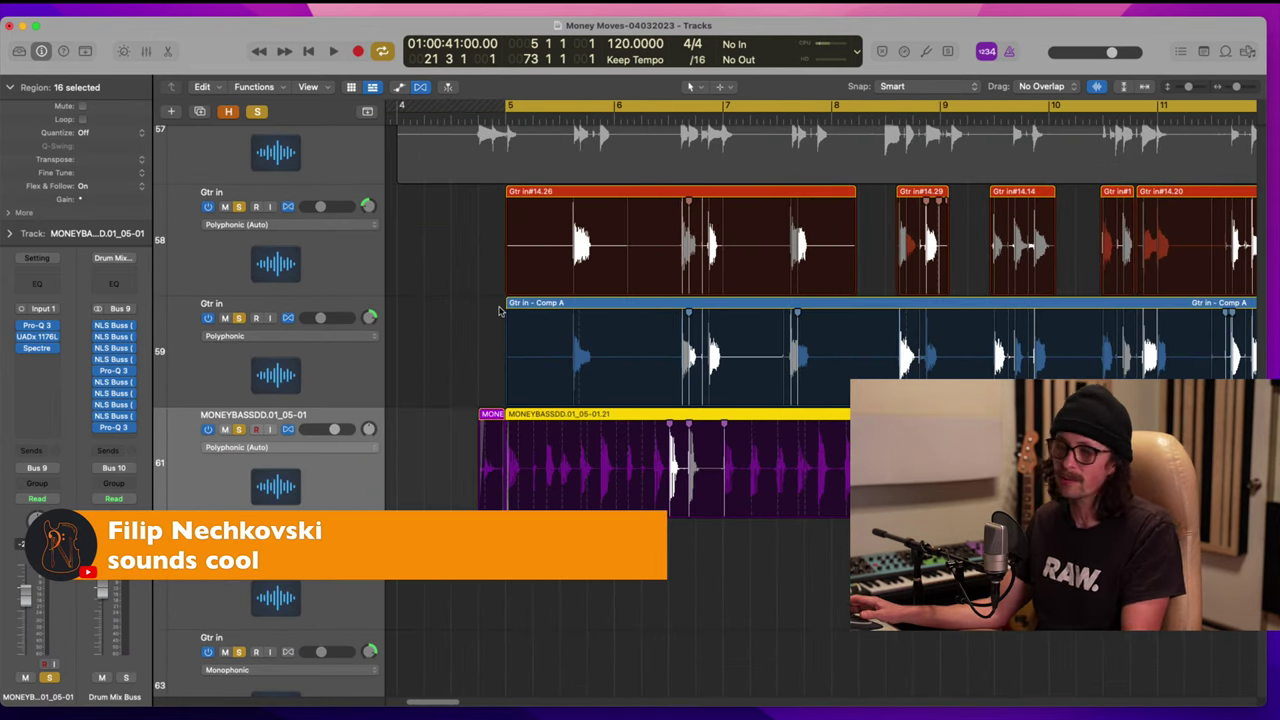
left_click_drag(473, 342, 598, 445)
left_click_drag(583, 272, 724, 522)
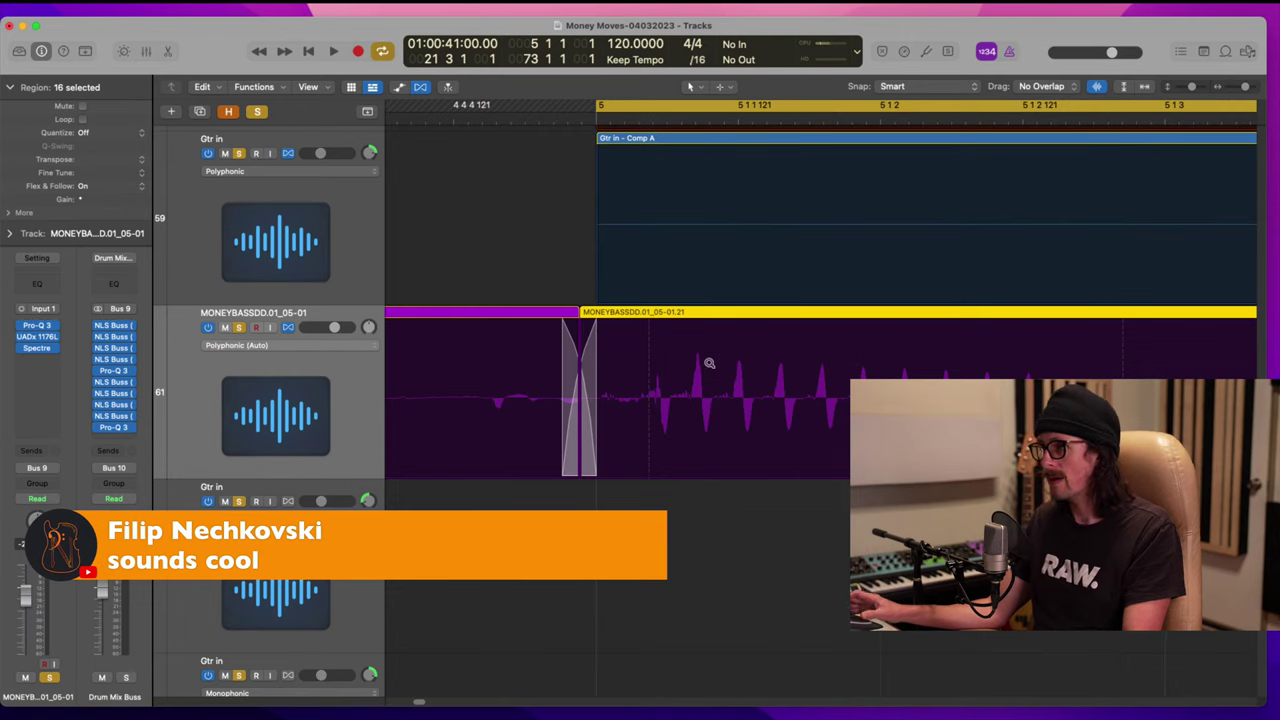
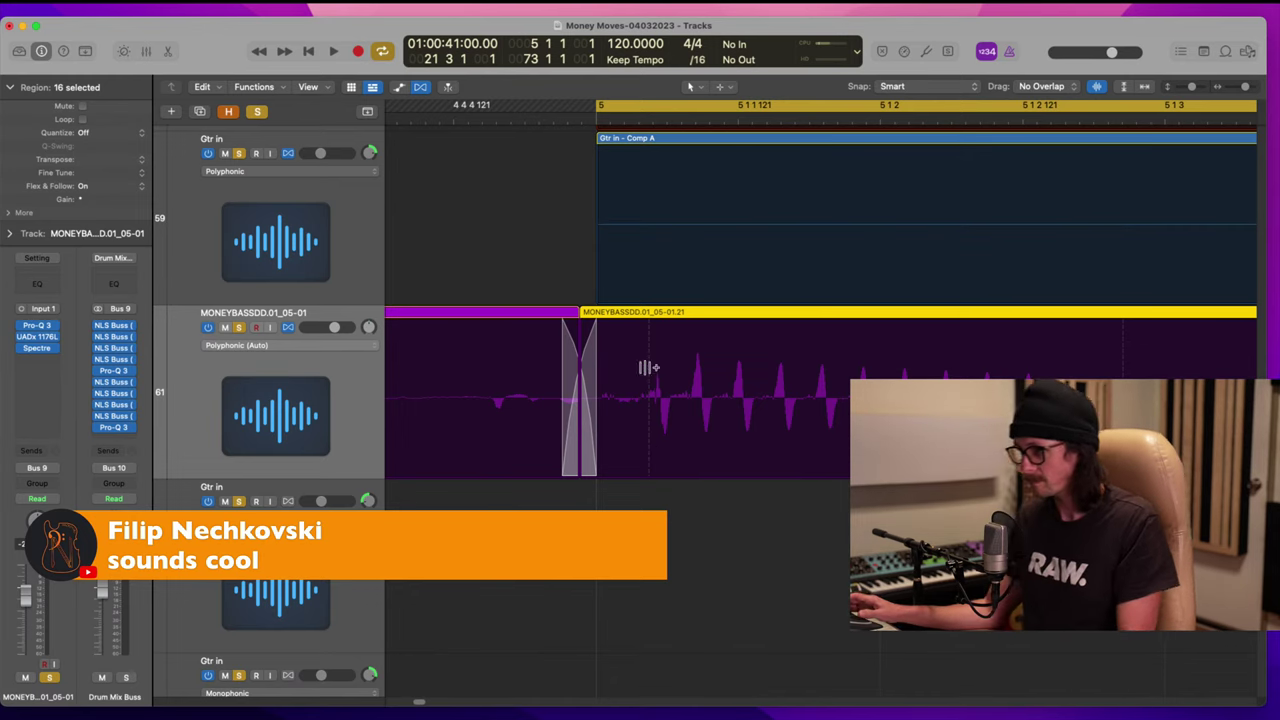
key("z")
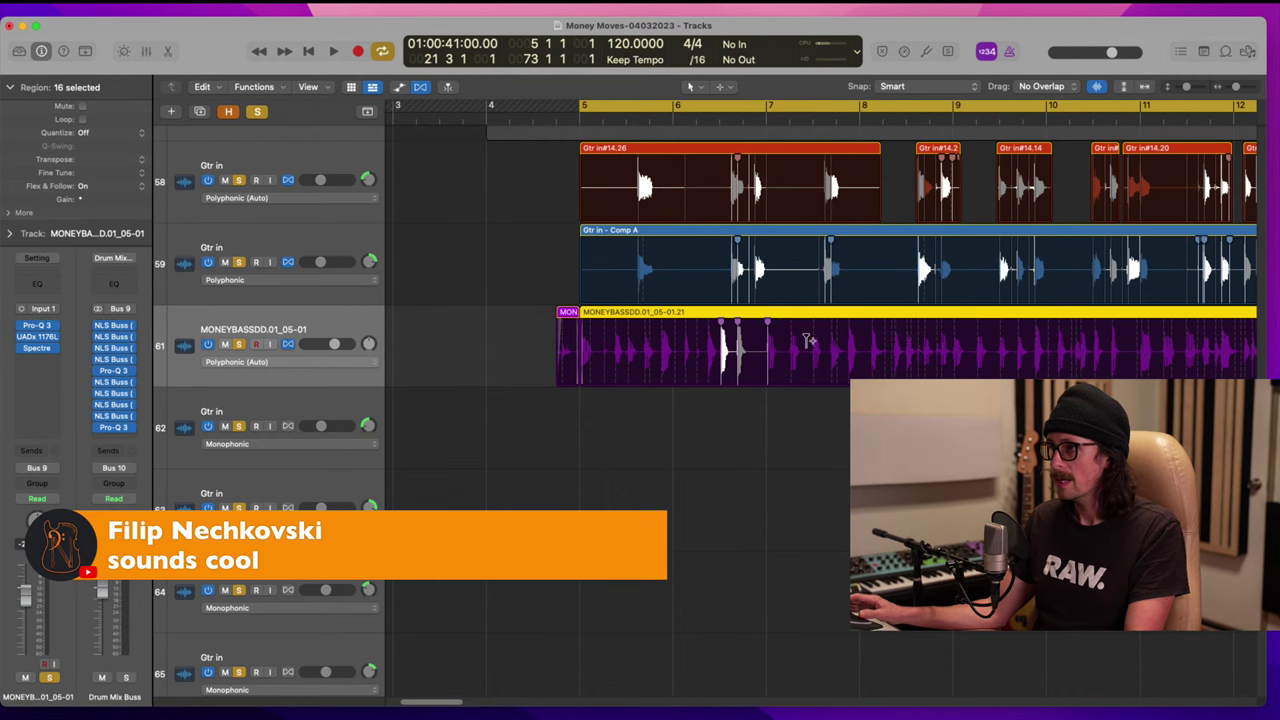
left_click_drag(596, 278, 678, 481)
scroll(552, 361, "left", 6)
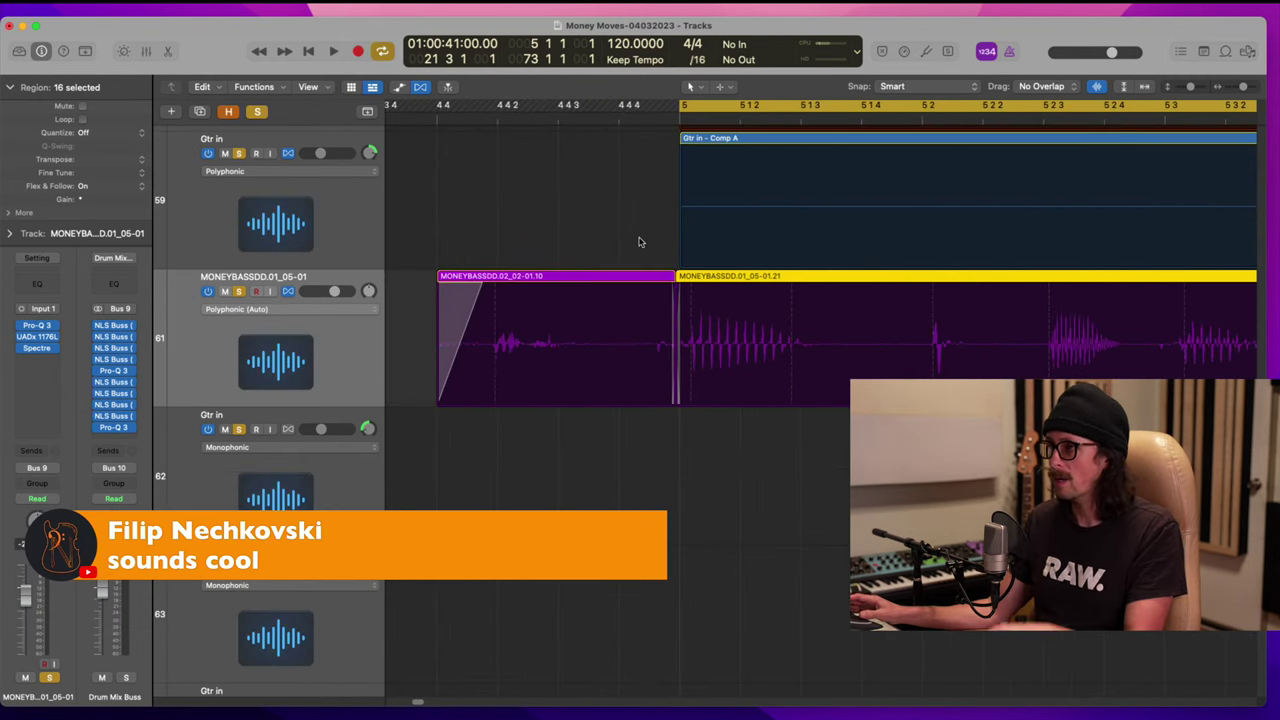
left_click_drag(640, 242, 752, 469)
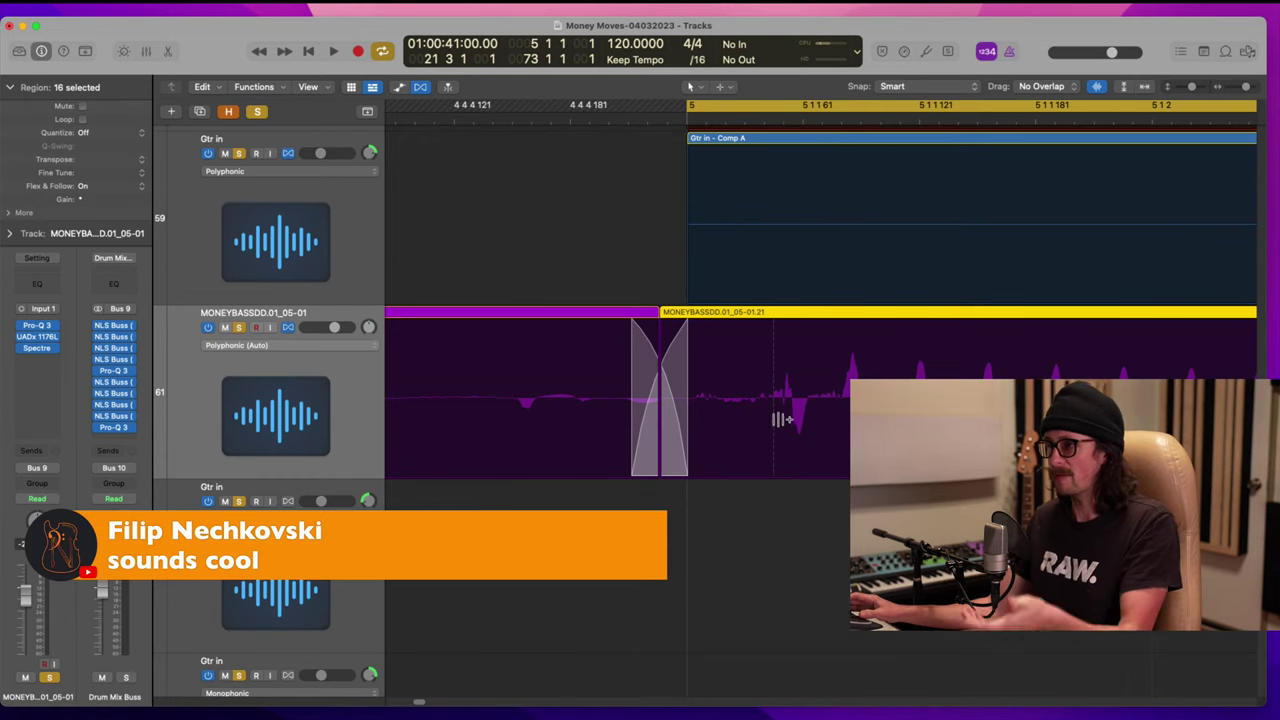
left_click_drag(774, 427, 687, 429)
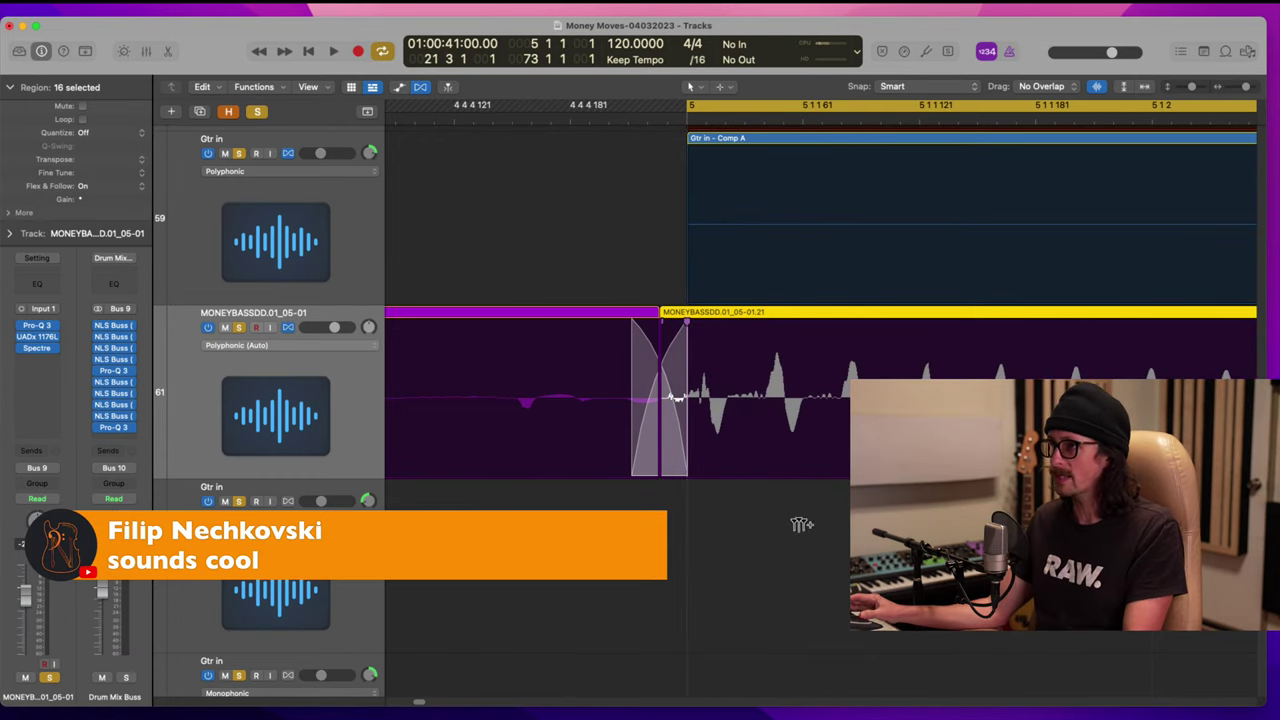
left_click(741, 433, "ctrl+alt")
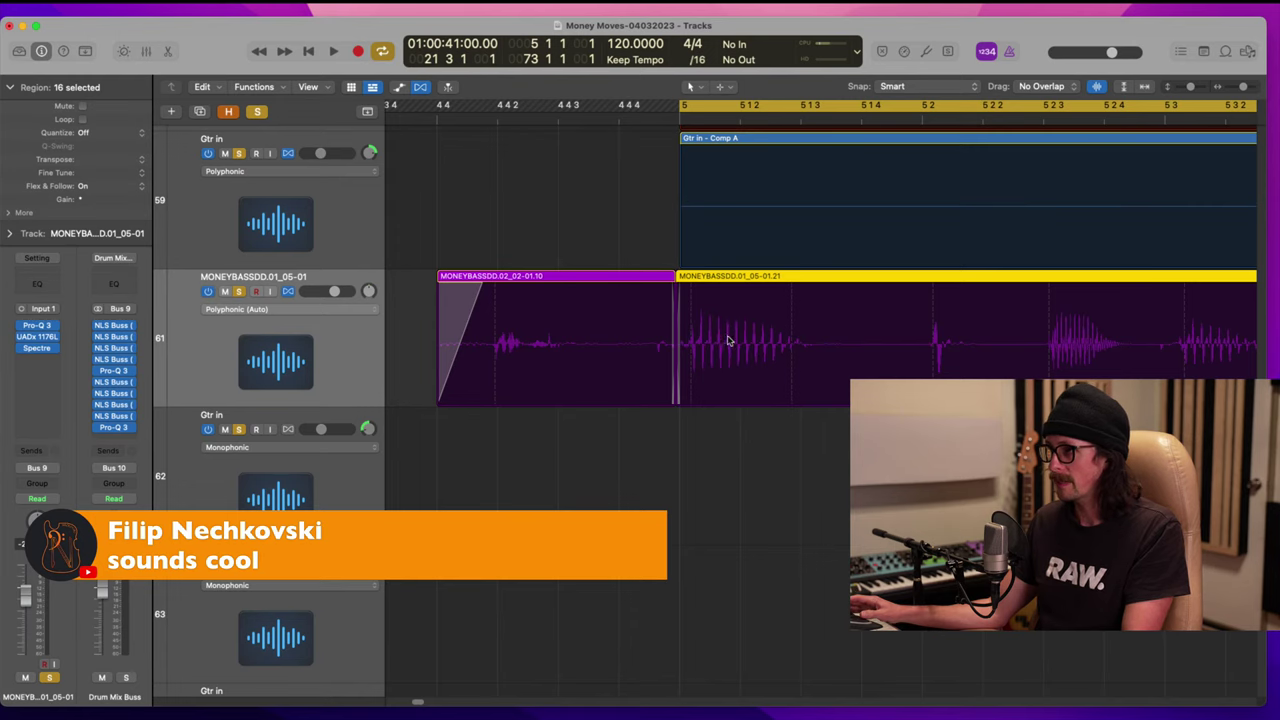
left_click_drag(636, 257, 737, 440)
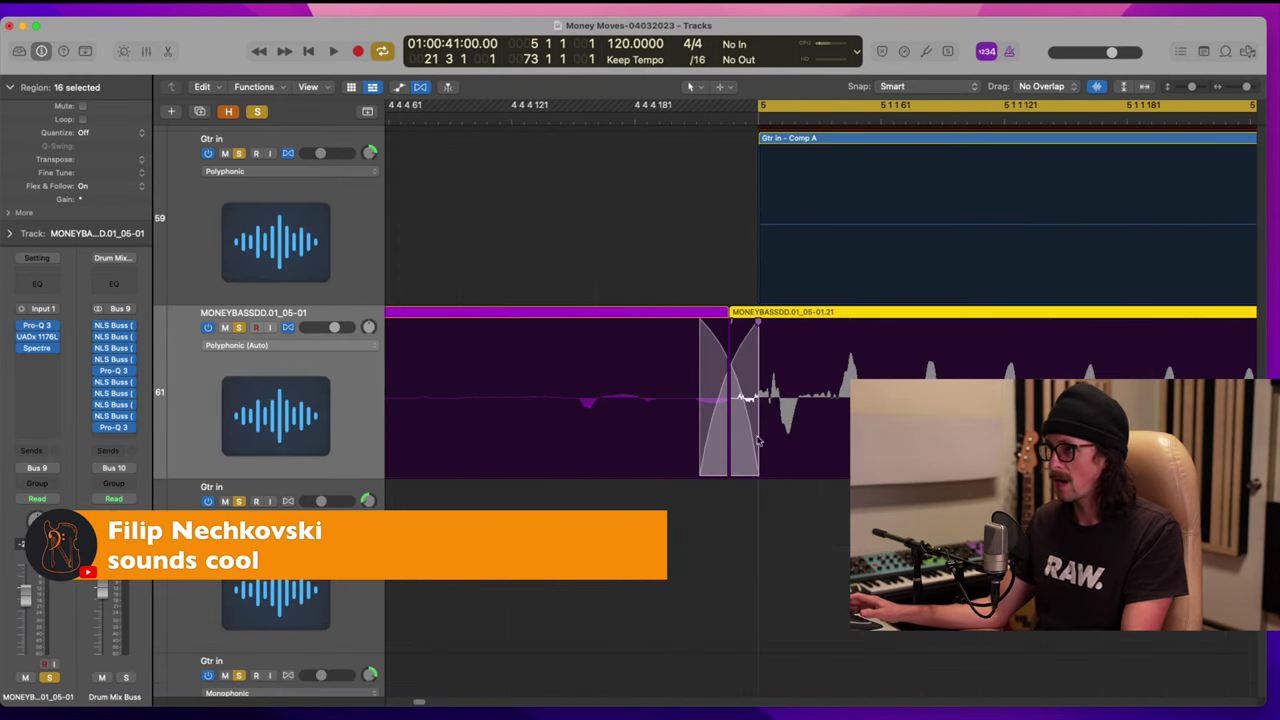
Step: Flex the bass note just after 6 1 3 earlier so that it starts at 6 1 3
left_click(757, 440, "ctrl+alt")
scroll(817, 391, "right", 4)
scroll(817, 391, "up", 4)
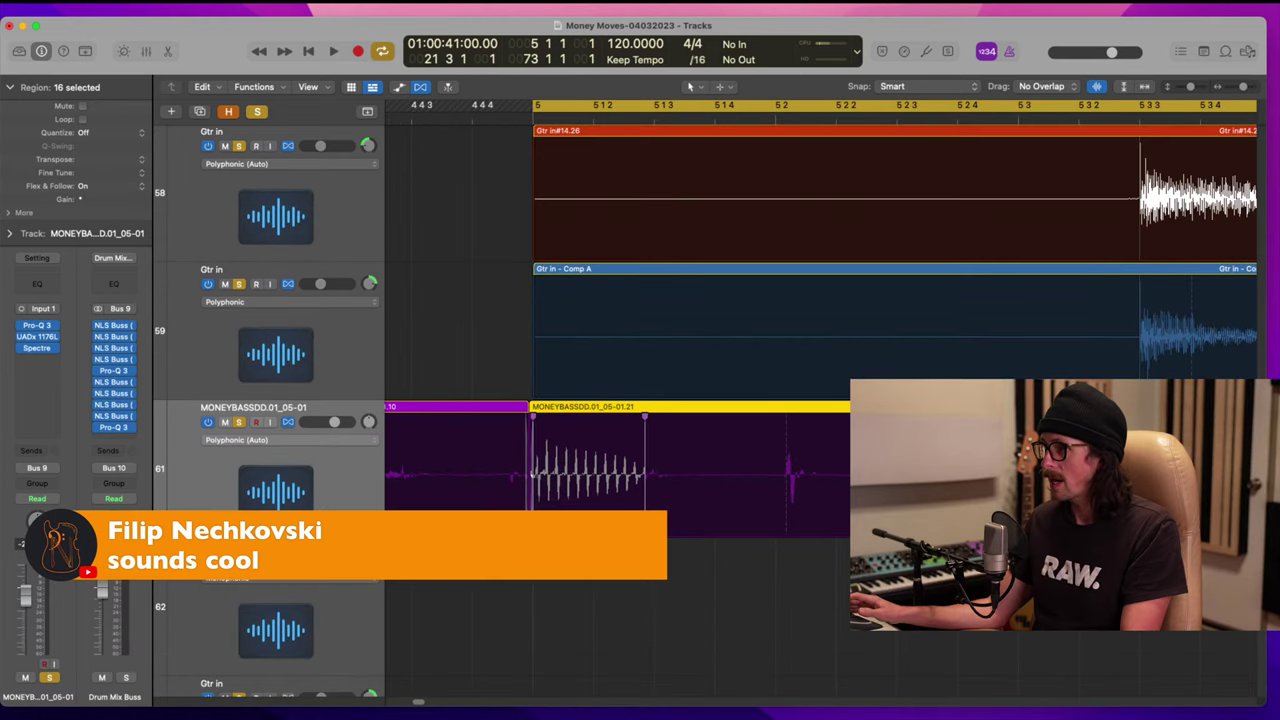
scroll(733, 215, "right", 5)
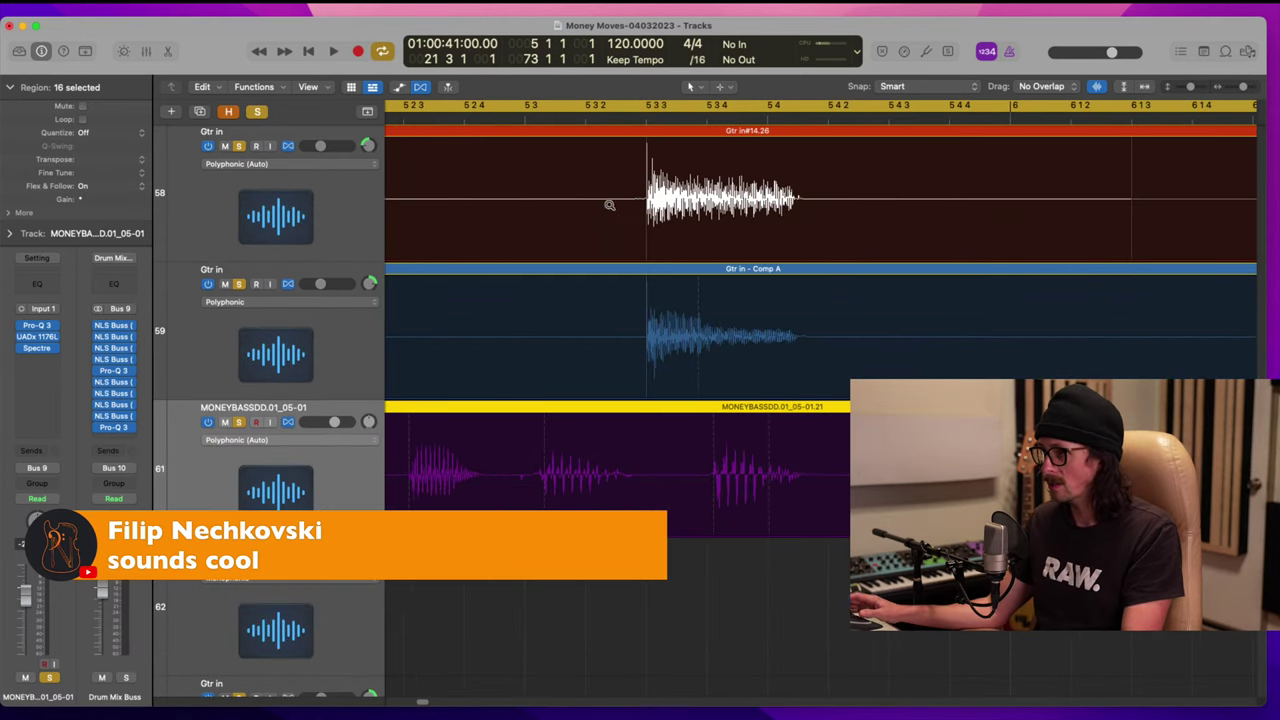
left_click_drag(609, 205, 886, 590)
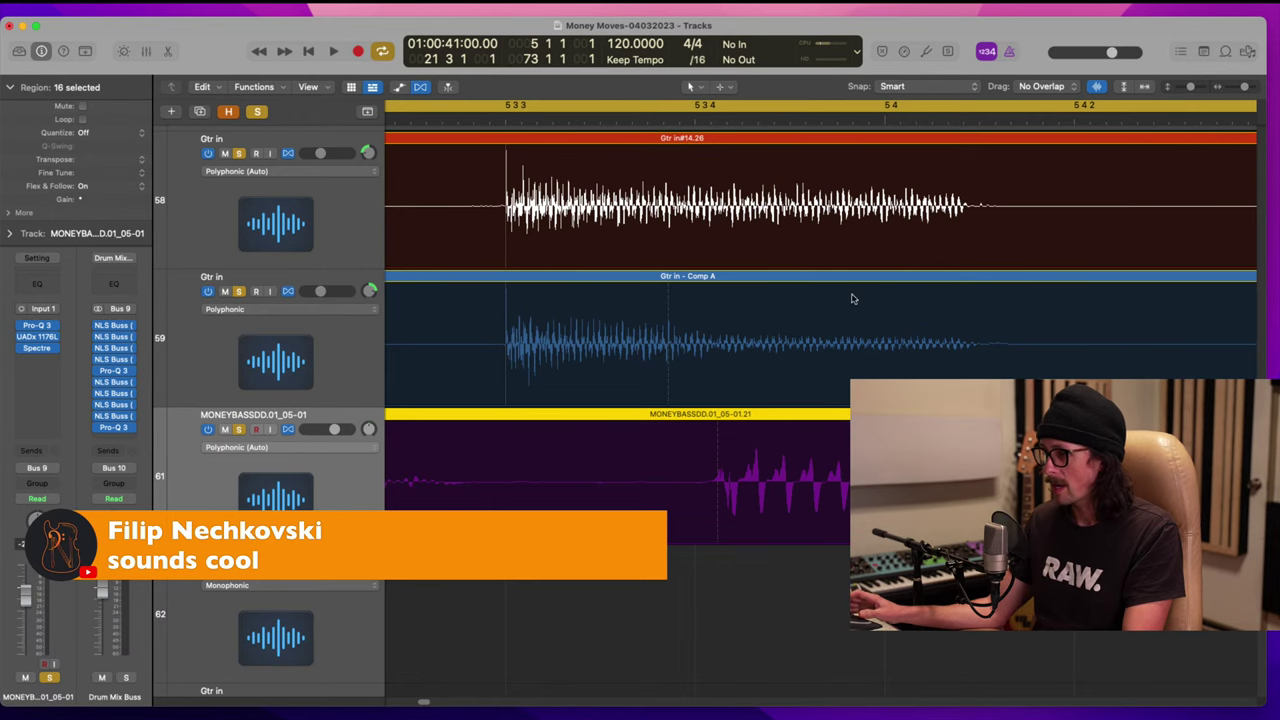
scroll(853, 298, "right", 6)
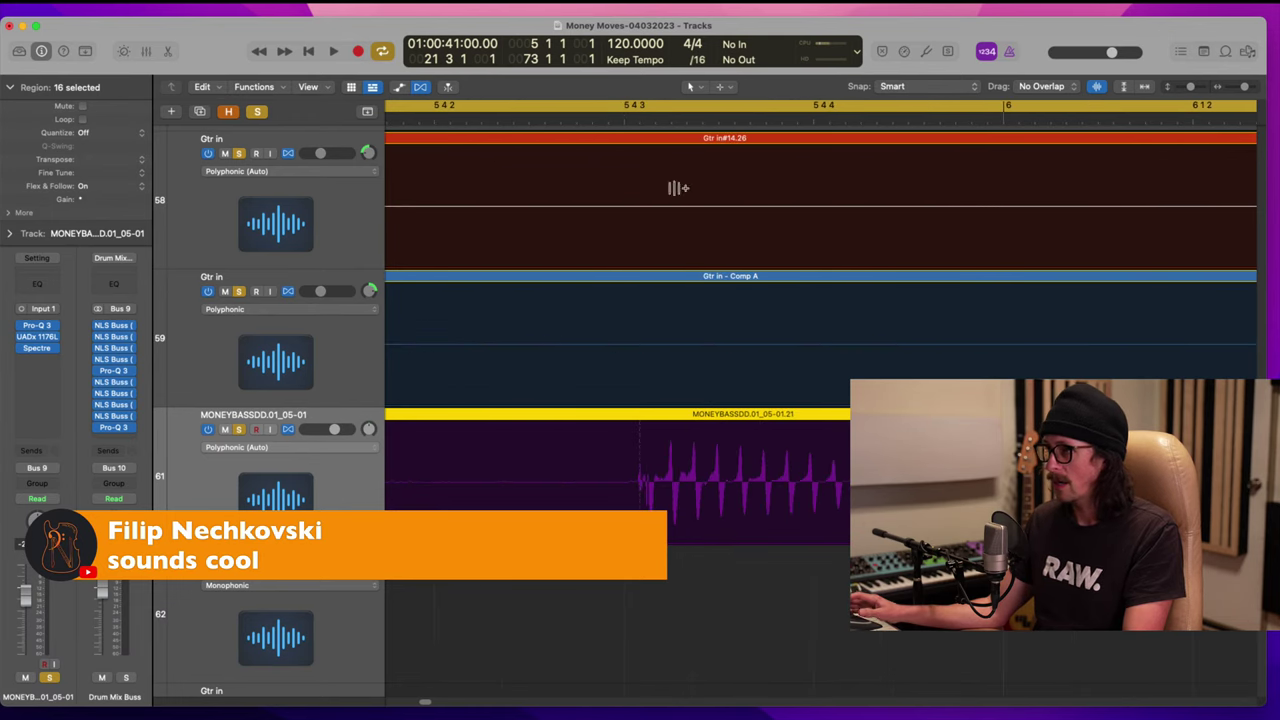
scroll(678, 188, "right", 6)
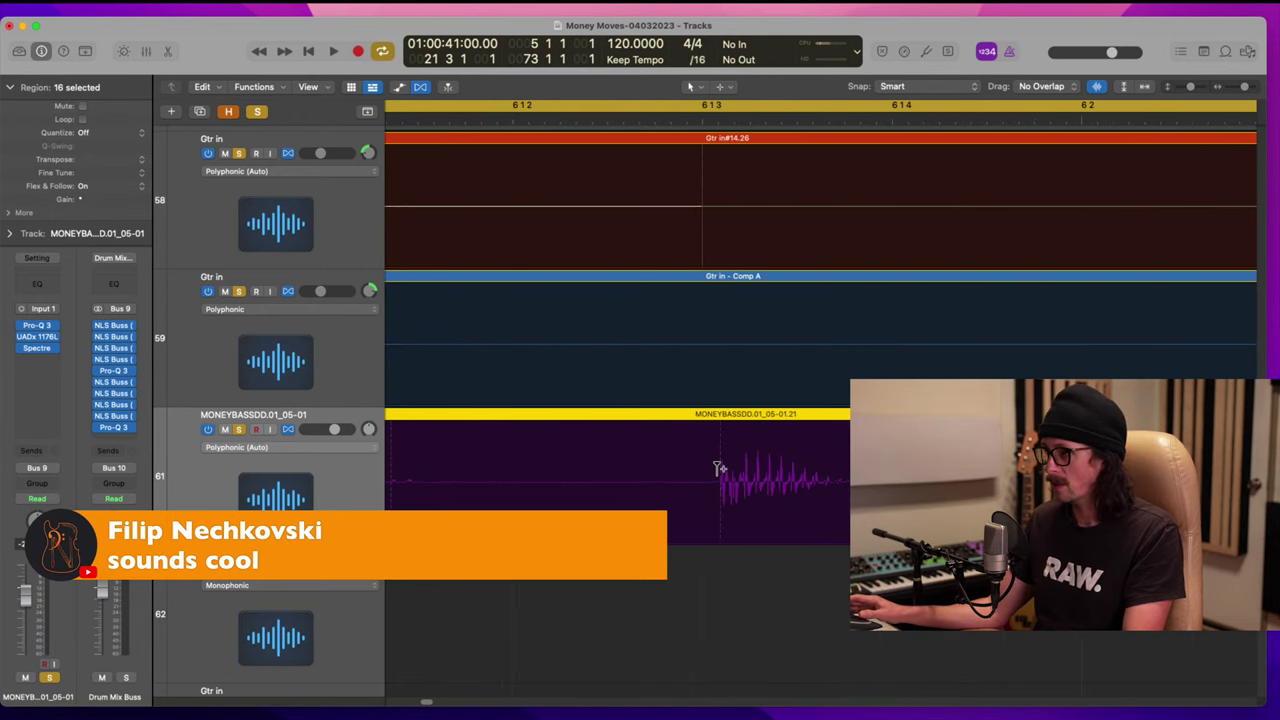
left_click_drag(717, 486, 700, 489)
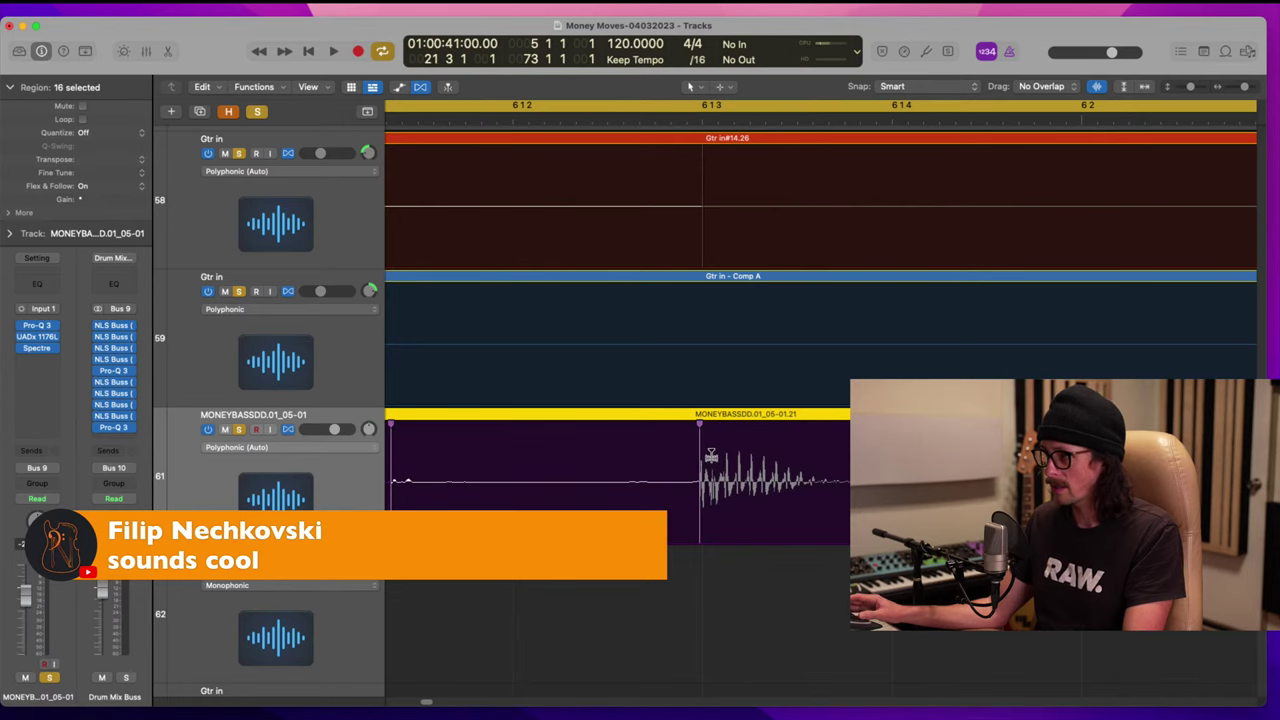
Step: Flex the bass note just after bar 7 earlier so that it starts exactly on bar 7
scroll(705, 485, "right", 4)
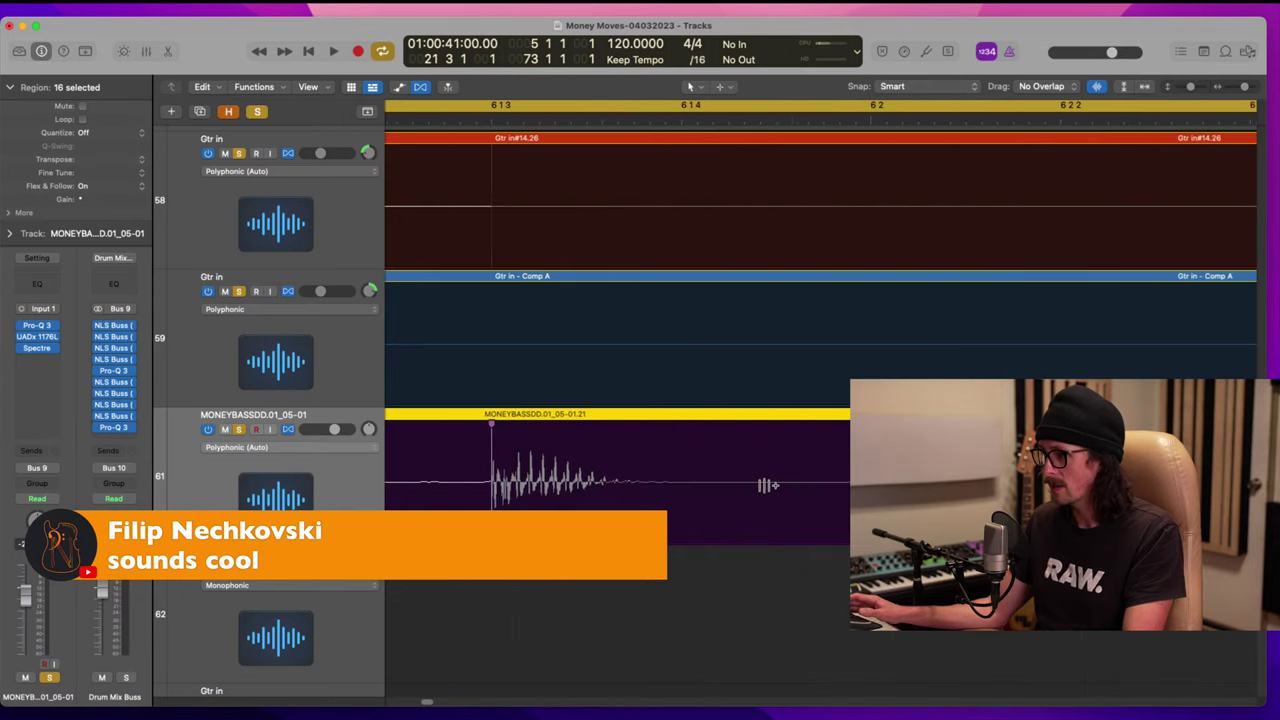
scroll(750, 376, "right", 5)
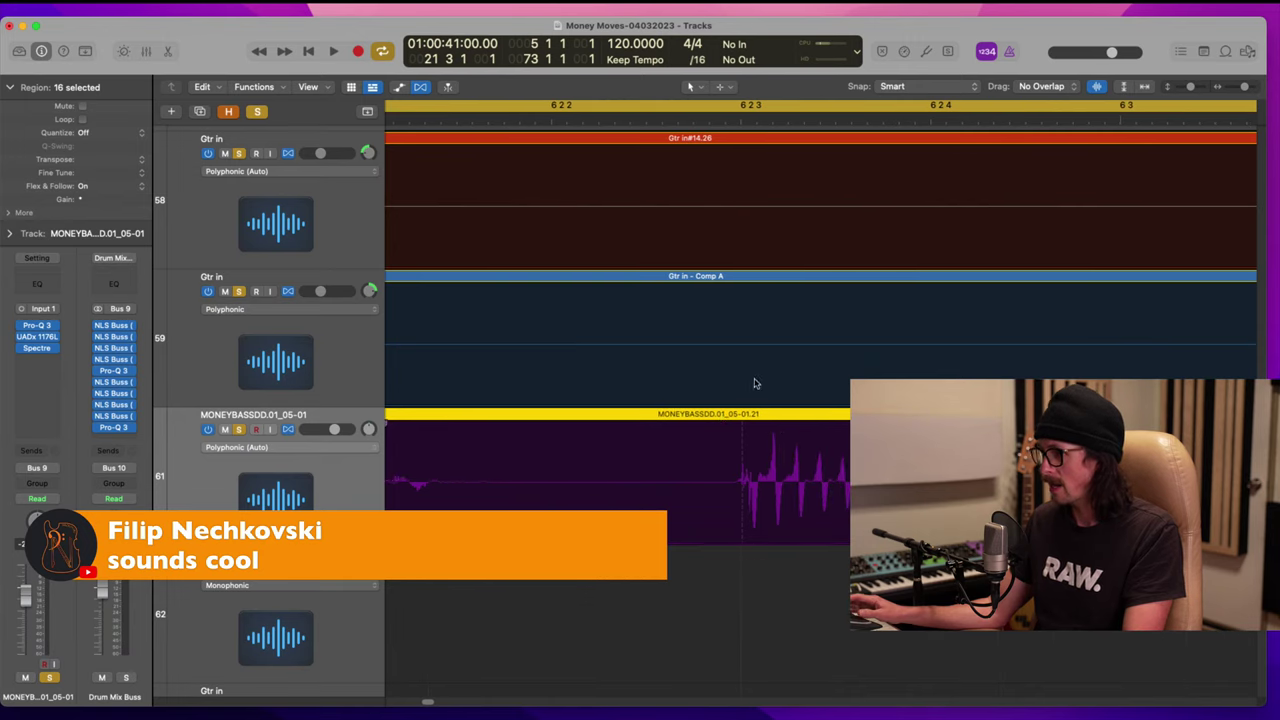
scroll(785, 410, "right", 2)
scroll(1080, 248, "right", 4)
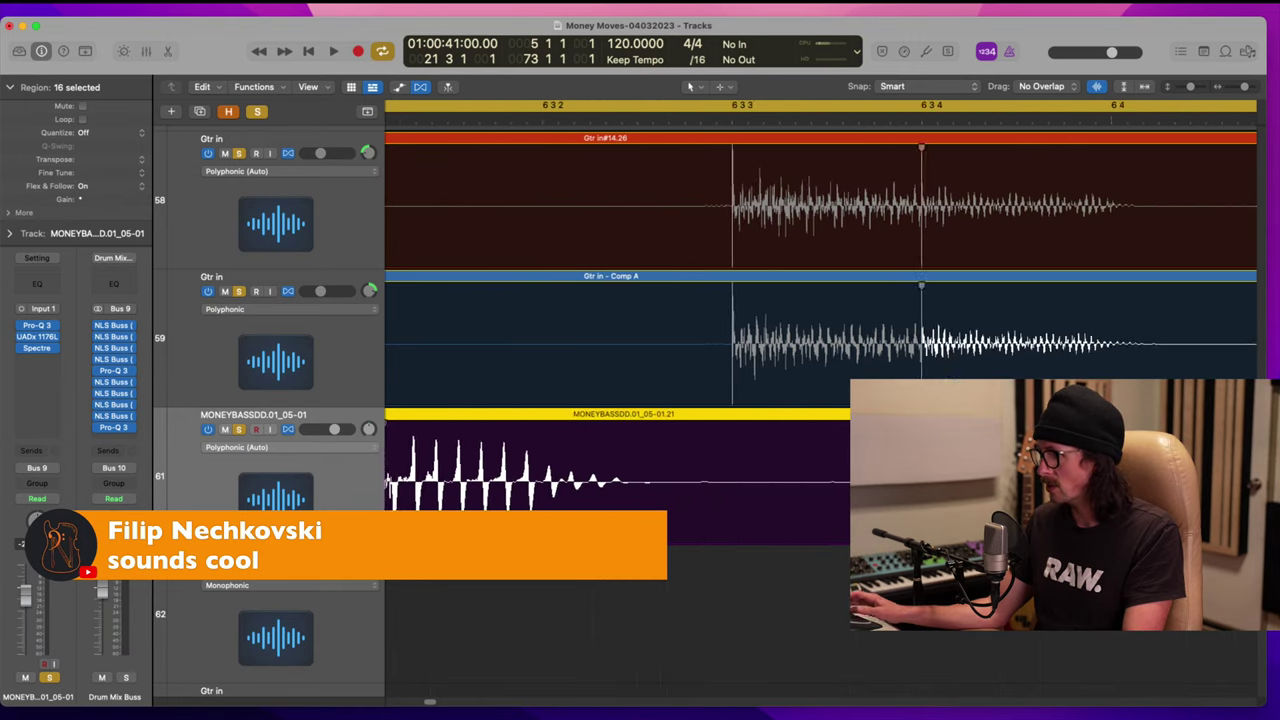
scroll(812, 235, "right", 6)
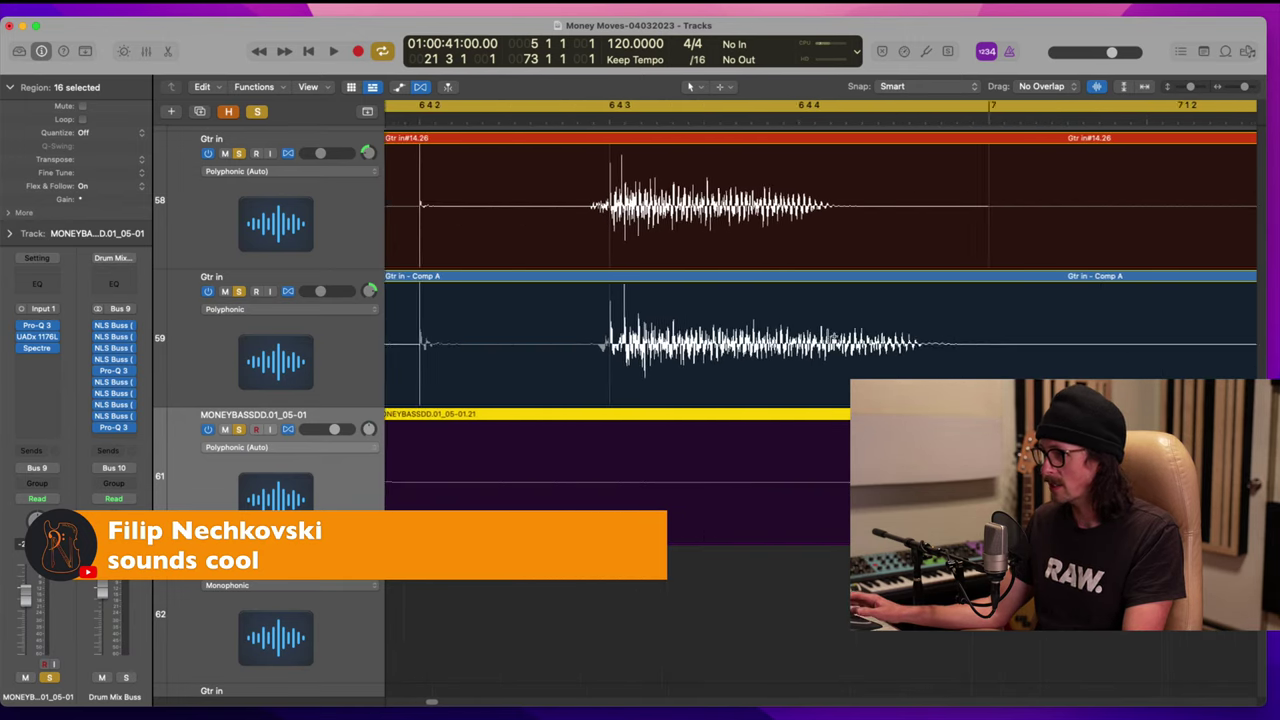
scroll(760, 337, "right", 2)
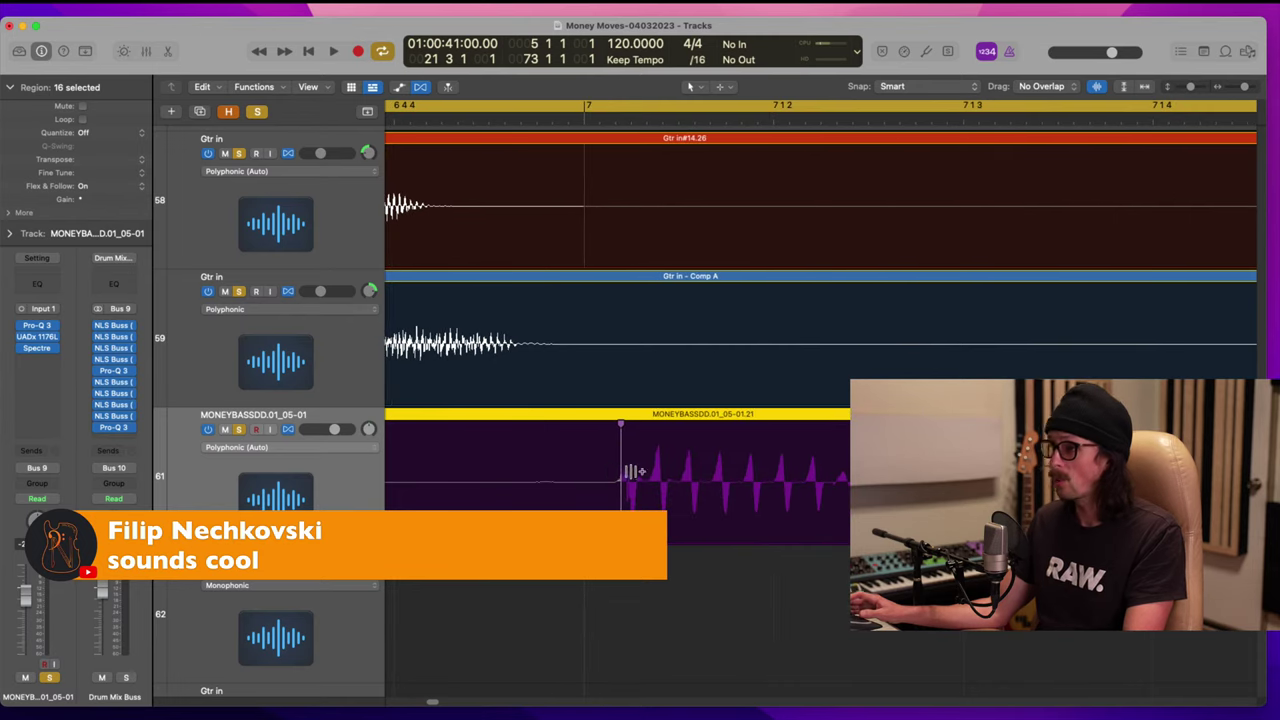
scroll(630, 465, "right", 2)
scroll(638, 465, "left", 3)
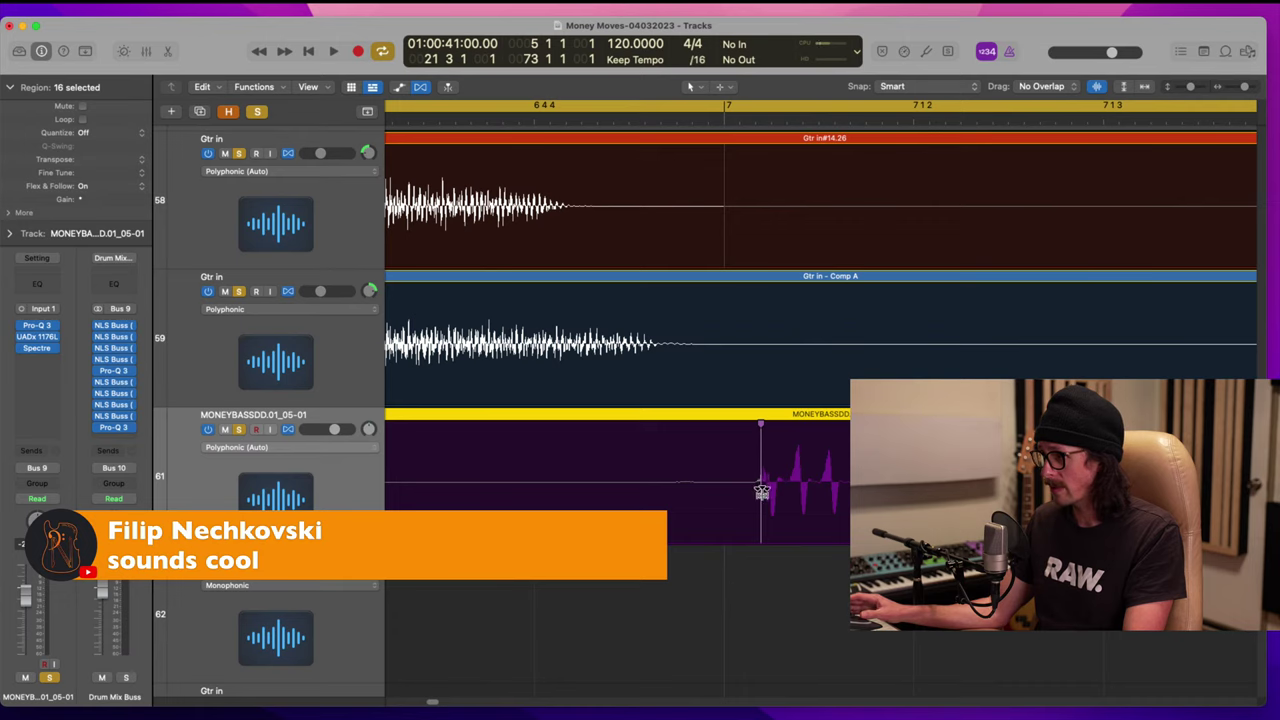
left_click_drag(754, 491, 722, 507)
Step: Try to flex the bass note just after 7 3 4 earlier onto the guitar flex marker at 7 3 4
scroll(791, 449, "right", 7)
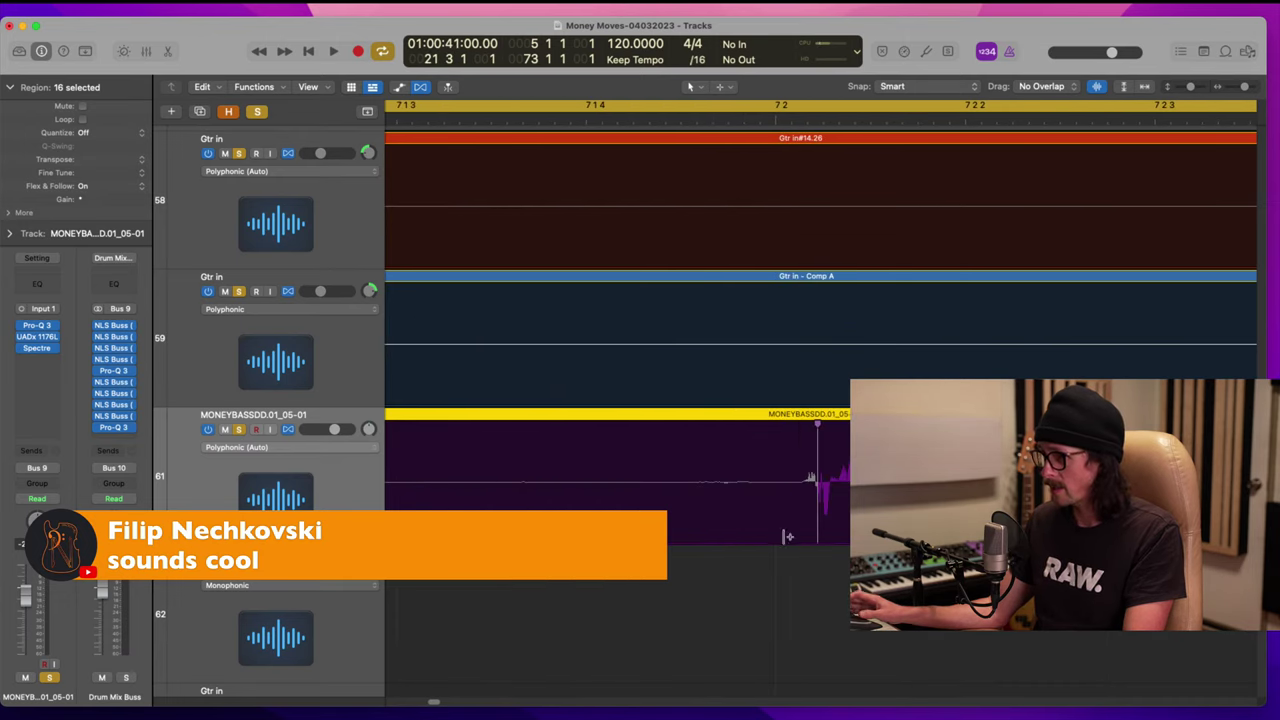
scroll(788, 537, "right", 8)
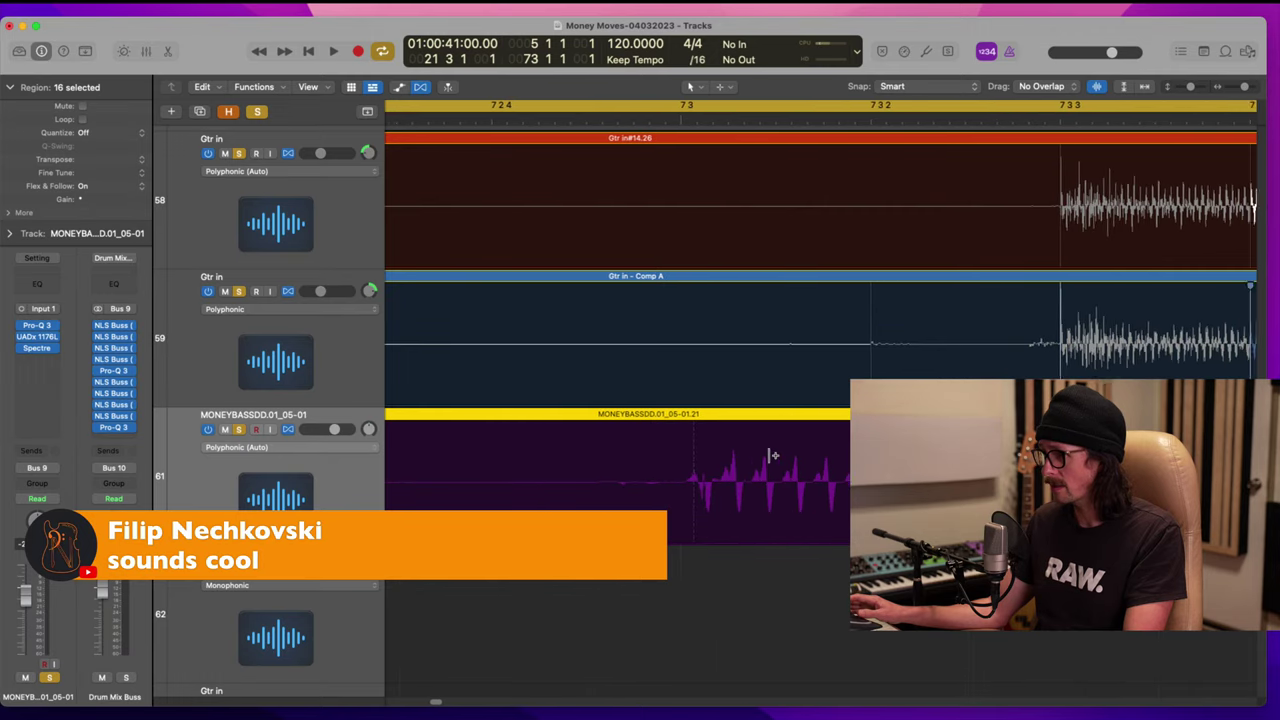
scroll(773, 456, "right", 5)
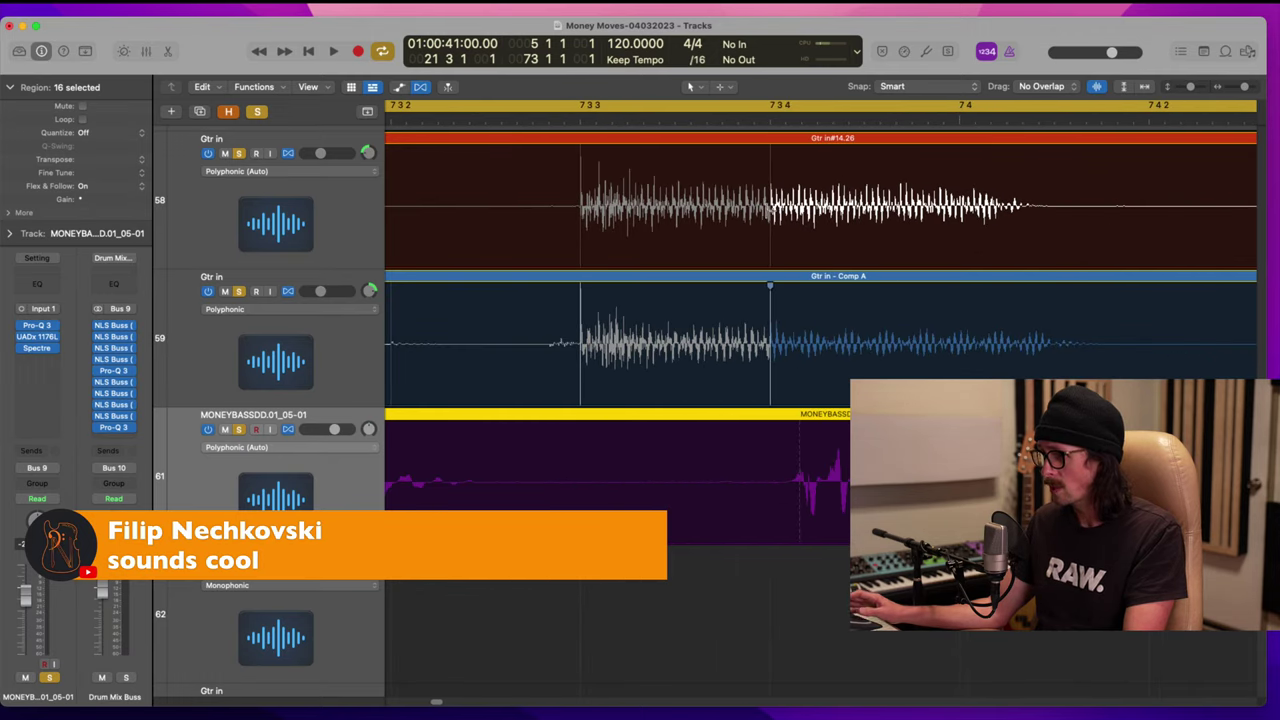
left_click_drag(801, 481, 768, 482)
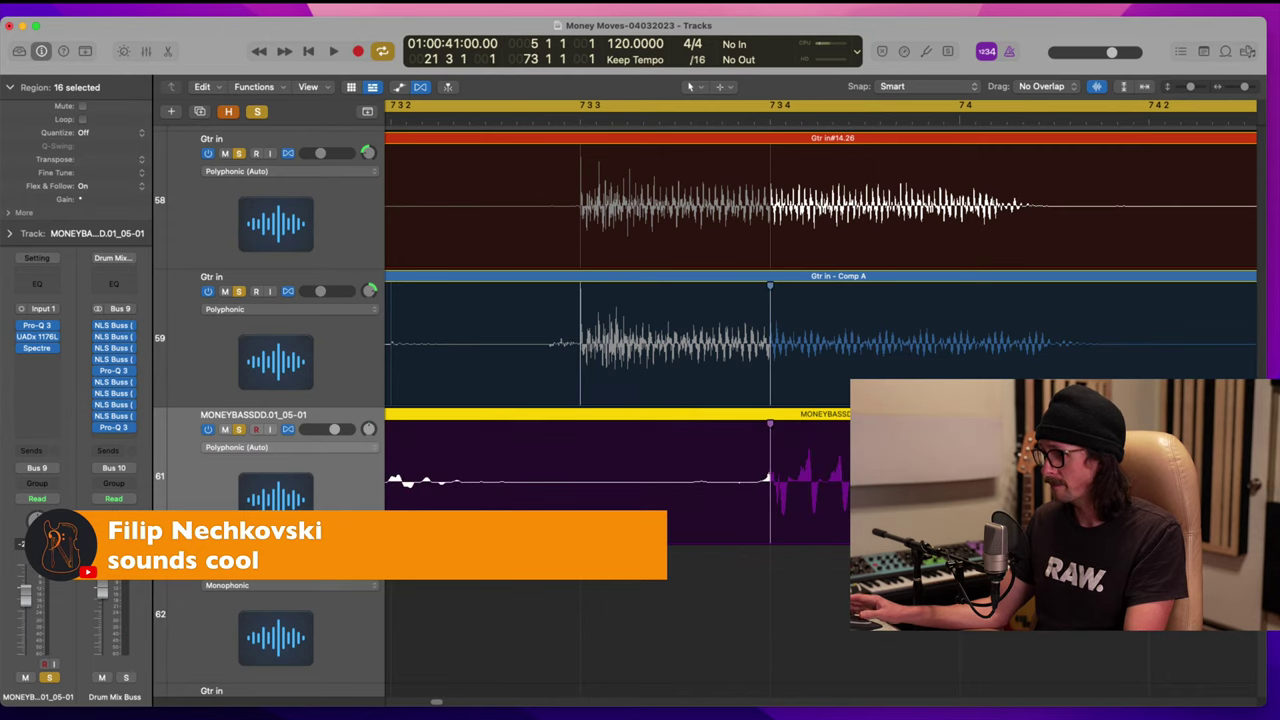
Step: Try removing the bass flex marker just after 7 4 and moving the following note to 7 4 3, and undo the bass flex edits from 7 3 4 onward
scroll(825, 442, "right", 6)
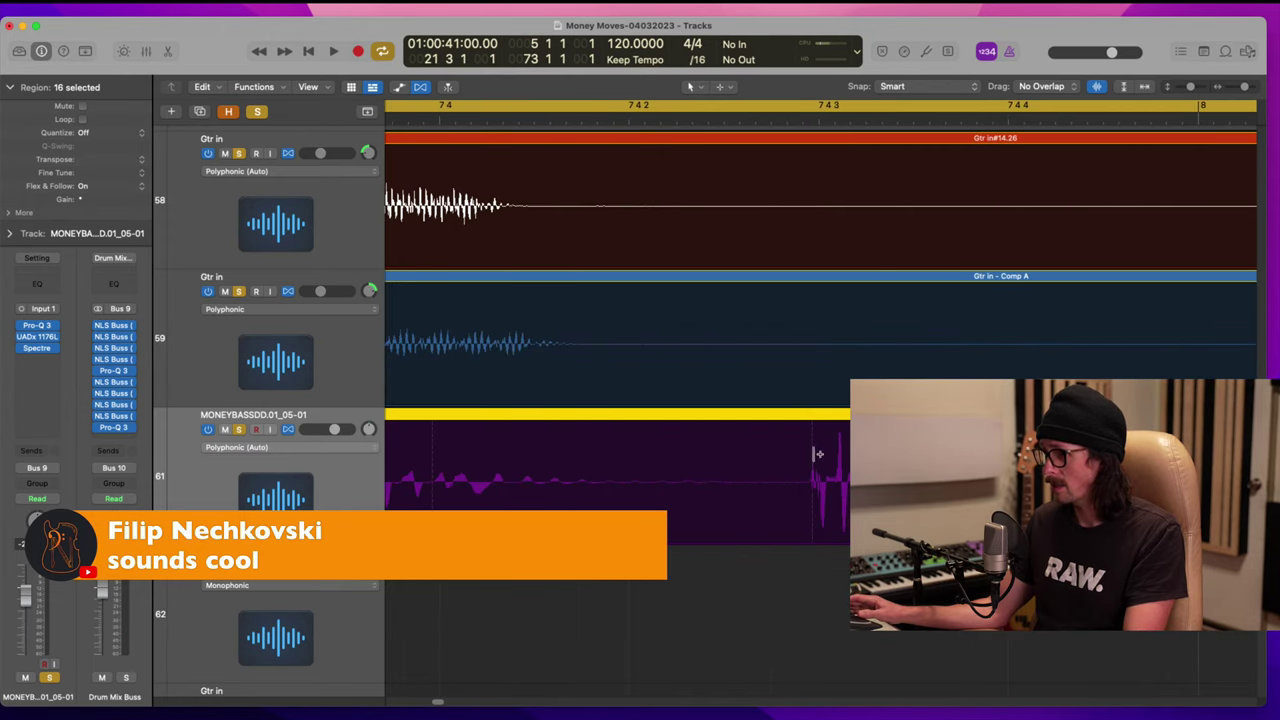
key("super+z")
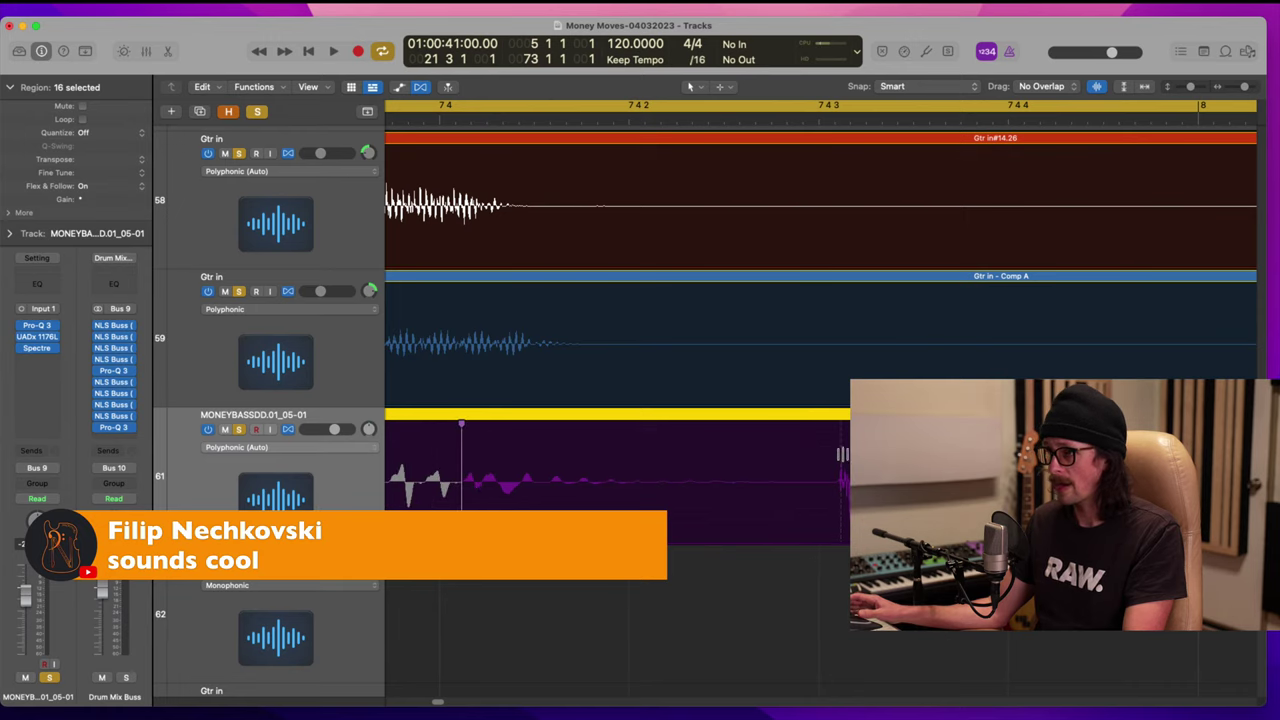
scroll(745, 458, "left", 3)
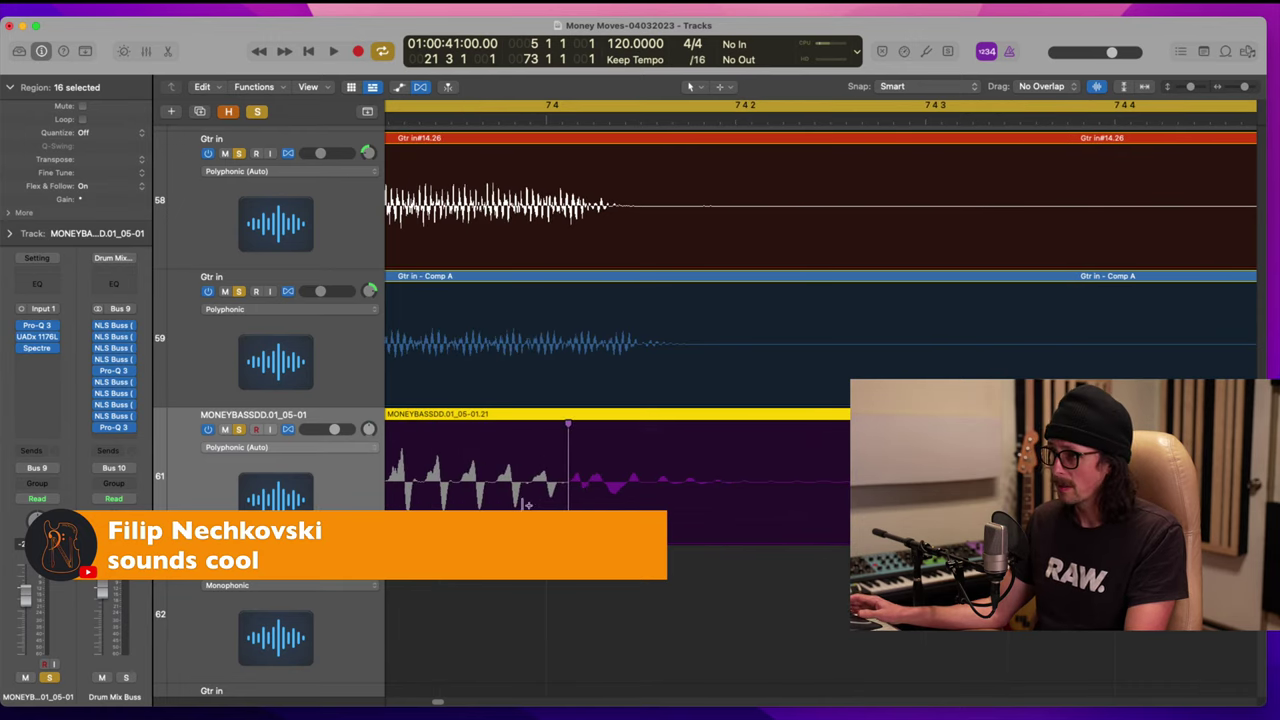
scroll(598, 485, "left", 4)
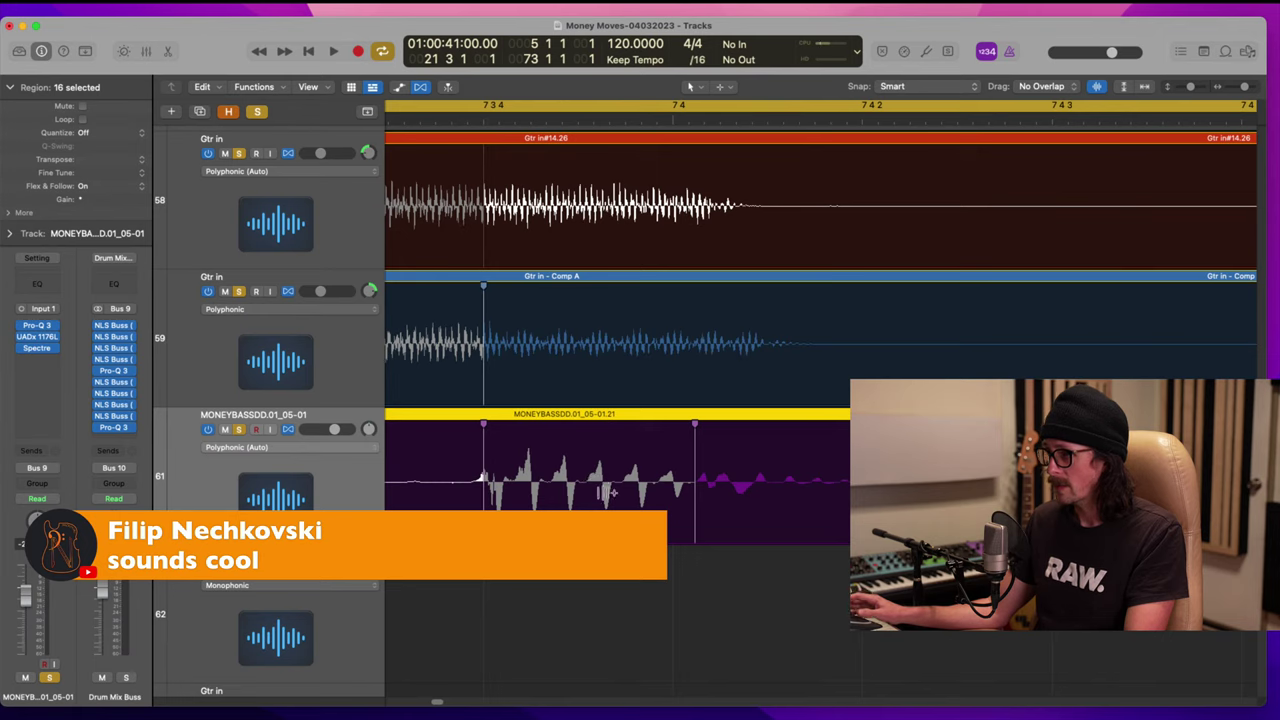
double_click(696, 459)
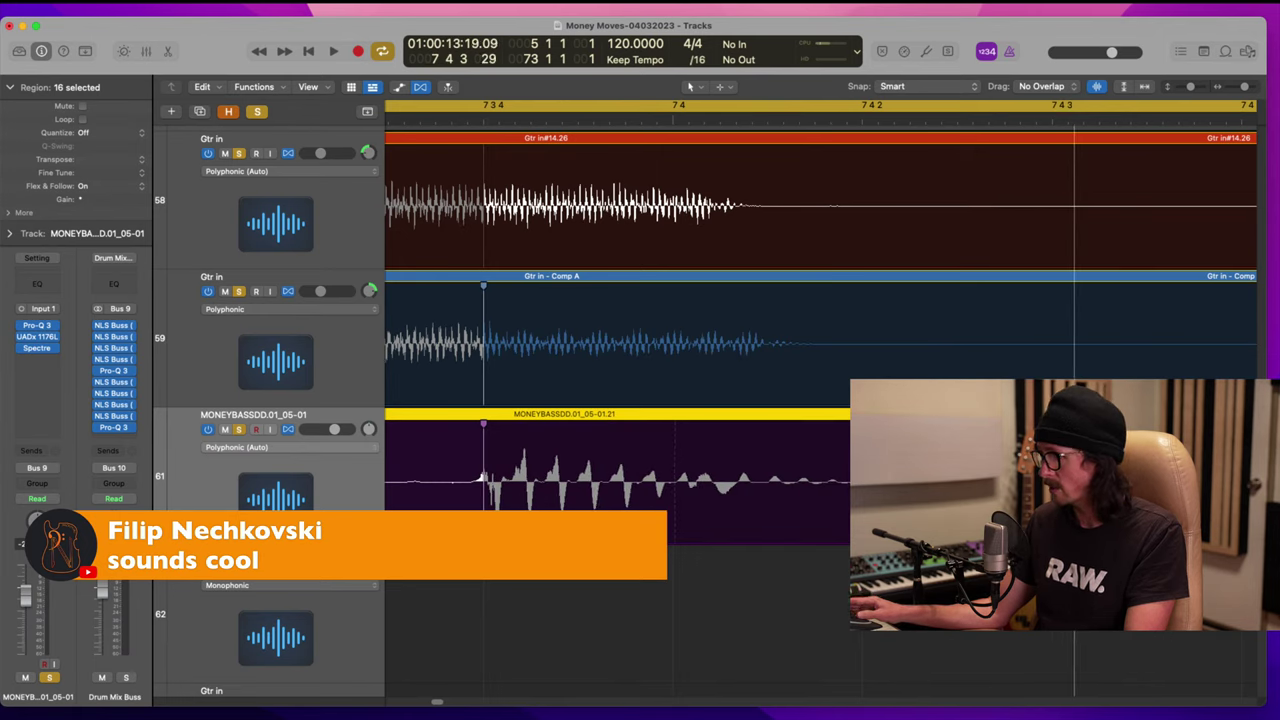
key("space")
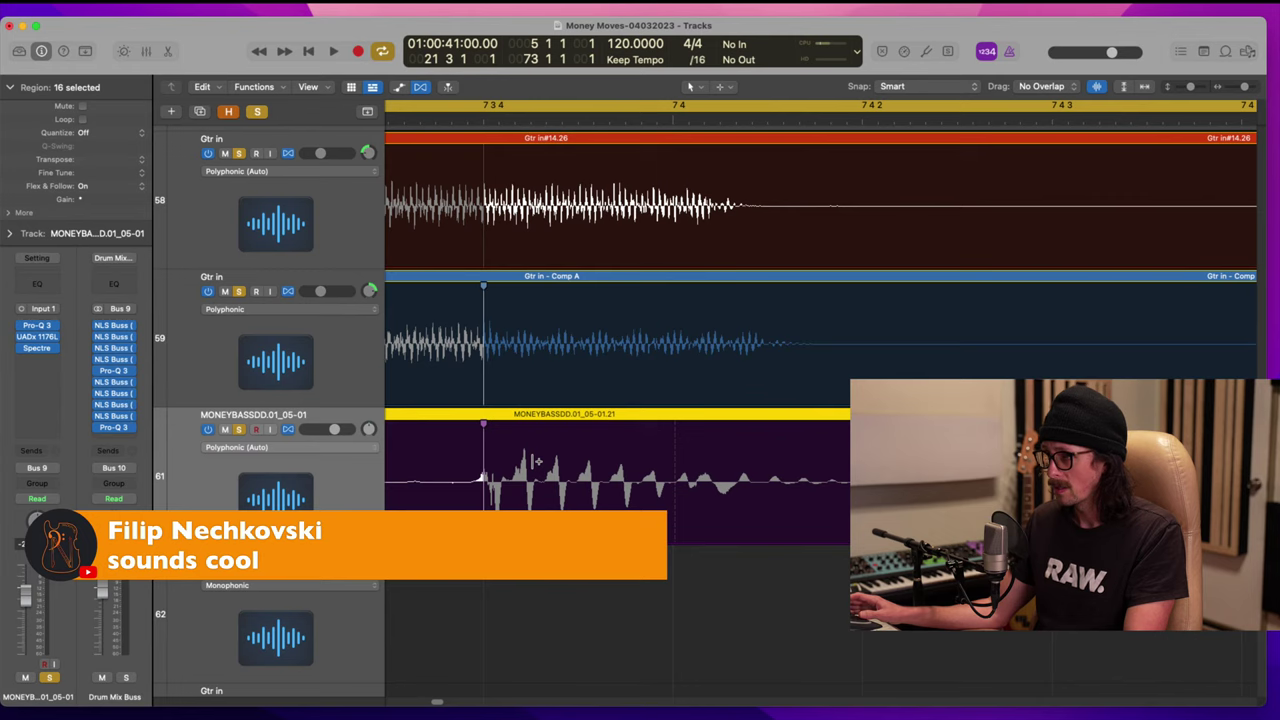
key("super+z")
key("super+z")
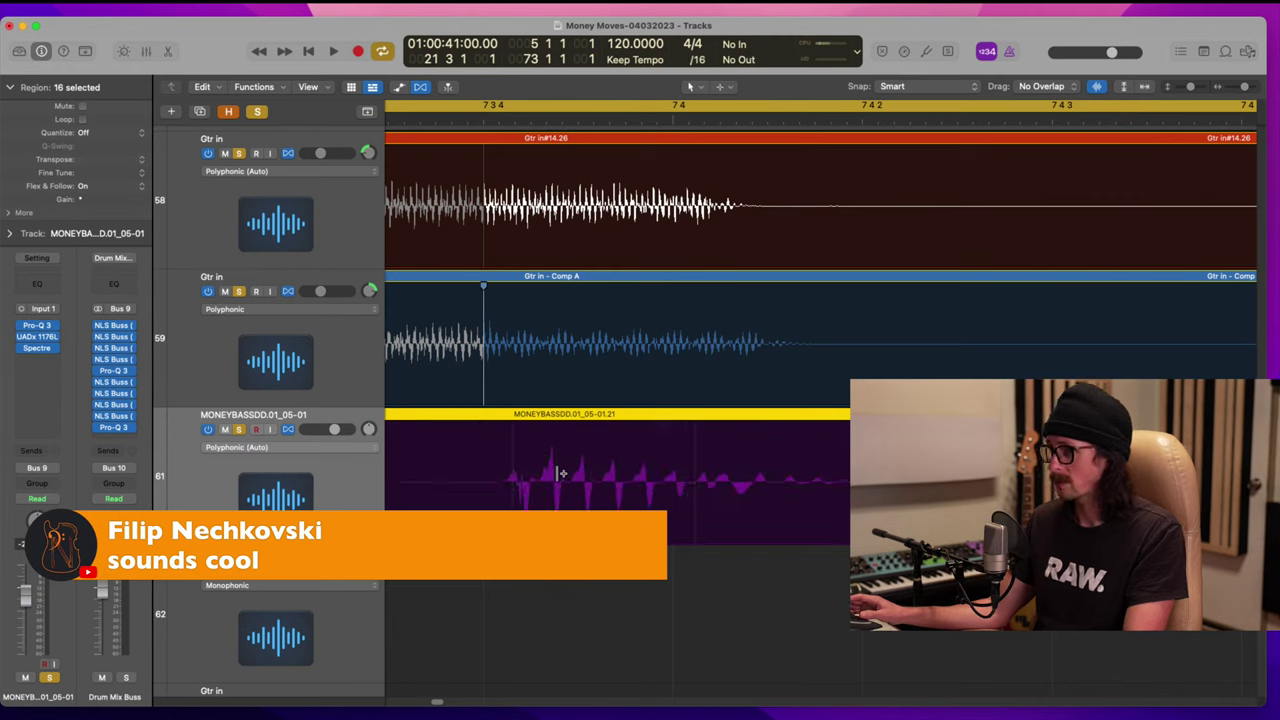
Step: Flex the bass note just after 7 3 4 onto 7 3 4 and the following note onto 7 4 3, dropping the flex marker near 7 4
left_click_drag(516, 495, 486, 491)
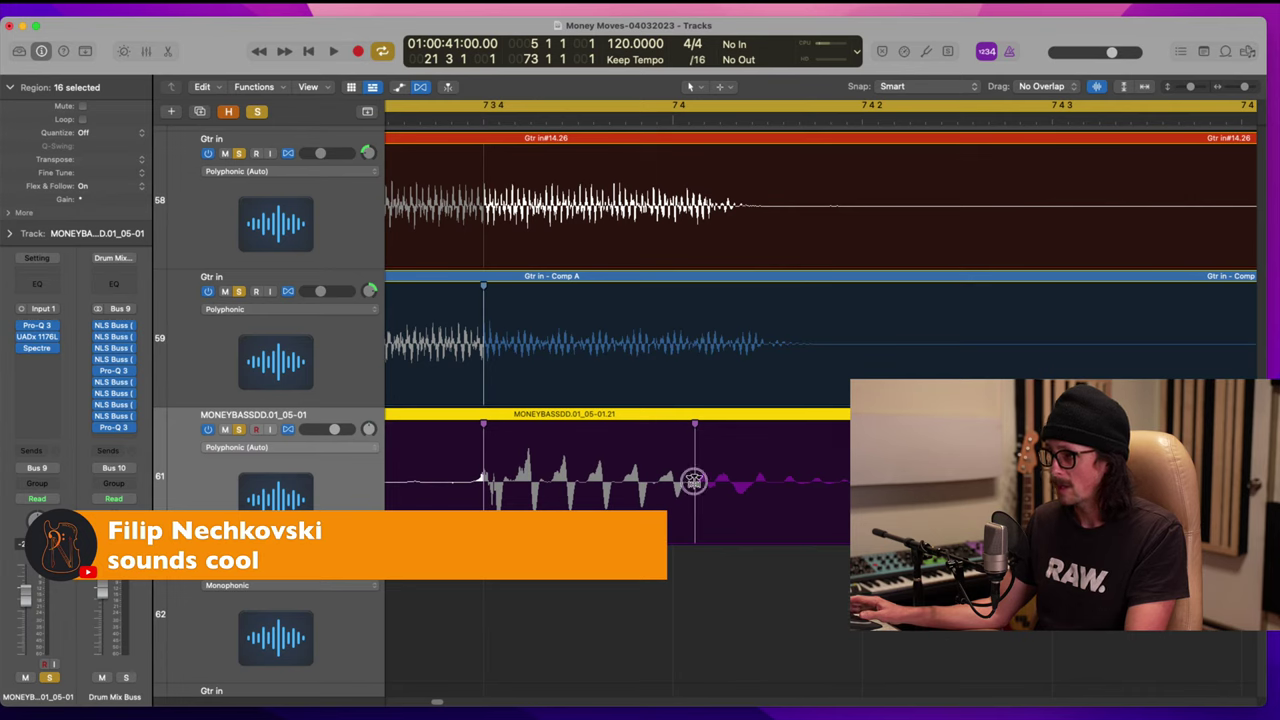
left_click_drag(694, 481, 1073, 487)
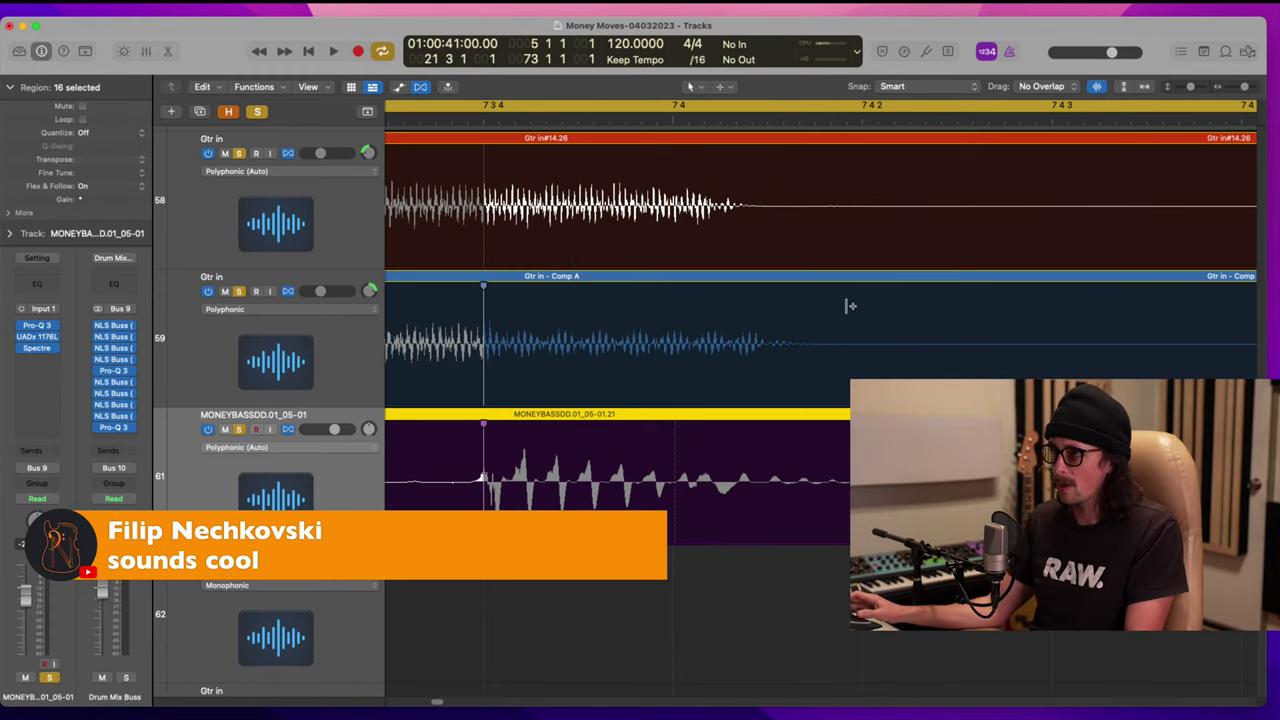
Step: Flex the bass notes near 8 3 3 and 8 3 4 so their starts align with those grid positions
scroll(849, 306, "right", 10)
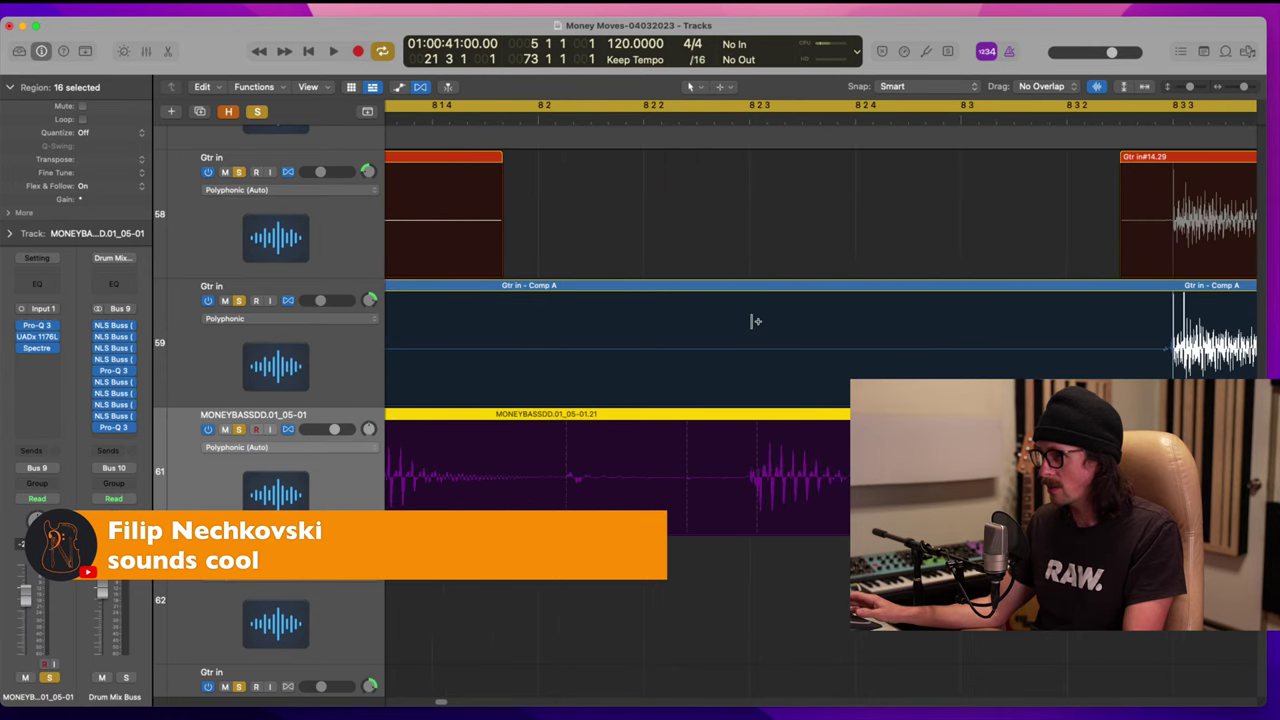
scroll(756, 321, "right", 8)
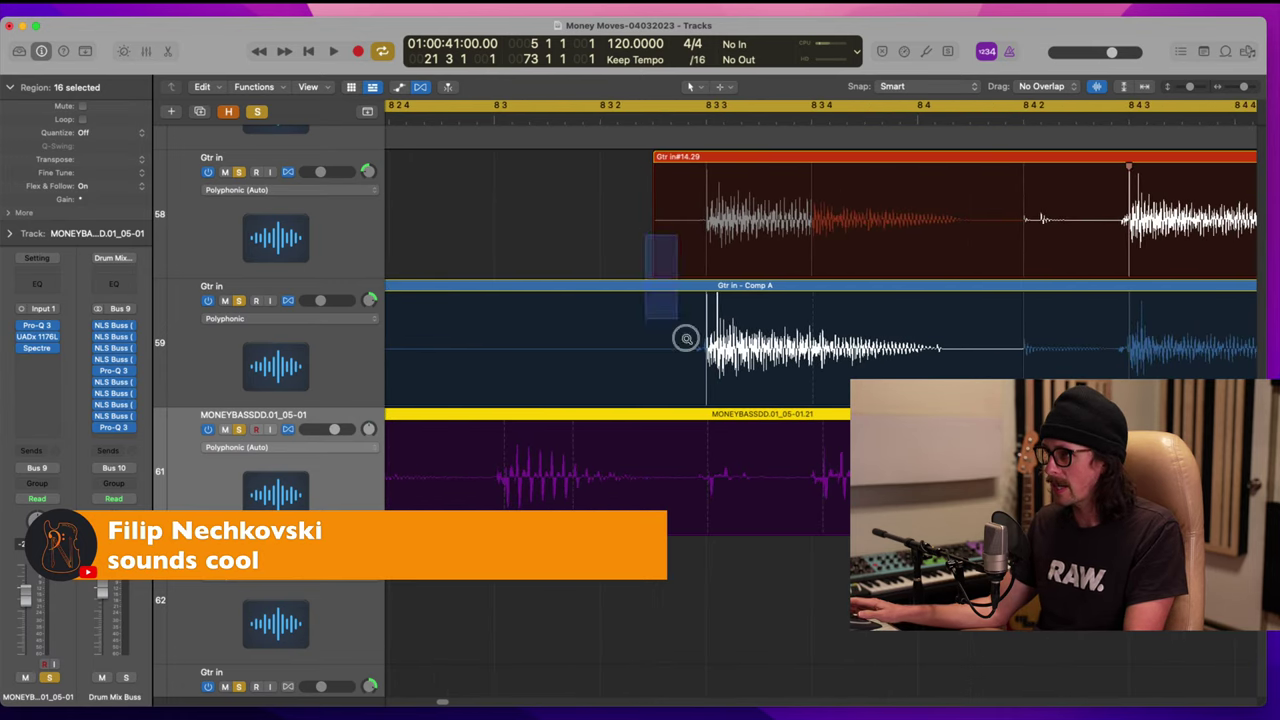
left_click_drag(686, 338, 831, 627)
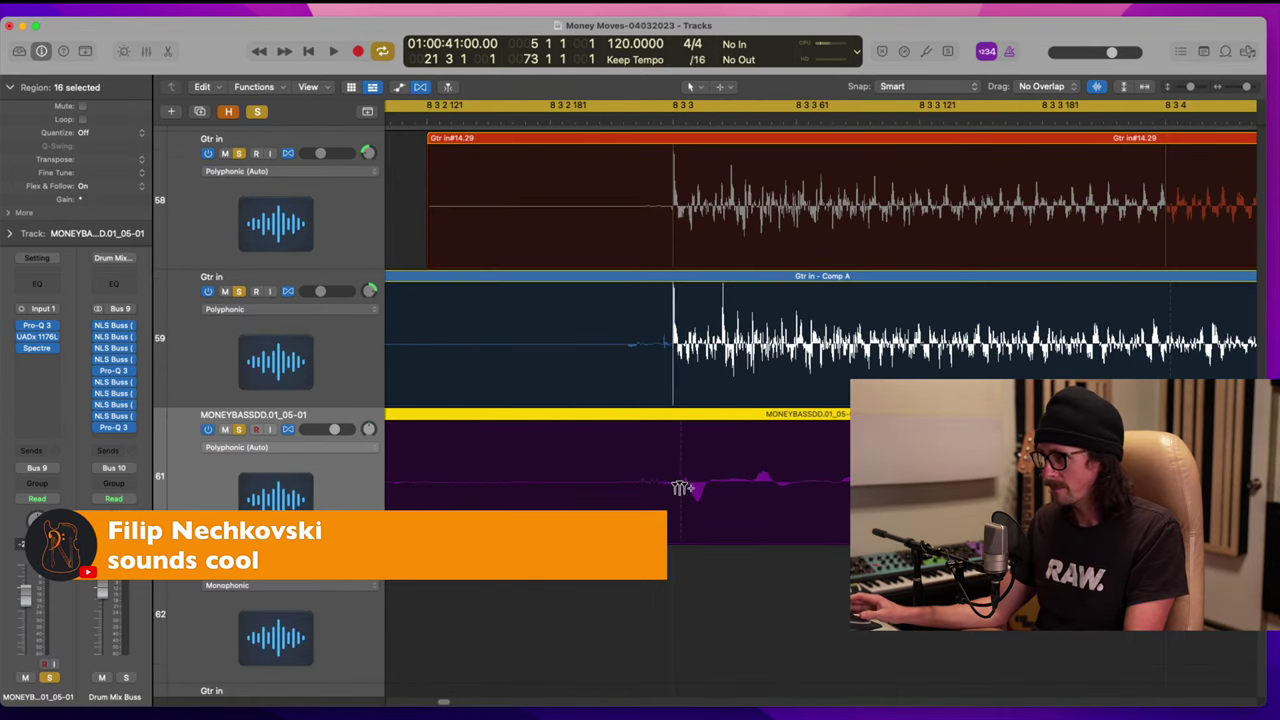
scroll(670, 485, "right", 6)
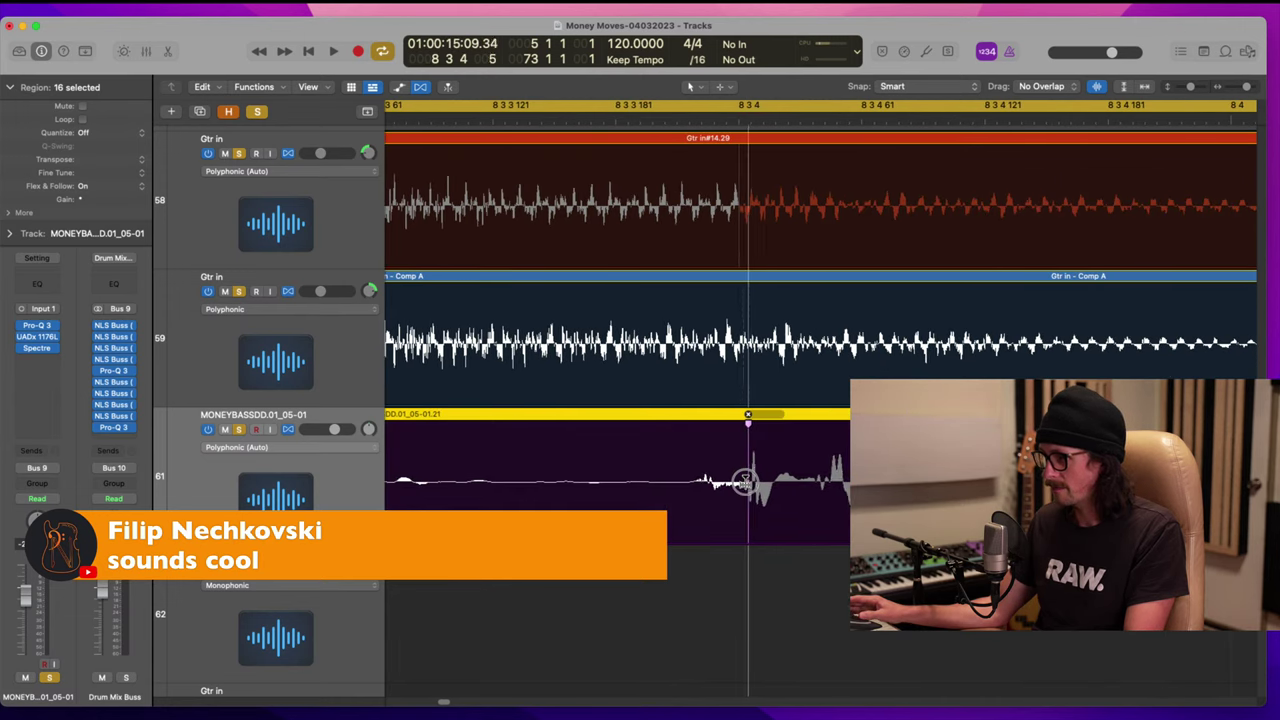
left_click(790, 480, "ctrl+alt")
Step: Flex the bass note just after 8 4 3 earlier so it starts with the guitar hit at 8 4 3
scroll(790, 480, "right", 7)
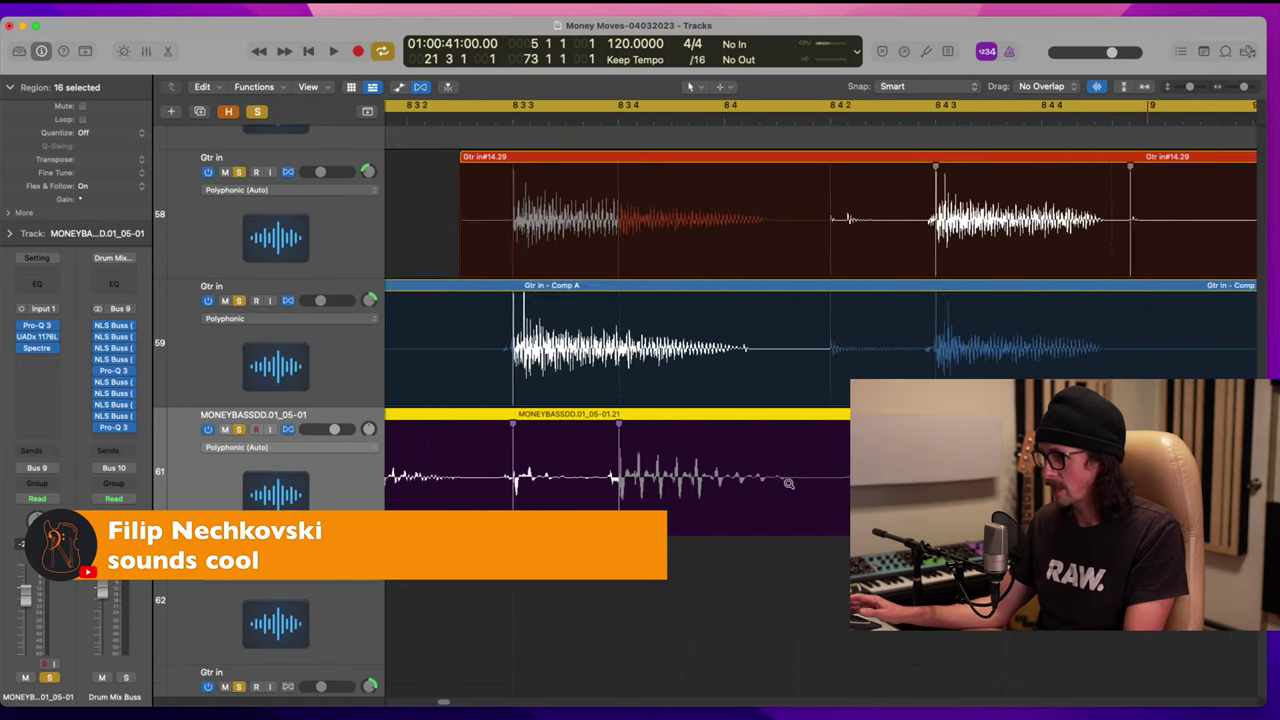
left_click_drag(731, 332, 822, 522, "ctrl+alt")
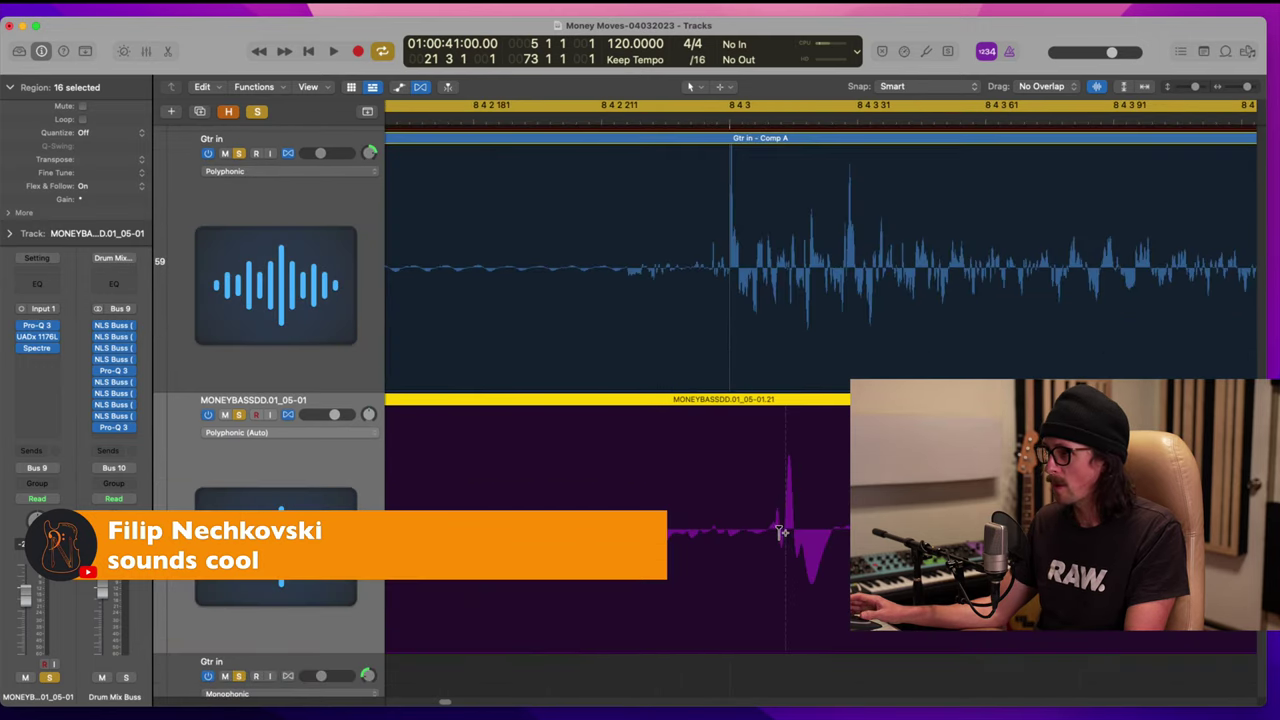
left_click(726, 531, "ctrl+alt")
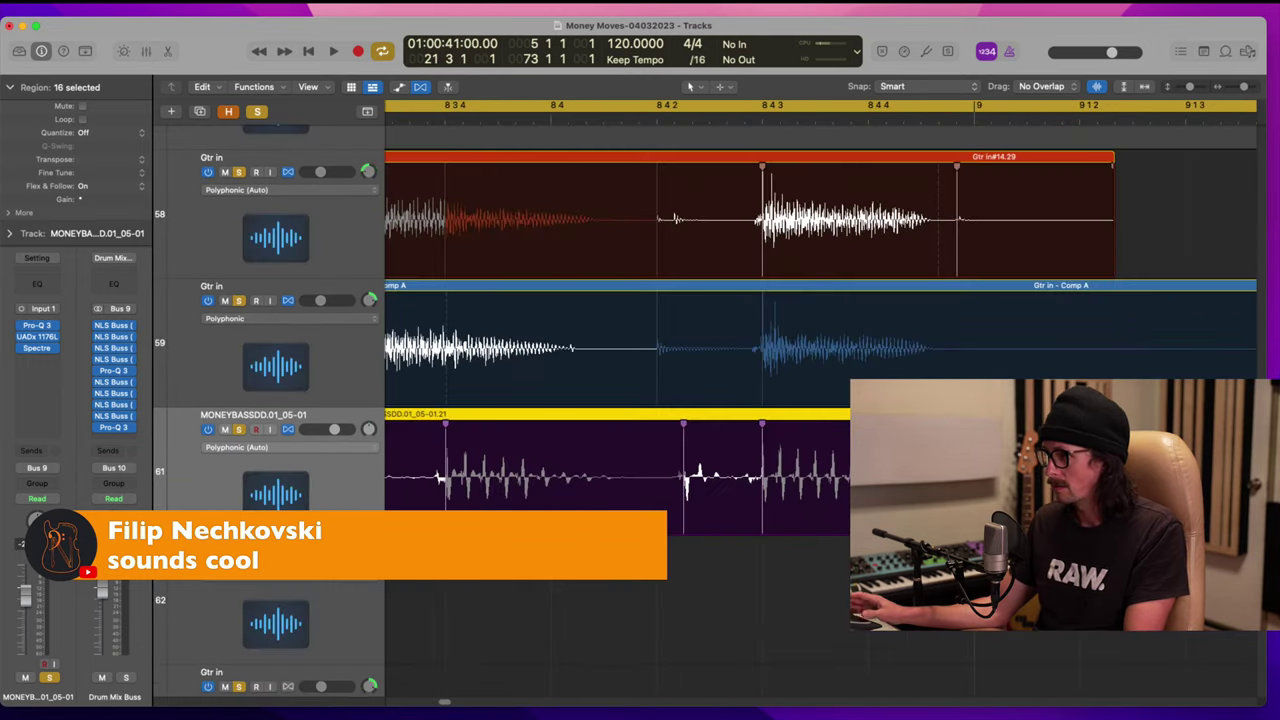
Step: Flex the bass note near 9 3 so its start falls on 9 3 1 1, matching the Comp A guitar hit
scroll(820, 340, "right", 3)
scroll(797, 458, "right", 5)
scroll(797, 458, "up", 1)
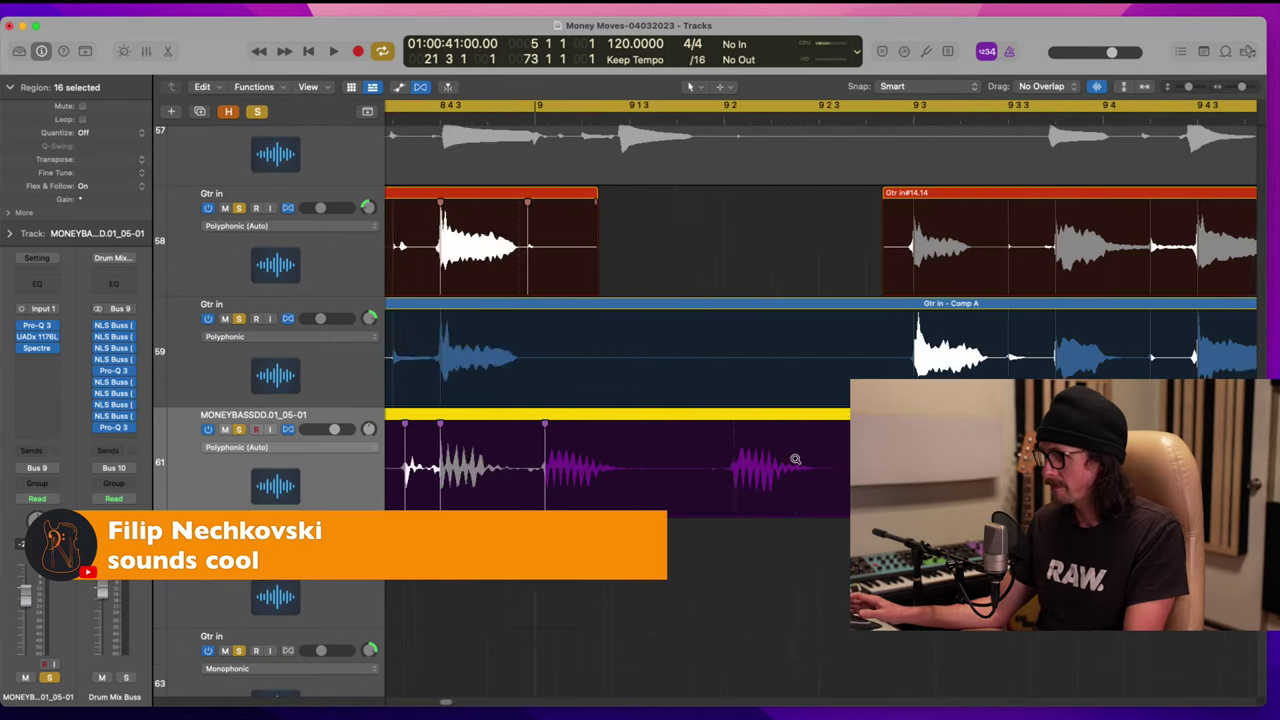
left_click_drag(737, 337, 795, 432)
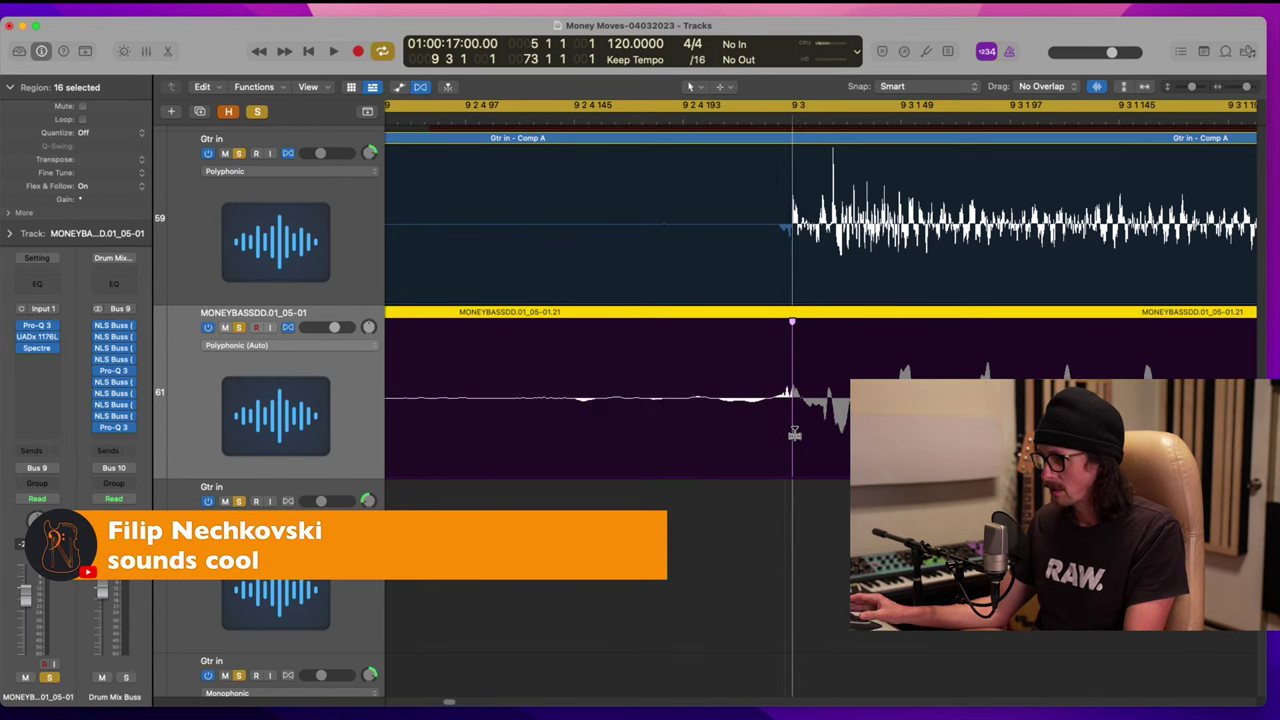
Step: Flex the bass note just after 9 3 4 earlier so that it starts at 9 3 4
scroll(794, 430, "right", 5)
left_click(775, 373, "ctrl+alt")
scroll(779, 372, "right", 3)
left_click_drag(769, 320, 916, 562)
left_click_drag(665, 422, 620, 420)
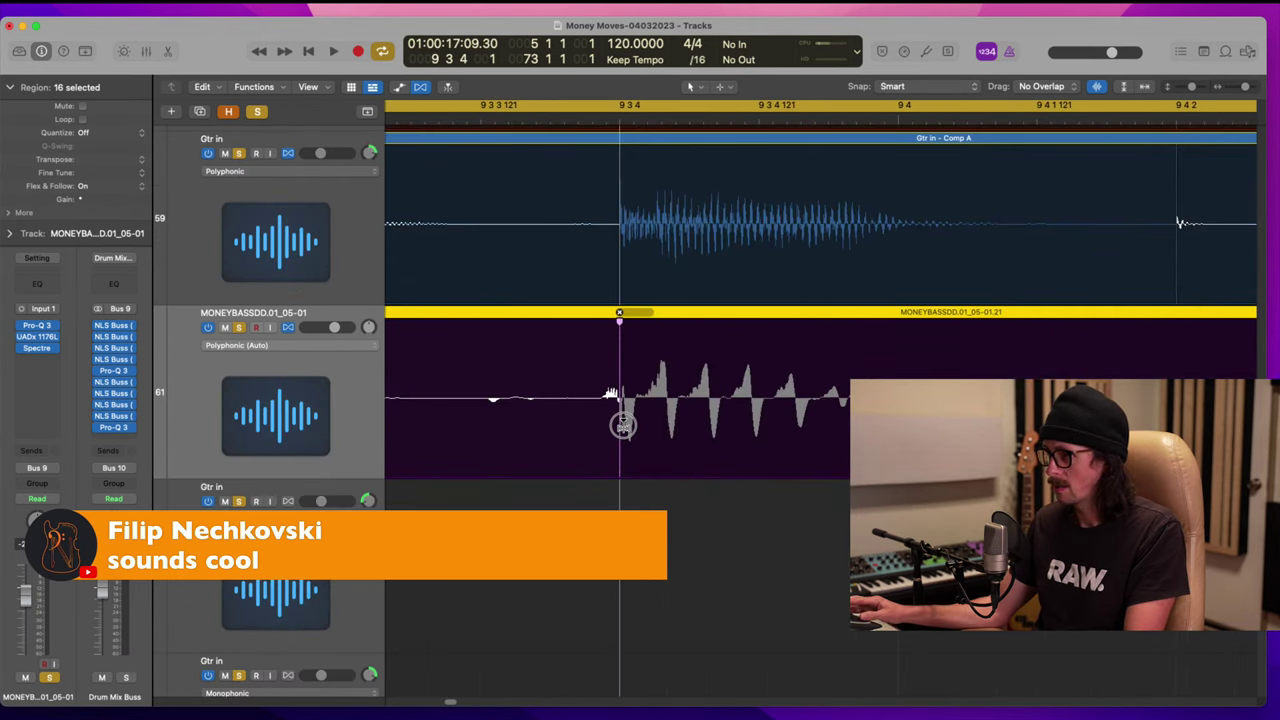
Step: Flex the bass note just after 9 4 3 earlier so it lines up with the guitar hit at 9 4 3
scroll(620, 420, "right", 3)
left_click(636, 422, "ctrl+alt")
scroll(636, 422, "right", 5)
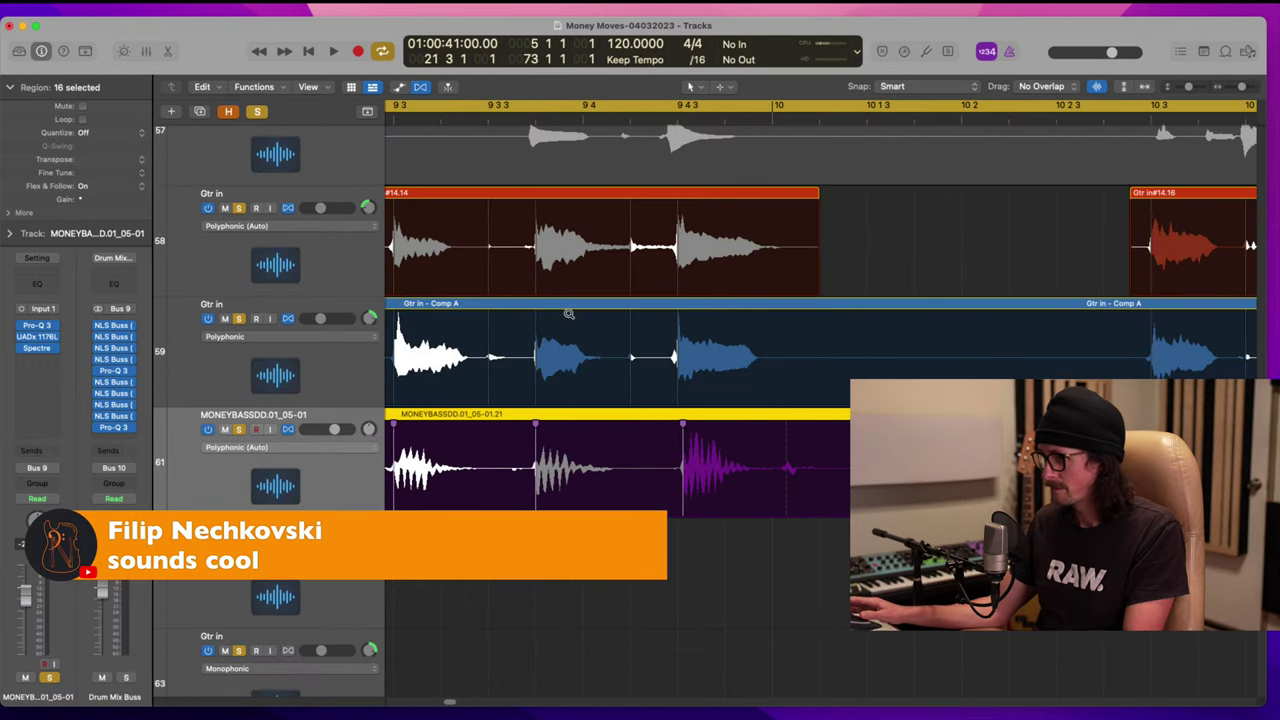
left_click_drag(612, 328, 745, 554)
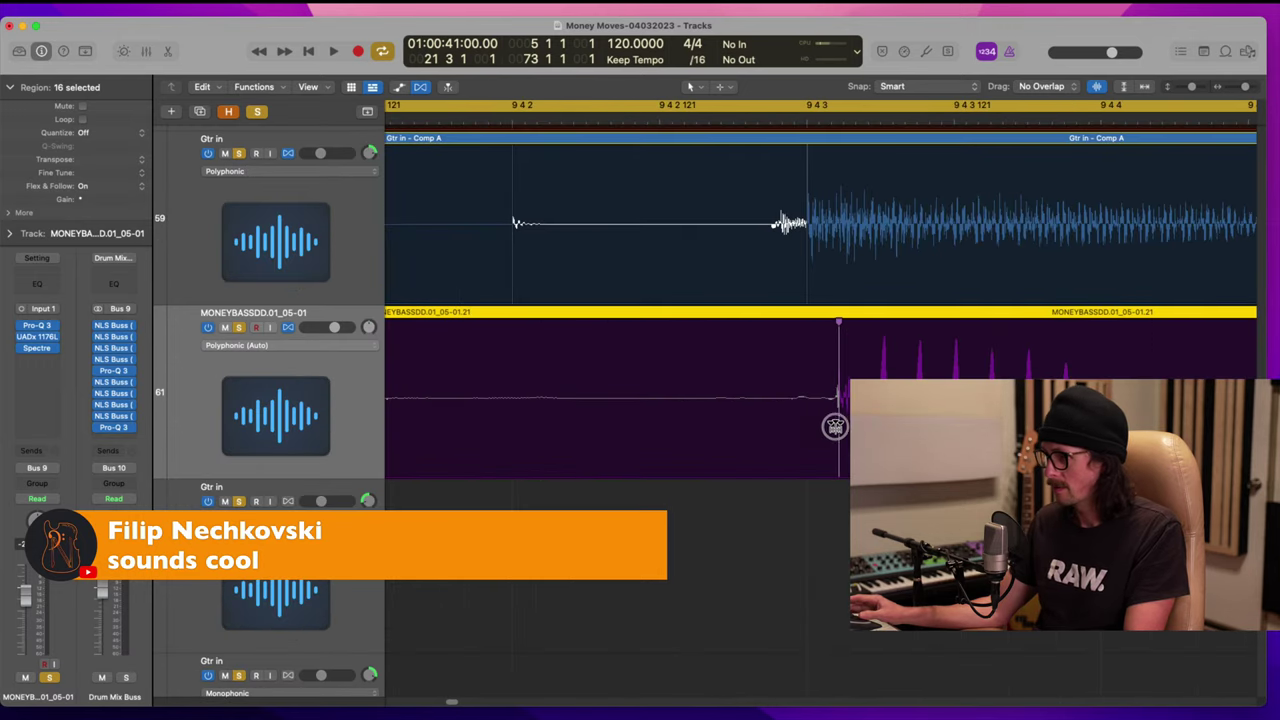
left_click_drag(835, 427, 809, 428)
left_click(809, 420, "ctrl+alt")
Step: Flex the bass notes near 10 3 and 10 3 4 so their starts align with the guitar hits in Comp A
scroll(808, 380, "right", 3)
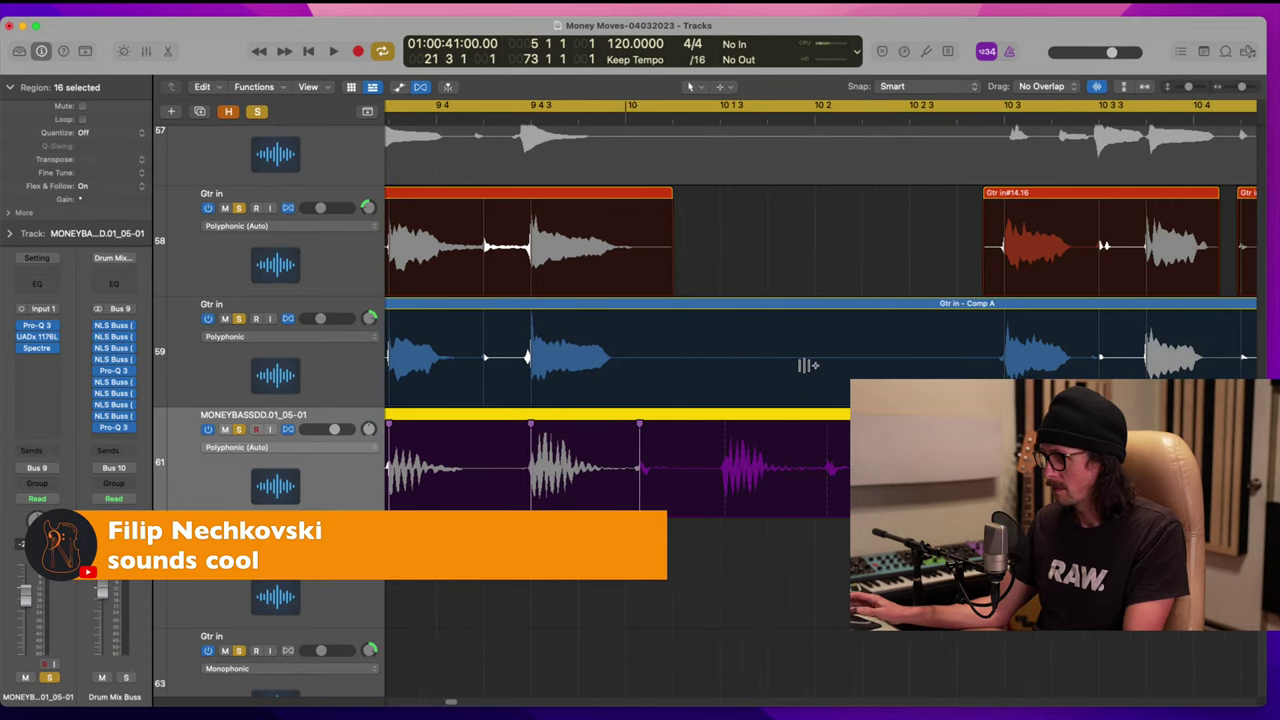
scroll(808, 365, "right", 4)
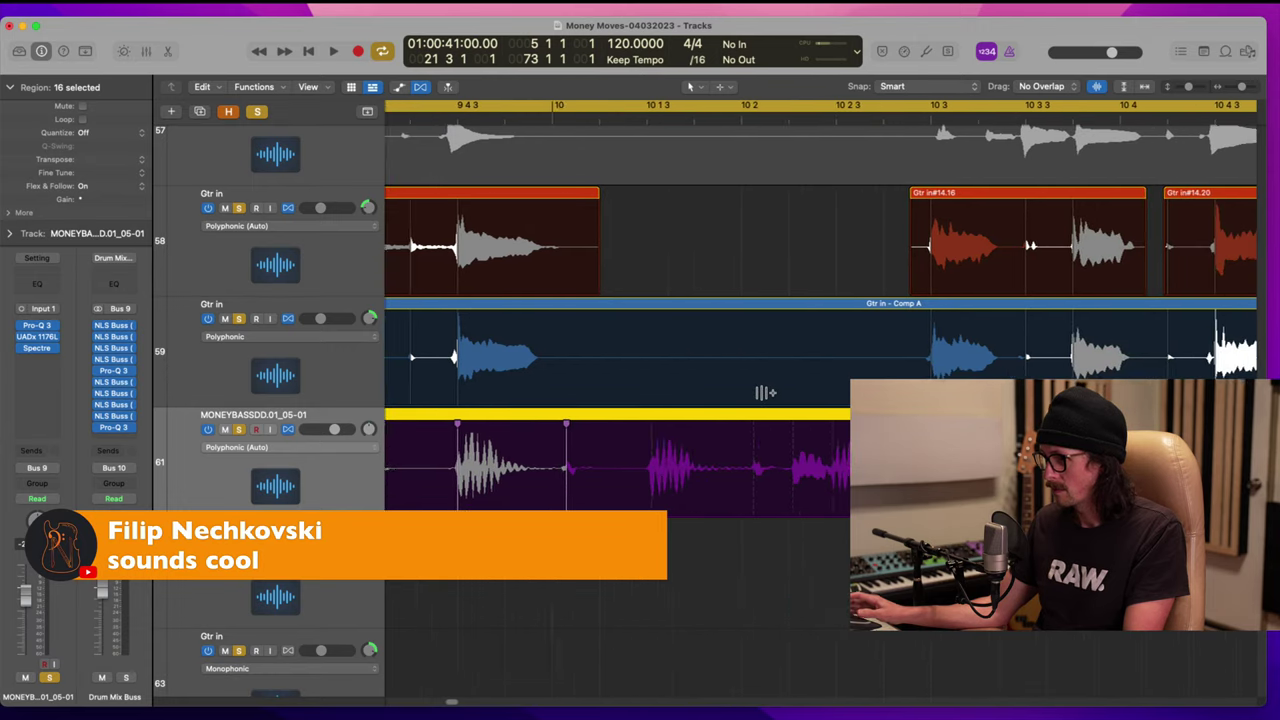
left_click(781, 474)
scroll(766, 471, "right", 1)
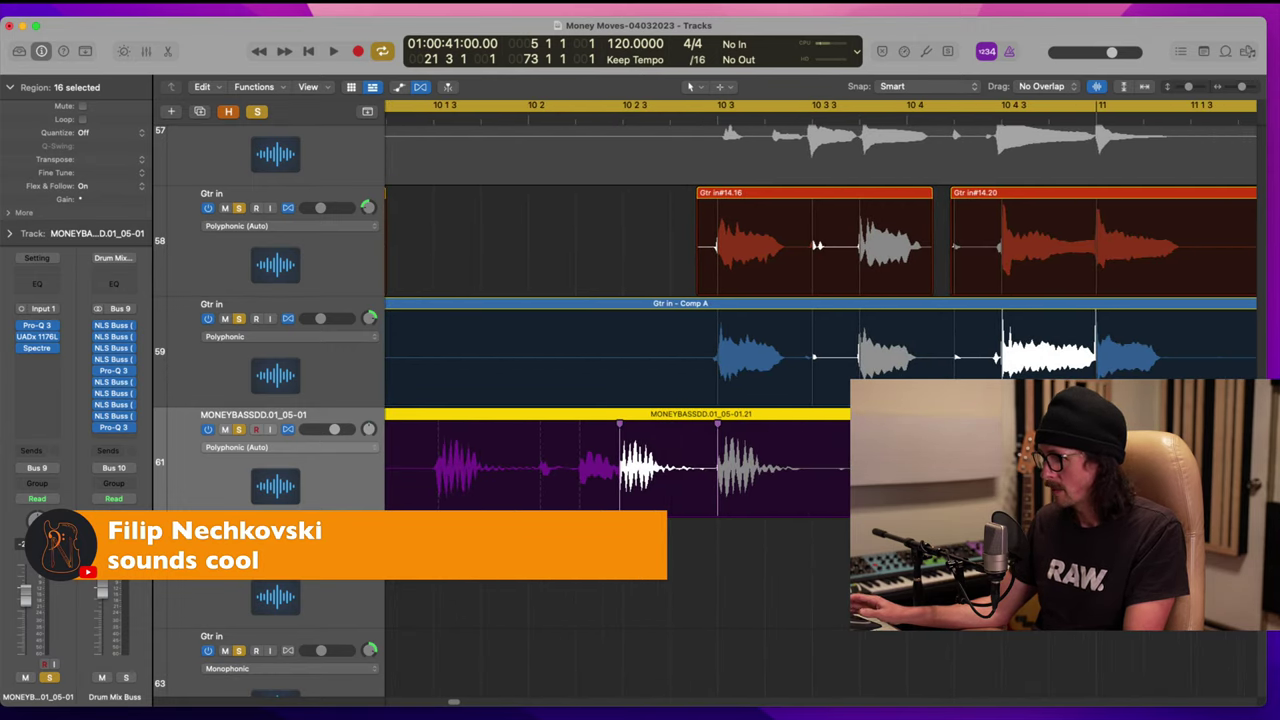
left_click_drag(872, 467, 859, 467)
scroll(820, 300, "right", 2)
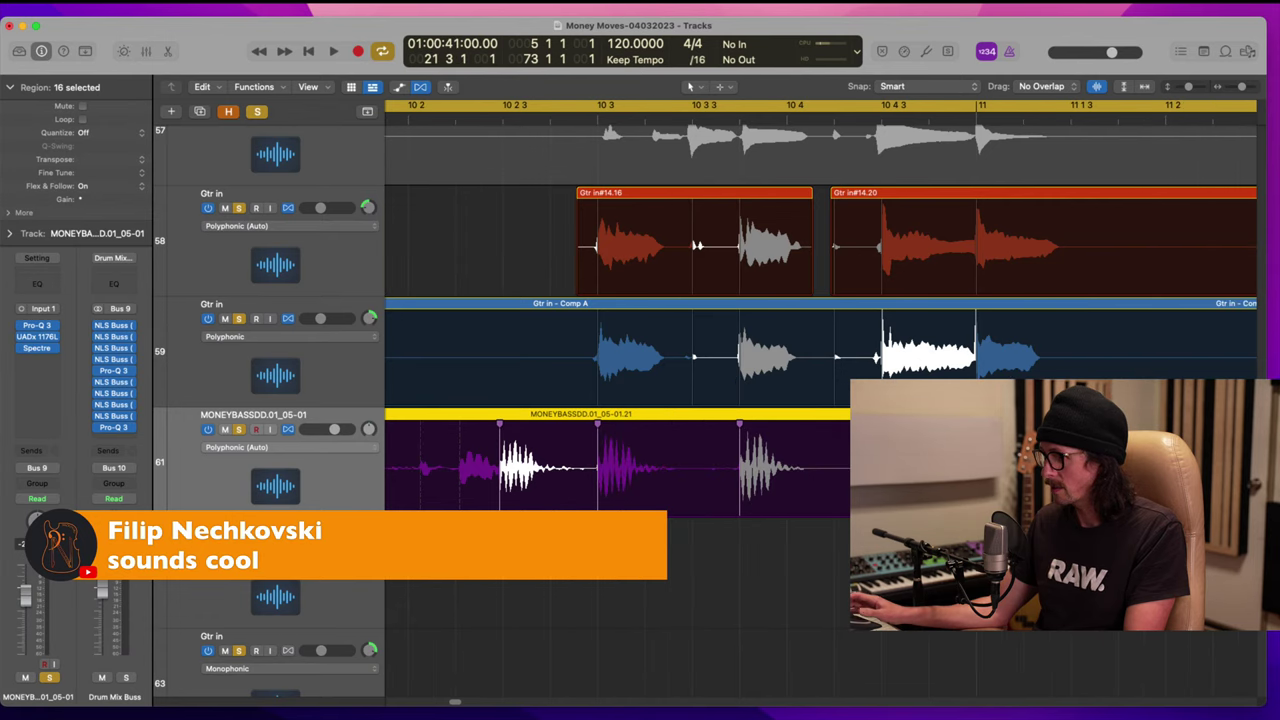
Step: Flex the bass notes near 11 and 11 2 so their starts fall on 11 1 1 1 and the 11 2 gridline
left_click(980, 118)
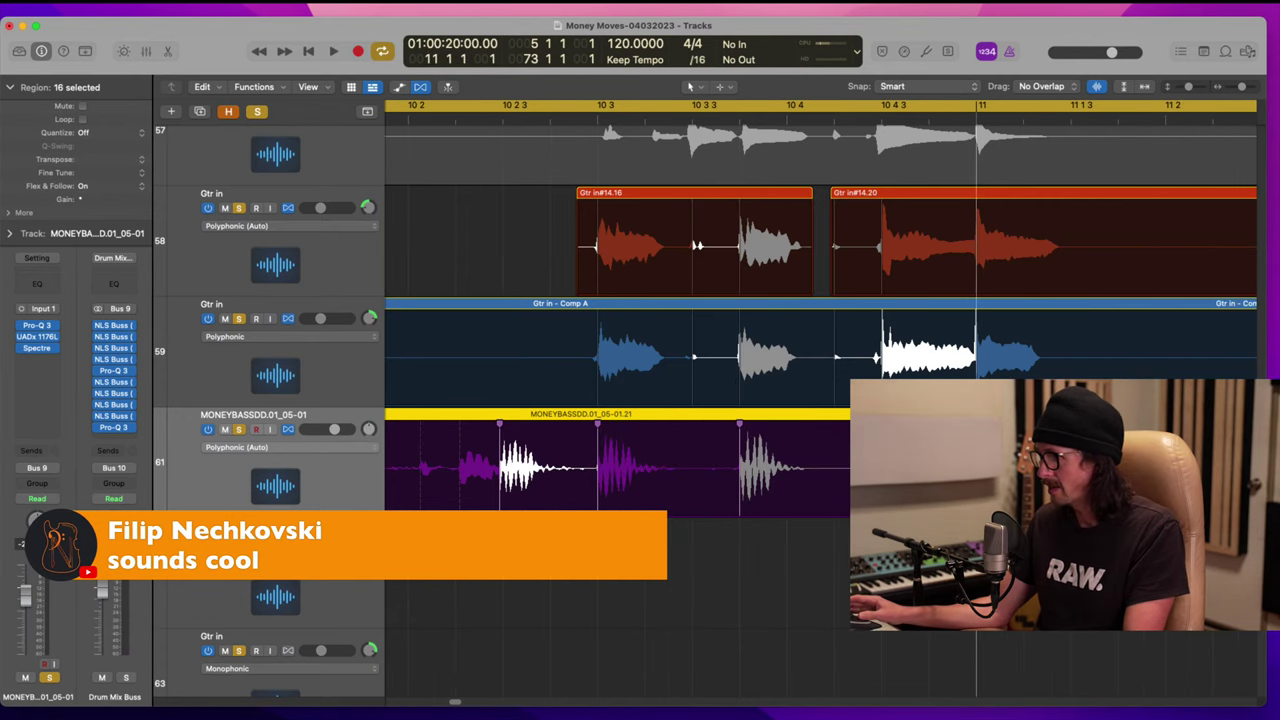
scroll(820, 300, "right", 2)
scroll(820, 300, "right", 1)
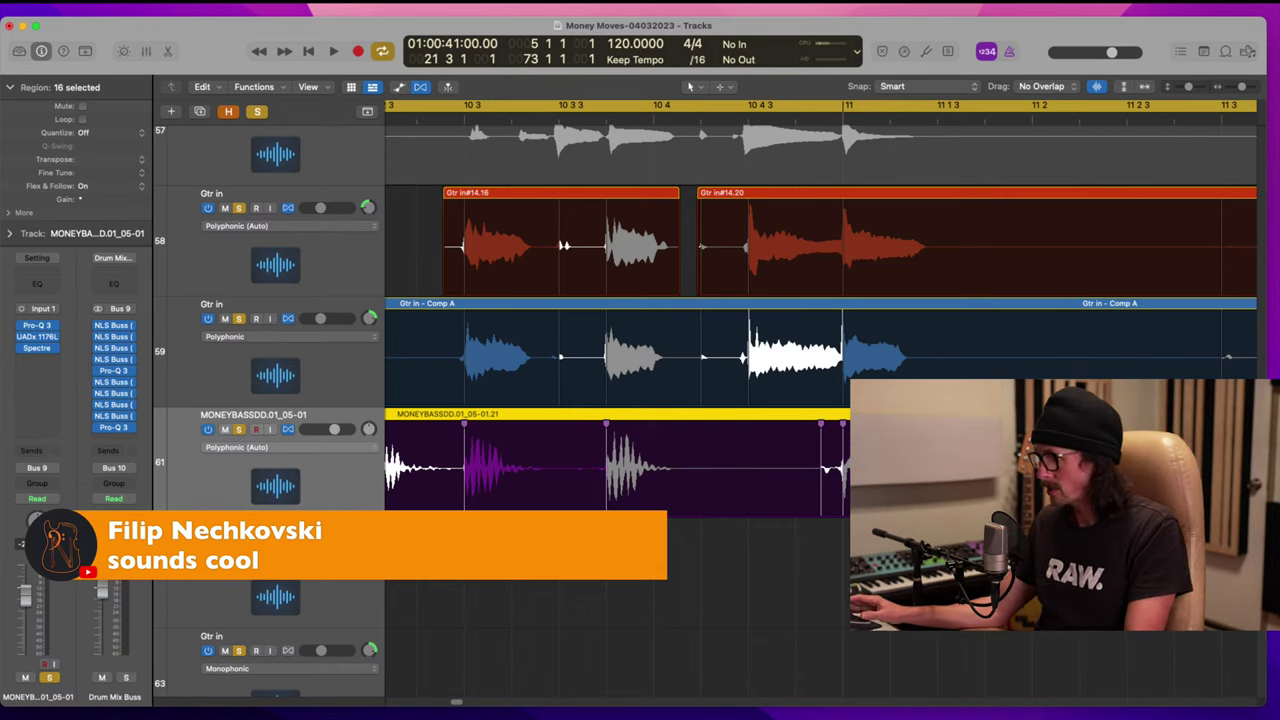
key("space")
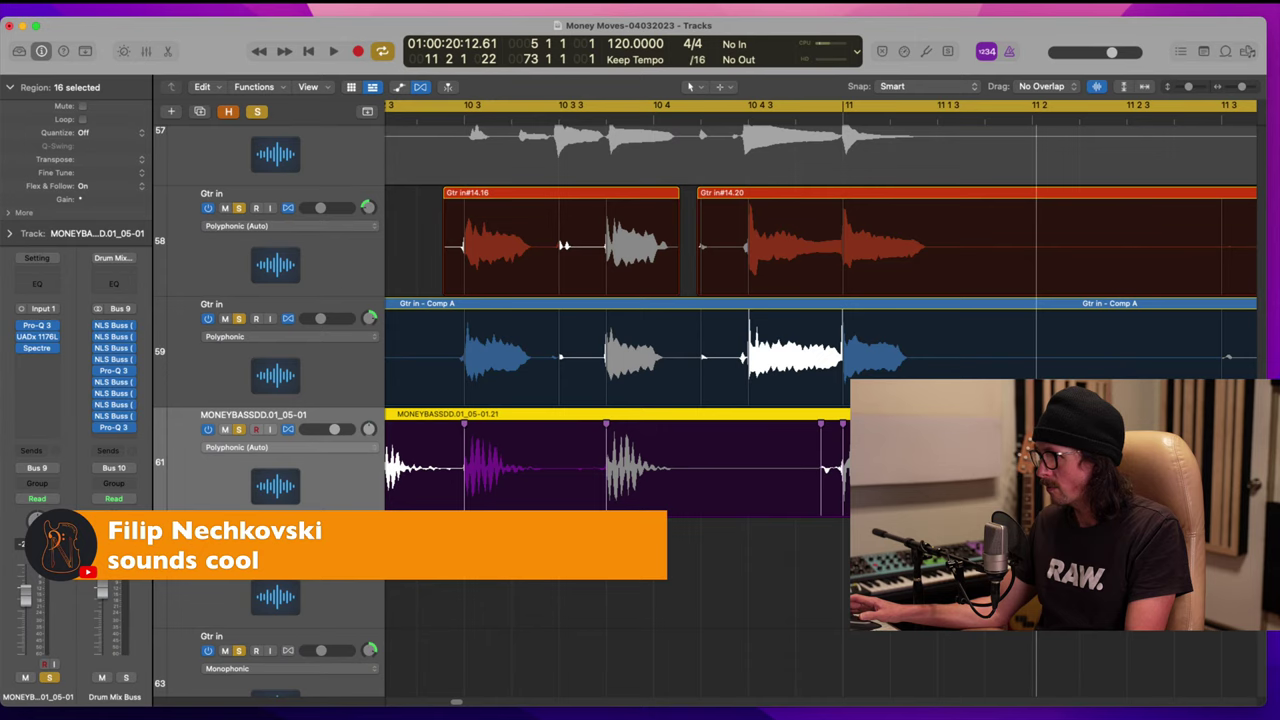
key("space")
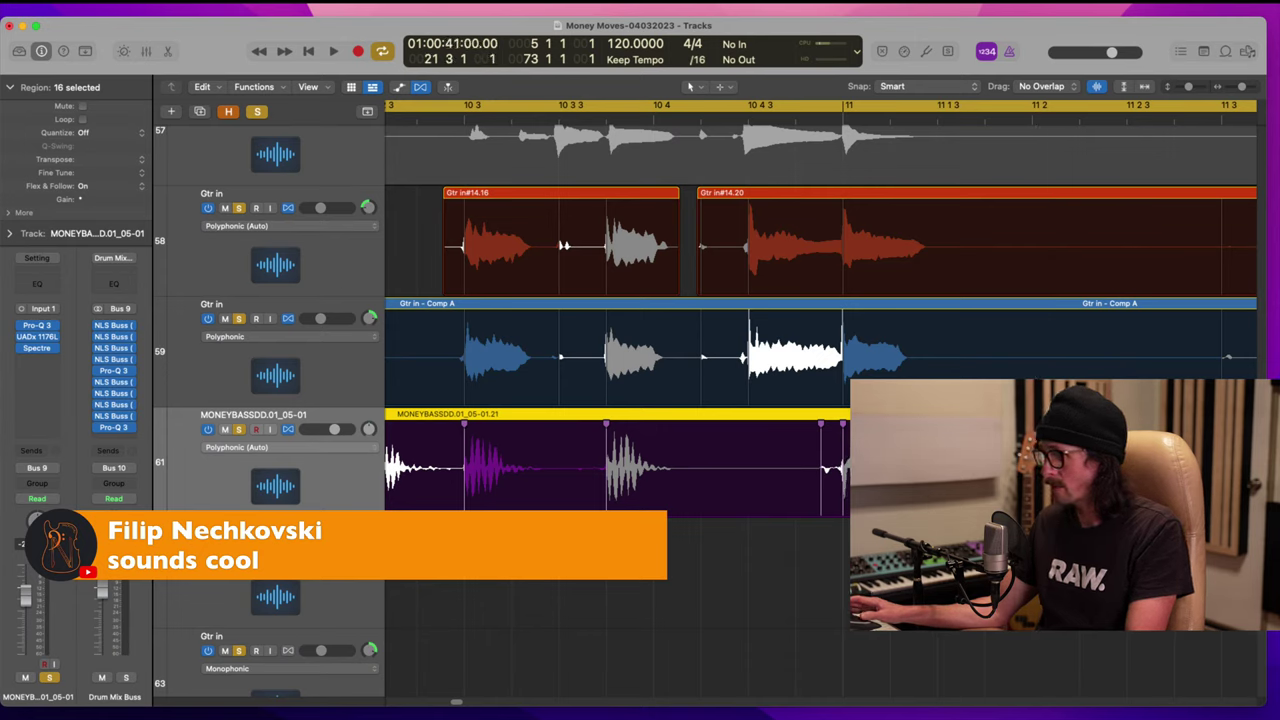
Step: Try to flex the bass note just before 11 3 so that it starts on the 11 3 gridline
scroll(820, 400, "right", 10)
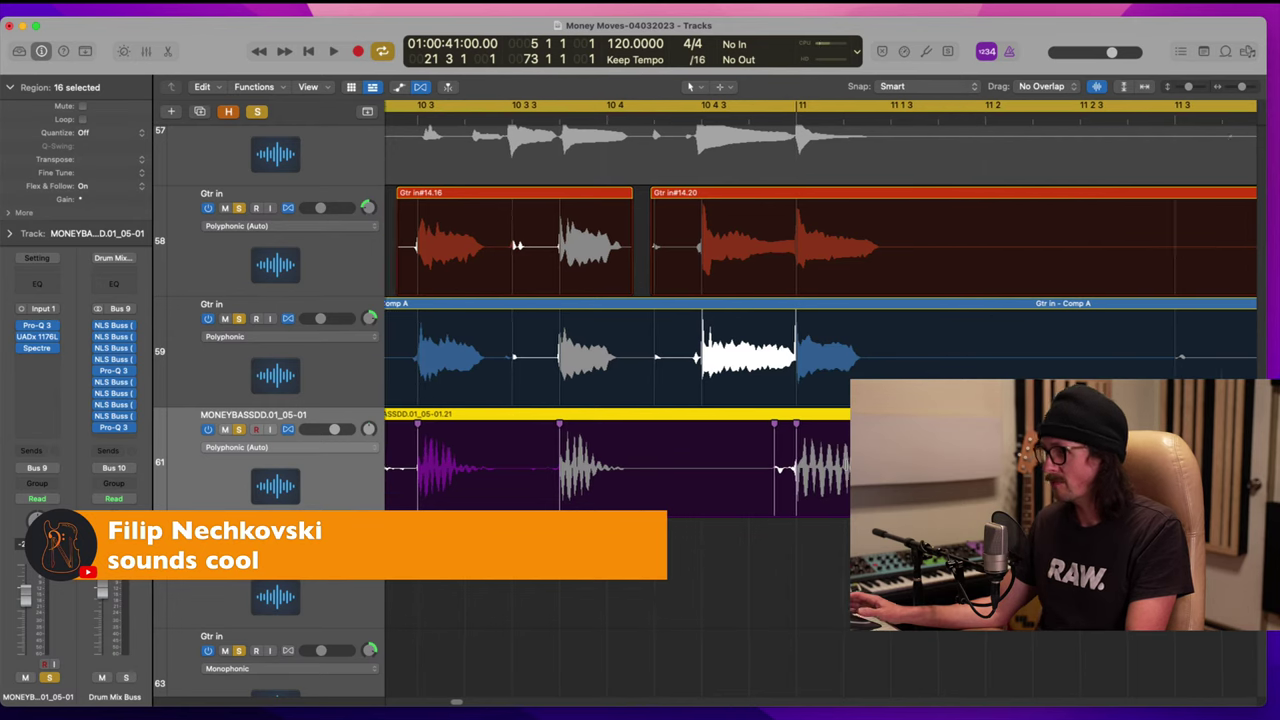
scroll(820, 400, "right", 5)
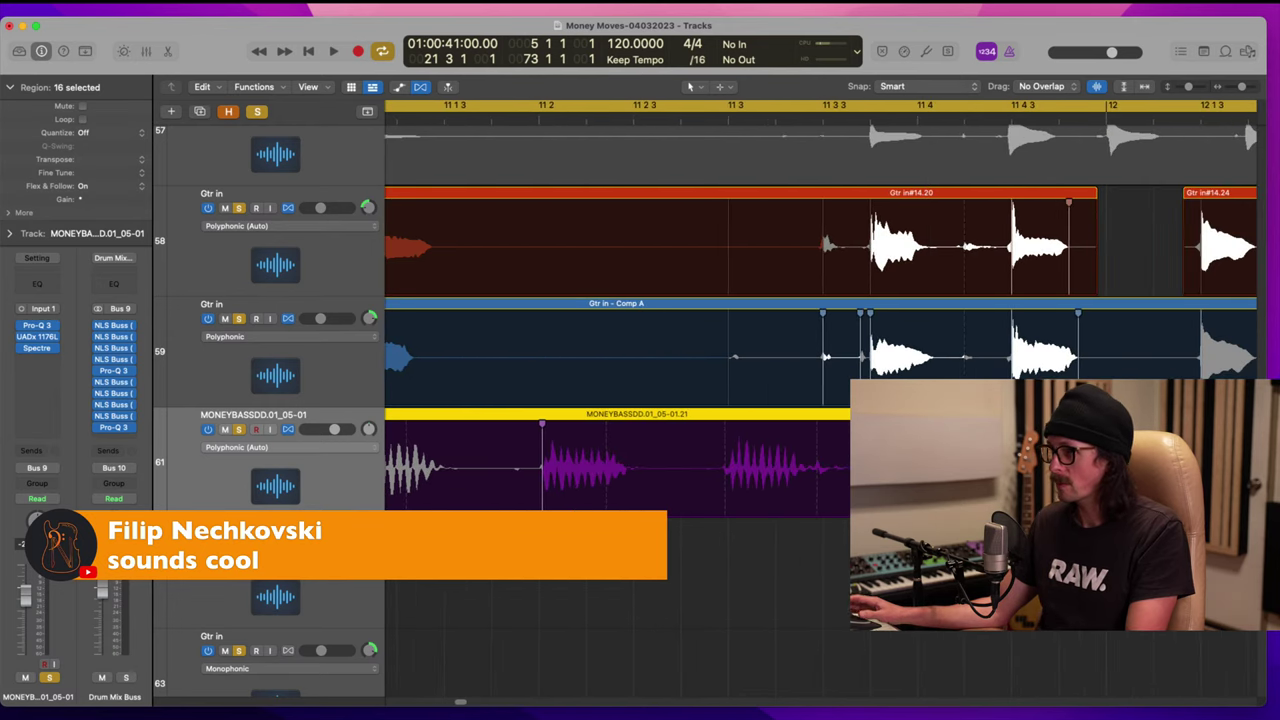
left_click_drag(613, 318, 789, 536)
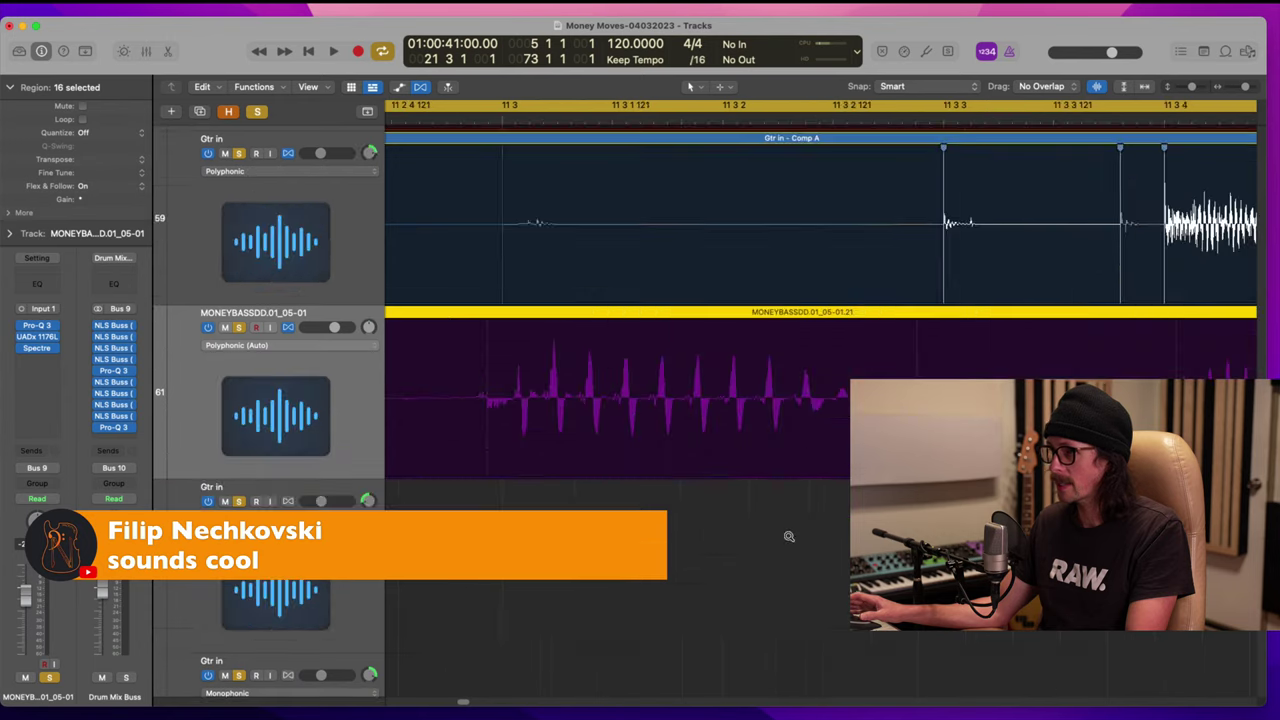
left_click(500, 392, "ctrl+alt")
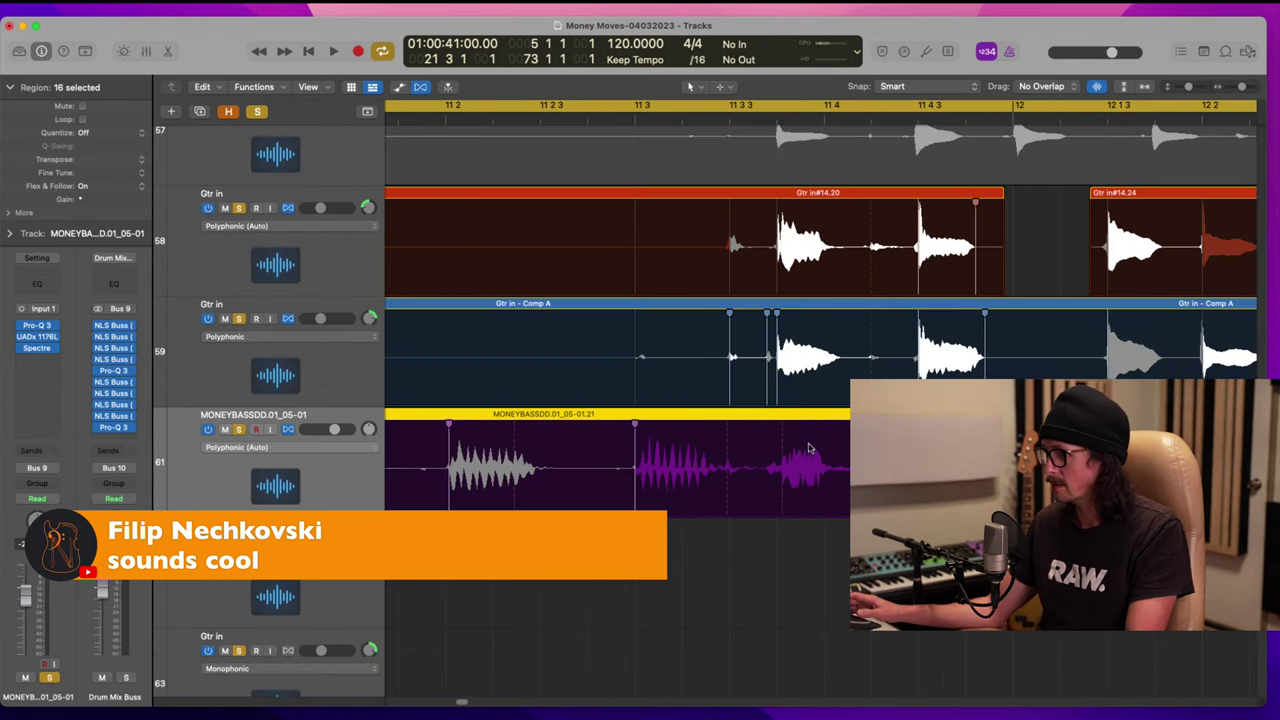
key("super+z")
Step: Flex the bass note just after 11 3 4 earlier so it lines up with the Comp A guitar hit at 11 3 4
scroll(615, 418, "right", 4)
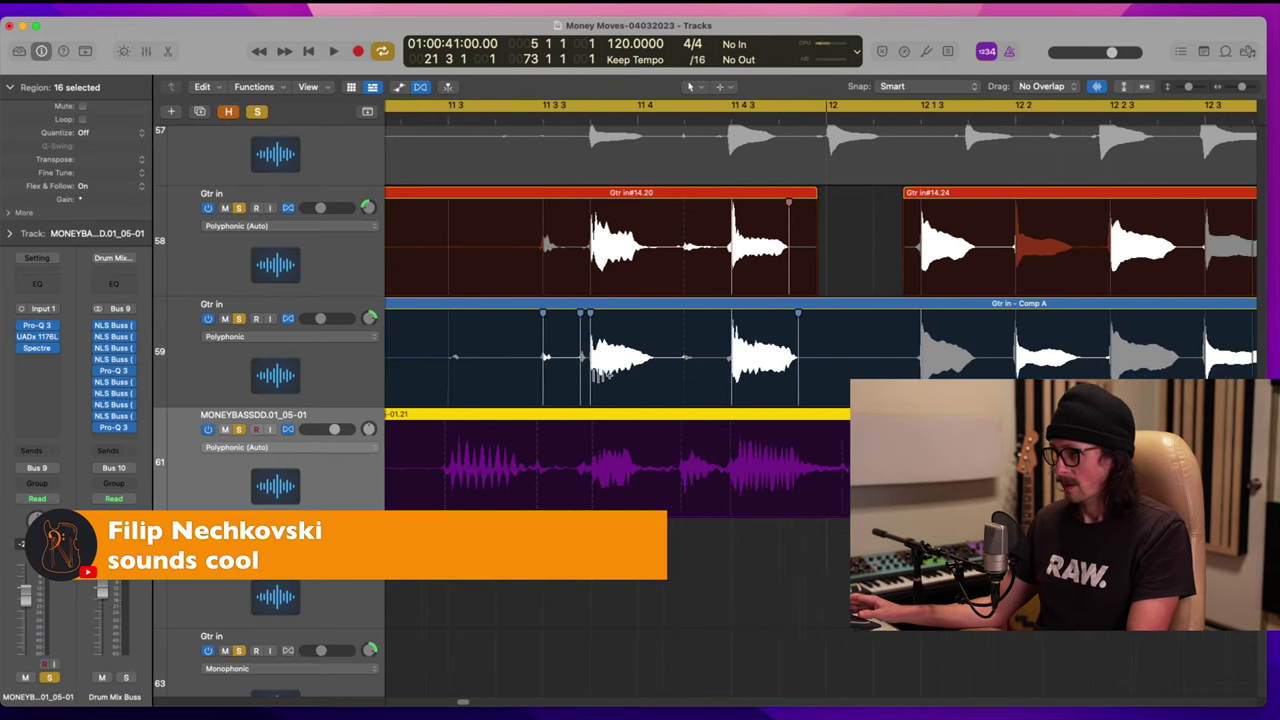
left_click_drag(498, 270, 638, 510)
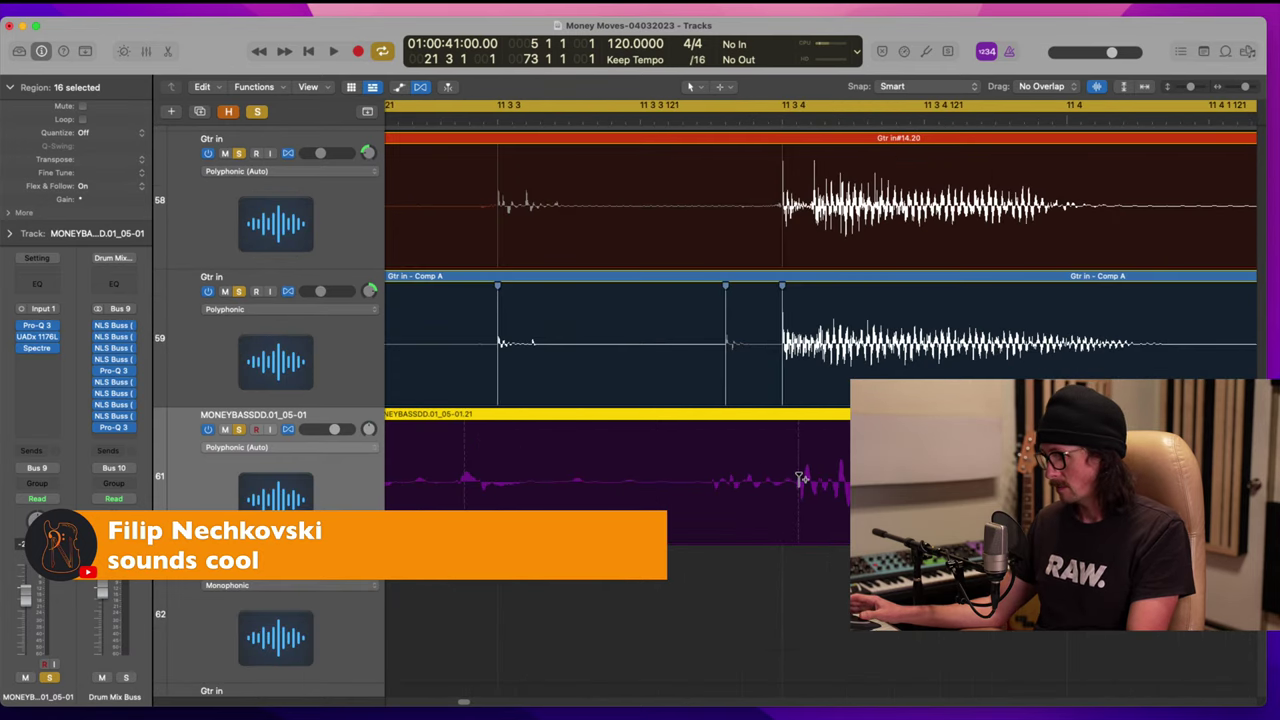
left_click_drag(800, 480, 782, 483)
left_click(762, 478, "ctrl+alt")
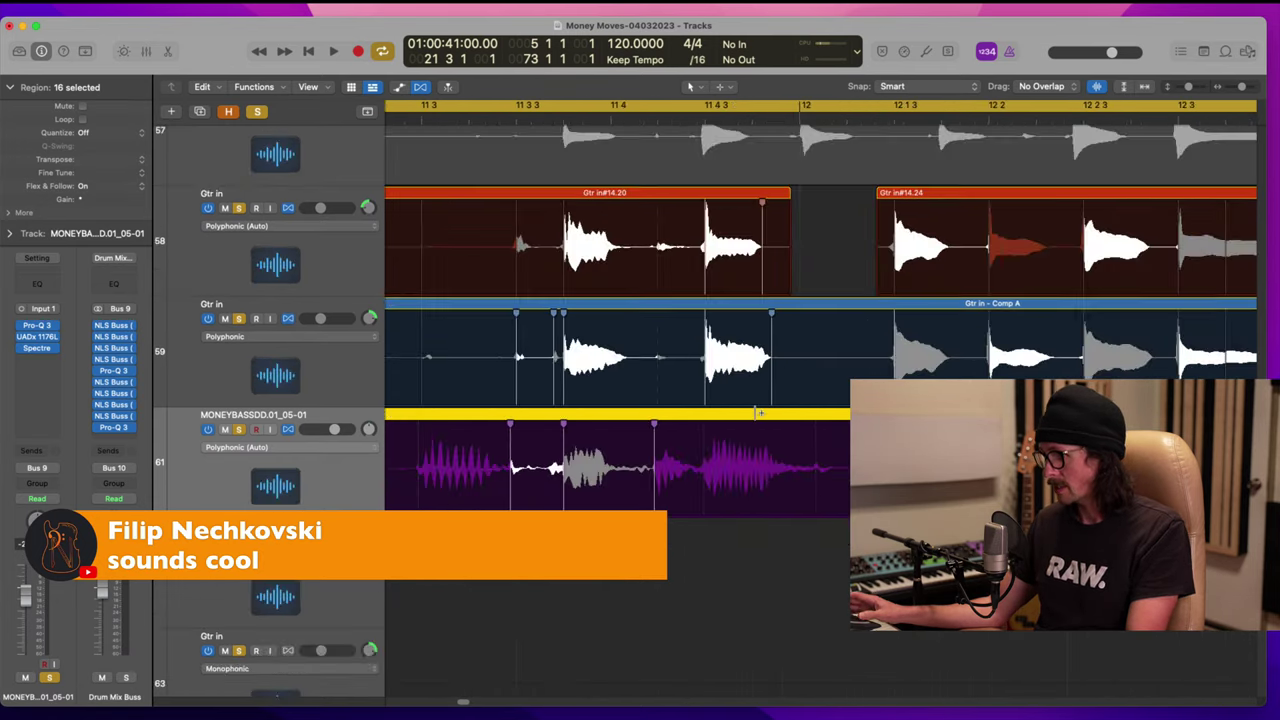
Step: Flex the bass note just before 12 1 3 slightly so it starts with the Comp A guitar hit at 12 1 3
scroll(755, 426, "right", 1)
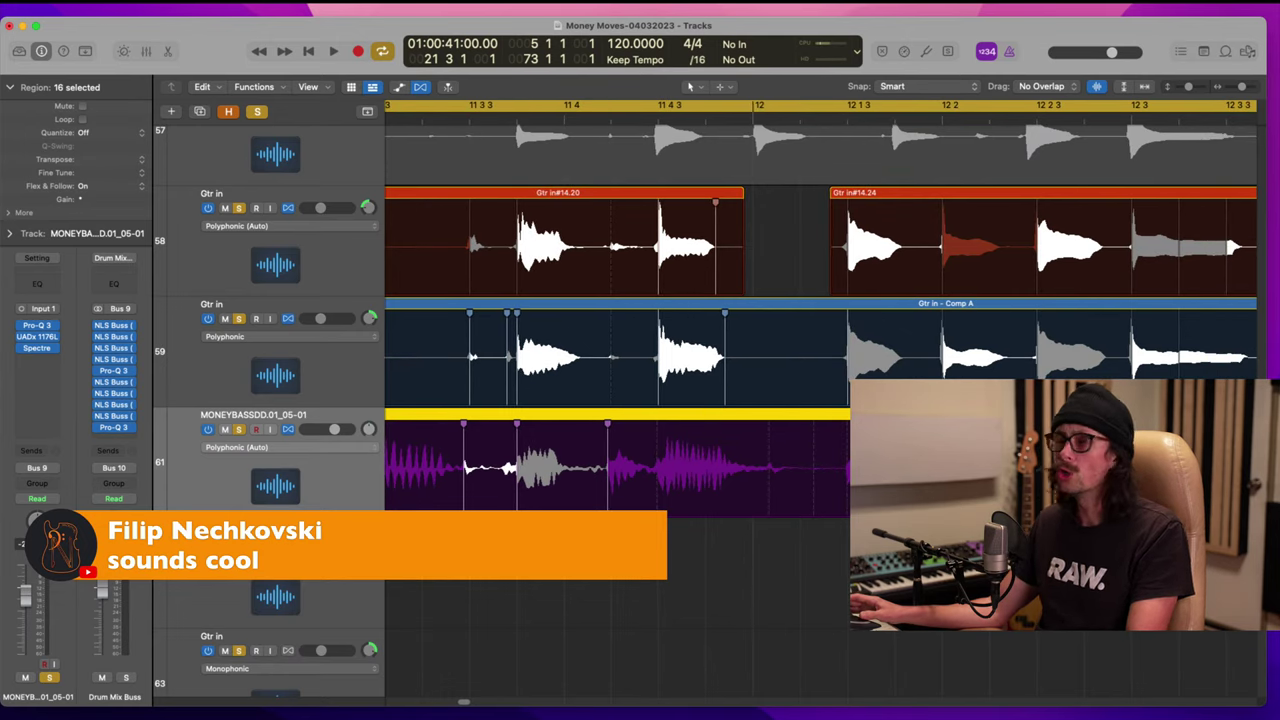
left_click_drag(814, 346, 928, 490)
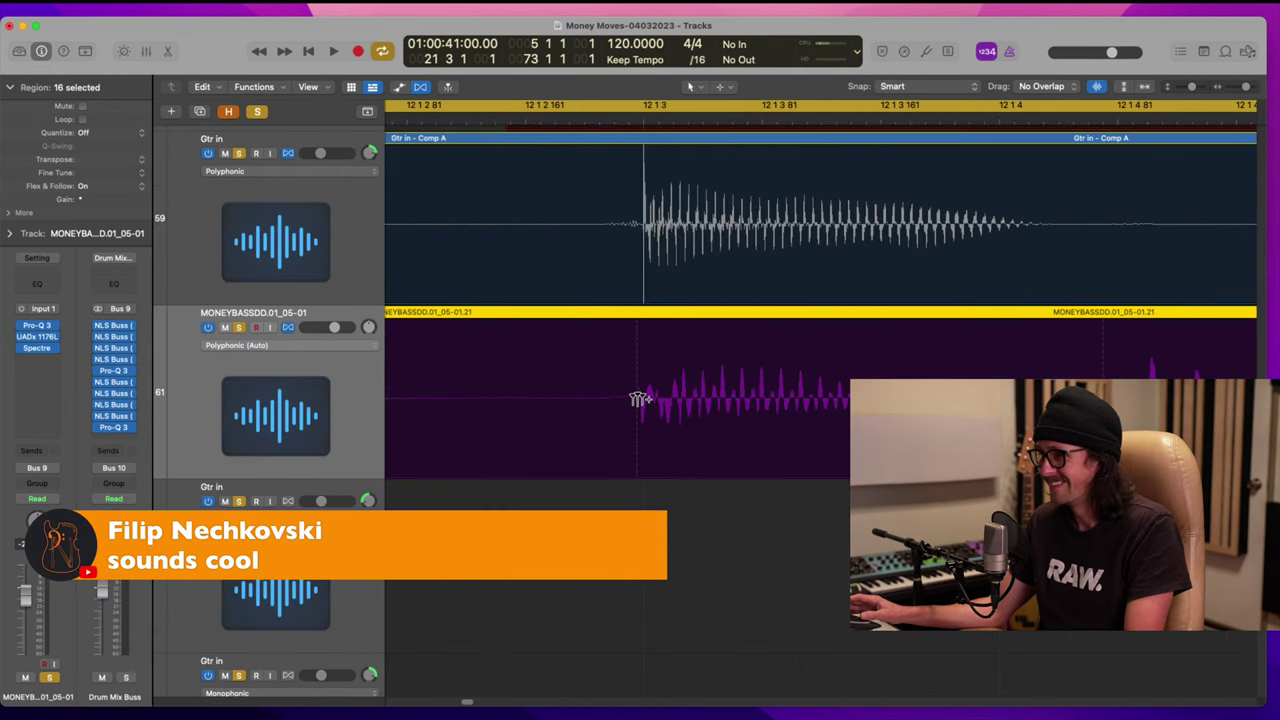
left_click_drag(637, 400, 645, 399)
scroll(744, 422, "right", 5)
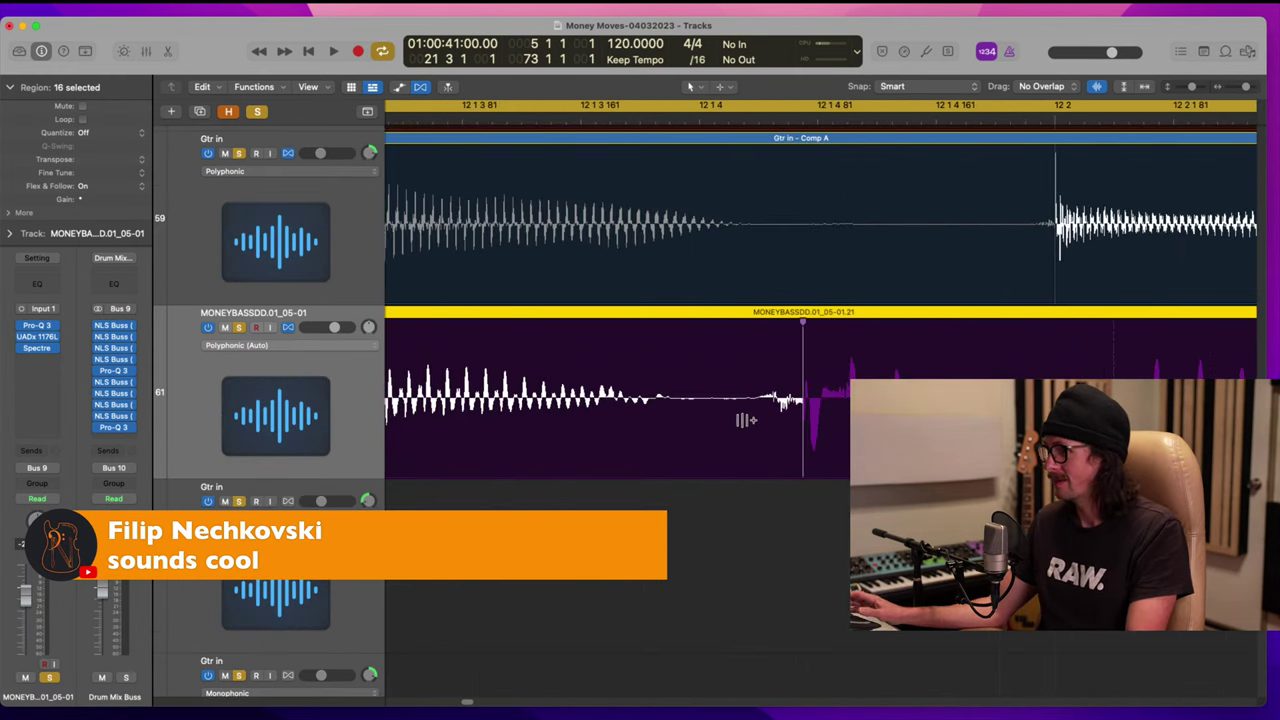
left_click(744, 421, "ctrl+alt")
Step: Flex the bass note near 12 2 so its start aligns with the guitar hit at 12 2
scroll(758, 422, "right", 5)
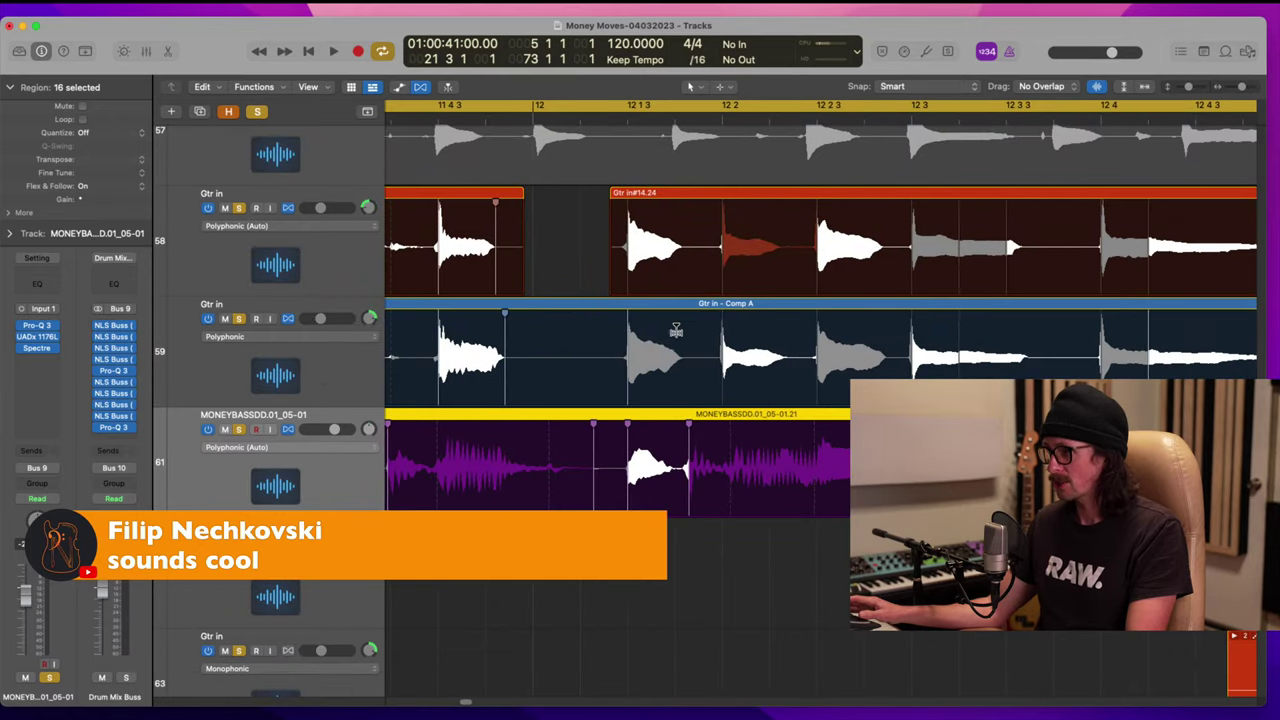
mouse_move(676, 330)
left_mouse_down()
mouse_move(745, 437)
mouse_move(668, 408)
left_mouse_up()
left_click(689, 390, "ctrl+alt")
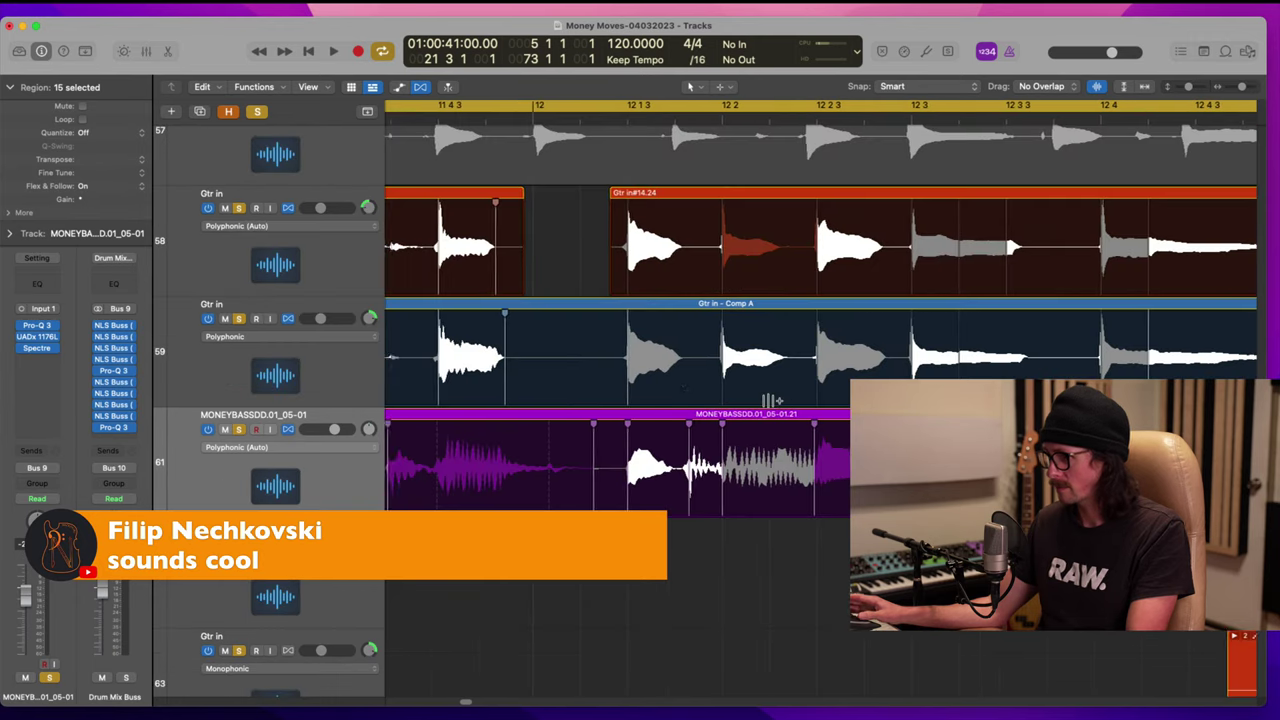
Step: Reselect the bass region and flex the note just before 12 2 3 onto the guitar hit at 12 2 3
scroll(768, 408, "right", 2)
left_click_drag(716, 335, 757, 458)
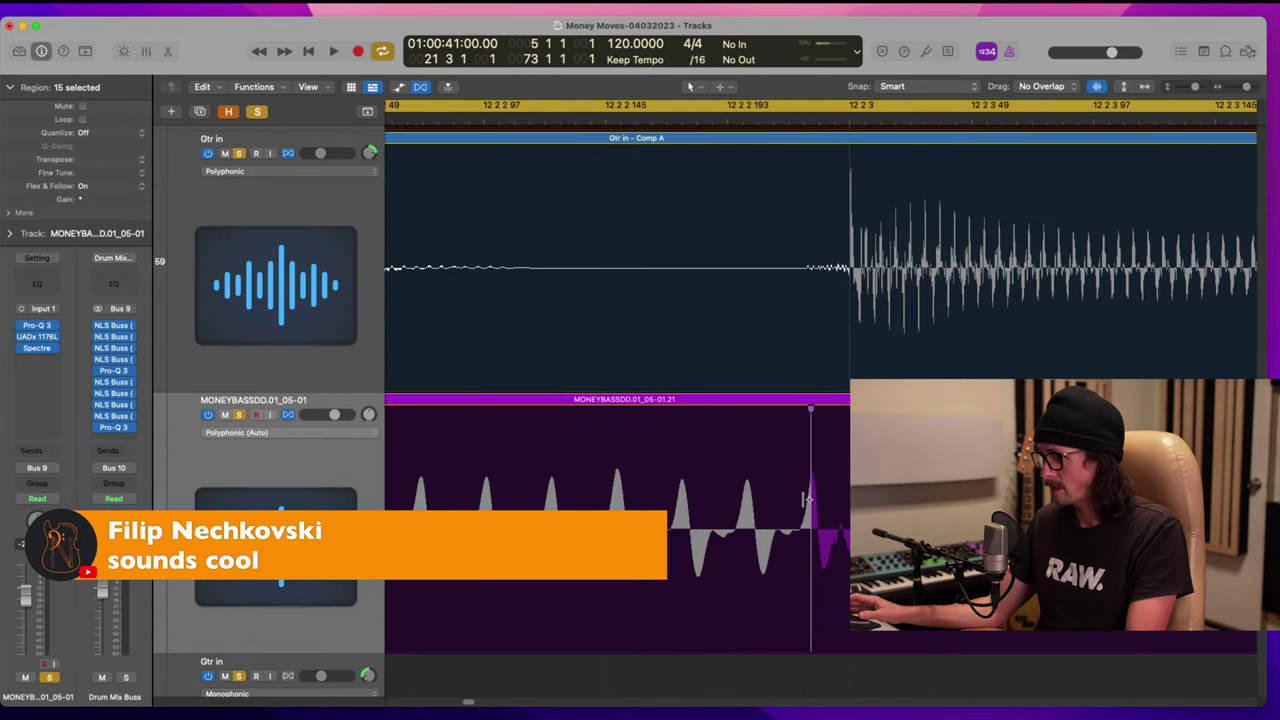
left_click(815, 552)
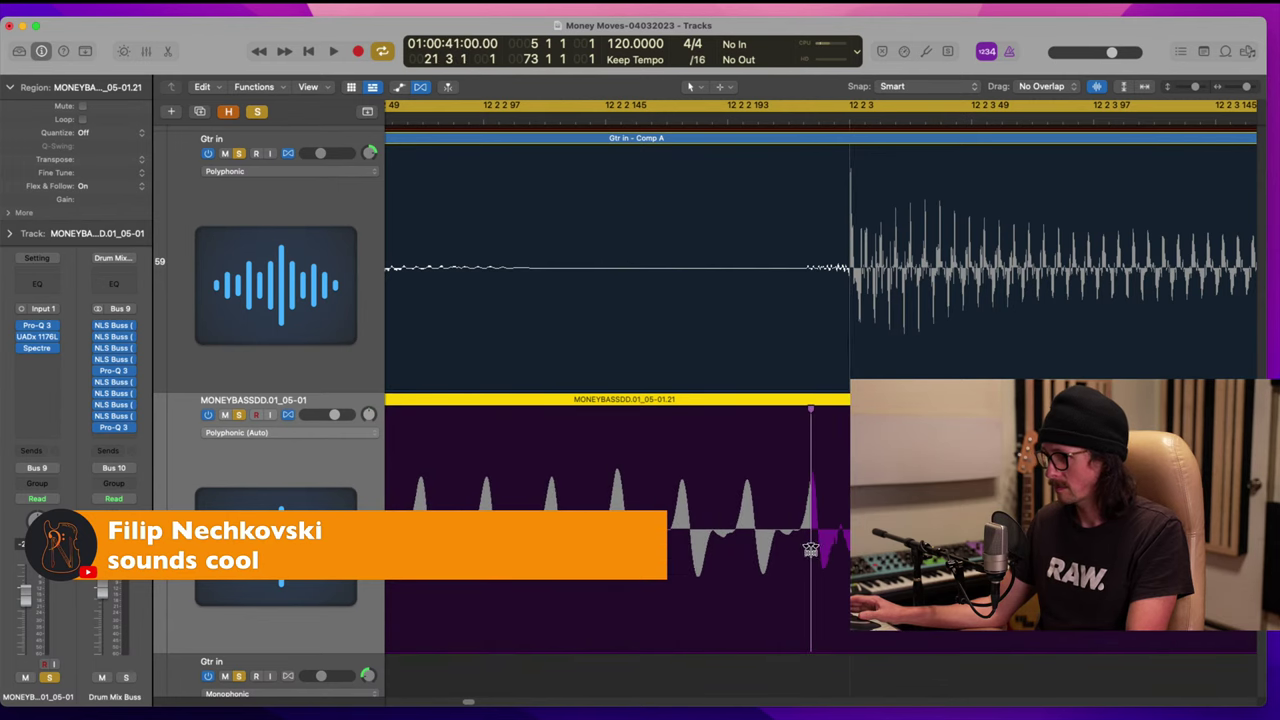
left_click_drag(811, 549, 849, 546)
left_click(644, 446, "ctrl+alt")
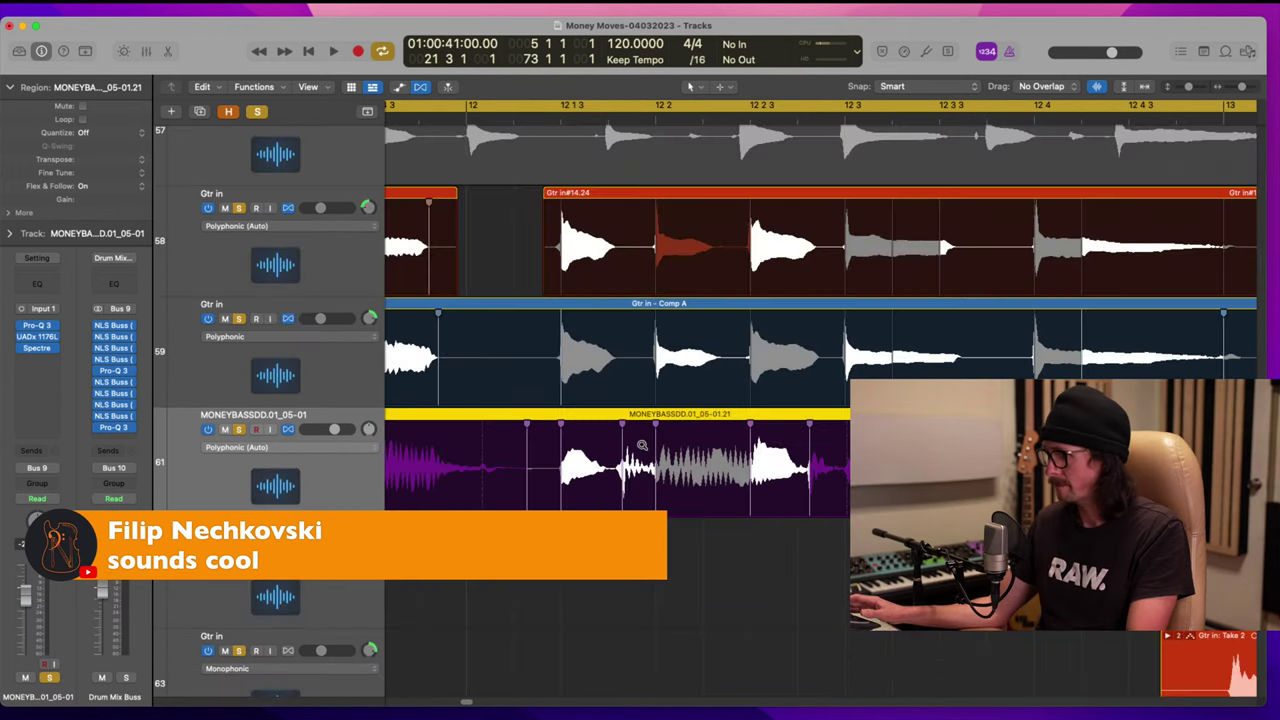
Step: Flex the bass note just after 12 3 earlier so it starts with the guitar hit at 12 3
scroll(642, 446, "right", 5)
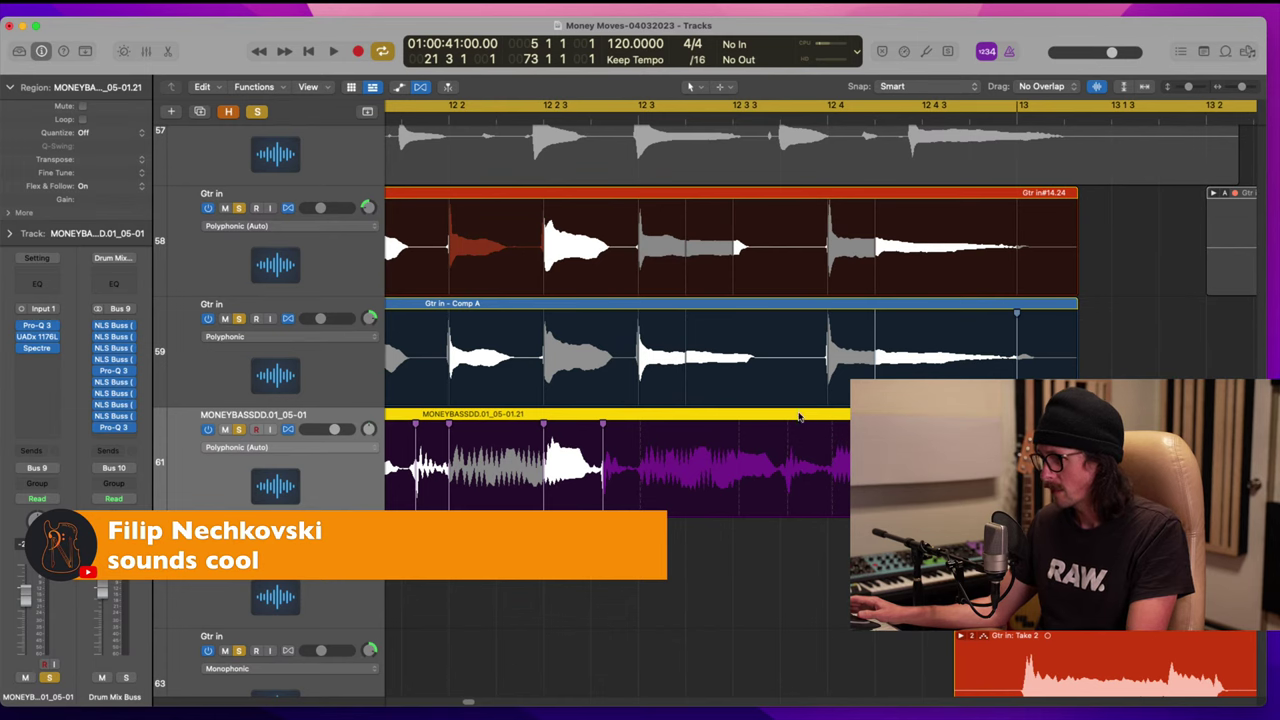
left_click_drag(690, 367, 626, 480)
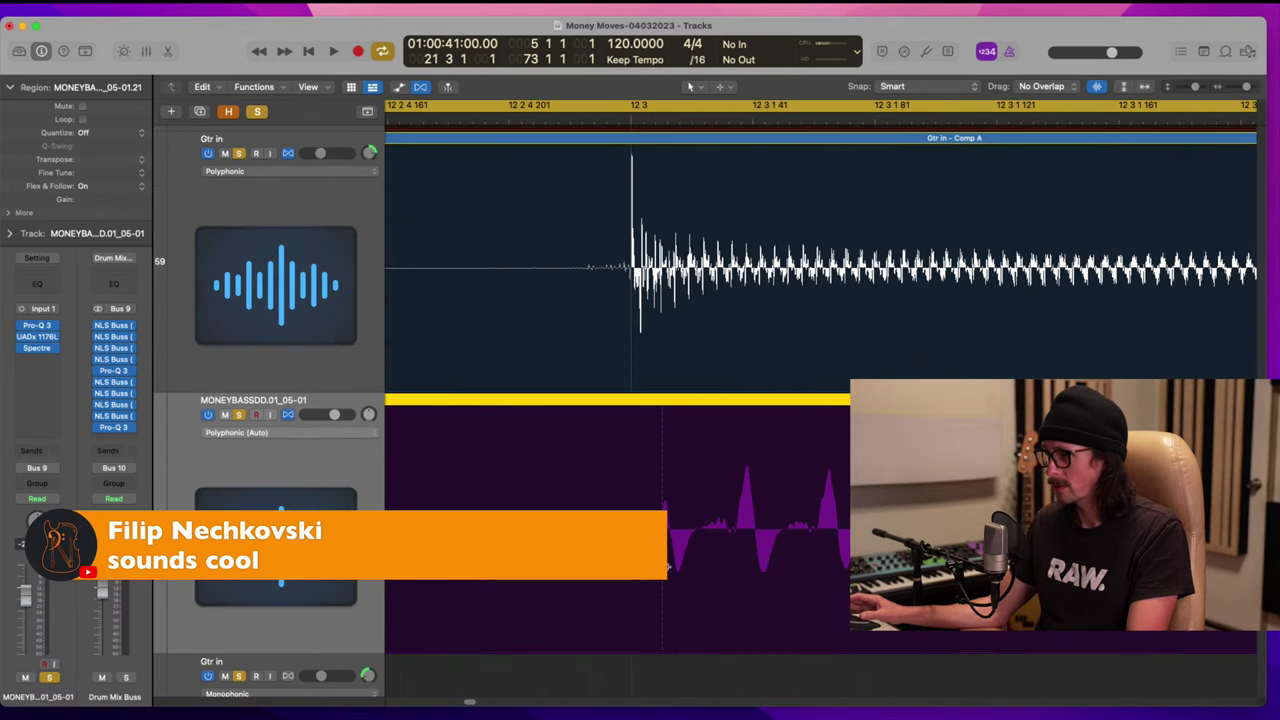
left_click_drag(662, 575, 631, 581)
left_click(694, 552, "ctrl+alt")
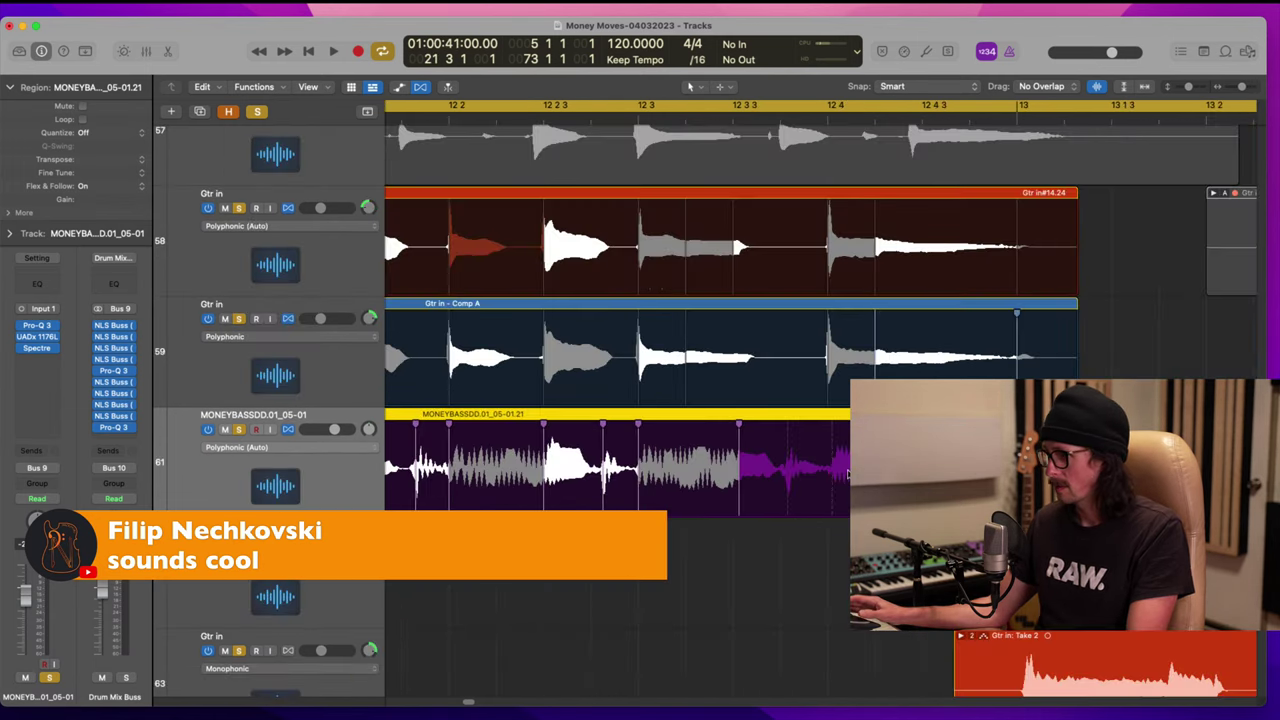
Step: Flex the bass note near 12 4 onto the guitar hit there and the note near bar 13 onto 13 1 1 1
left_click_drag(776, 320, 893, 520)
left_click_drag(777, 415, 745, 417)
left_click(745, 417, "ctrl+alt")
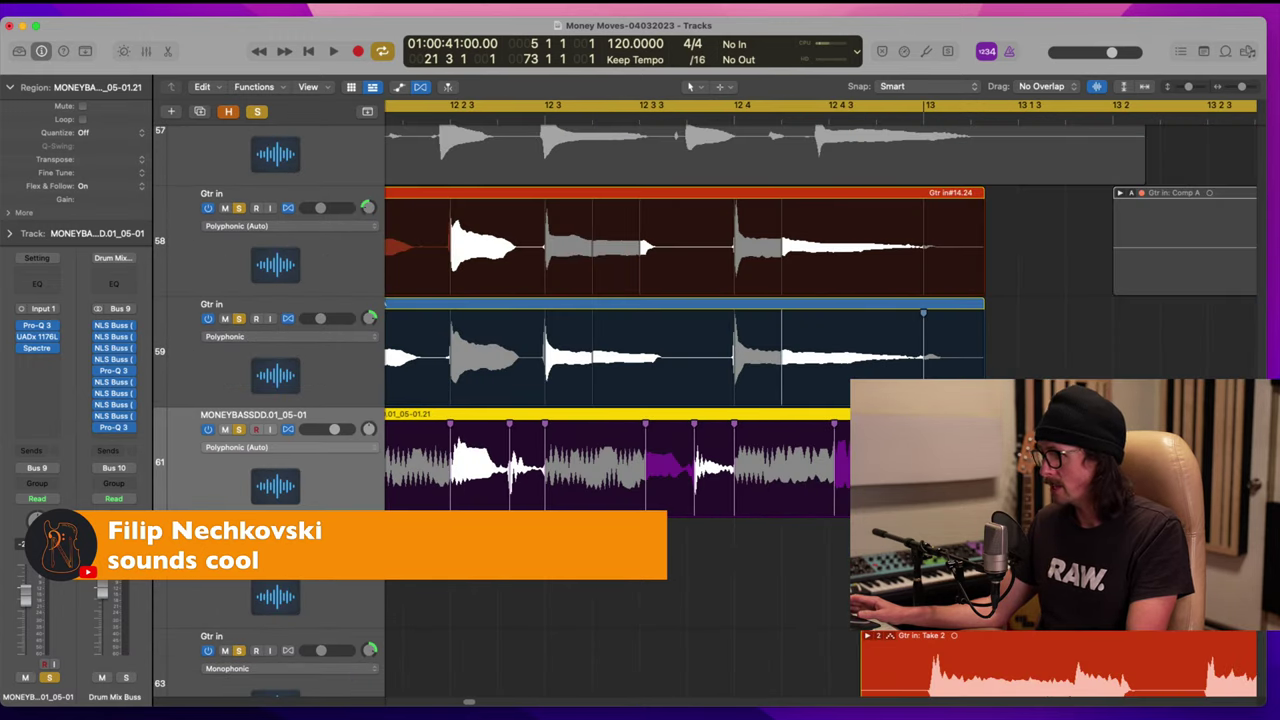
left_click_drag(940, 455, 924, 455)
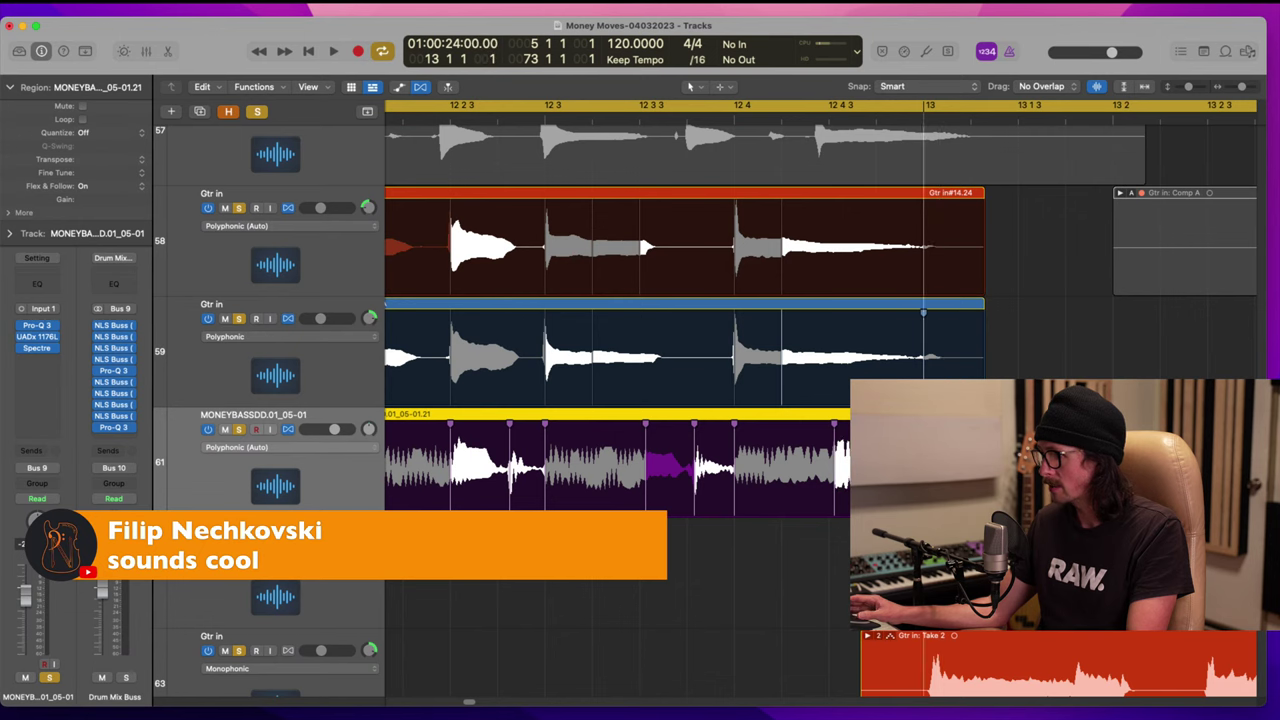
Step: Set the cycle range to run from bar 5 to bar 13, covering the edited bass region
scroll(924, 455, "right", 2)
left_click(803, 402, "ctrl+alt")
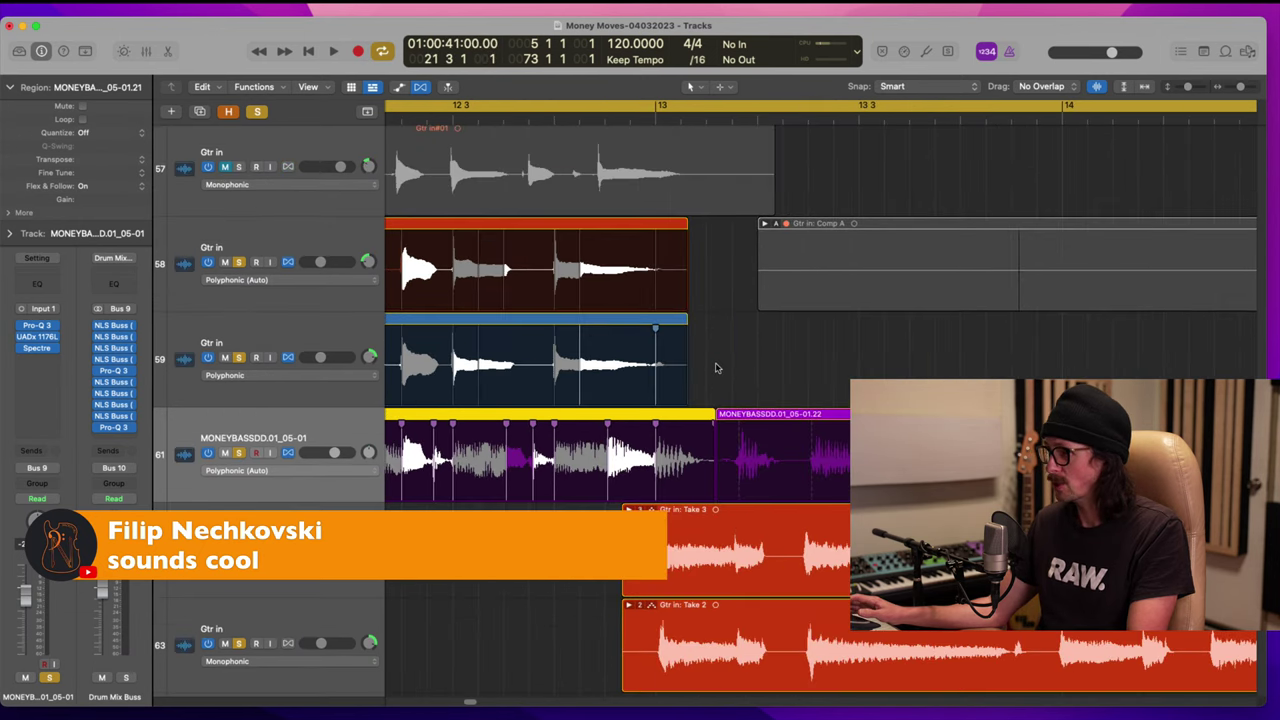
left_click(716, 366, "ctrl+alt")
scroll(715, 365, "left", 10)
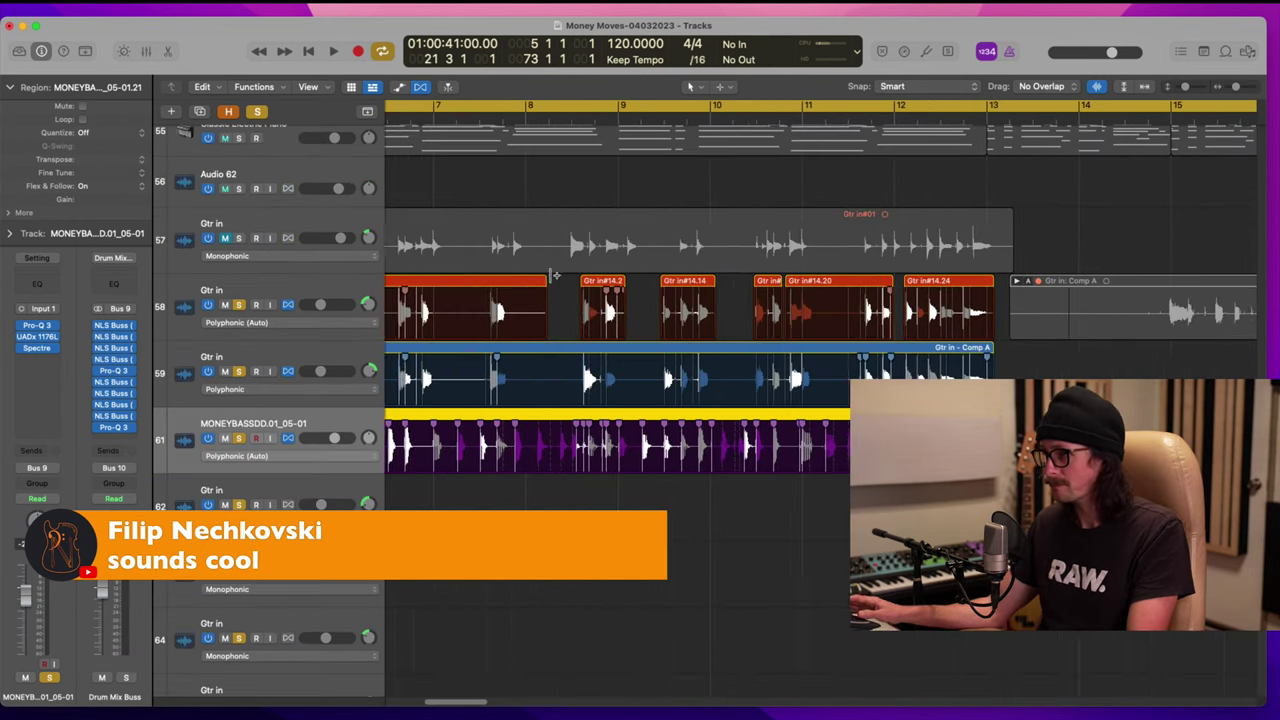
scroll(575, 232, "left", 2)
left_click(737, 284, "ctrl+alt")
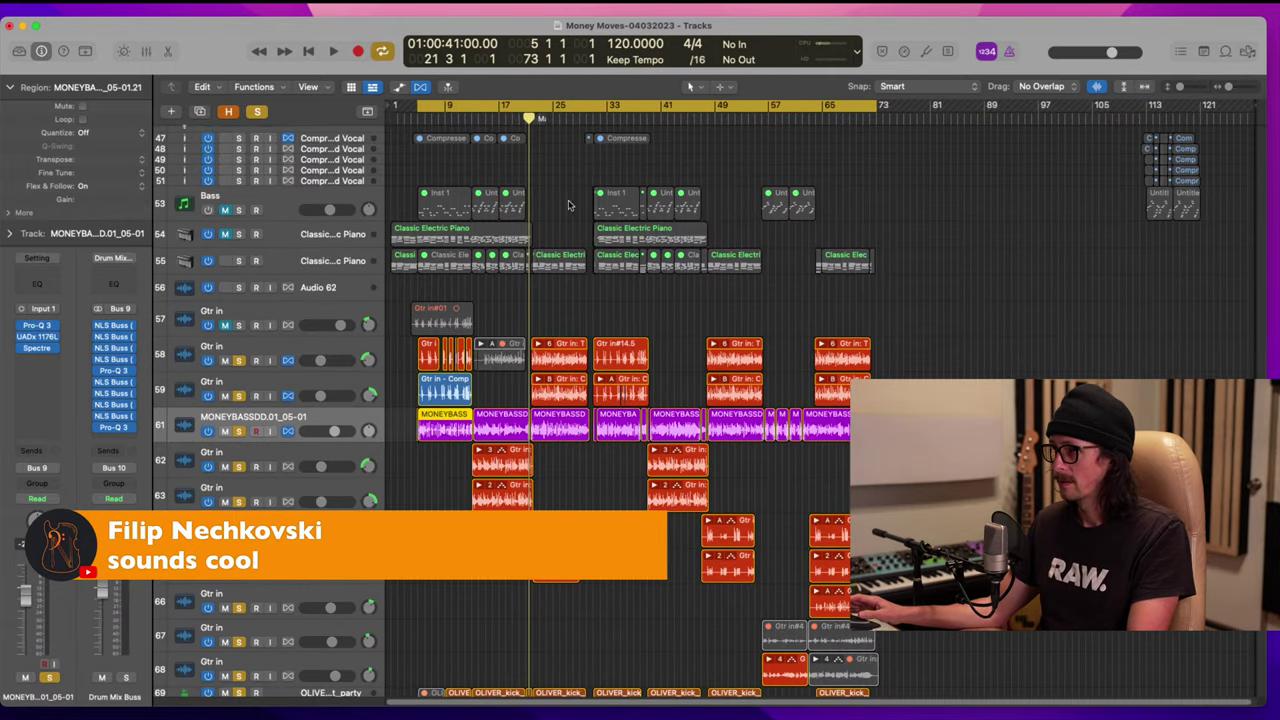
left_click_drag(422, 262, 510, 505)
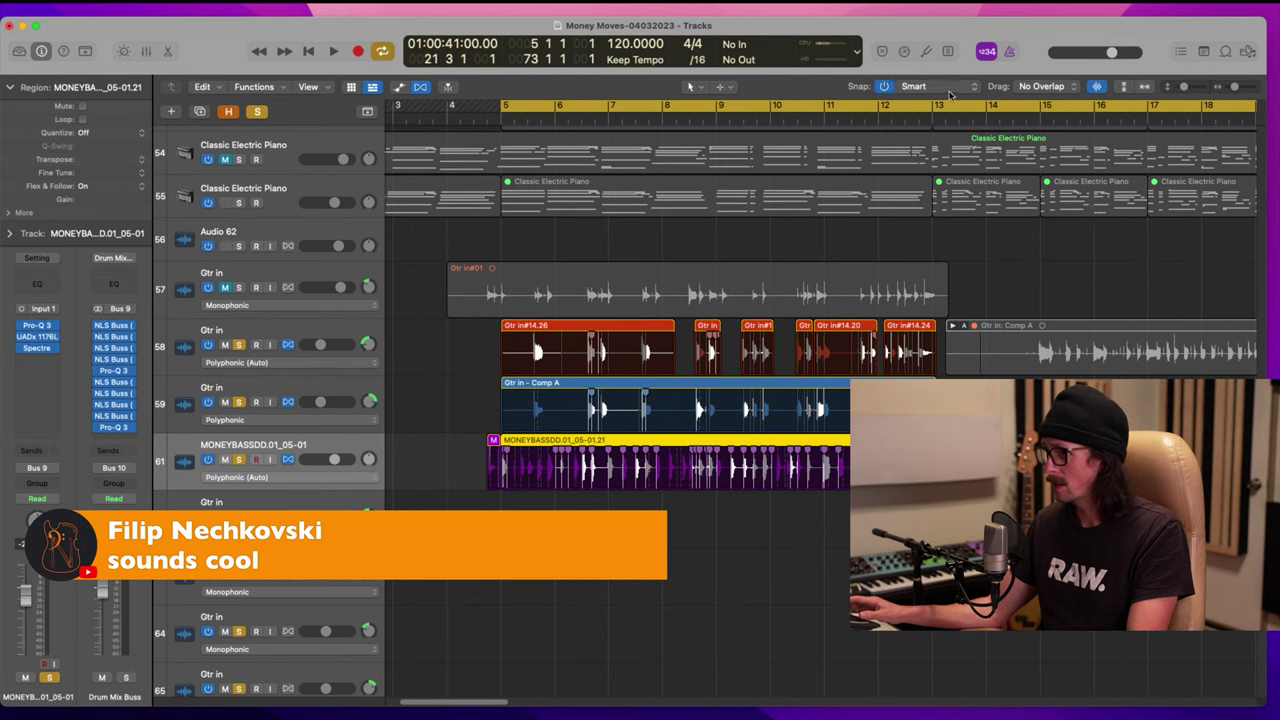
left_click_drag(938, 105, 490, 116)
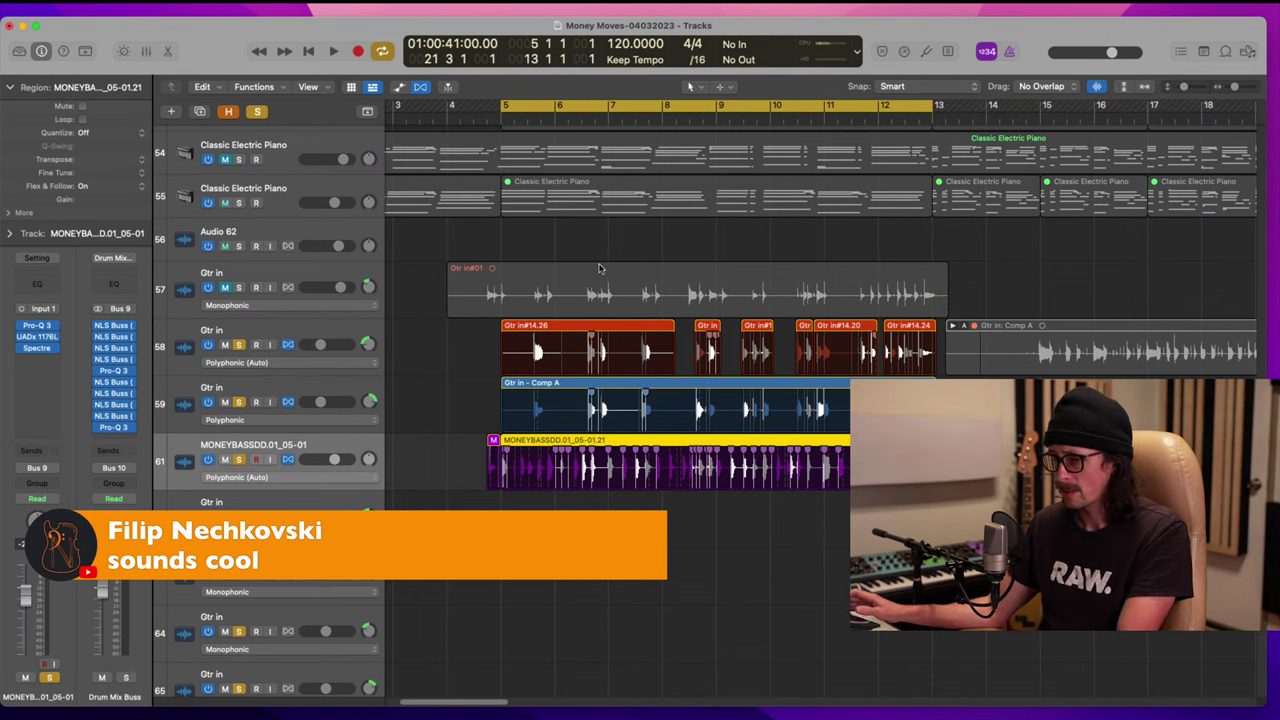
Step: Play back the cycled bars 5 to 13 to check the edited bass against the guitars
key("super+Tab")
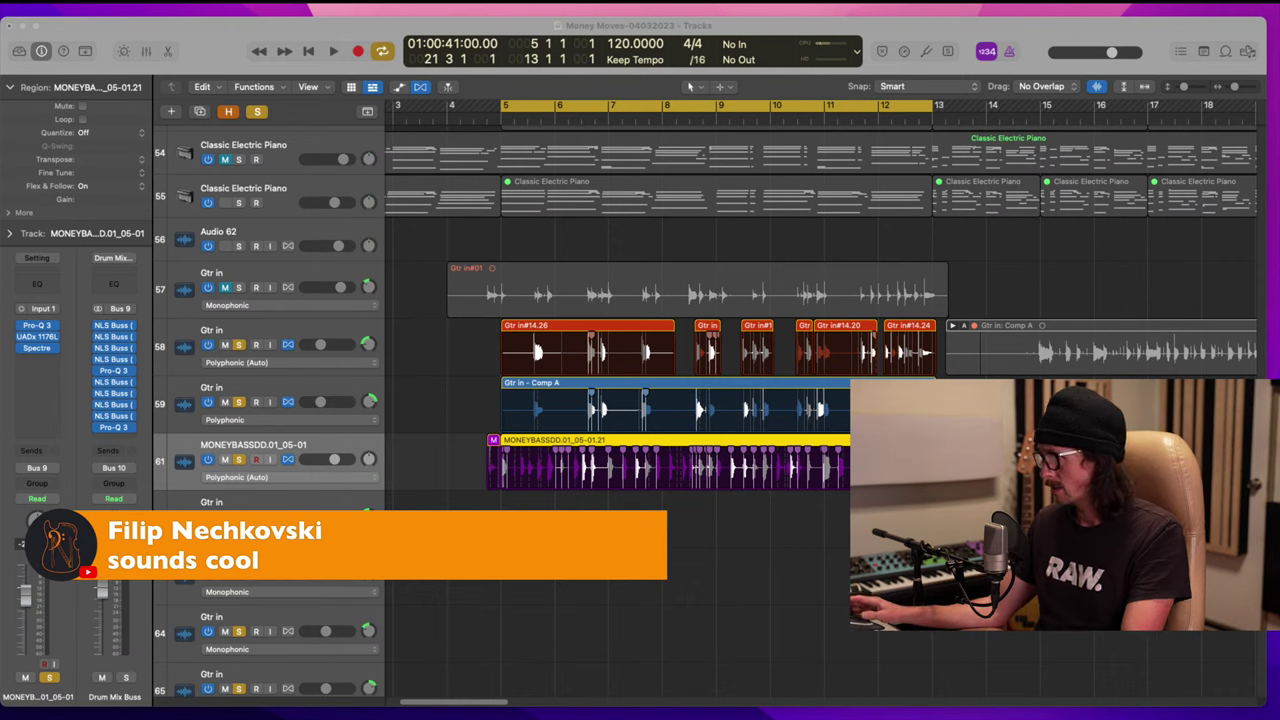
left_click(1059, 35)
key("space")
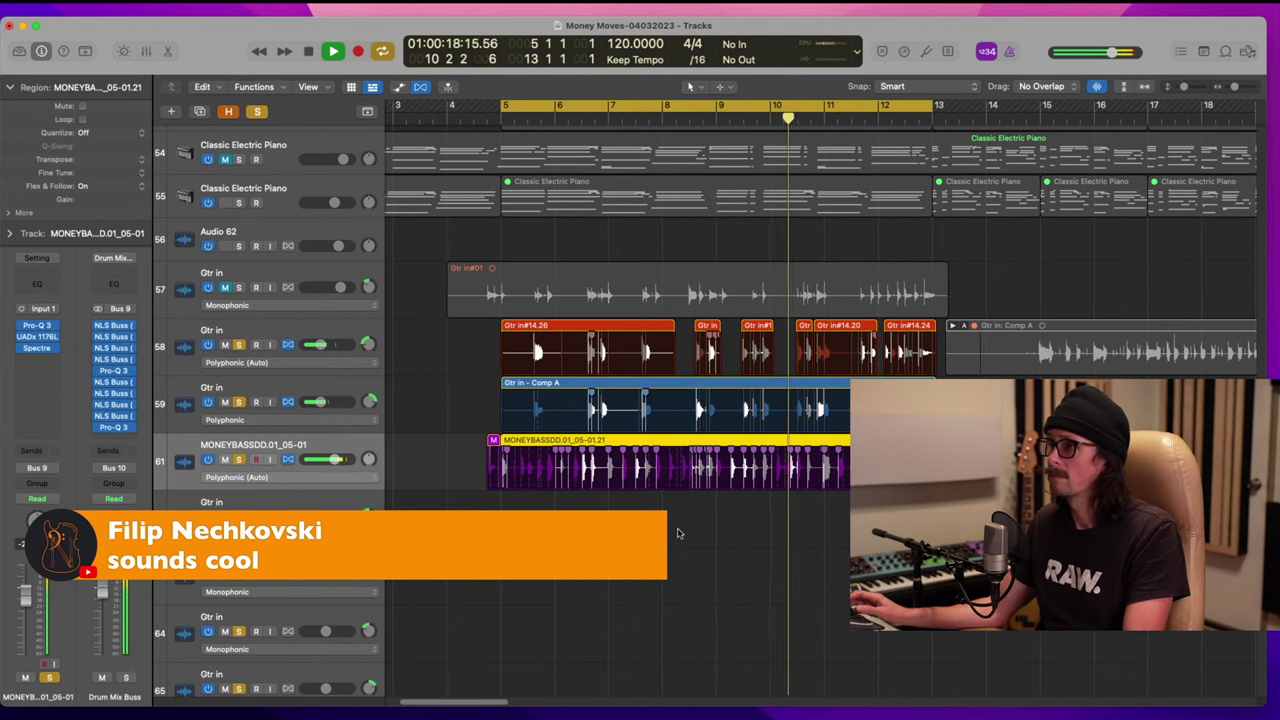
Step: Turn off solo on the bass and guitar tracks during playback to hear the edited section in the full mix
scroll(679, 531, "down", 3)
scroll(679, 531, "down", 2)
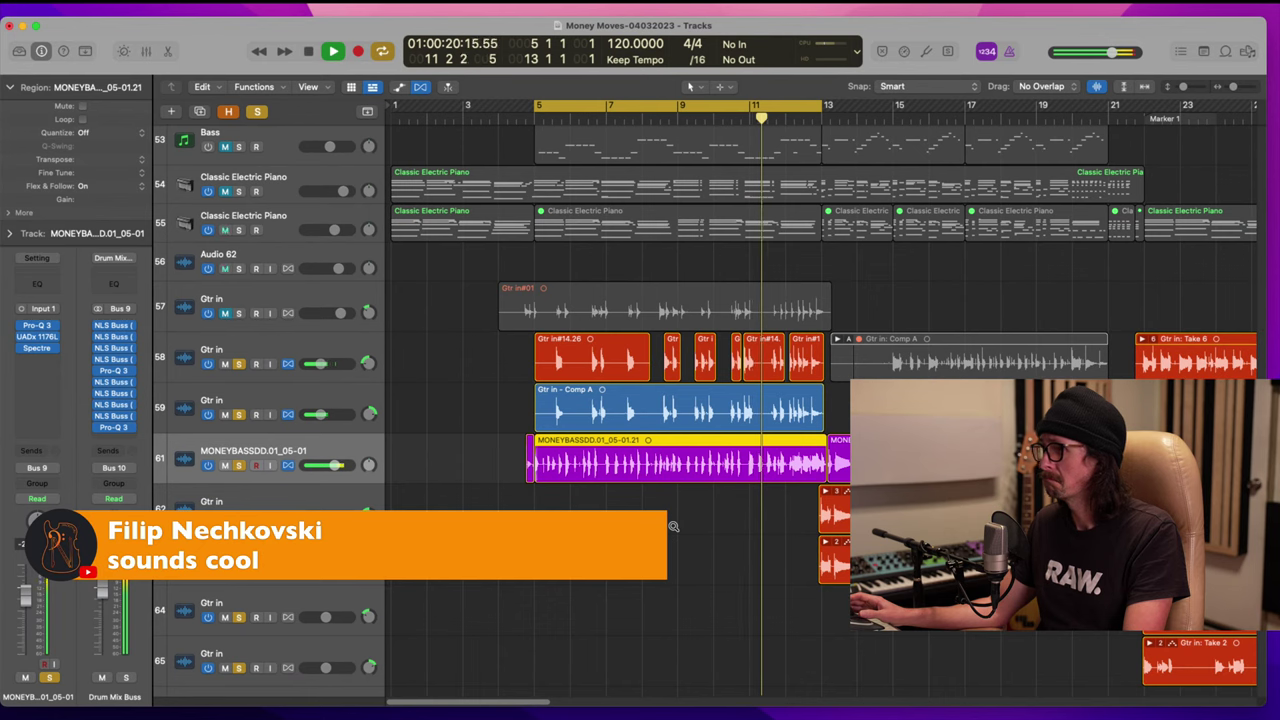
key("z")
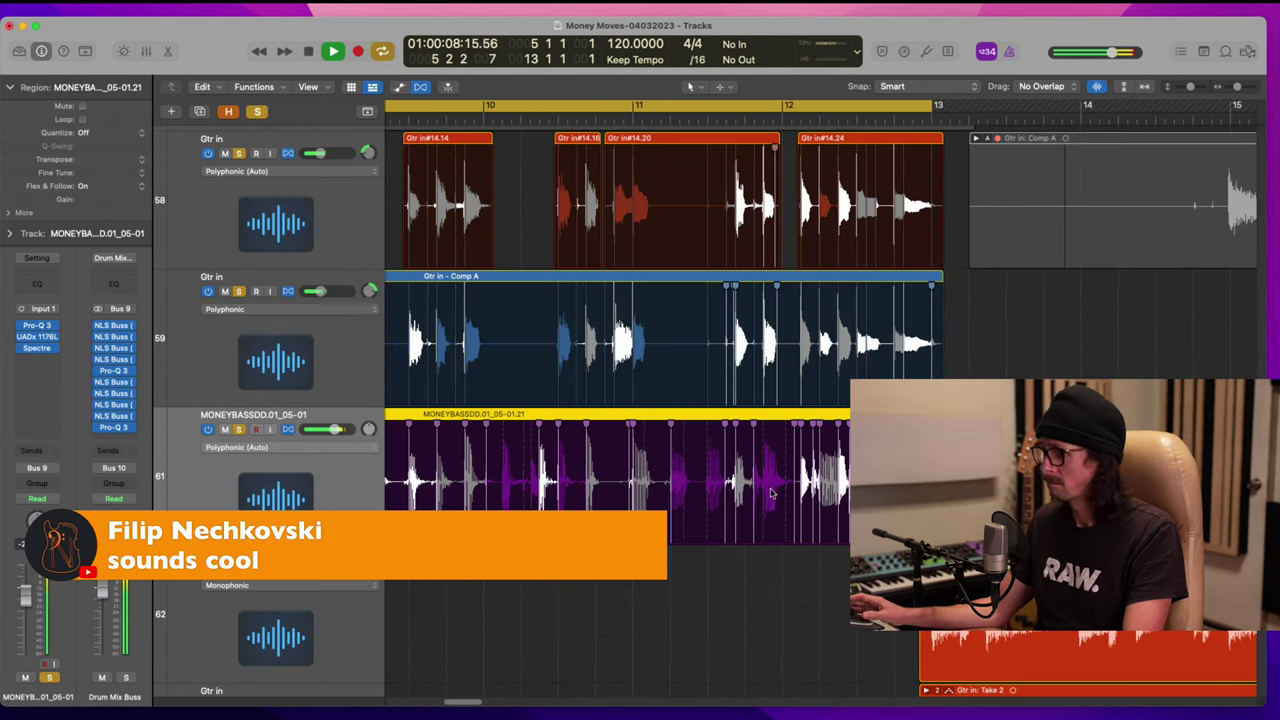
key("z")
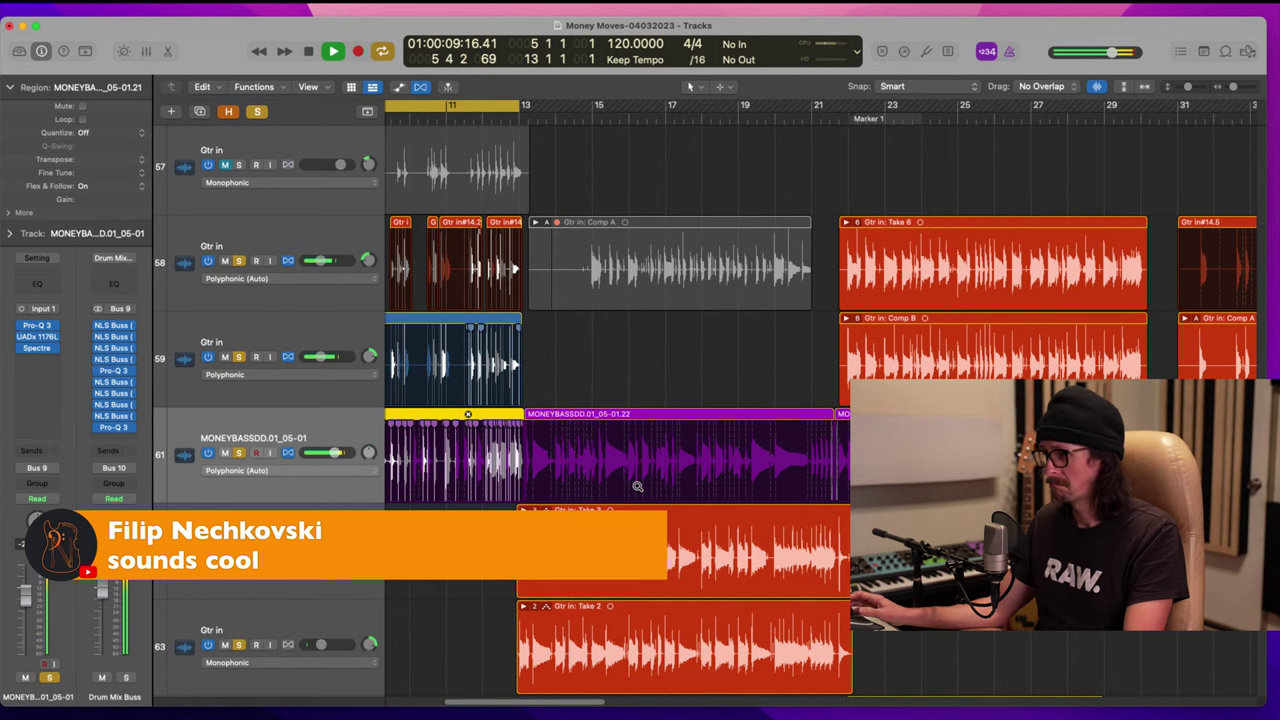
left_click(240, 453)
scroll(620, 340, "left", 3)
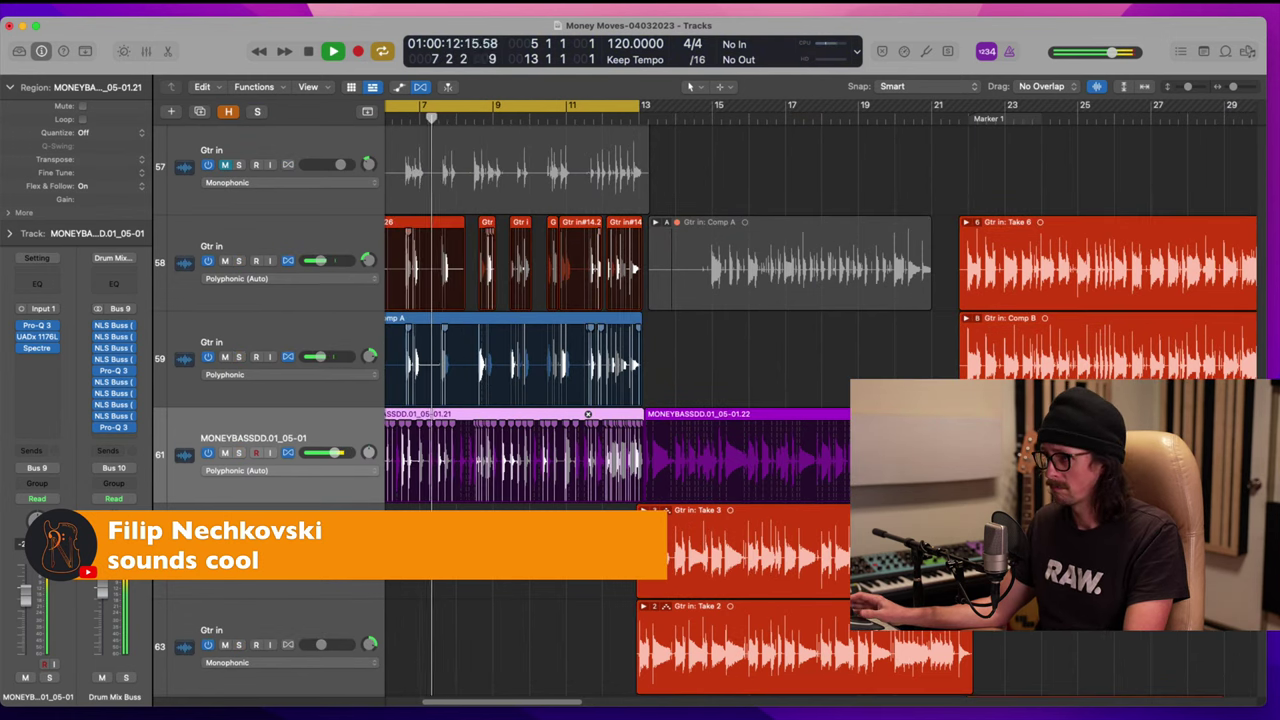
Step: Show the whole arrangement and inspect the last Pro-Q 3 EQ on the Drum Mix Buss during playback
key("z")
key("super+Up")
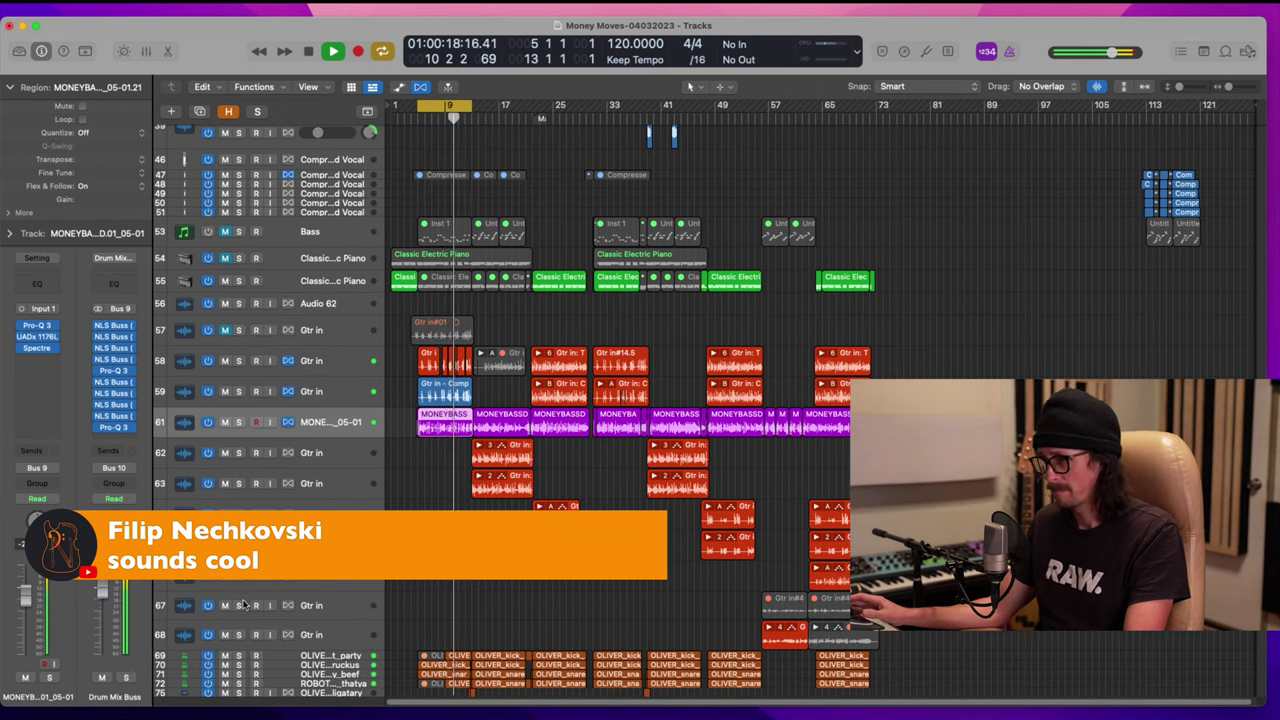
left_click(115, 429)
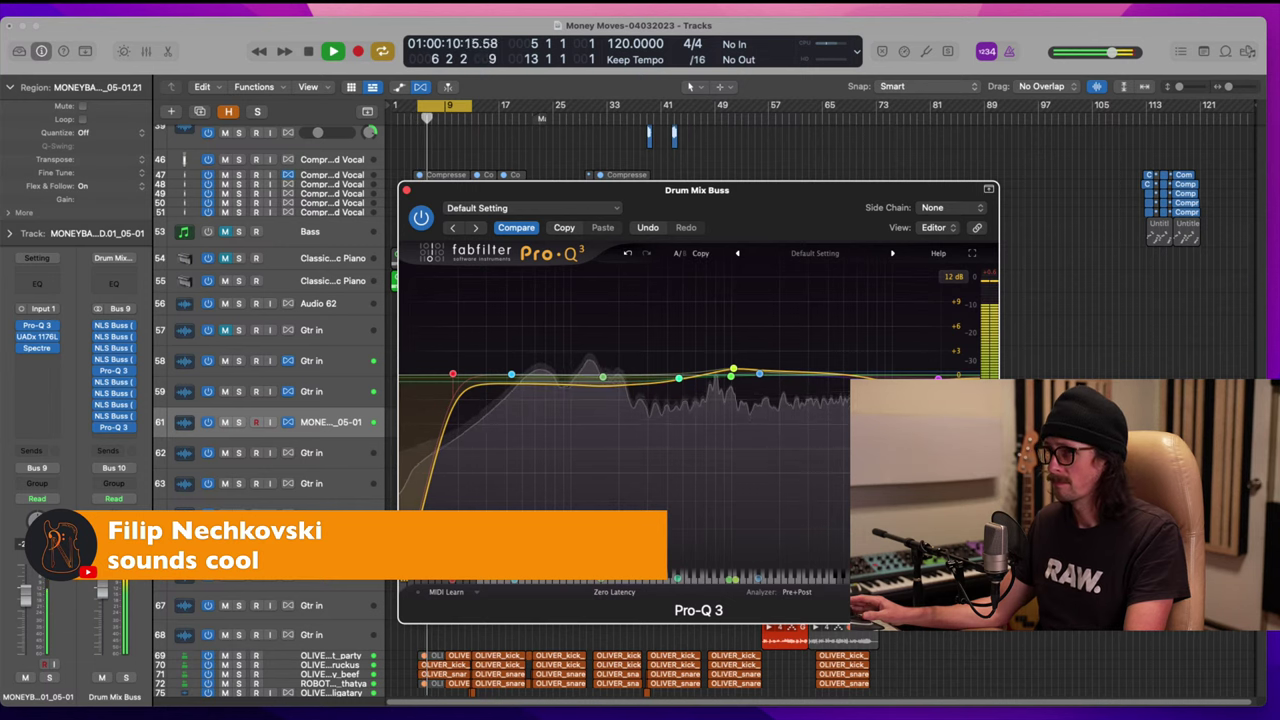
left_click(407, 190)
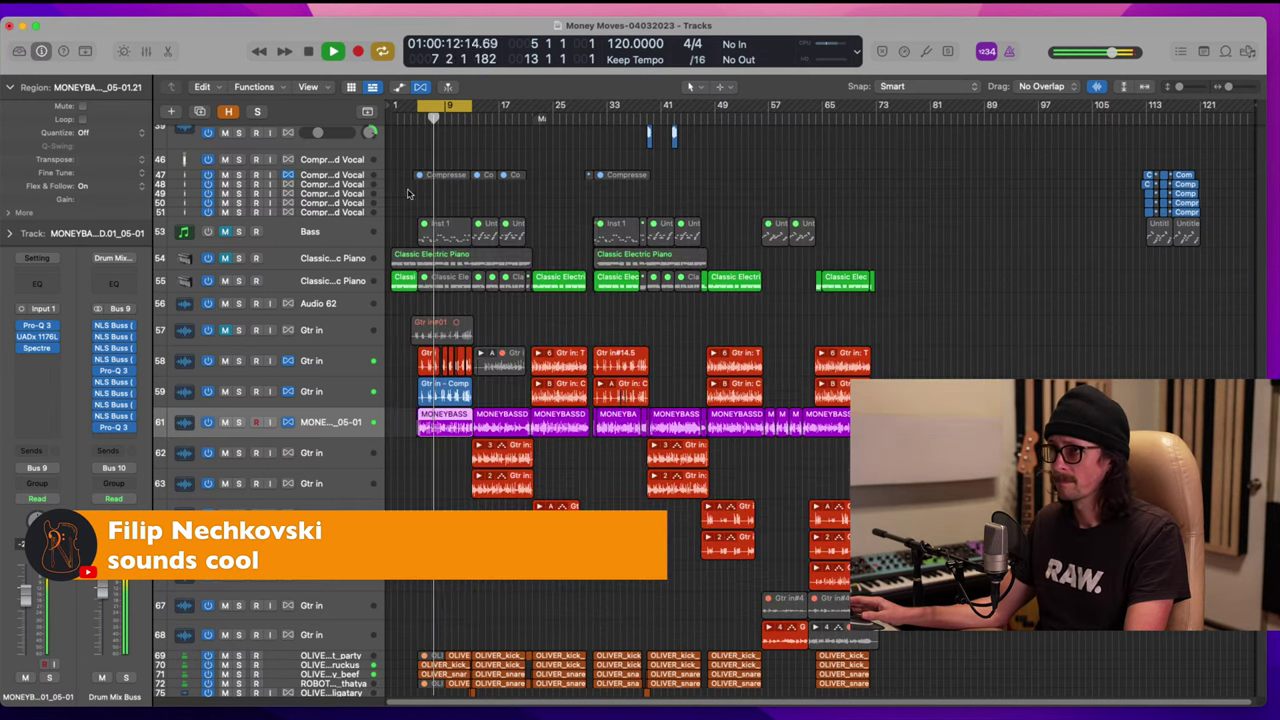
Step: Turn off cycle mode so playback runs on past bar 13, and stop it after the next section starts
left_click_drag(411, 297, 541, 540)
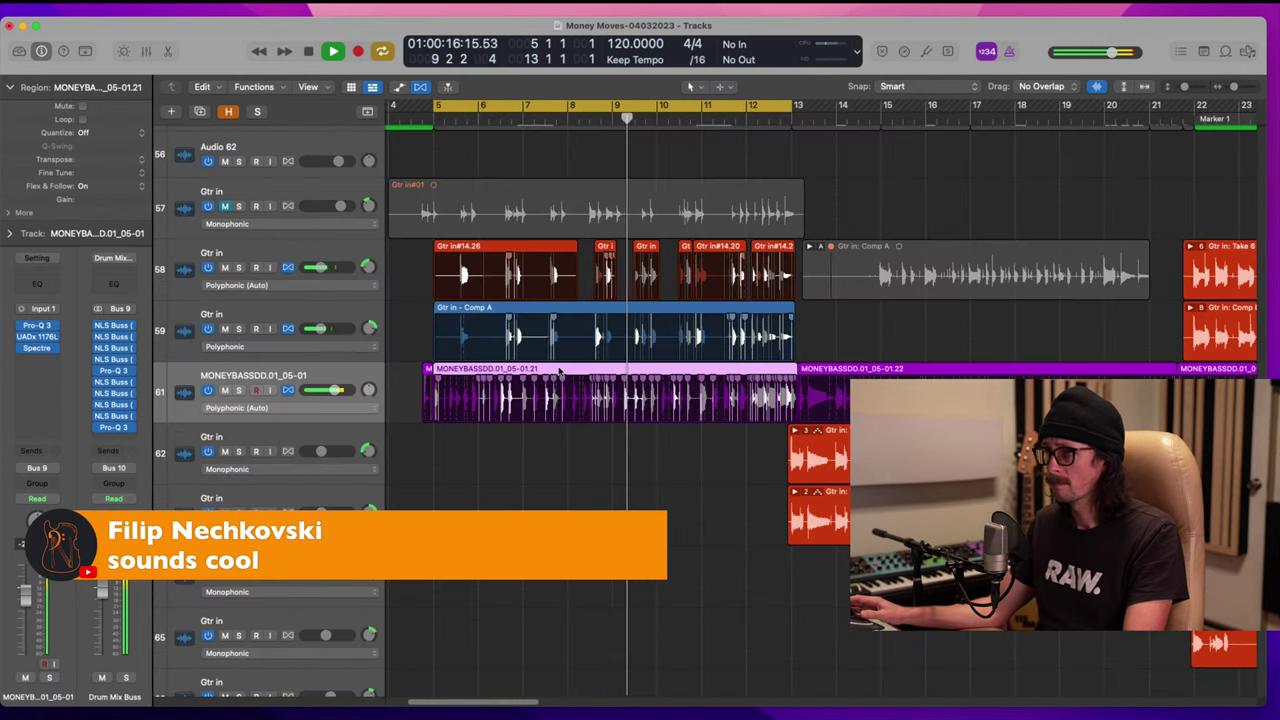
left_click(451, 498, "ctrl+alt")
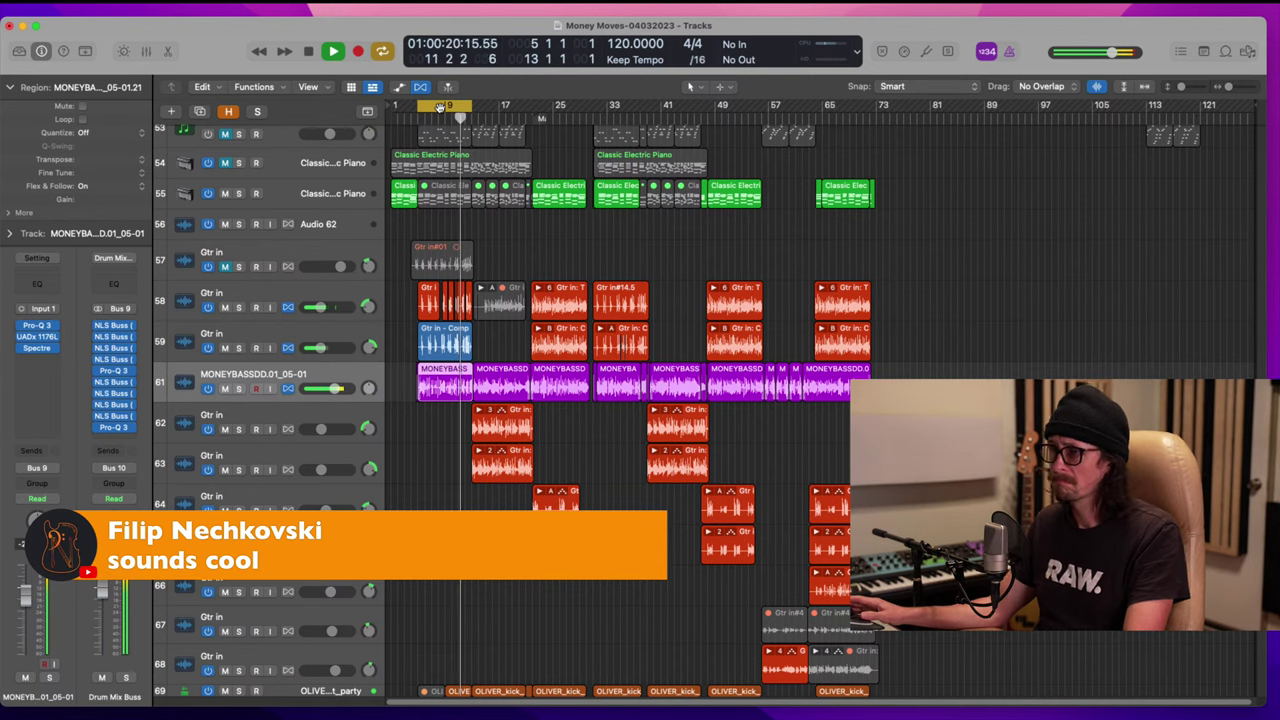
left_click(440, 106)
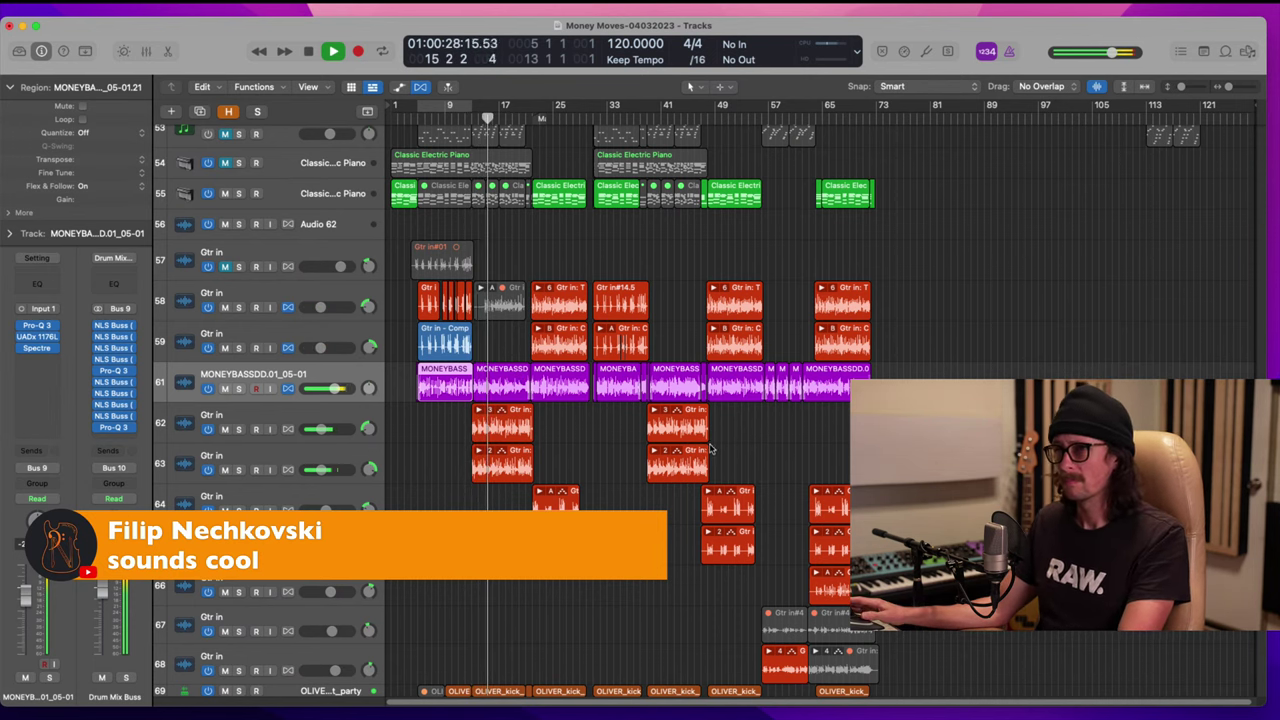
key("super+Tab")
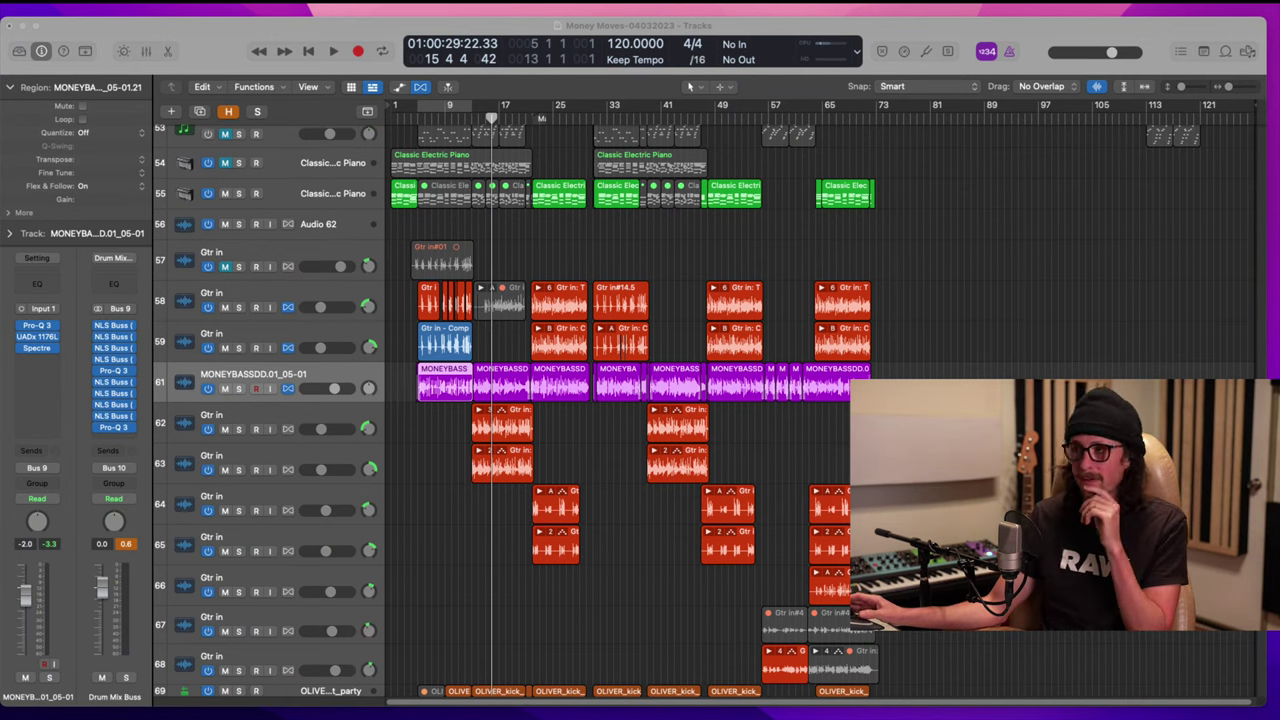
Step: Play back the full mix from bar 4 into bar 16 to check the edited bass
left_click(376, 29)
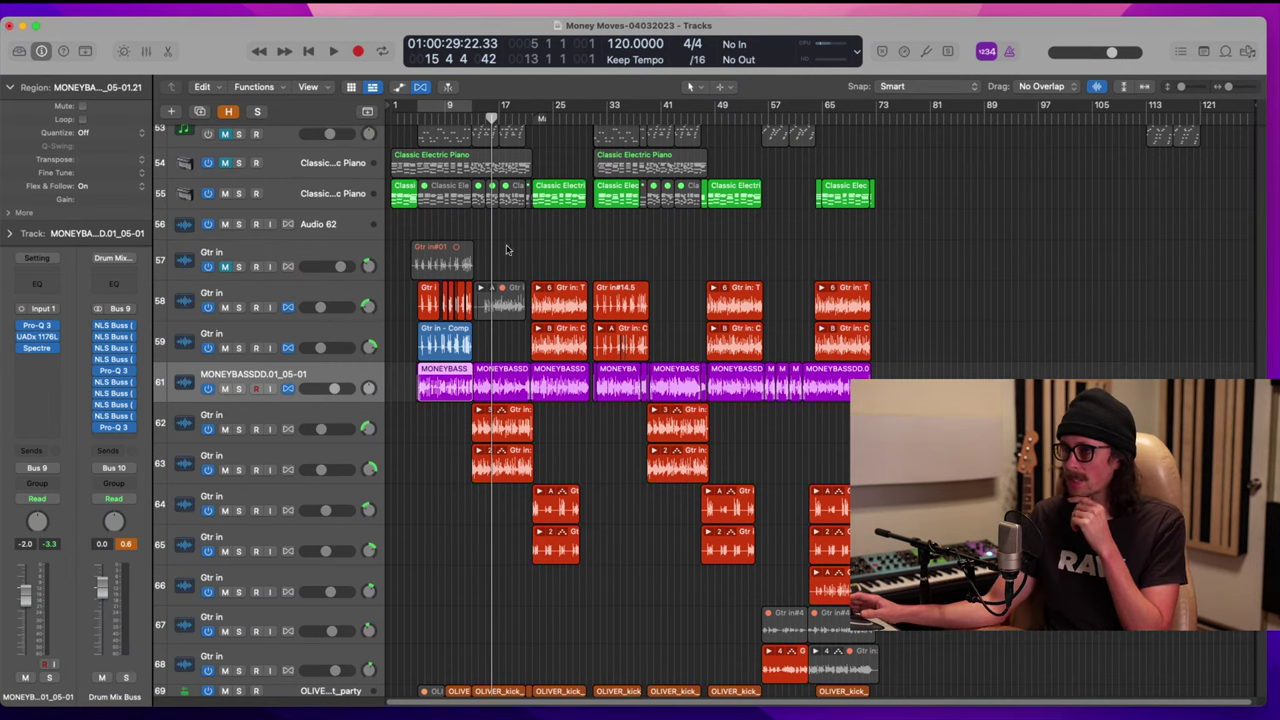
left_click(453, 115)
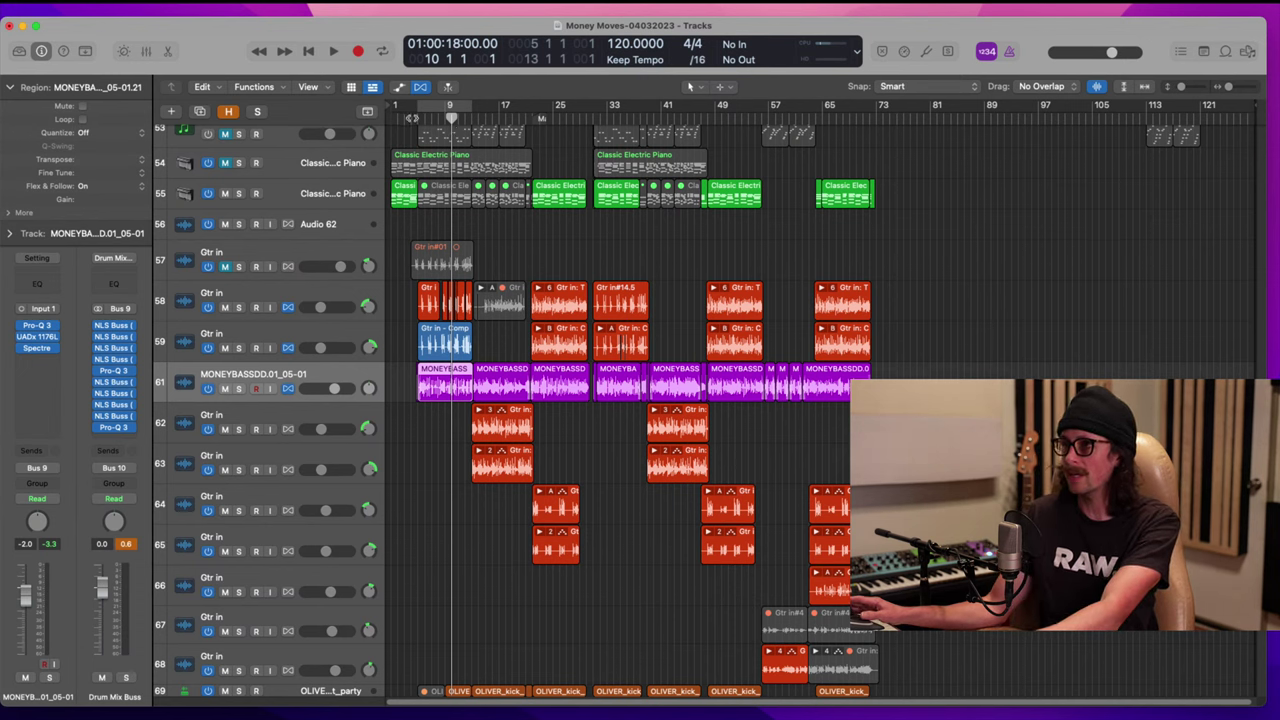
left_click(411, 118)
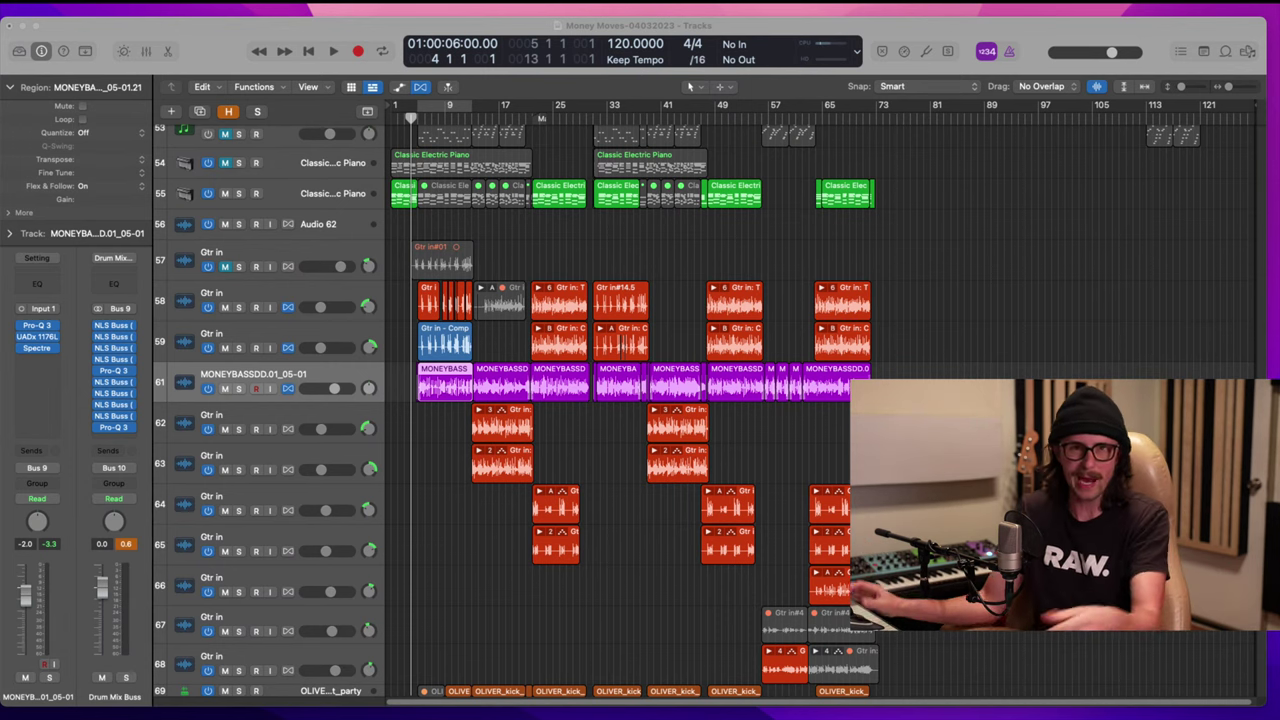
left_click(1035, 43)
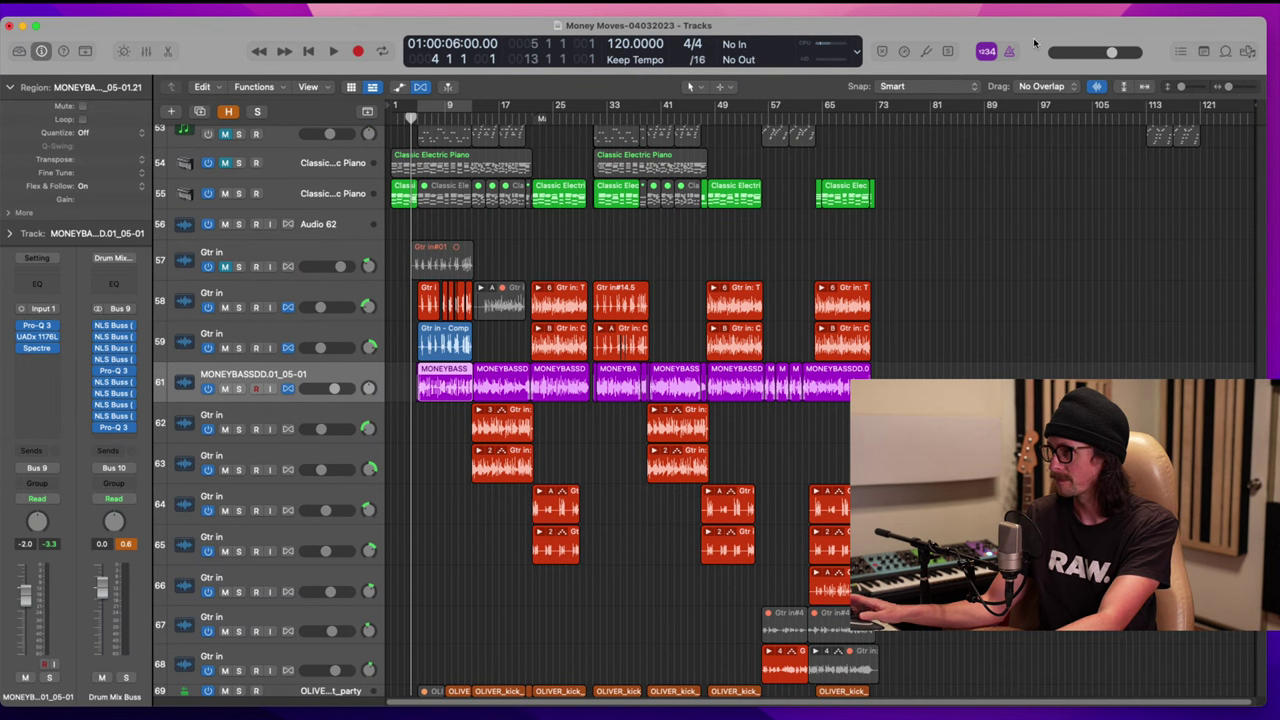
key("space")
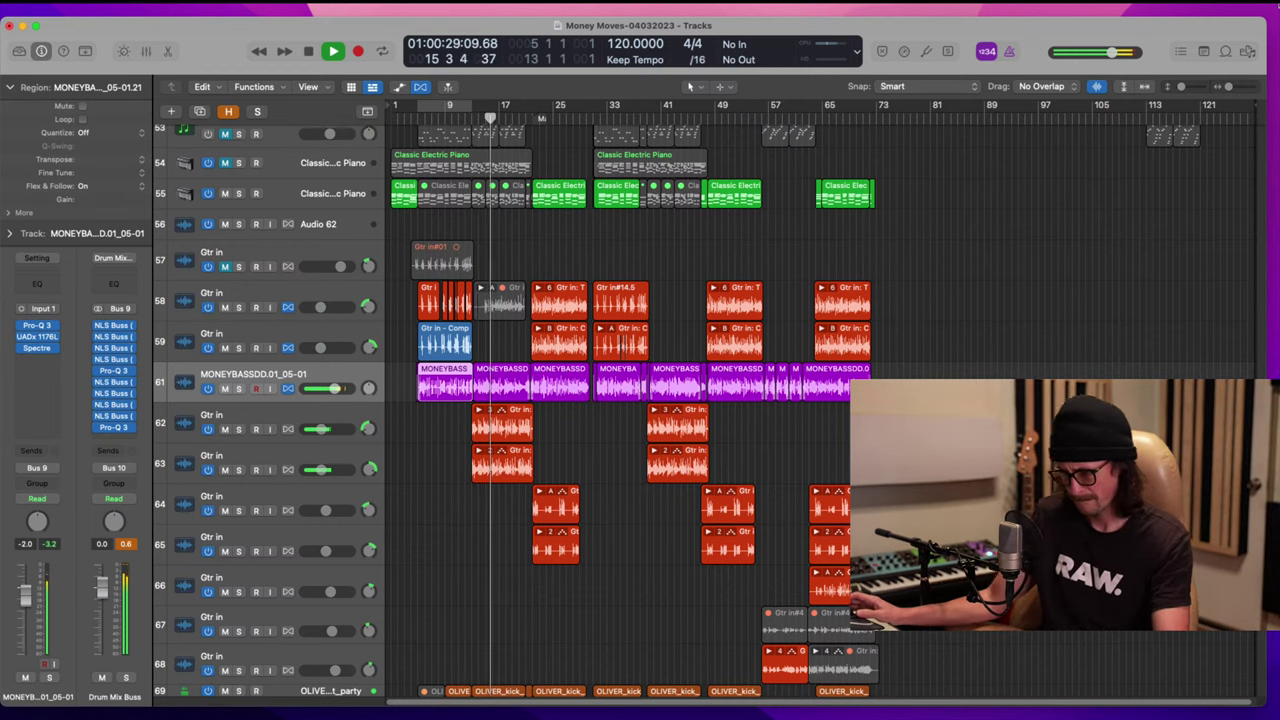
key("space")
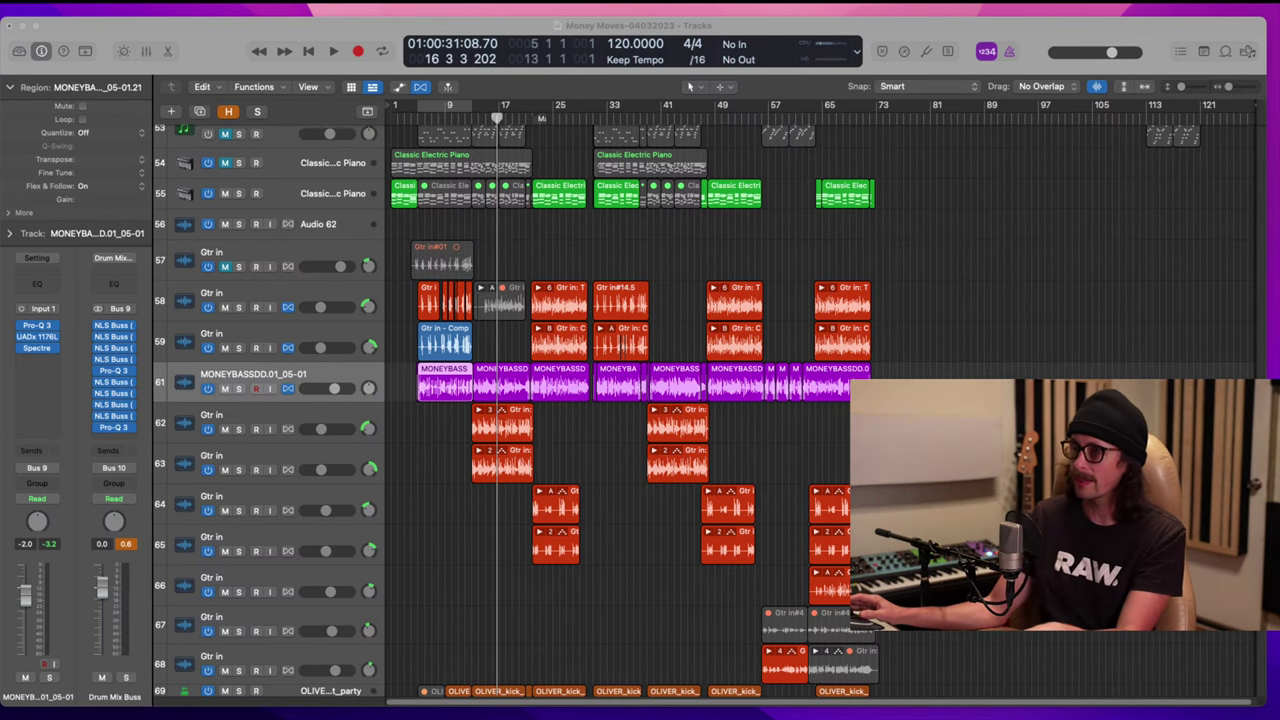
Step: Solo guitar and bass tracks 58 to 65 together with the drum tracks 69 to 76
left_click(590, 348)
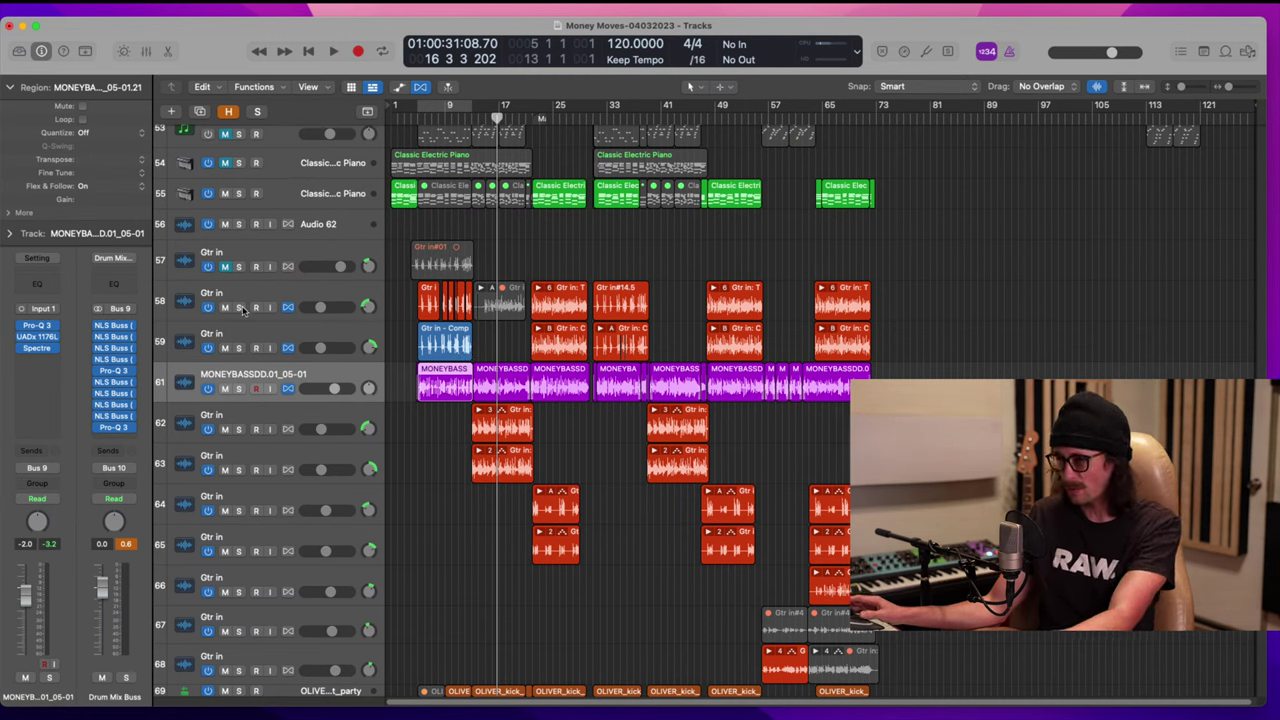
left_click_drag(242, 311, 243, 548)
scroll(283, 480, "down", 6)
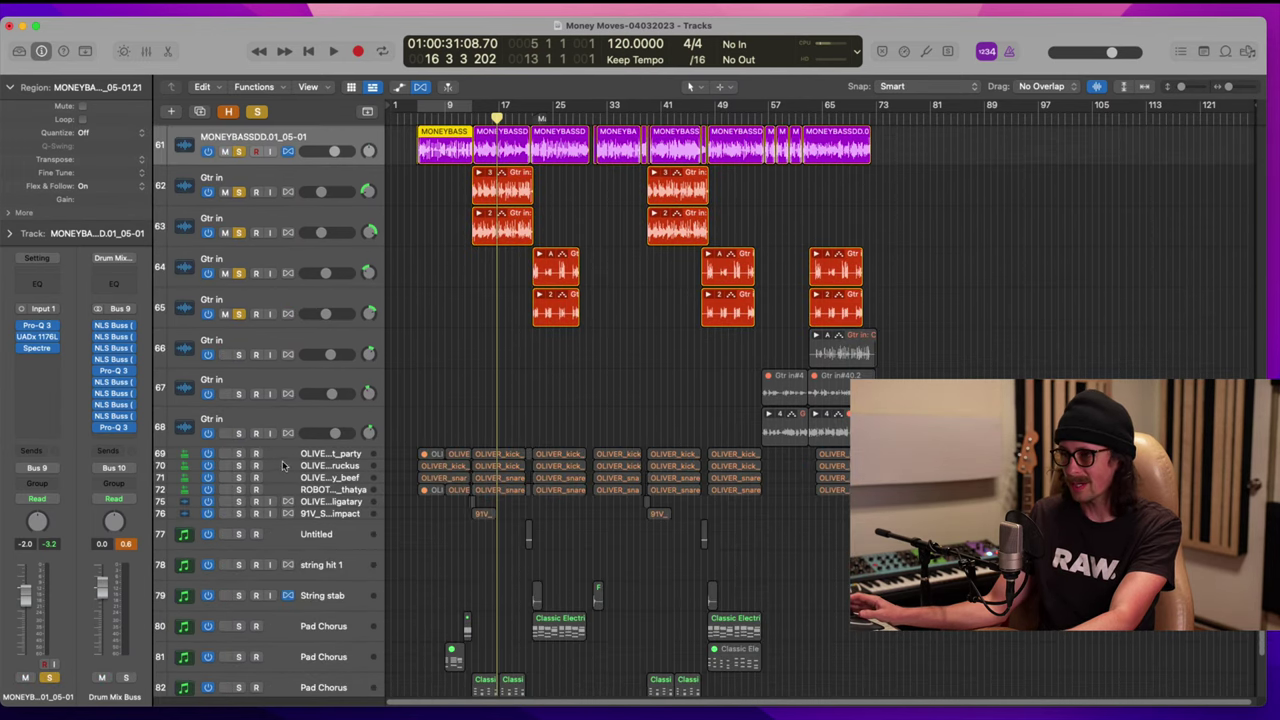
left_click_drag(238, 453, 243, 518)
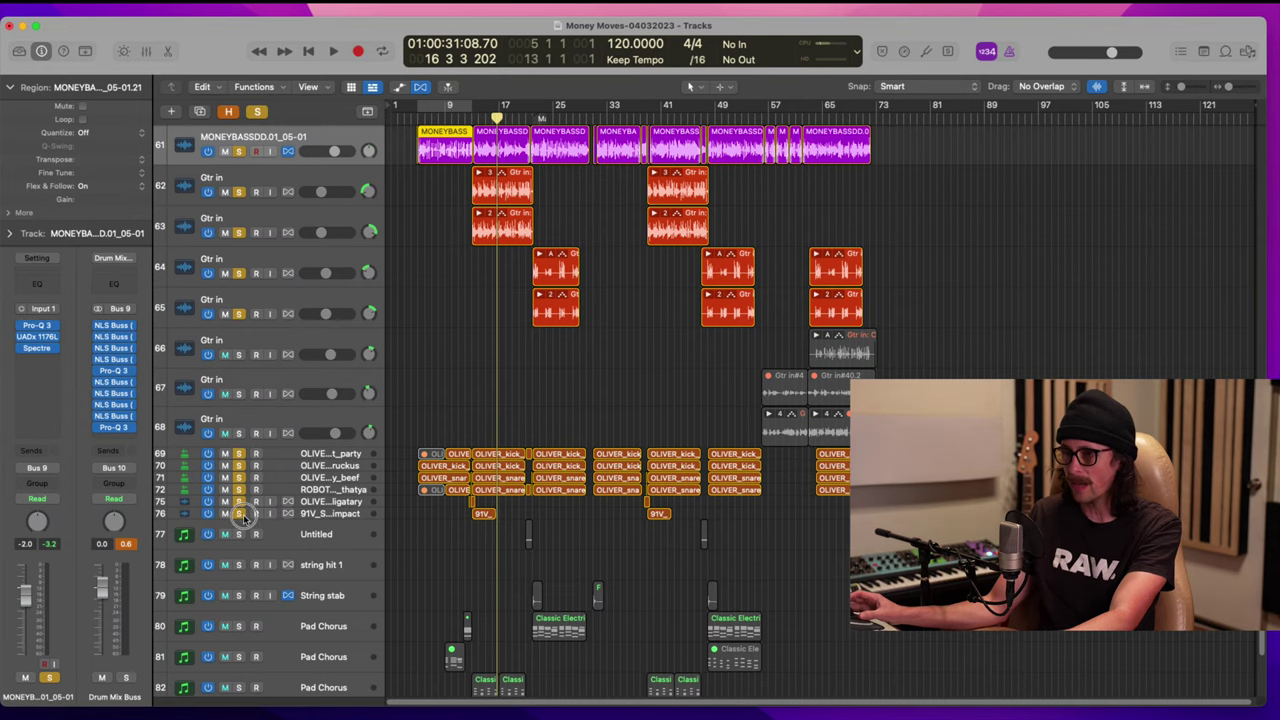
scroll(533, 543, "down", 5)
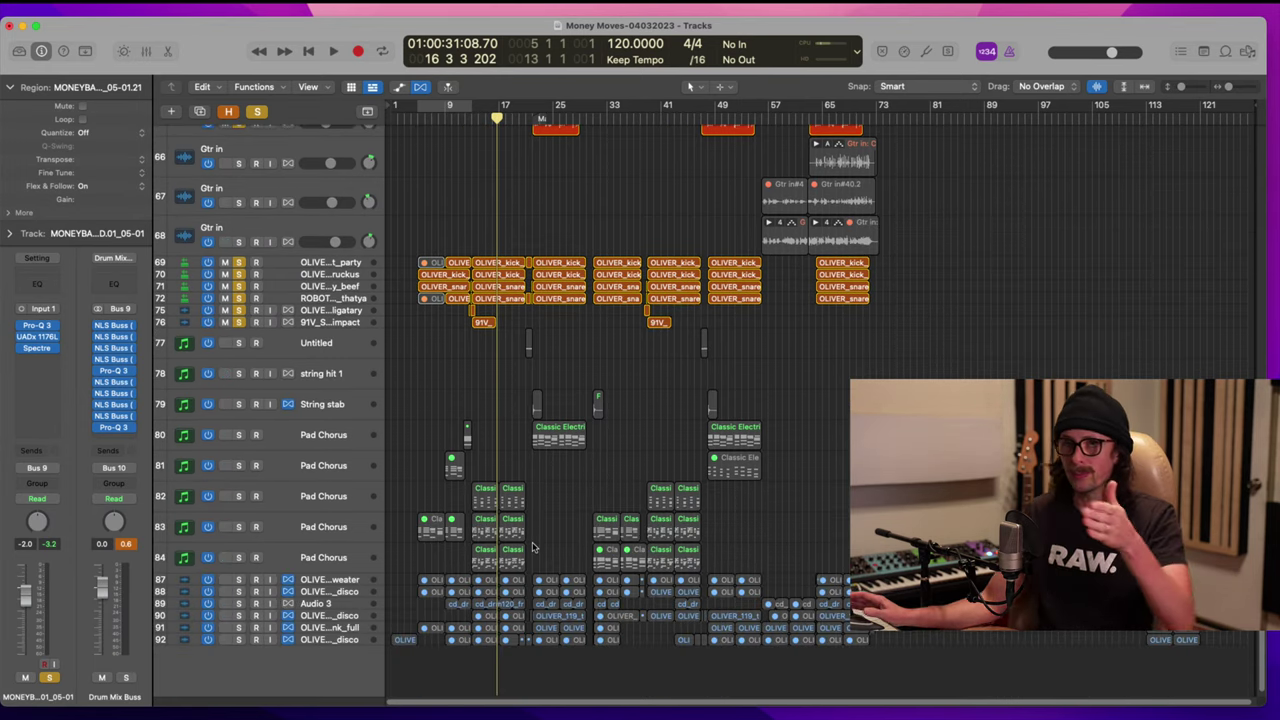
scroll(555, 495, "up", 7)
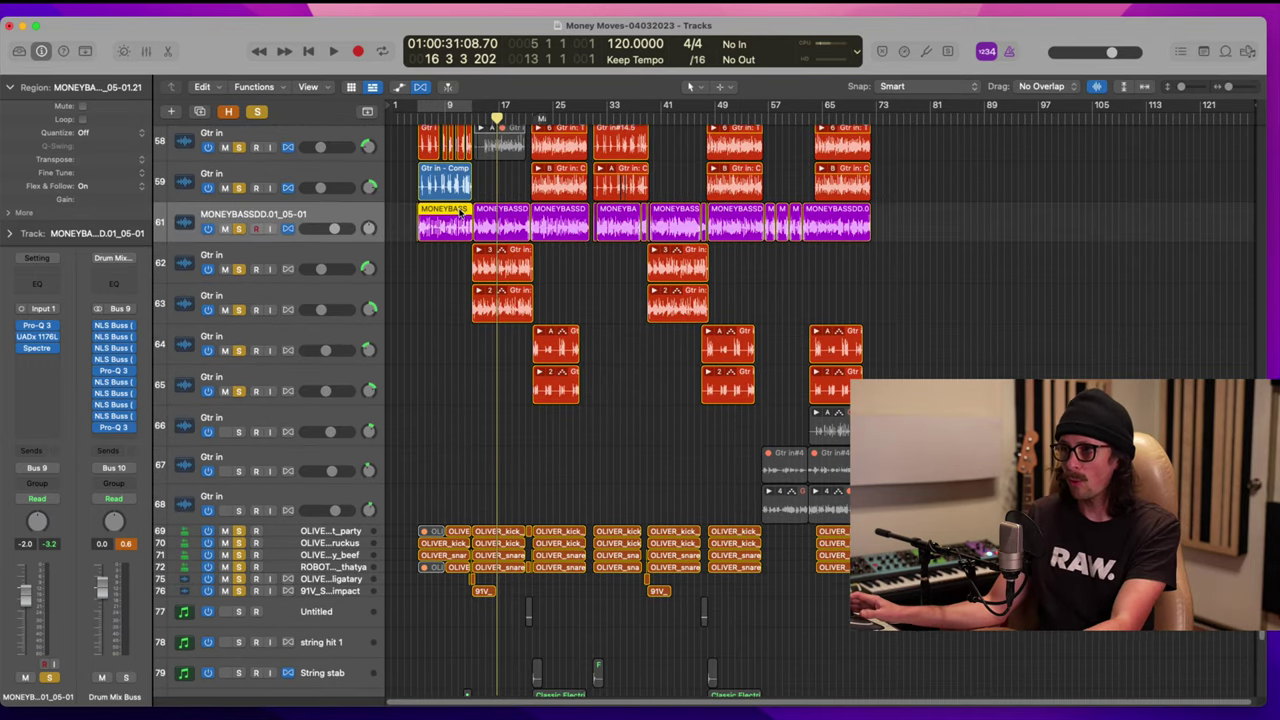
Step: Examine the flexed bass notes against the guitar Comp A hits from bar 5 into bar 7
left_click_drag(405, 177, 606, 306)
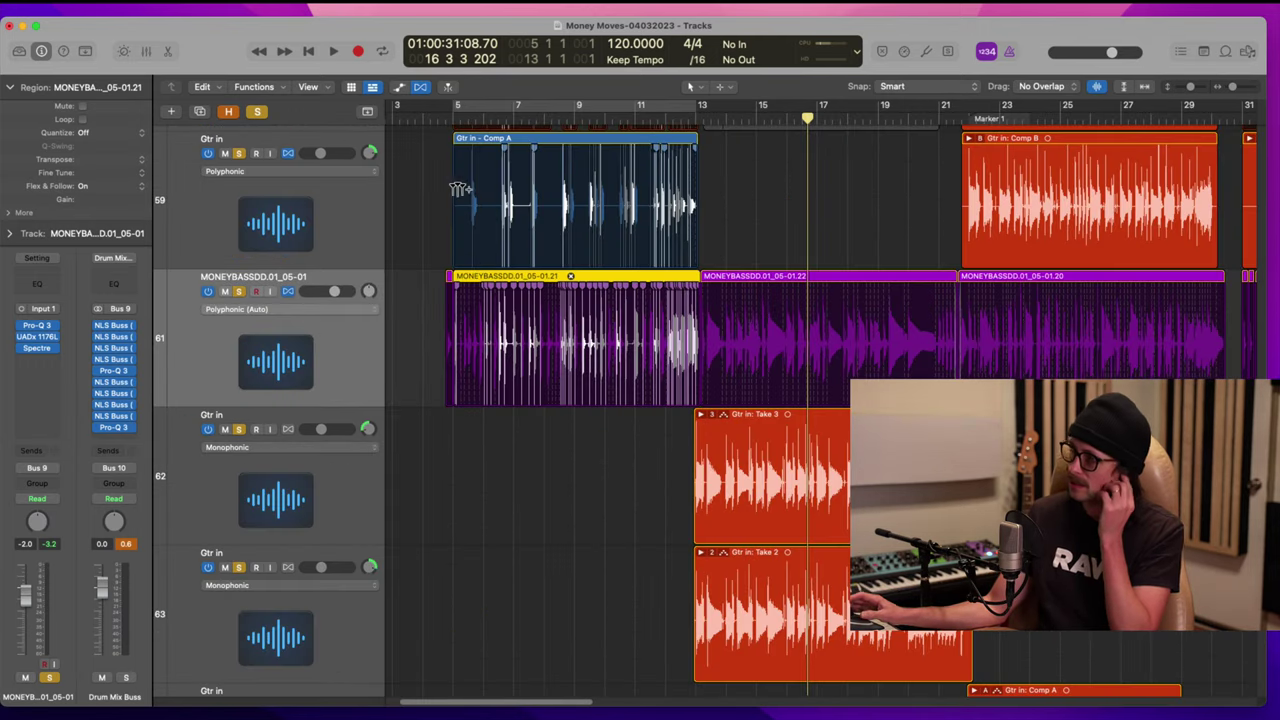
left_click_drag(433, 232, 578, 465)
left_click_drag(597, 160, 705, 390)
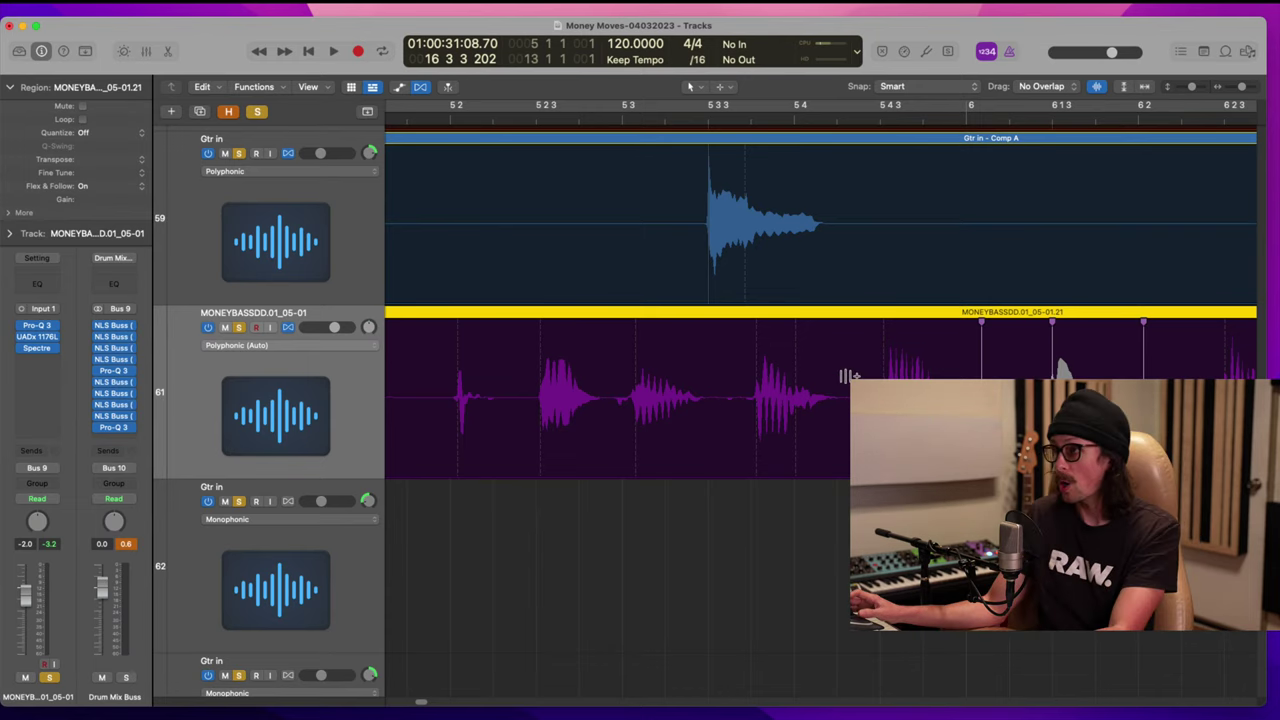
scroll(745, 244, "right", 5)
scroll(745, 244, "right", 5)
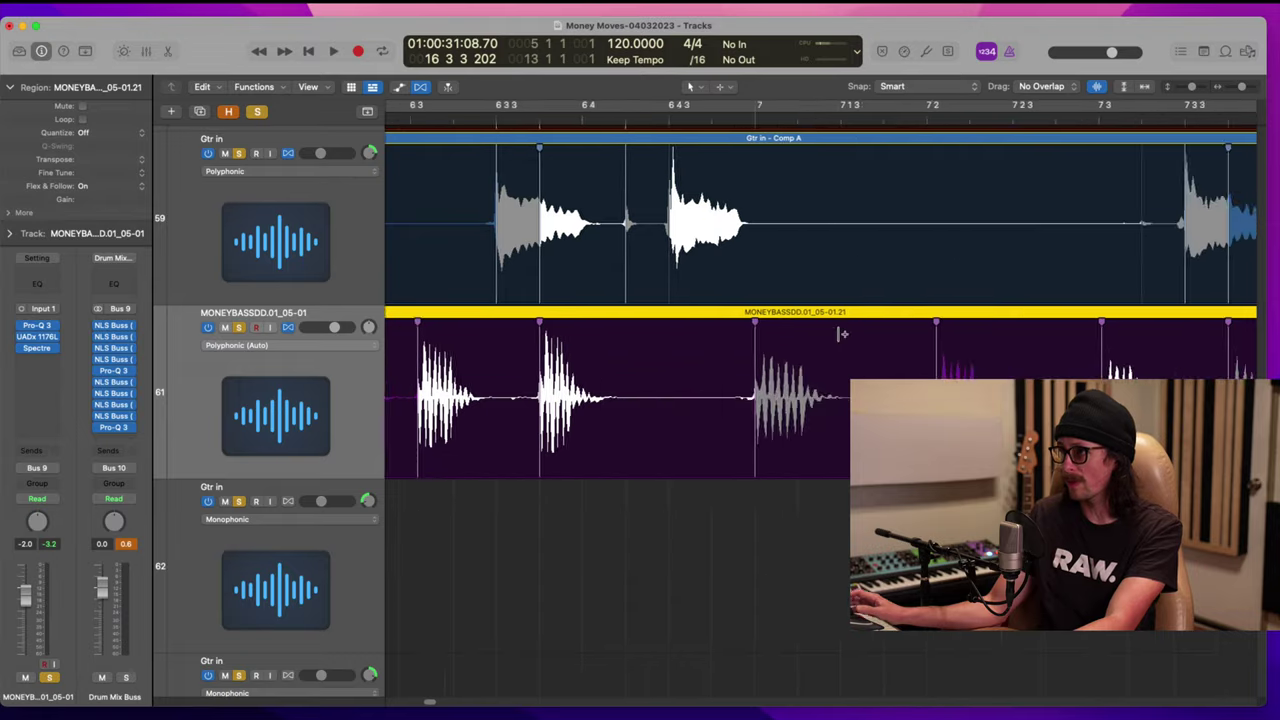
key("z")
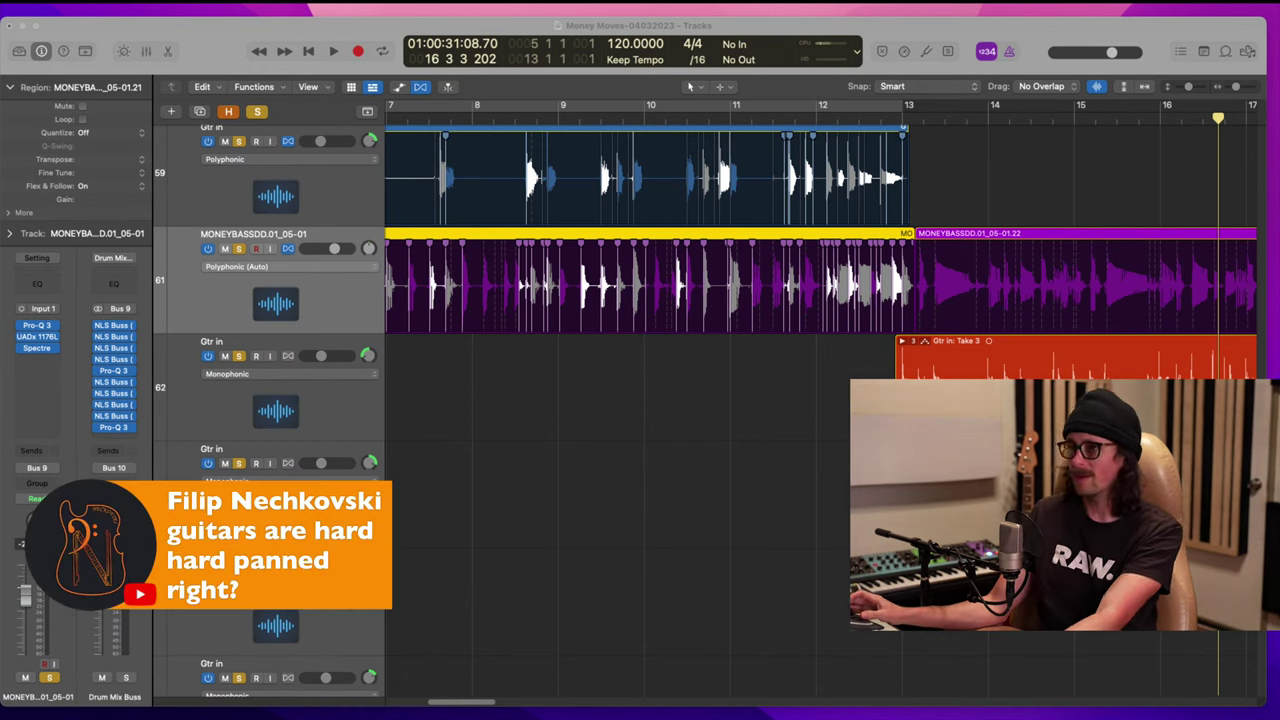
Step: Limit the solo to guitar tracks 58 and 59 so only these two guitars are heard
left_click(245, 37)
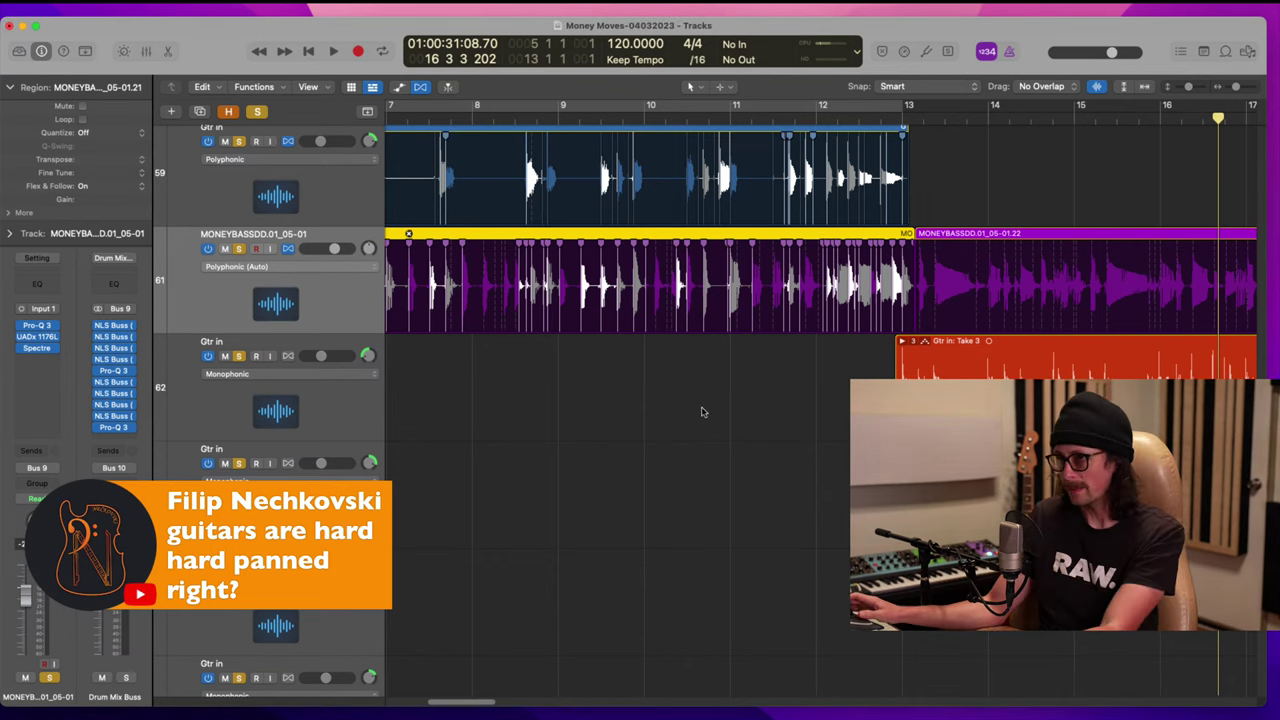
key("z")
scroll(494, 371, "left", 3)
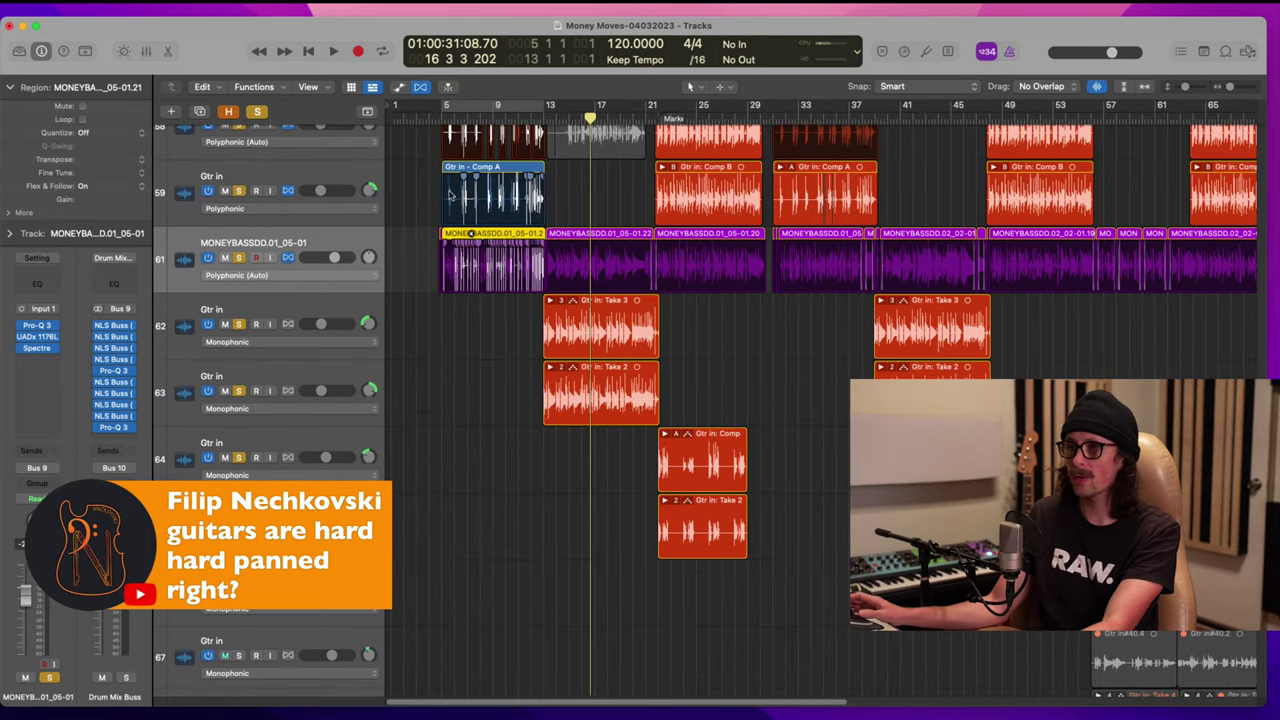
scroll(495, 330, "up", 4)
left_click_drag(430, 200, 570, 470)
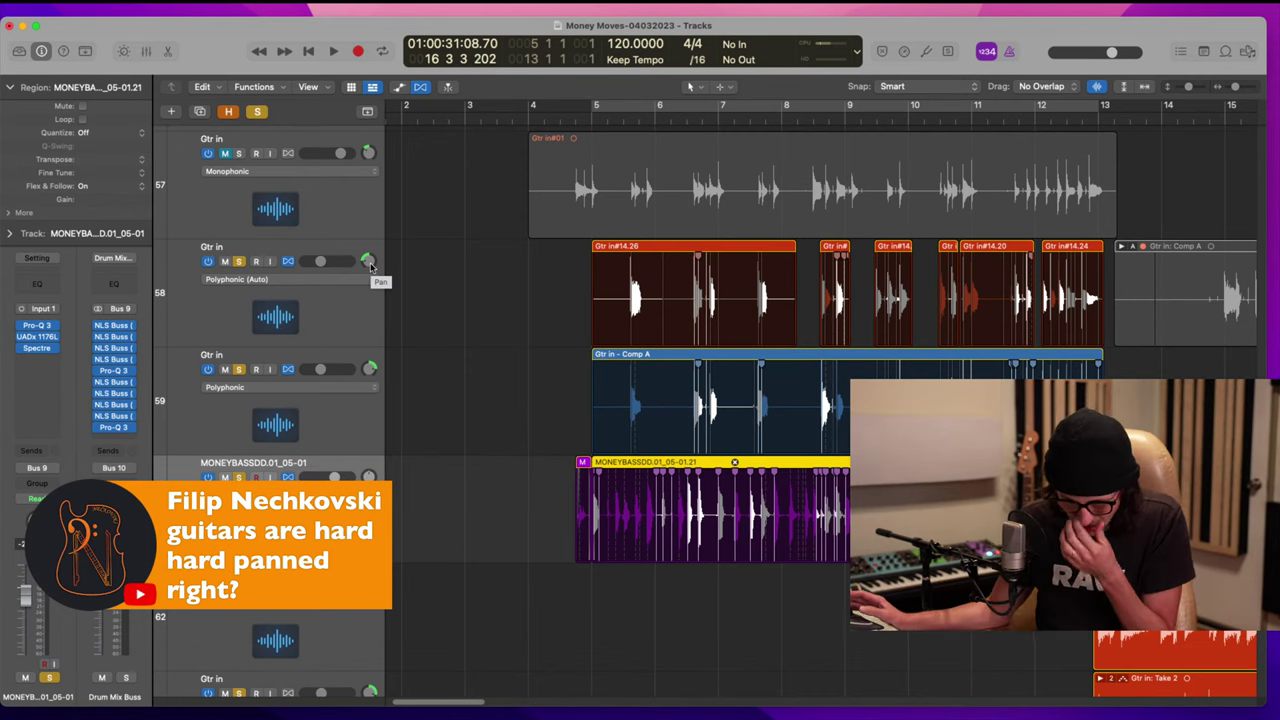
left_click(323, 322)
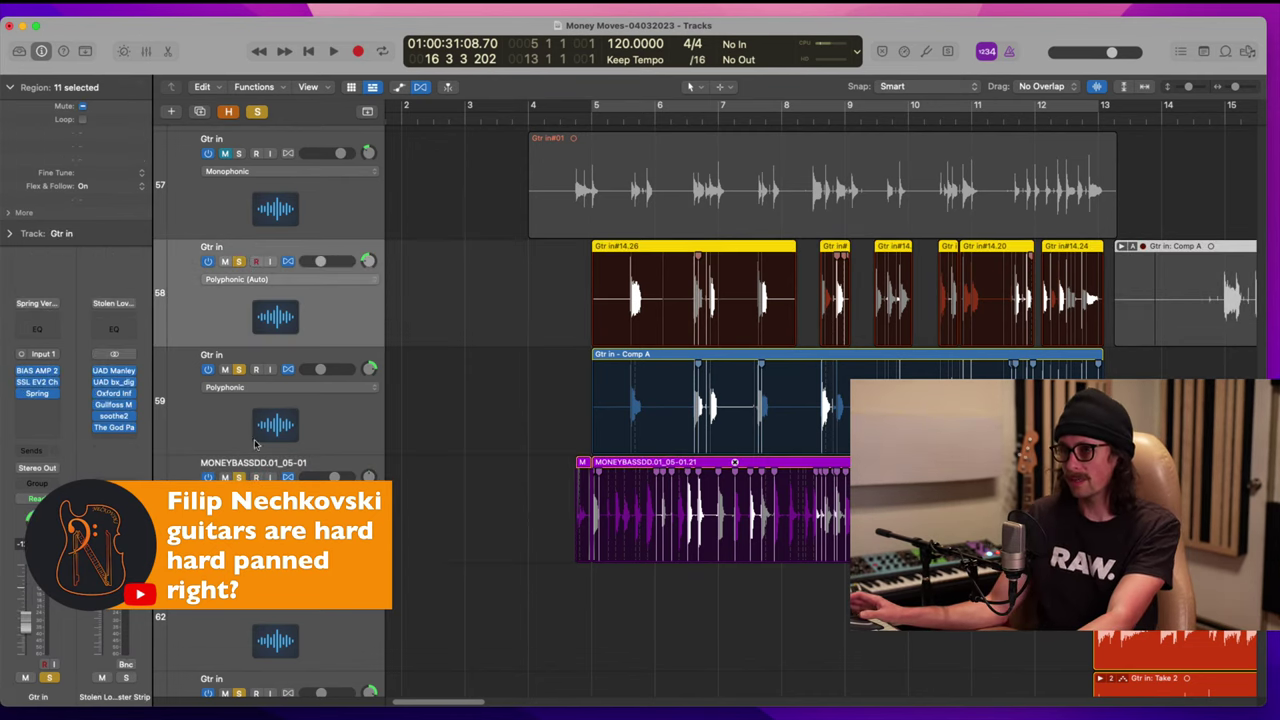
left_click(238, 370)
left_click(239, 261)
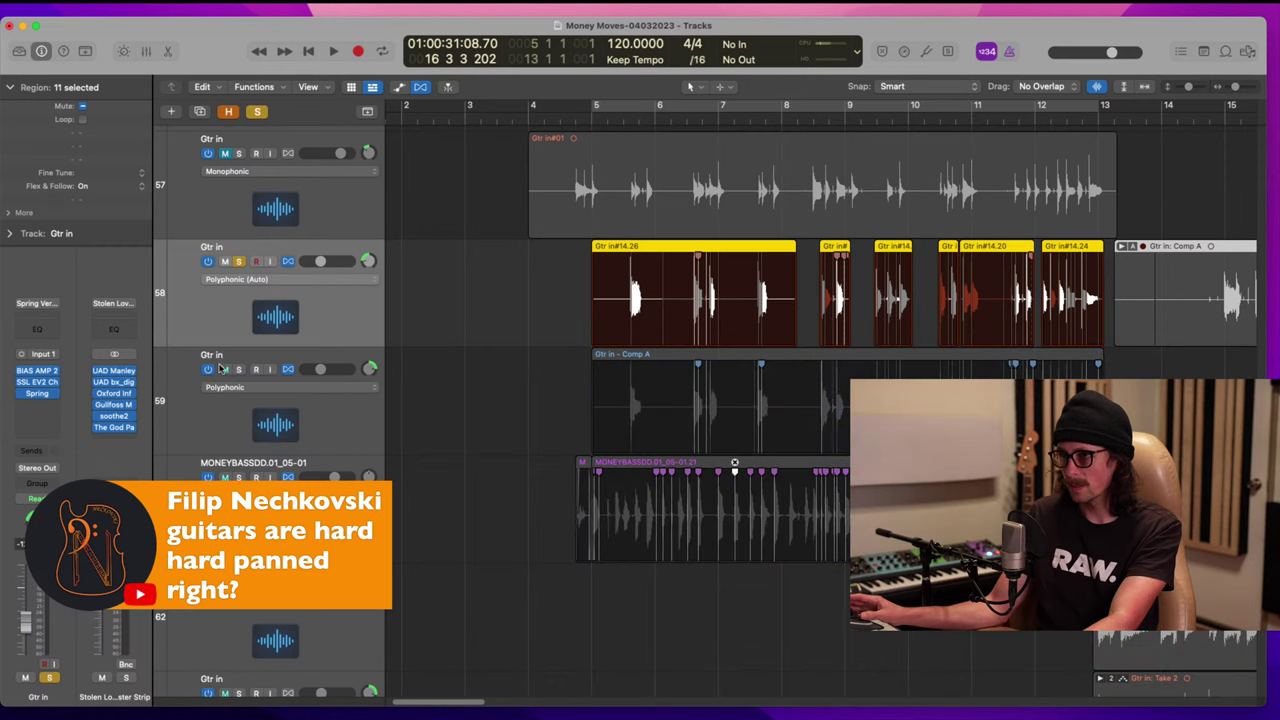
left_click(238, 370)
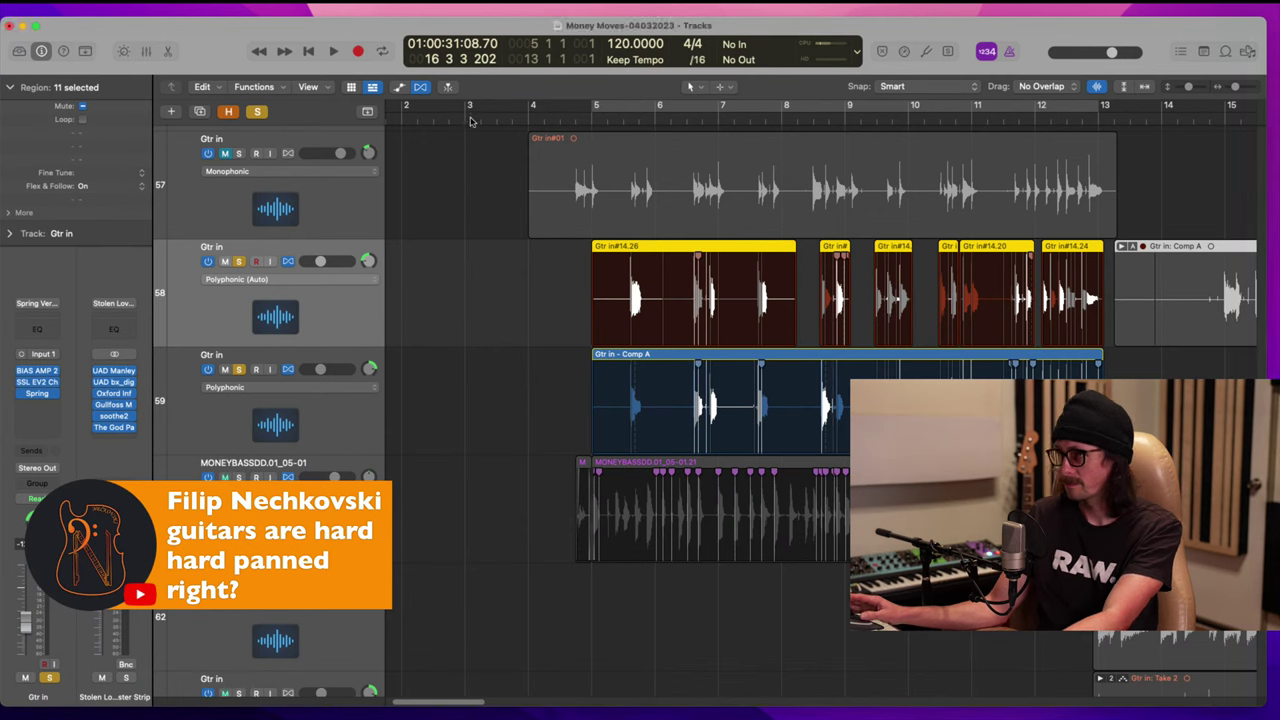
Step: Play back the two soloed guitars from just before bar 5 to judge their panning
left_click(580, 119)
key("space")
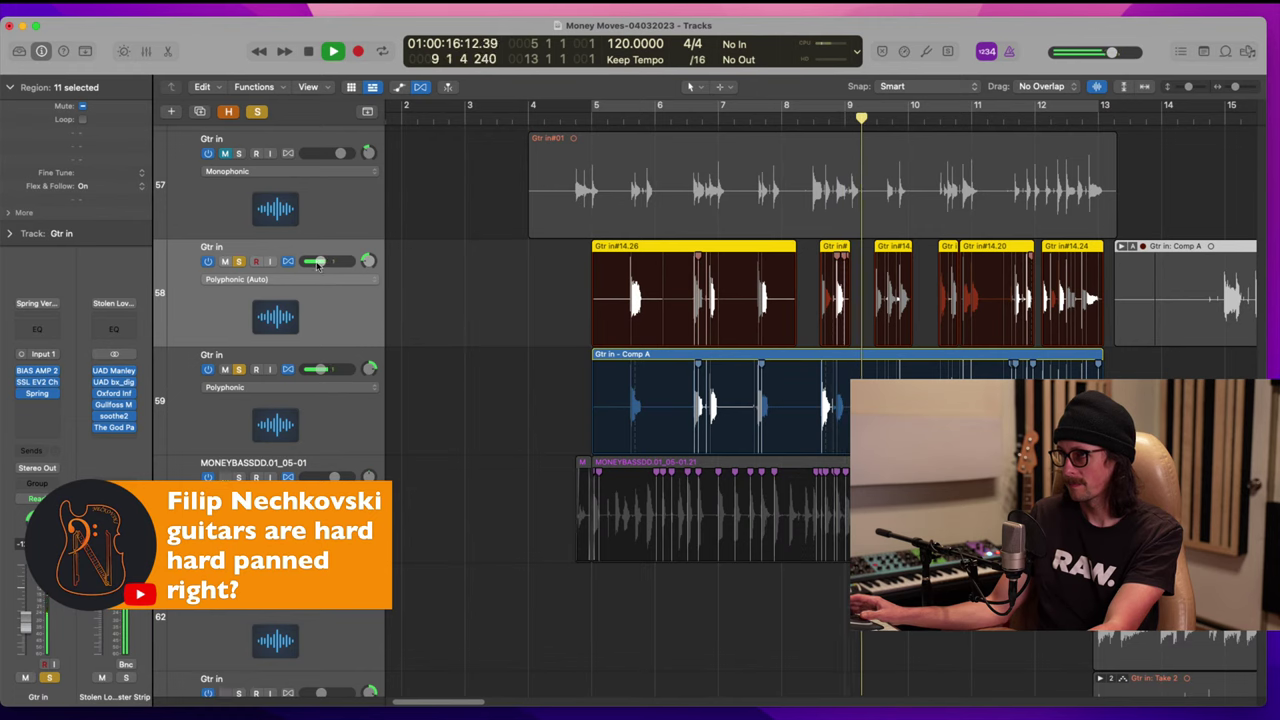
key("space")
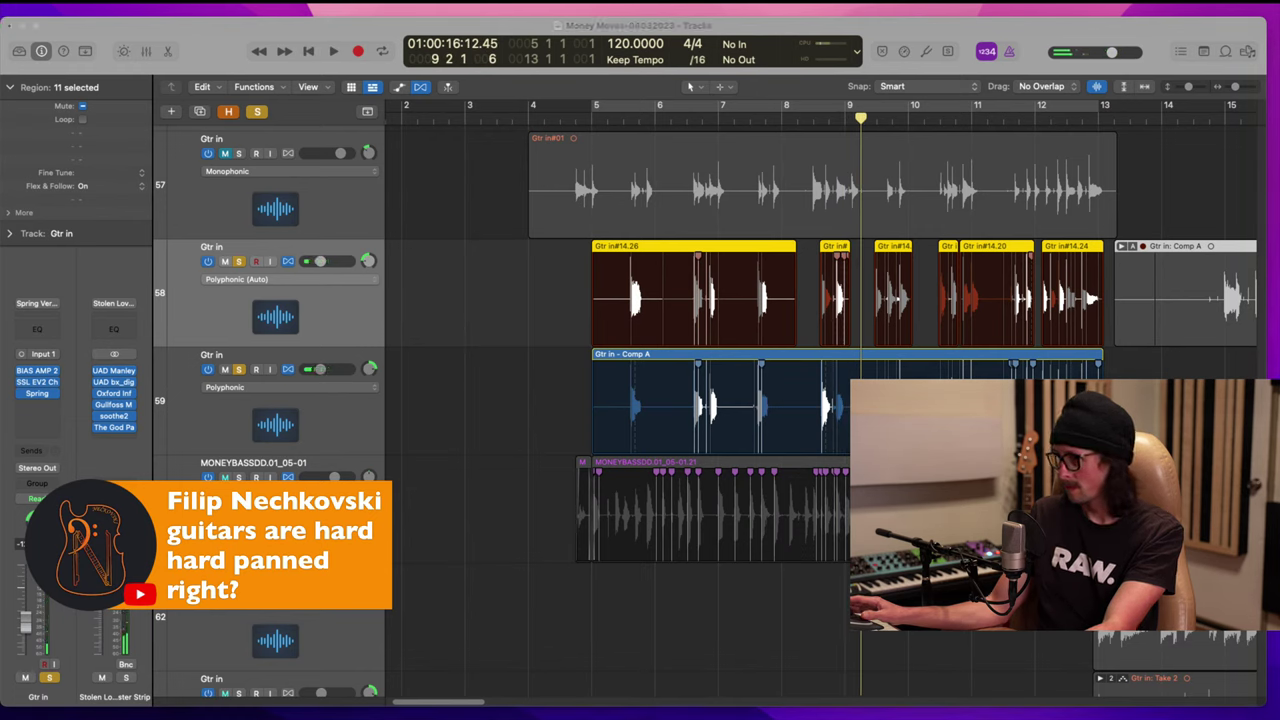
Step: Pan guitar track 58 further left and track 59 further right, keeping their track order, and resume playback
left_click(992, 29)
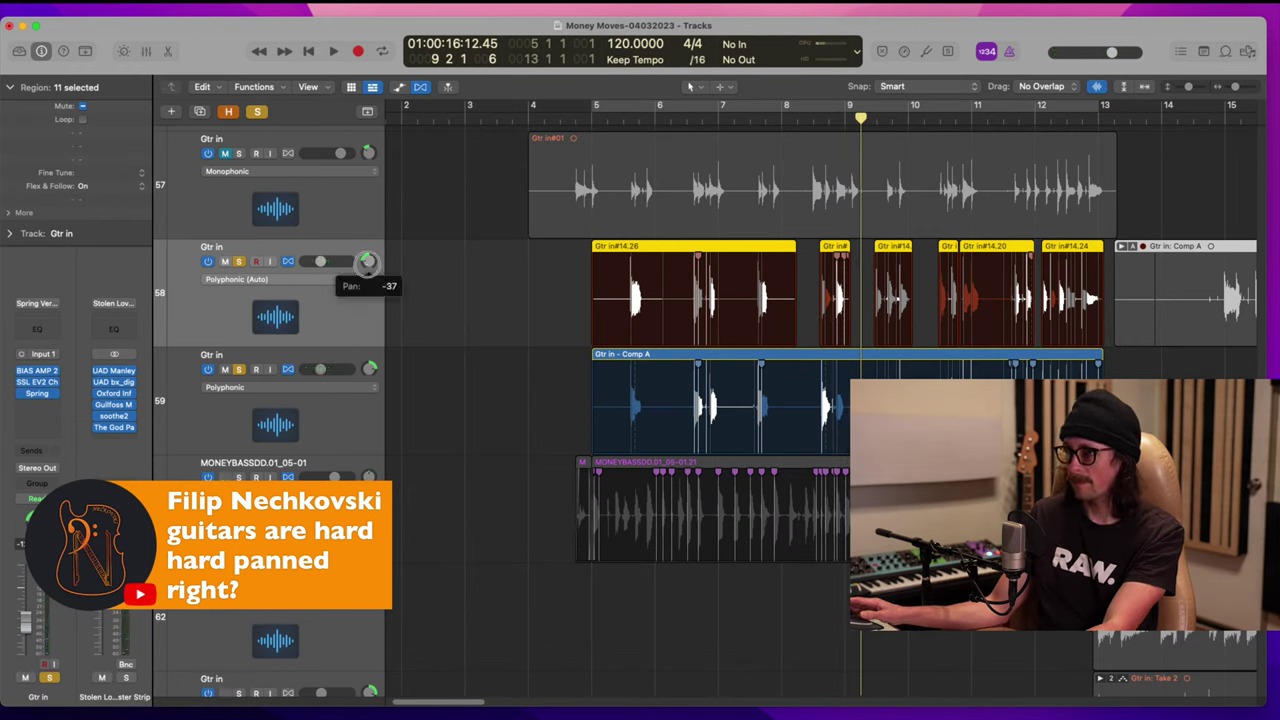
mouse_move(370, 372)
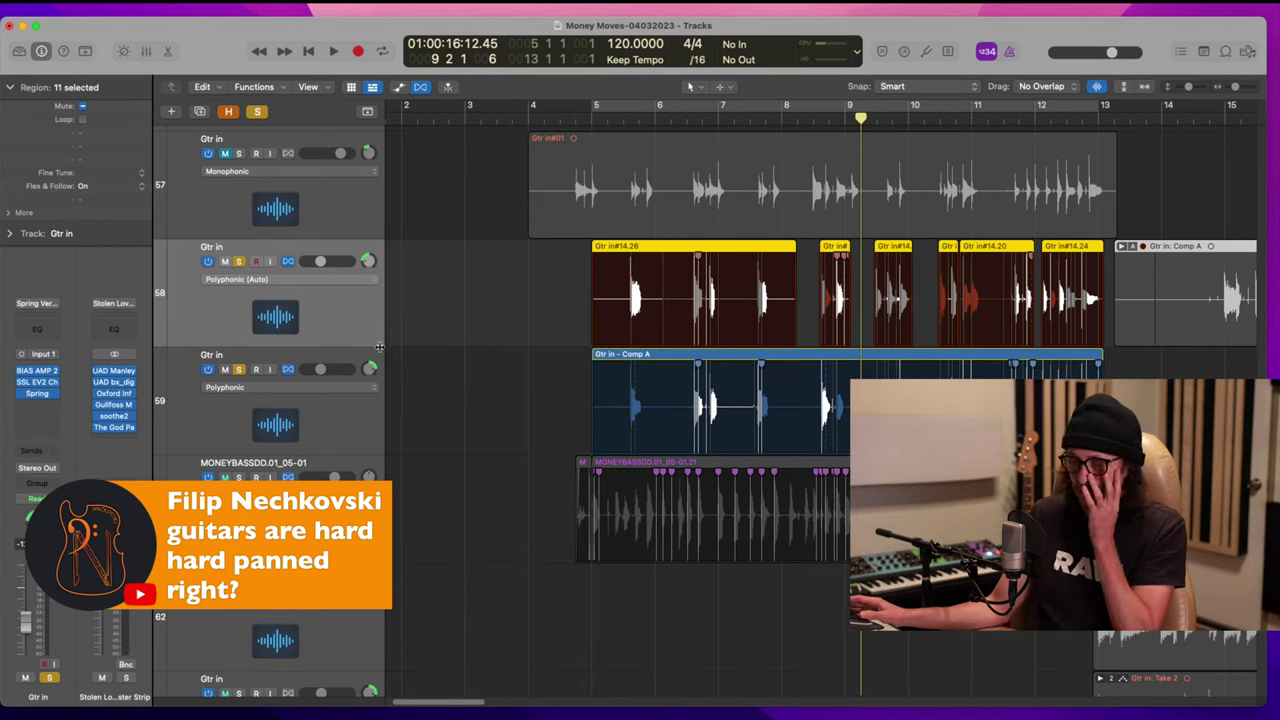
left_click_drag(369, 264, 413, 203)
left_click(353, 296)
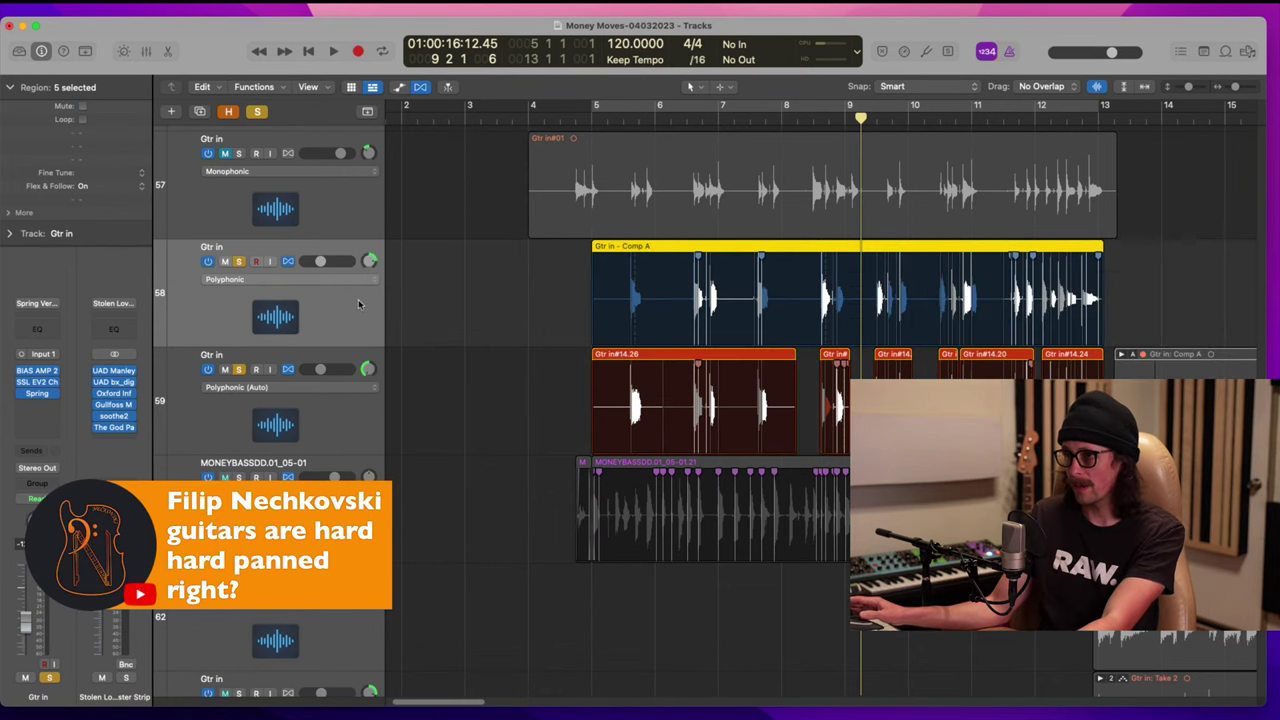
mouse_move(358, 299)
left_mouse_down()
mouse_move(343, 434)
mouse_move(381, 293)
left_mouse_up()
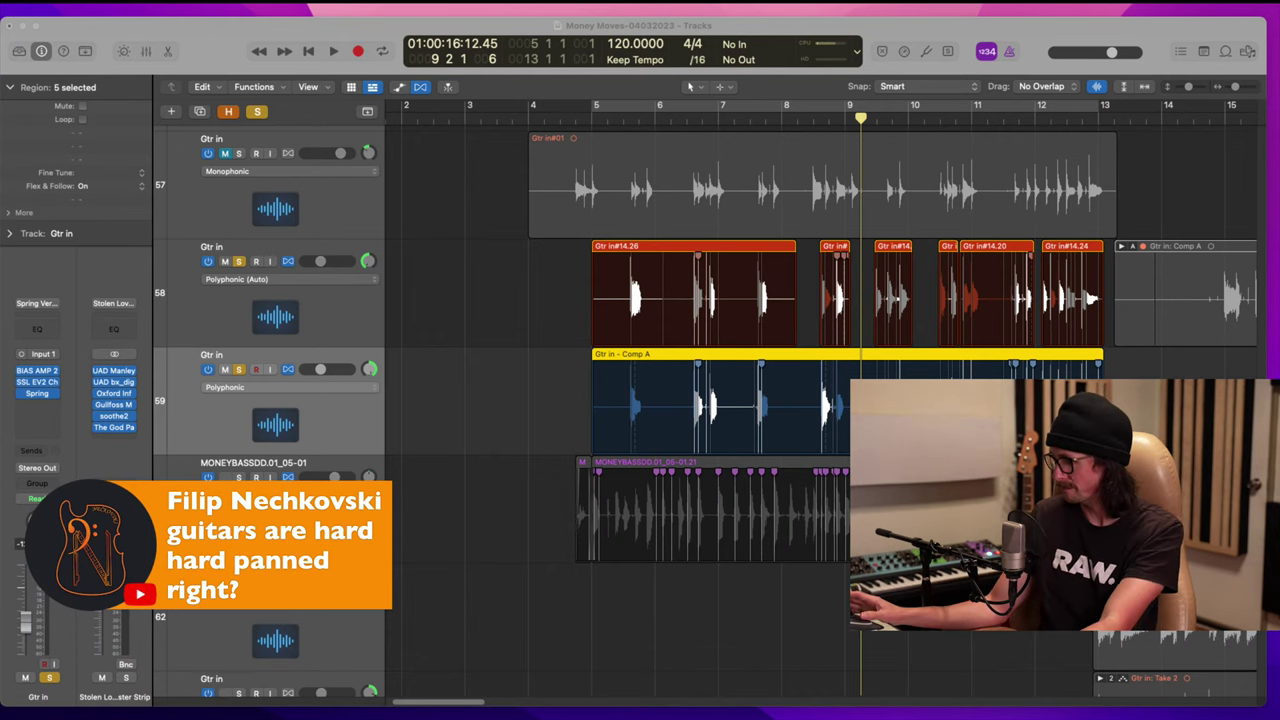
key("space")
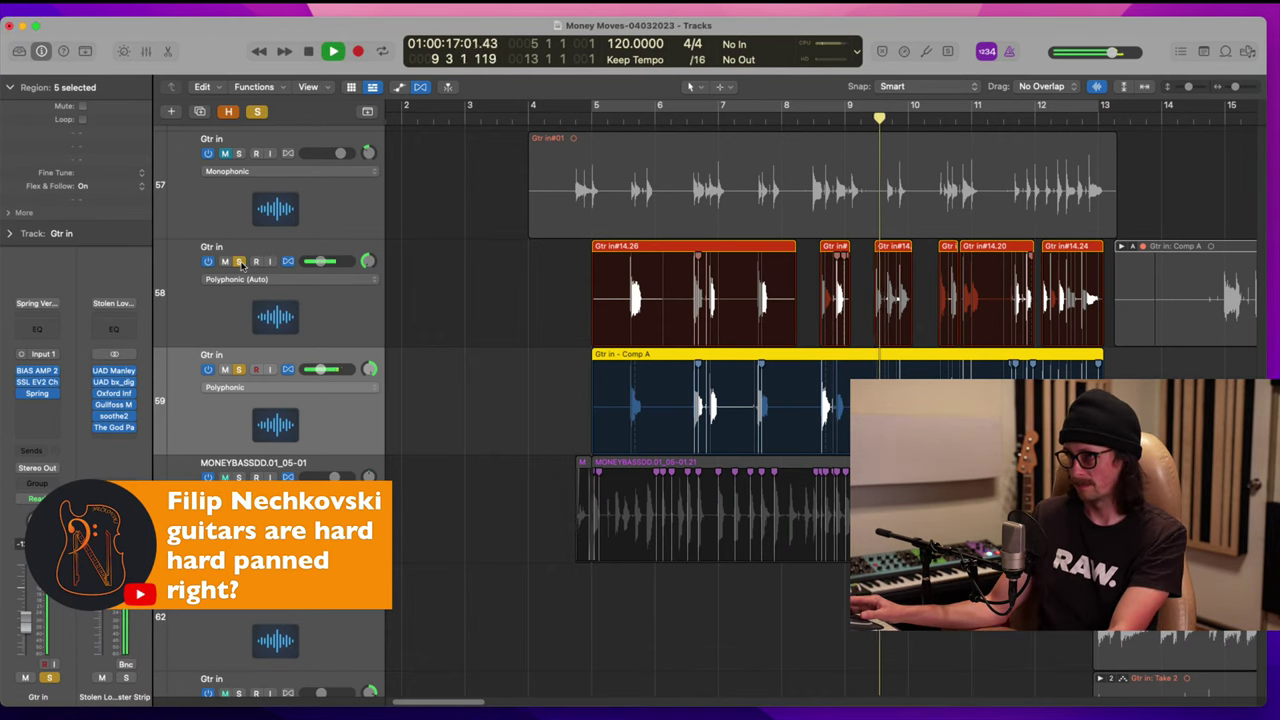
Step: Replay bar 5 onward in the full mix without solos, and pan guitar tracks 58 and 59 closer to the centre
left_click(584, 113)
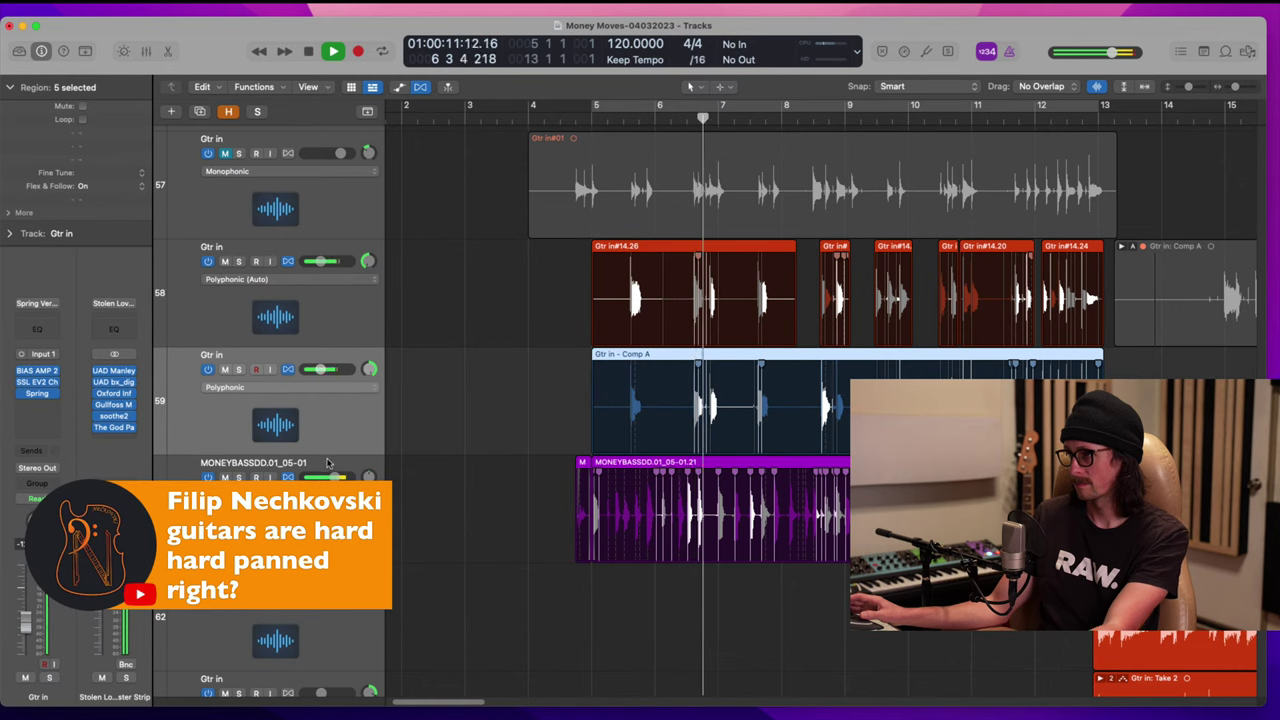
key("space")
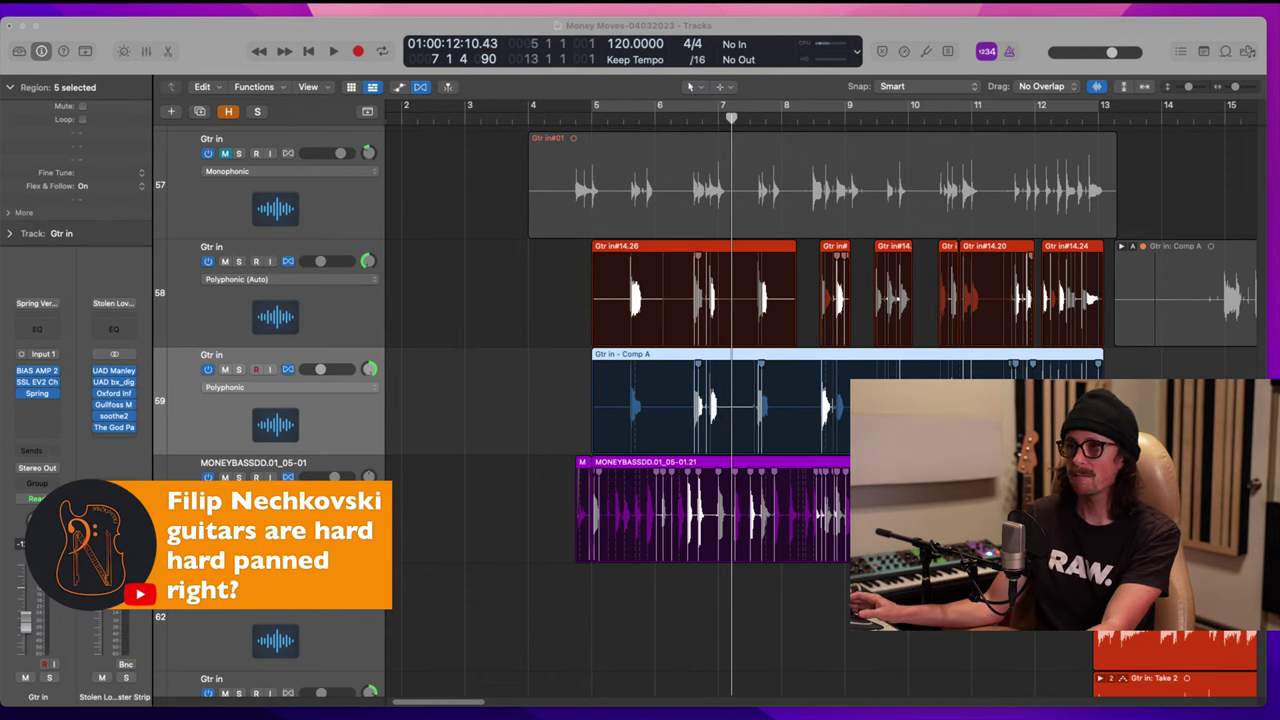
left_click(317, 269)
left_click_drag(370, 263, 370, 242)
left_click_drag(368, 370, 360, 385)
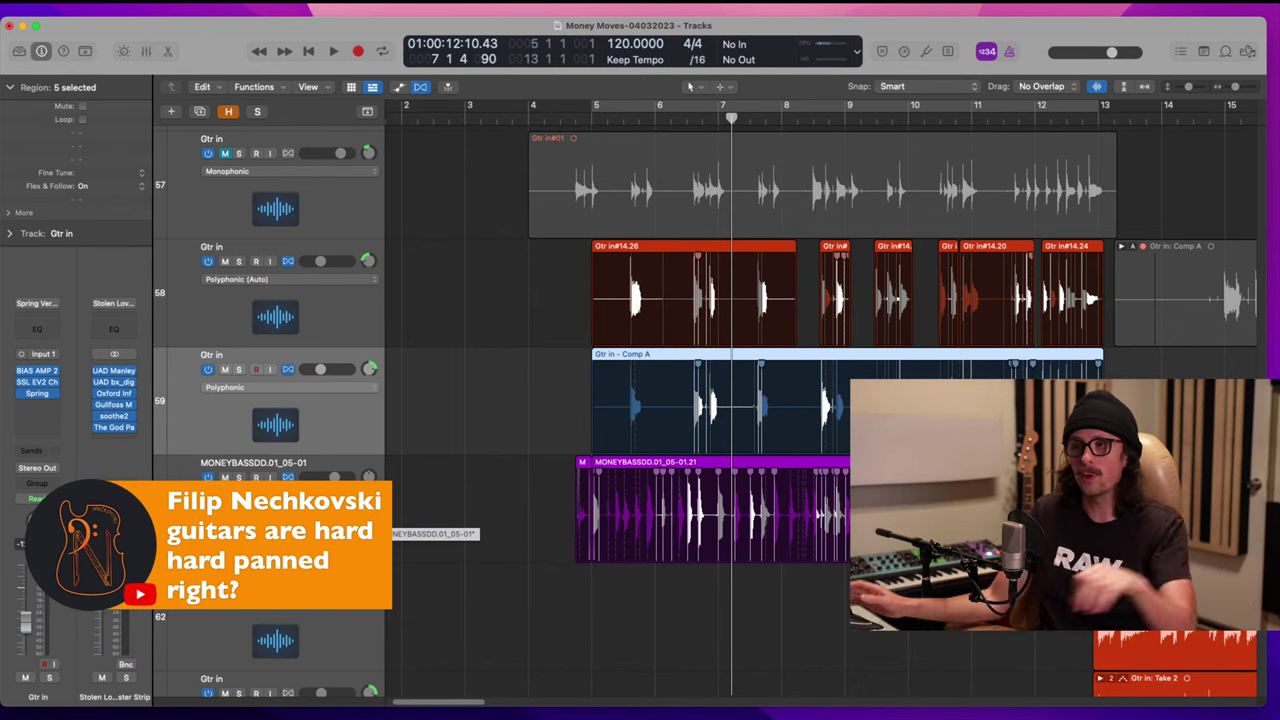
left_click(290, 318)
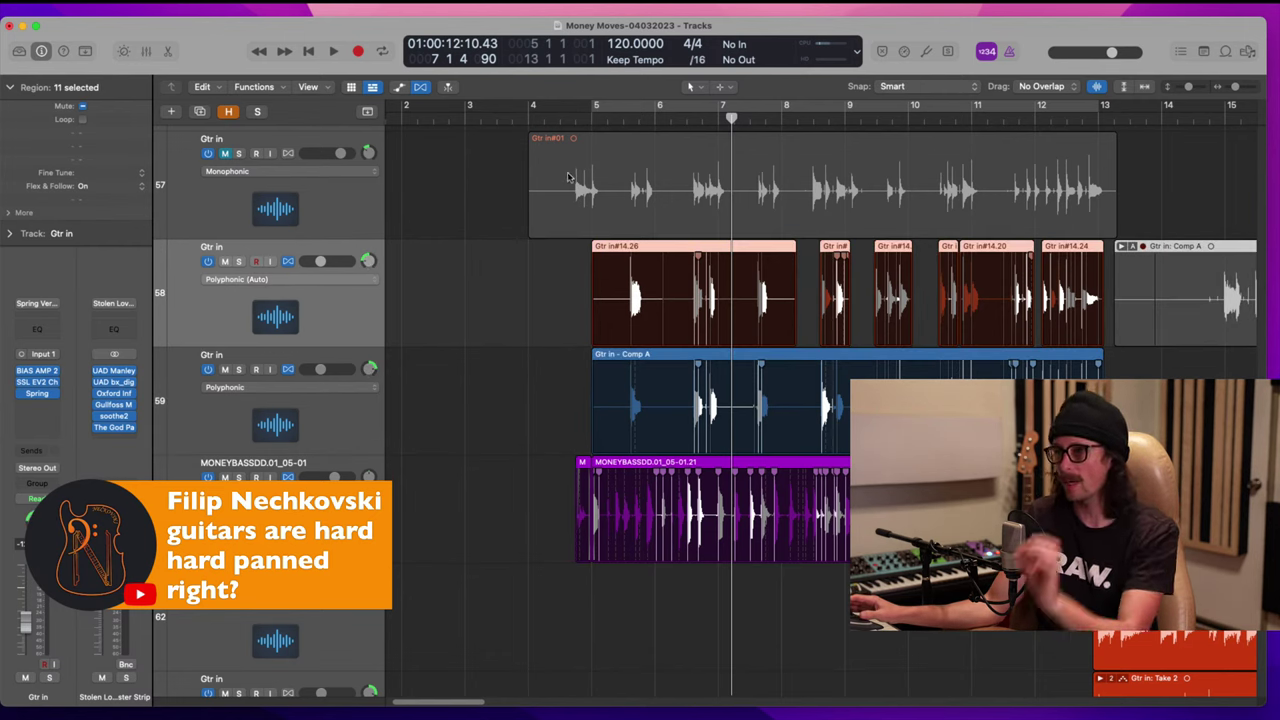
Step: Play the full mix from just before bar 5 to past bar 10 to judge the narrower guitar panning
left_click(575, 118)
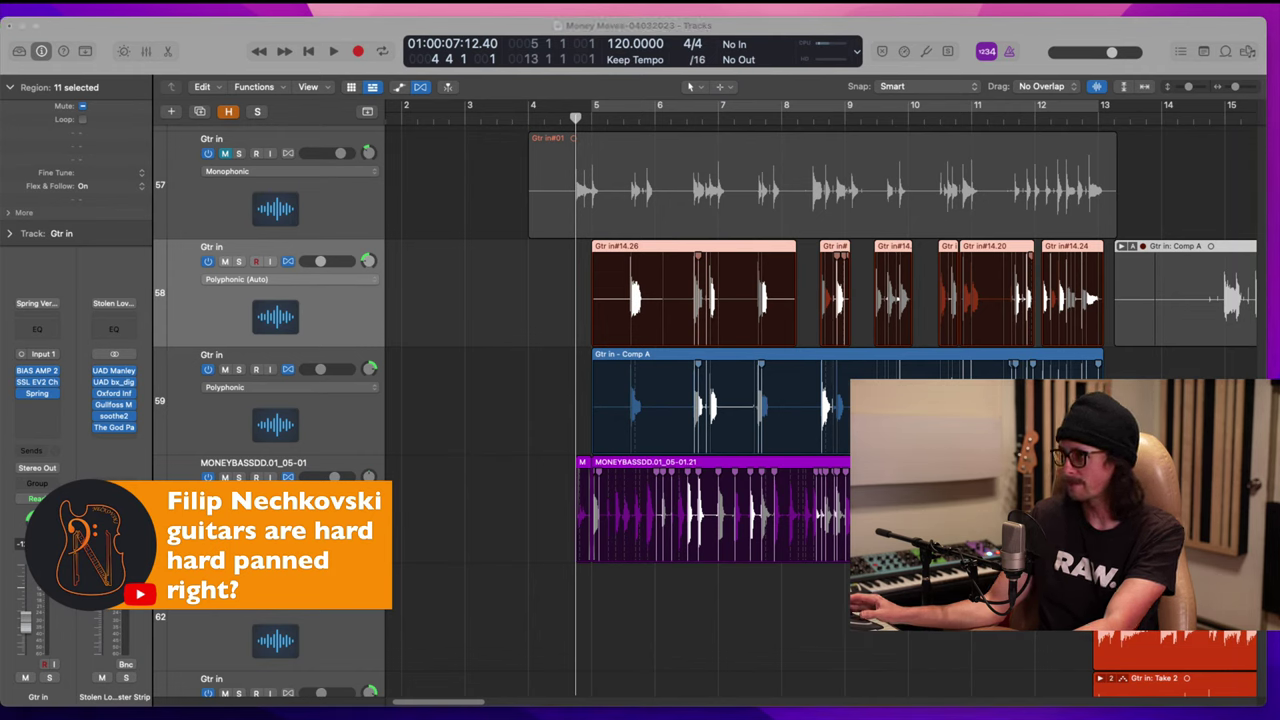
left_click(743, 564)
key("space")
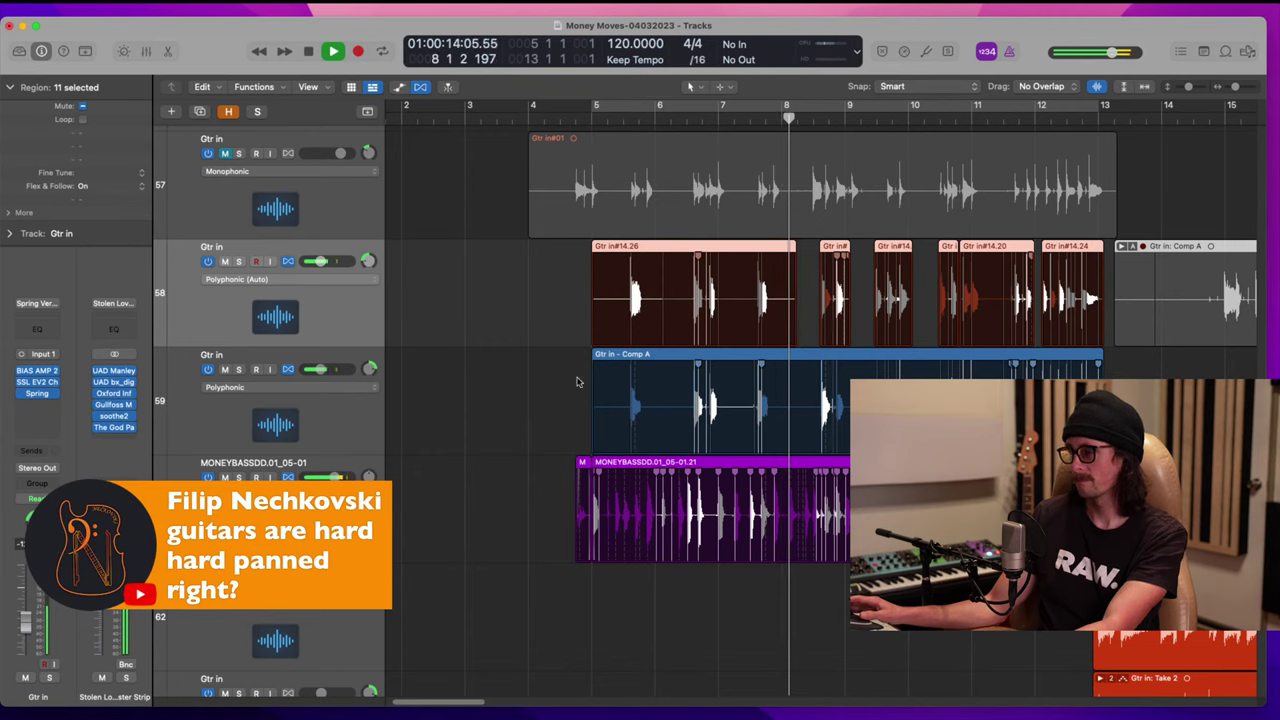
key("z")
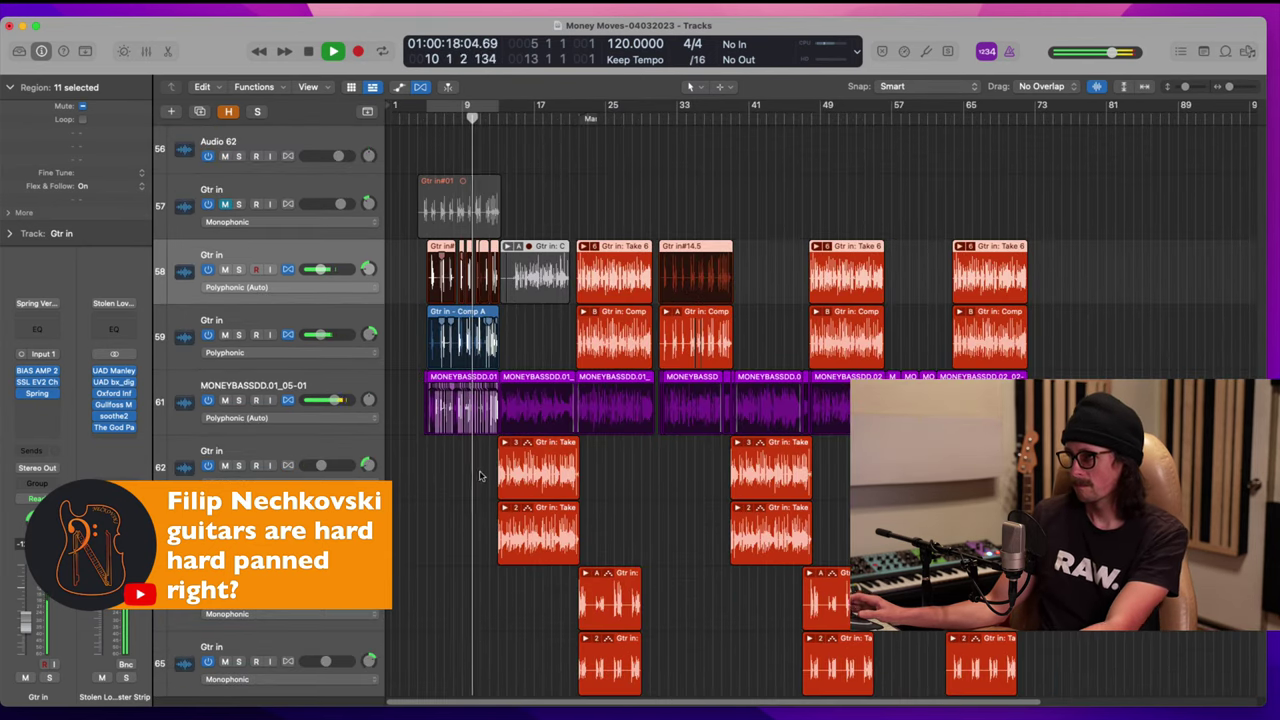
key("space")
key("super+Tab")
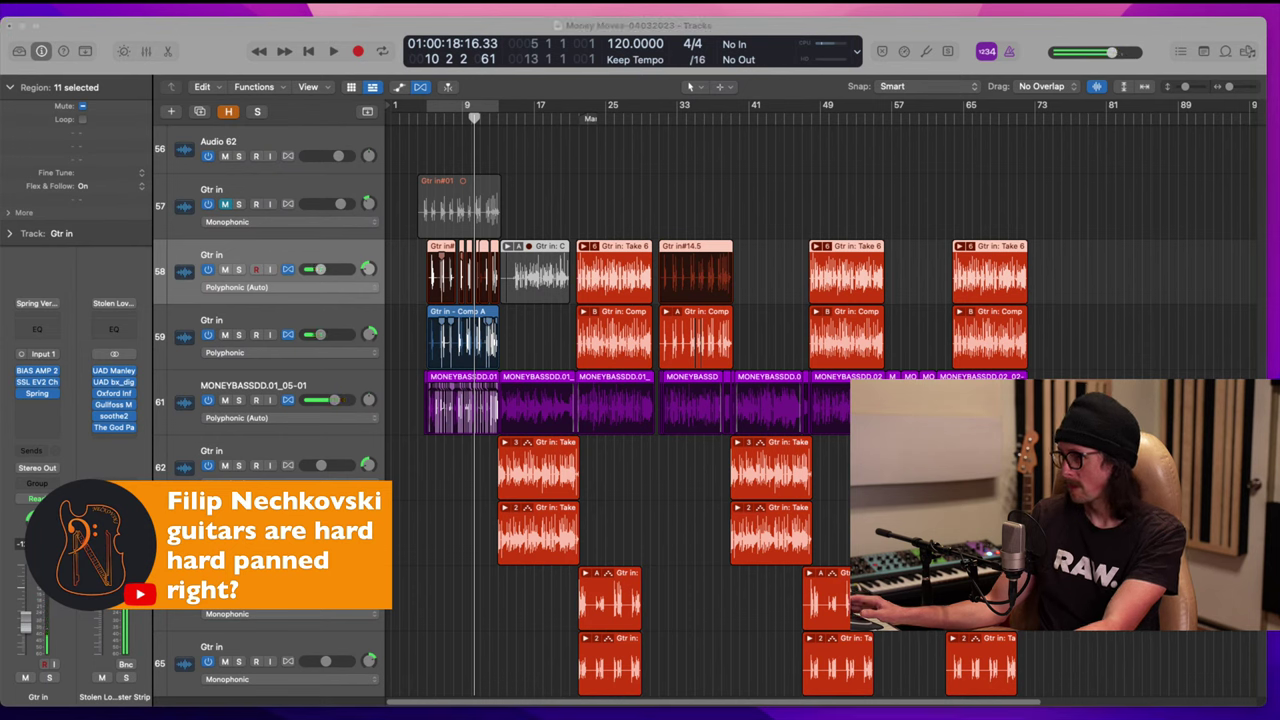
key("super+Tab")
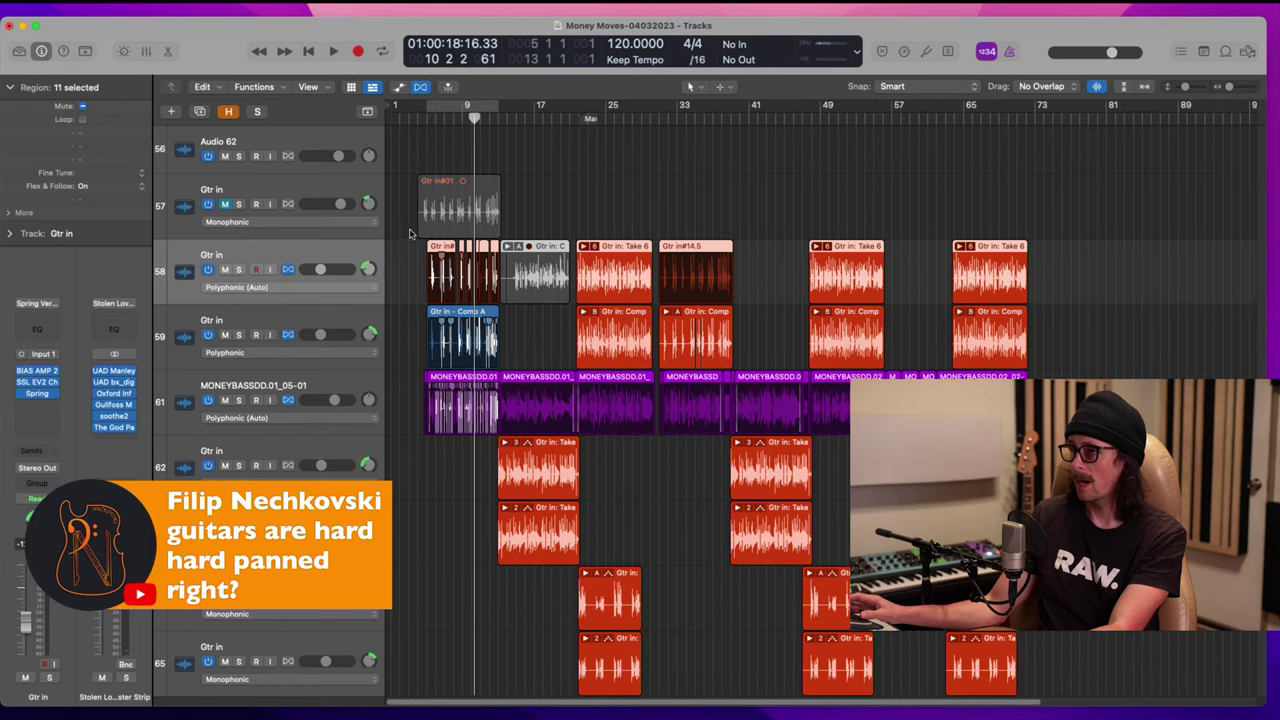
Step: Select guitar track 62 and play the mix from just before bar 13 to check how its guitar part is panned
left_click_drag(409, 233, 597, 551)
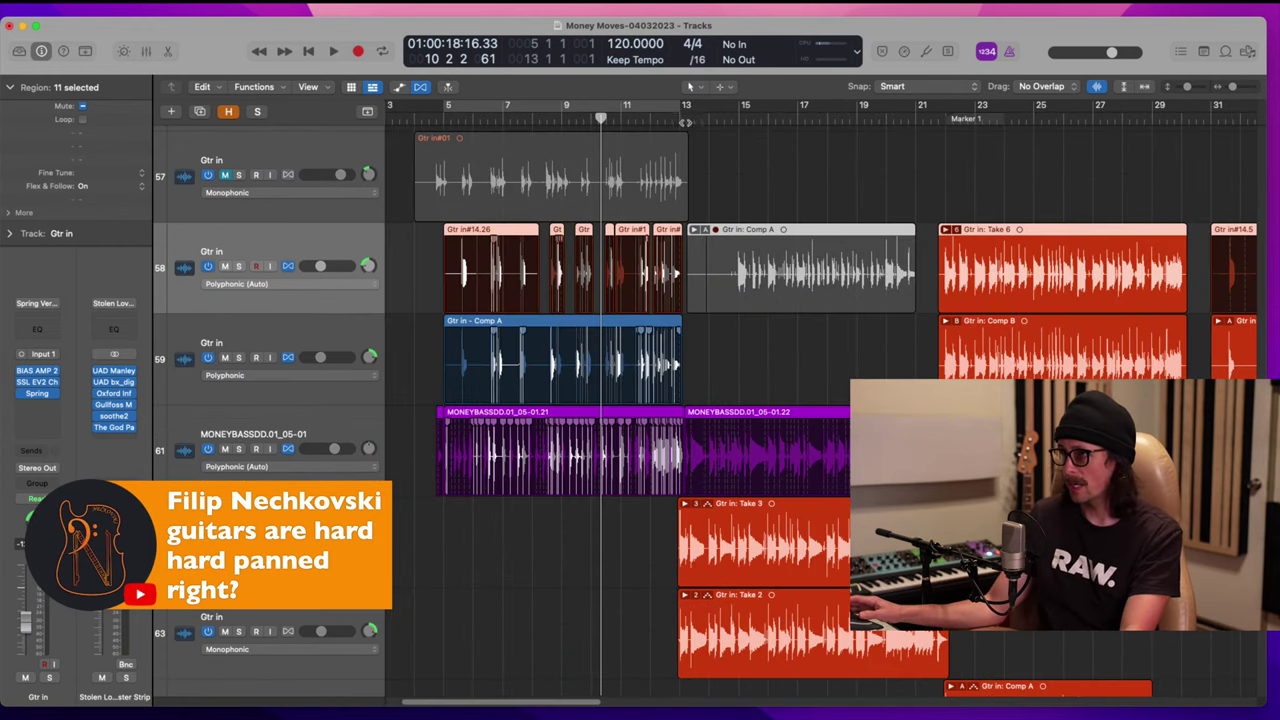
left_click(683, 121)
scroll(753, 497, "down", 3)
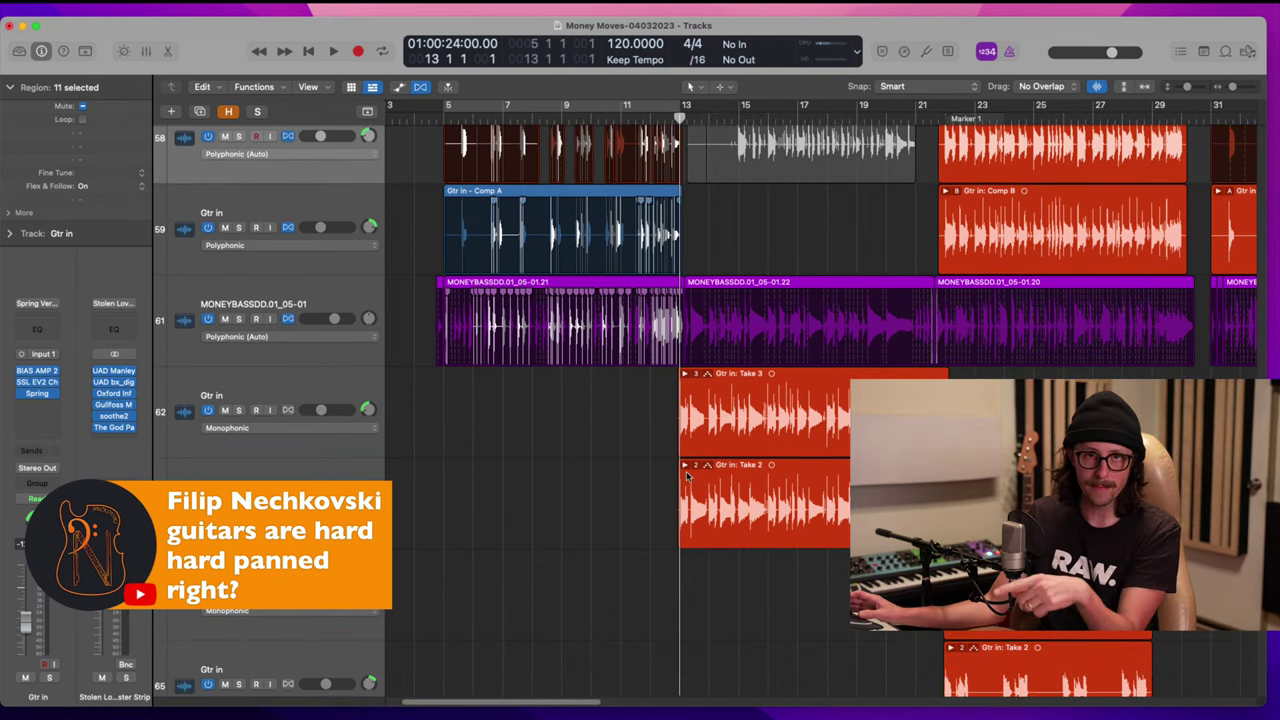
left_click(354, 399)
left_click_drag(366, 409, 371, 413)
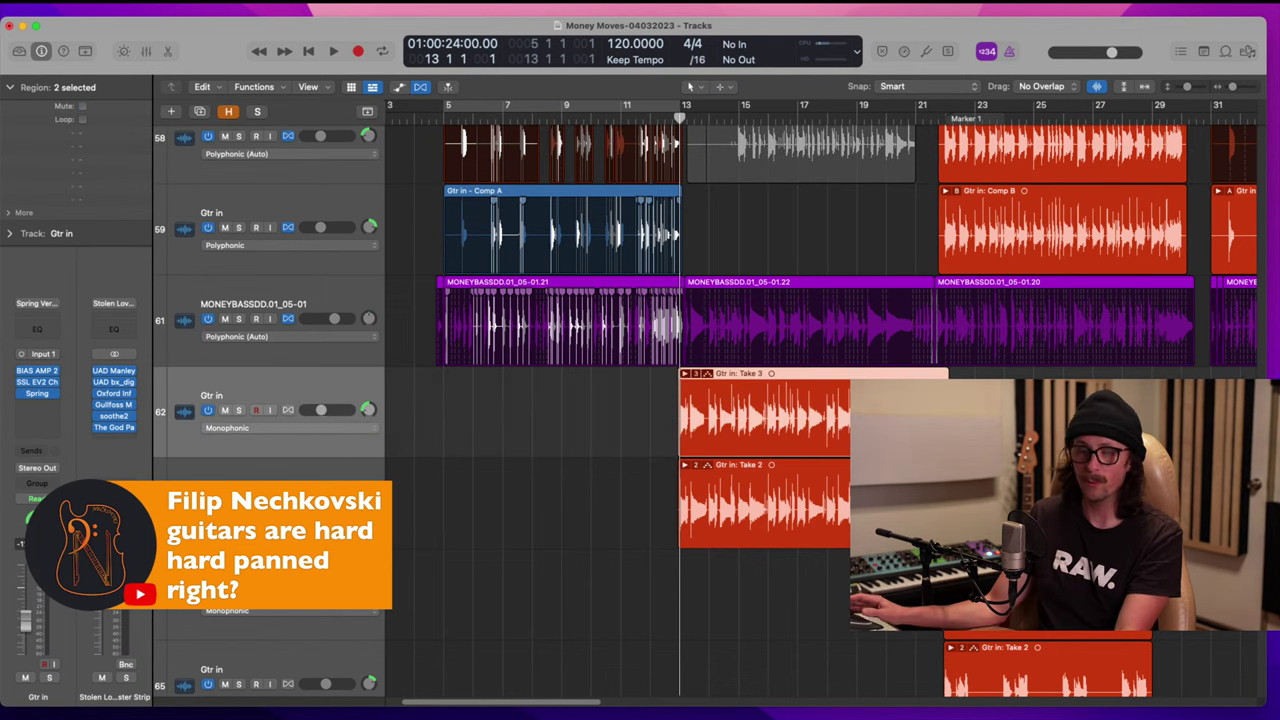
scroll(256, 463, "up", 1)
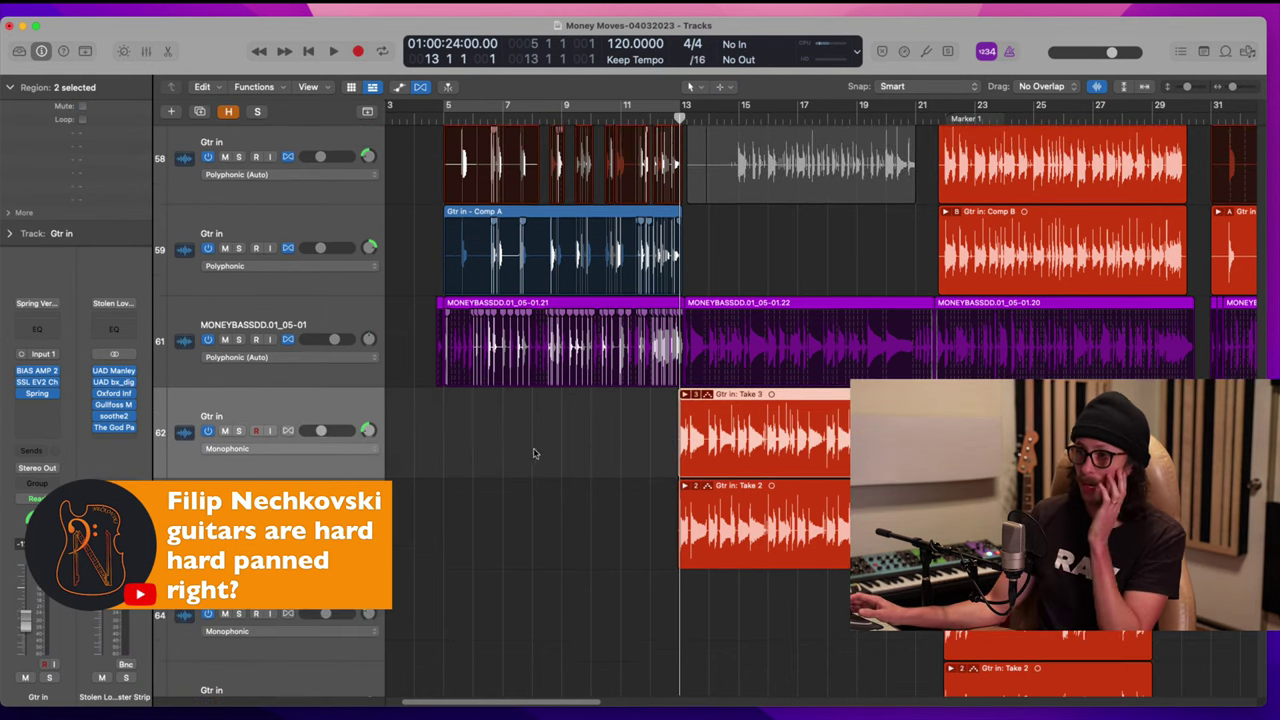
left_click(673, 118)
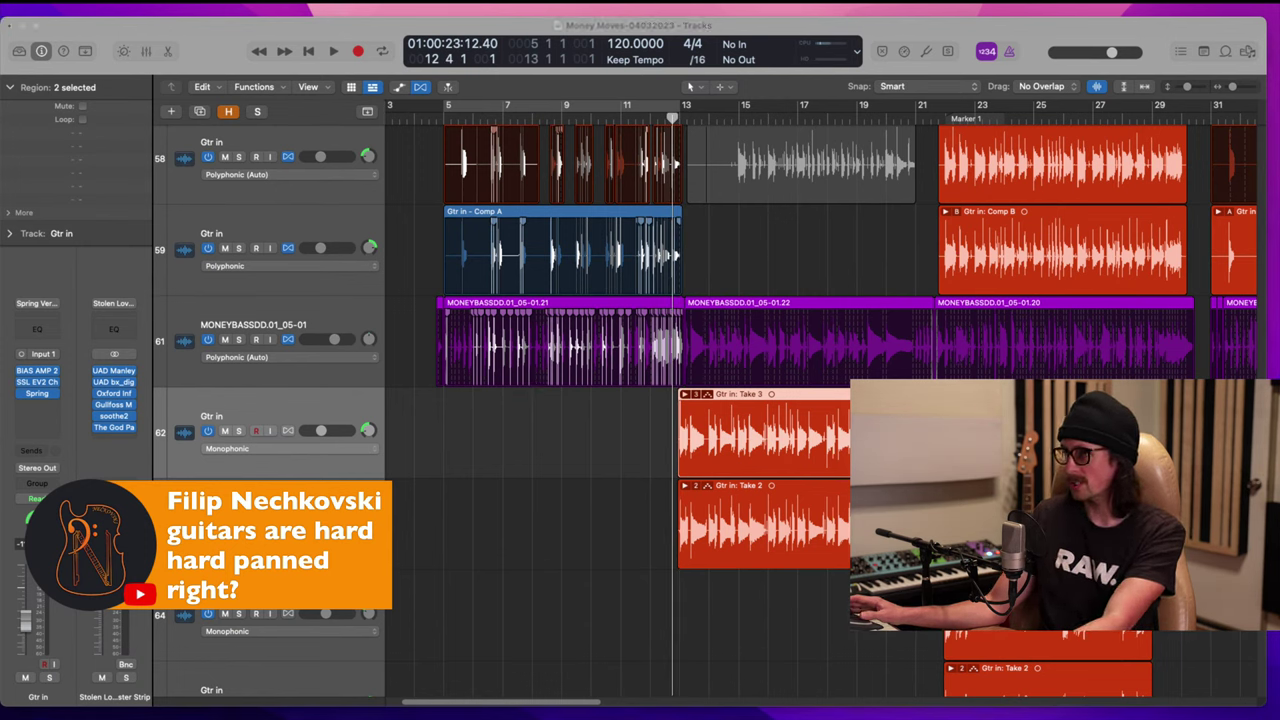
key("space")
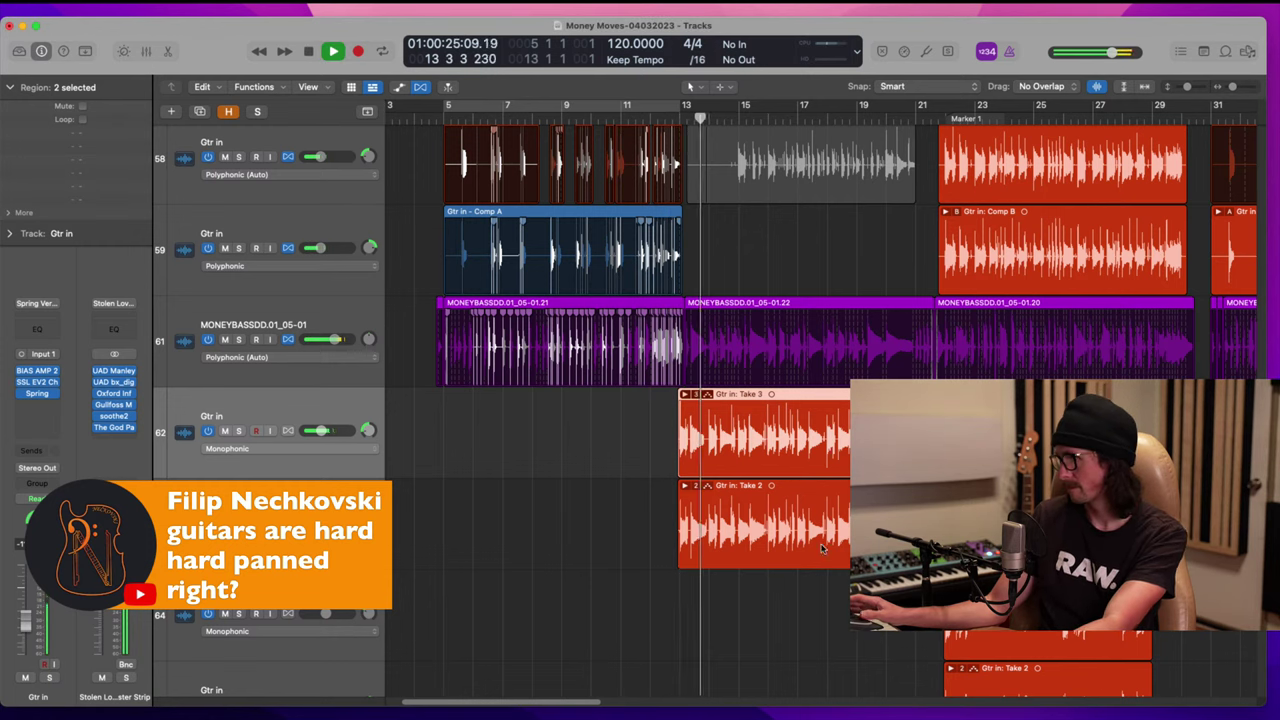
Step: Solo guitar tracks 62 and 63 during playback to check their panning, and clear the solo before stopping
key("s")
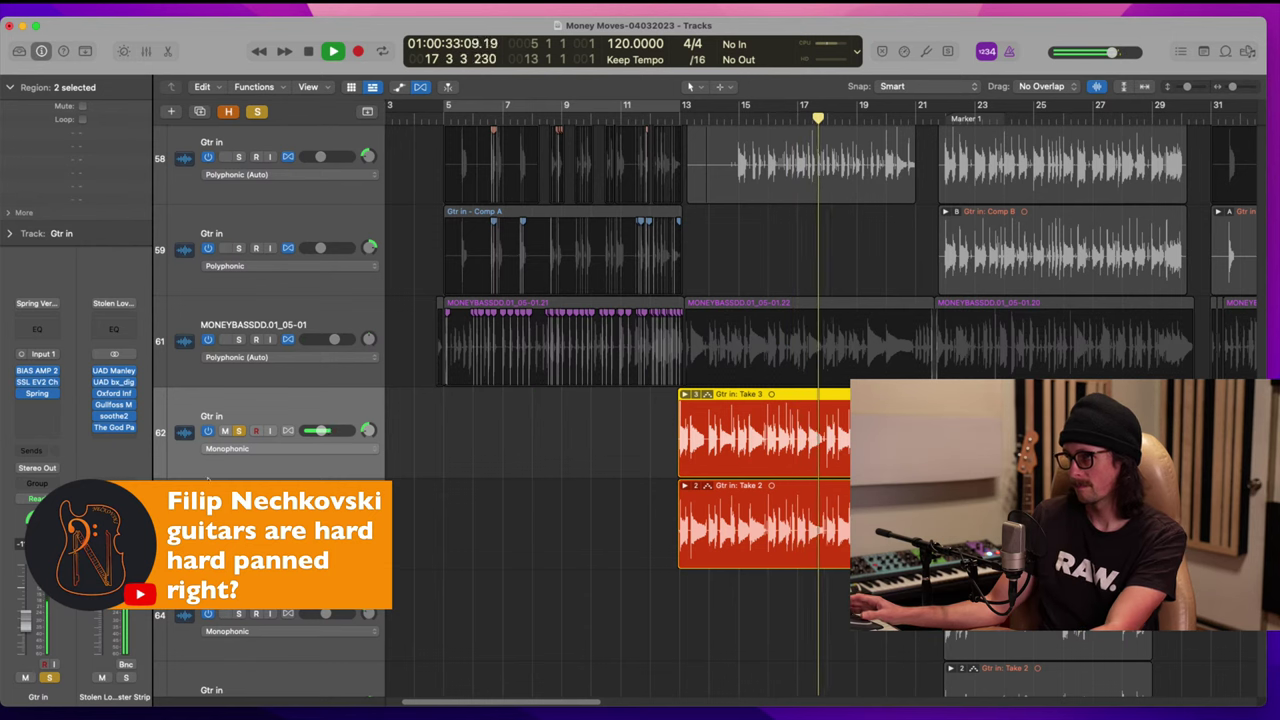
left_click(223, 504, "shift")
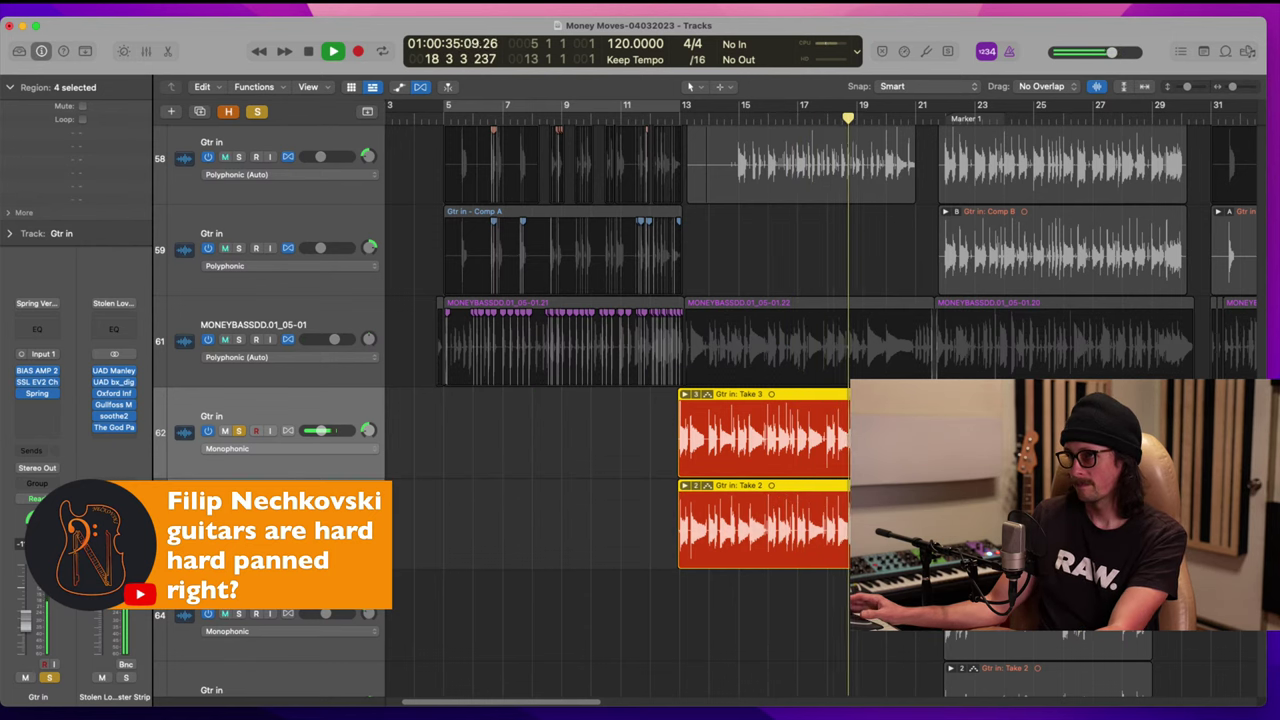
left_click(239, 431)
key("space")
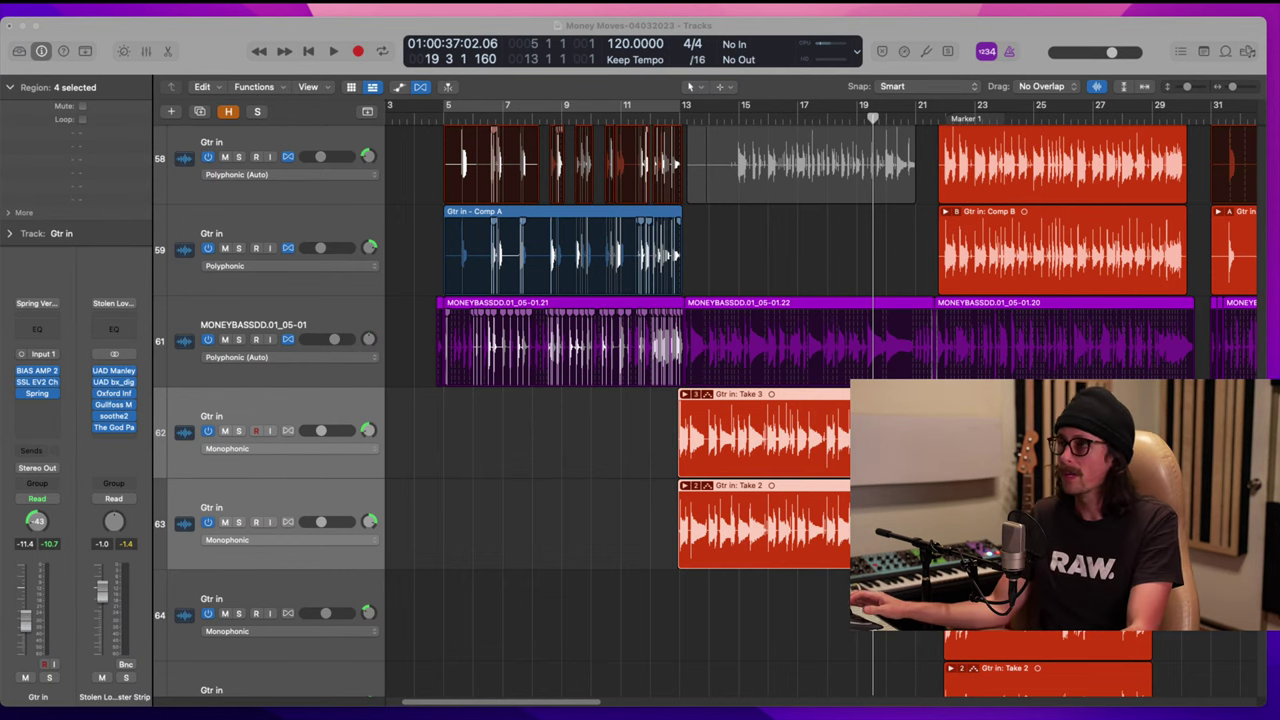
Step: Examine the note onset just after bar 13 beat 2 in guitar Take 3, placing the playhead at 13 2 2 209
key("super+Tab")
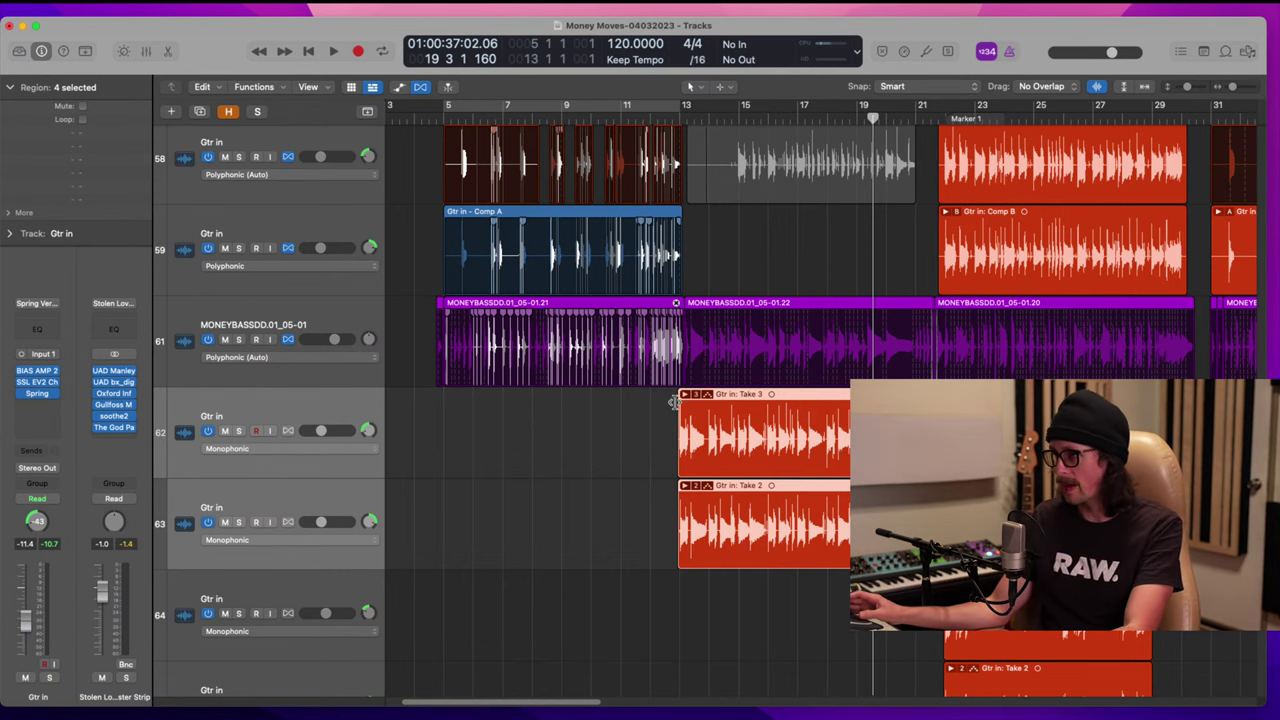
left_click_drag(675, 403, 749, 550)
left_click_drag(538, 232, 690, 336)
left_click_drag(566, 207, 600, 384)
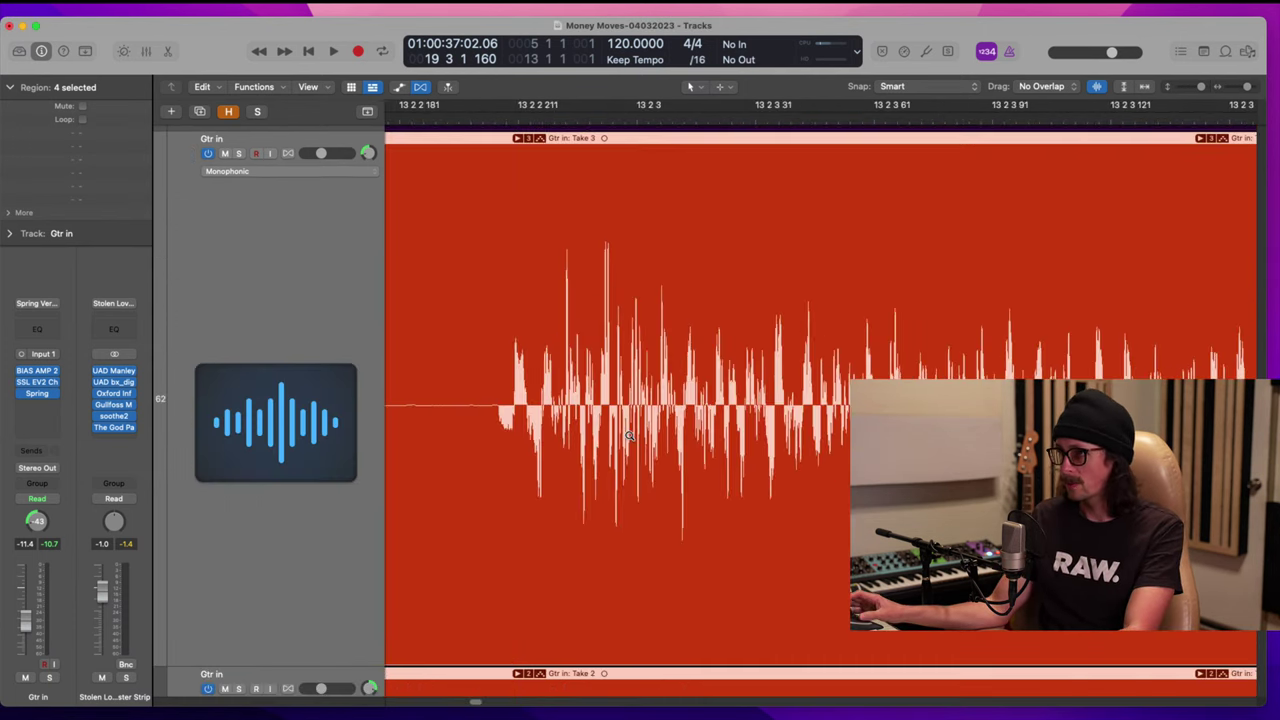
left_click_drag(518, 290, 610, 500)
left_click_drag(479, 444, 686, 457)
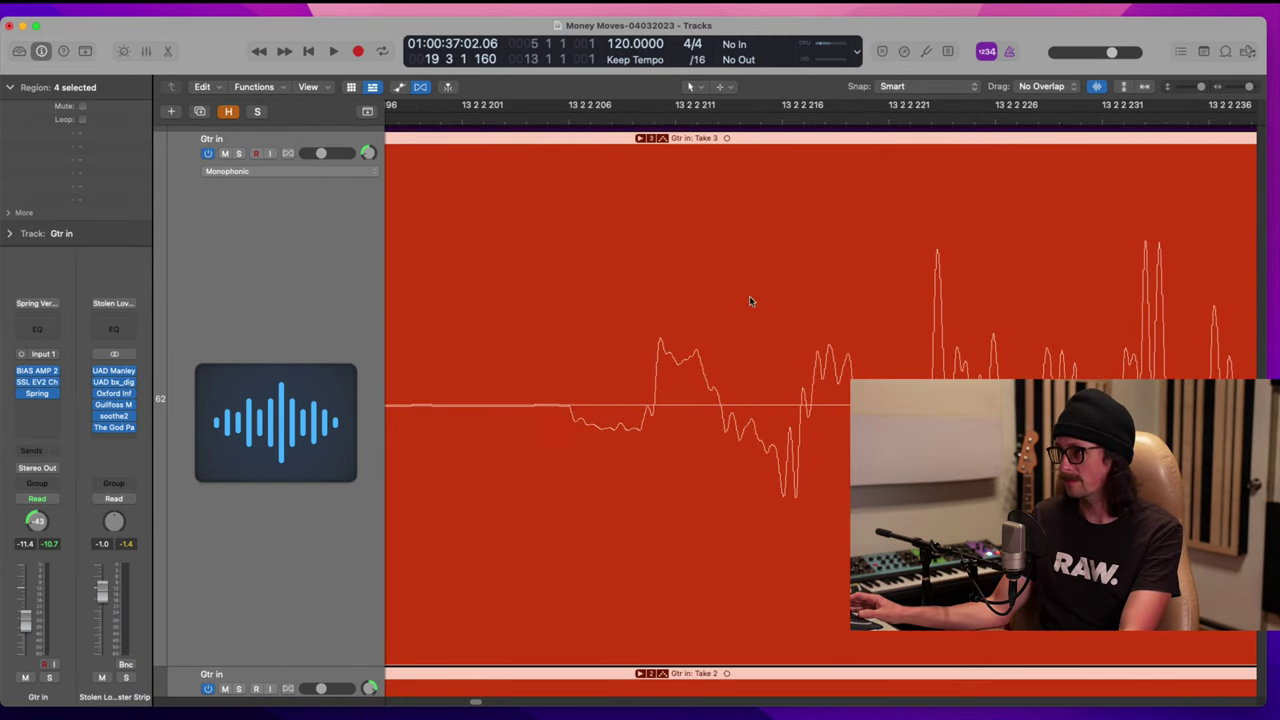
left_click_drag(602, 117, 649, 117)
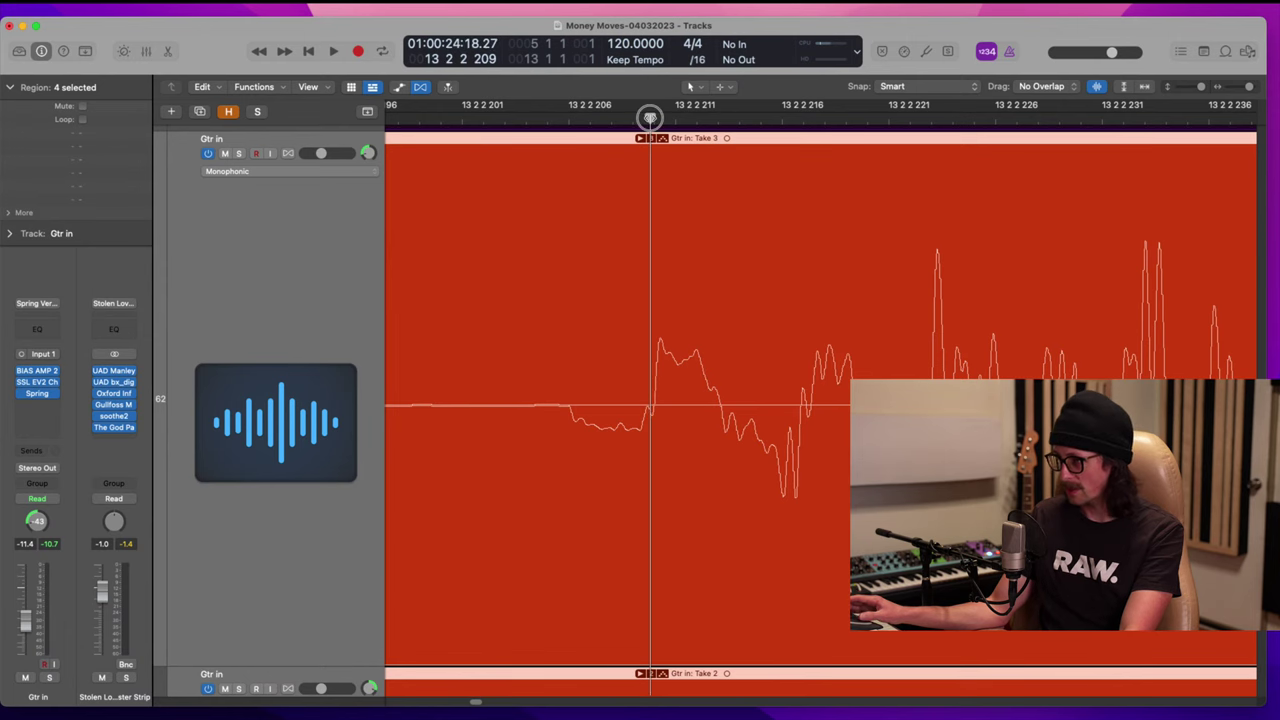
left_click(650, 390, "ctrl+alt")
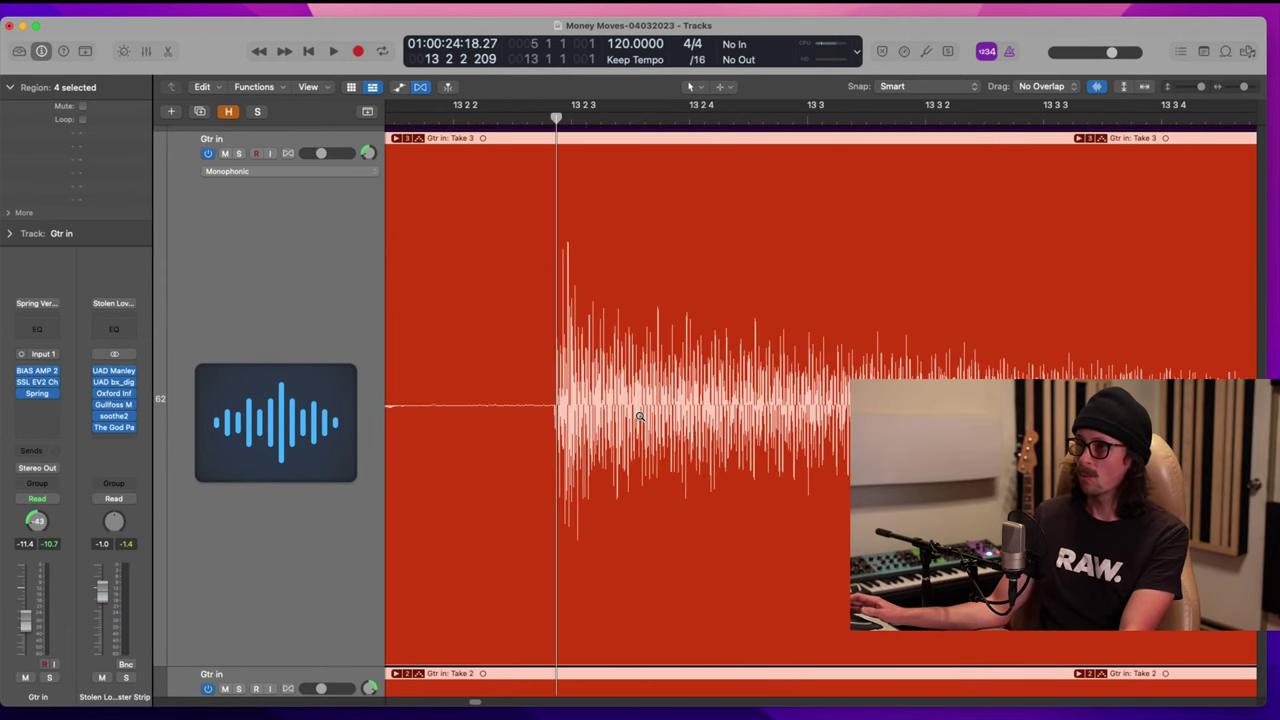
left_click(650, 390, "ctrl+alt")
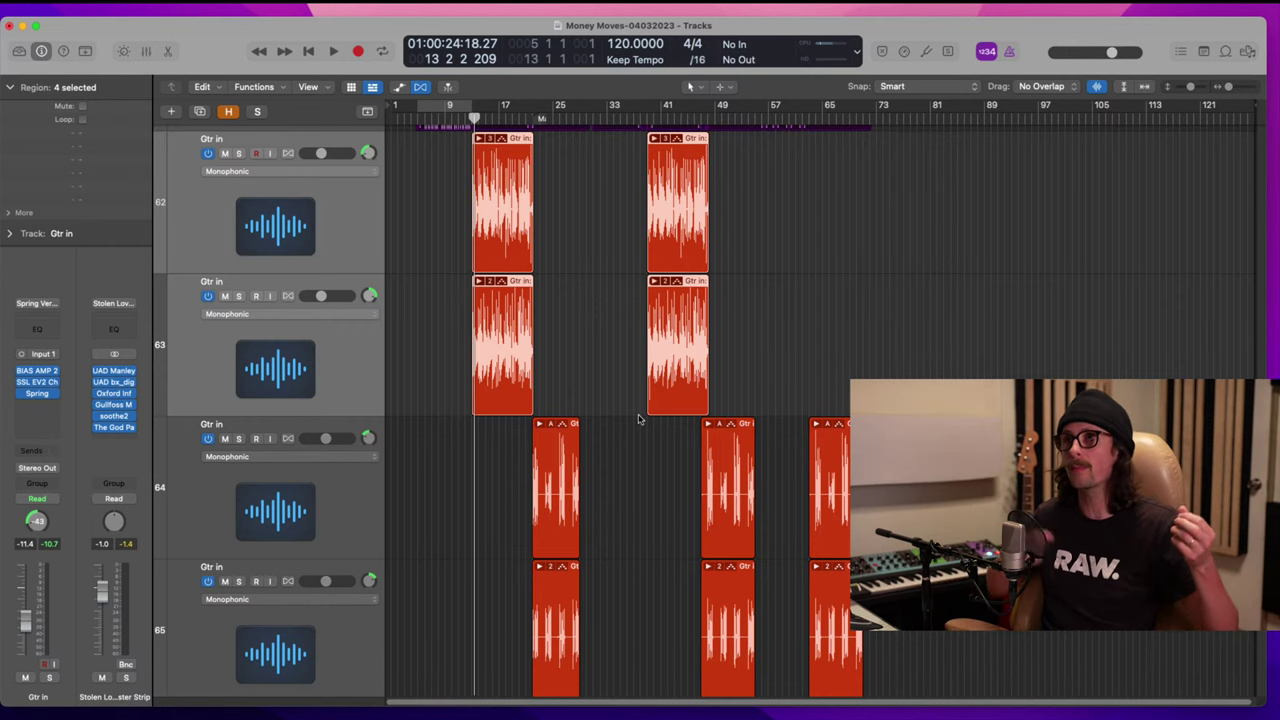
Step: Compare the note timing of guitar Take 3 and Take 2 on tracks 62 and 63 at the start of bar 13
scroll(585, 383, "down", 15)
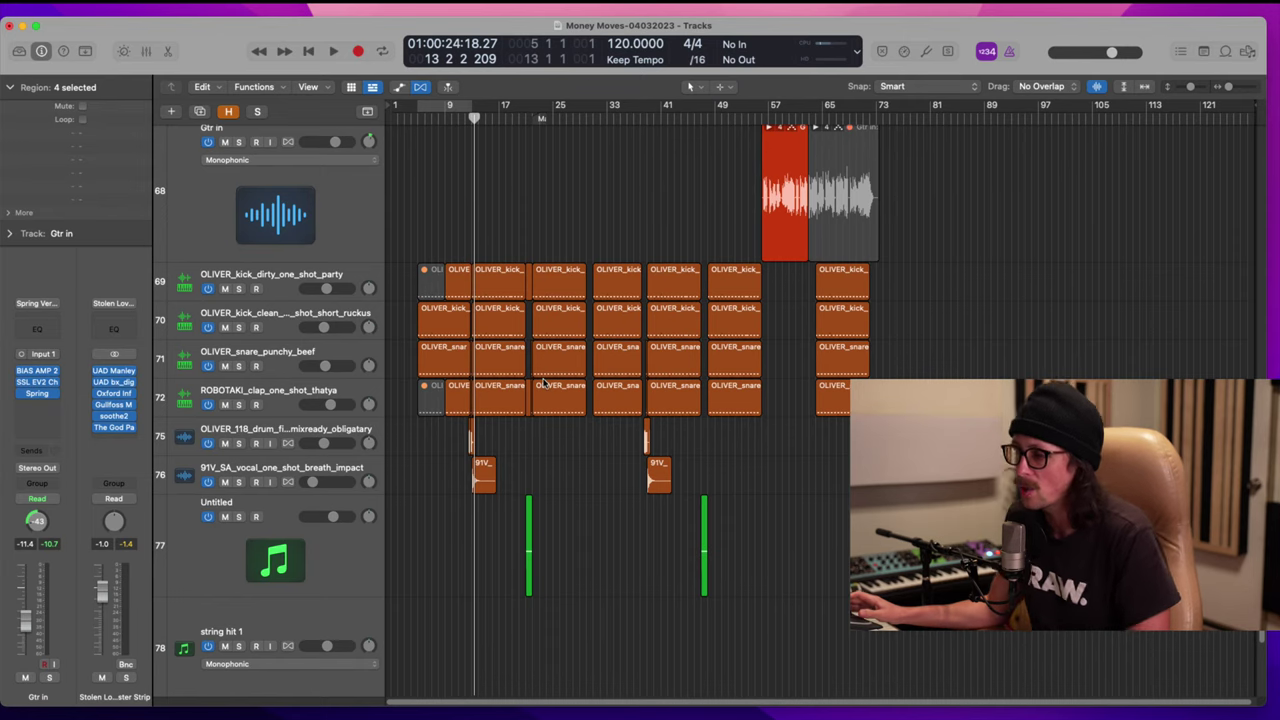
scroll(541, 375, "up", 15)
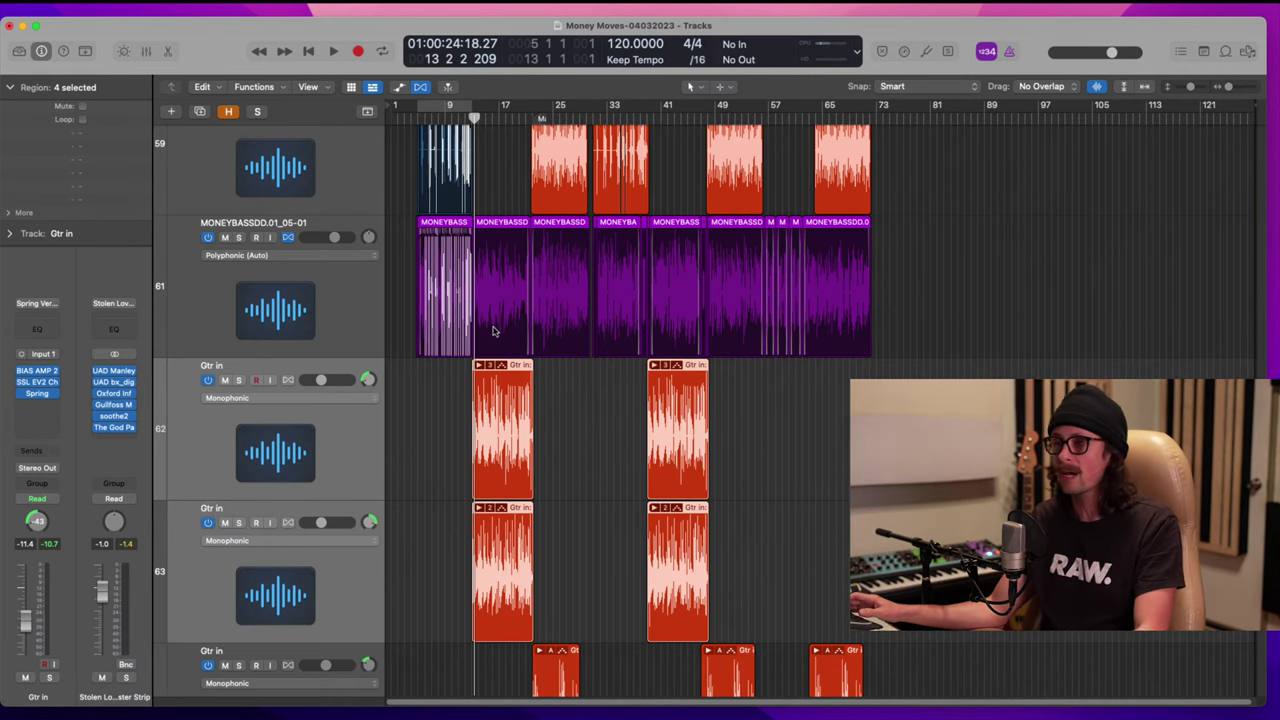
scroll(461, 441, "down", 5)
scroll(455, 427, "down", 2)
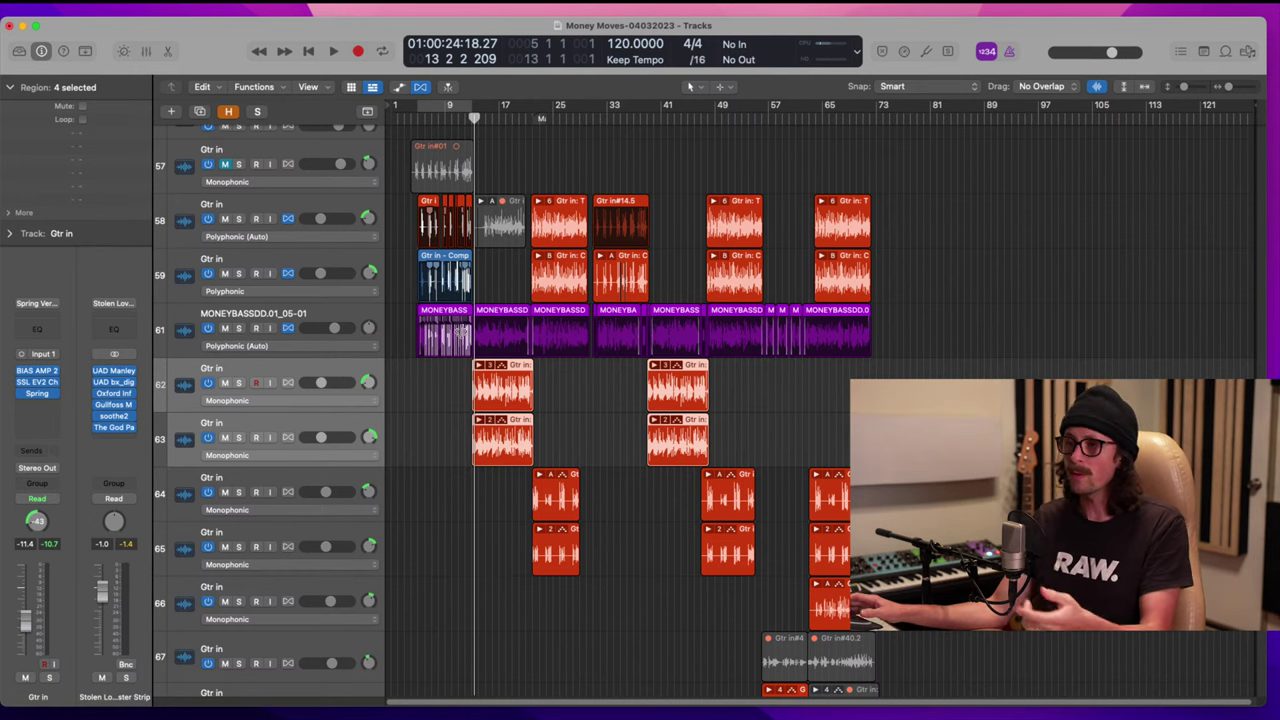
left_click_drag(450, 306, 550, 512)
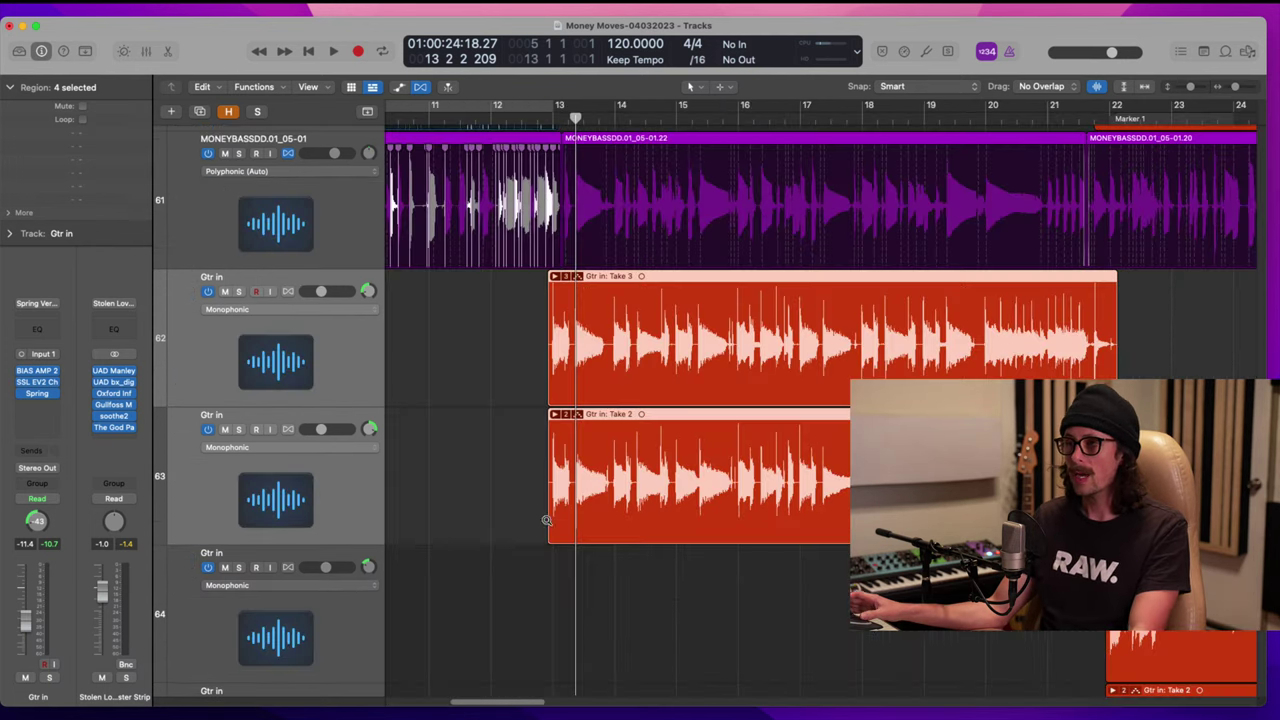
left_click_drag(509, 307, 660, 574)
left_click_drag(563, 243, 824, 476)
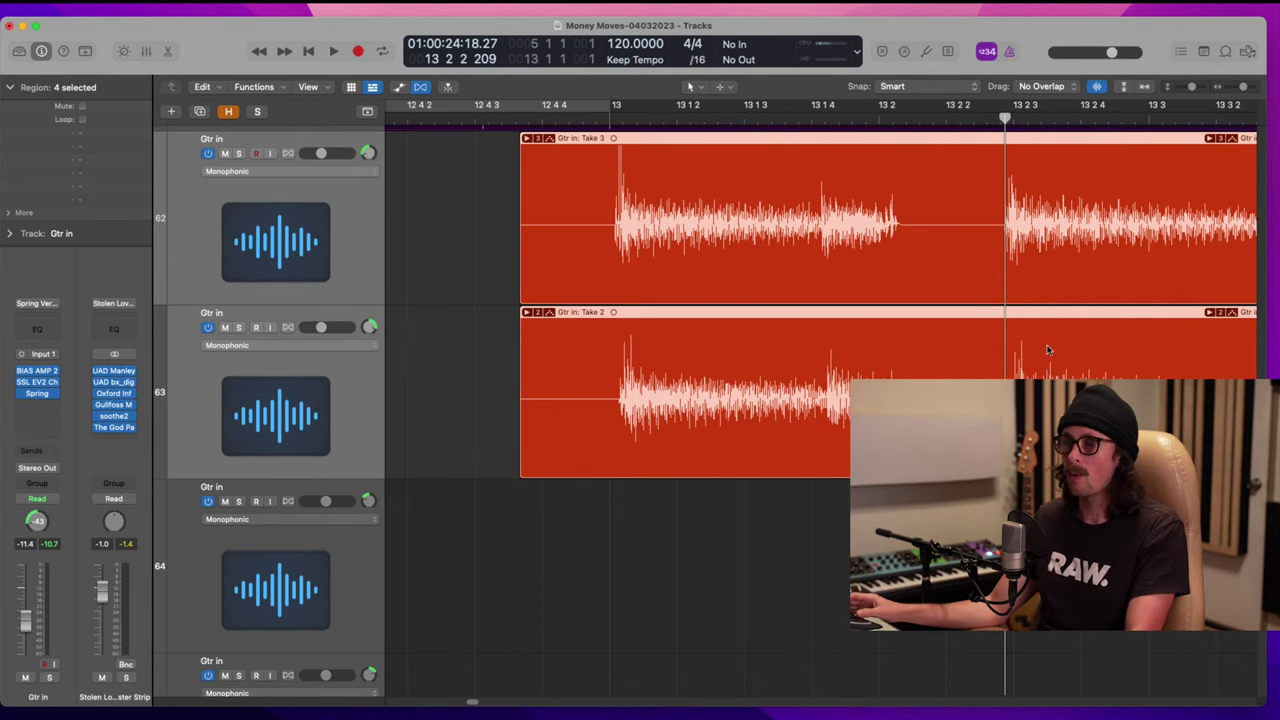
left_click(845, 315, "ctrl+alt")
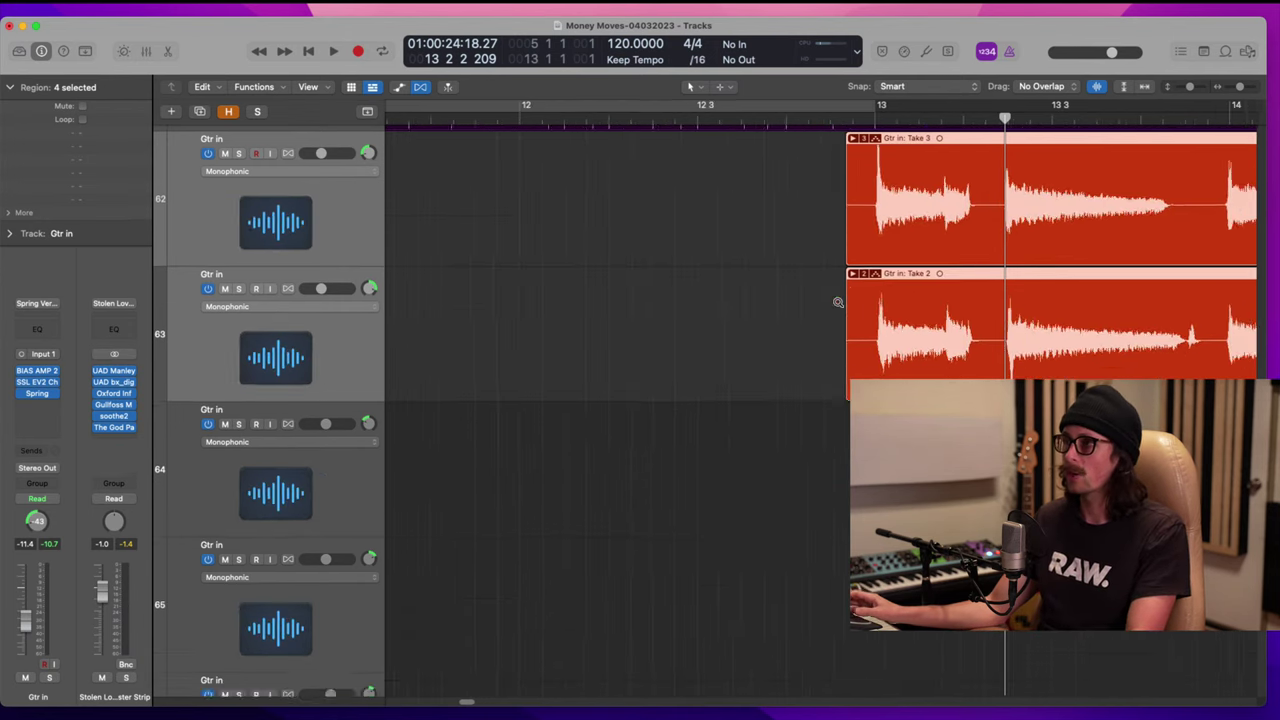
left_click(838, 302, "ctrl+alt")
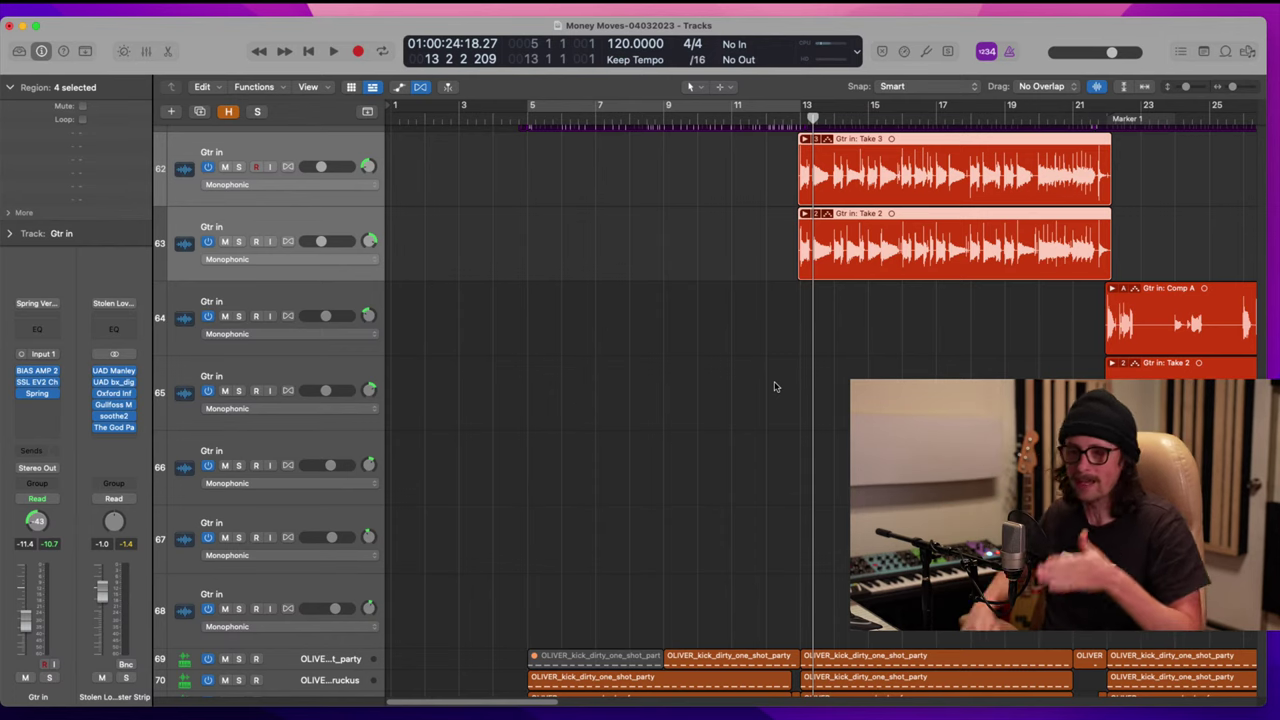
Step: Look over the whole arrangement and bring the guitar and bass regions from bar 4 to bar 13 into close view
left_click(1016, 717)
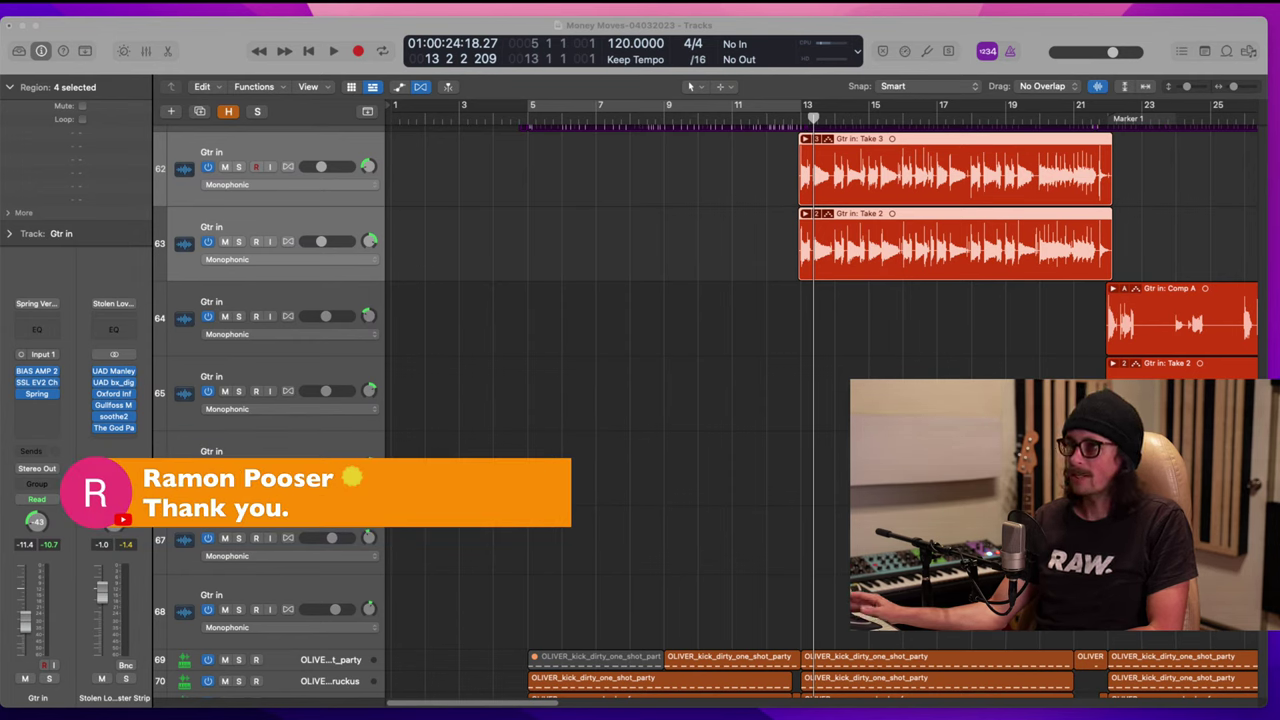
left_click(295, 30)
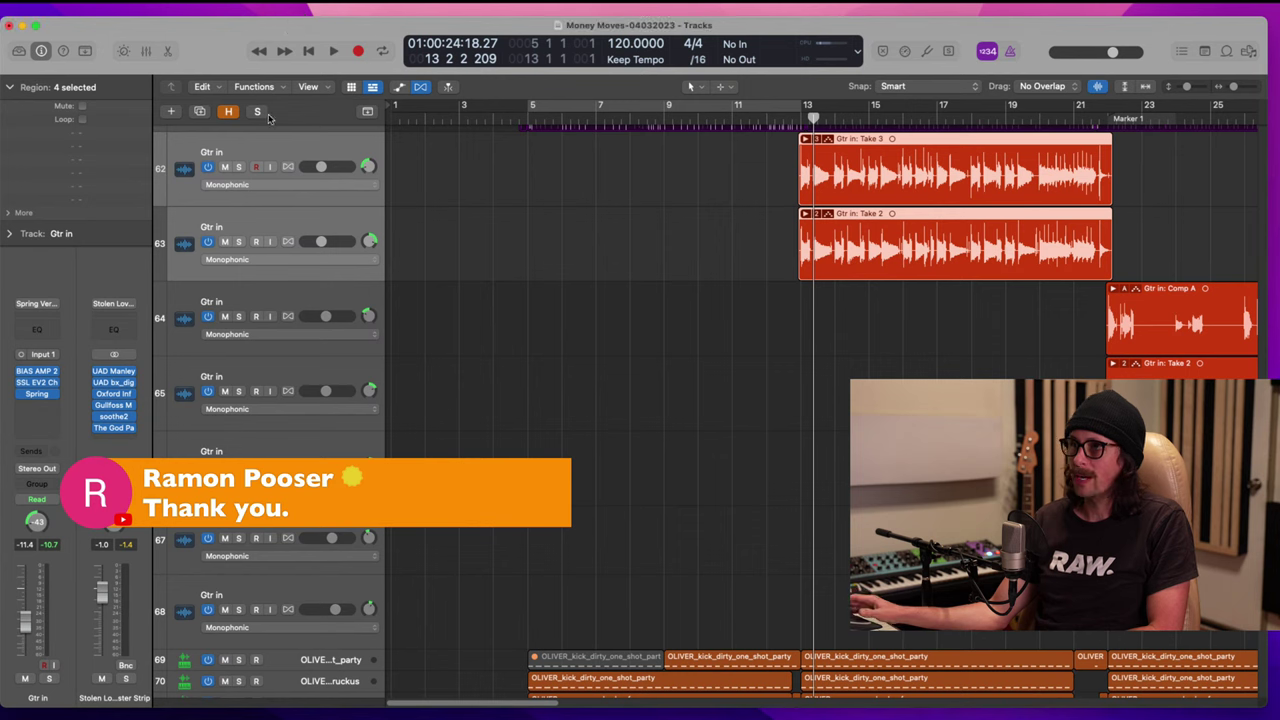
left_click(708, 414, "ctrl+alt")
scroll(600, 486, "up", 4)
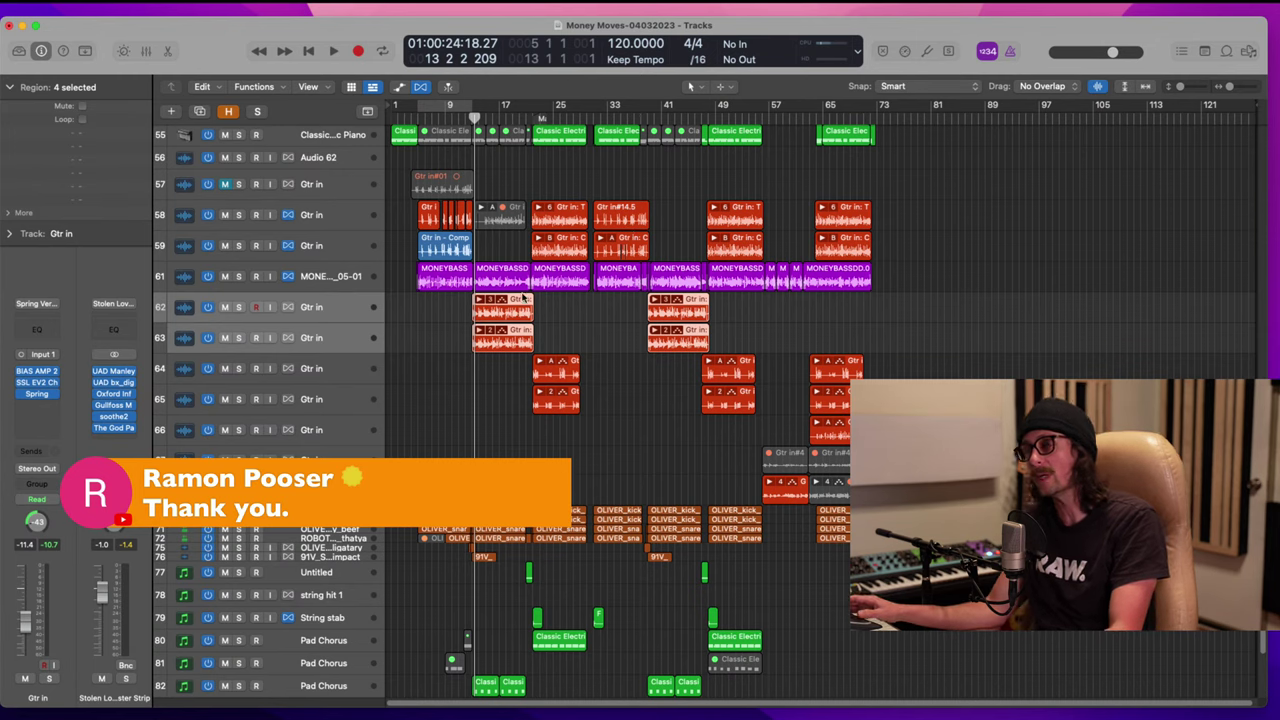
left_click_drag(538, 205, 421, 332)
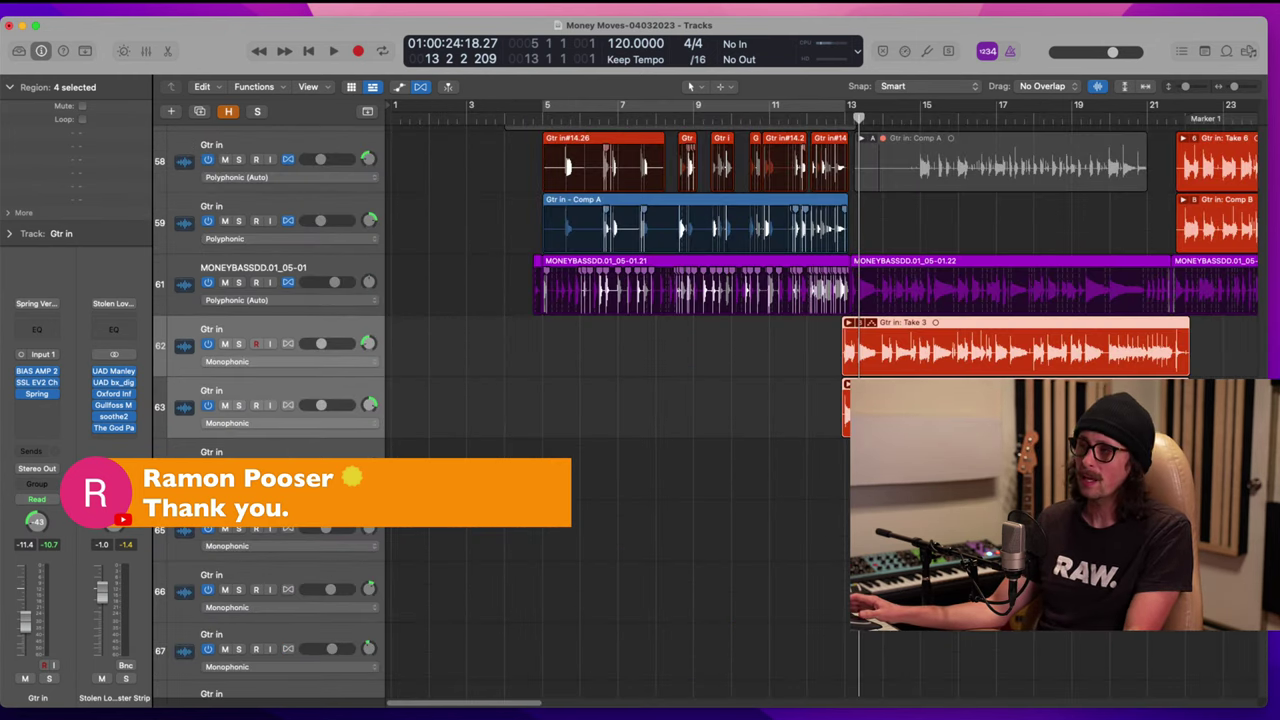
left_click(577, 371, "ctrl+alt")
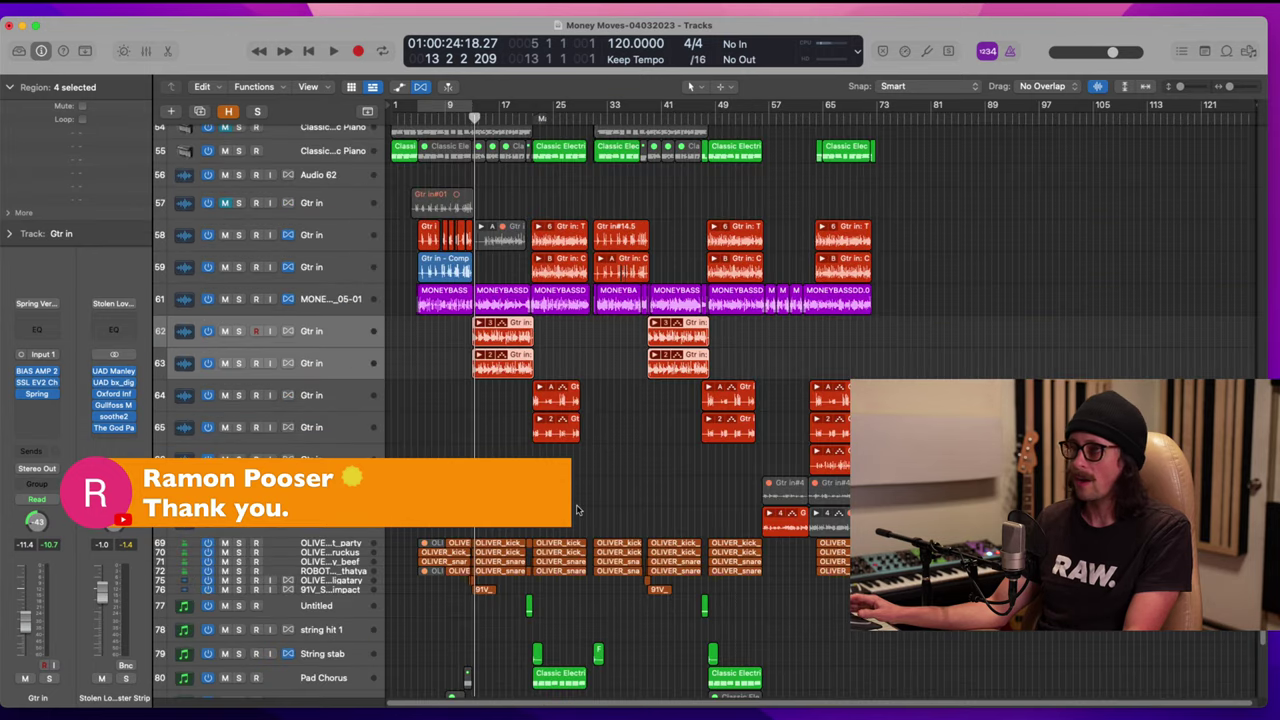
left_click_drag(408, 194, 512, 364)
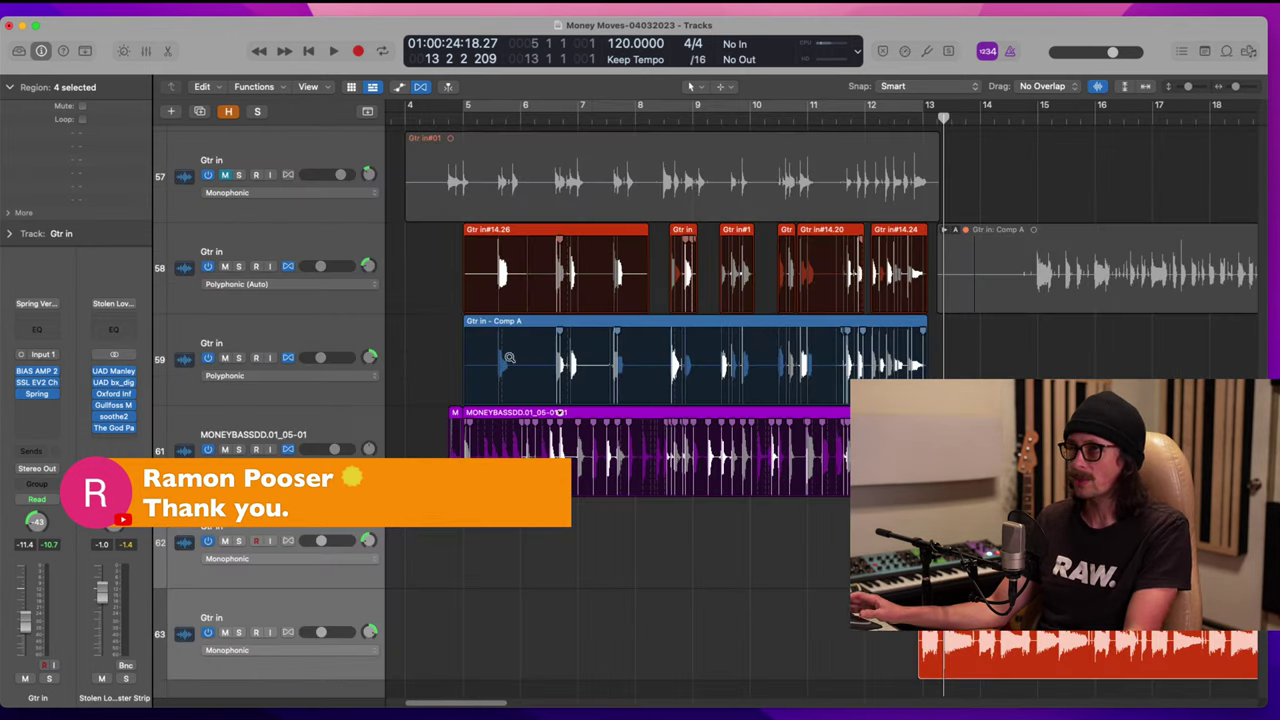